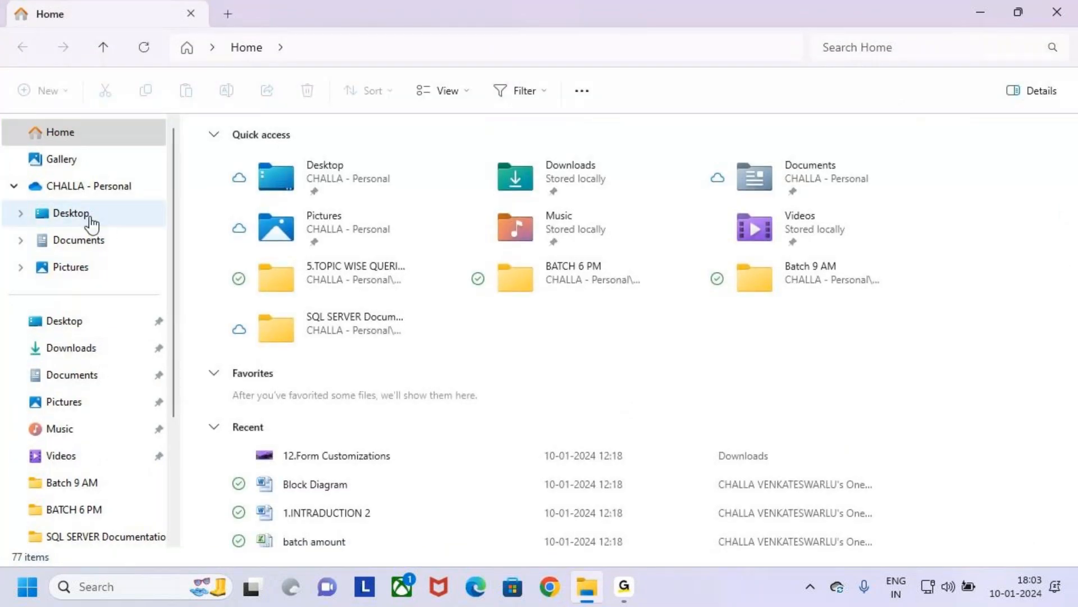
Open the Power Apps folder inside the Desktop's MS Power Platform folder.
{"action": "left_click", "coordinate": [89, 213]}
{"action": "left_click", "coordinate": [211, 255]}
{"action": "key", "text": "Down"}
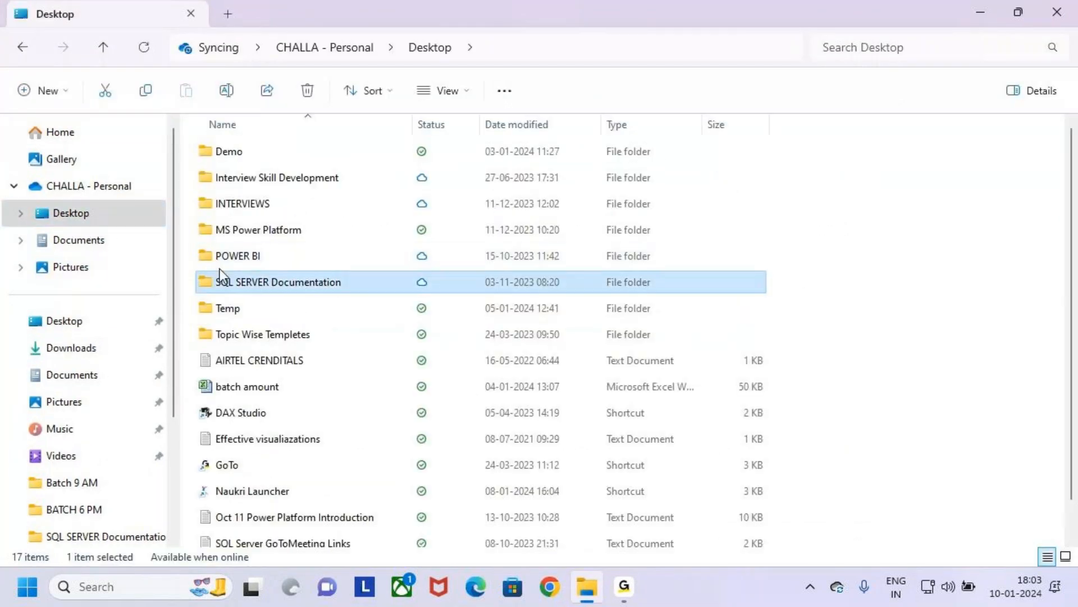
{"action": "key", "text": "Up"}
{"action": "key", "text": "Up"}
{"action": "key", "text": "Return"}
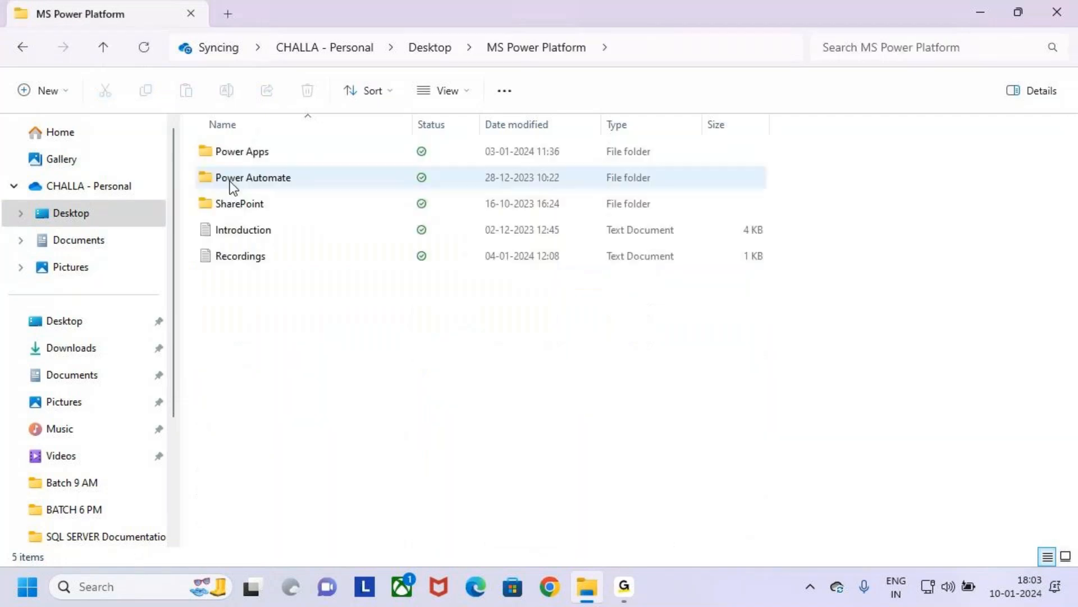
{"action": "double_click", "coordinate": [203, 162]}
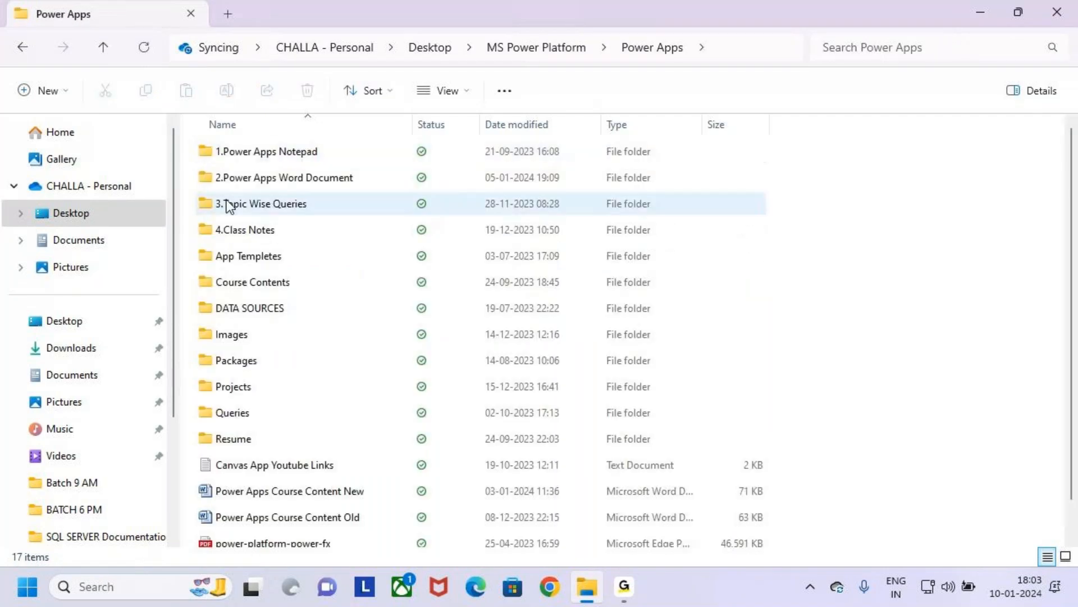
Open the Batch 9 AM folder inside the 4.Class Notes folder.
{"action": "key", "text": "Down"}
{"action": "key", "text": "Down"}
{"action": "key", "text": "Down"}
{"action": "key", "text": "Return"}
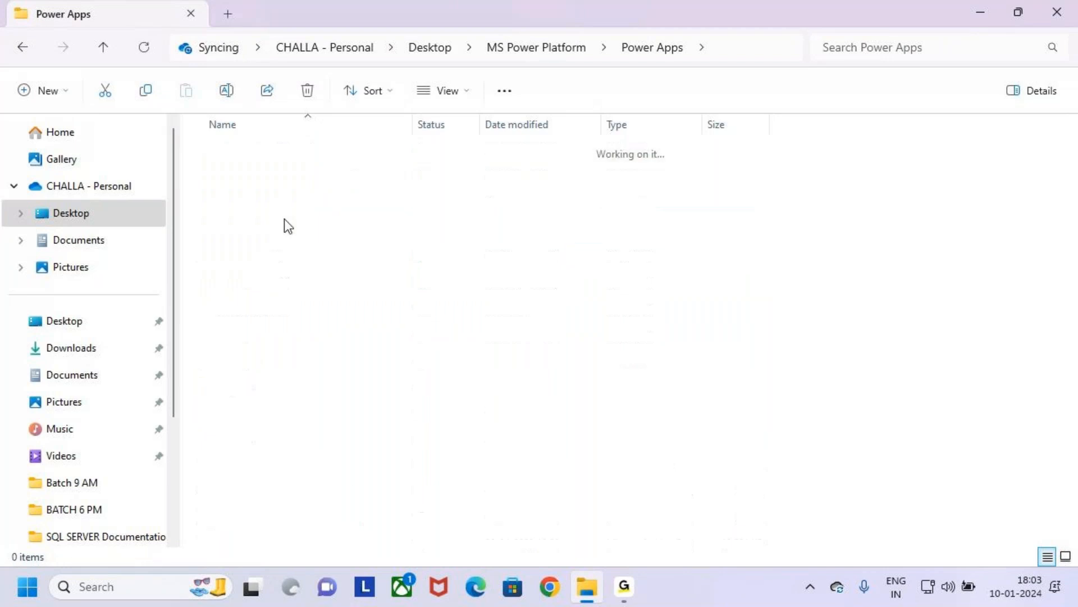
{"action": "key", "text": "Down"}
{"action": "key", "text": "Down"}
{"action": "key", "text": "Return"}
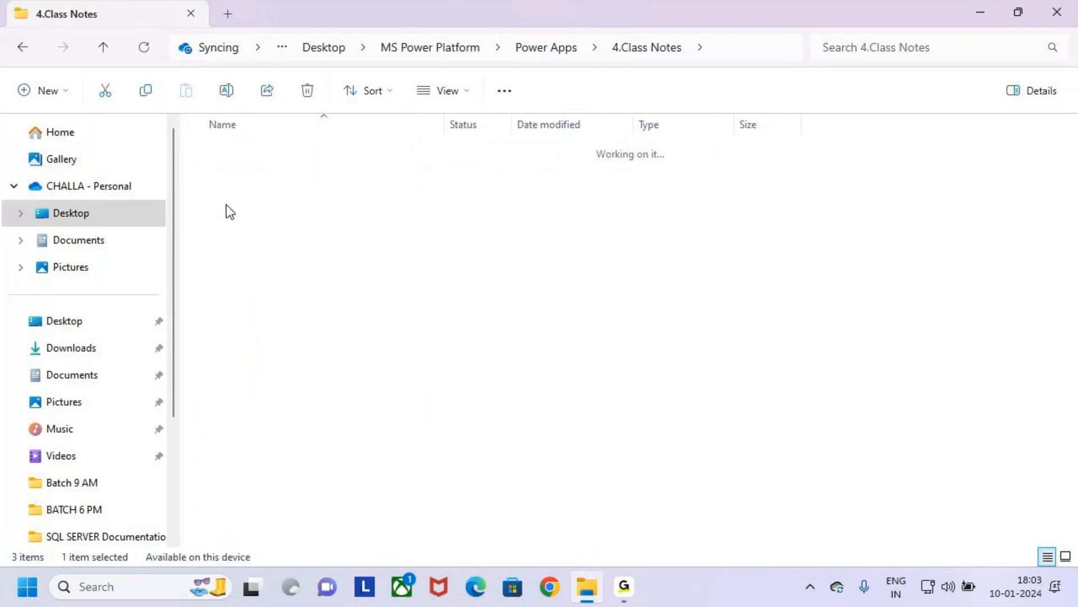
Select the 8.Validations Class 1, 2 and 10.Form Customizations text files together and copy them.
{"action": "scroll", "coordinate": [297, 399], "scroll_direction": "down", "scroll_amount": 2}
{"action": "scroll", "coordinate": [301, 365], "scroll_direction": "up", "scroll_amount": 2}
{"action": "left_click", "coordinate": [285, 334]}
{"action": "key", "text": "Up"}
{"action": "key", "text": "Down"}
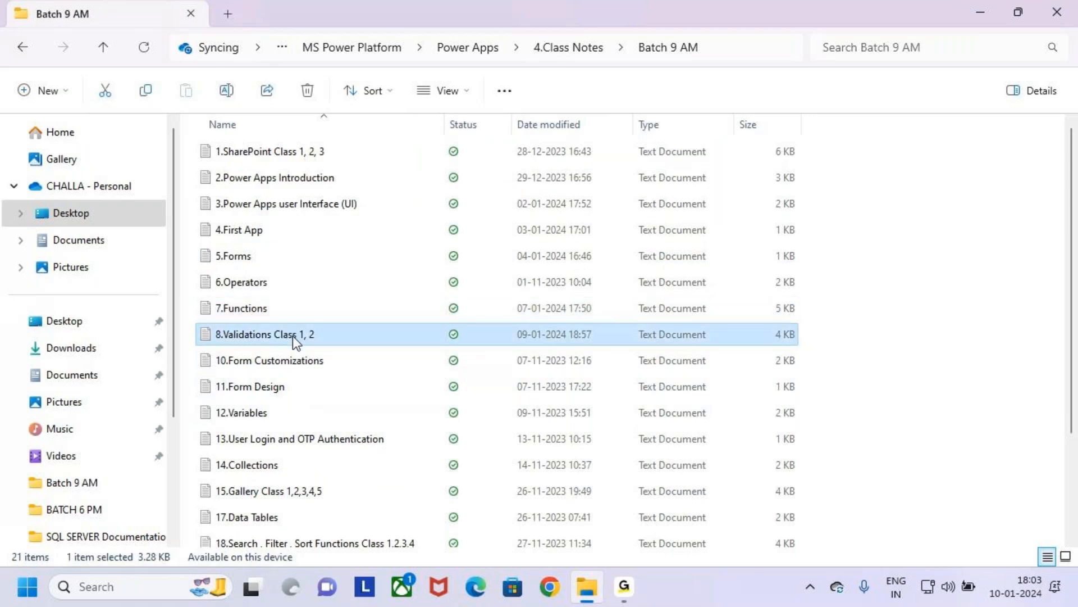
{"action": "key", "text": "Down"}
{"action": "key", "text": "Up"}
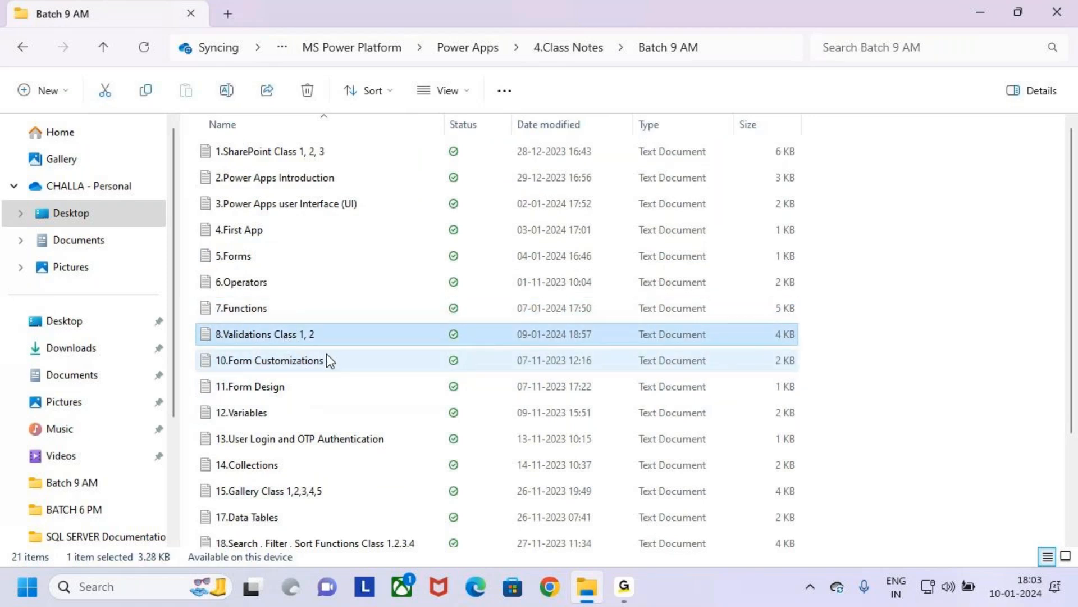
{"action": "left_click", "coordinate": [327, 358], "text": "ctrl"}
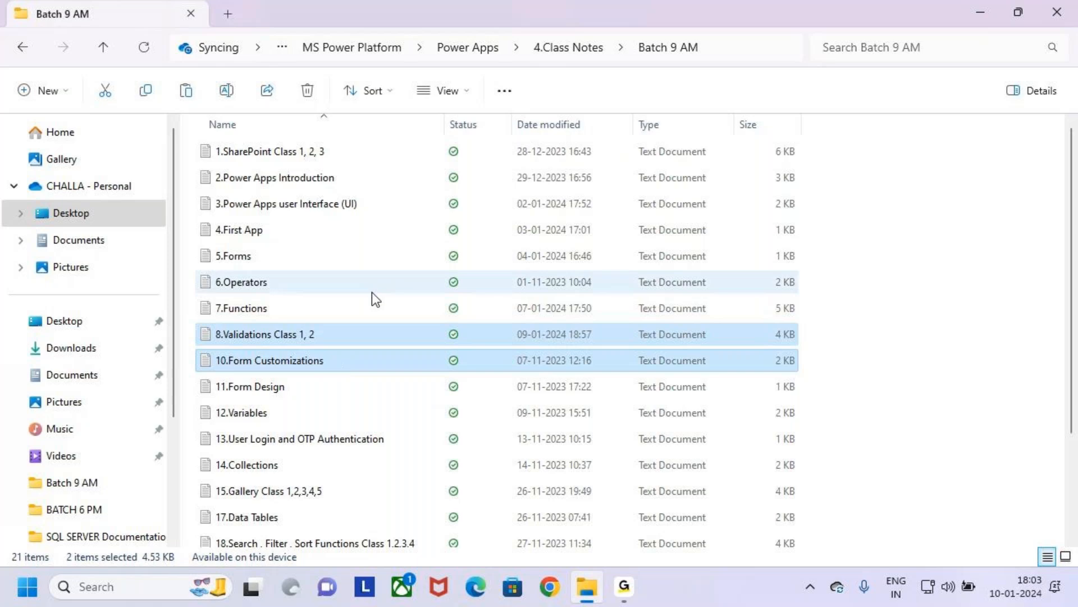
Paste the copied notes files into the Batch 6 PM folder under 4.Class Notes and refresh the folder.
{"action": "key", "text": "BackSpace"}
{"action": "left_click", "coordinate": [240, 177]}
{"action": "key", "text": "Up"}
{"action": "double_click", "coordinate": [288, 168]}
{"action": "key", "text": "ctrl+v"}
{"action": "key", "text": "F5"}
Try to add a period to the name of the 6Operators text file.
{"action": "key", "text": "5"}
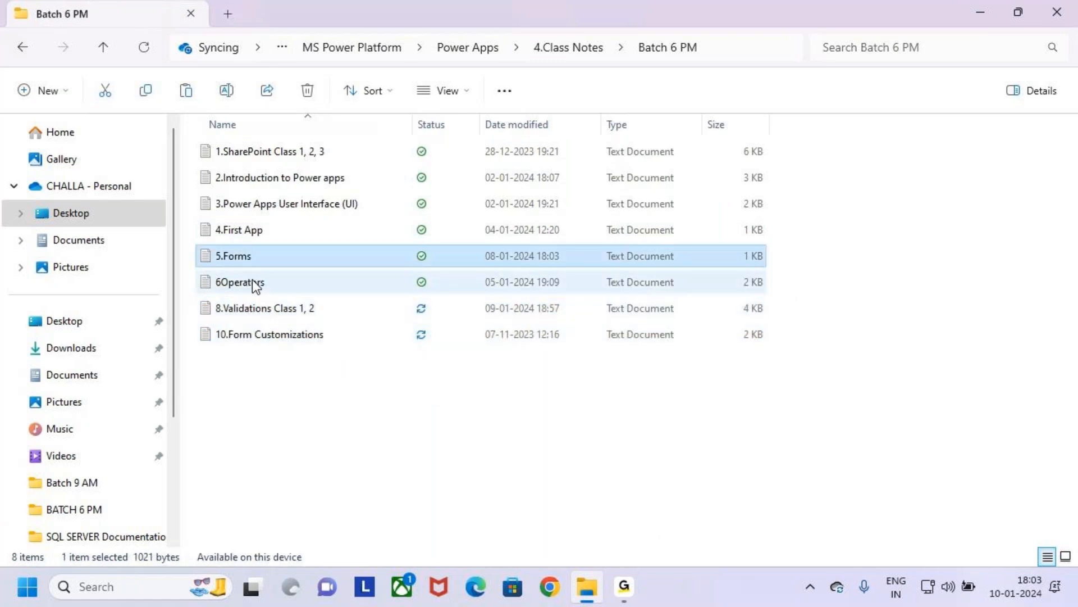
{"action": "left_click", "coordinate": [285, 285]}
{"action": "left_click", "coordinate": [287, 287]}
{"action": "left_click", "coordinate": [227, 284]}
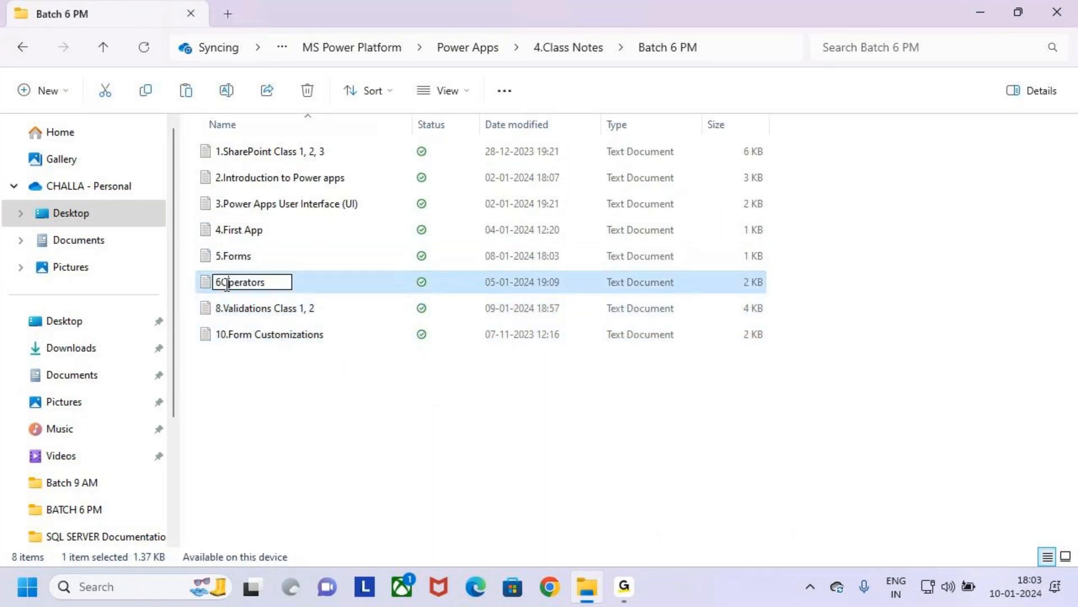
{"action": "type", "text": "."}
{"action": "key", "text": "Return"}
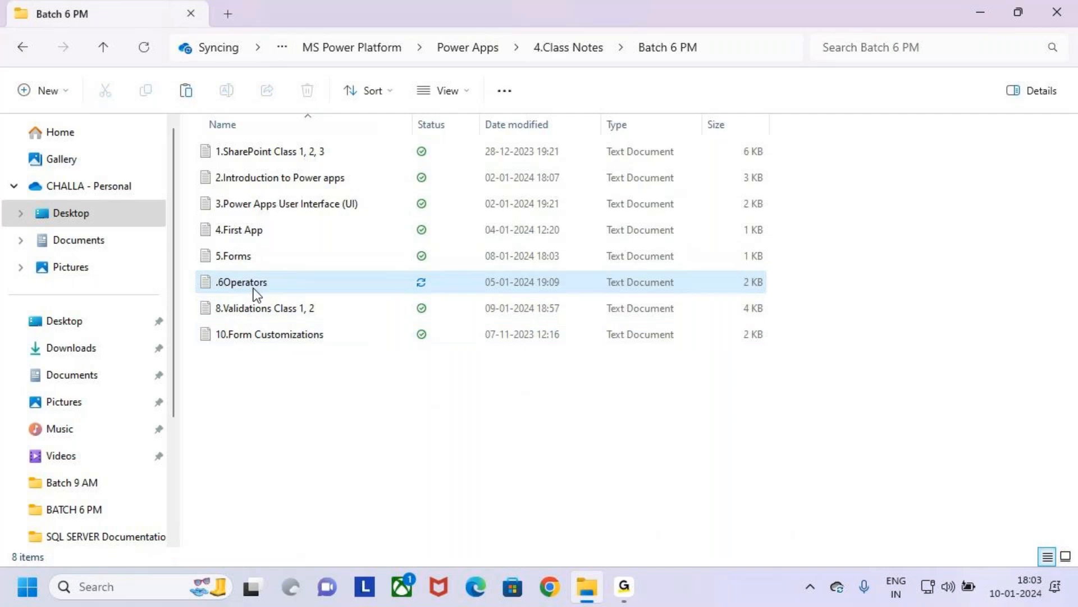
Rename the Operators text file in Batch 6 PM as 6.Operators.
{"action": "left_click", "coordinate": [223, 282]}
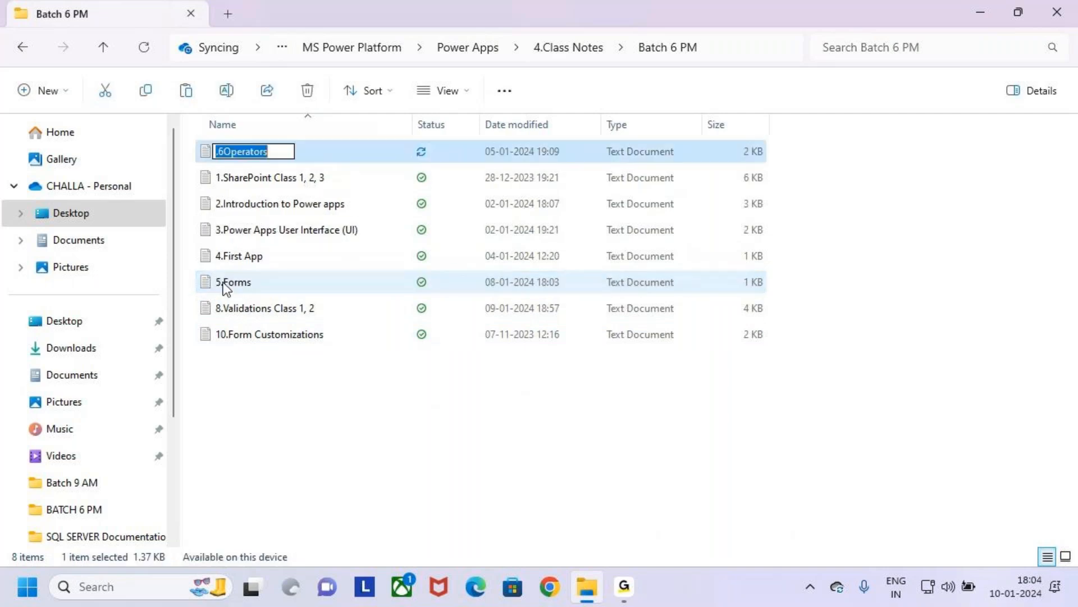
{"action": "left_click", "coordinate": [244, 152]}
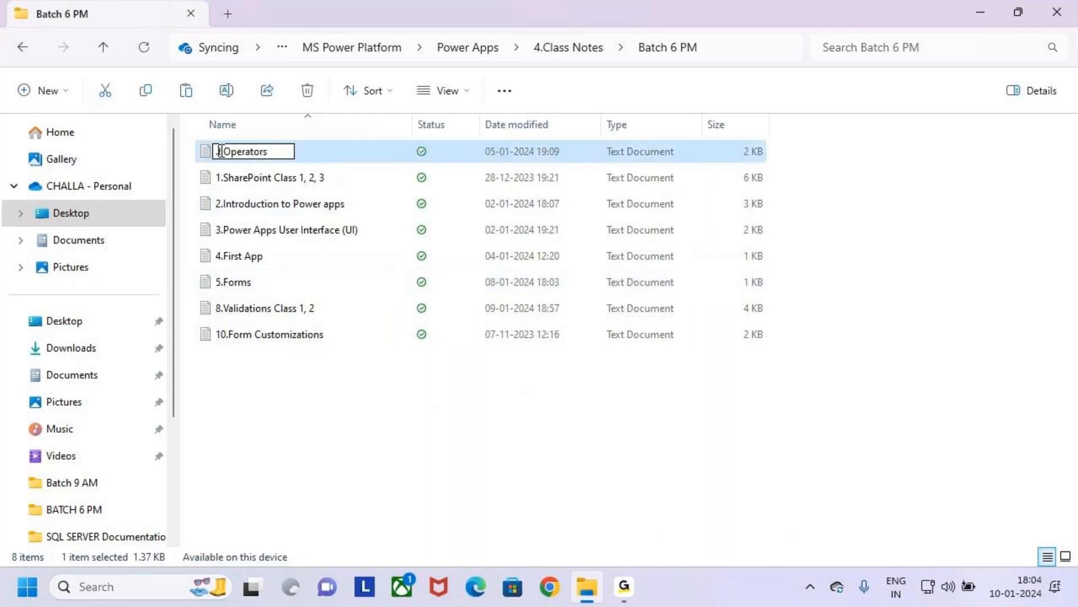
{"action": "key", "text": "BackSpace"}
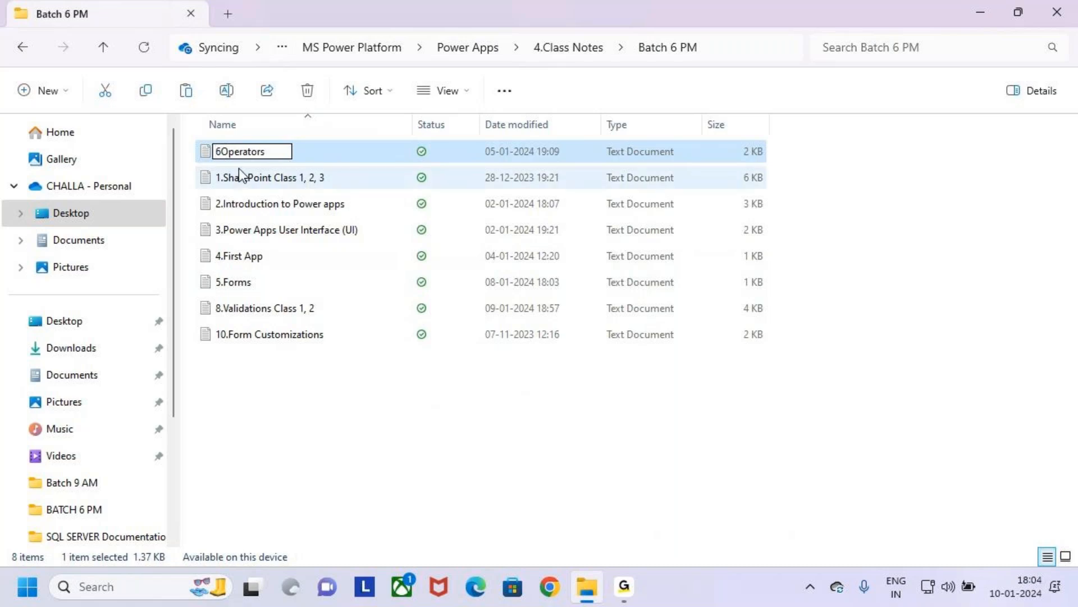
{"action": "key", "text": "Delete"}
{"action": "type", "text": "6."}
{"action": "key", "text": "Return"}
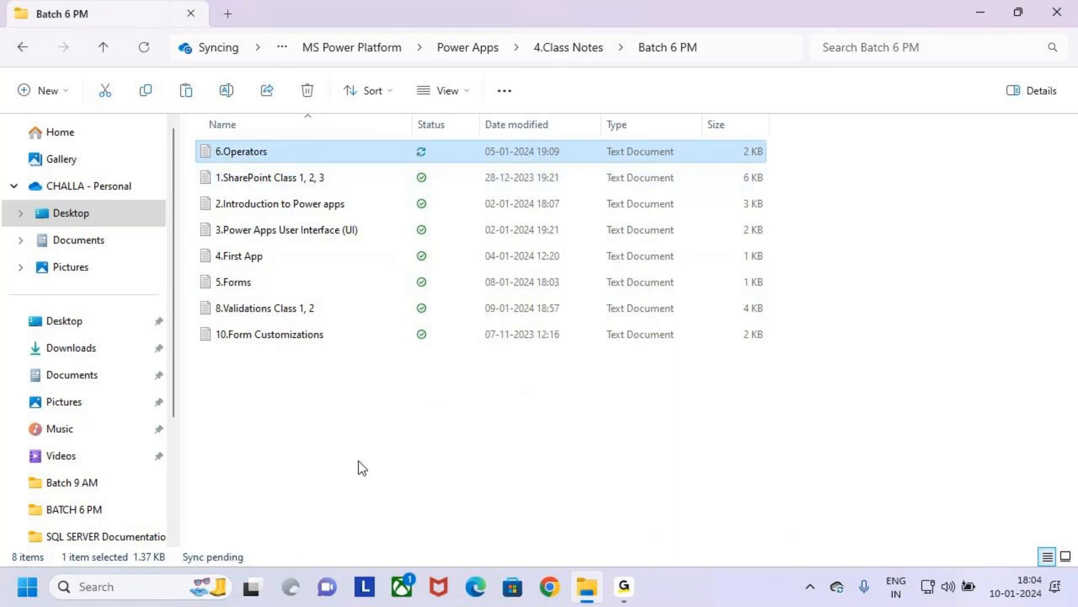
Open the 8.Validations Class 1, 2 notes maximized, review the Field Validations and Form Validations headings, and close the file.
{"action": "left_click", "coordinate": [319, 307]}
{"action": "double_click", "coordinate": [319, 307]}
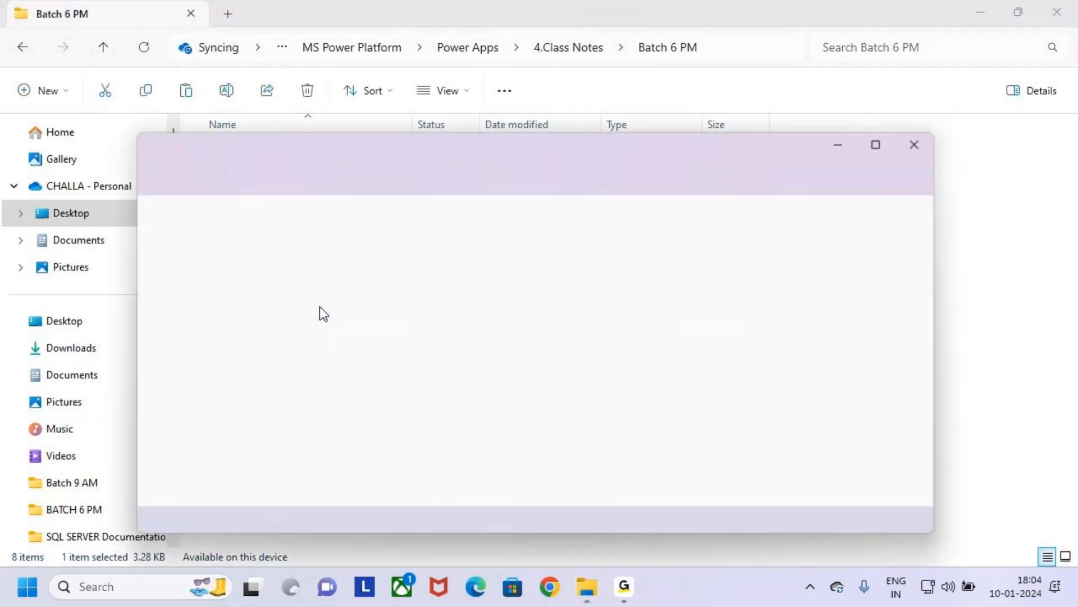
{"action": "left_click", "coordinate": [876, 147]}
{"action": "left_click_drag", "start_coordinate": [52, 119], "coordinate": [196, 119]}
{"action": "left_click", "coordinate": [49, 147]}
{"action": "left_click_drag", "start_coordinate": [49, 146], "coordinate": [224, 145]}
{"action": "left_click", "coordinate": [230, 148]}
{"action": "key", "text": "ctrl+2"}
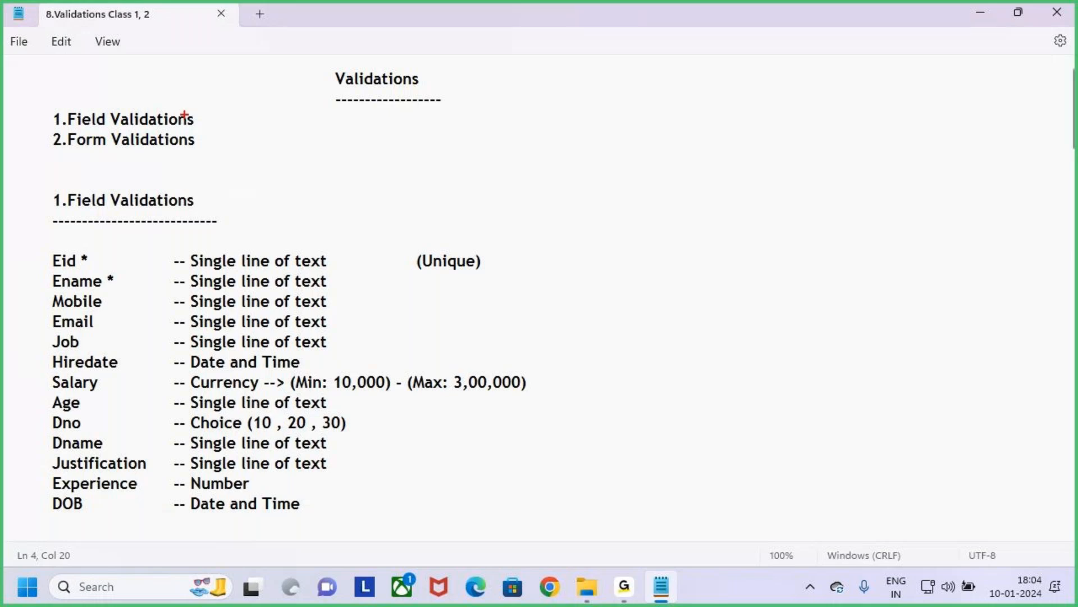
{"action": "left_click_drag", "start_coordinate": [201, 116], "coordinate": [232, 90]}
{"action": "key", "text": "Escape"}
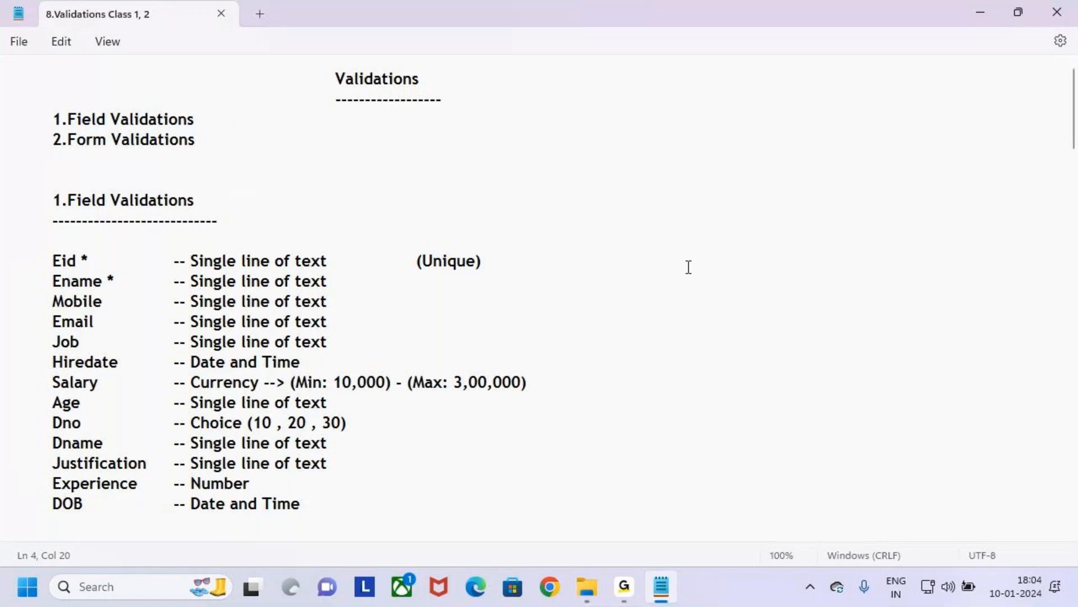
{"action": "left_click", "coordinate": [1057, 11]}
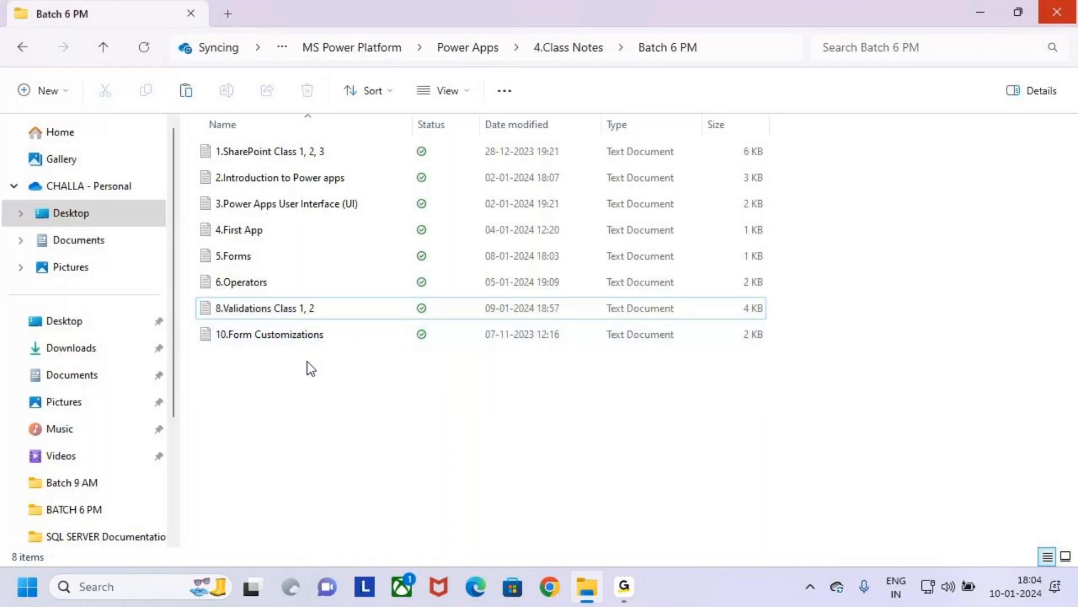
Point out the 8.Validations Class 1, 2 and 10.Form Customizations files with a temporary rectangle around both.
{"action": "left_click", "coordinate": [308, 315]}
{"action": "left_click", "coordinate": [332, 331]}
{"action": "key", "text": "ctrl+2"}
{"action": "left_click_drag", "start_coordinate": [199, 321], "coordinate": [355, 347]}
{"action": "key", "text": "Escape"}
{"action": "left_click", "coordinate": [357, 354]}
{"action": "left_click", "coordinate": [305, 309]}
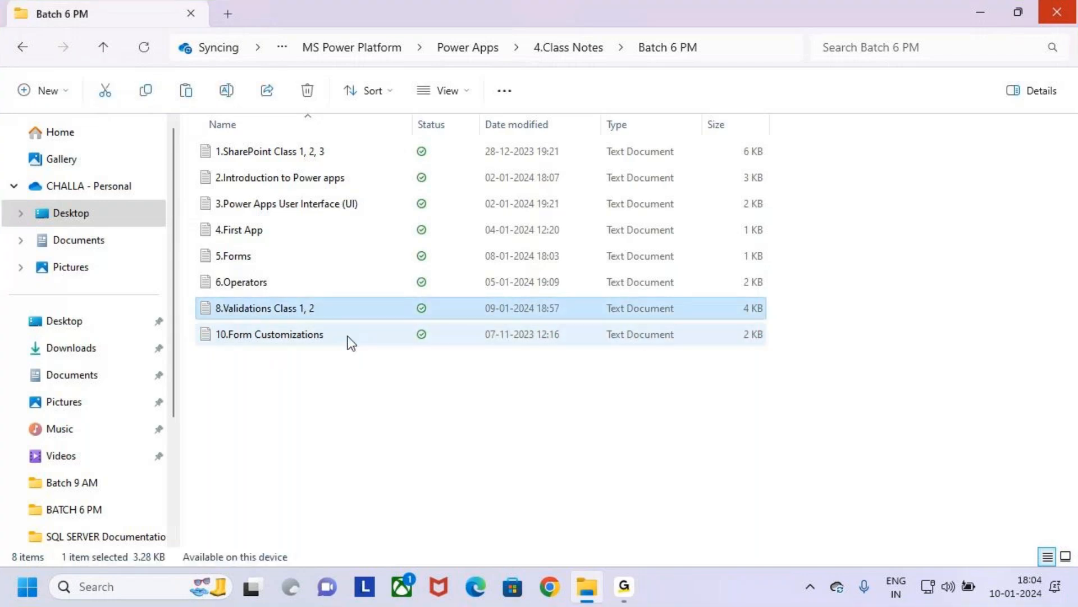
Open the 10.Form Customizations notes in a maximized window and highlight the Form Customizations title.
{"action": "left_click", "coordinate": [320, 332]}
{"action": "key", "text": "Return"}
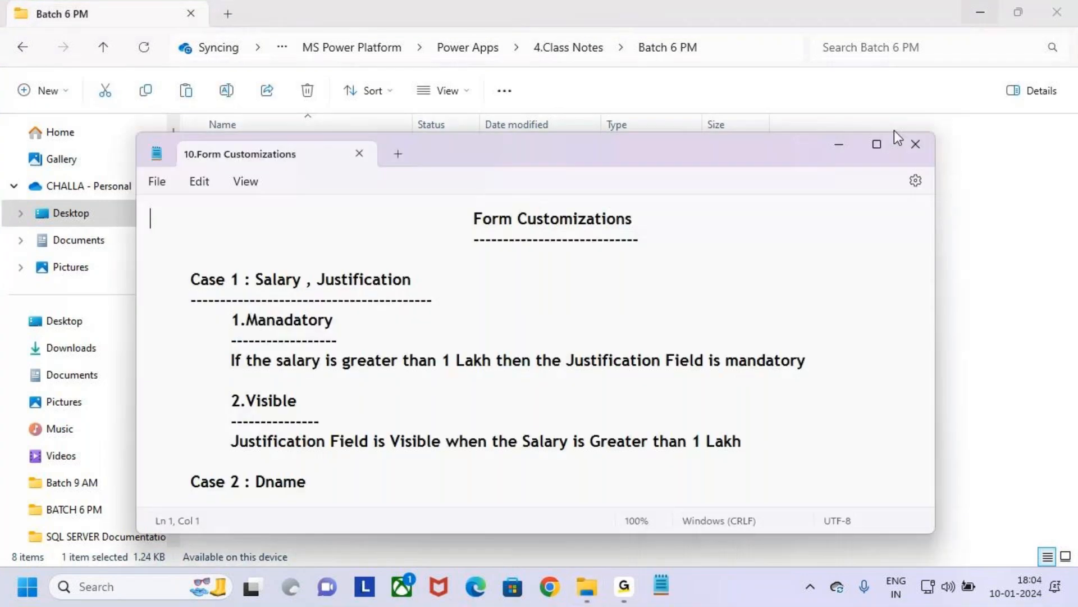
{"action": "left_click", "coordinate": [878, 144]}
{"action": "left_click_drag", "start_coordinate": [335, 79], "coordinate": [479, 79]}
{"action": "left_click", "coordinate": [533, 105]}
Mark the Form Customizations title with a temporary on-screen rectangle and stroke, and clear the annotations.
{"action": "left_click_drag", "start_coordinate": [328, 84], "coordinate": [561, 94]}
{"action": "left_click_drag", "start_coordinate": [313, 54], "coordinate": [538, 117]}
{"action": "mouse_move", "coordinate": [430, 59]}
{"action": "left_mouse_down"}
{"action": "mouse_move", "coordinate": [425, 23]}
{"action": "mouse_move", "coordinate": [422, 84]}
{"action": "left_mouse_up"}
{"action": "key", "text": "Escape"}
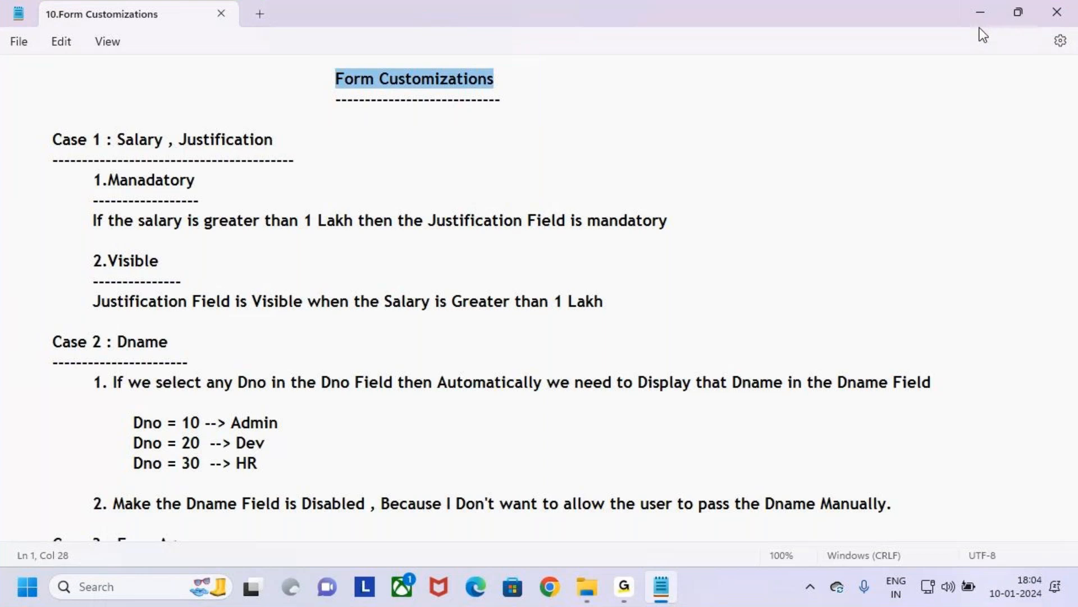
{"action": "key", "text": "ctrl+2"}
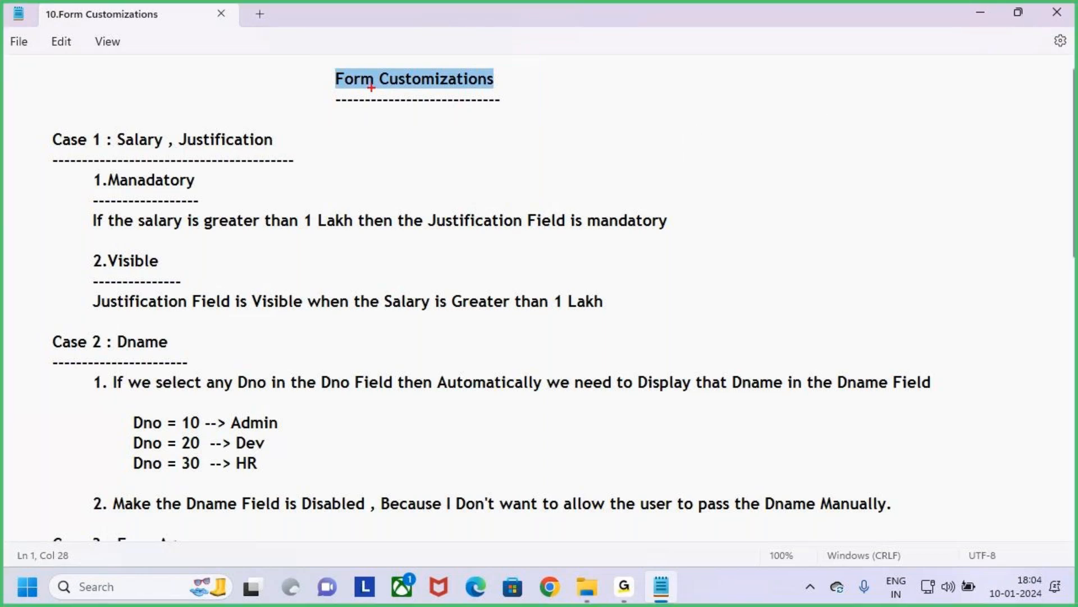
{"action": "mouse_move", "coordinate": [321, 64]}
{"action": "left_mouse_down"}
{"action": "mouse_move", "coordinate": [449, 102]}
{"action": "mouse_move", "coordinate": [523, 108]}
{"action": "left_mouse_up"}
{"action": "left_click_drag", "start_coordinate": [385, 30], "coordinate": [387, 72]}
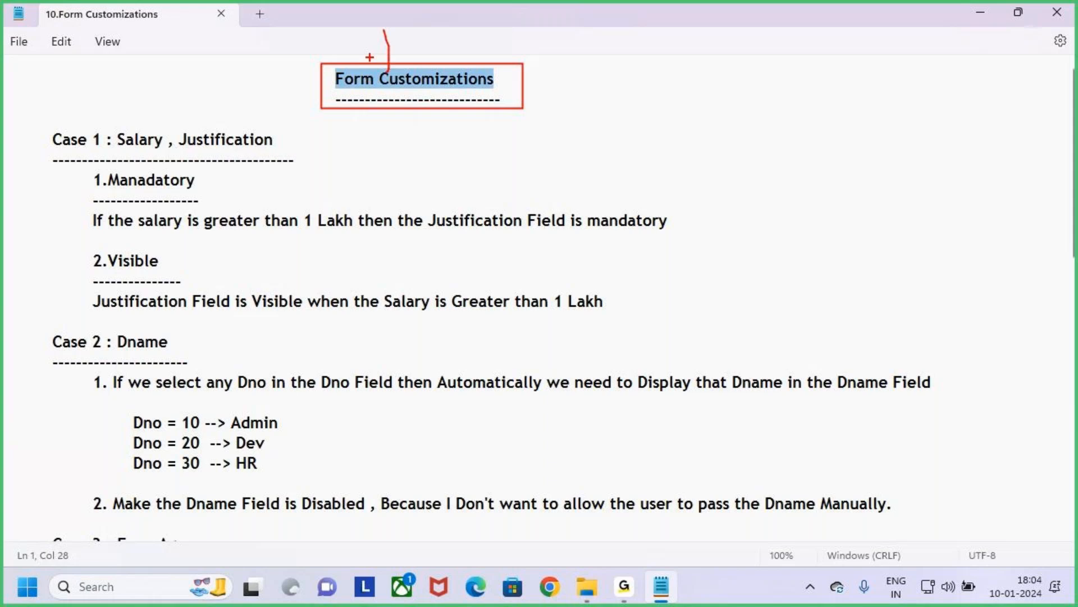
{"action": "key", "text": "Escape"}
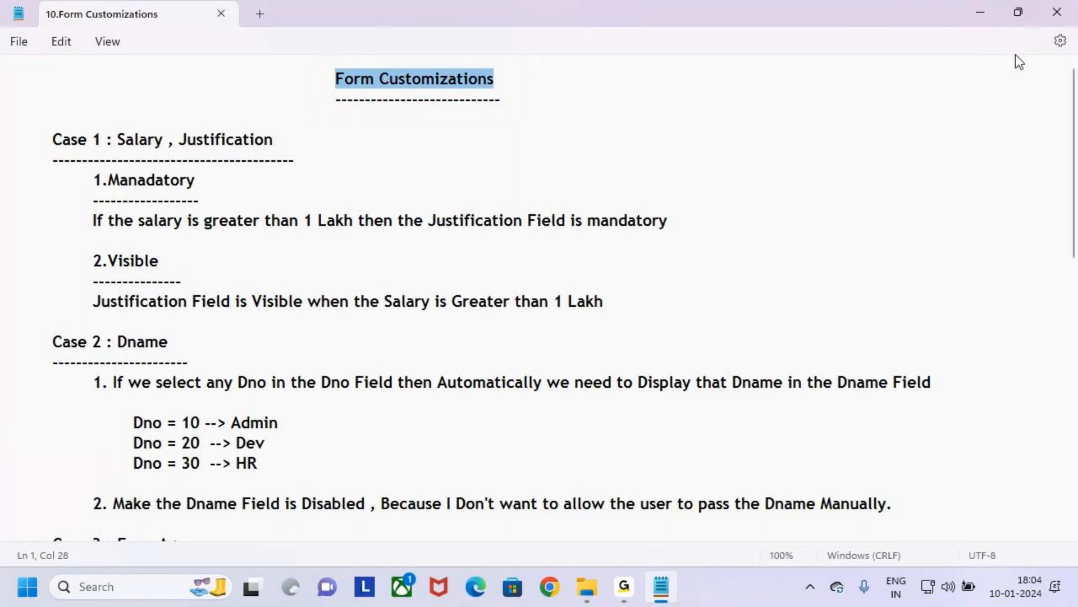
Put away the notes and folder windows and open make.powerapps.com in Microsoft Edge.
{"action": "left_click", "coordinate": [980, 11]}
{"action": "left_click", "coordinate": [1060, 17]}
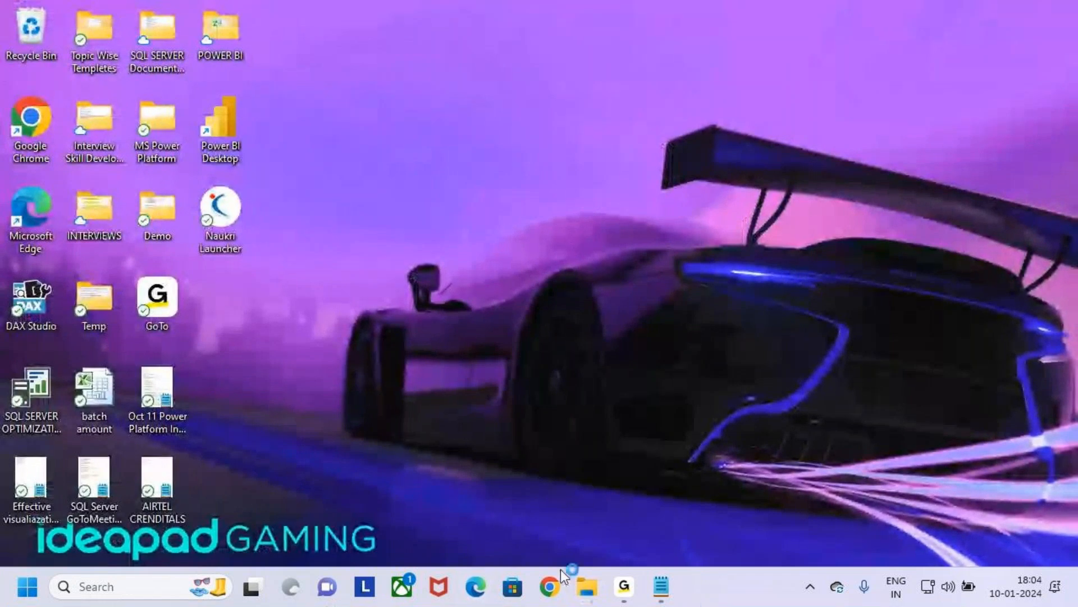
{"action": "left_click", "coordinate": [477, 589]}
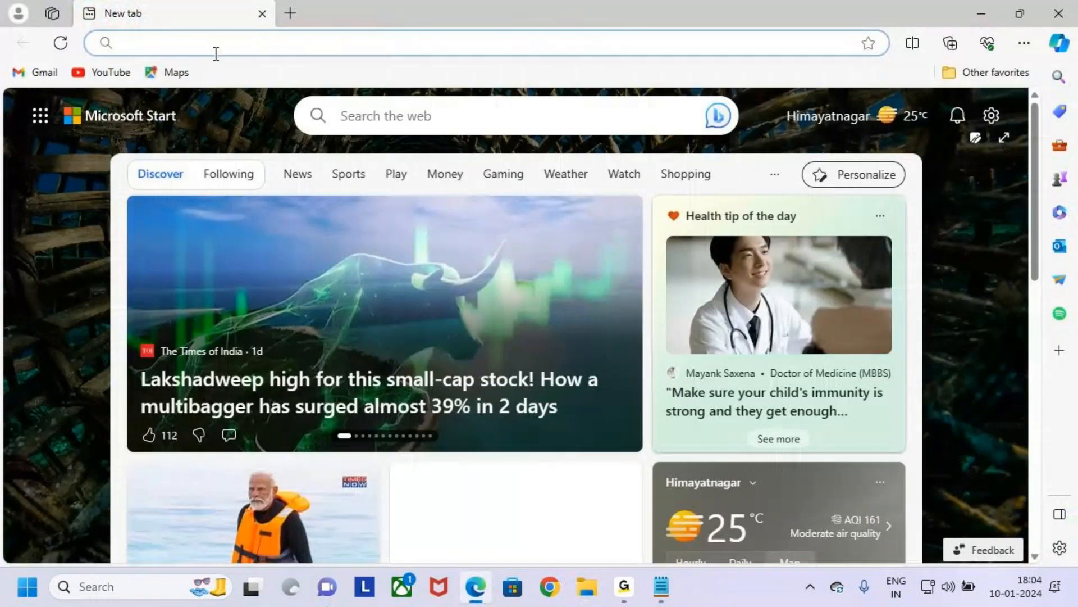
{"action": "left_click", "coordinate": [222, 43]}
{"action": "type", "text": "ma"}
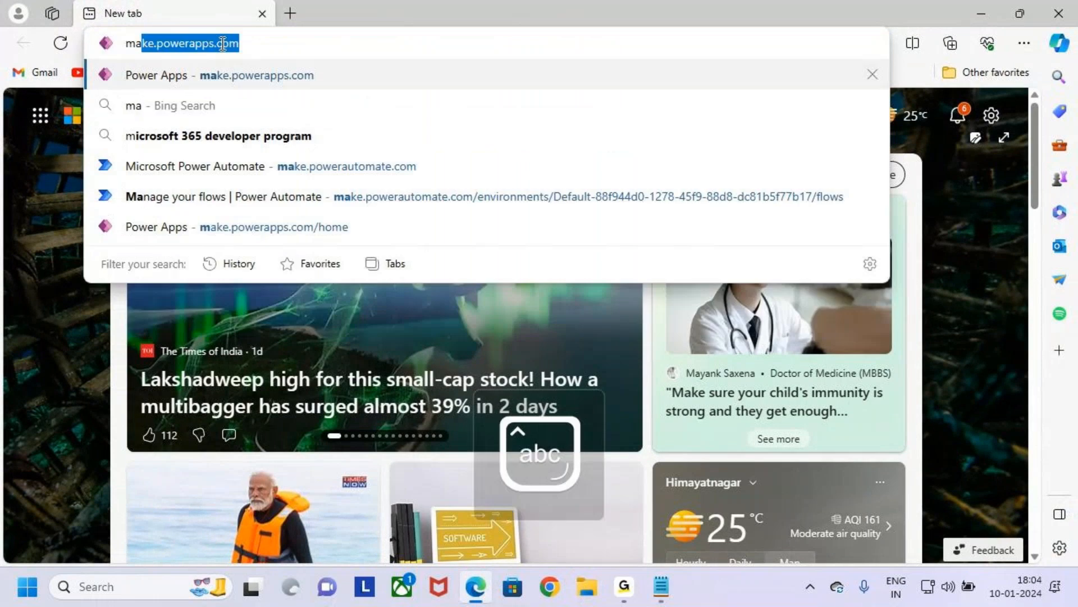
{"action": "type", "text": "ke"}
{"action": "key", "text": "Return"}
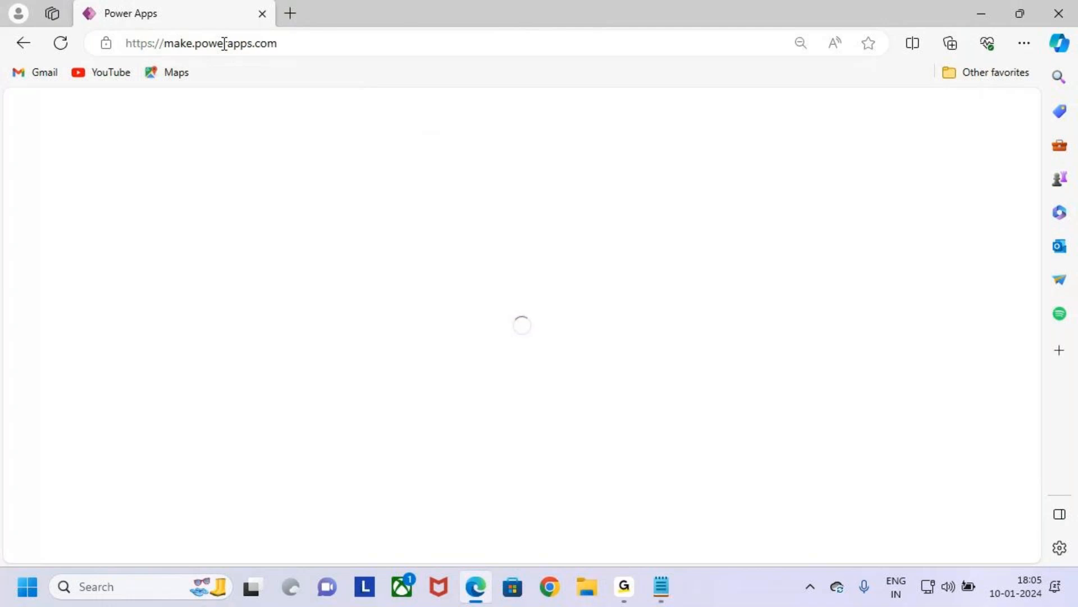
Switch to the 10.Form Customizations notes, look through the customization cases, and minimize the notes again.
{"action": "mouse_move", "coordinate": [663, 590]}
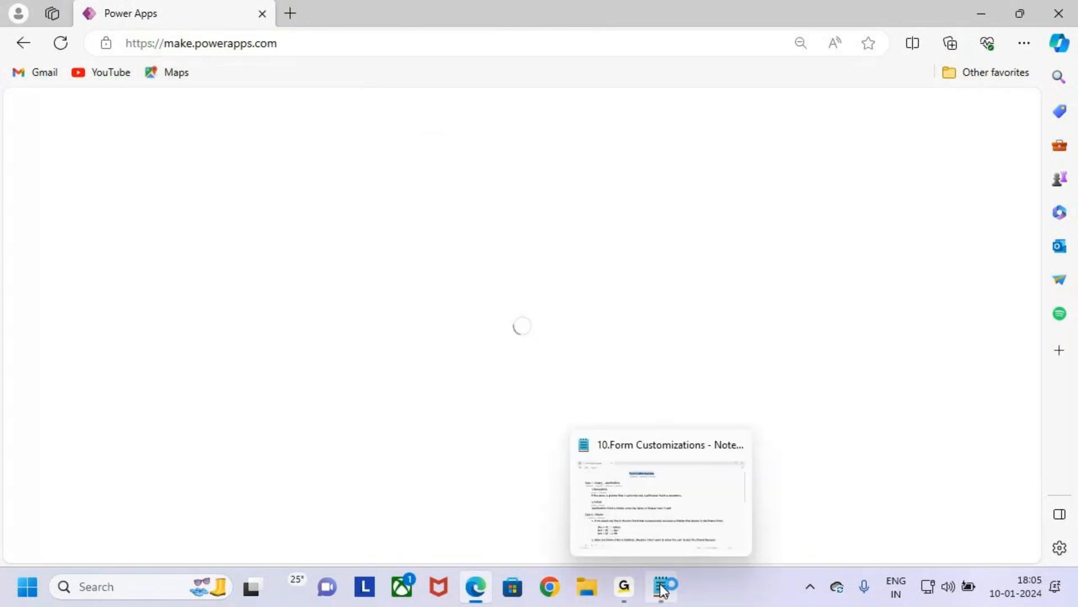
{"action": "left_click", "coordinate": [659, 514]}
{"action": "scroll", "coordinate": [671, 348], "scroll_direction": "down", "scroll_amount": 5}
{"action": "scroll", "coordinate": [895, 204], "scroll_direction": "up", "scroll_amount": 5}
{"action": "left_click", "coordinate": [928, 138]}
{"action": "left_click", "coordinate": [984, 16]}
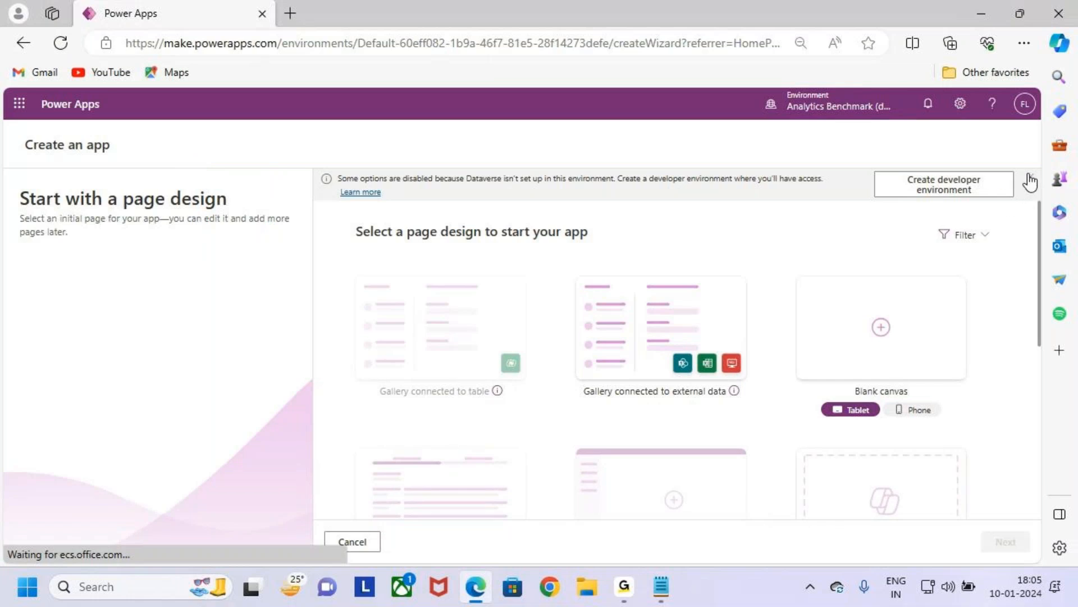
Cancel the page-design app creation in Power Apps and open the list of existing apps.
{"action": "scroll", "coordinate": [652, 479], "scroll_direction": "down", "scroll_amount": 3}
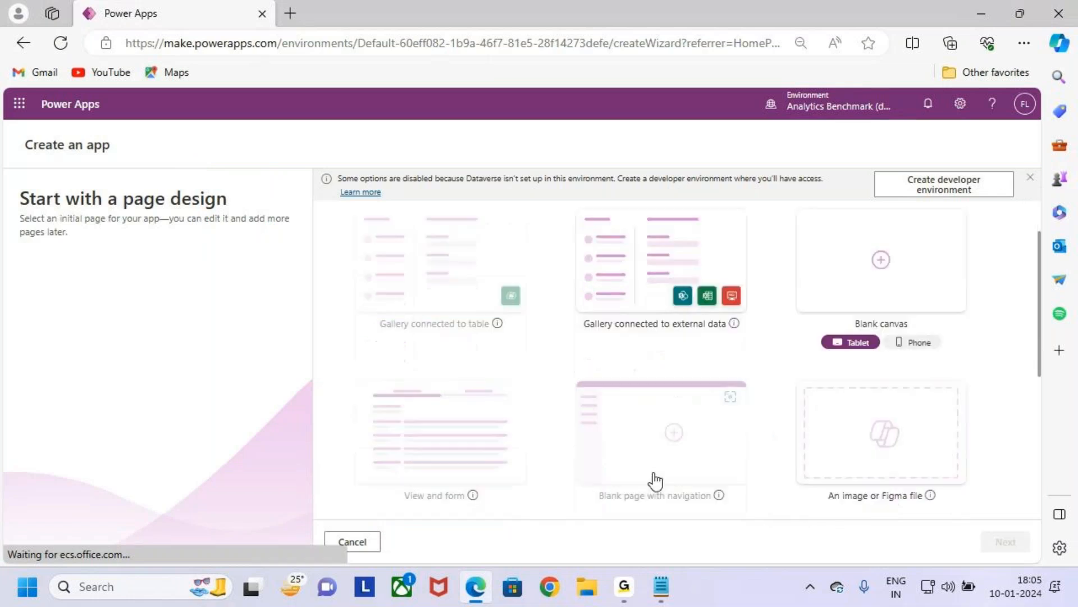
{"action": "left_click", "coordinate": [360, 542]}
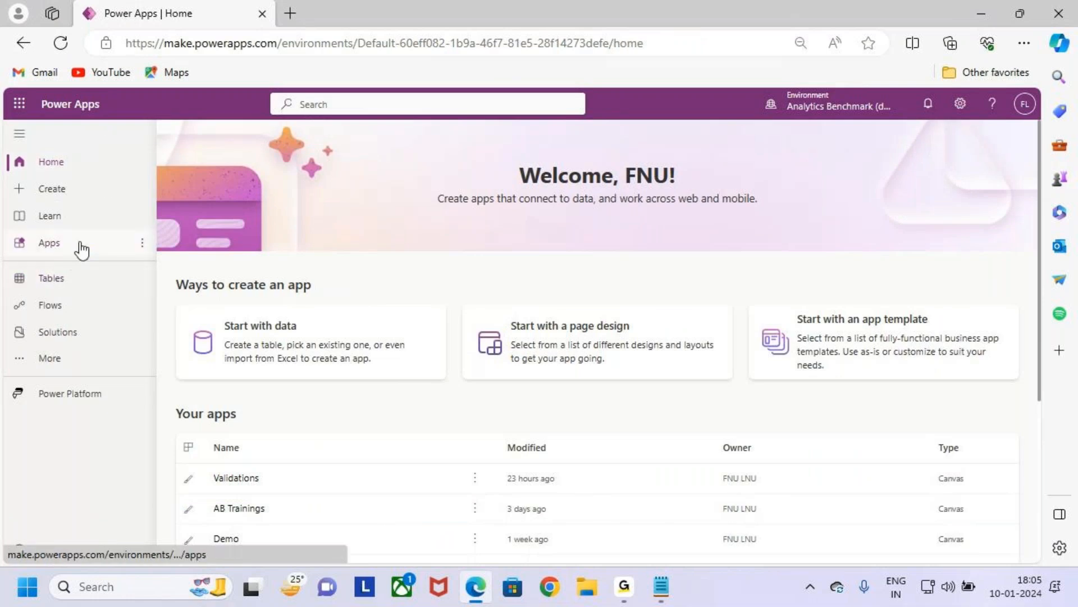
{"action": "key", "text": "ctrl+2"}
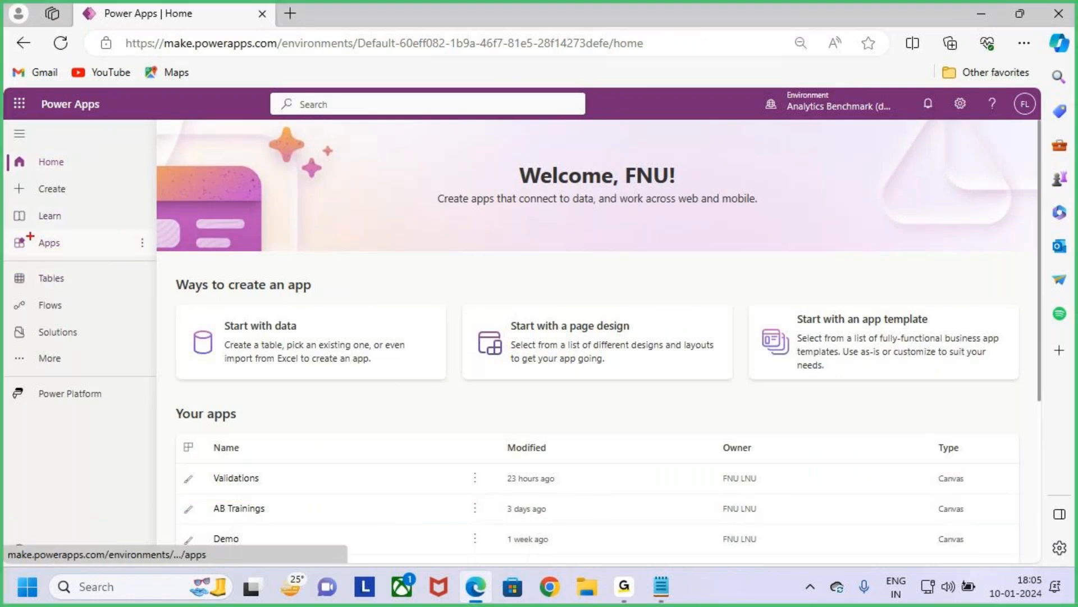
{"action": "left_click", "coordinate": [84, 247]}
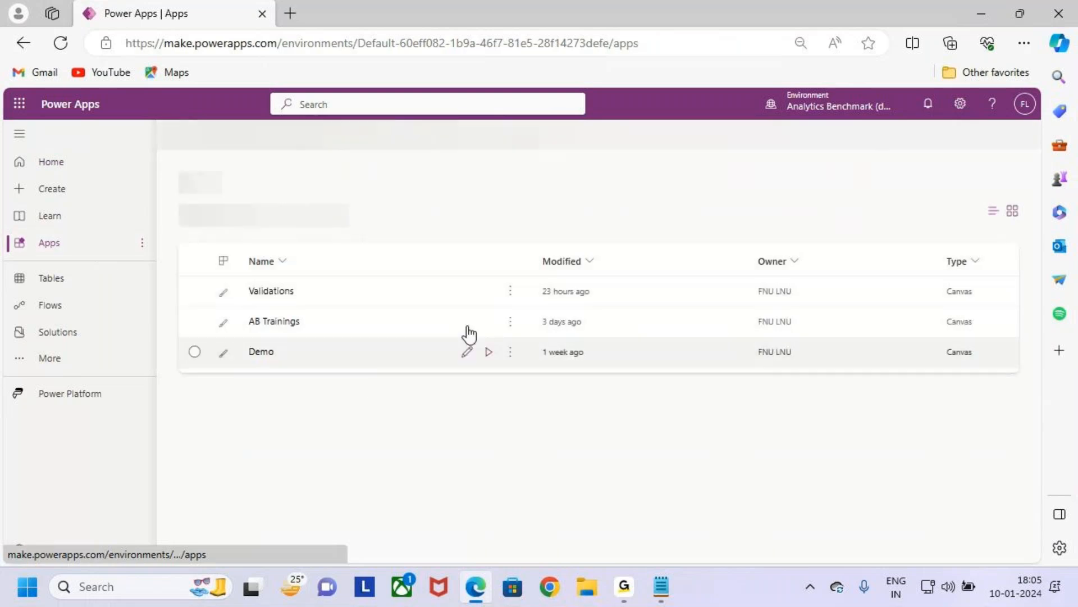
Clear the temporary annotation on the apps page and open the Validations app for editing.
{"action": "key", "text": "ctrl+2"}
{"action": "mouse_move", "coordinate": [236, 276]}
{"action": "left_mouse_down"}
{"action": "mouse_move", "coordinate": [509, 307]}
{"action": "mouse_move", "coordinate": [516, 239]}
{"action": "left_mouse_up"}
{"action": "key", "text": "Escape"}
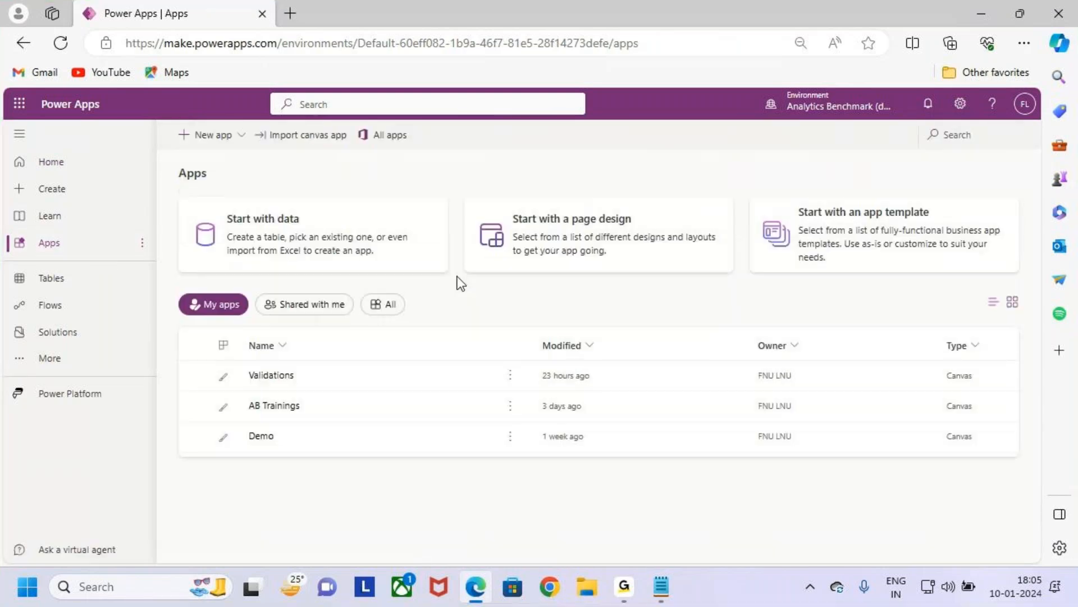
{"action": "left_click", "coordinate": [466, 375]}
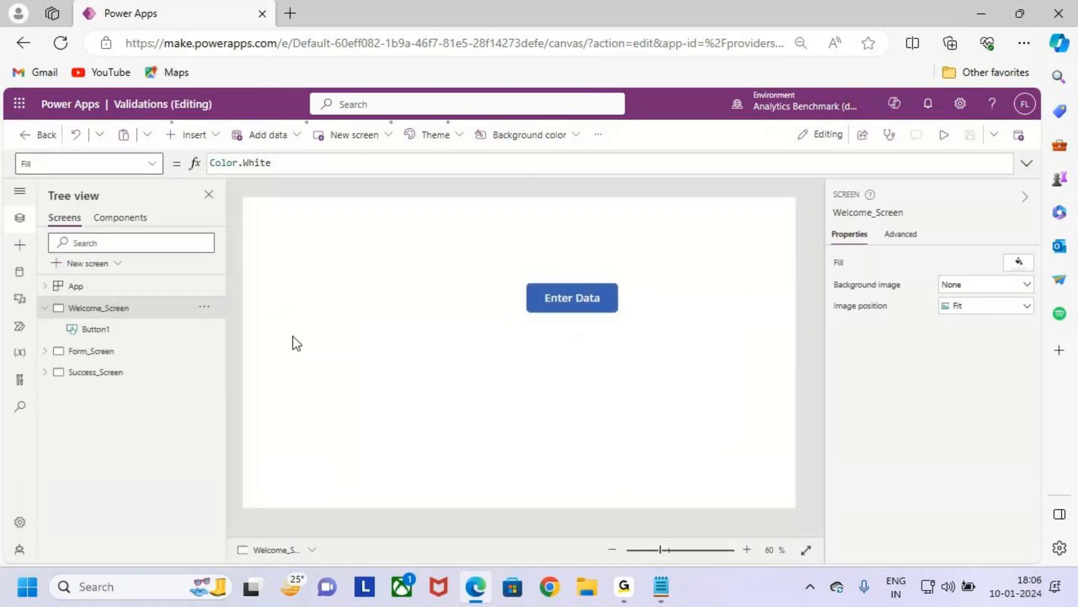
Show Form_Screen, mark its Form Validations title with a temporary rectangle, clear it, and collapse Welcome_Screen in the tree.
{"action": "left_click", "coordinate": [131, 353]}
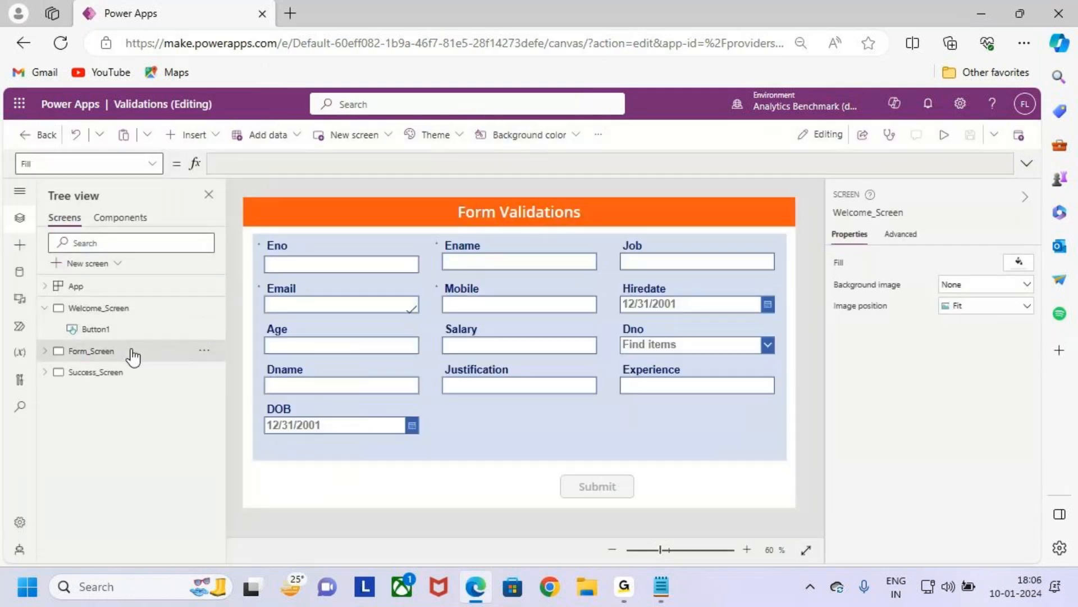
{"action": "key", "text": "ctrl+2"}
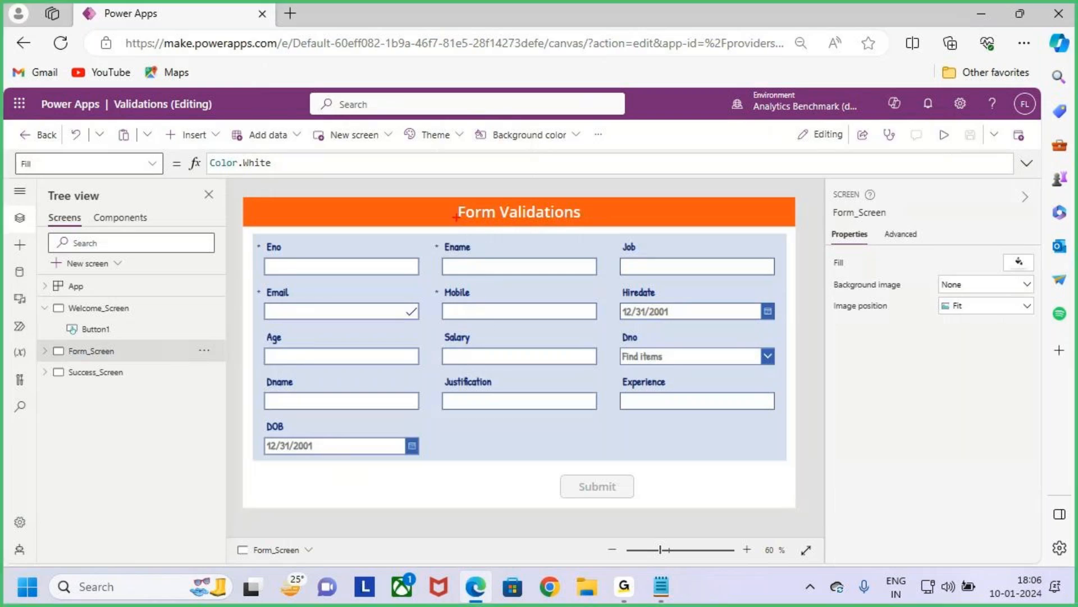
{"action": "mouse_move", "coordinate": [433, 190]}
{"action": "left_mouse_down"}
{"action": "mouse_move", "coordinate": [456, 205]}
{"action": "mouse_move", "coordinate": [593, 235]}
{"action": "left_mouse_up"}
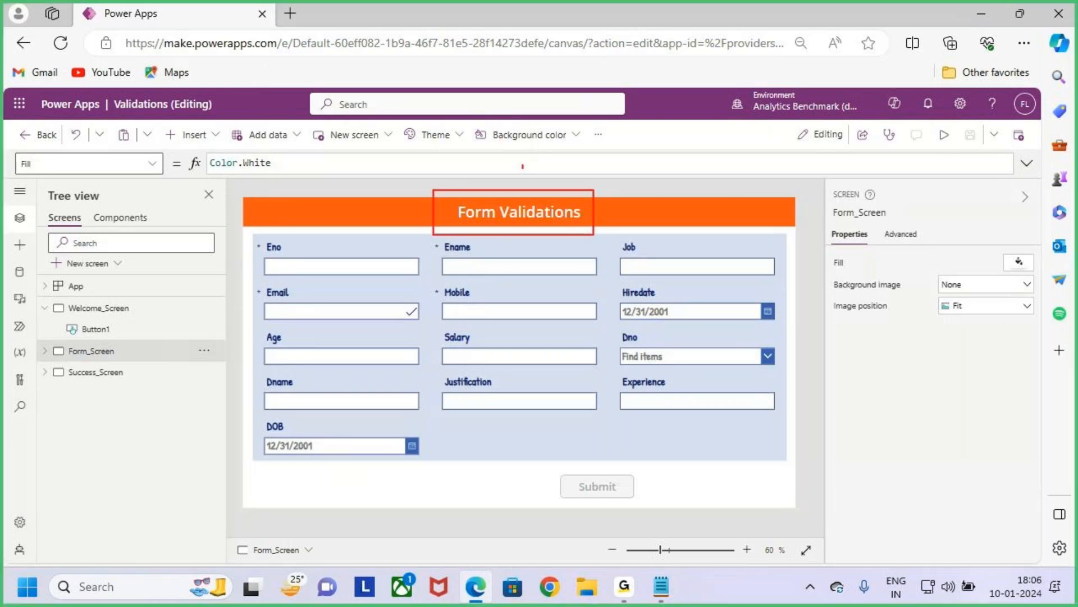
{"action": "key", "text": "Escape"}
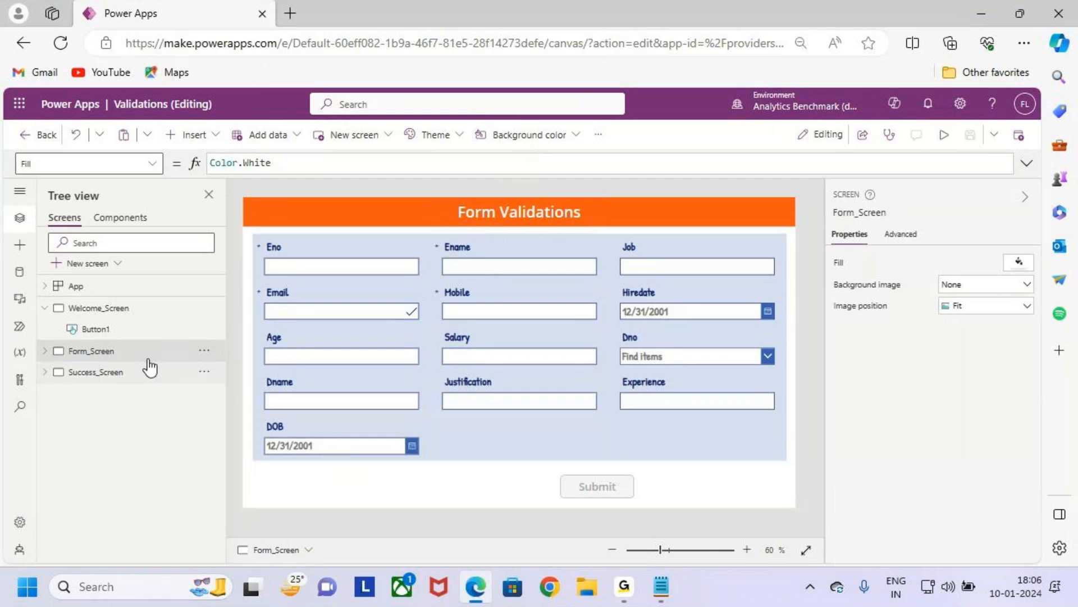
{"action": "left_click", "coordinate": [45, 308]}
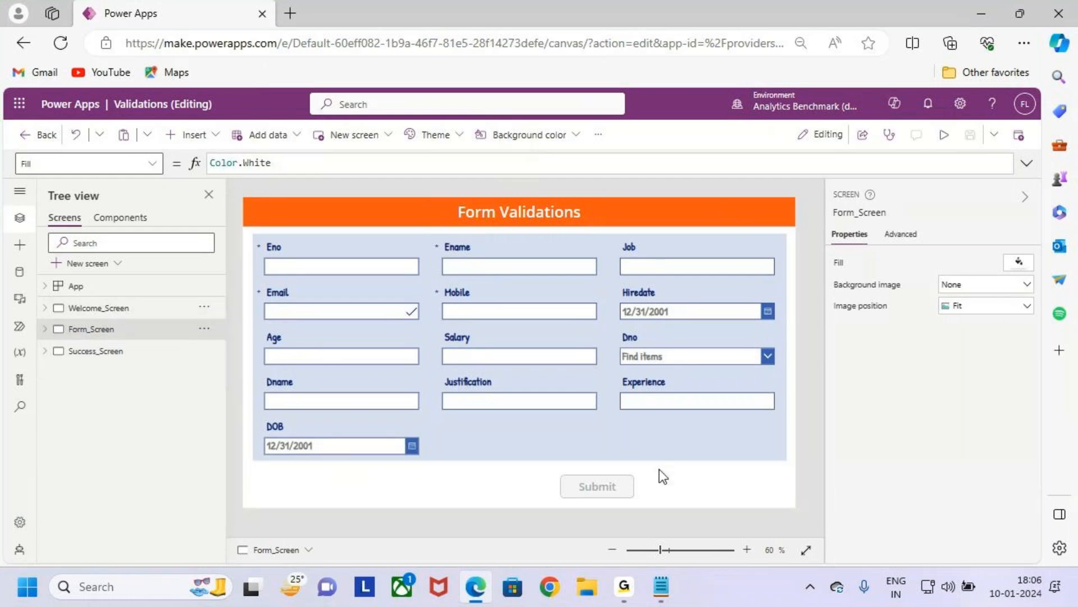
Bring up the notes, mark the Form Customizations title with a temporary rectangle and strokes, clear them, and minimize the notes.
{"action": "left_click", "coordinate": [661, 587]}
{"action": "key", "text": "ctrl+2"}
{"action": "left_click_drag", "start_coordinate": [322, 63], "coordinate": [528, 106]}
{"action": "mouse_move", "coordinate": [432, 26]}
{"action": "left_mouse_down"}
{"action": "mouse_move", "coordinate": [434, 60]}
{"action": "mouse_move", "coordinate": [447, 64]}
{"action": "left_mouse_up"}
{"action": "left_click_drag", "start_coordinate": [451, 51], "coordinate": [432, 76]}
{"action": "key", "text": "Escape"}
{"action": "left_click", "coordinate": [980, 12]}
Add a new screen with the Blank layout to the Validations app.
{"action": "left_click", "coordinate": [107, 268]}
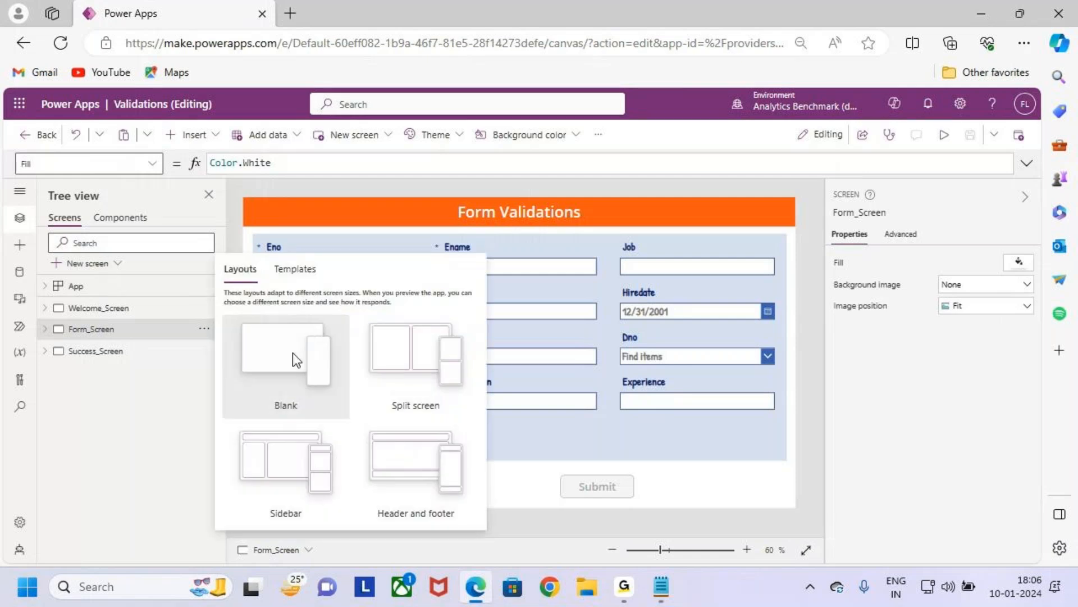
{"action": "key", "text": "ctrl+2"}
{"action": "left_click_drag", "start_coordinate": [214, 314], "coordinate": [360, 397]}
{"action": "left_click", "coordinate": [284, 383]}
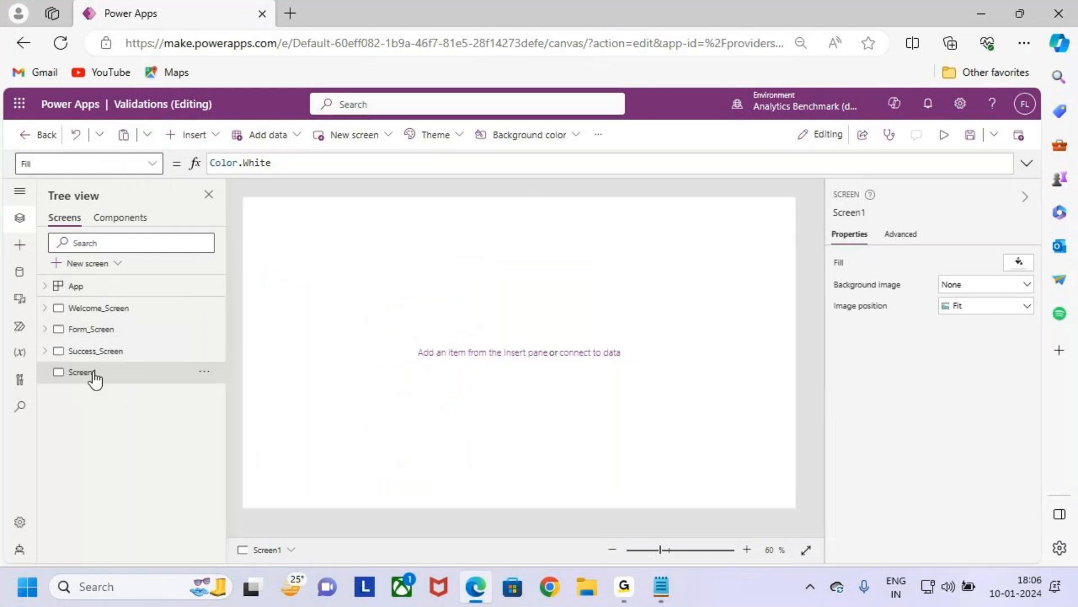
Copy the title "Form Customizations" from the notes and return to the app editor in Microsoft Edge.
{"action": "left_click", "coordinate": [112, 351]}
{"action": "left_click", "coordinate": [128, 373]}
{"action": "double_click", "coordinate": [142, 373]}
{"action": "left_click", "coordinate": [660, 587]}
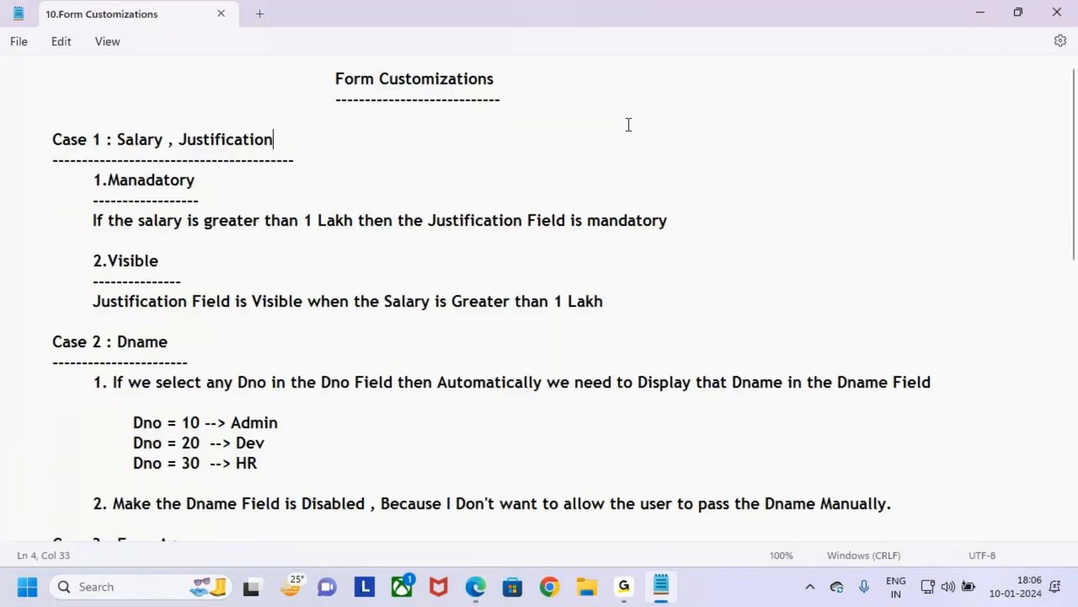
{"action": "left_click", "coordinate": [472, 84]}
{"action": "left_click_drag", "start_coordinate": [494, 80], "coordinate": [330, 76]}
{"action": "key", "text": "ctrl+c"}
{"action": "key", "text": "alt+Tab"}
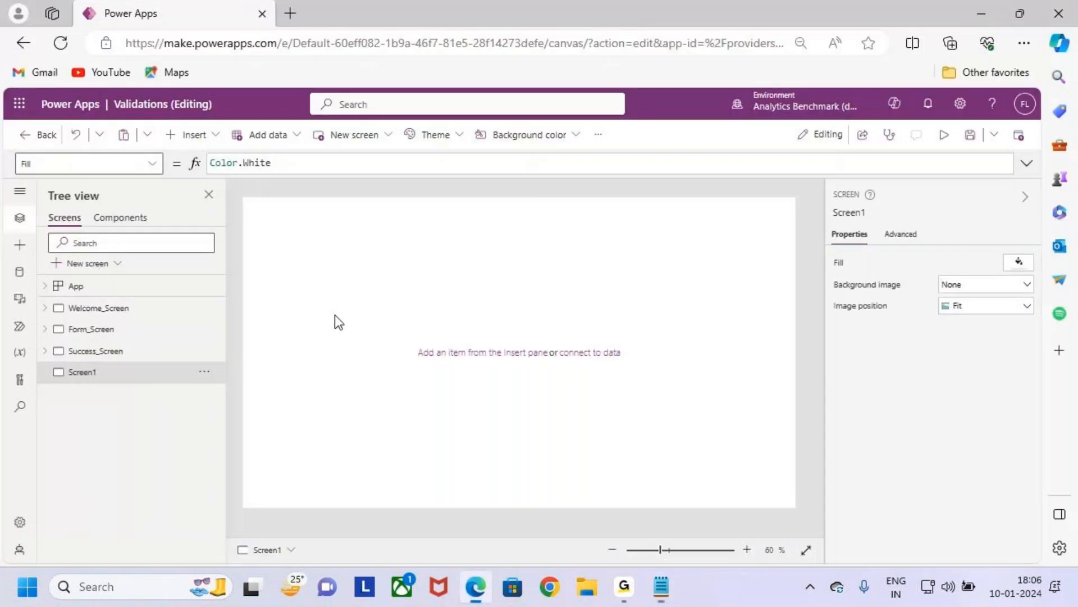
Rename the new blank screen as Form_Customizations.
{"action": "double_click", "coordinate": [101, 372]}
{"action": "key", "text": "ctrl+v"}
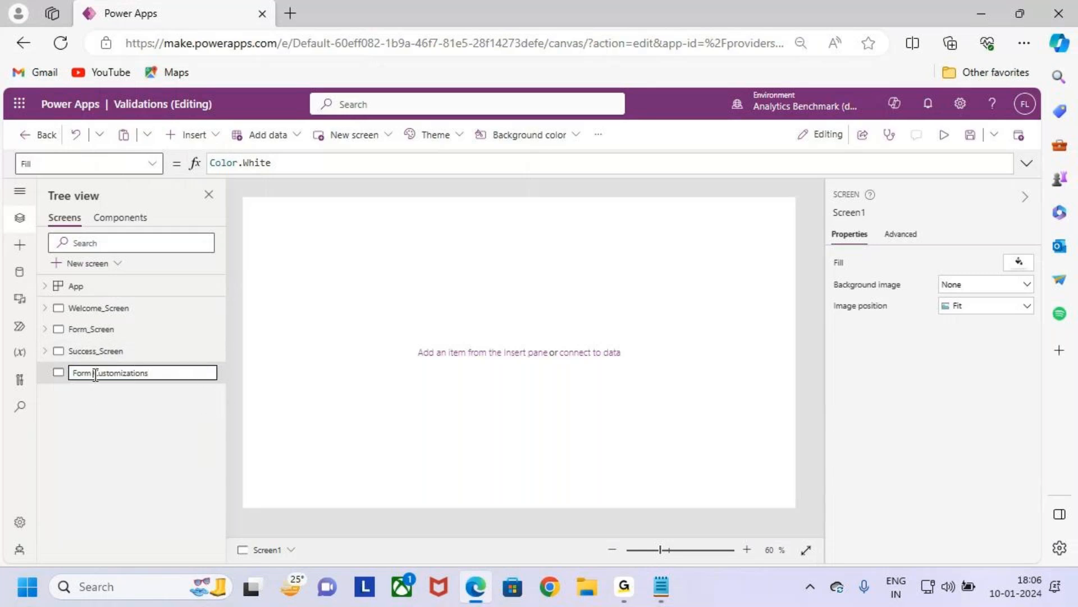
{"action": "key", "text": "BackSpace"}
{"action": "key", "text": "BackSpace"}
{"action": "key", "text": "BackSpace"}
{"action": "key", "text": "BackSpace"}
{"action": "key", "text": "BackSpace"}
{"action": "type", "text": "Form_"}
{"action": "key", "text": "Return"}
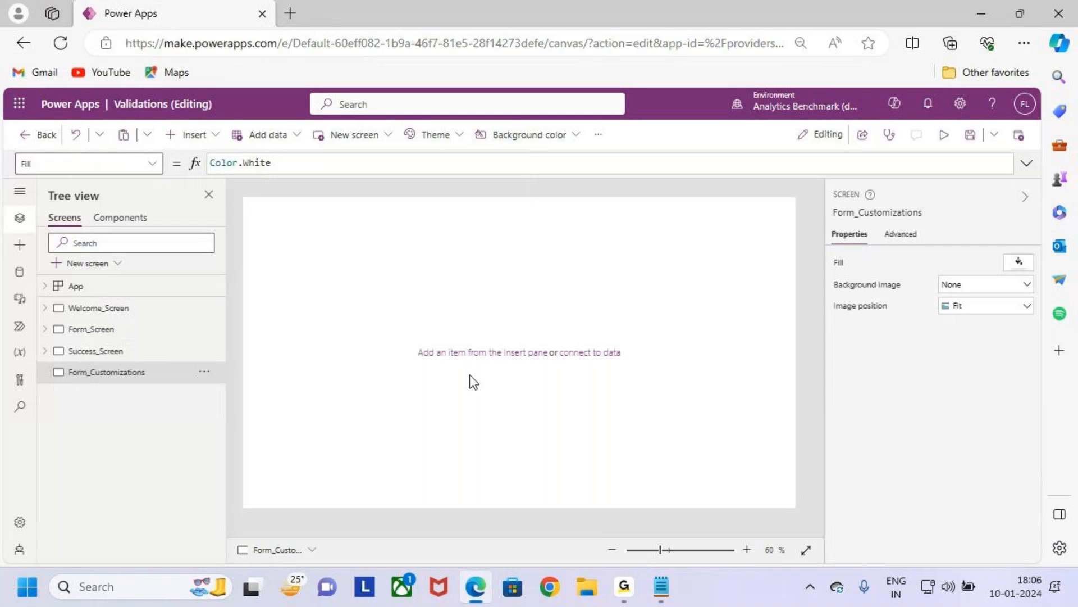
Copy the orange Form Validations title label from Form_Screen onto the Form_Customizations screen.
{"action": "left_click", "coordinate": [140, 309]}
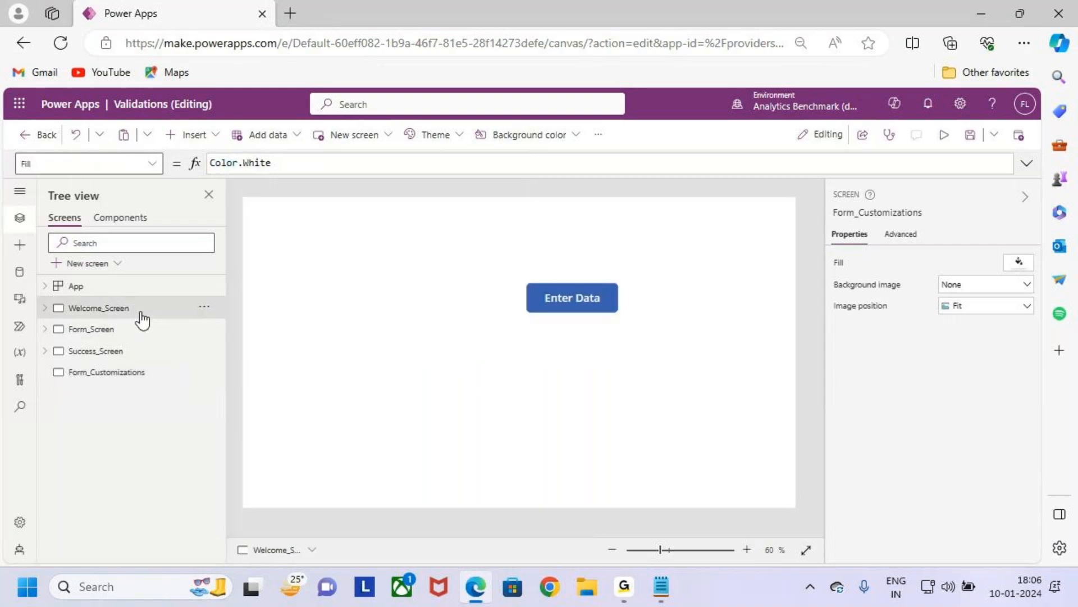
{"action": "left_click", "coordinate": [179, 328]}
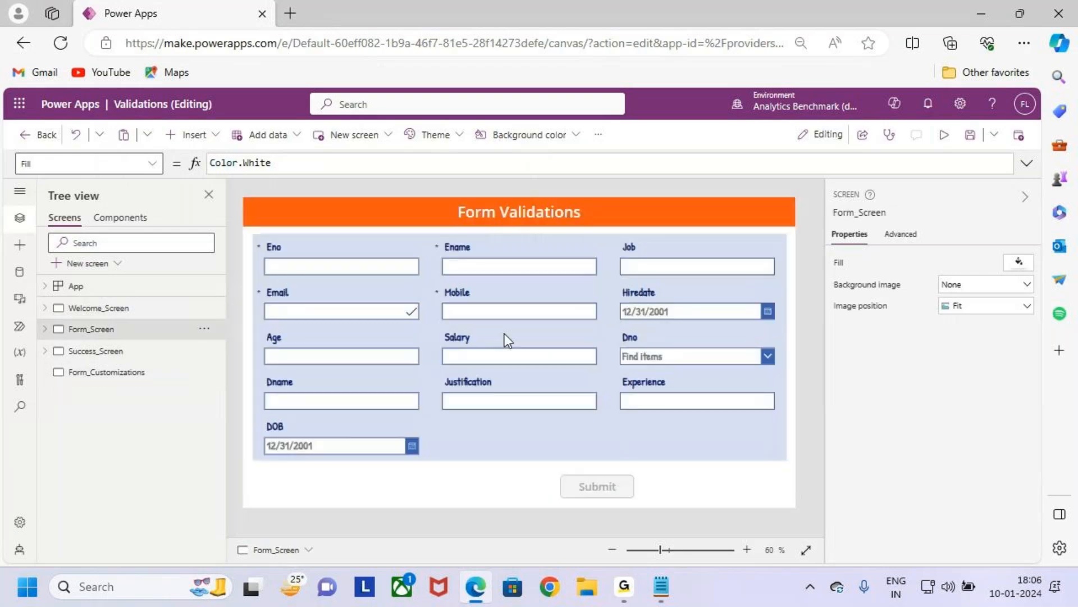
{"action": "left_click", "coordinate": [594, 212]}
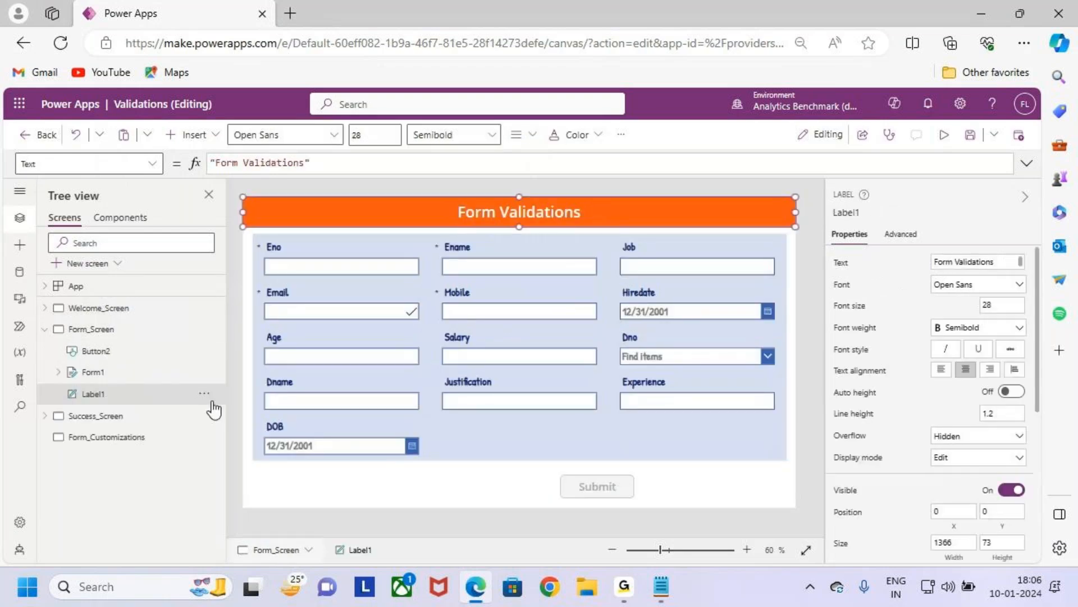
{"action": "left_click", "coordinate": [133, 436]}
{"action": "key", "text": "ctrl+v"}
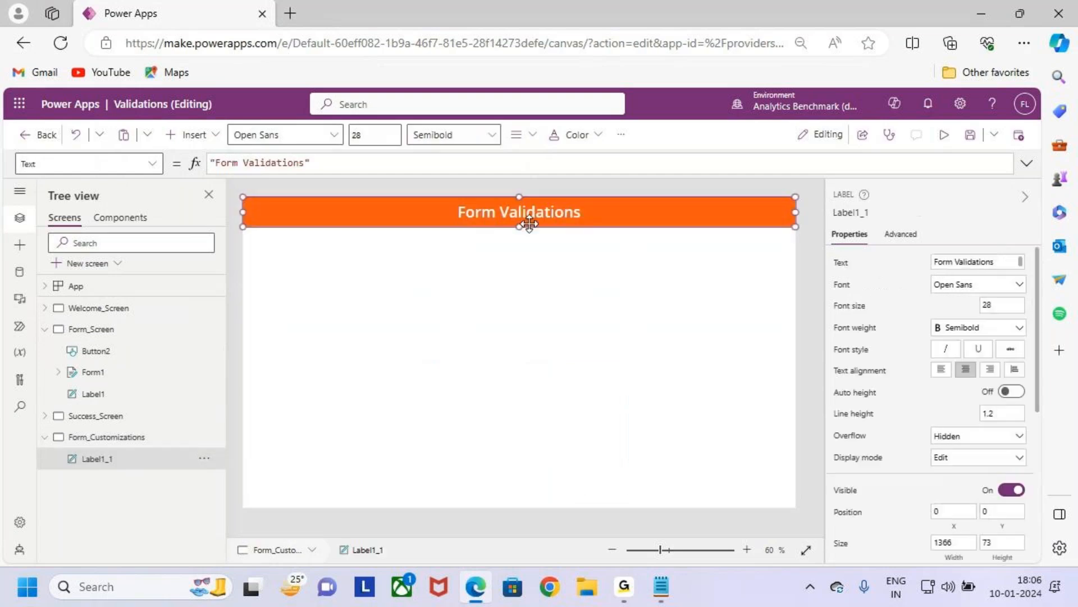
{"action": "double_click", "coordinate": [558, 212]}
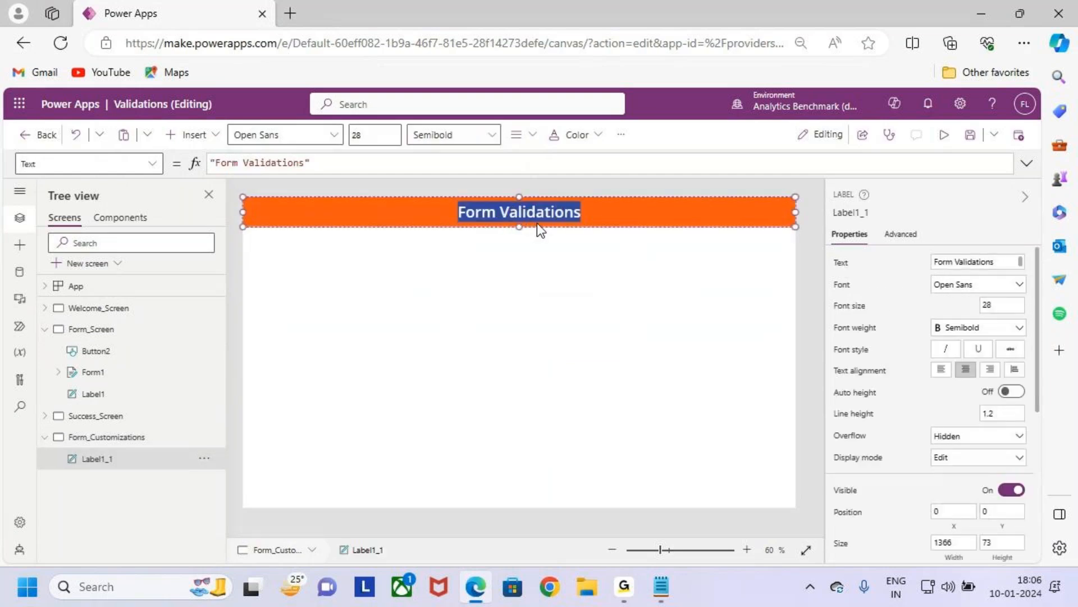
{"action": "key", "text": "BackSpace"}
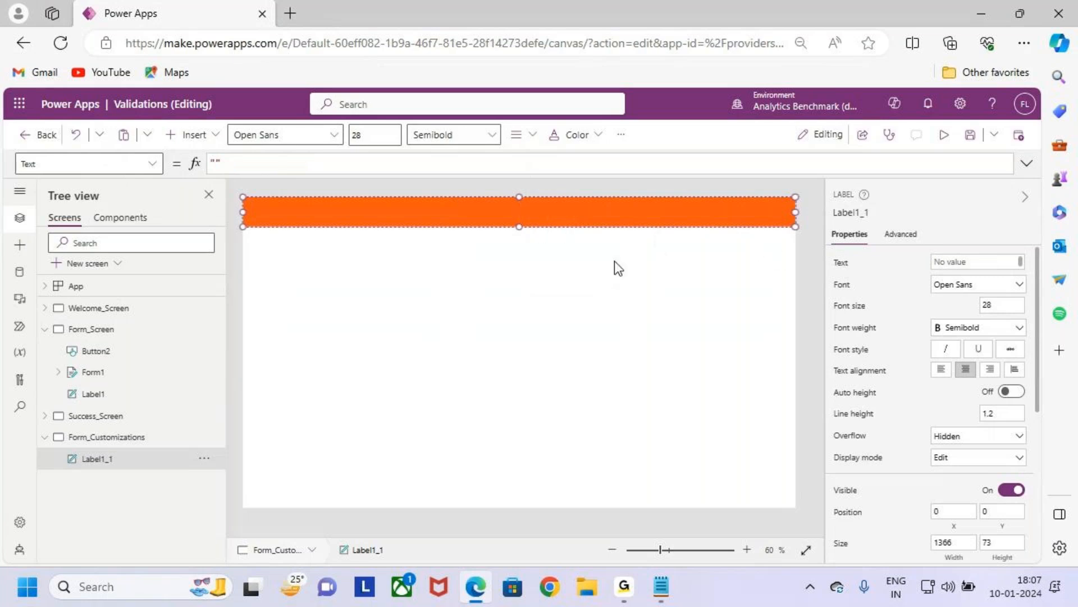
{"action": "left_click", "coordinate": [569, 269]}
{"action": "left_click", "coordinate": [586, 265]}
{"action": "key", "text": "ctrl+z"}
{"action": "key", "text": "Delete"}
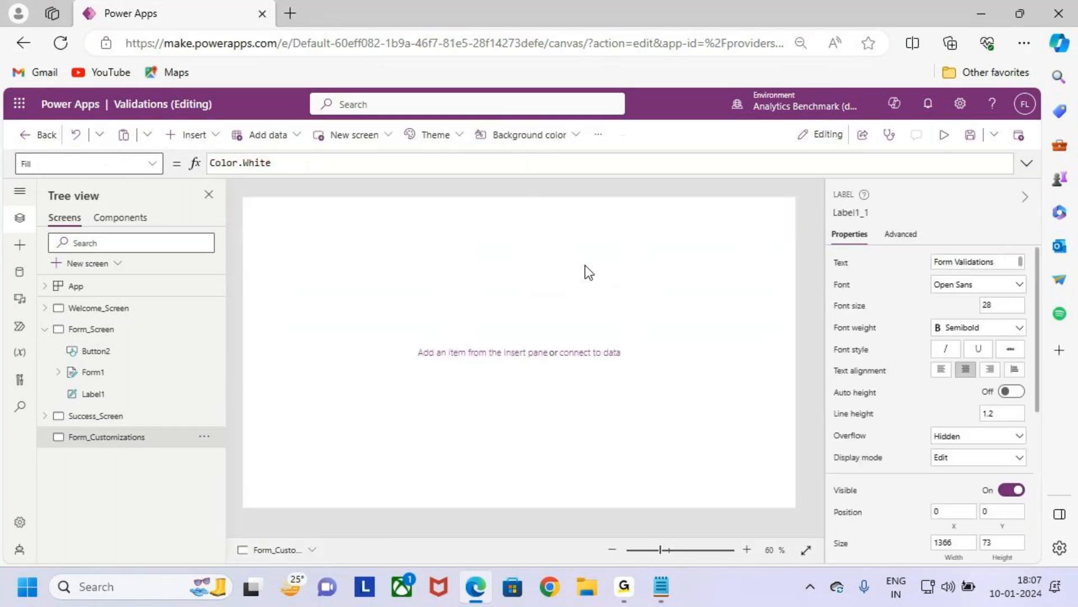
{"action": "key", "text": "ctrl+z"}
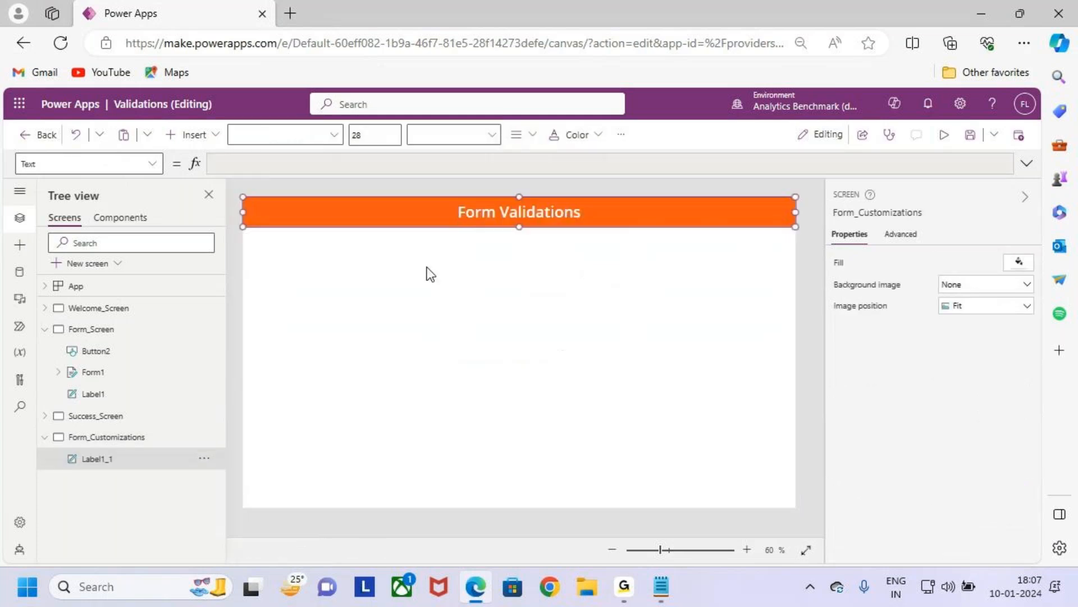
Replace the text of the copied title label with "Form Customizations".
{"action": "left_click_drag", "start_coordinate": [997, 262], "coordinate": [897, 254]}
{"action": "key", "text": "BackSpace"}
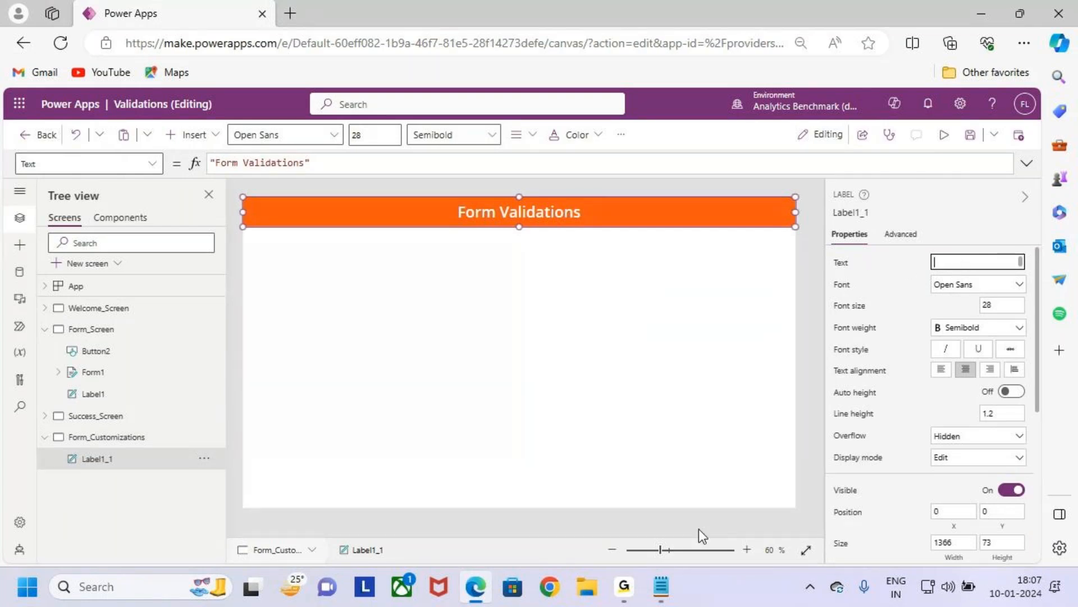
{"action": "left_click", "coordinate": [661, 586]}
{"action": "key", "text": "alt+Tab"}
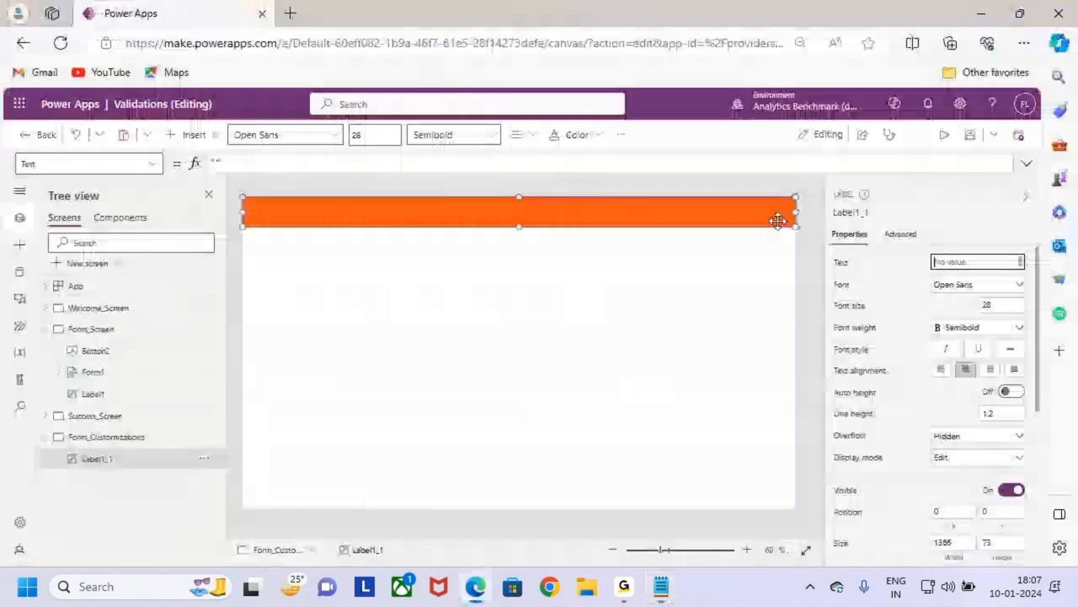
{"action": "key", "text": "ctrl+v"}
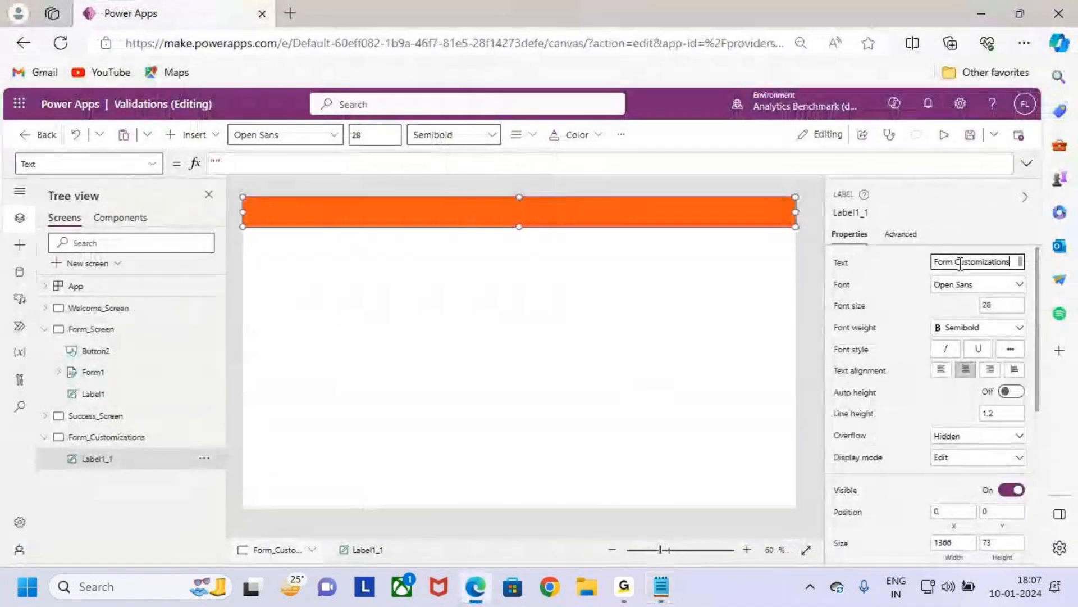
{"action": "left_click", "coordinate": [580, 301]}
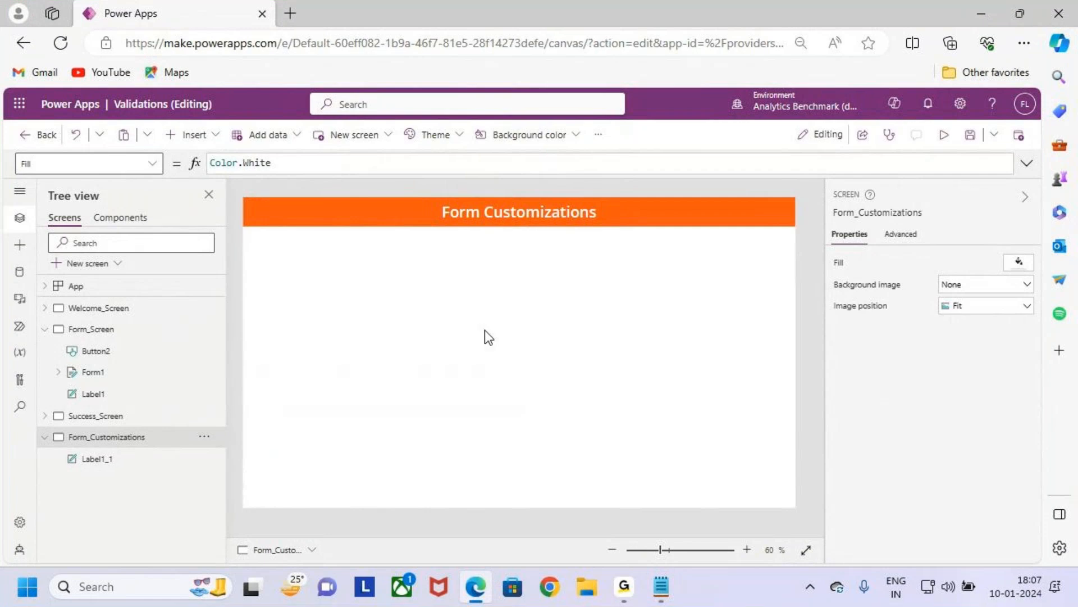
Mark the existing form on Form_Screen with temporary annotations, clear them, return to Form_Customizations, and collapse Form_Screen in the tree.
{"action": "left_click", "coordinate": [127, 331]}
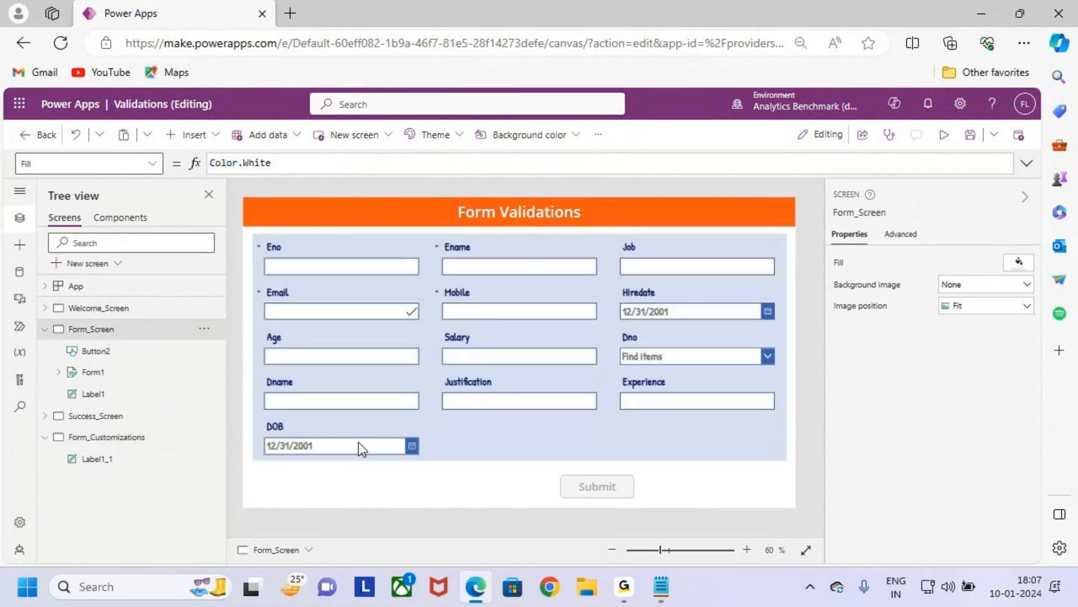
{"action": "key", "text": "ctrl+2"}
{"action": "left_click_drag", "start_coordinate": [253, 239], "coordinate": [786, 460]}
{"action": "mouse_move", "coordinate": [488, 181]}
{"action": "left_mouse_down"}
{"action": "mouse_move", "coordinate": [496, 242]}
{"action": "mouse_move", "coordinate": [542, 256]}
{"action": "left_mouse_up"}
{"action": "left_click_drag", "start_coordinate": [556, 216], "coordinate": [482, 299]}
{"action": "key", "text": "Escape"}
{"action": "left_click", "coordinate": [110, 440]}
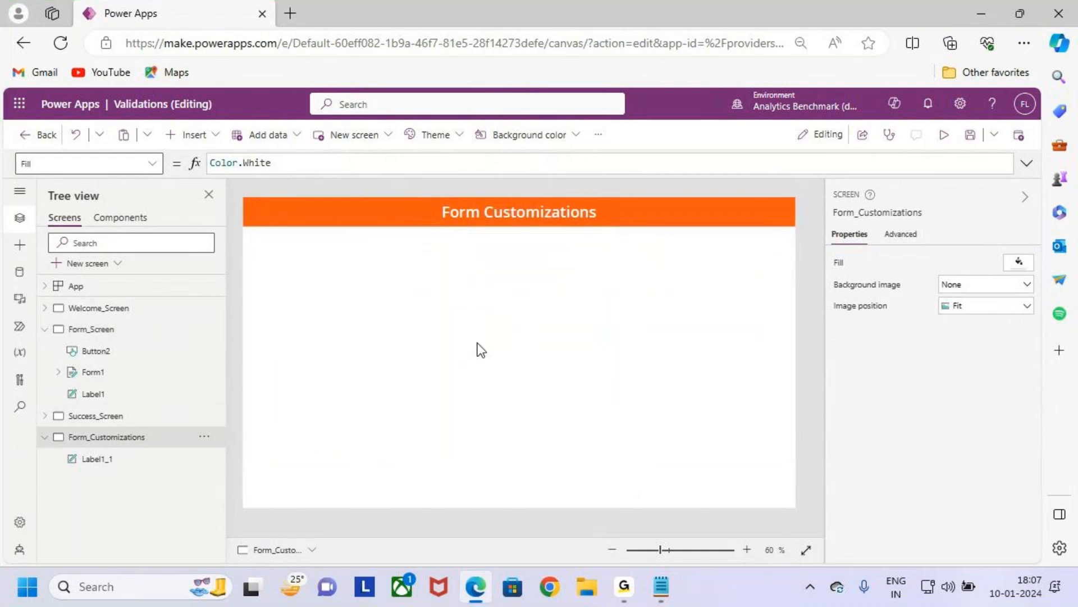
{"action": "left_click", "coordinate": [45, 329]}
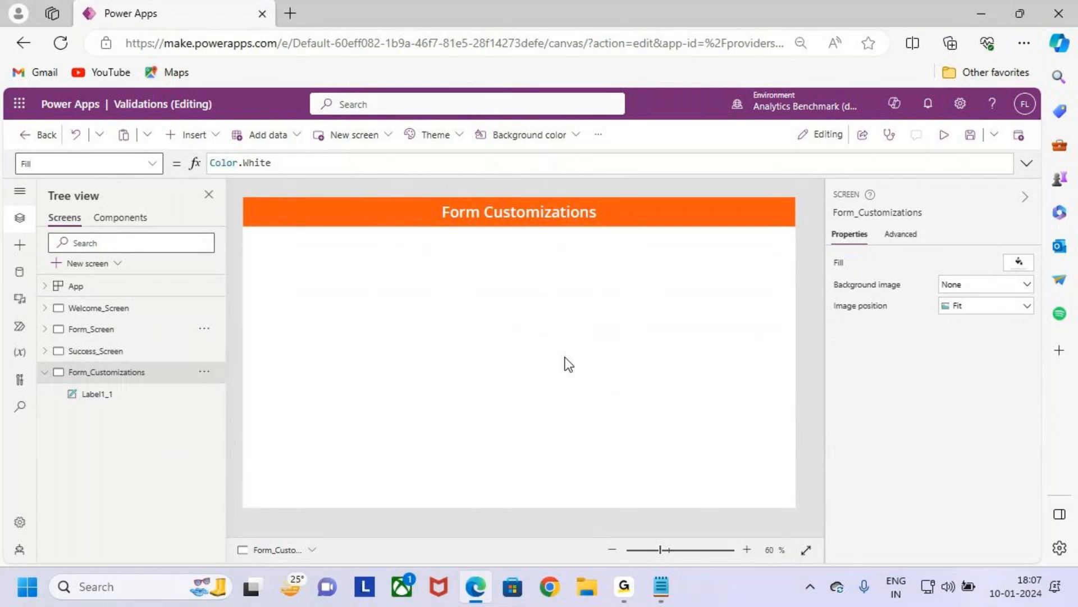
Insert an edit form below the title on Form_Customizations and size it to about 1310 wide by 556 high.
{"action": "left_click", "coordinate": [198, 142]}
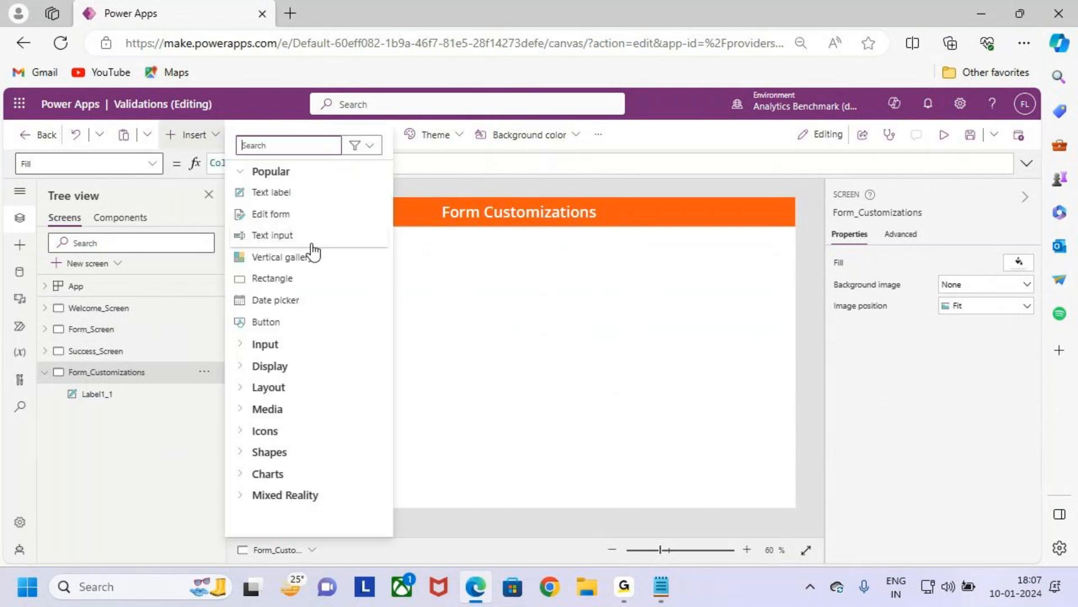
{"action": "mouse_move", "coordinate": [274, 220]}
{"action": "left_mouse_down"}
{"action": "mouse_move", "coordinate": [321, 232]}
{"action": "mouse_move", "coordinate": [382, 166]}
{"action": "left_mouse_up"}
{"action": "key", "text": "Escape"}
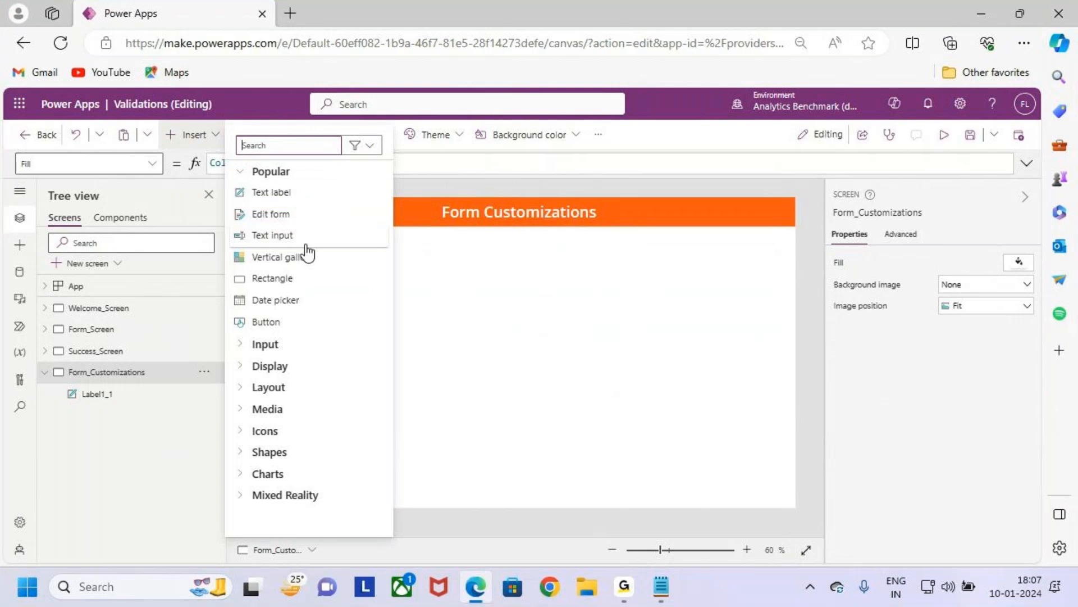
{"action": "left_click", "coordinate": [299, 213]}
{"action": "left_click_drag", "start_coordinate": [461, 210], "coordinate": [457, 232]}
{"action": "left_click_drag", "start_coordinate": [578, 336], "coordinate": [784, 338]}
{"action": "mouse_move", "coordinate": [520, 438]}
{"action": "left_mouse_down"}
{"action": "mouse_move", "coordinate": [525, 426]}
{"action": "mouse_move", "coordinate": [524, 459]}
{"action": "left_mouse_up"}
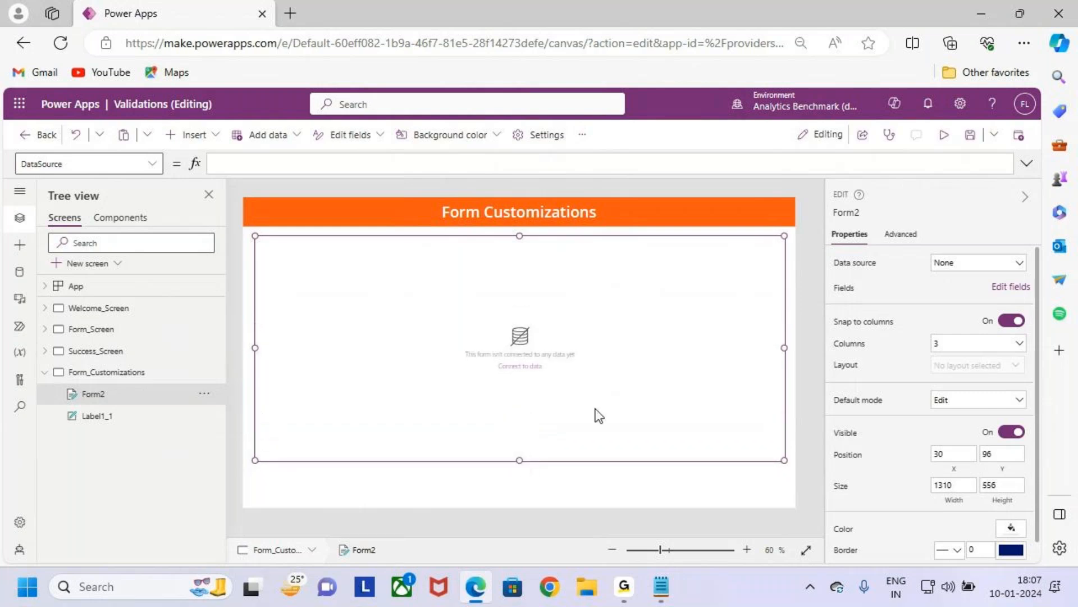
Mark the new form's data source setting temporarily and connect the form to the Employees SharePoint list.
{"action": "key", "text": "ctrl+2"}
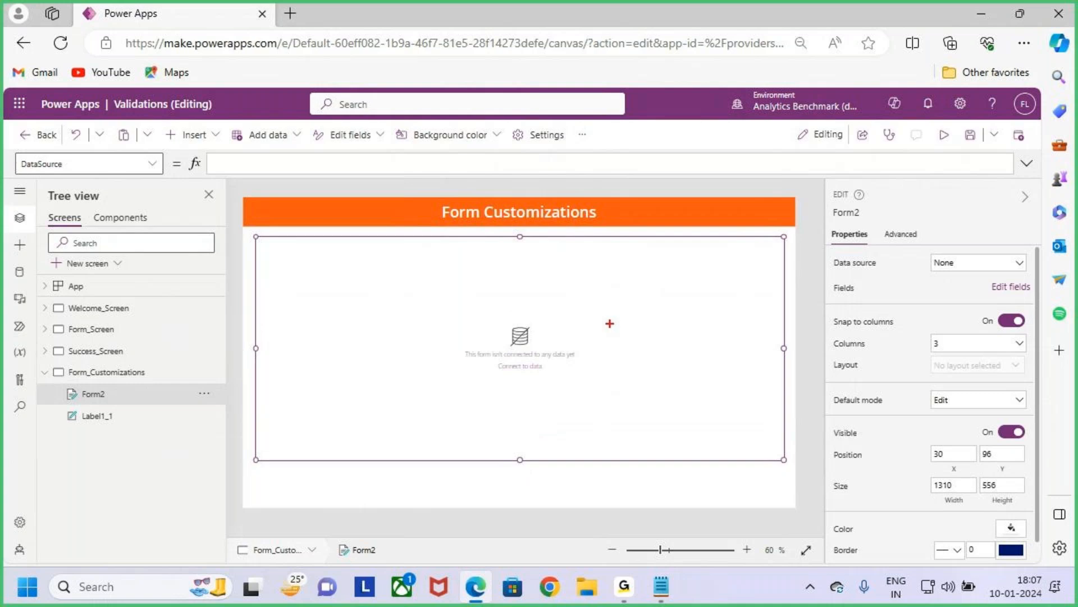
{"action": "left_click_drag", "start_coordinate": [832, 252], "coordinate": [884, 273]}
{"action": "key", "text": "Escape"}
{"action": "left_click", "coordinate": [1000, 262]}
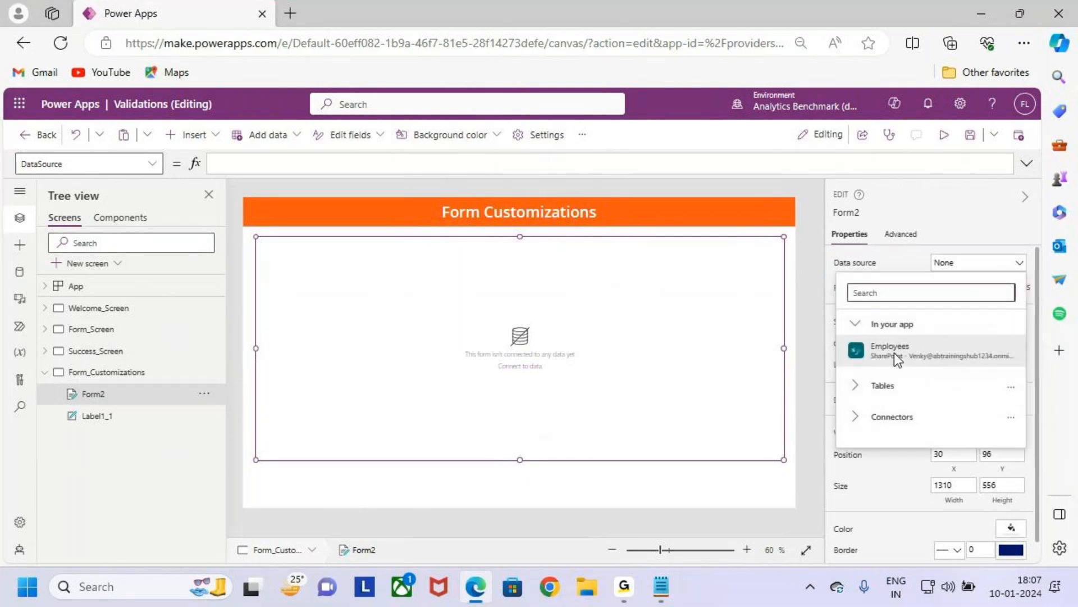
{"action": "left_click", "coordinate": [963, 349]}
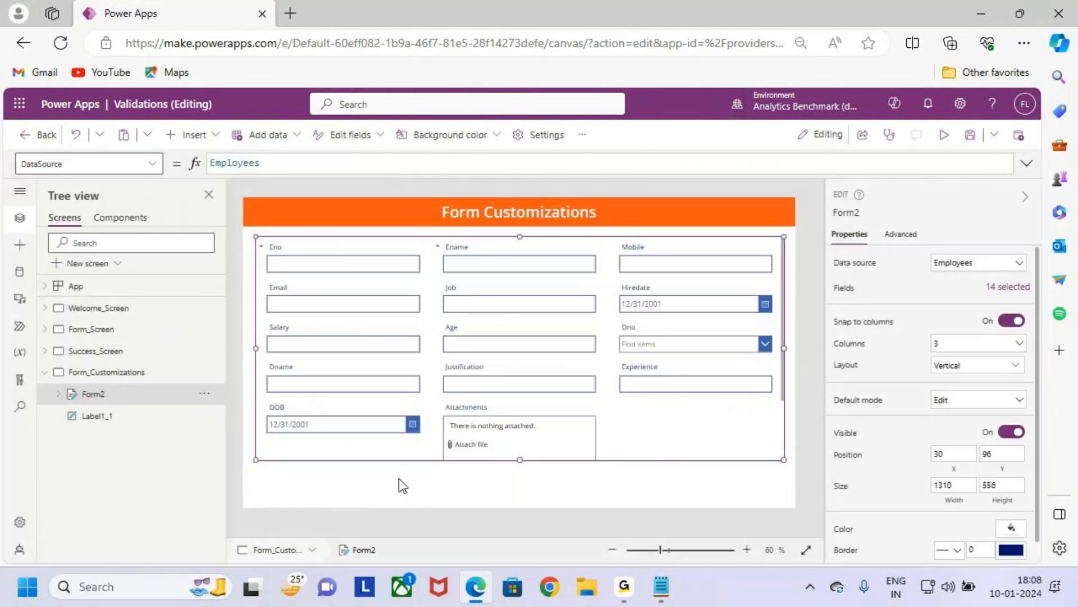
Examine the lower fields of the new form, mark the Attachments field with a temporary rectangle, and clear it.
{"action": "scroll", "coordinate": [595, 389], "scroll_direction": "down", "scroll_amount": 3}
{"action": "left_click_drag", "start_coordinate": [427, 316], "coordinate": [603, 428]}
{"action": "key", "text": "Escape"}
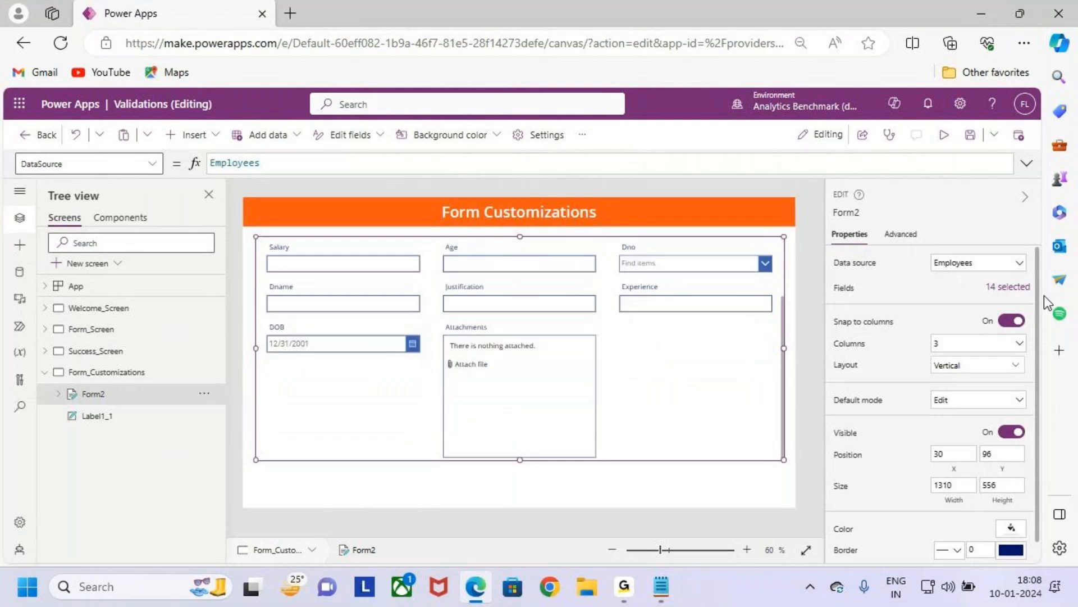
Remove the Attachments field from the Employees form on Form_Customizations.
{"action": "left_click", "coordinate": [1005, 291]}
{"action": "scroll", "coordinate": [730, 438], "scroll_direction": "down", "scroll_amount": 3}
{"action": "left_click", "coordinate": [801, 544]}
{"action": "left_click", "coordinate": [831, 522]}
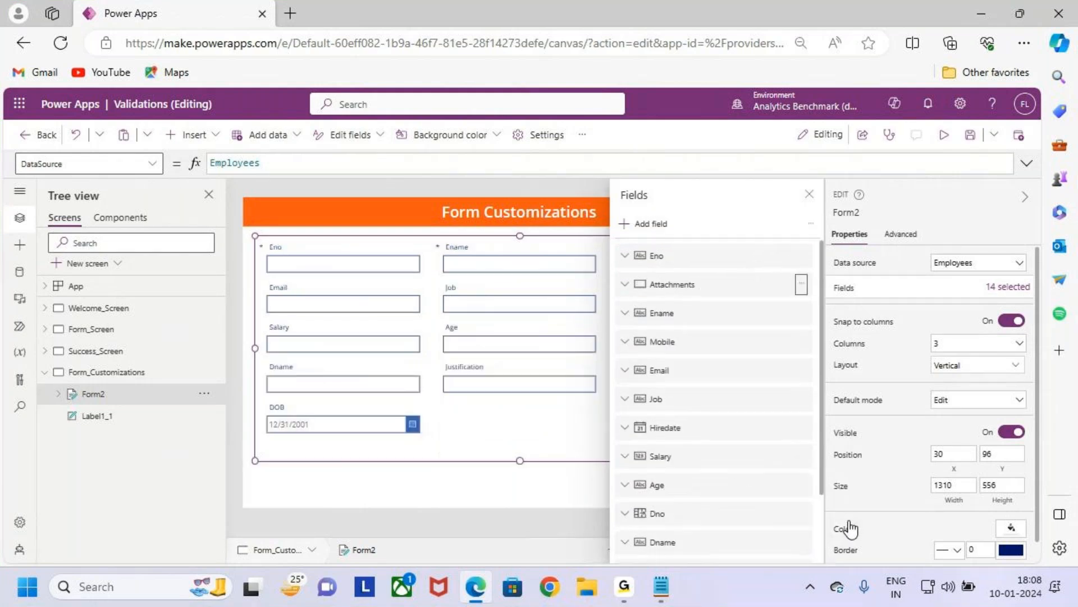
{"action": "left_click", "coordinate": [810, 196]}
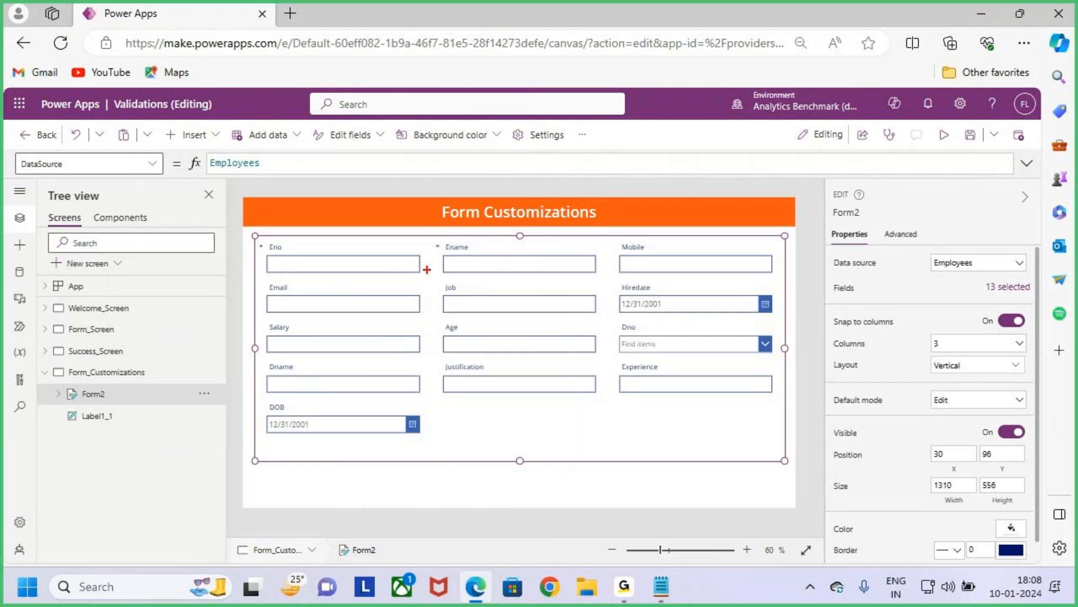
Mark the Mobile and Job fields on the form with temporary annotations and clear them.
{"action": "mouse_move", "coordinate": [437, 280]}
{"action": "left_mouse_down"}
{"action": "mouse_move", "coordinate": [614, 326]}
{"action": "mouse_move", "coordinate": [630, 219]}
{"action": "mouse_move", "coordinate": [640, 242]}
{"action": "mouse_move", "coordinate": [653, 233]}
{"action": "mouse_move", "coordinate": [760, 275]}
{"action": "left_mouse_up"}
{"action": "mouse_move", "coordinate": [670, 271]}
{"action": "left_mouse_down"}
{"action": "mouse_move", "coordinate": [552, 346]}
{"action": "mouse_move", "coordinate": [515, 309]}
{"action": "mouse_move", "coordinate": [521, 291]}
{"action": "mouse_move", "coordinate": [535, 311]}
{"action": "left_mouse_up"}
{"action": "key", "text": "Escape"}
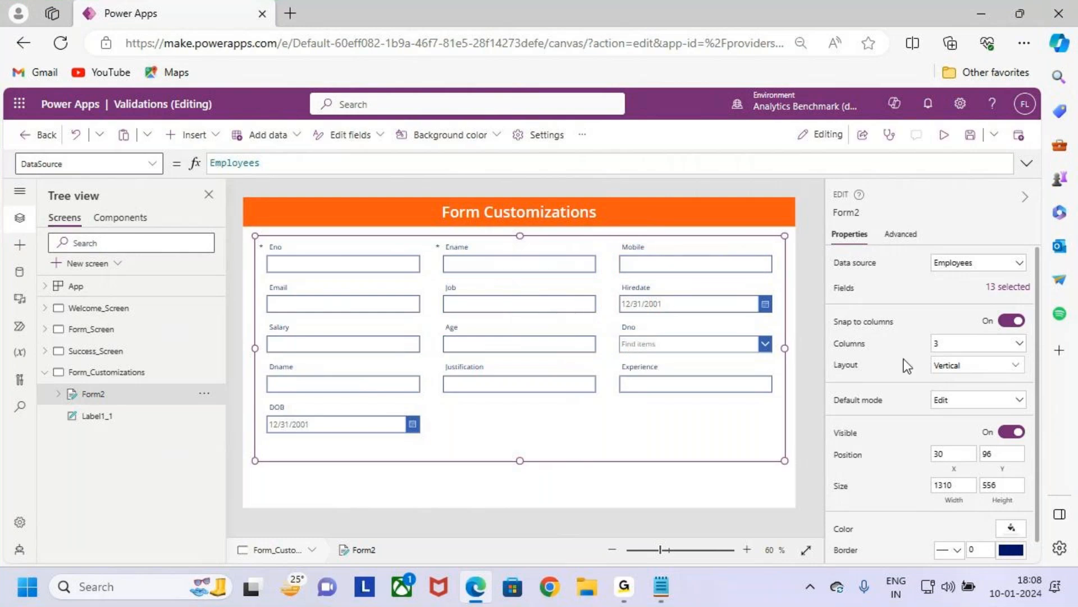
Reorder the form fields so that Job follows Ename and Mobile follows Email.
{"action": "left_click", "coordinate": [1011, 287]}
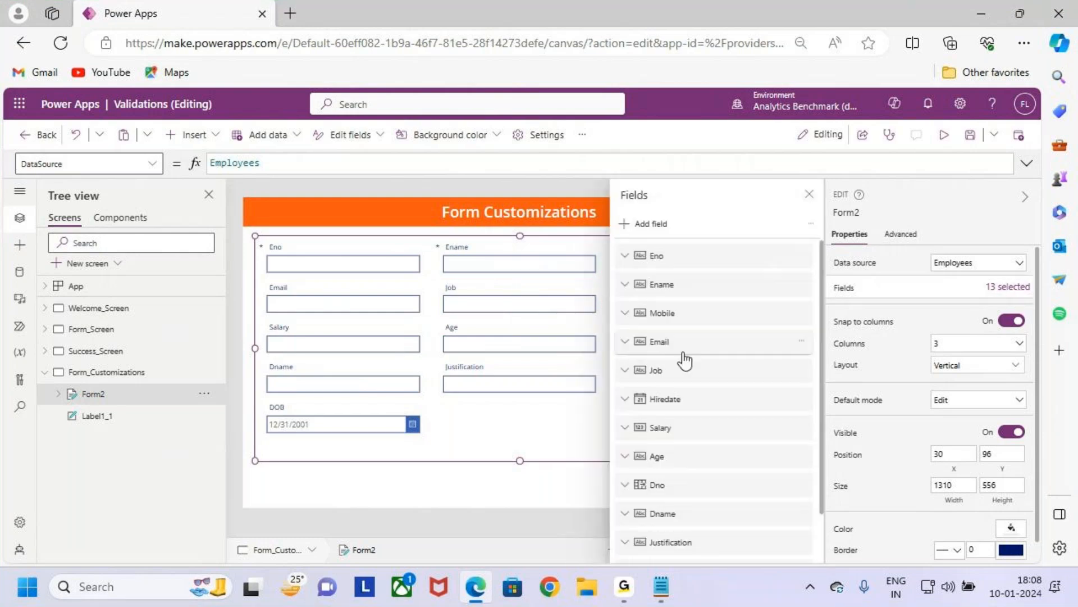
{"action": "left_click_drag", "start_coordinate": [682, 326], "coordinate": [705, 303]}
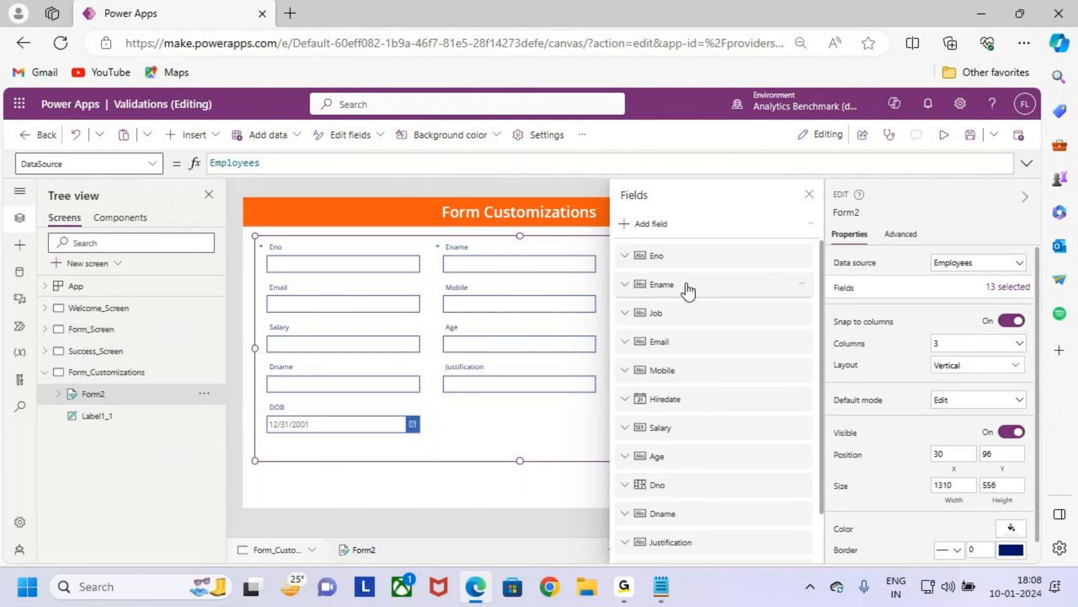
{"action": "left_click", "coordinate": [809, 194]}
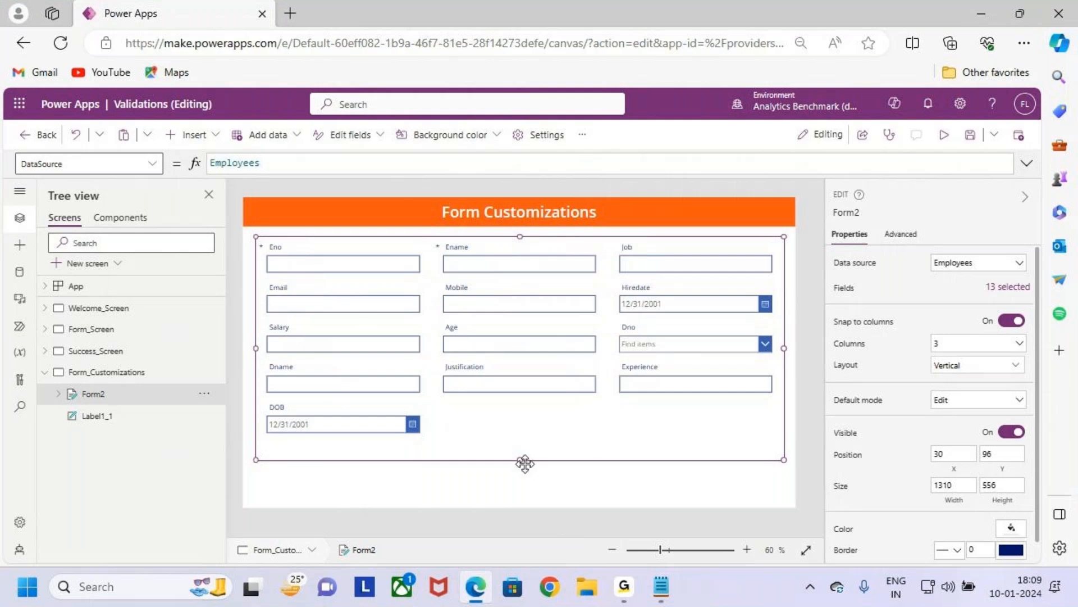
Try the Horizontal layout on the form and undo it.
{"action": "left_click", "coordinate": [147, 396]}
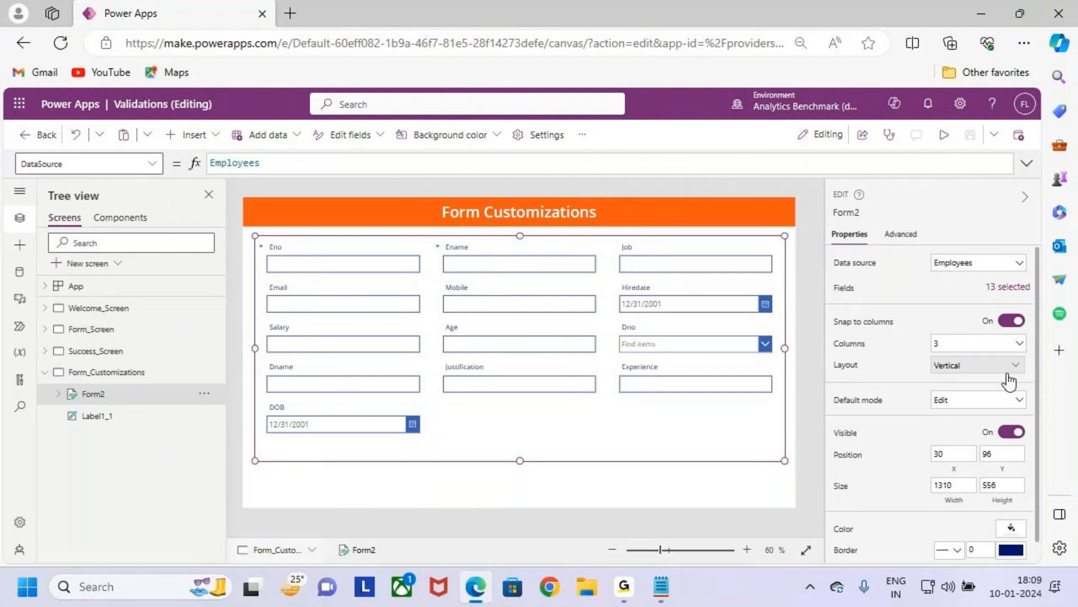
{"action": "left_click", "coordinate": [962, 368]}
{"action": "left_click", "coordinate": [949, 468]}
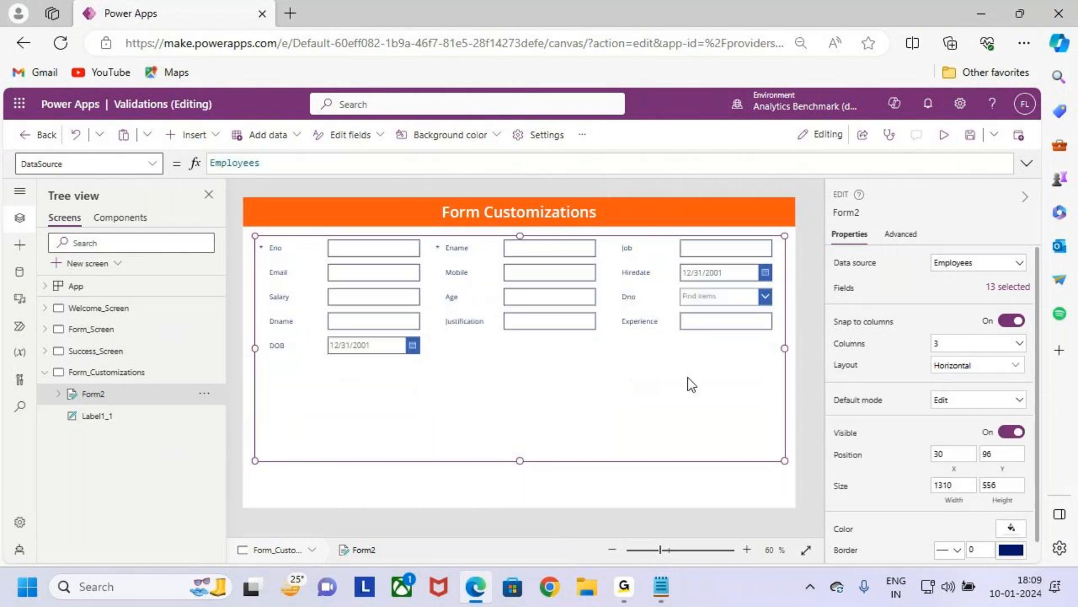
{"action": "key", "text": "ctrl+z"}
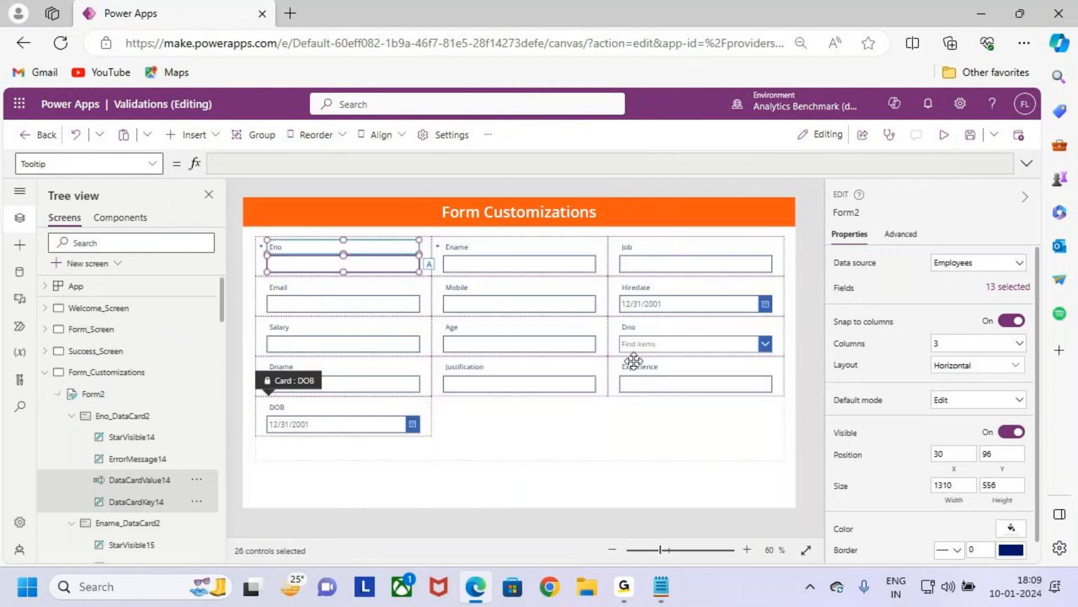
Examine the selected value and key controls in the form's data cards, temporarily marking the Eno card in the tree.
{"action": "scroll", "coordinate": [128, 430], "scroll_direction": "down", "scroll_amount": 2}
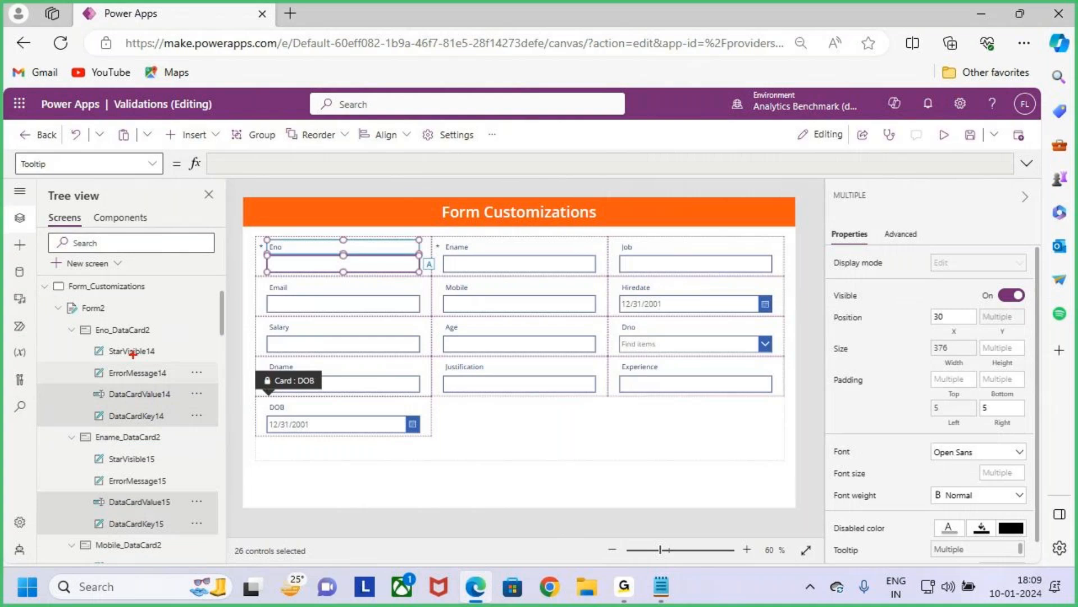
{"action": "mouse_move", "coordinate": [65, 318]}
{"action": "left_mouse_down"}
{"action": "mouse_move", "coordinate": [188, 381]}
{"action": "mouse_move", "coordinate": [231, 426]}
{"action": "left_mouse_up"}
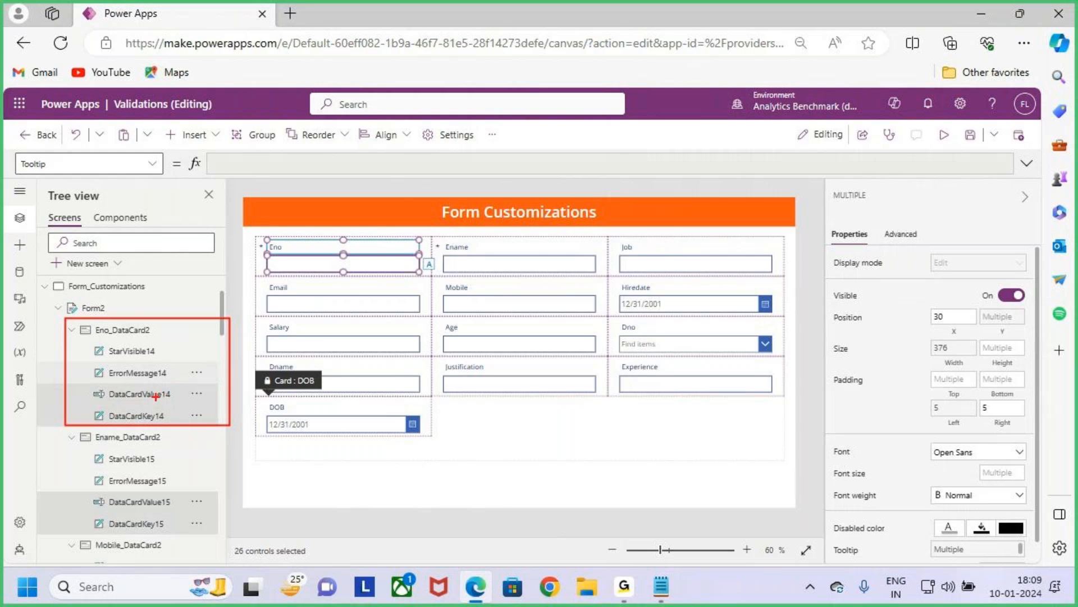
{"action": "mouse_move", "coordinate": [129, 399]}
{"action": "left_mouse_down"}
{"action": "mouse_move", "coordinate": [155, 400]}
{"action": "mouse_move", "coordinate": [128, 425]}
{"action": "left_mouse_up"}
{"action": "key", "text": "Escape"}
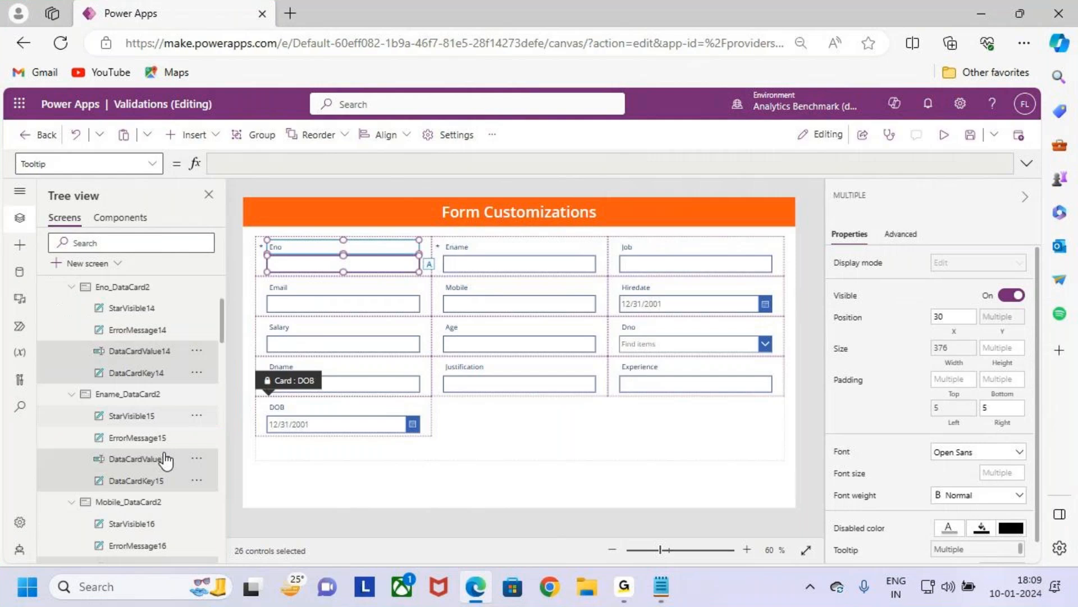
{"action": "scroll", "coordinate": [132, 449], "scroll_direction": "down", "scroll_amount": 3}
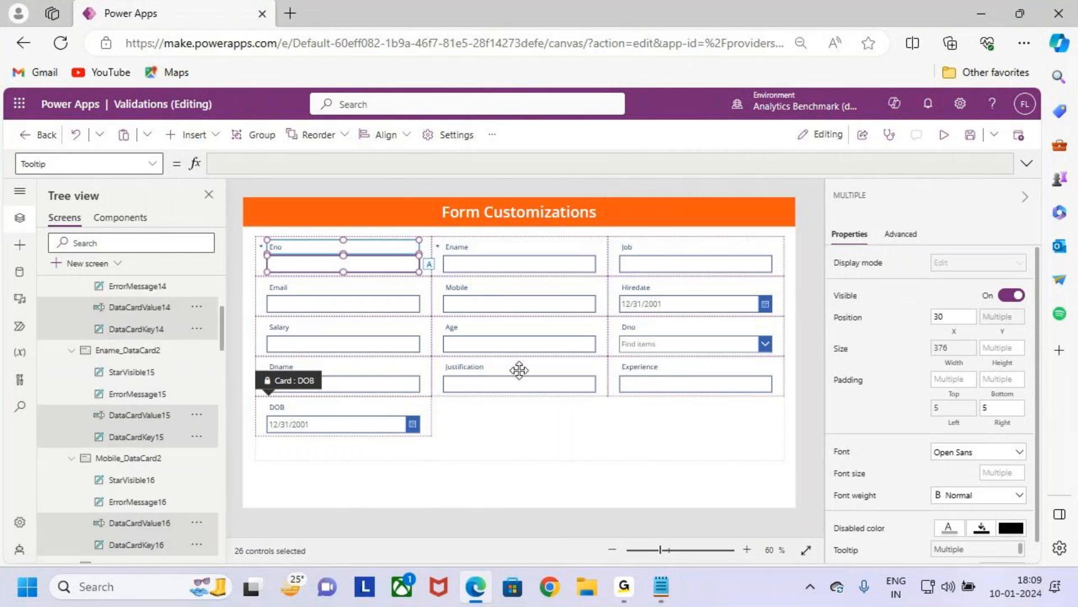
Format the selected labels and input controls of all data cards with the Patrick Hand font, Semibold weight and size 20.
{"action": "left_click", "coordinate": [964, 462]}
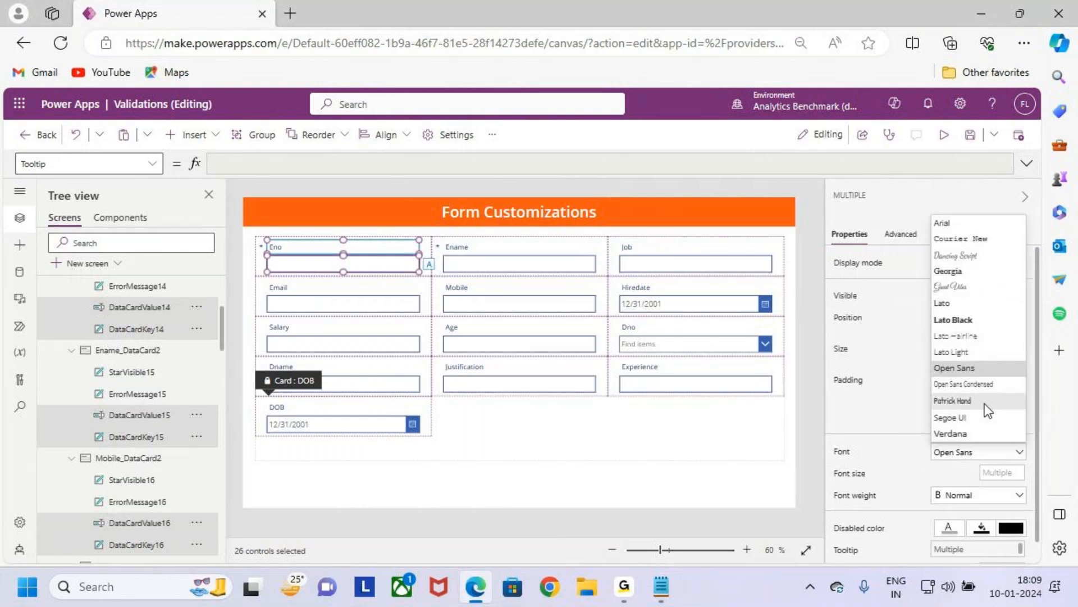
{"action": "left_click", "coordinate": [955, 400]}
{"action": "left_click", "coordinate": [988, 495]}
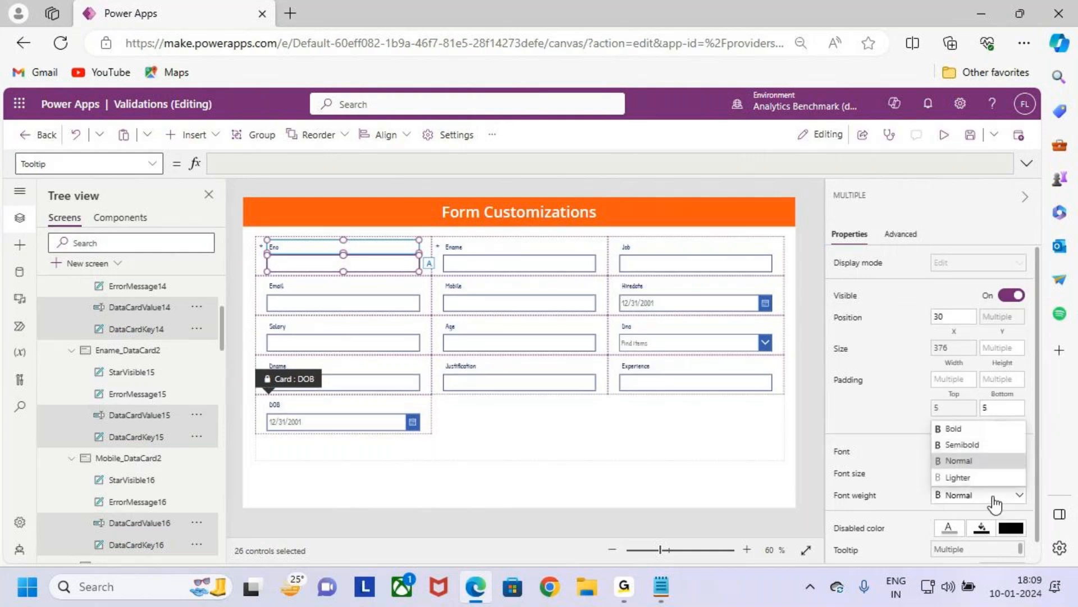
{"action": "left_click", "coordinate": [989, 443]}
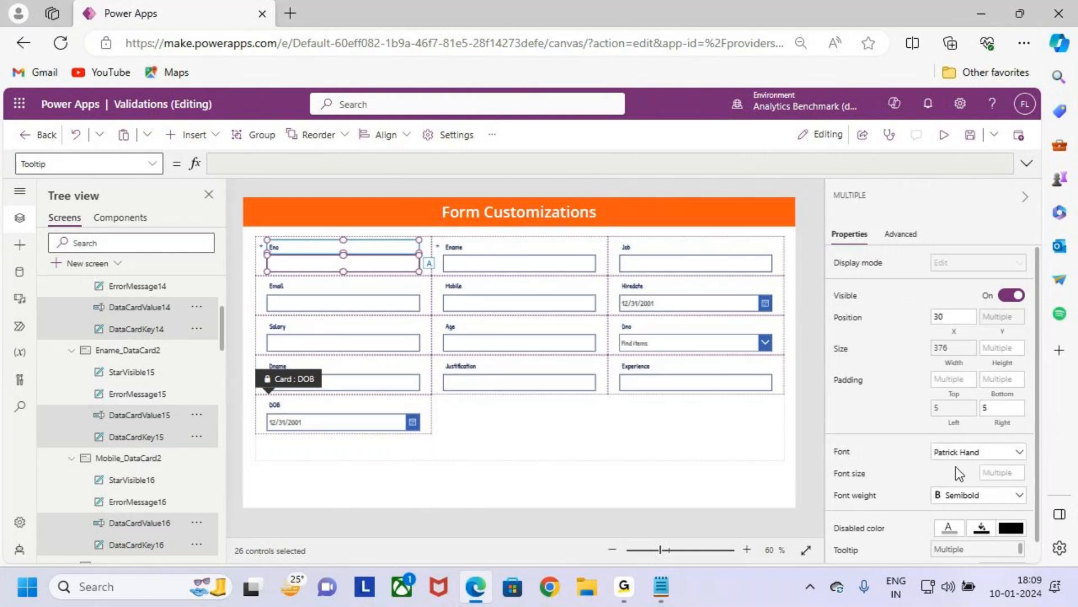
{"action": "left_click", "coordinate": [840, 477]}
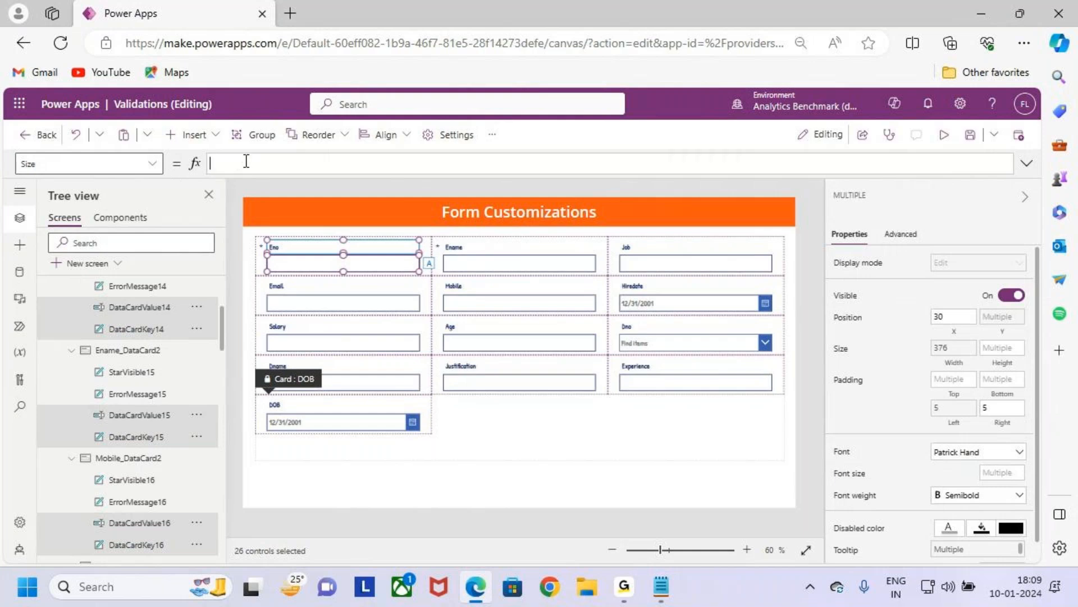
{"action": "type", "text": "20"}
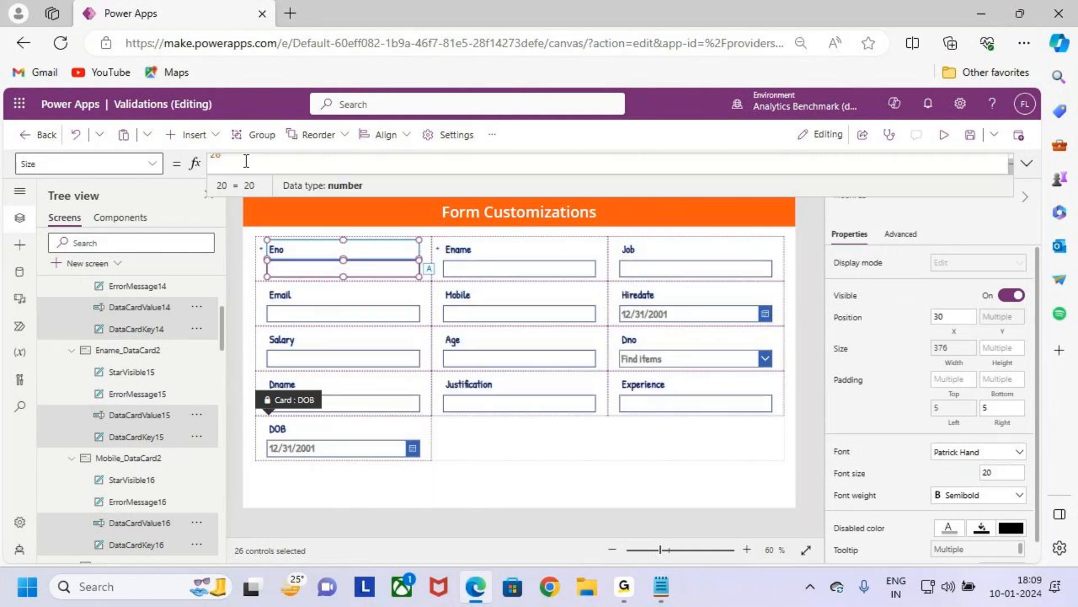
{"action": "left_click", "coordinate": [508, 457]}
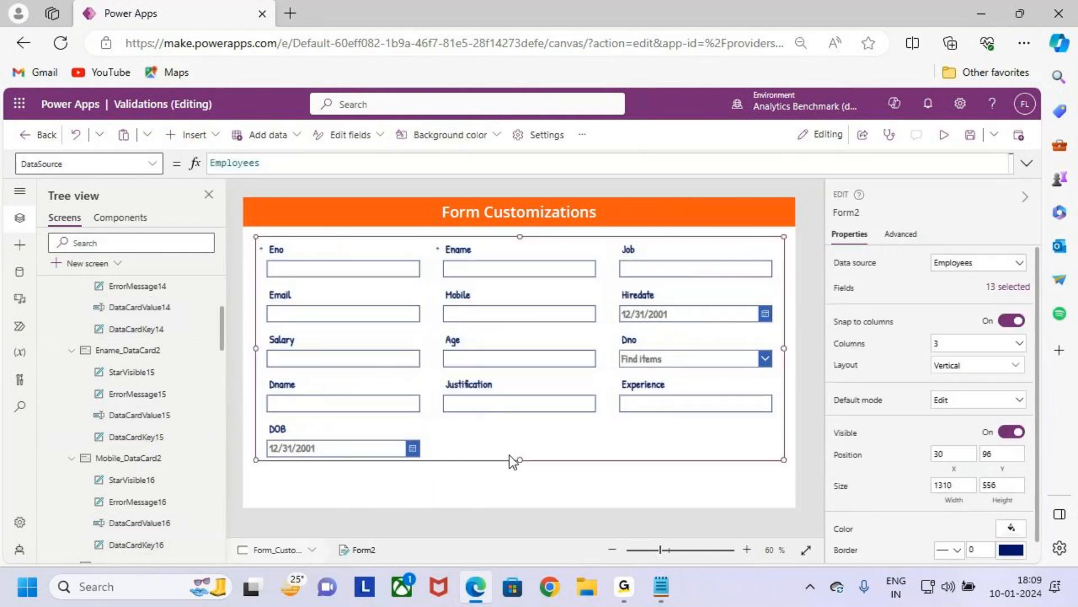
Reduce the form's height to about 554 and temporarily mark two button positions below it, clearing the marks.
{"action": "left_click_drag", "start_coordinate": [520, 459], "coordinate": [520, 456]}
{"action": "key", "text": "ctrl+2"}
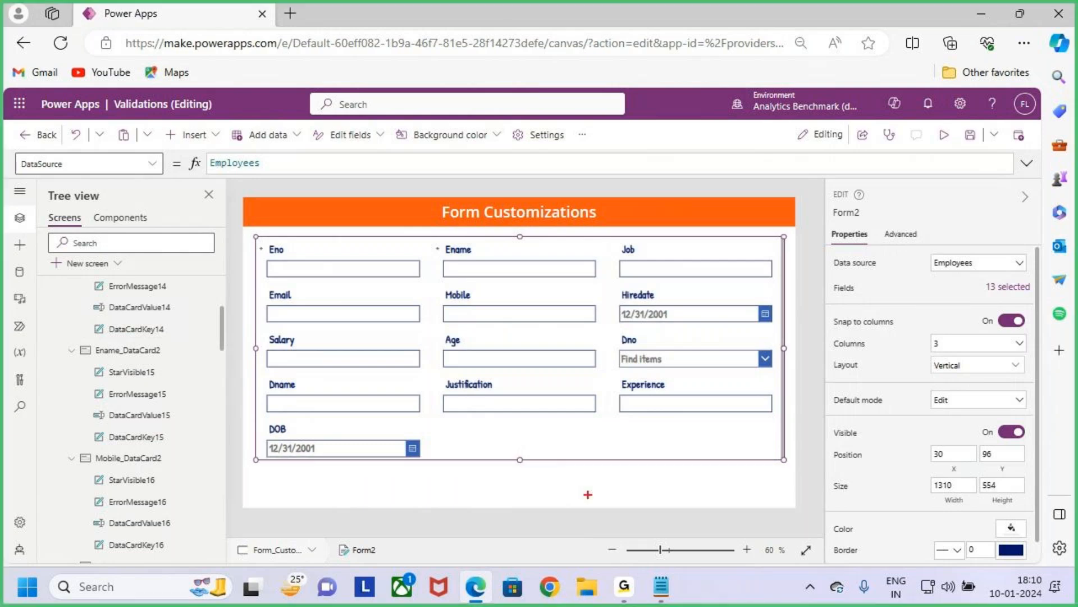
{"action": "left_click_drag", "start_coordinate": [422, 472], "coordinate": [494, 496]}
{"action": "left_click_drag", "start_coordinate": [591, 469], "coordinate": [654, 496]}
{"action": "key", "text": "Escape"}
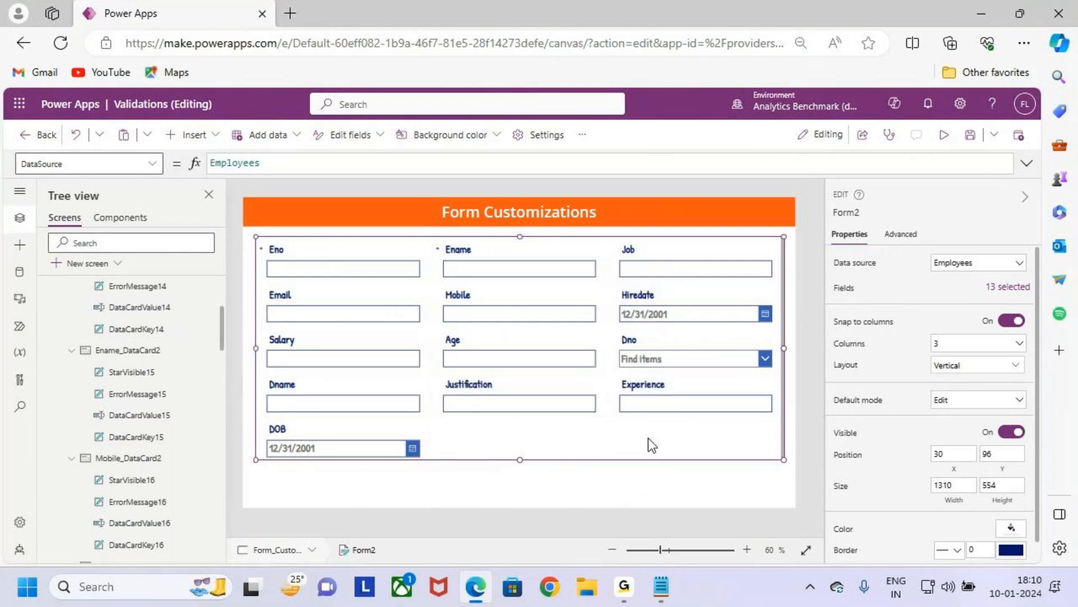
{"action": "key", "text": "ctrl+2"}
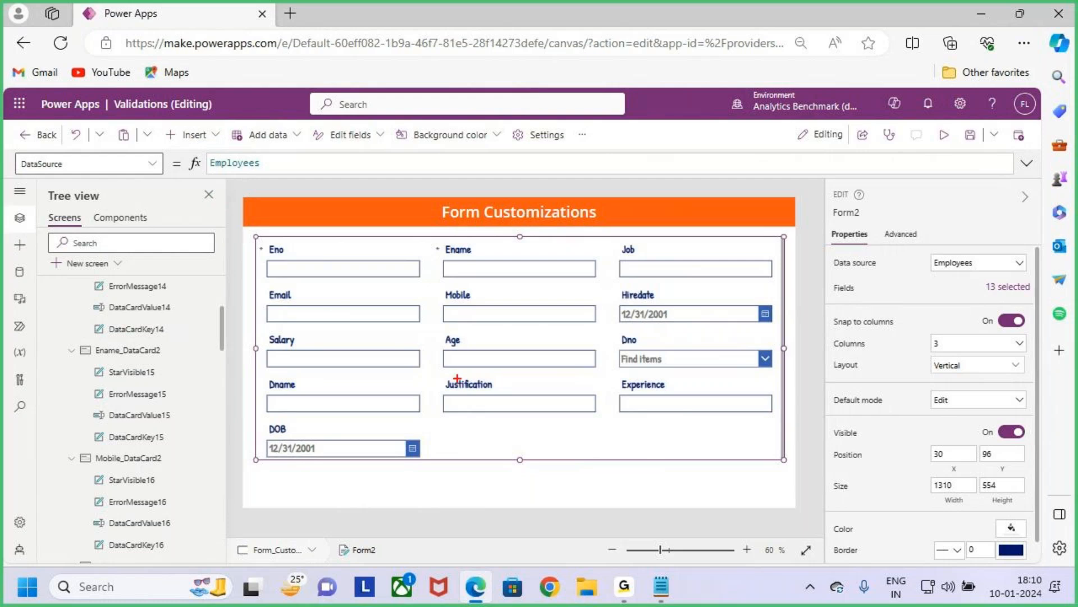
{"action": "key", "text": "Escape"}
Fill the form's background with the light blue theme color.
{"action": "left_click", "coordinate": [796, 471]}
{"action": "left_click", "coordinate": [720, 437]}
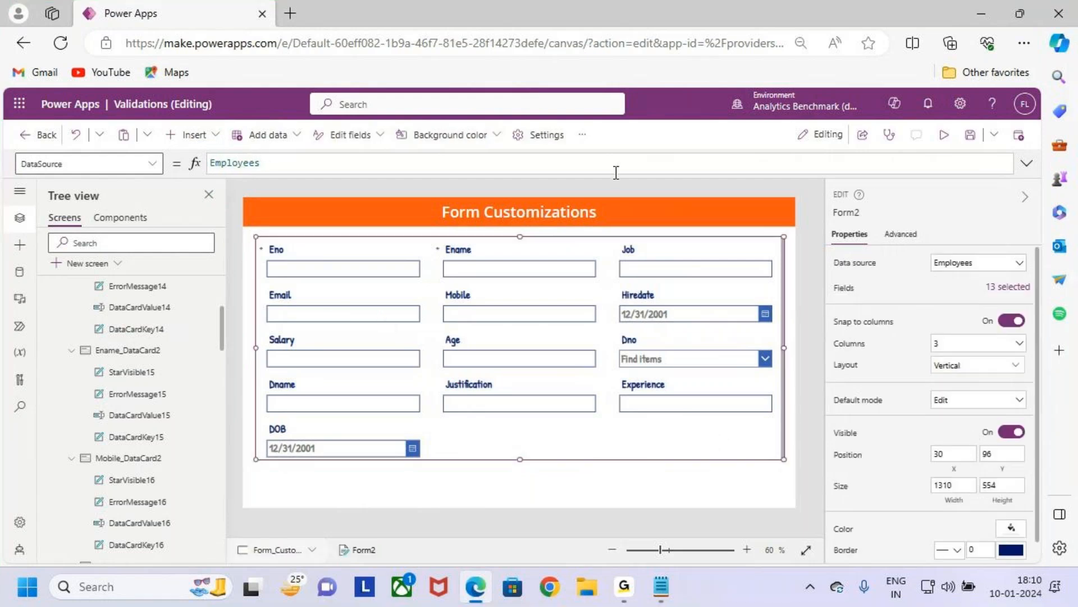
{"action": "scroll", "coordinate": [987, 482], "scroll_direction": "down", "scroll_amount": 1}
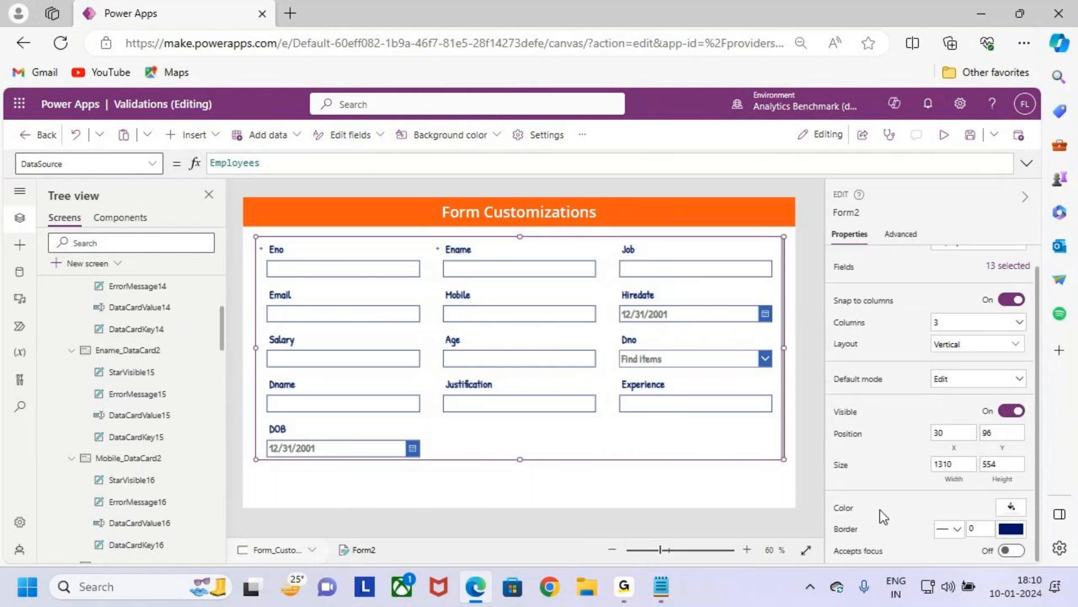
{"action": "left_click", "coordinate": [1014, 511]}
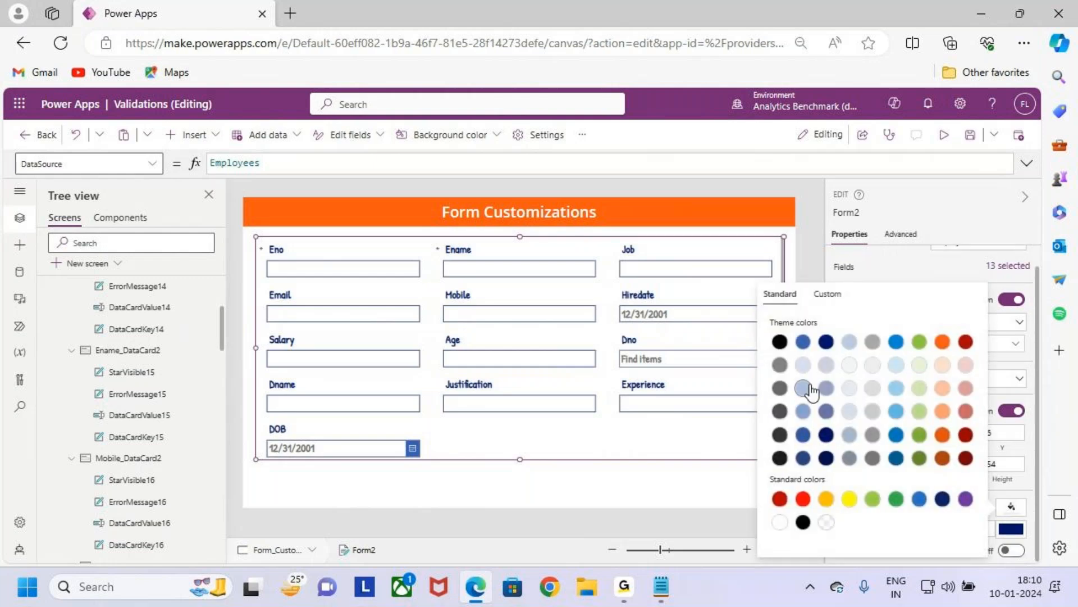
{"action": "left_click", "coordinate": [803, 365]}
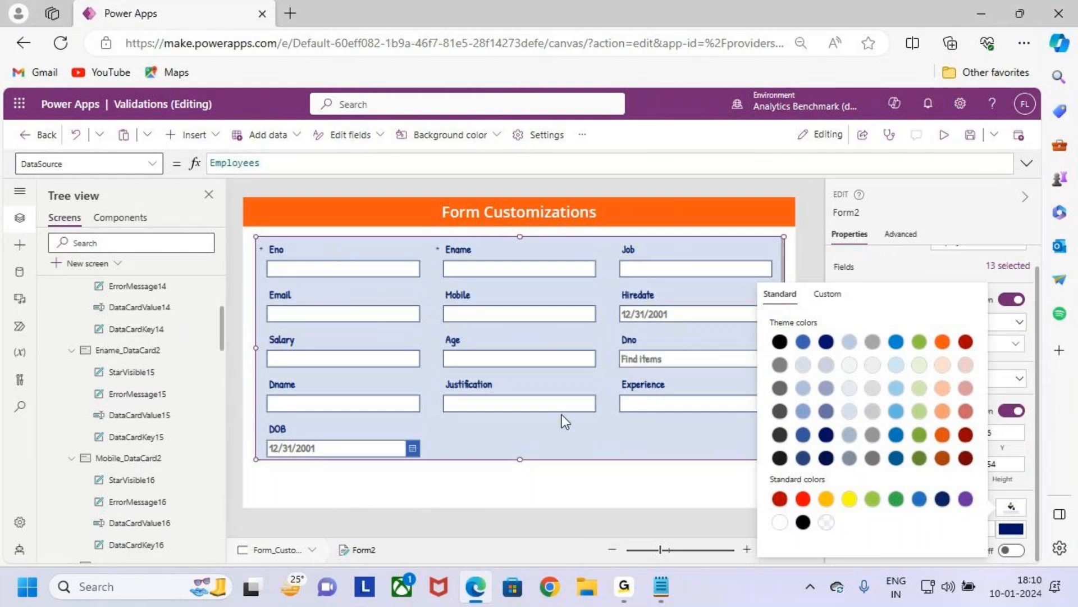
{"action": "left_click", "coordinate": [615, 507]}
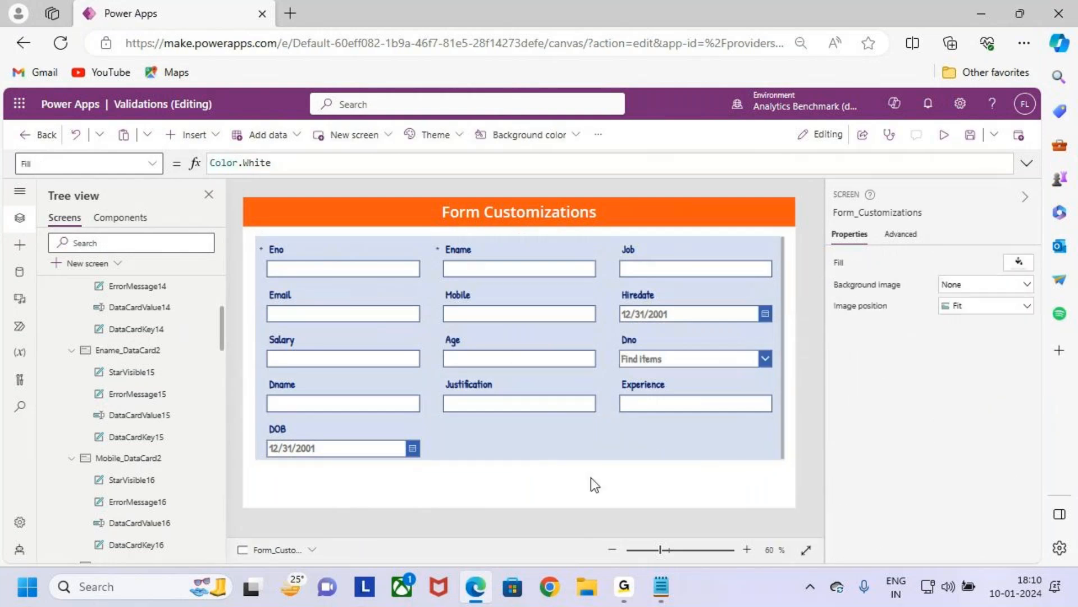
Insert a button and place it in the blank area below the form, under the Experience column.
{"action": "left_click", "coordinate": [191, 135]}
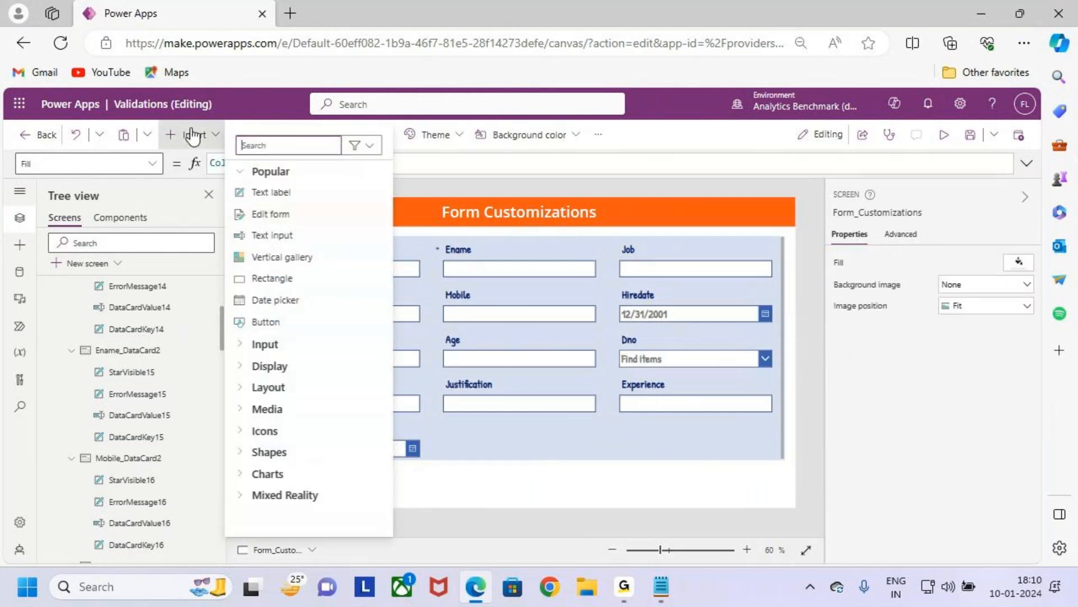
{"action": "left_click", "coordinate": [266, 321]}
{"action": "left_click_drag", "start_coordinate": [289, 225], "coordinate": [520, 354]}
{"action": "left_click_drag", "start_coordinate": [618, 422], "coordinate": [665, 487]}
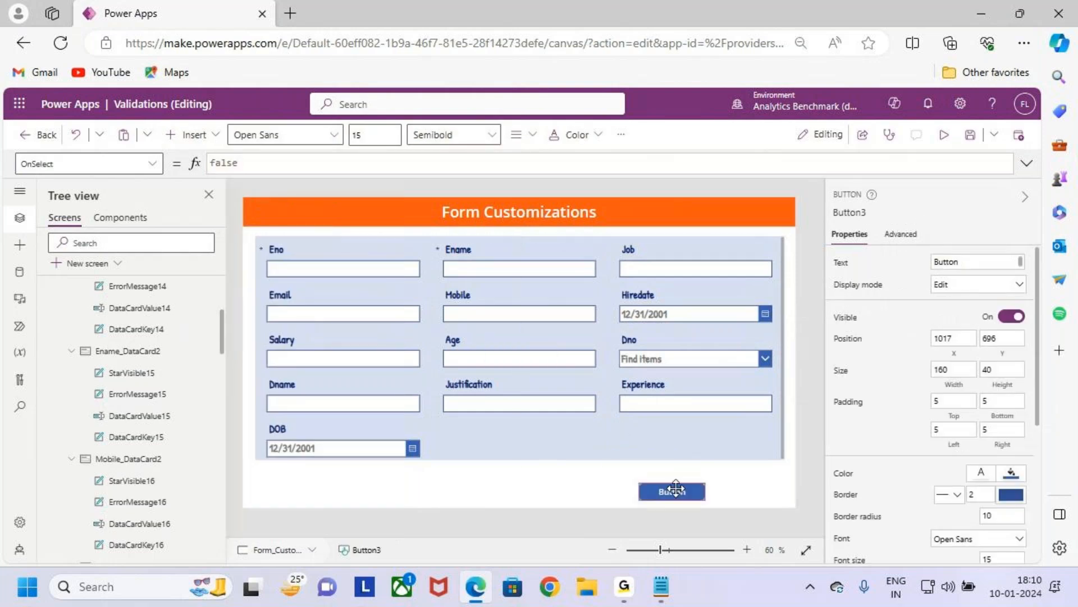
Move the form up to Y 84 and resize the button to about 168 by 50 at position 987, 684.
{"action": "left_click", "coordinate": [627, 432]}
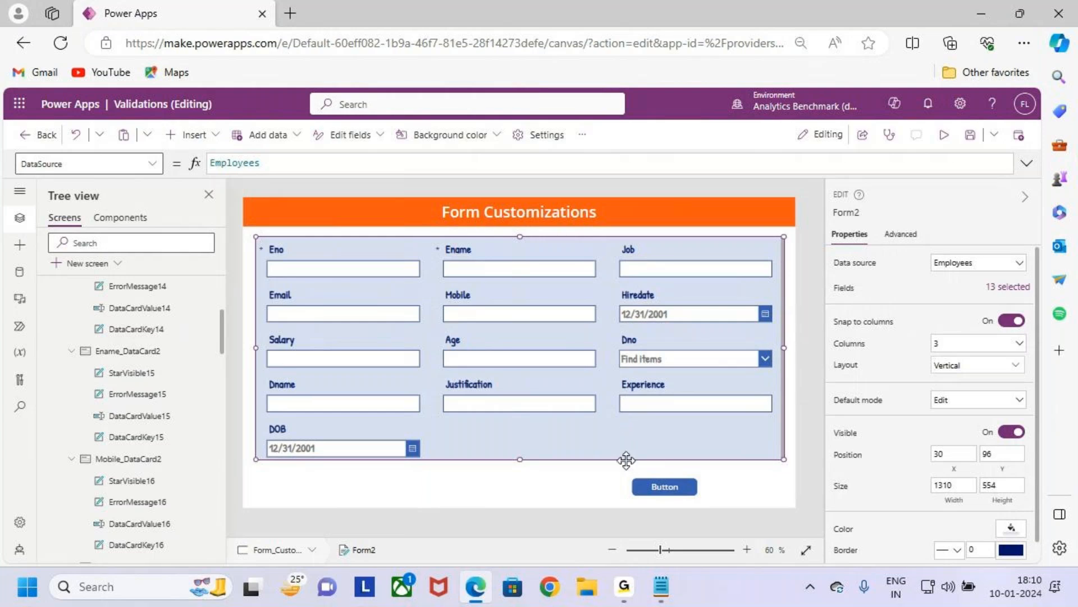
{"action": "left_click_drag", "start_coordinate": [625, 457], "coordinate": [625, 452]}
{"action": "left_click", "coordinate": [683, 486]}
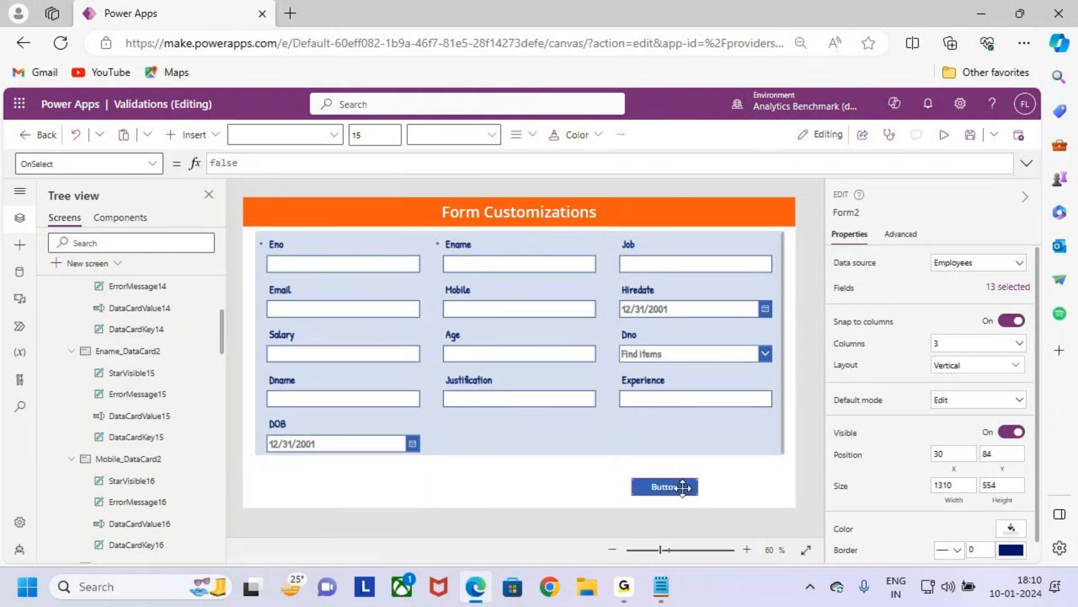
{"action": "left_click_drag", "start_coordinate": [698, 495], "coordinate": [681, 484]}
Label the button Submit and set its font size to 20.
{"action": "left_click", "coordinate": [967, 262]}
{"action": "key", "text": "ctrl+a"}
{"action": "type", "text": "Subm"}
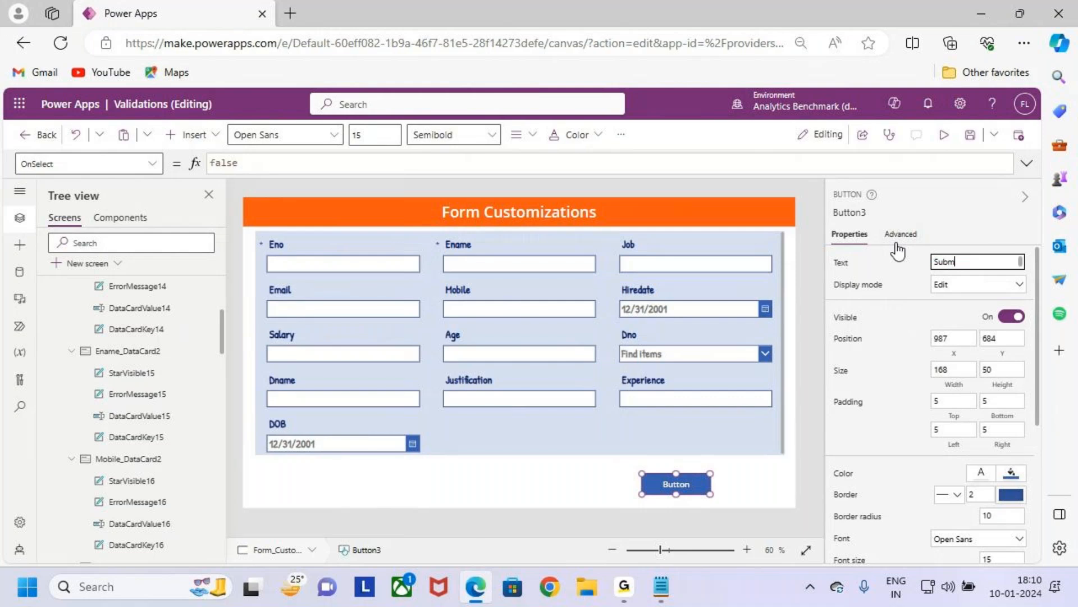
{"action": "type", "text": "it"}
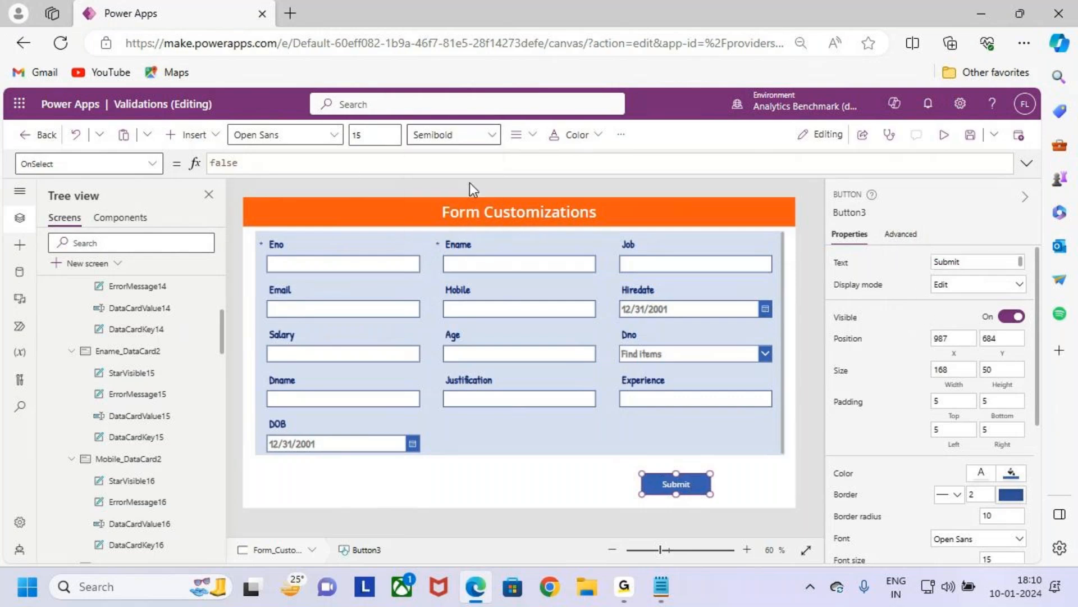
{"action": "left_click", "coordinate": [384, 134]}
{"action": "type", "text": "20"}
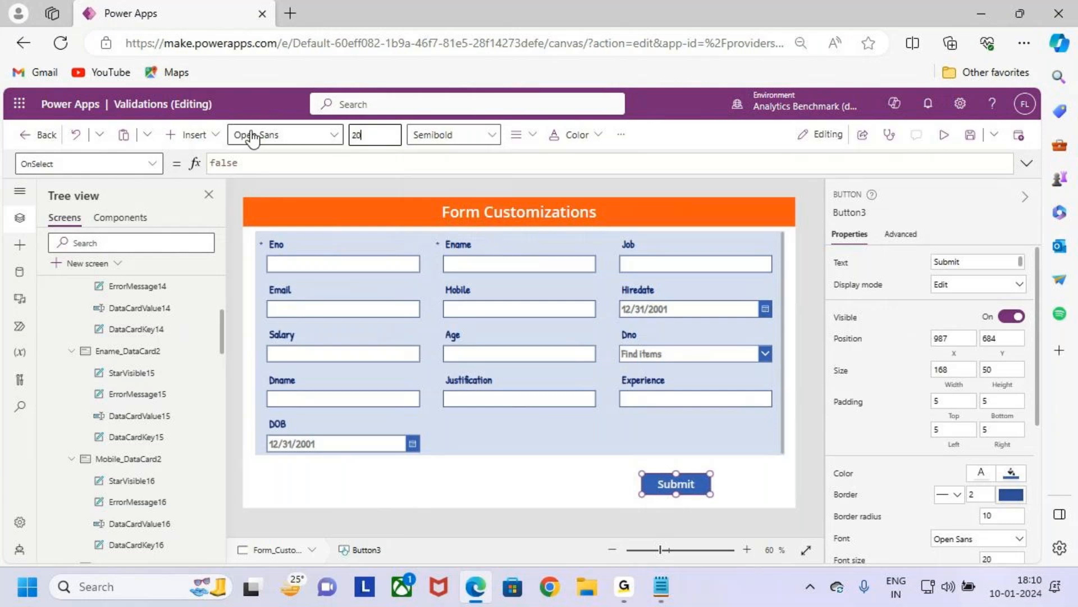
{"action": "left_click", "coordinate": [587, 488]}
{"action": "left_click", "coordinate": [683, 485]}
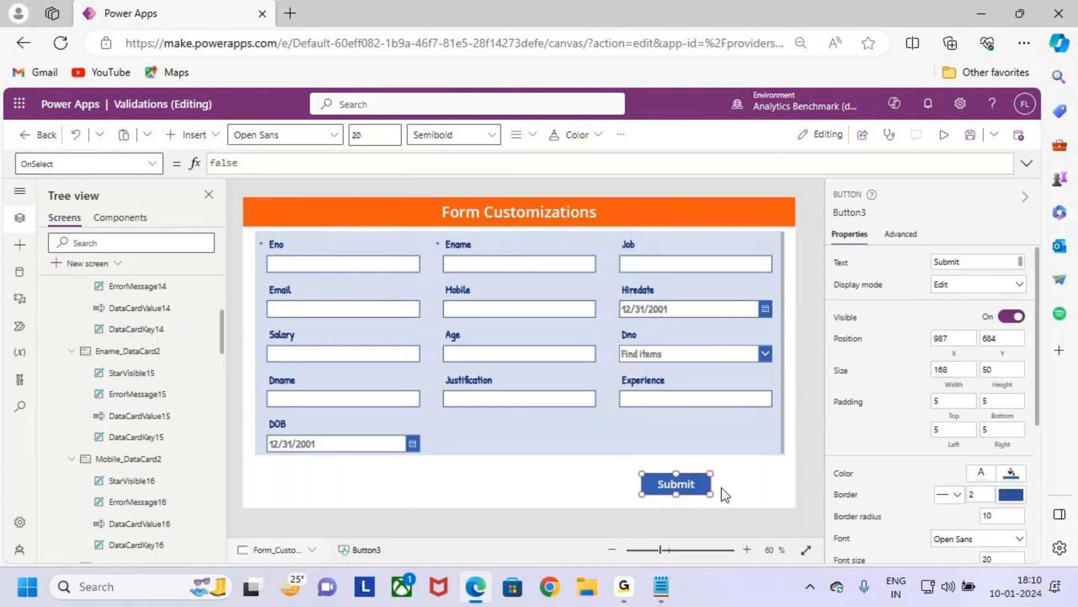
Duplicate the Submit button, placing the copy at about X 372, Y 684 and moving the original to about X 937.
{"action": "key", "text": "ctrl+c"}
{"action": "key", "text": "ctrl+v"}
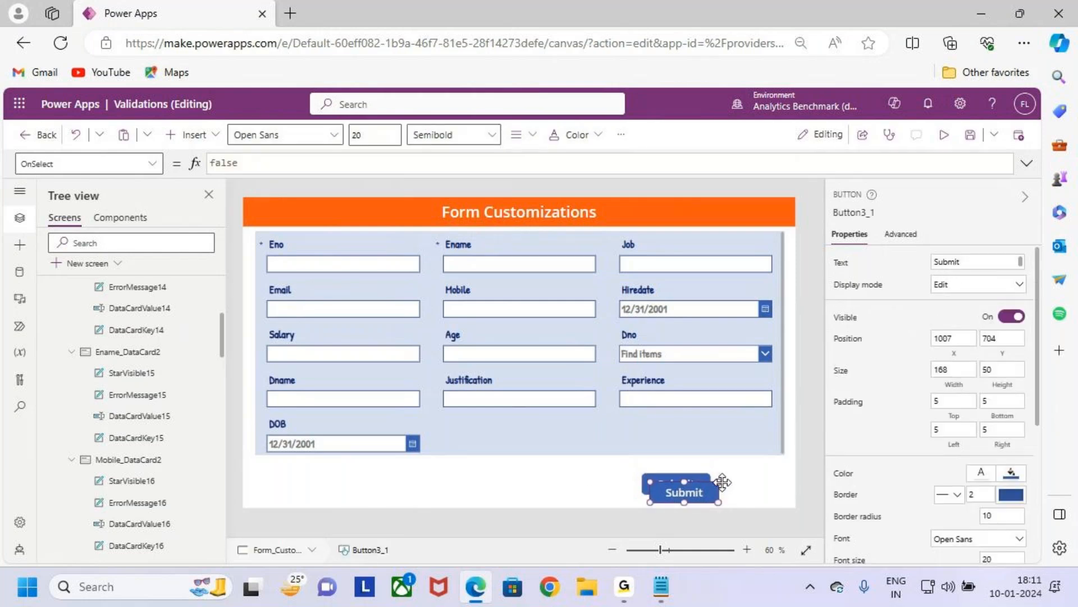
{"action": "left_click_drag", "start_coordinate": [723, 482], "coordinate": [439, 484]}
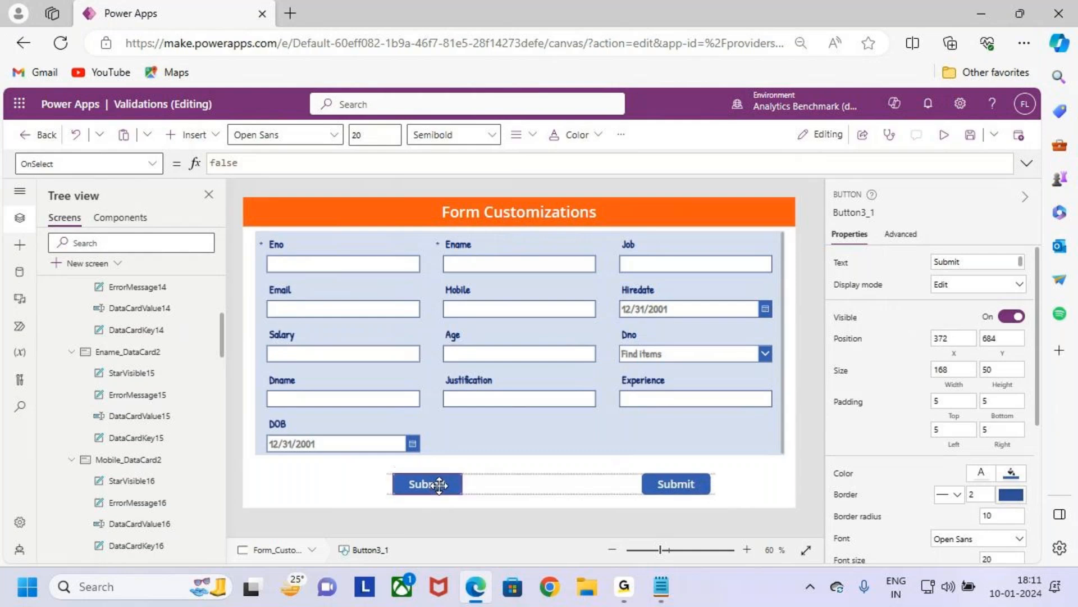
{"action": "left_click_drag", "start_coordinate": [688, 483], "coordinate": [664, 484]}
{"action": "left_click_drag", "start_coordinate": [428, 486], "coordinate": [434, 484]}
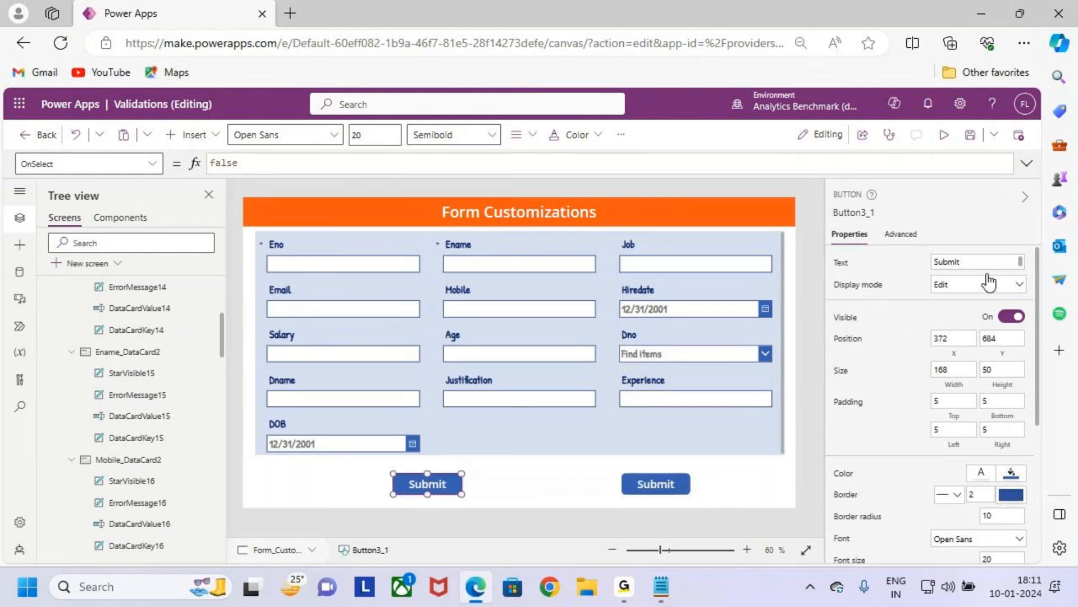
Label the duplicated button below the form Reset.
{"action": "double_click", "coordinate": [948, 261]}
{"action": "type", "text": "Re"}
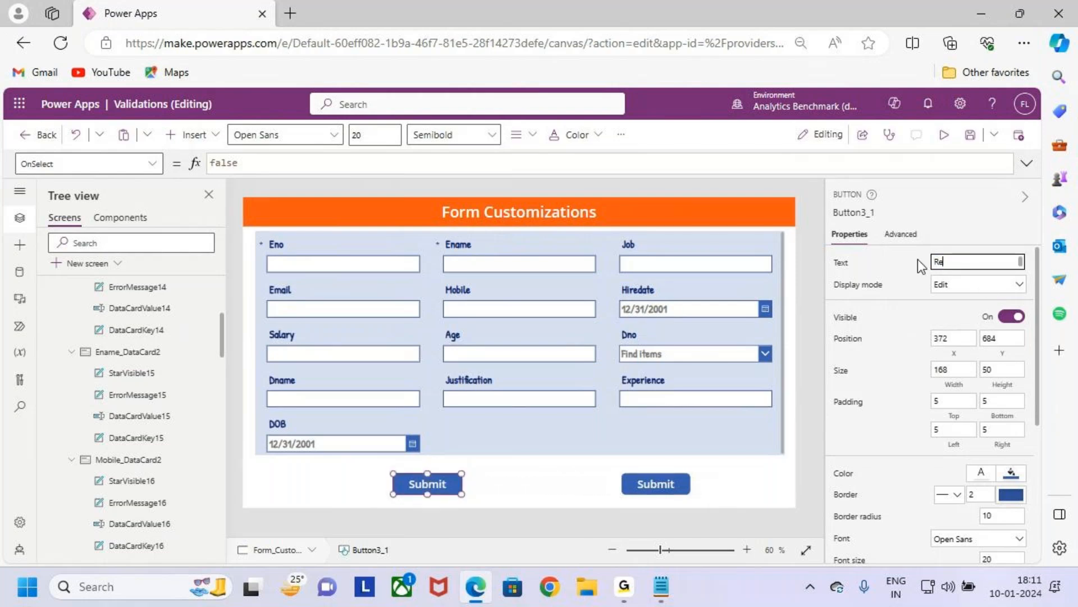
{"action": "type", "text": "set"}
{"action": "left_click", "coordinate": [537, 485]}
Set the Submit button's OnSelect formula to SubmitForm(Form2).
{"action": "left_click", "coordinate": [653, 478]}
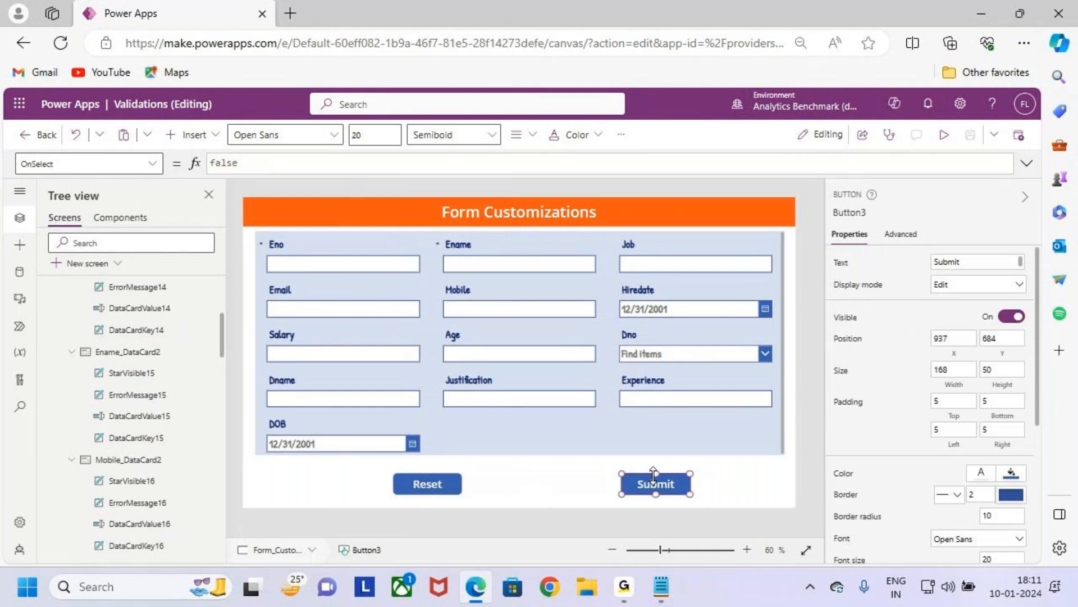
{"action": "left_click_drag", "start_coordinate": [113, 165], "coordinate": [2, 169]}
{"action": "left_click", "coordinate": [342, 162]}
{"action": "key", "text": "ctrl+a"}
{"action": "type", "text": "subm"}
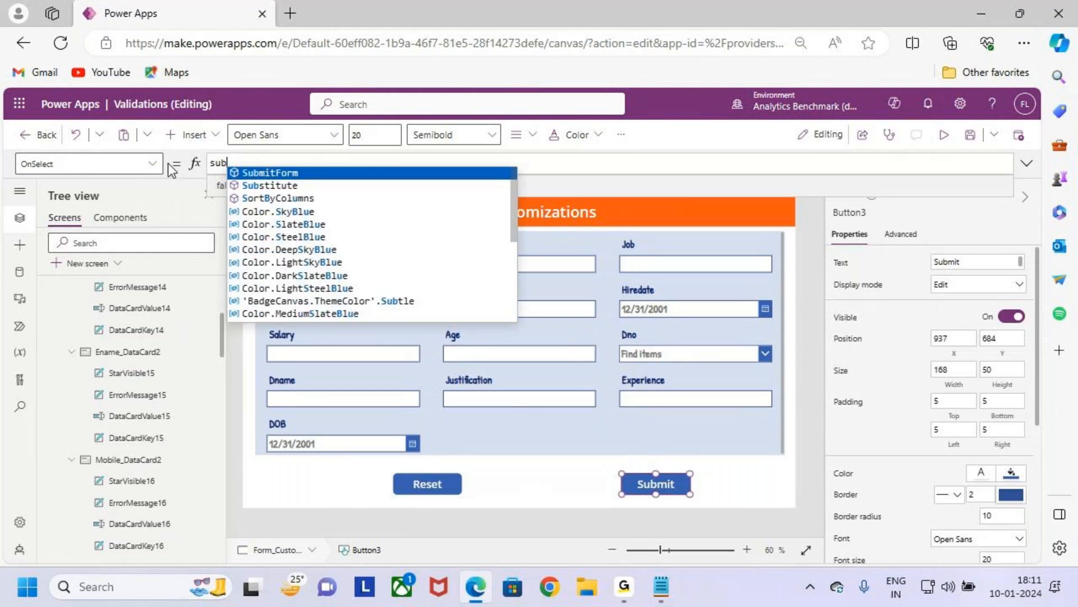
{"action": "key", "text": "Tab"}
{"action": "type", "text": "("}
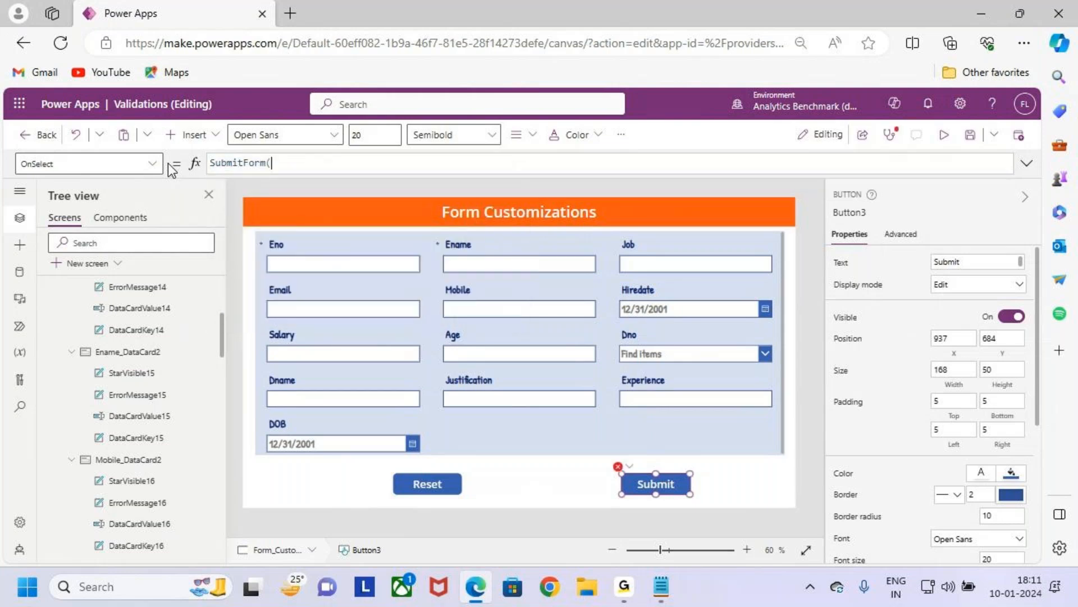
{"action": "key", "text": "Down"}
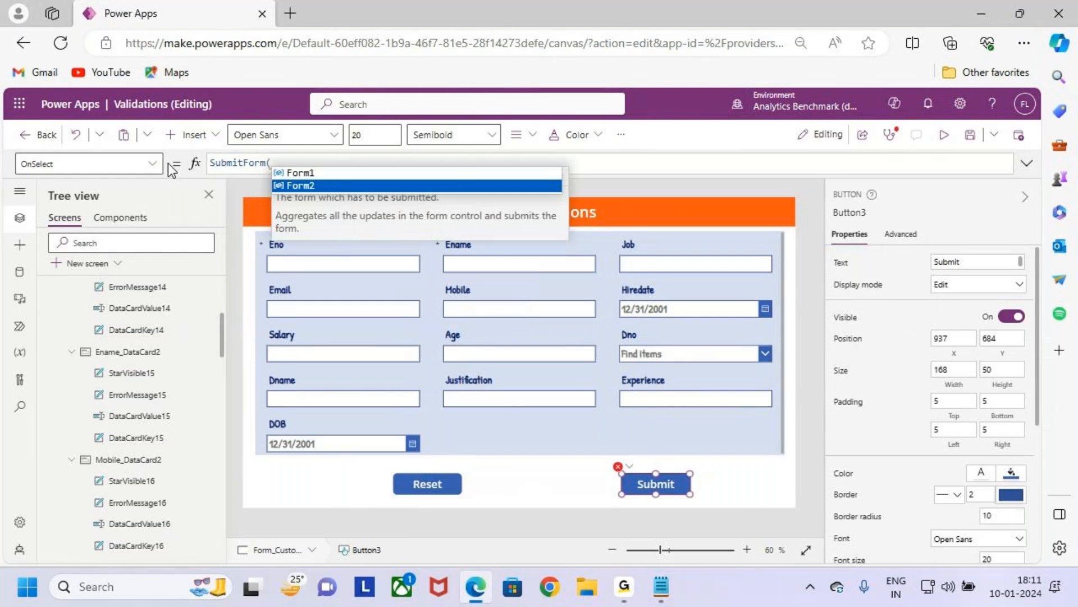
{"action": "key", "text": "Tab"}
{"action": "type", "text": ")"}
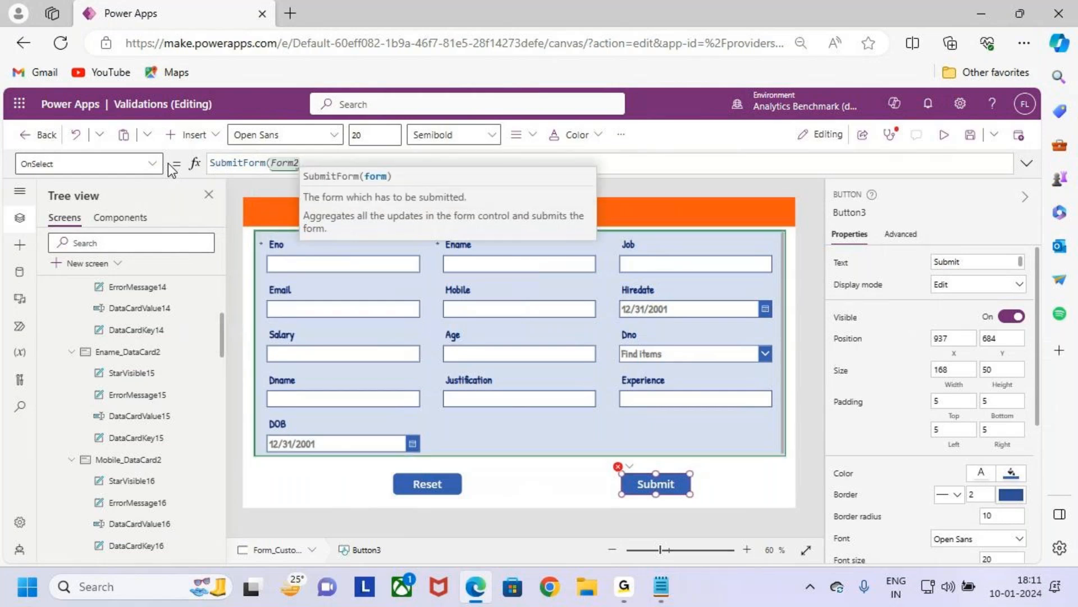
{"action": "left_click", "coordinate": [565, 433]}
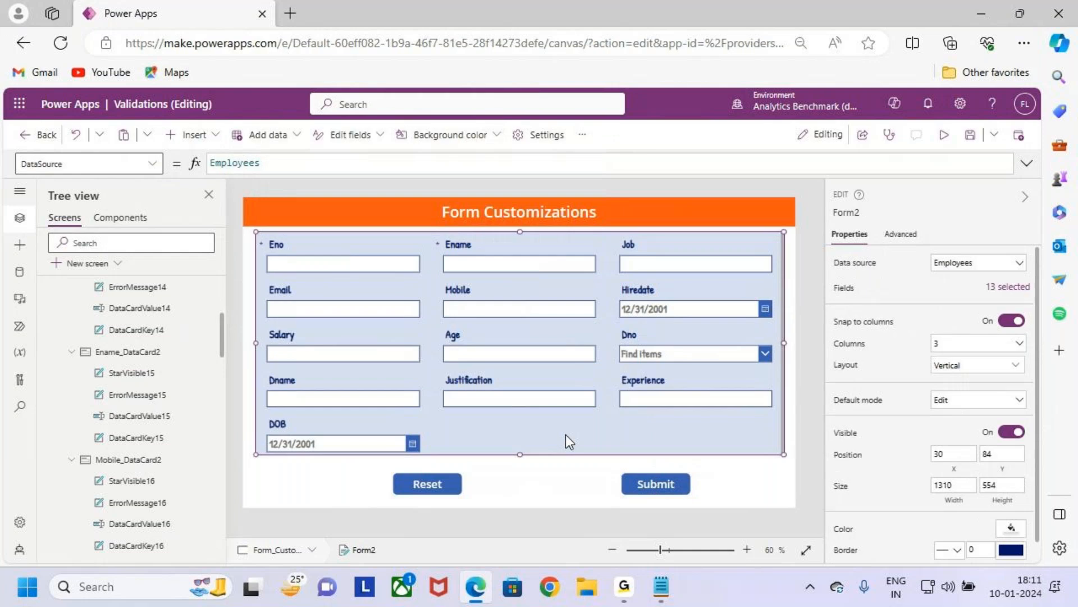
{"action": "mouse_move", "coordinate": [253, 230]}
{"action": "left_mouse_down"}
{"action": "mouse_move", "coordinate": [507, 365]}
{"action": "mouse_move", "coordinate": [689, 404]}
{"action": "mouse_move", "coordinate": [792, 452]}
{"action": "left_mouse_up"}
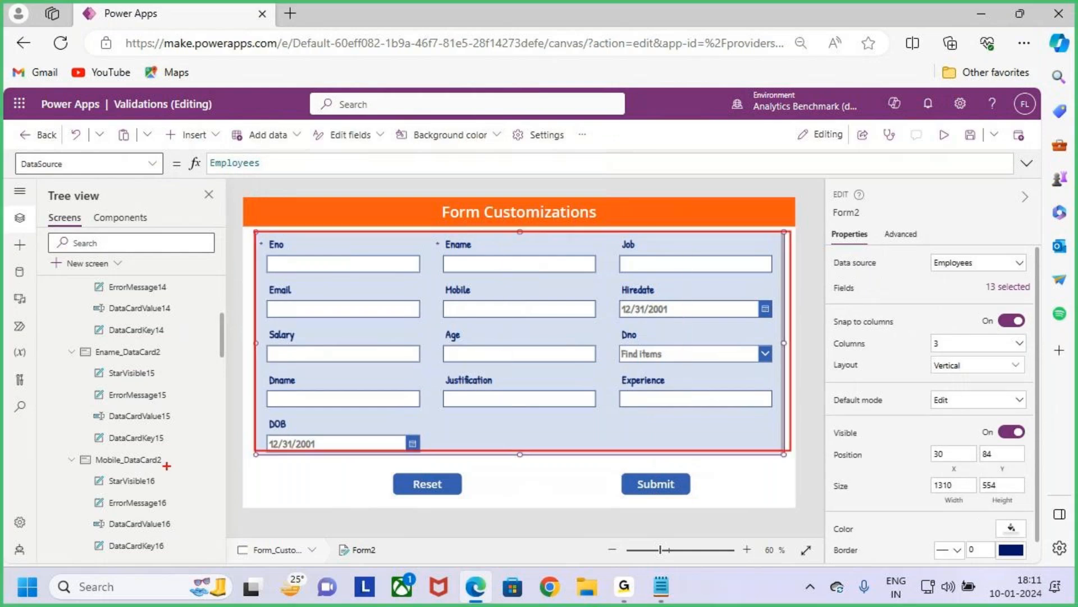
{"action": "key", "text": "Escape"}
{"action": "scroll", "coordinate": [67, 369], "scroll_direction": "up", "scroll_amount": 4}
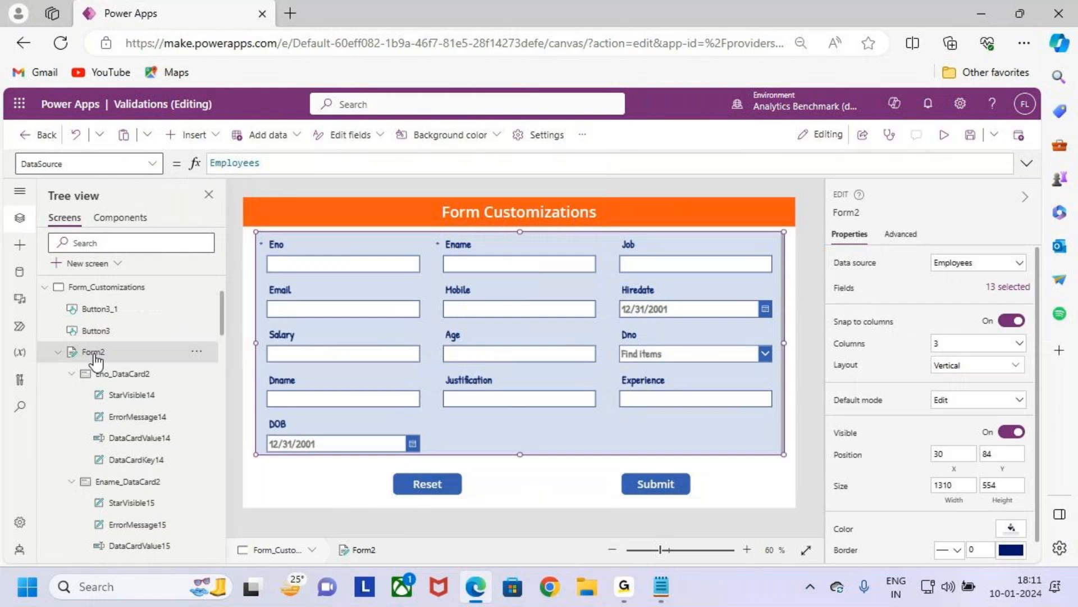
{"action": "key", "text": "ctrl+2"}
{"action": "left_click_drag", "start_coordinate": [68, 381], "coordinate": [145, 415]}
{"action": "key", "text": "Escape"}
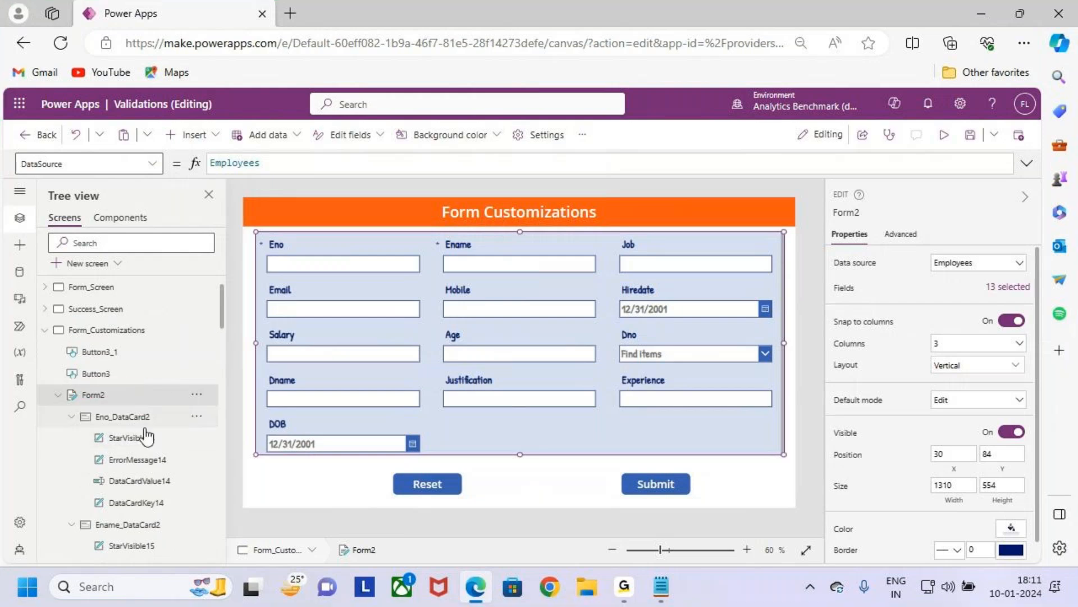
Set the Reset button's OnSelect formula to ResetForm(Form2).
{"action": "left_click", "coordinate": [425, 489]}
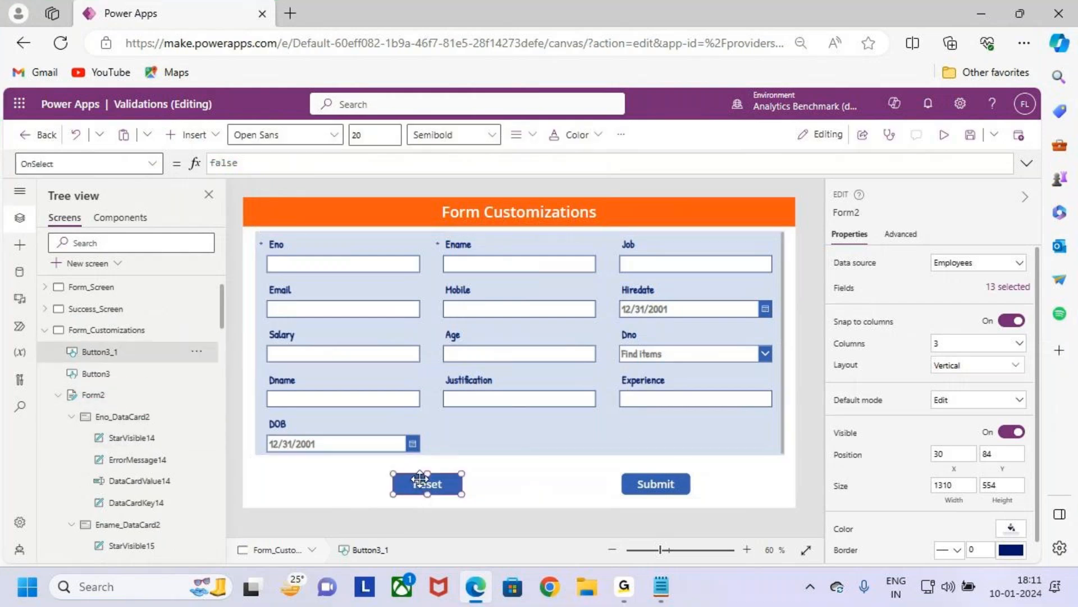
{"action": "key", "text": "ctrl+2"}
{"action": "left_click_drag", "start_coordinate": [18, 149], "coordinate": [105, 182]}
{"action": "key", "text": "Escape"}
{"action": "left_click", "coordinate": [252, 168]}
{"action": "key", "text": "ctrl+a"}
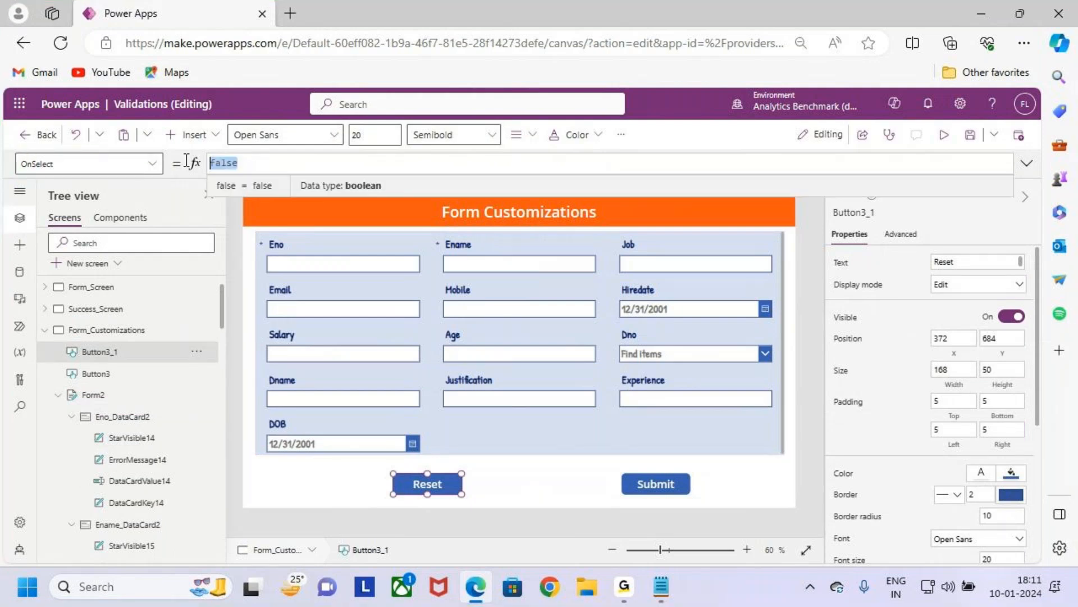
{"action": "type", "text": "re"}
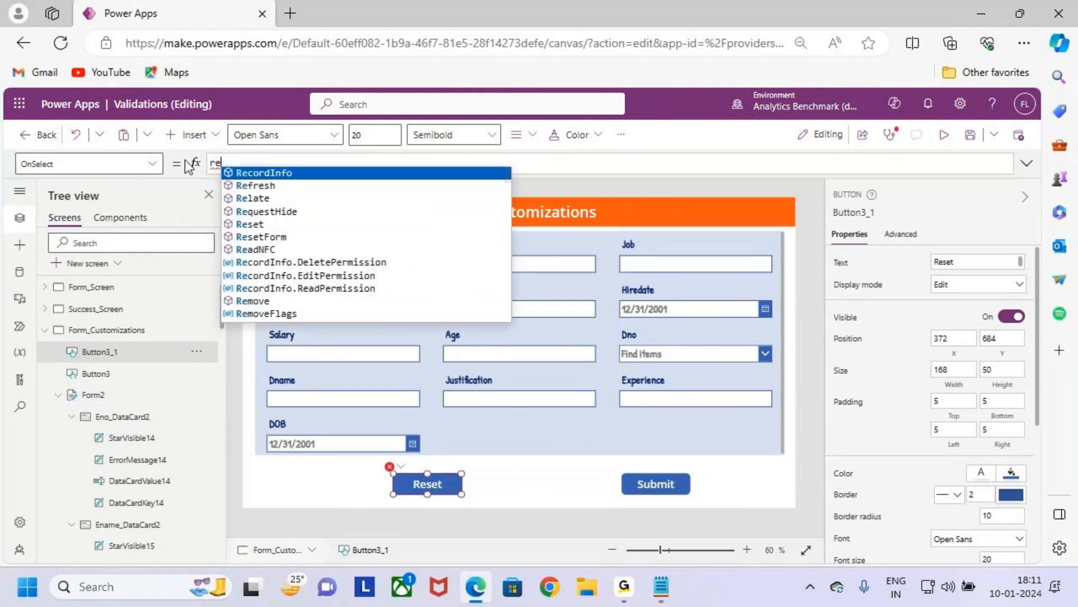
{"action": "type", "text": "set"}
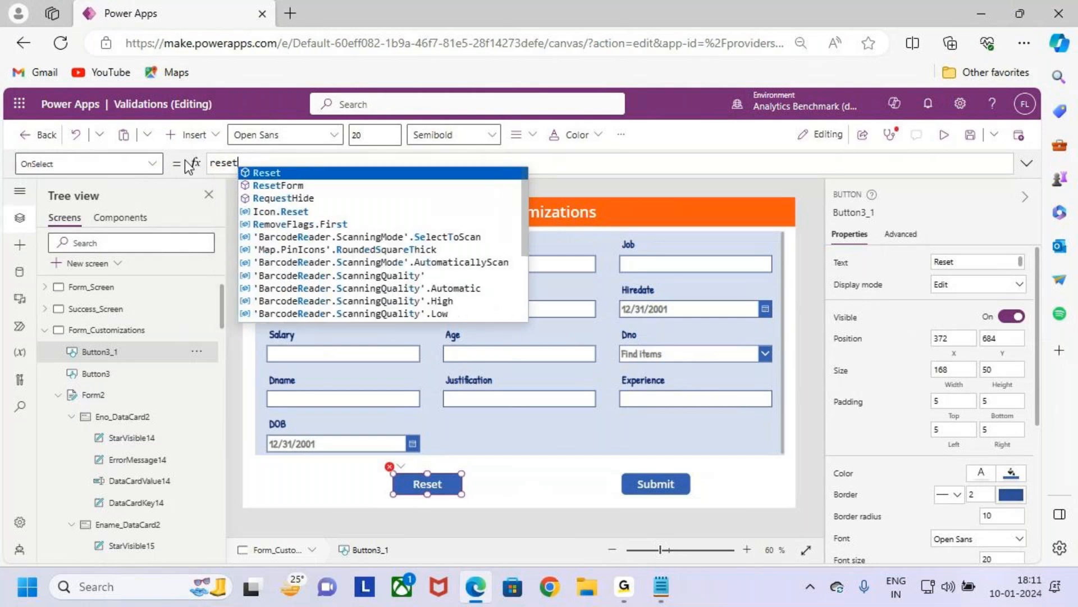
{"action": "key", "text": "Down"}
{"action": "key", "text": "Tab"}
{"action": "type", "text": "(f"}
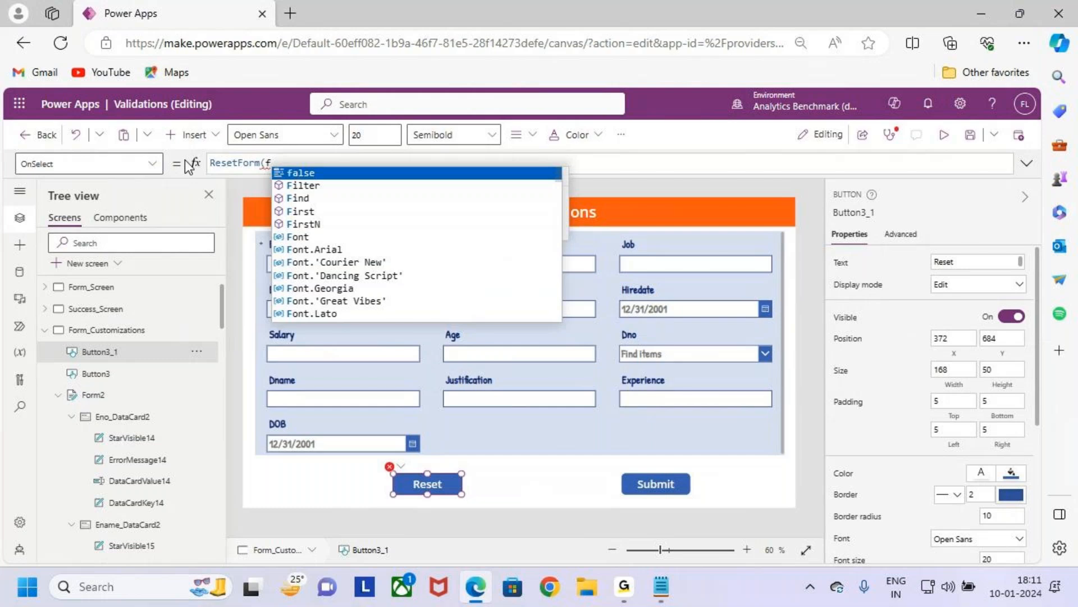
{"action": "key", "text": "BackSpace"}
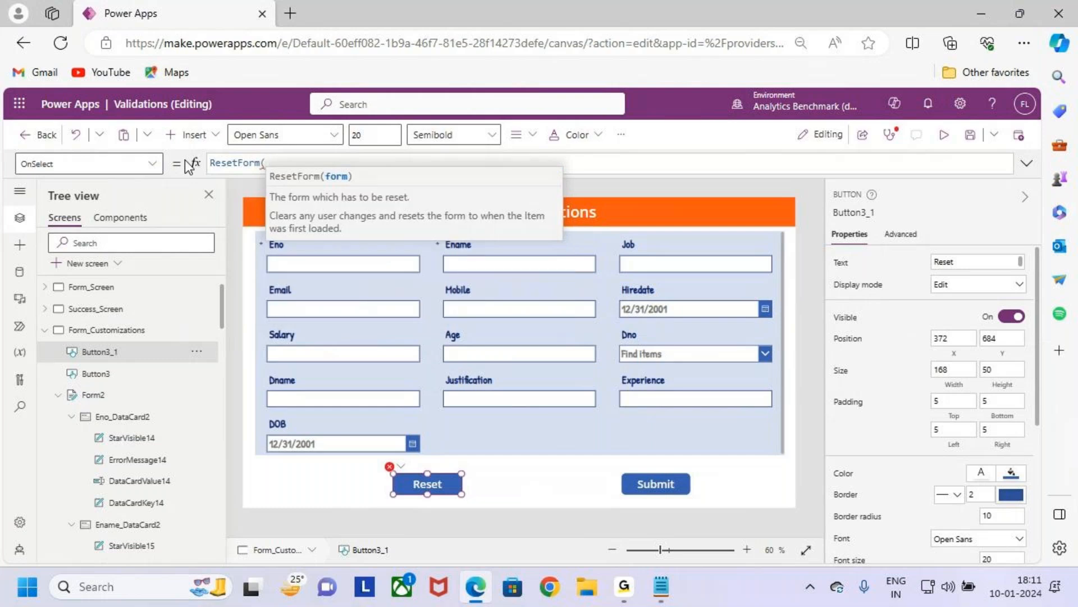
{"action": "key", "text": "BackSpace"}
{"action": "type", "text": "("}
{"action": "key", "text": "Down"}
{"action": "key", "text": "Tab"}
{"action": "type", "text": ")"}
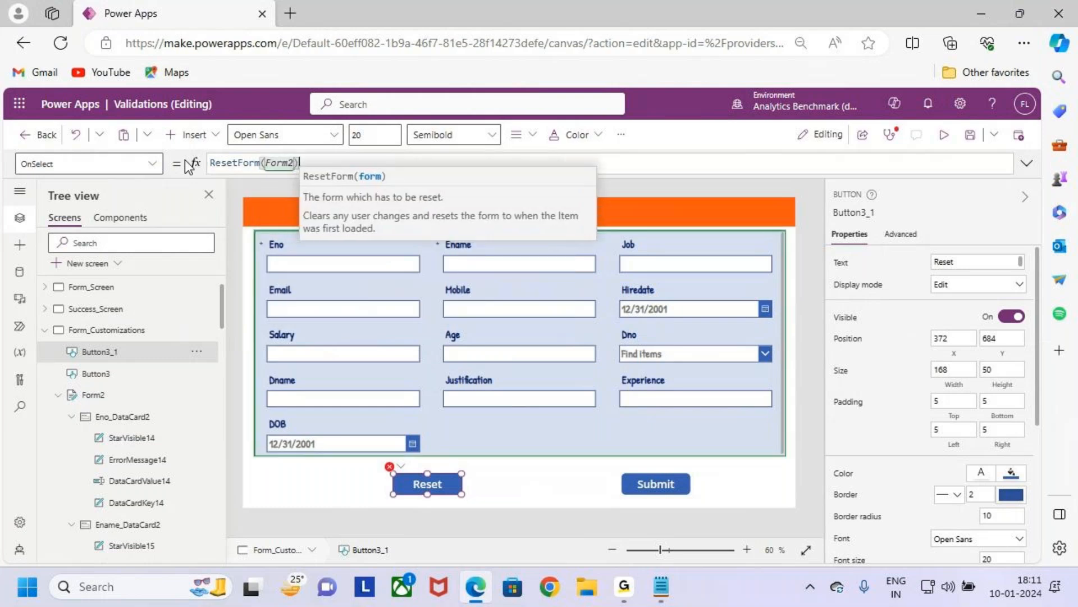
{"action": "left_click", "coordinate": [727, 490]}
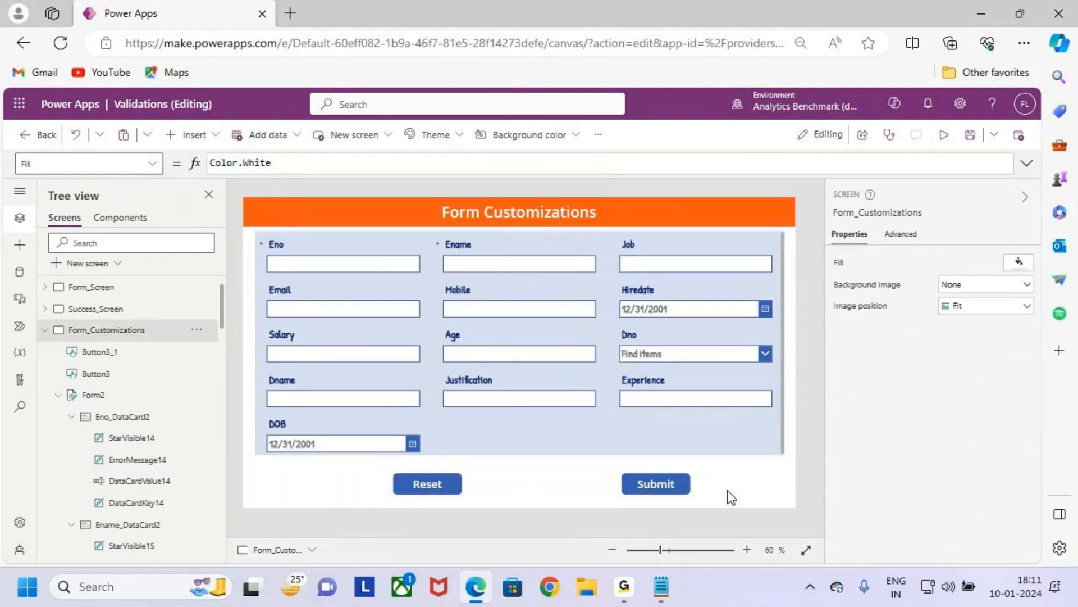
Reposition the Submit button to about X 867, the Reset button to about X 392, and the form to about X 32, Y 97.
{"action": "left_click", "coordinate": [632, 484]}
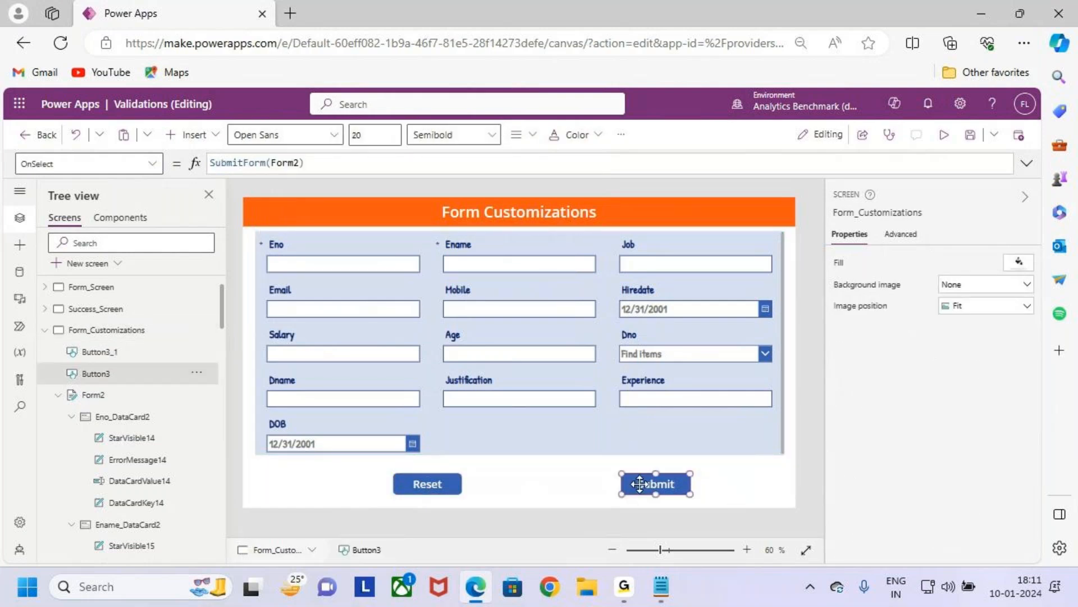
{"action": "left_click_drag", "start_coordinate": [655, 487], "coordinate": [627, 487]}
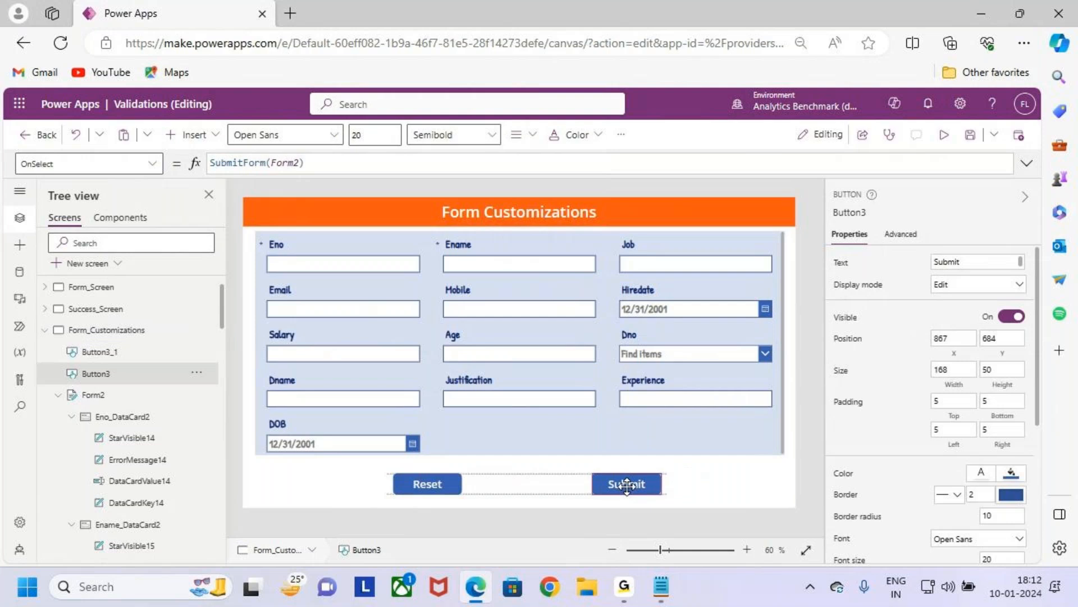
{"action": "left_click", "coordinate": [424, 486]}
{"action": "left_click_drag", "start_coordinate": [429, 482], "coordinate": [437, 482]}
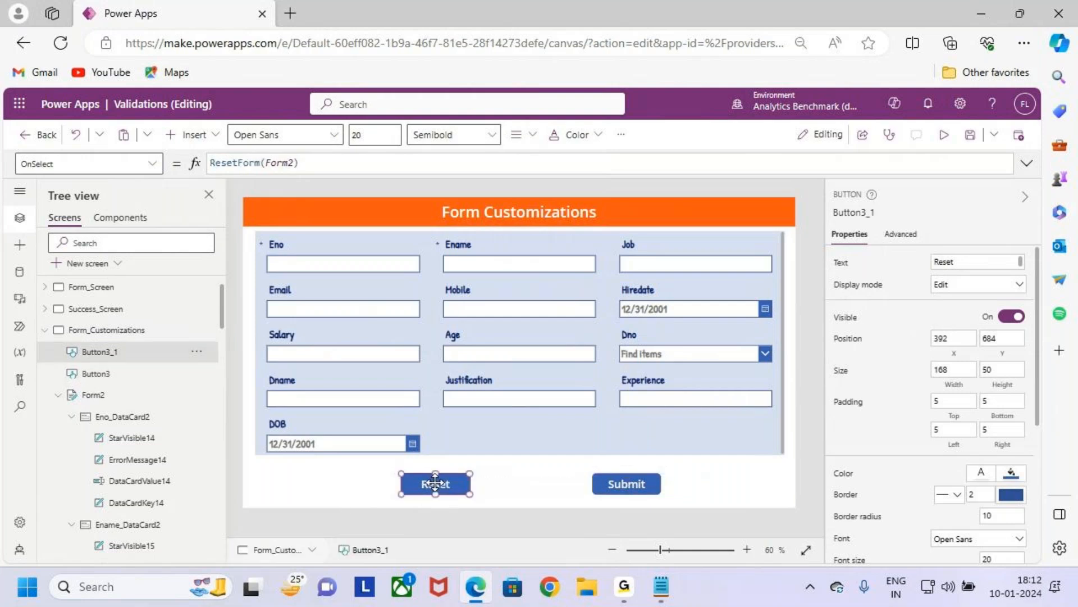
{"action": "left_click", "coordinate": [555, 416]}
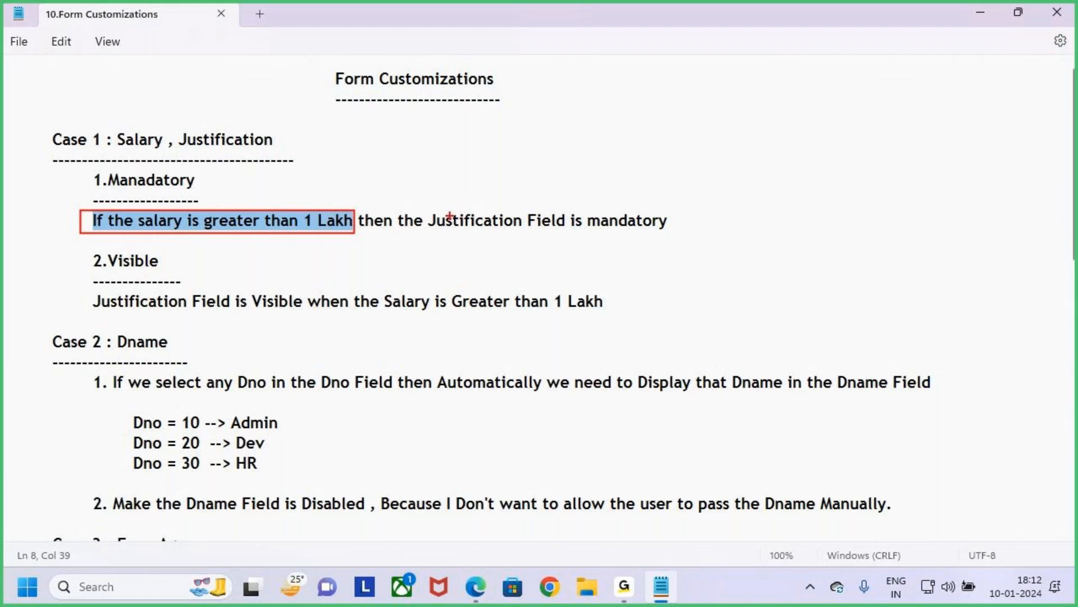
{"action": "mouse_move", "coordinate": [416, 204]}
{"action": "left_mouse_down"}
{"action": "mouse_move", "coordinate": [495, 229]}
{"action": "mouse_move", "coordinate": [677, 237]}
{"action": "left_mouse_up"}
{"action": "mouse_move", "coordinate": [594, 172]}
{"action": "left_mouse_down"}
{"action": "mouse_move", "coordinate": [611, 231]}
{"action": "mouse_move", "coordinate": [634, 202]}
{"action": "left_mouse_up"}
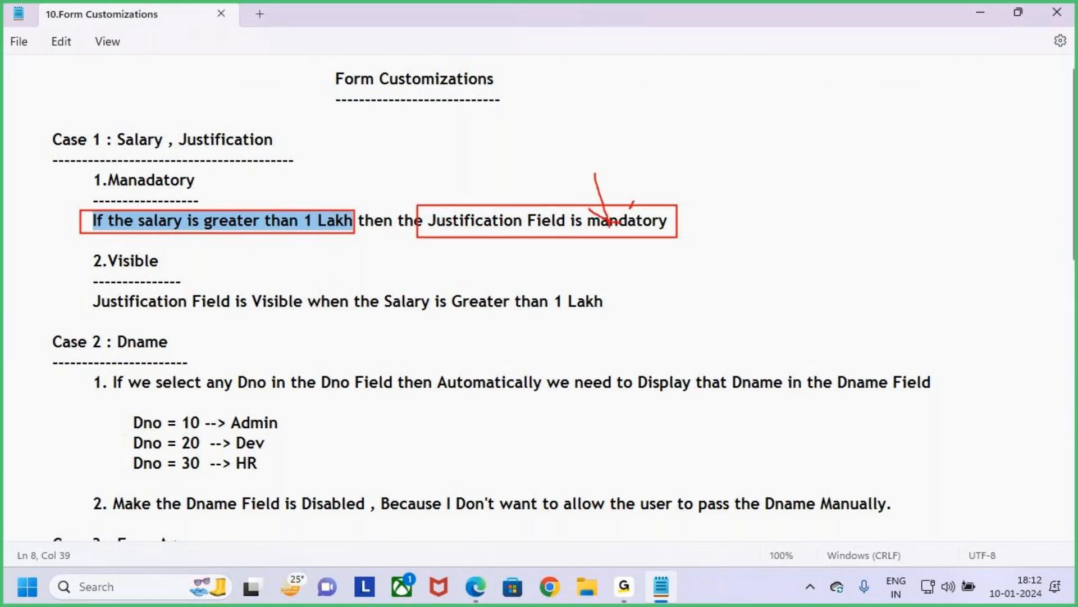
{"action": "key", "text": "Escape"}
{"action": "left_click", "coordinate": [453, 258]}
Switch back to Power Apps and set the Employees form's default mode to New.
{"action": "key", "text": "alt+Tab"}
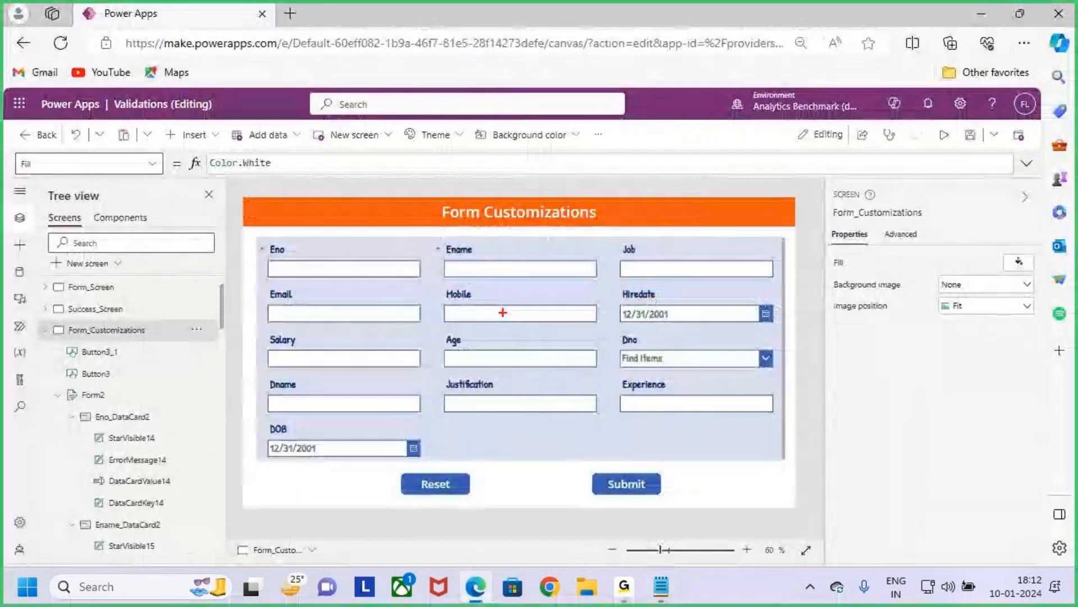
{"action": "left_click", "coordinate": [520, 436]}
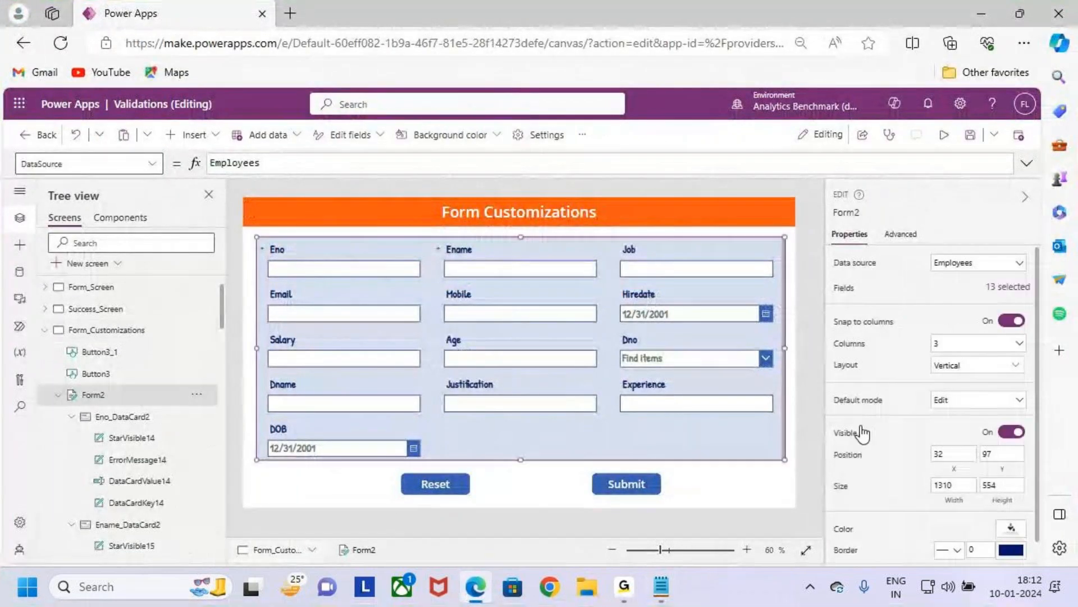
{"action": "left_click", "coordinate": [972, 399]}
{"action": "left_click", "coordinate": [966, 435]}
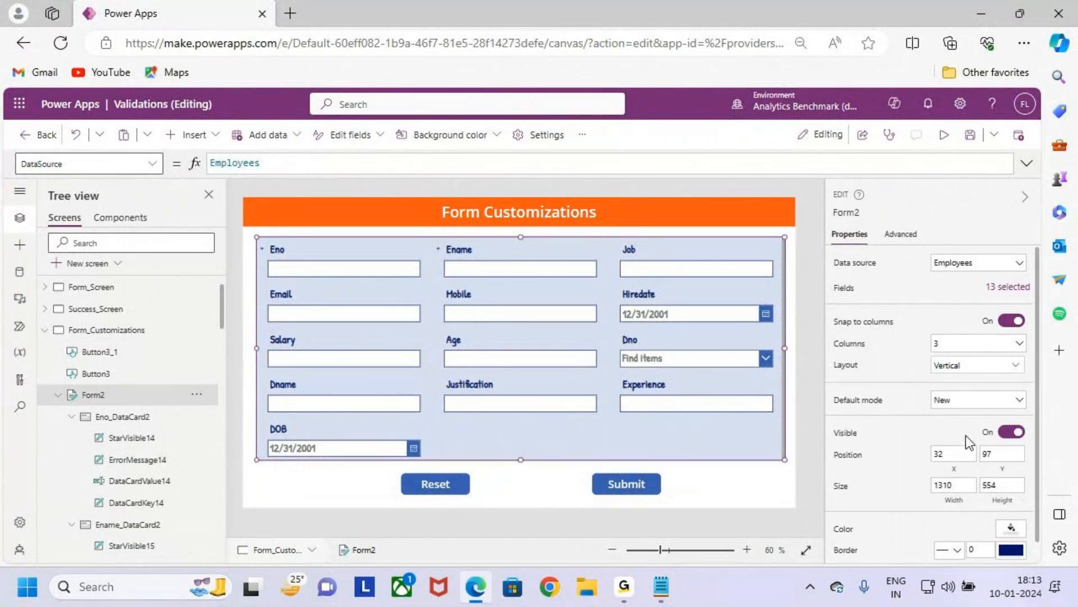
Preview the Form_Customizations screen, return to editing and dismiss the tip.
{"action": "left_click", "coordinate": [944, 135]}
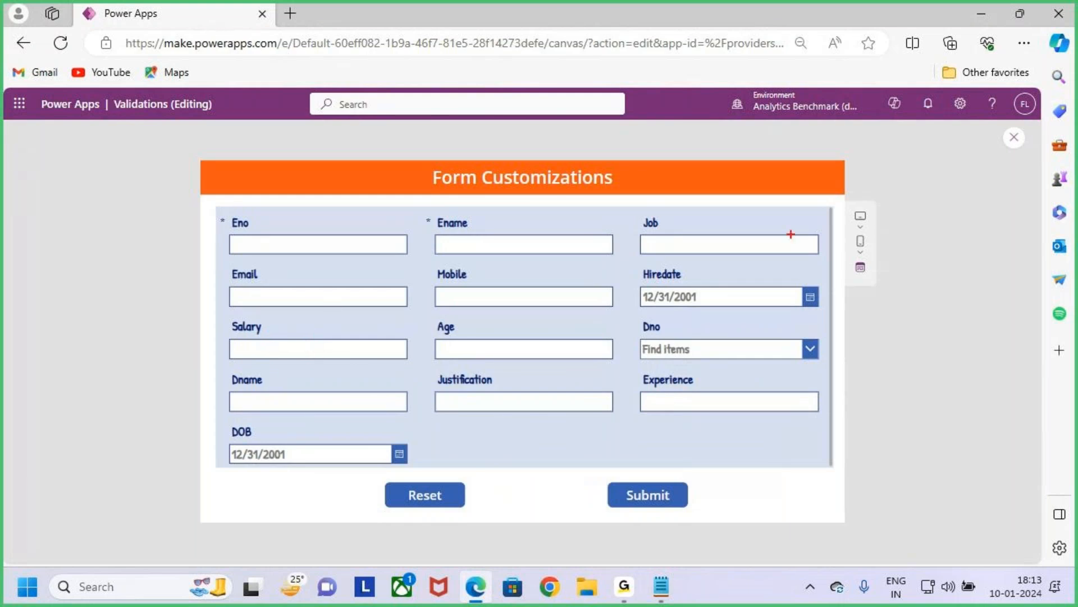
{"action": "left_click", "coordinate": [1014, 138]}
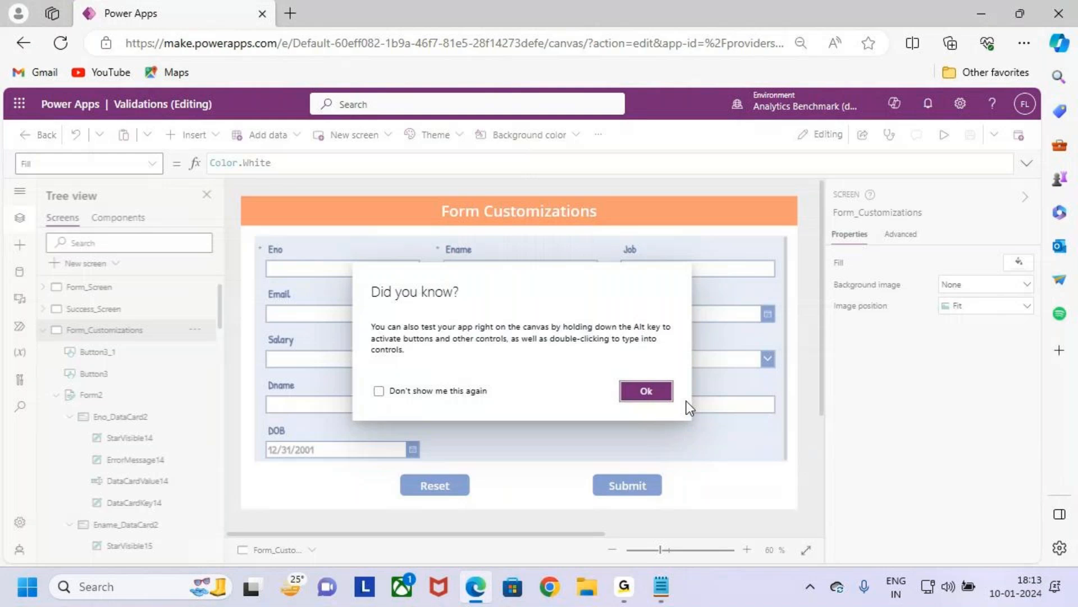
{"action": "left_click", "coordinate": [656, 392]}
Reorder the form's fields so that Age comes before Salary.
{"action": "left_click", "coordinate": [638, 437]}
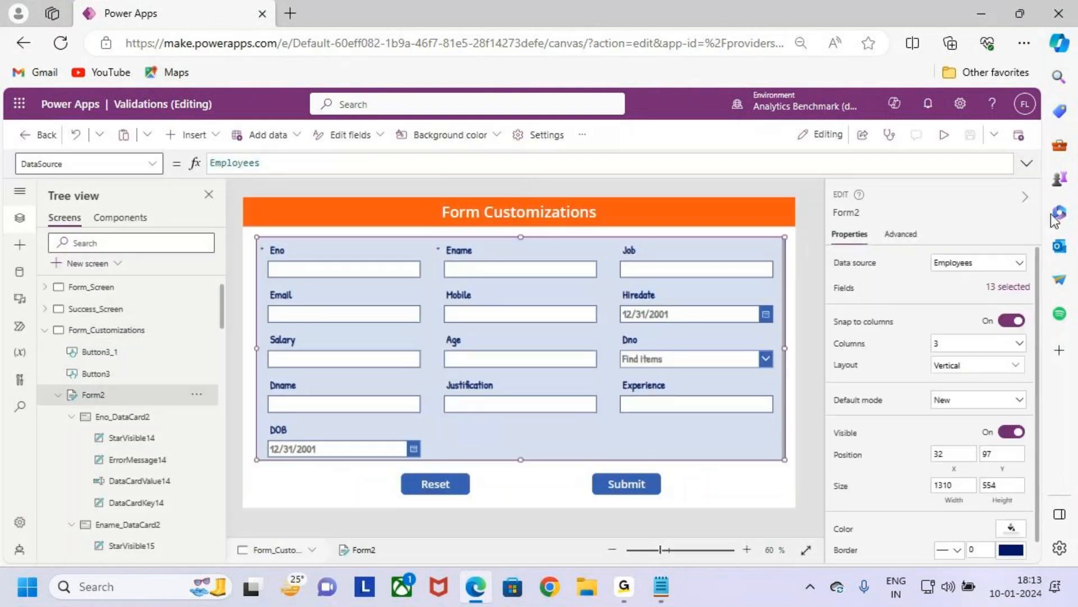
{"action": "left_click", "coordinate": [1007, 287]}
{"action": "left_click_drag", "start_coordinate": [682, 453], "coordinate": [685, 424]}
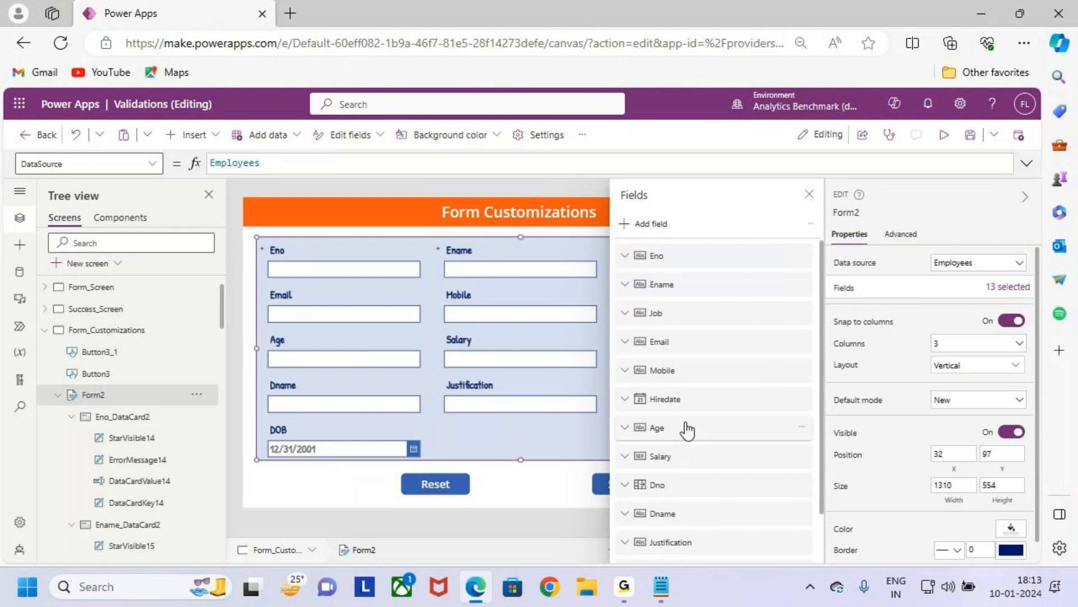
{"action": "left_click", "coordinate": [809, 193]}
Preview the app to examine the Salary and Justification fields in the rearranged form.
{"action": "left_click", "coordinate": [944, 135]}
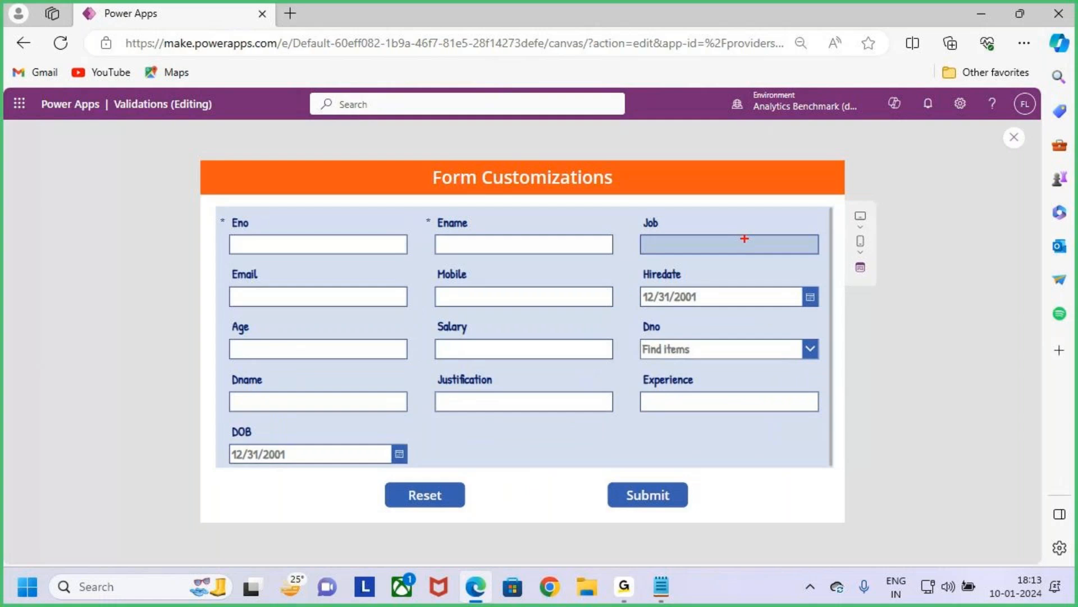
{"action": "left_click", "coordinate": [452, 349]}
{"action": "type", "text": ">110000"}
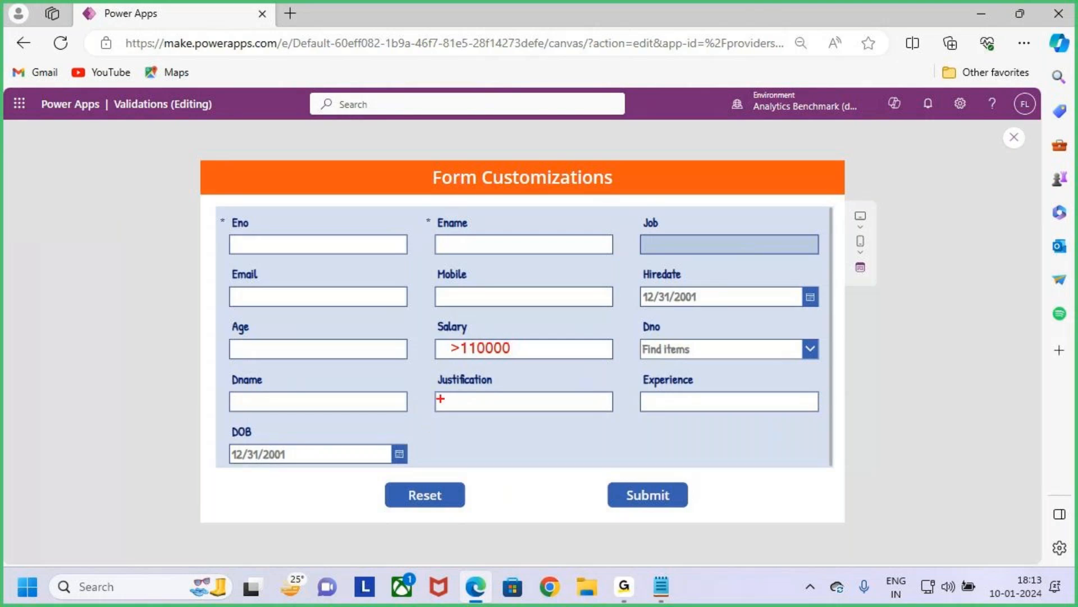
{"action": "mouse_move", "coordinate": [429, 376]}
{"action": "left_mouse_down"}
{"action": "mouse_move", "coordinate": [567, 415]}
{"action": "mouse_move", "coordinate": [570, 425]}
{"action": "mouse_move", "coordinate": [624, 420]}
{"action": "left_mouse_up"}
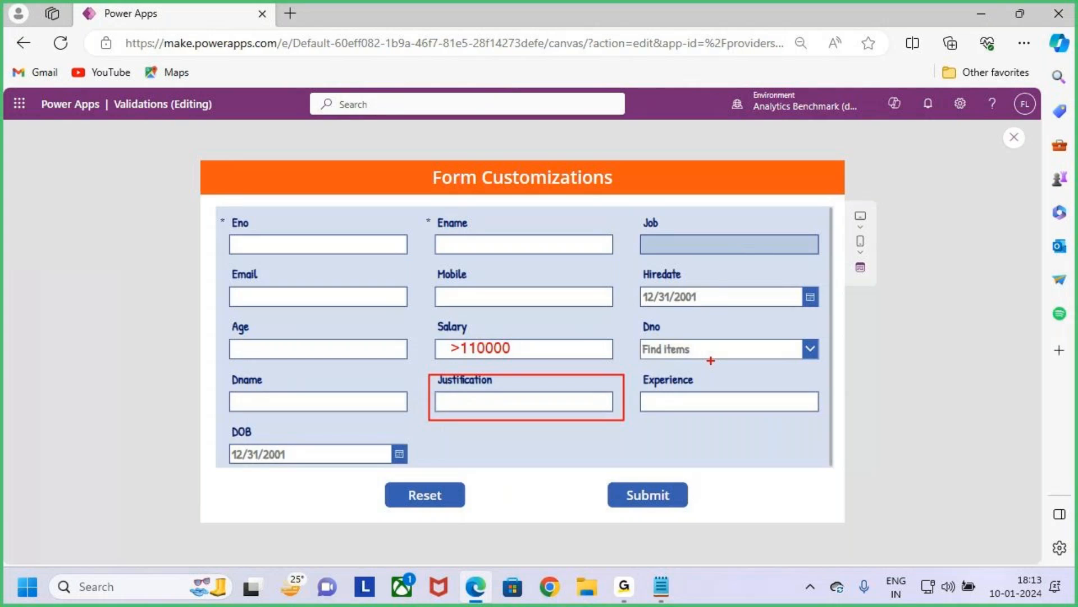
{"action": "left_click_drag", "start_coordinate": [570, 382], "coordinate": [571, 324]}
{"action": "key", "text": "Escape"}
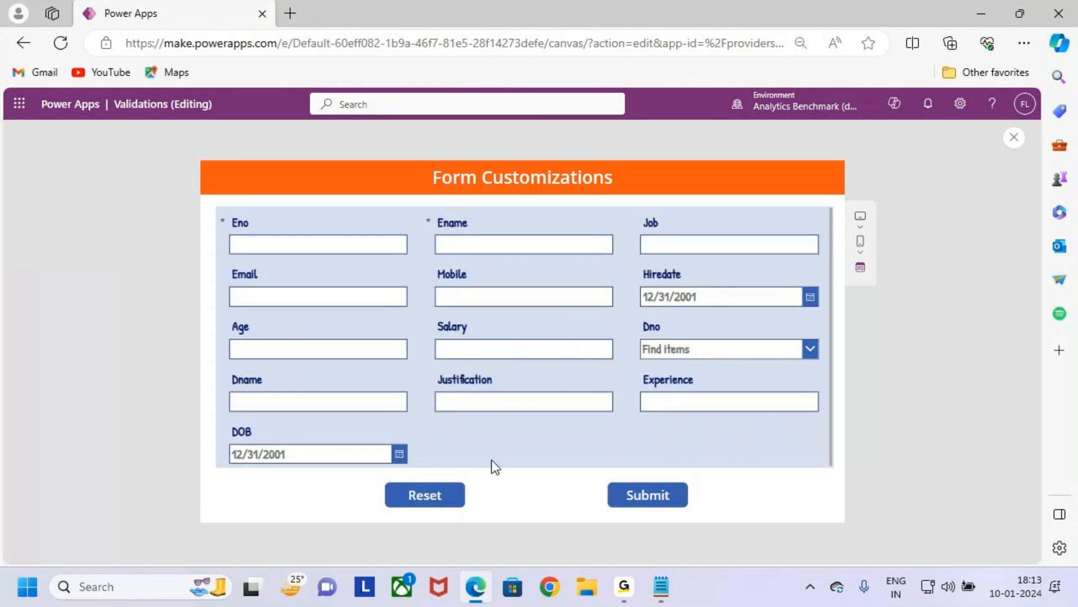
{"action": "key", "text": "ctrl+2"}
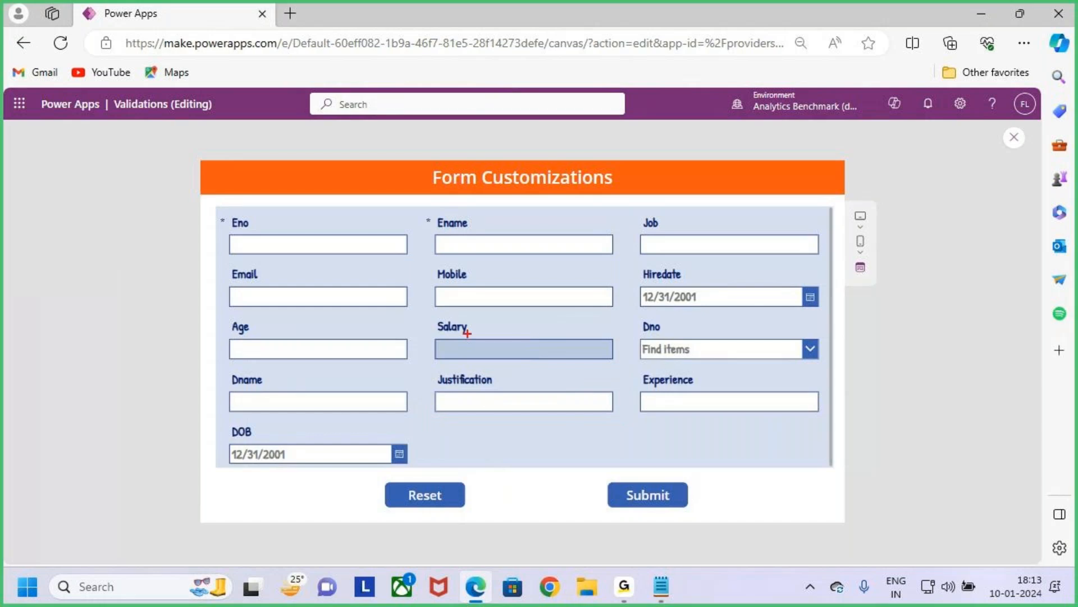
{"action": "left_click_drag", "start_coordinate": [462, 336], "coordinate": [466, 362]}
{"action": "left_click_drag", "start_coordinate": [501, 328], "coordinate": [502, 371]}
{"action": "left_click_drag", "start_coordinate": [526, 331], "coordinate": [542, 359]}
{"action": "key", "text": "Escape"}
Close the preview, dismiss the tip and copy the name of the Salary card's text input.
{"action": "left_click", "coordinate": [1014, 138]}
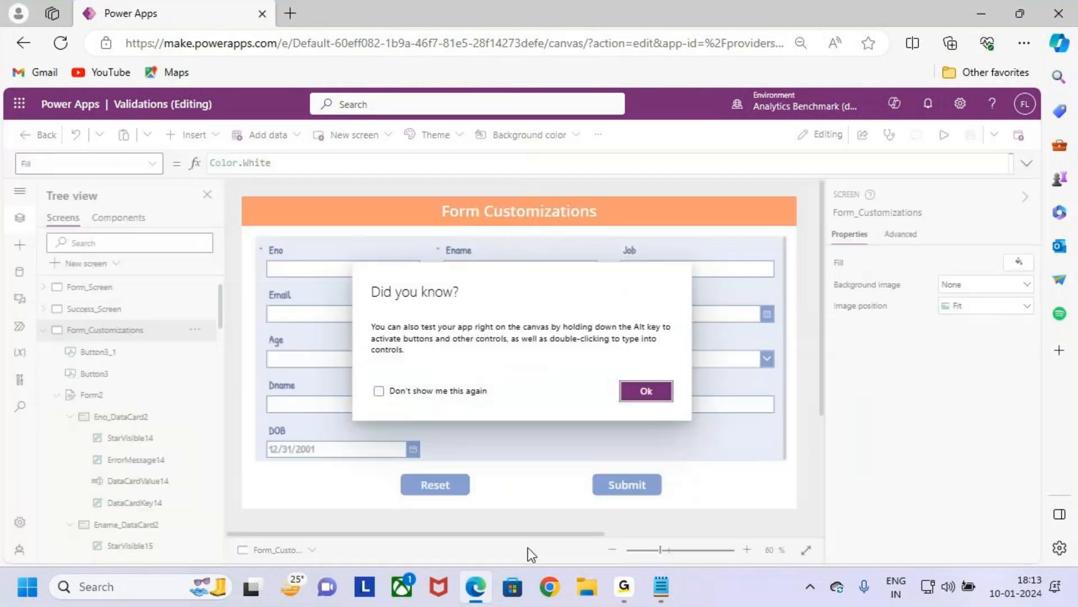
{"action": "left_click", "coordinate": [646, 391]}
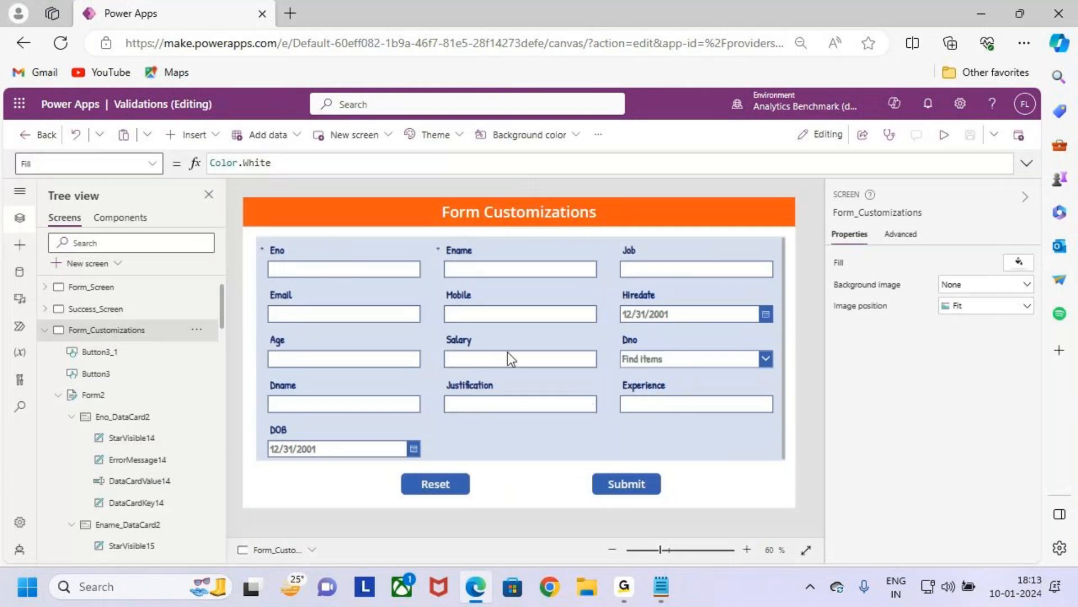
{"action": "left_click", "coordinate": [481, 392]}
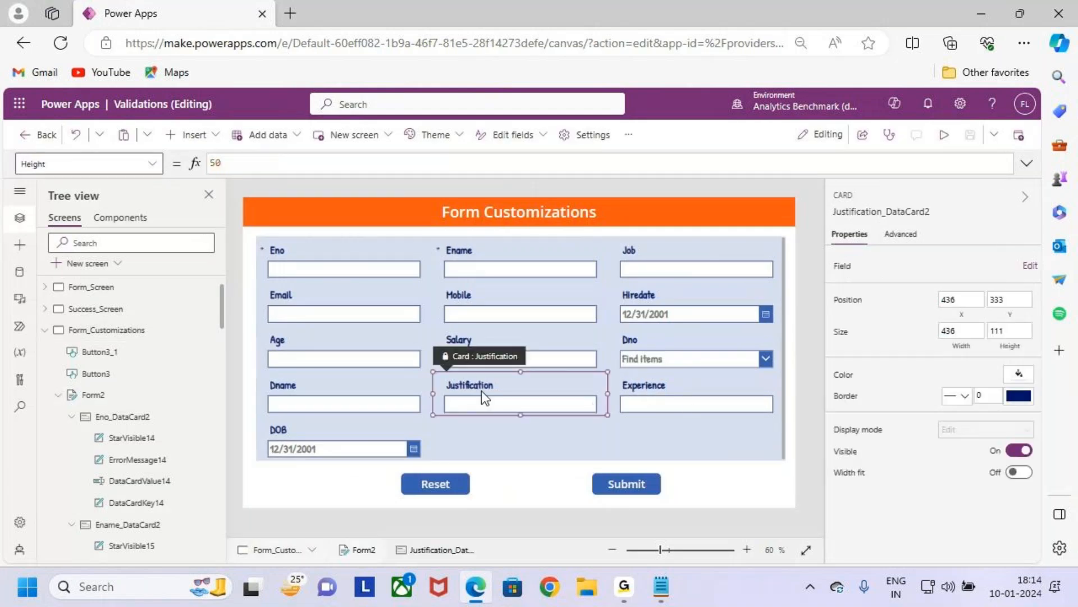
{"action": "left_click", "coordinate": [529, 349]}
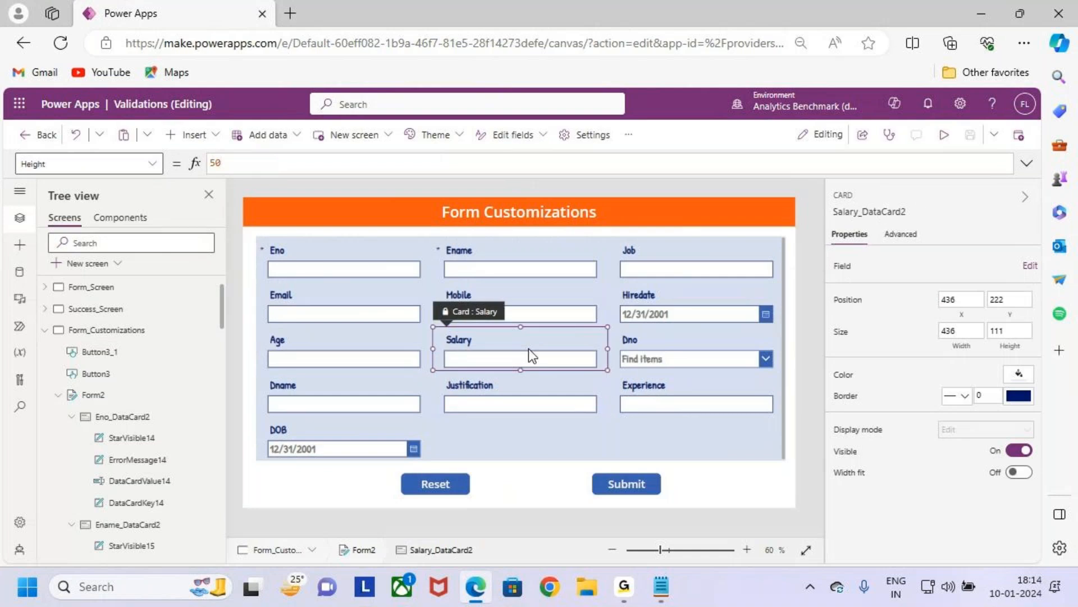
{"action": "left_click", "coordinate": [555, 365]}
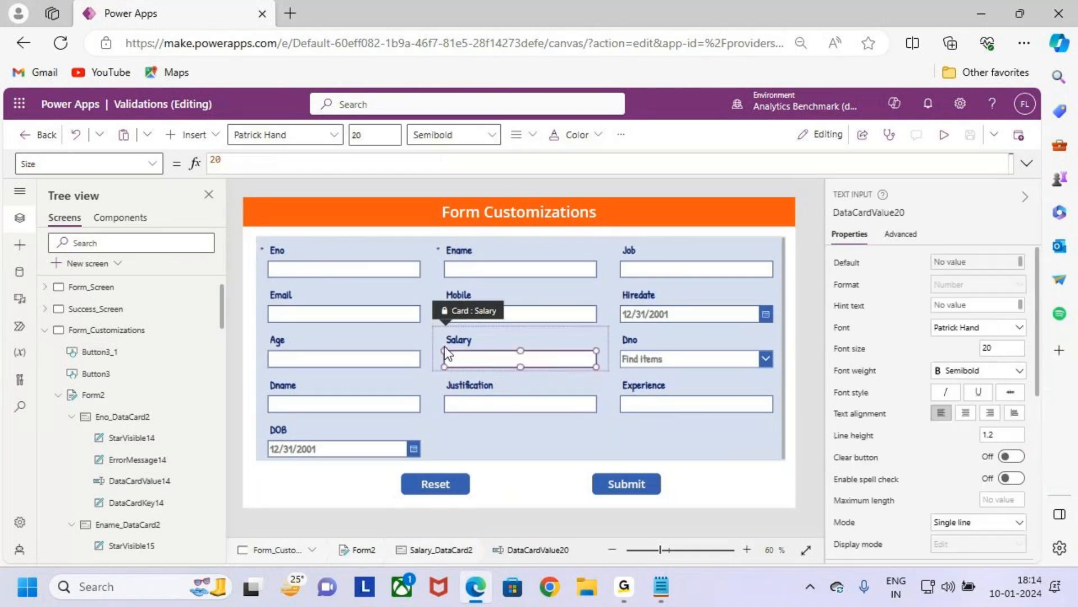
{"action": "left_click", "coordinate": [461, 341]}
{"action": "left_click", "coordinate": [484, 389]}
{"action": "left_click", "coordinate": [521, 339]}
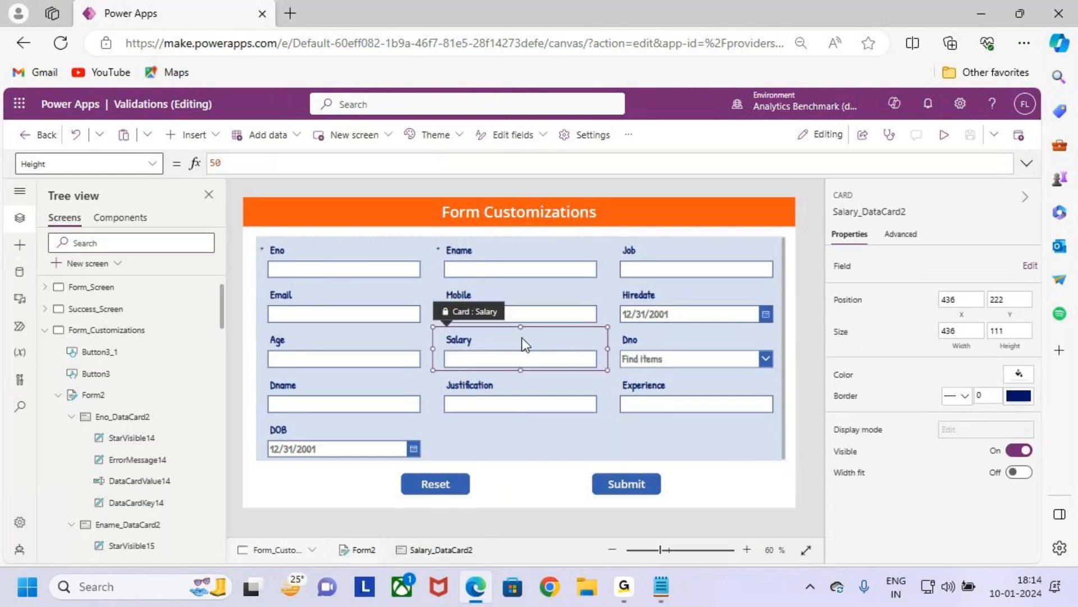
{"action": "left_click", "coordinate": [564, 358]}
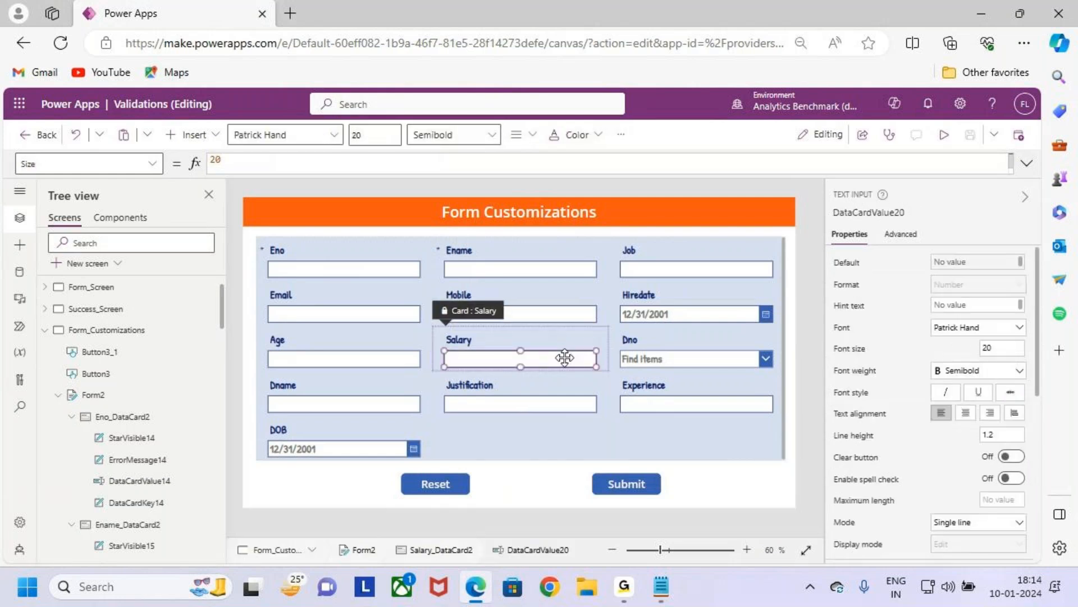
{"action": "left_click", "coordinate": [872, 212]}
{"action": "key", "text": "ctrl+c"}
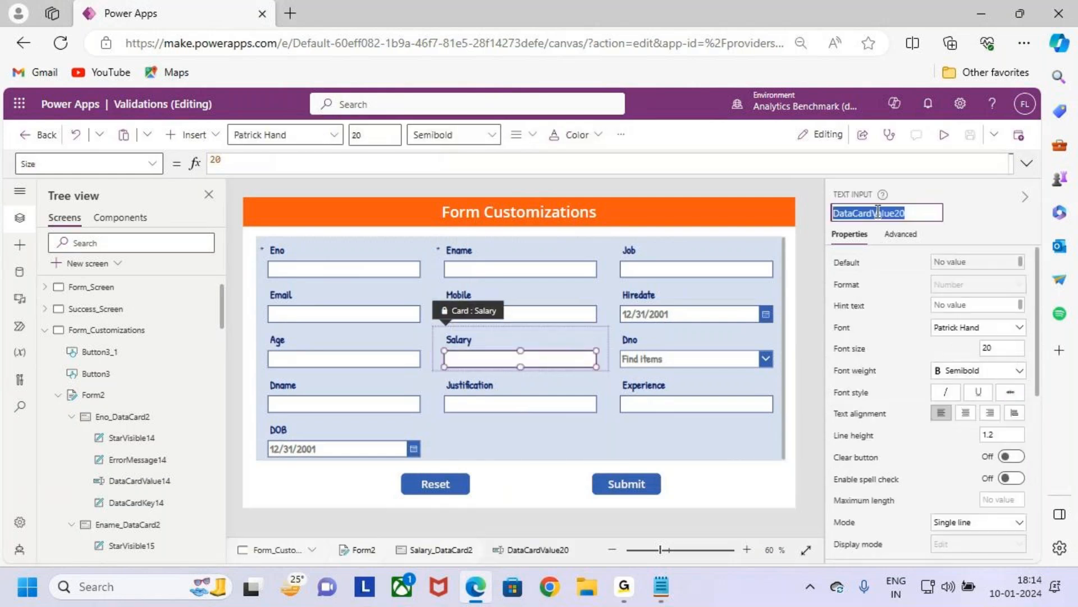
Unlock the Justification card so that its advanced properties can be changed.
{"action": "left_click", "coordinate": [481, 388]}
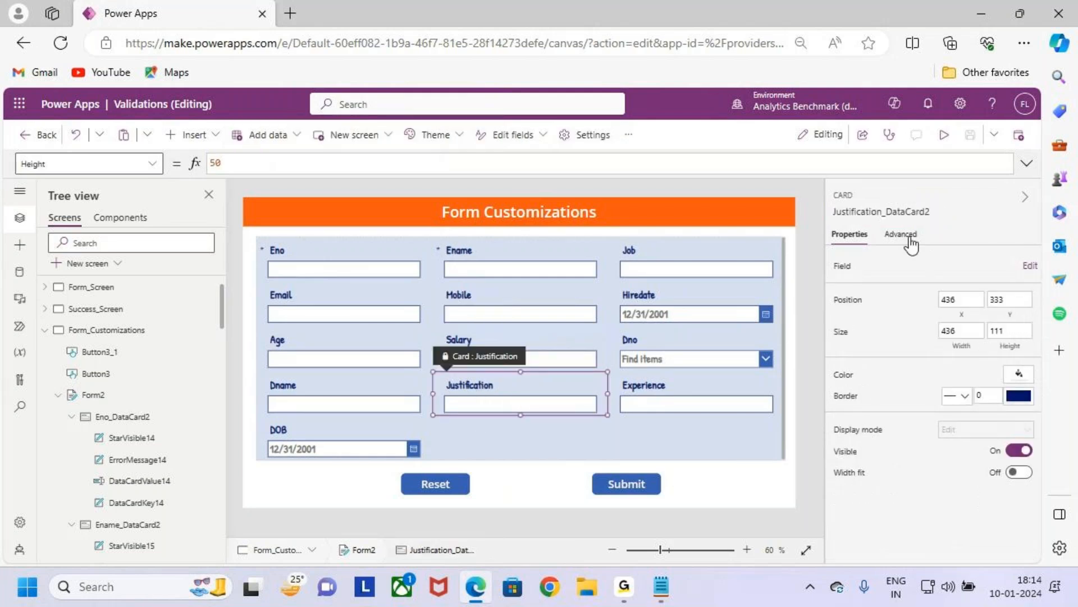
{"action": "left_click", "coordinate": [900, 235]}
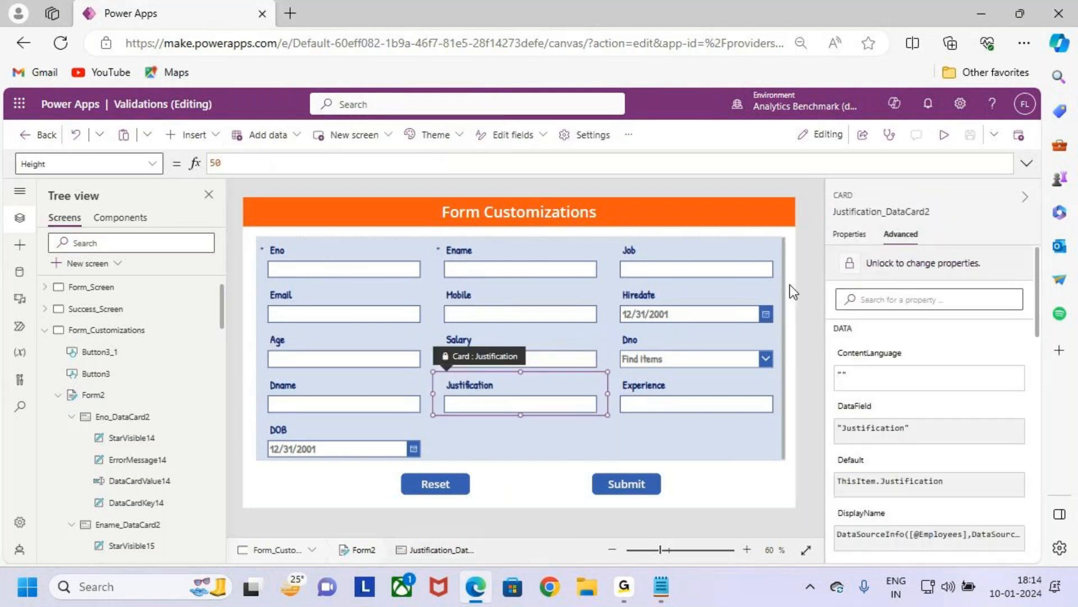
{"action": "left_click", "coordinate": [901, 264]}
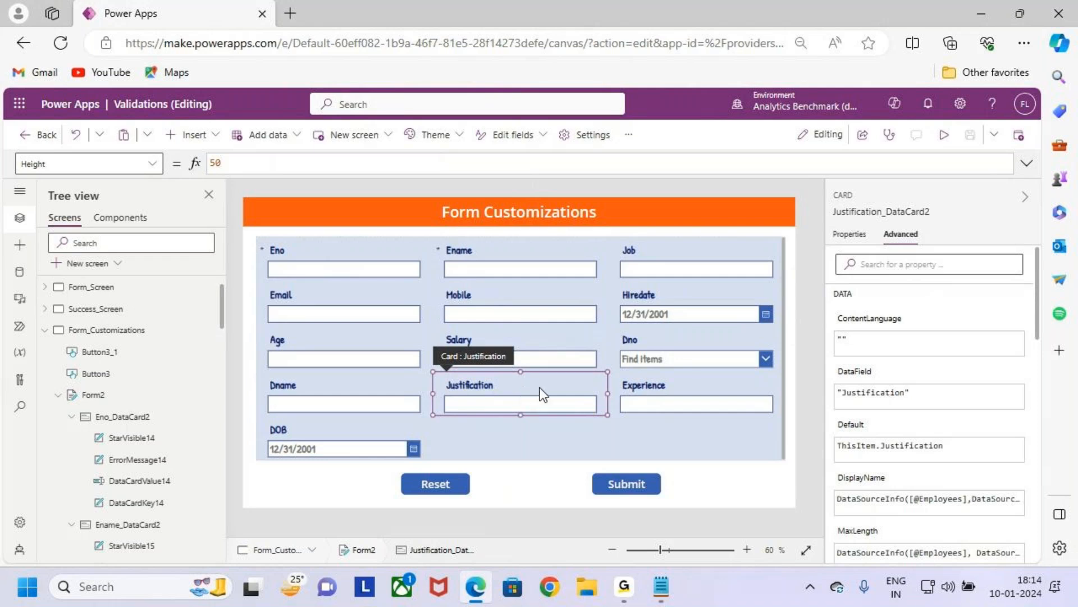
Set the Justification card's Required property to Value(DataCardValue20.Text)>100000.
{"action": "left_click", "coordinate": [148, 163]}
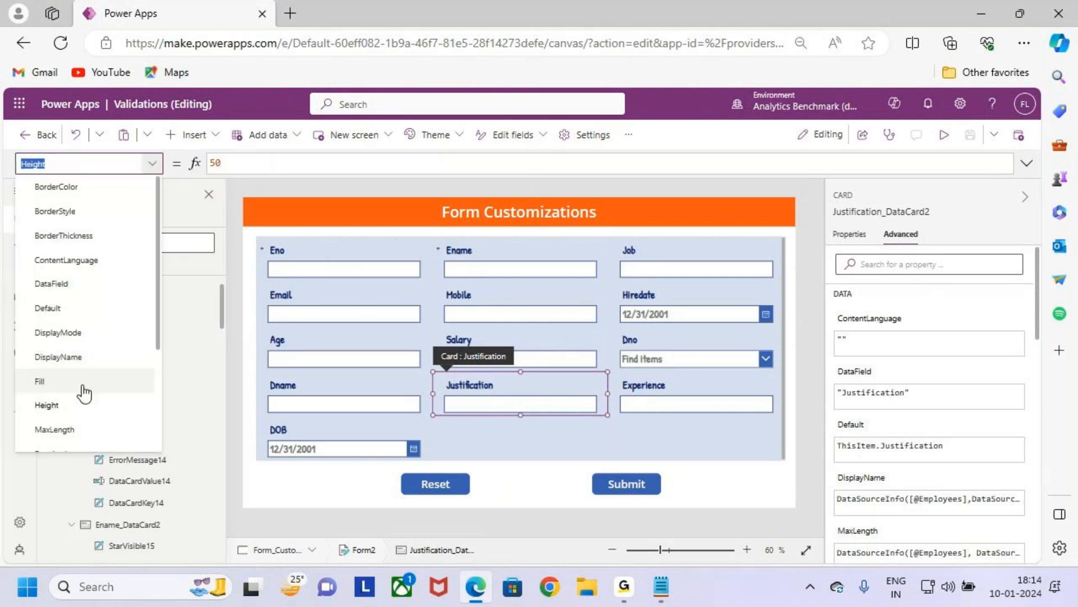
{"action": "scroll", "coordinate": [114, 334], "scroll_direction": "down", "scroll_amount": 2}
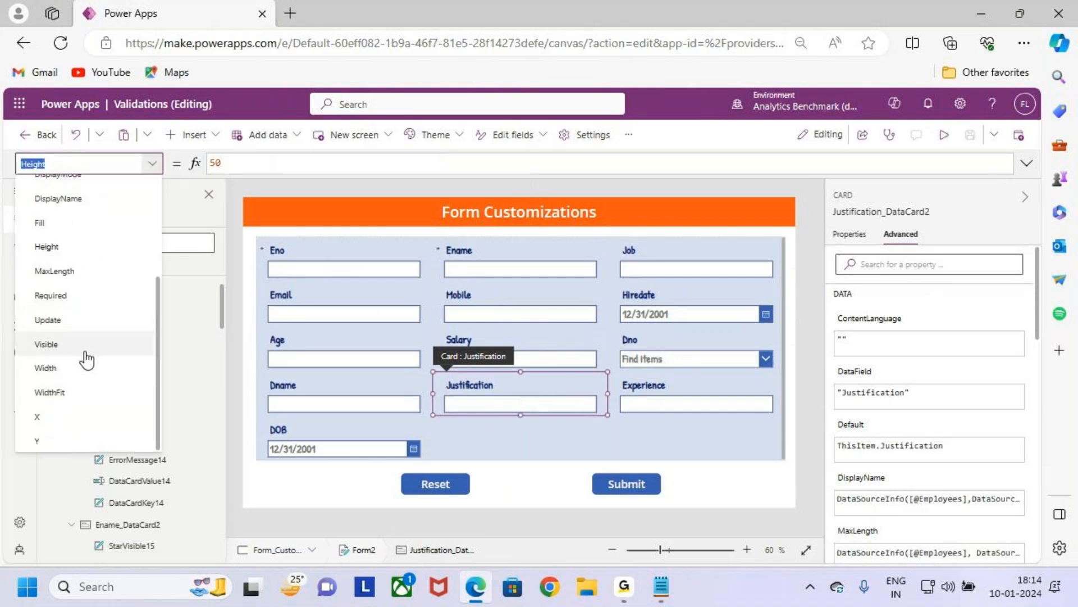
{"action": "scroll", "coordinate": [84, 356], "scroll_direction": "up", "scroll_amount": 3}
{"action": "scroll", "coordinate": [96, 277], "scroll_direction": "down", "scroll_amount": 2}
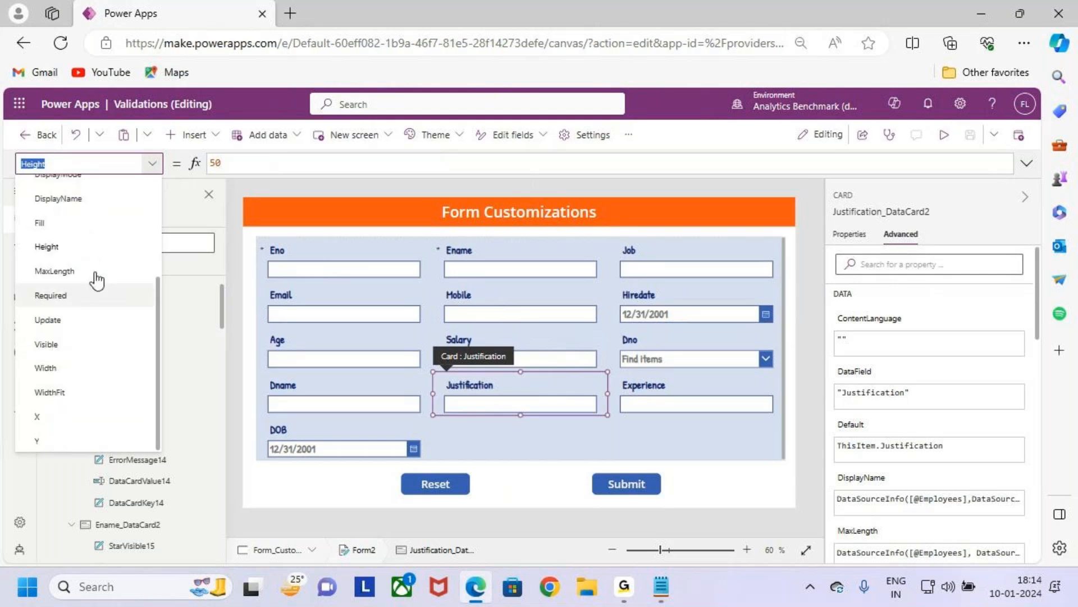
{"action": "scroll", "coordinate": [100, 318], "scroll_direction": "up", "scroll_amount": 2}
{"action": "scroll", "coordinate": [77, 337], "scroll_direction": "down", "scroll_amount": 2}
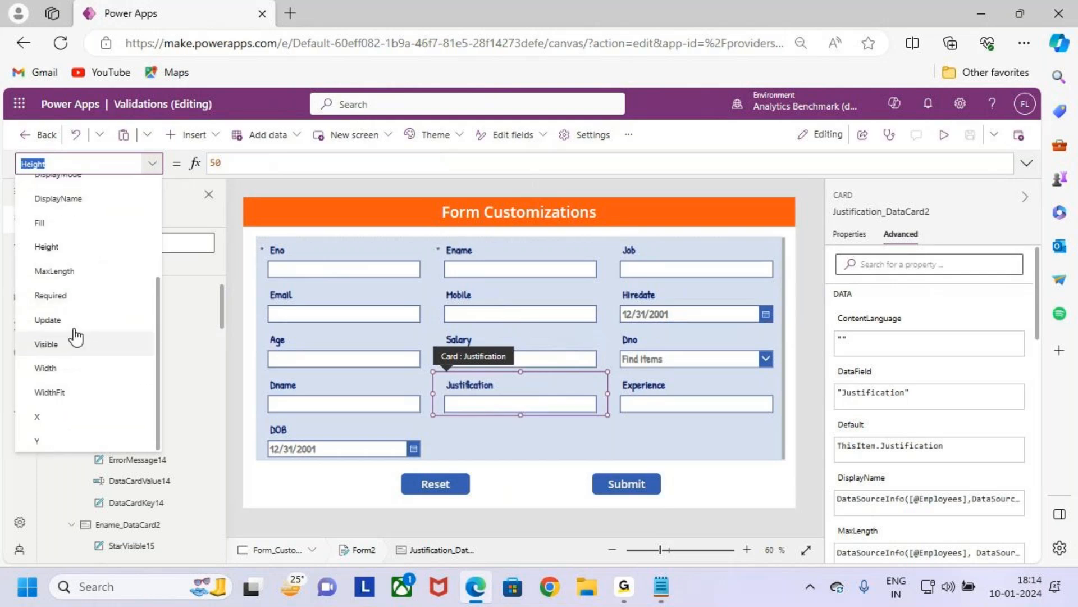
{"action": "left_click", "coordinate": [84, 294]}
{"action": "left_click", "coordinate": [268, 164]}
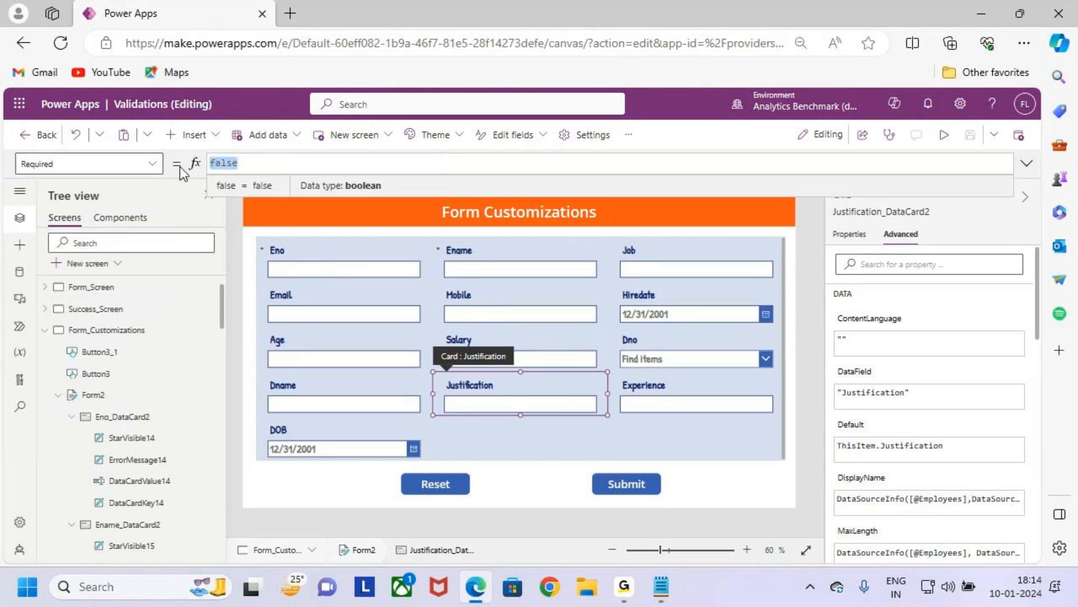
{"action": "key", "text": "BackSpace"}
{"action": "type", "text": "V"}
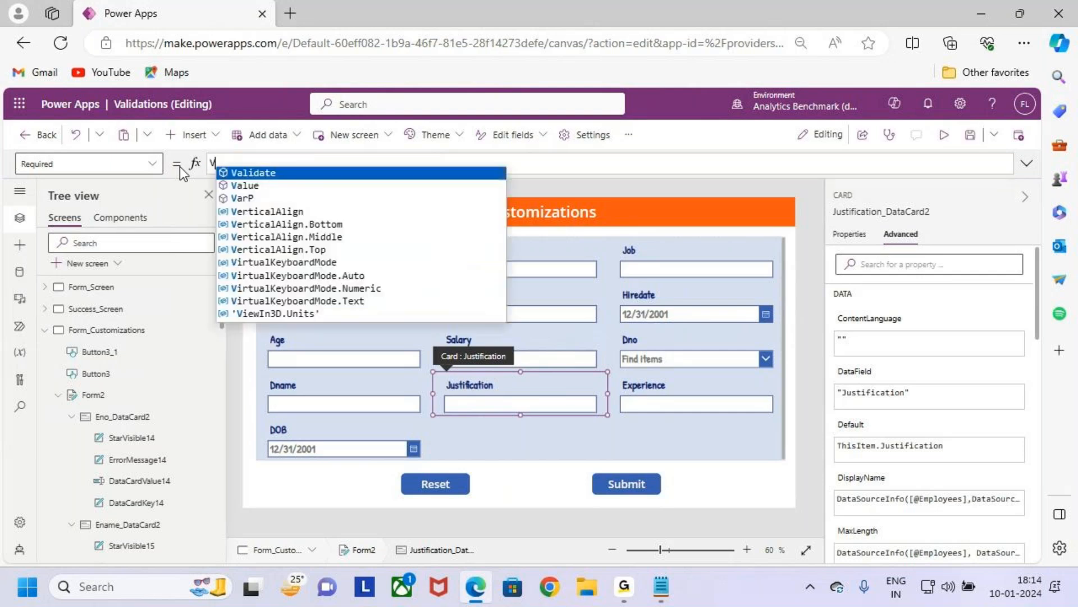
{"action": "type", "text": "alue("}
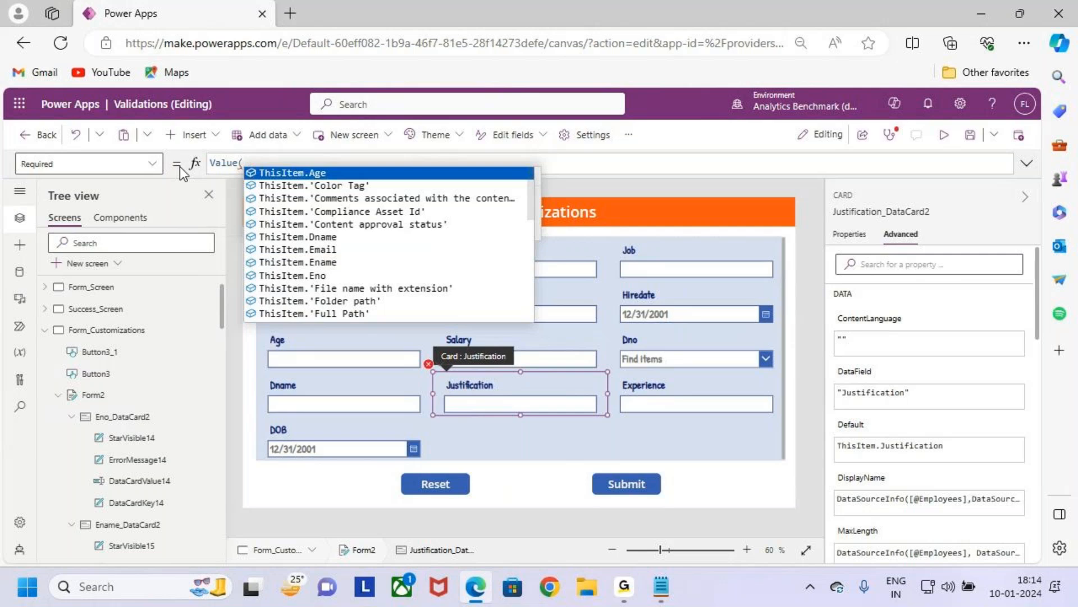
{"action": "key", "text": "ctrl+v"}
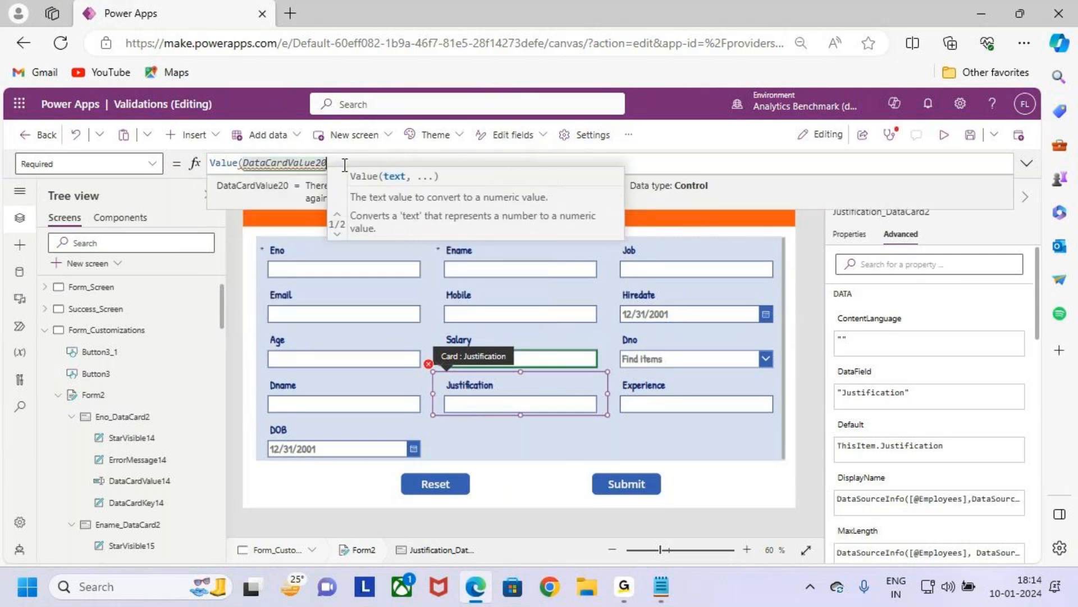
{"action": "type", "text": ".text"}
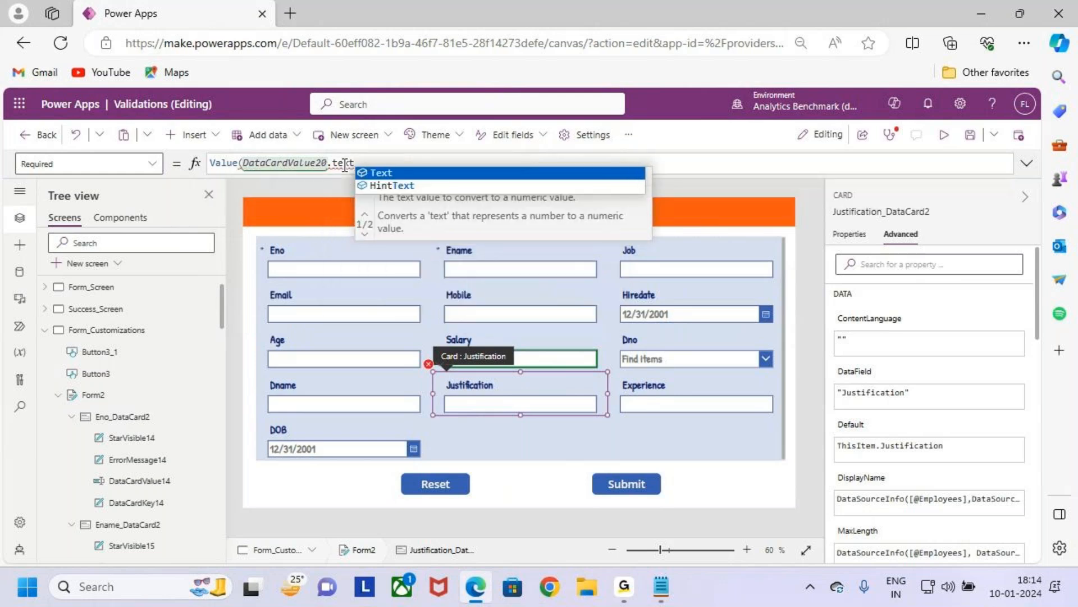
{"action": "key", "text": "Tab"}
{"action": "type", "text": ")"}
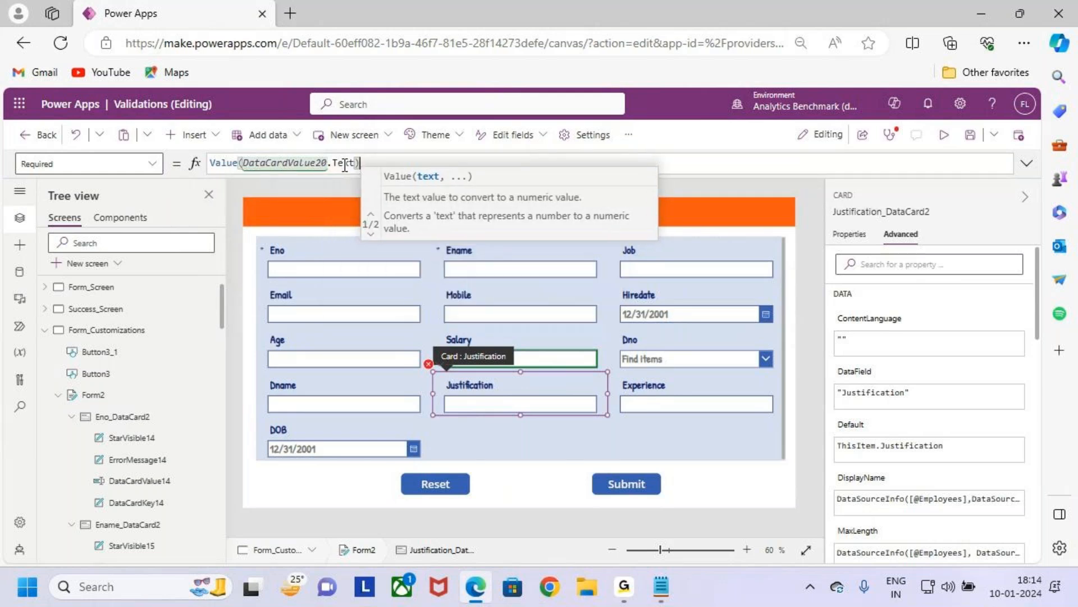
{"action": "type", "text": ">100000"}
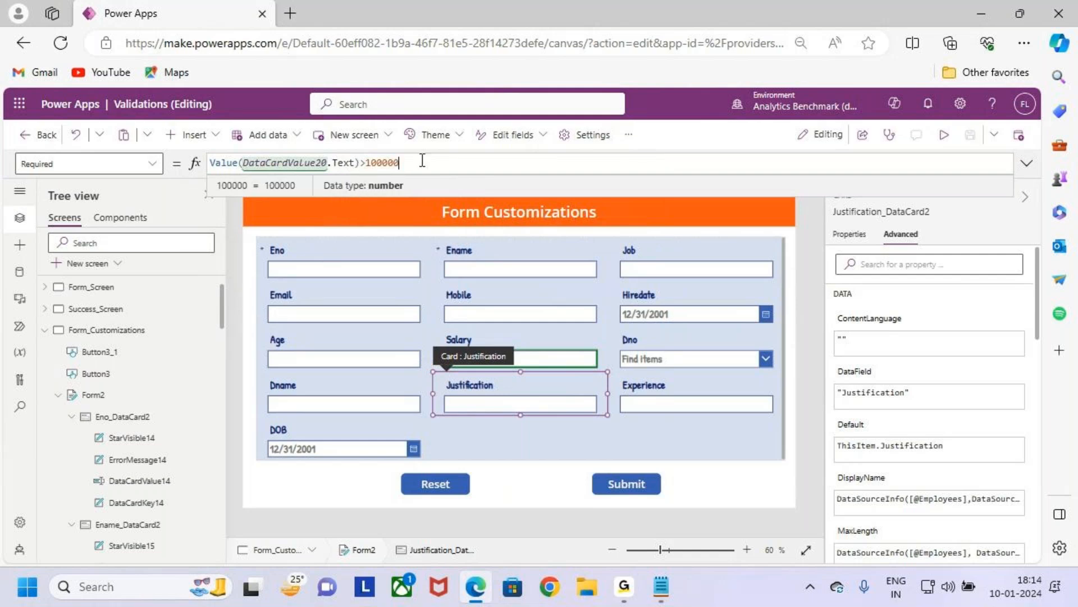
{"action": "key", "text": "ctrl+2"}
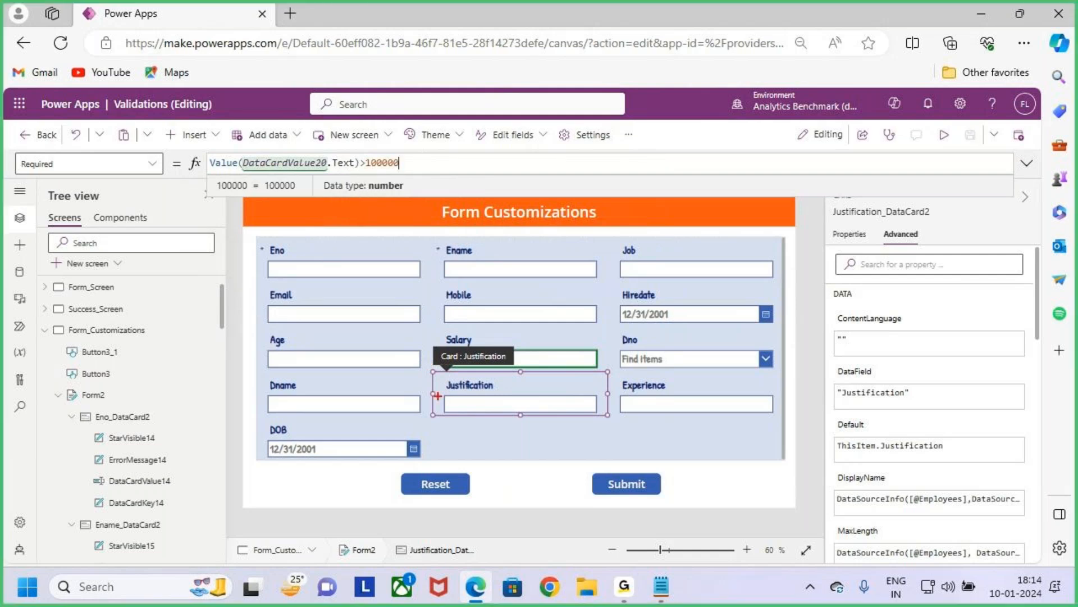
{"action": "mouse_move", "coordinate": [435, 364]}
{"action": "left_mouse_down"}
{"action": "mouse_move", "coordinate": [518, 410]}
{"action": "mouse_move", "coordinate": [610, 419]}
{"action": "left_mouse_up"}
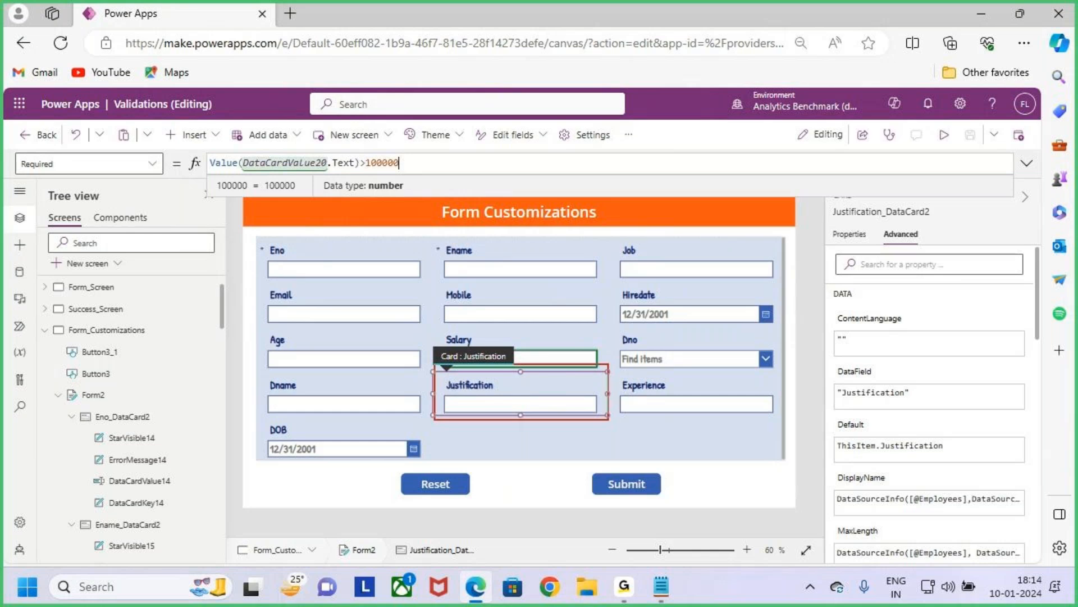
{"action": "left_click_drag", "start_coordinate": [12, 150], "coordinate": [75, 182]}
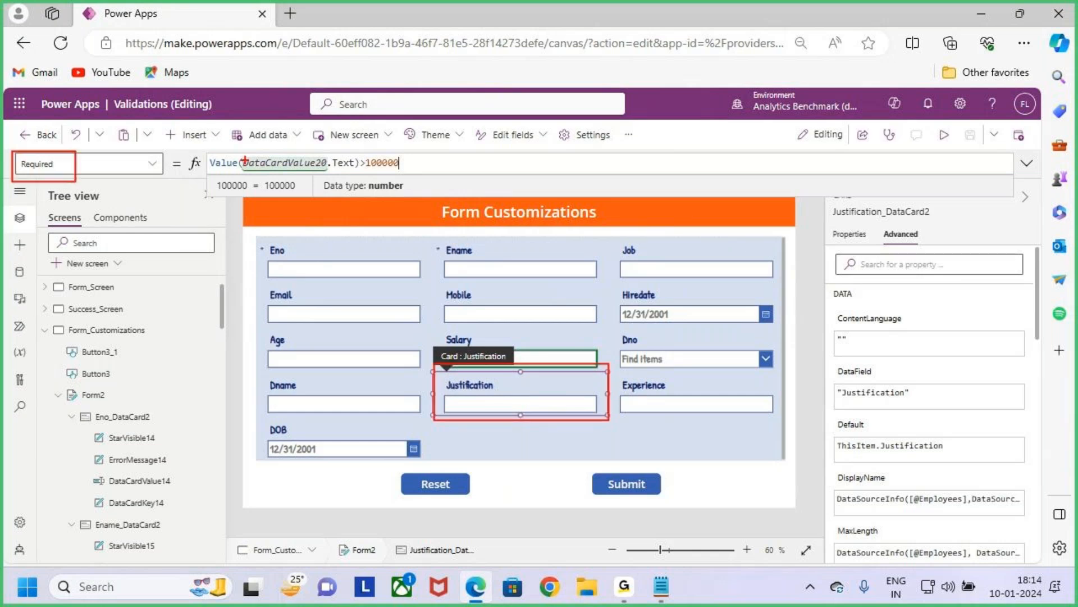
{"action": "left_click_drag", "start_coordinate": [535, 344], "coordinate": [547, 333]}
{"action": "left_click_drag", "start_coordinate": [366, 173], "coordinate": [397, 172]}
{"action": "key", "text": "Escape"}
Preview the app and enter a Salary of 90000 to check whether Justification is required.
{"action": "left_click", "coordinate": [547, 434]}
{"action": "left_click", "coordinate": [945, 144]}
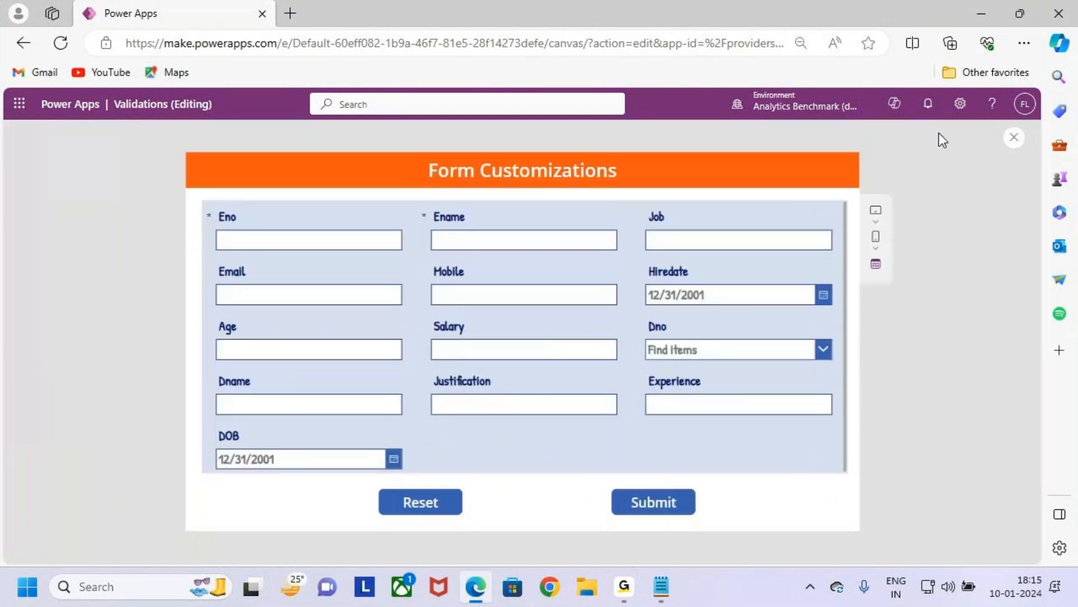
{"action": "left_click", "coordinate": [499, 348]}
{"action": "type", "text": "90000"}
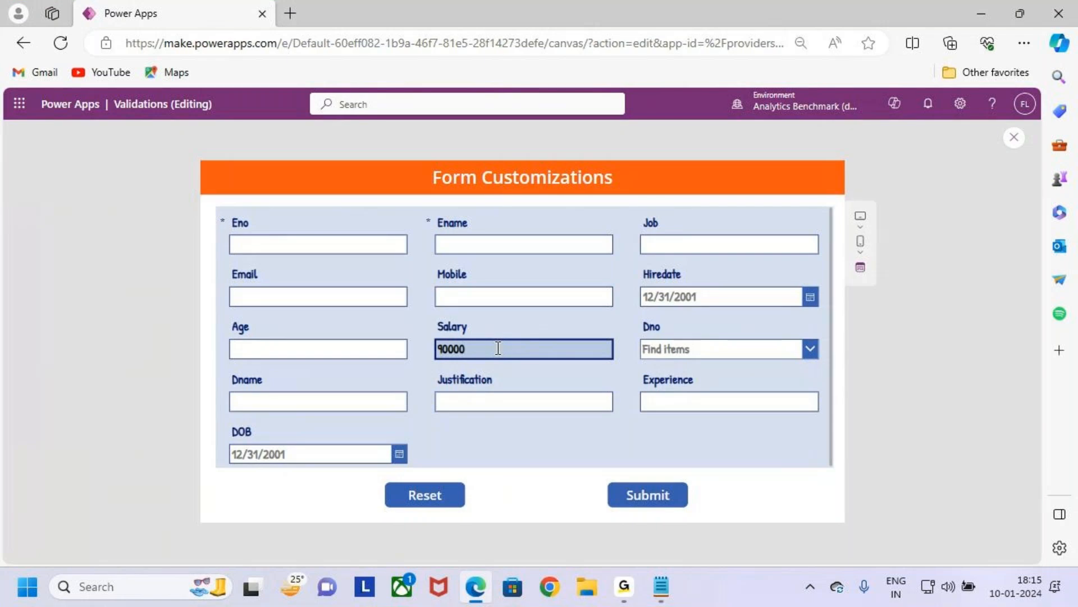
{"action": "key", "text": "ctrl+2"}
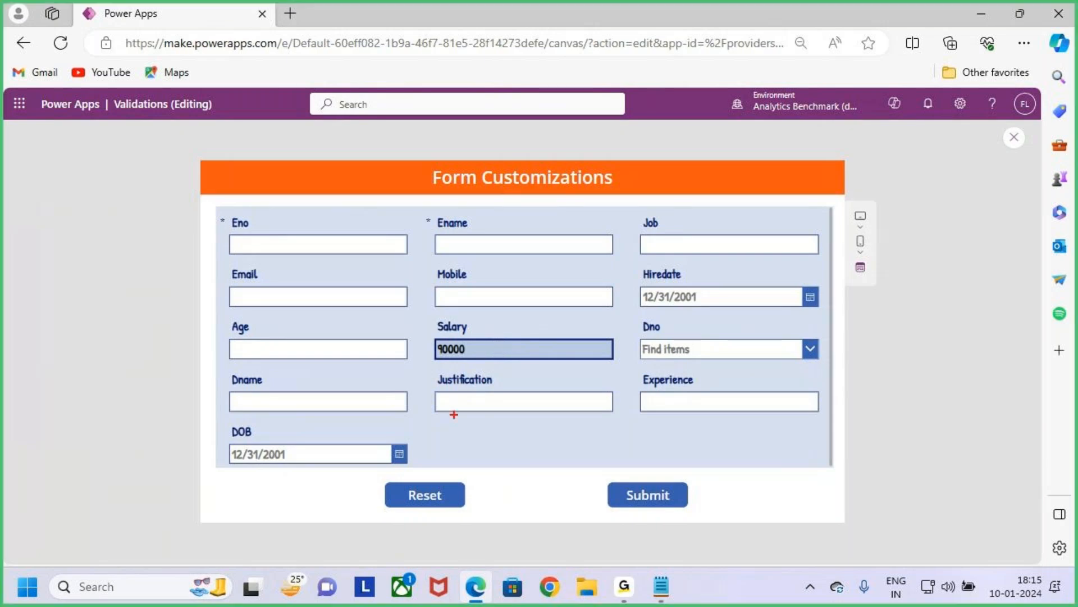
{"action": "left_click_drag", "start_coordinate": [428, 370], "coordinate": [613, 422]}
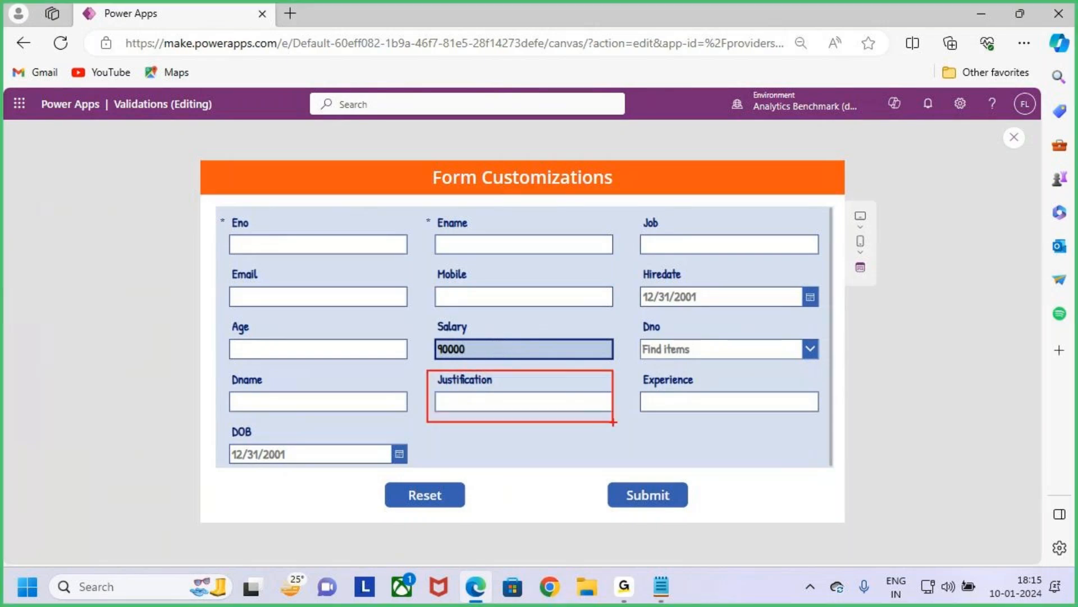
{"action": "key", "text": "Escape"}
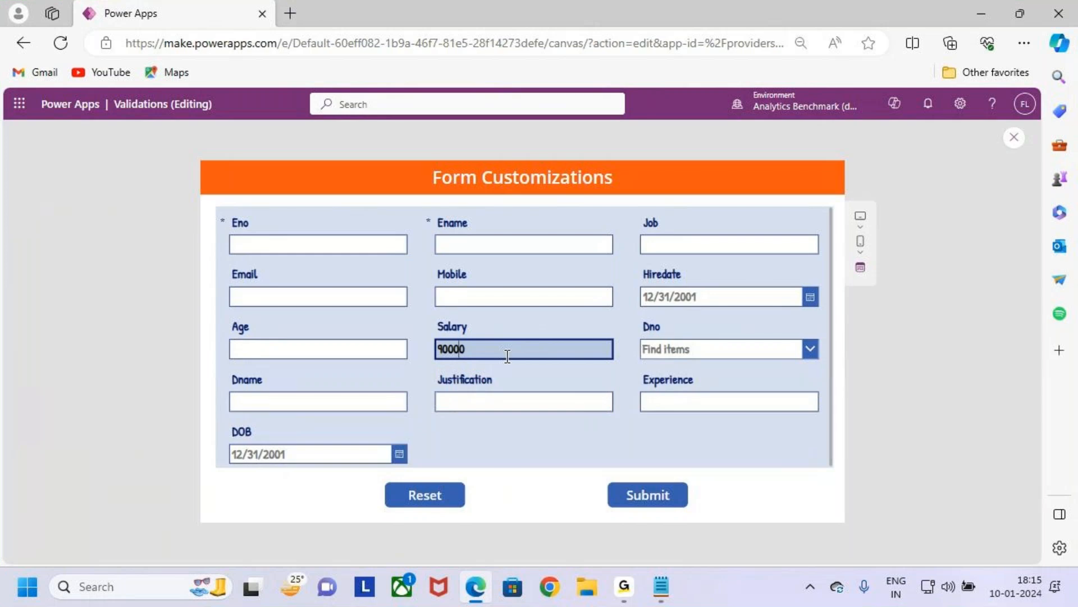
Change the Salary to 110000 and check the Justification field for a required marker.
{"action": "key", "text": "BackSpace"}
{"action": "type", "text": "10"}
{"action": "type", "text": "1"}
{"action": "key", "text": "Delete"}
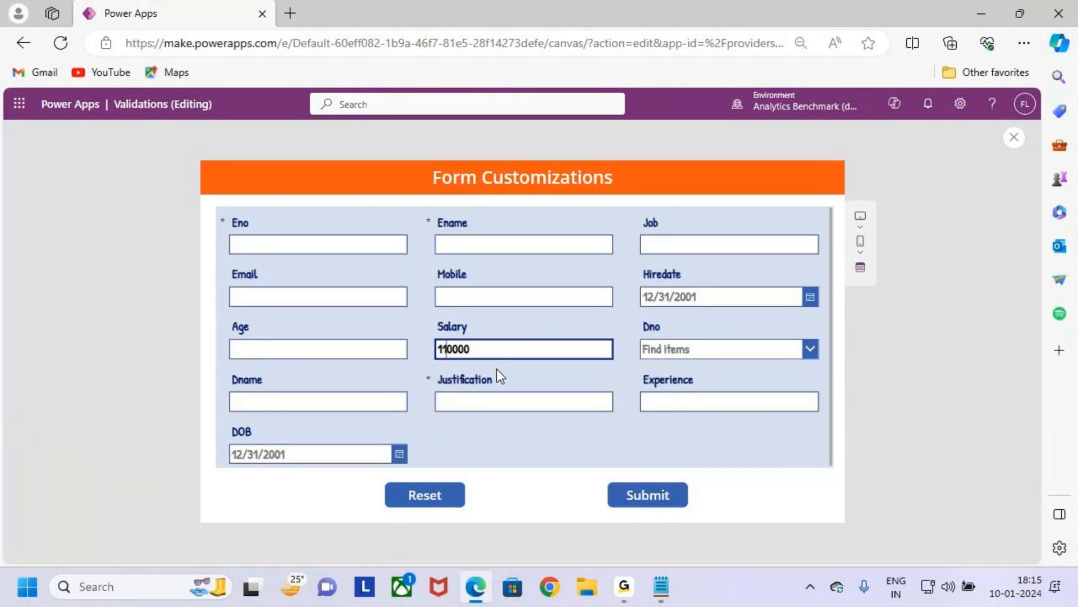
{"action": "key", "text": "ctrl+2"}
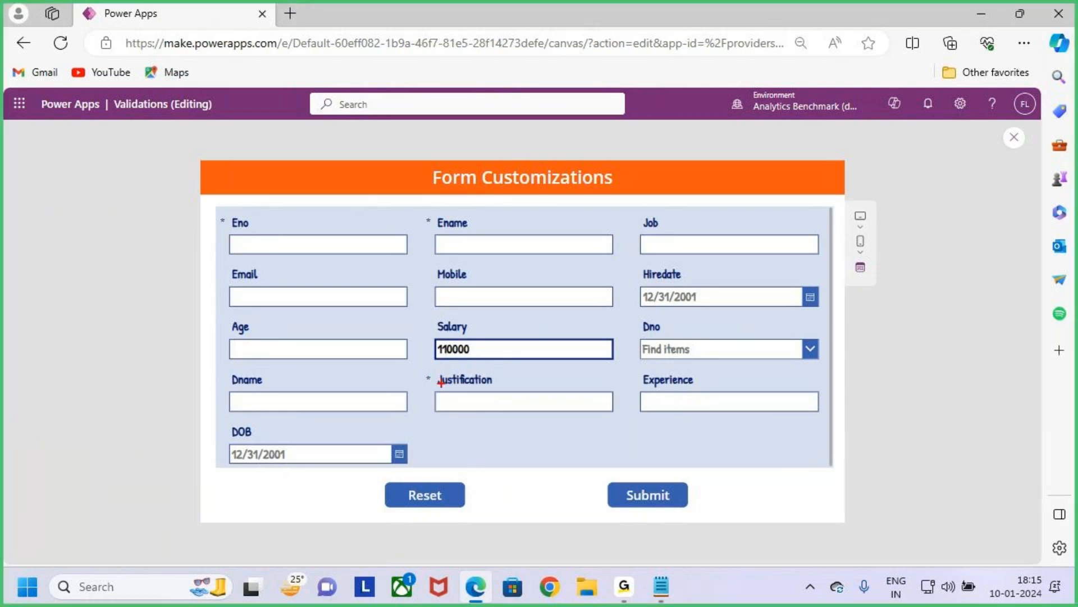
Clear the Salary field in the preview and check whether Justification still carries a required marker.
{"action": "mouse_move", "coordinate": [414, 366]}
{"action": "left_mouse_down"}
{"action": "mouse_move", "coordinate": [437, 388]}
{"action": "mouse_move", "coordinate": [480, 349]}
{"action": "left_mouse_up"}
{"action": "left_click_drag", "start_coordinate": [449, 414], "coordinate": [524, 408]}
{"action": "key", "text": "Escape"}
{"action": "left_click_drag", "start_coordinate": [520, 344], "coordinate": [400, 347]}
{"action": "key", "text": "BackSpace"}
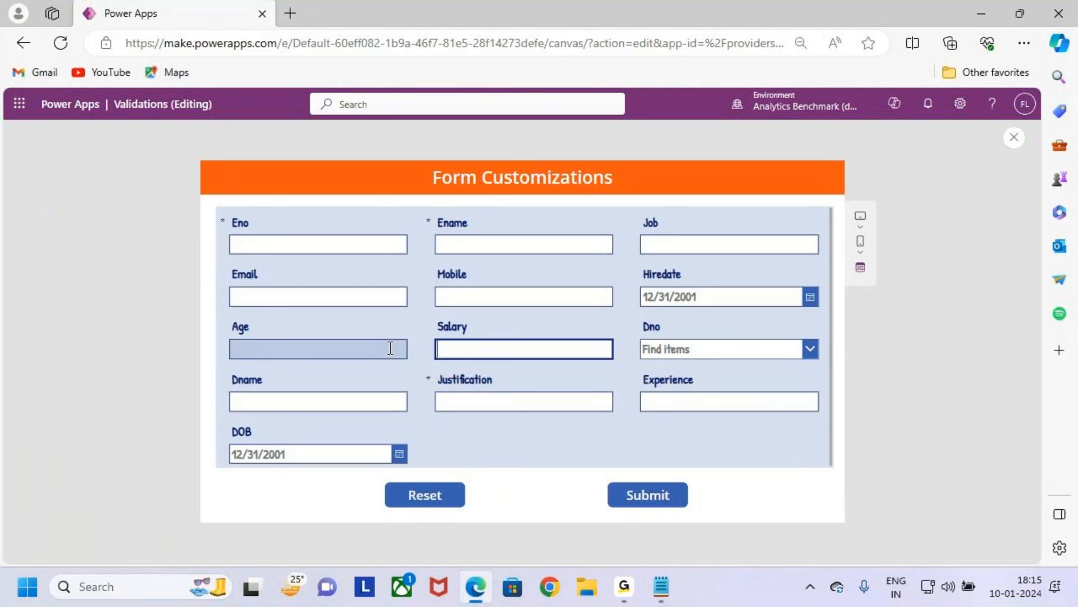
{"action": "key", "text": "ctrl+2"}
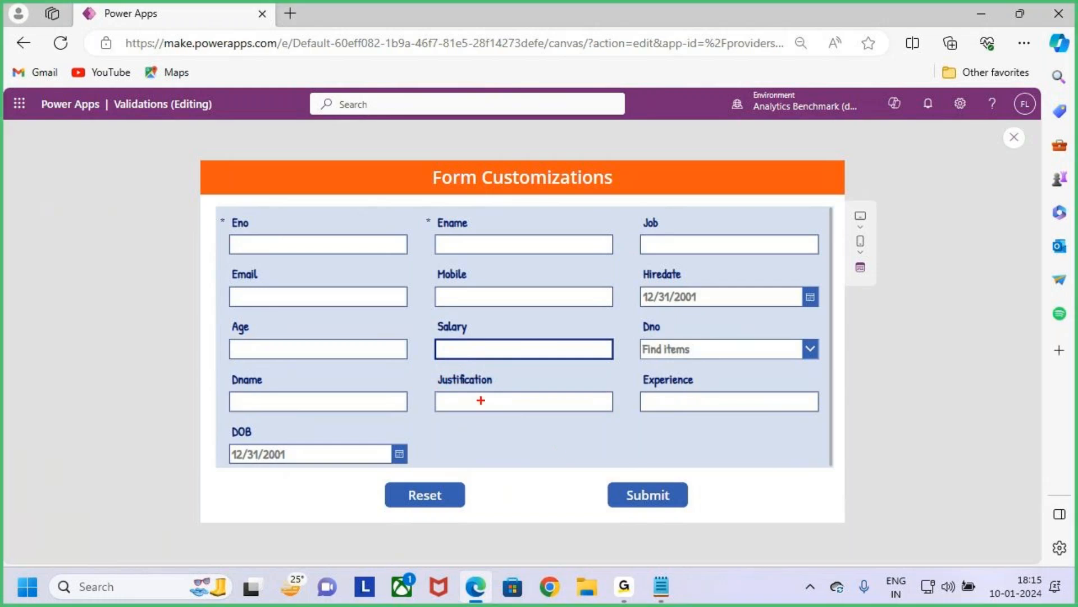
{"action": "mouse_move", "coordinate": [425, 367]}
{"action": "left_mouse_down"}
{"action": "mouse_move", "coordinate": [617, 414]}
{"action": "mouse_move", "coordinate": [652, 359]}
{"action": "left_mouse_up"}
{"action": "key", "text": "Escape"}
Enter a Salary of 110000 again, recheck the Justification field's required marker, and leave the preview.
{"action": "type", "text": "110000"}
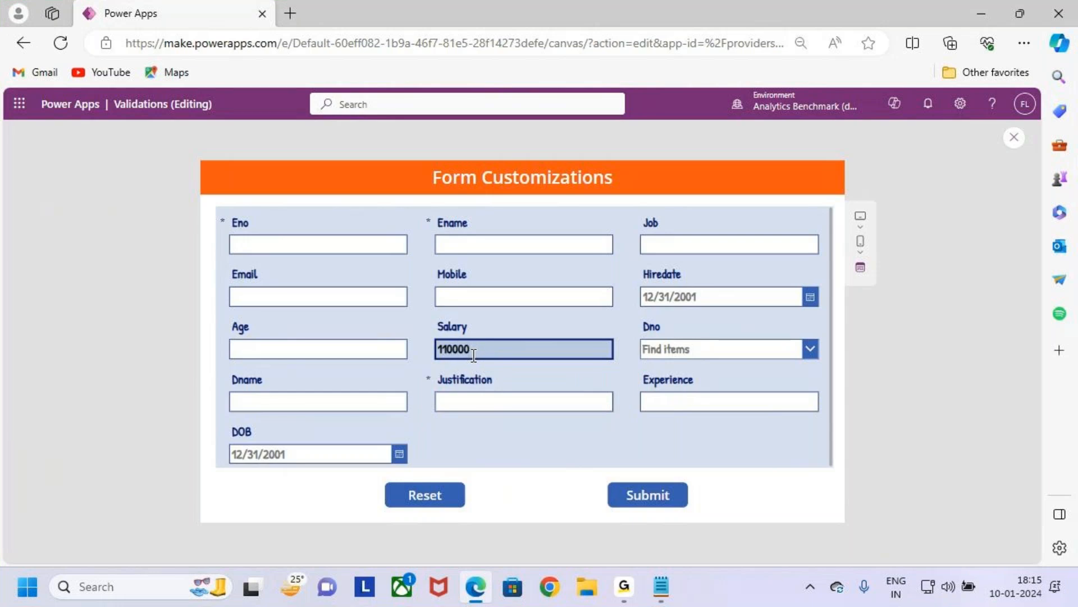
{"action": "key", "text": "ctrl+2"}
{"action": "left_click_drag", "start_coordinate": [431, 332], "coordinate": [516, 369]}
{"action": "left_click_drag", "start_coordinate": [427, 387], "coordinate": [463, 353]}
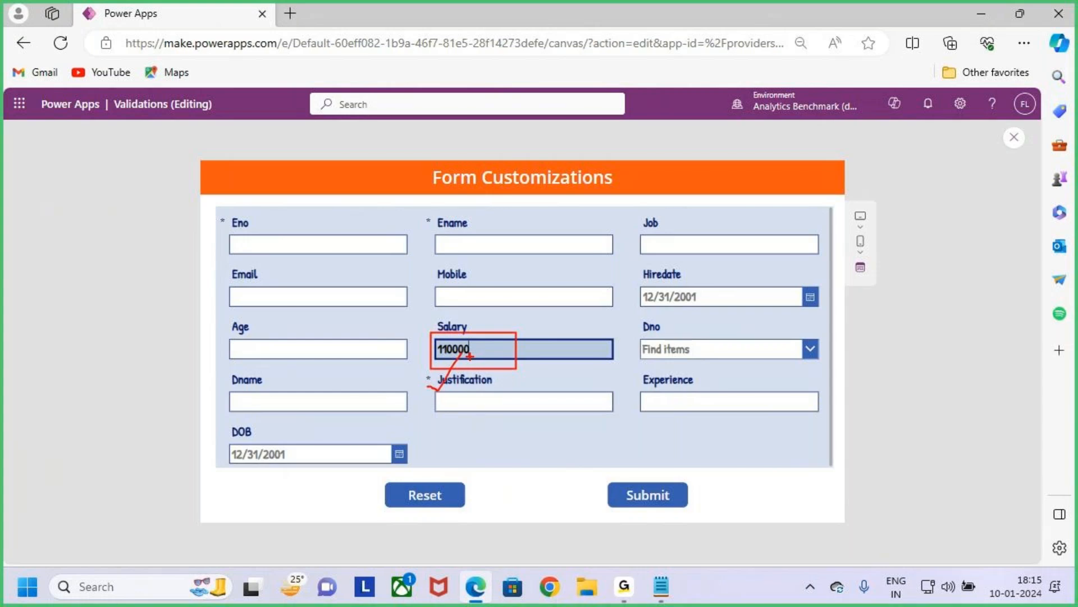
{"action": "mouse_move", "coordinate": [556, 403]}
{"action": "left_mouse_down"}
{"action": "mouse_move", "coordinate": [557, 427]}
{"action": "mouse_move", "coordinate": [548, 414]}
{"action": "left_mouse_up"}
{"action": "key", "text": "Escape"}
{"action": "key", "text": "ctrl+2"}
{"action": "left_click_drag", "start_coordinate": [420, 372], "coordinate": [523, 416]}
{"action": "left_click_drag", "start_coordinate": [437, 333], "coordinate": [478, 291]}
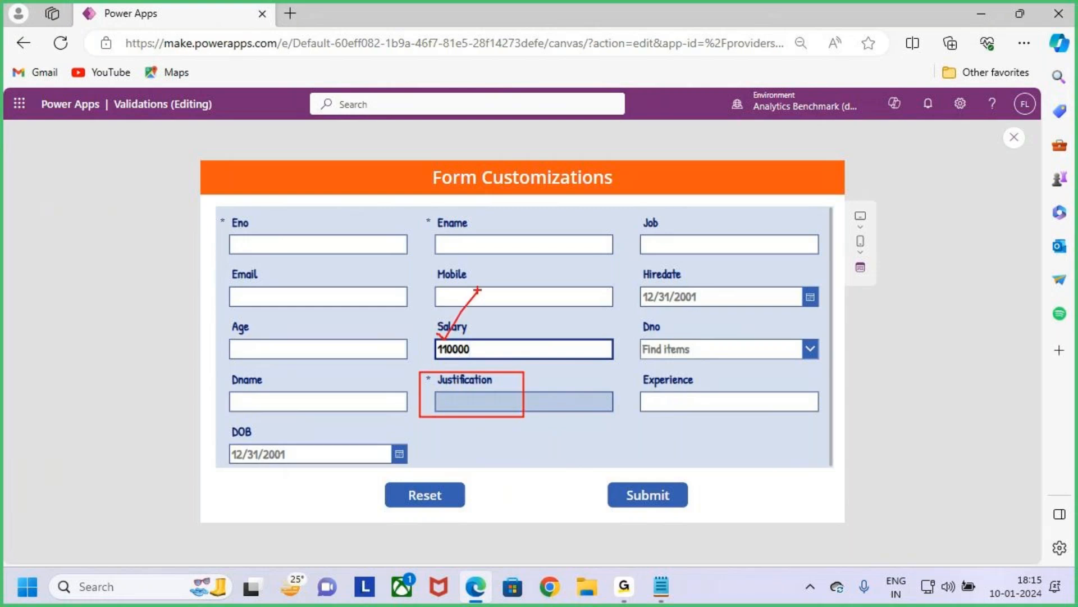
{"action": "key", "text": "Escape"}
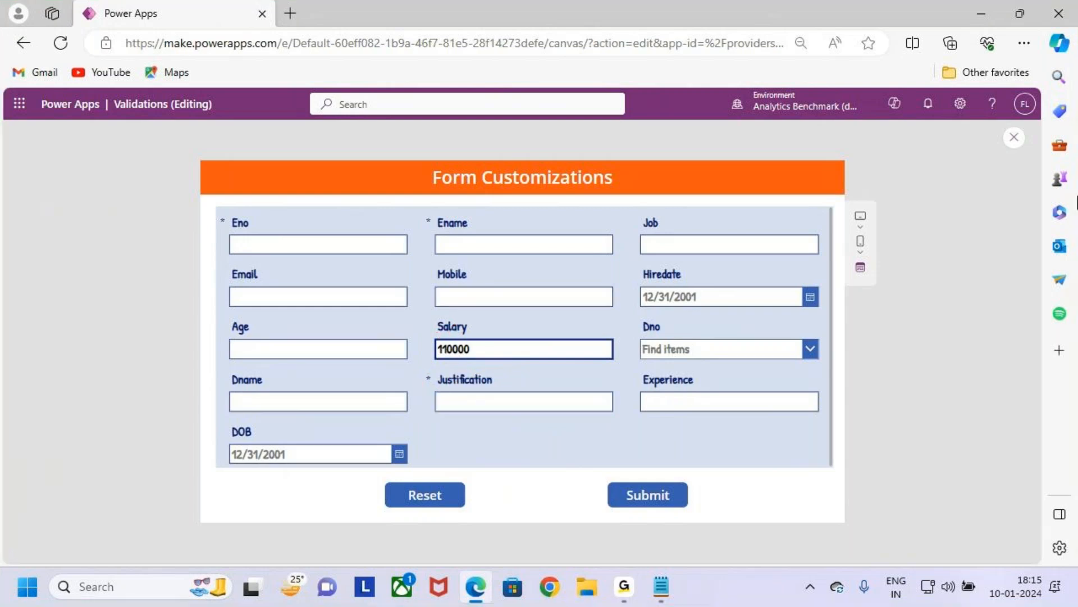
{"action": "left_click", "coordinate": [1010, 137]}
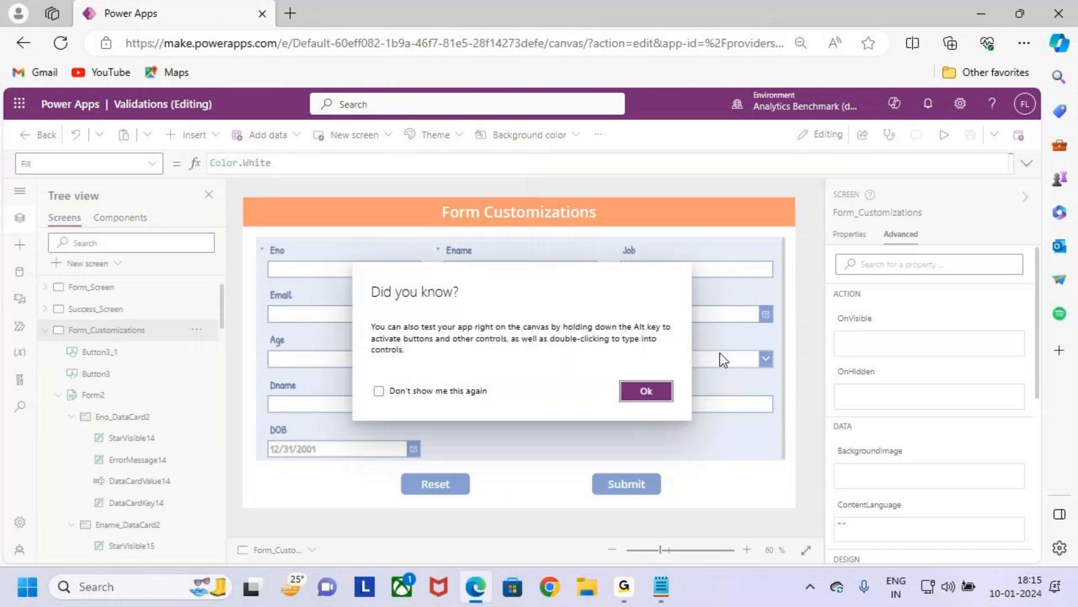
{"action": "left_click", "coordinate": [720, 353]}
Switch to the Form Customizations notes in Notepad and read the Visible requirement for the Justification field.
{"action": "left_click", "coordinate": [661, 587]}
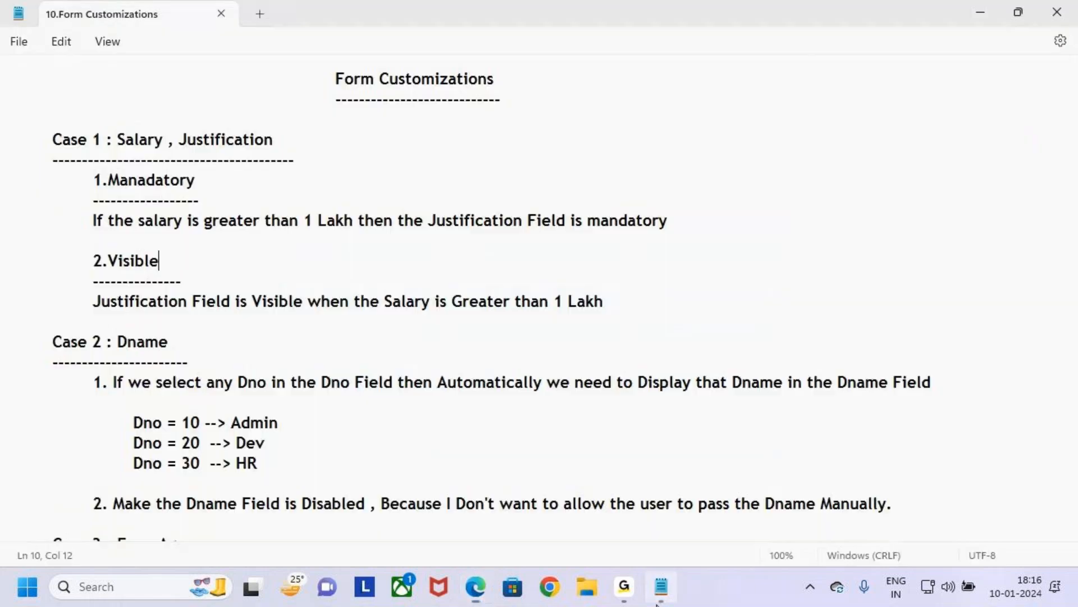
{"action": "left_click_drag", "start_coordinate": [91, 264], "coordinate": [187, 271]}
{"action": "left_click", "coordinate": [187, 273]}
{"action": "left_click_drag", "start_coordinate": [94, 265], "coordinate": [185, 264]}
{"action": "left_click", "coordinate": [93, 306]}
{"action": "left_click_drag", "start_coordinate": [94, 304], "coordinate": [652, 309]}
{"action": "left_click", "coordinate": [652, 308]}
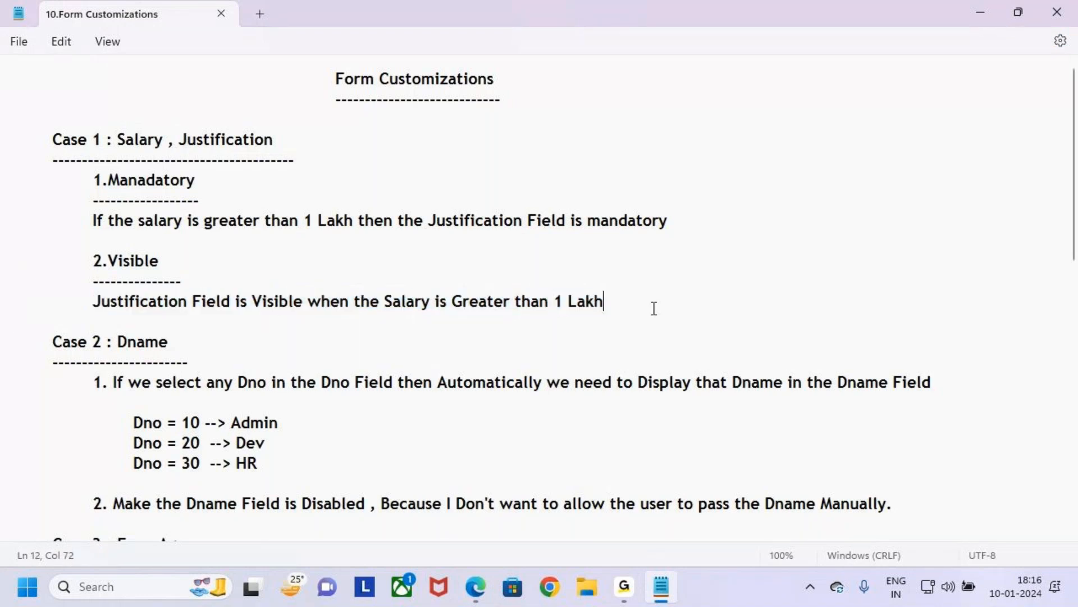
Return to Power Apps and preview the form to examine the Salary and Justification fields against the Visible requirement.
{"action": "left_click", "coordinate": [989, 17]}
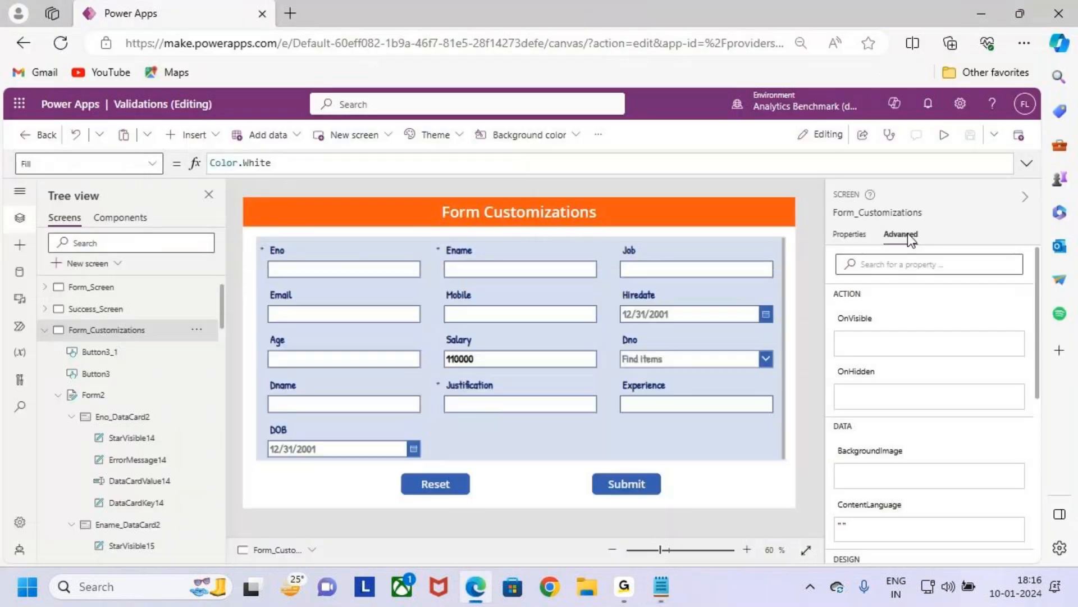
{"action": "left_click", "coordinate": [943, 137]}
{"action": "key", "text": "ctrl+2"}
{"action": "mouse_move", "coordinate": [424, 369]}
{"action": "left_mouse_down"}
{"action": "mouse_move", "coordinate": [438, 383]}
{"action": "mouse_move", "coordinate": [626, 420]}
{"action": "left_mouse_up"}
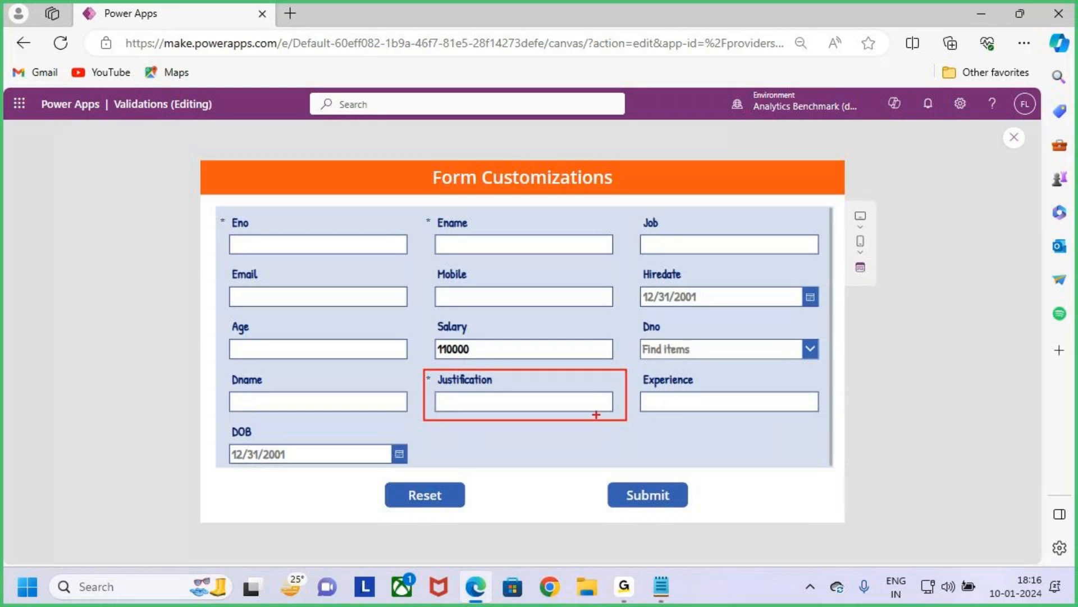
{"action": "left_click_drag", "start_coordinate": [492, 341], "coordinate": [515, 299]}
{"action": "left_click_drag", "start_coordinate": [654, 366], "coordinate": [619, 396]}
{"action": "mouse_move", "coordinate": [620, 395]}
{"action": "left_mouse_down"}
{"action": "mouse_move", "coordinate": [629, 384]}
{"action": "mouse_move", "coordinate": [635, 401]}
{"action": "left_mouse_up"}
{"action": "key", "text": "Escape"}
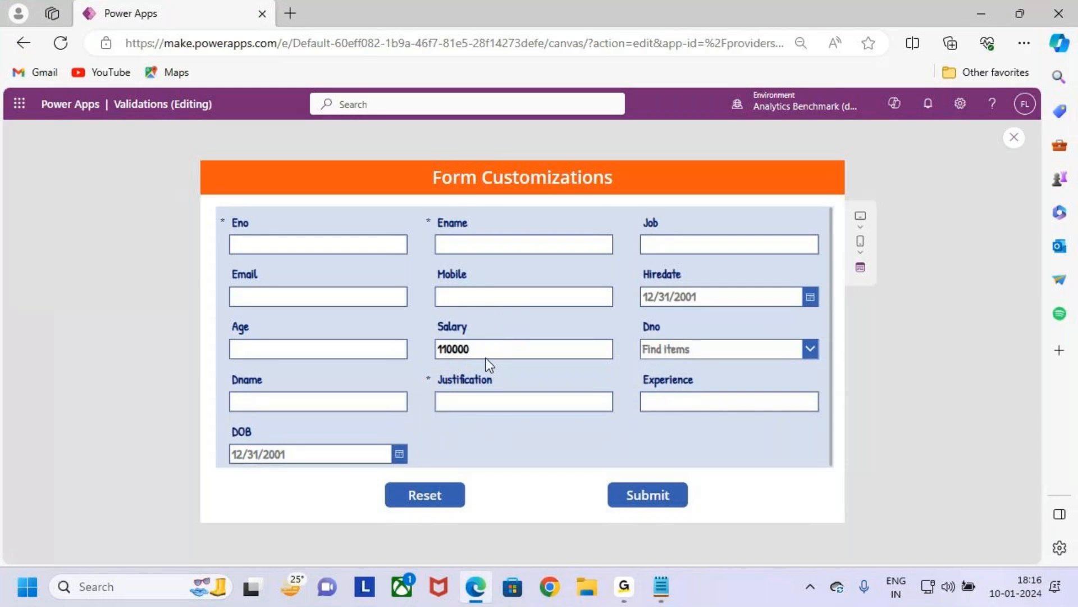
{"action": "key", "text": "ctrl+2"}
{"action": "left_click_drag", "start_coordinate": [434, 327], "coordinate": [541, 361]}
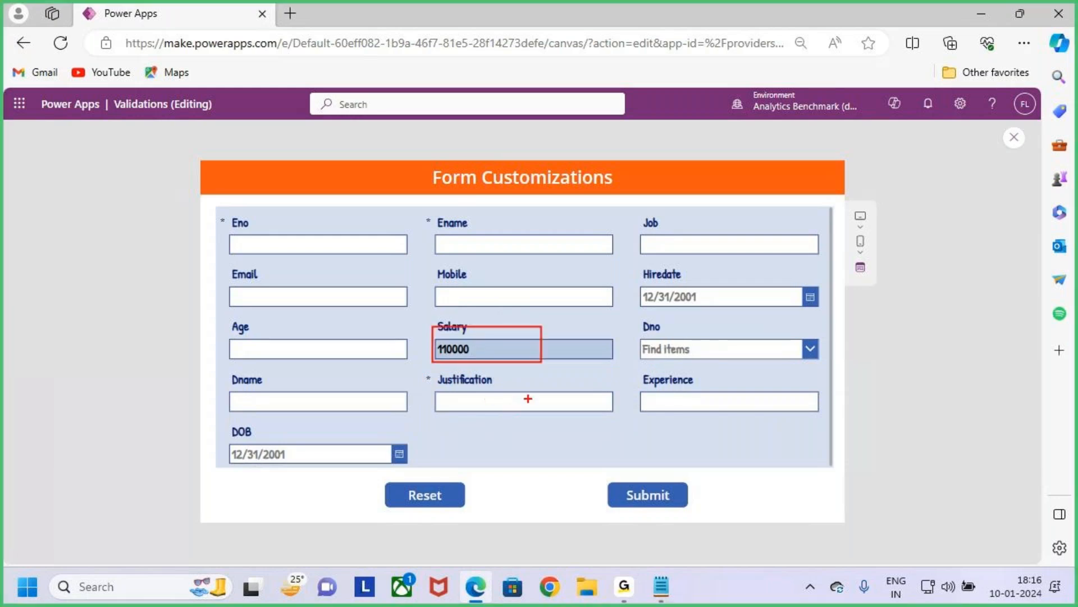
{"action": "left_click_drag", "start_coordinate": [426, 388], "coordinate": [449, 375]}
{"action": "key", "text": "Escape"}
Reread the Visible rule in Notepad, compare it with the Salary and Justification fields in the Power Apps preview, and close the preview.
{"action": "key", "text": "alt+Tab"}
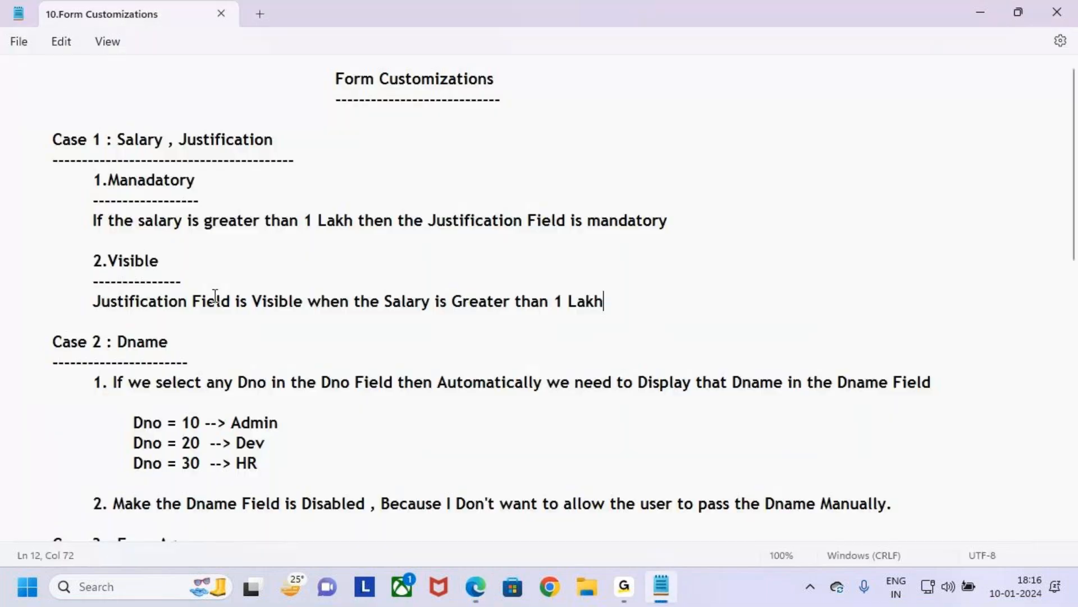
{"action": "left_click_drag", "start_coordinate": [90, 303], "coordinate": [635, 320]}
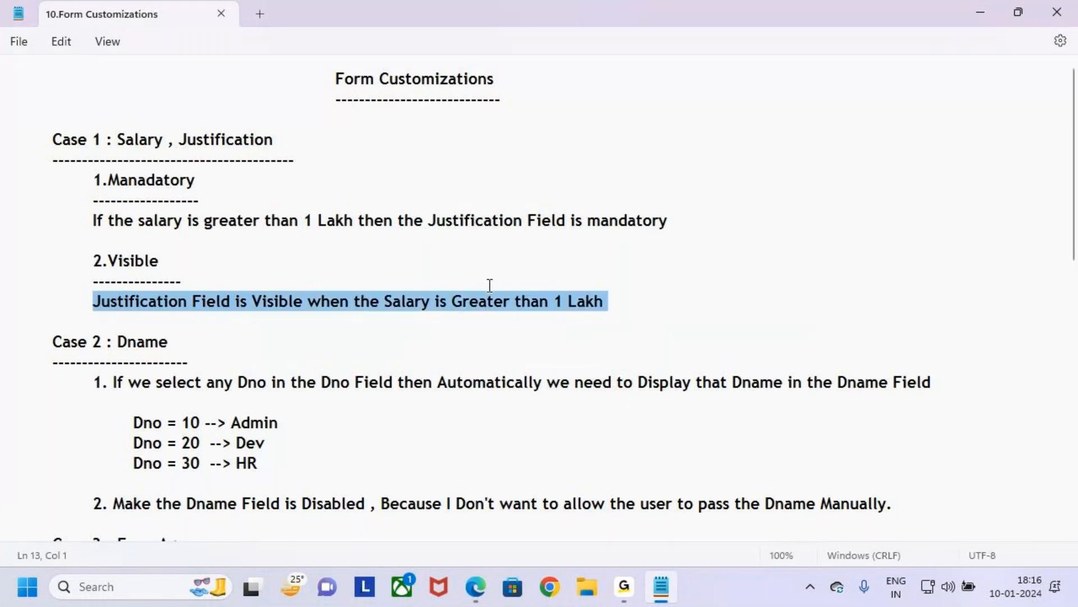
{"action": "key", "text": "alt+Tab"}
{"action": "mouse_move", "coordinate": [476, 349]}
{"action": "left_mouse_down"}
{"action": "mouse_move", "coordinate": [419, 349]}
{"action": "mouse_move", "coordinate": [468, 394]}
{"action": "mouse_move", "coordinate": [632, 425]}
{"action": "left_mouse_up"}
{"action": "key", "text": "ctrl+2"}
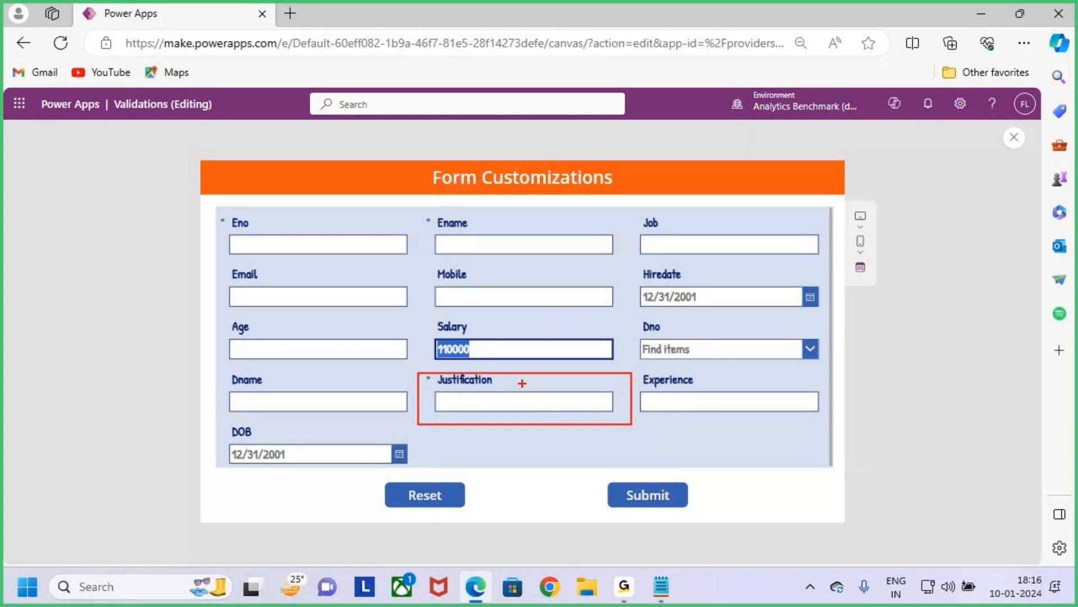
{"action": "left_click_drag", "start_coordinate": [565, 331], "coordinate": [562, 385]}
{"action": "left_click_drag", "start_coordinate": [566, 331], "coordinate": [566, 371]}
{"action": "mouse_move", "coordinate": [552, 365]}
{"action": "left_mouse_down"}
{"action": "mouse_move", "coordinate": [569, 375]}
{"action": "mouse_move", "coordinate": [562, 385]}
{"action": "left_mouse_up"}
{"action": "mouse_move", "coordinate": [429, 391]}
{"action": "left_mouse_down"}
{"action": "mouse_move", "coordinate": [431, 375]}
{"action": "mouse_move", "coordinate": [424, 392]}
{"action": "left_mouse_up"}
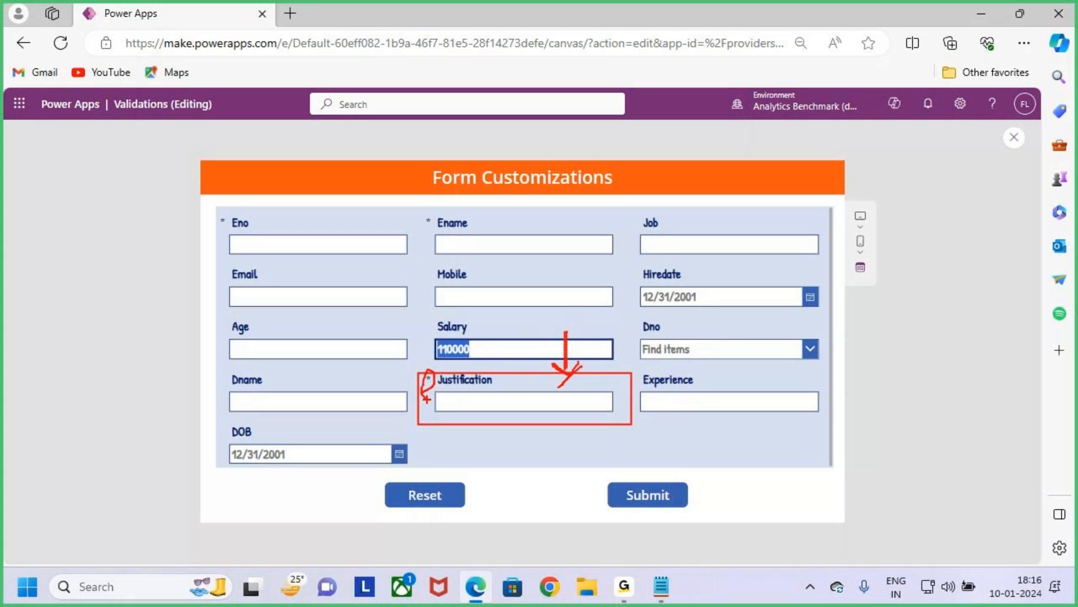
{"action": "mouse_move", "coordinate": [439, 348]}
{"action": "left_mouse_down"}
{"action": "mouse_move", "coordinate": [437, 379]}
{"action": "mouse_move", "coordinate": [464, 368]}
{"action": "left_mouse_up"}
{"action": "key", "text": "Escape"}
{"action": "key", "text": "ctrl+2"}
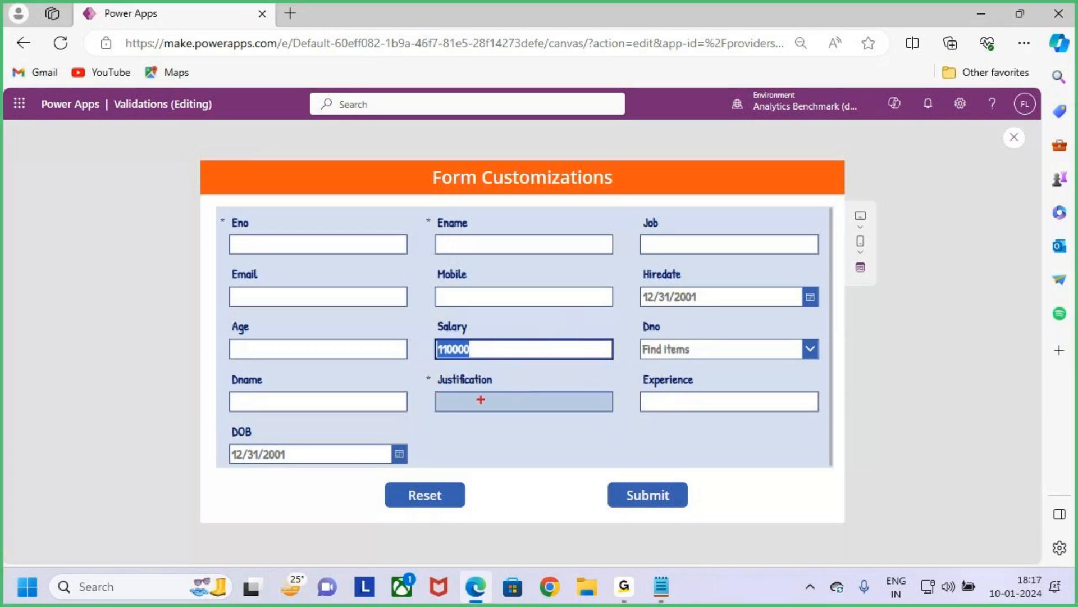
{"action": "mouse_move", "coordinate": [414, 369]}
{"action": "left_mouse_down"}
{"action": "mouse_move", "coordinate": [481, 397]}
{"action": "mouse_move", "coordinate": [630, 419]}
{"action": "mouse_move", "coordinate": [642, 386]}
{"action": "mouse_move", "coordinate": [664, 373]}
{"action": "left_mouse_up"}
{"action": "left_click_drag", "start_coordinate": [482, 343], "coordinate": [507, 324]}
{"action": "key", "text": "Escape"}
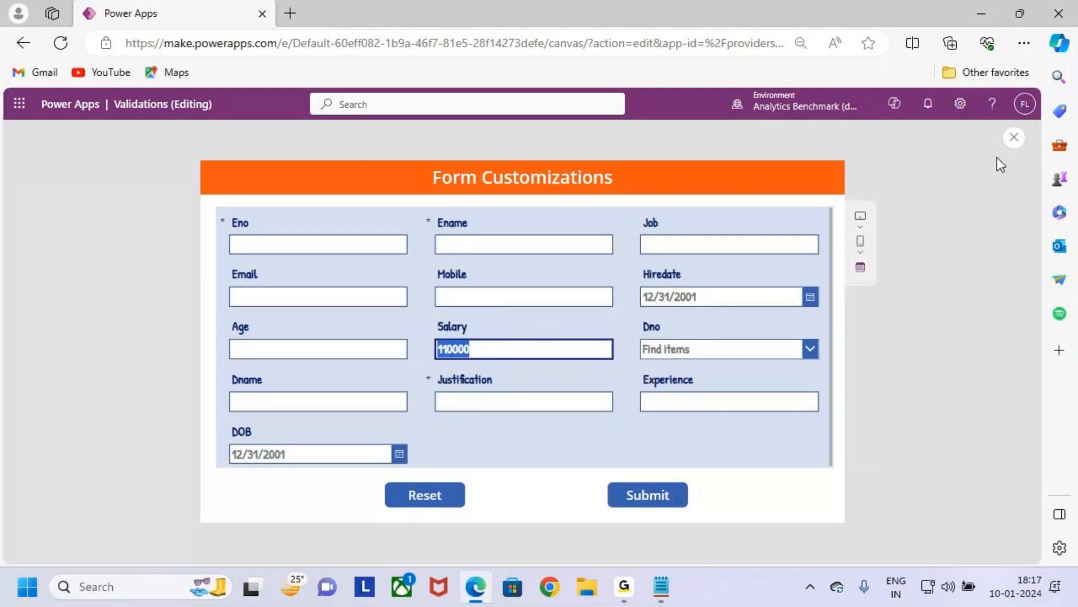
{"action": "left_click", "coordinate": [1017, 139]}
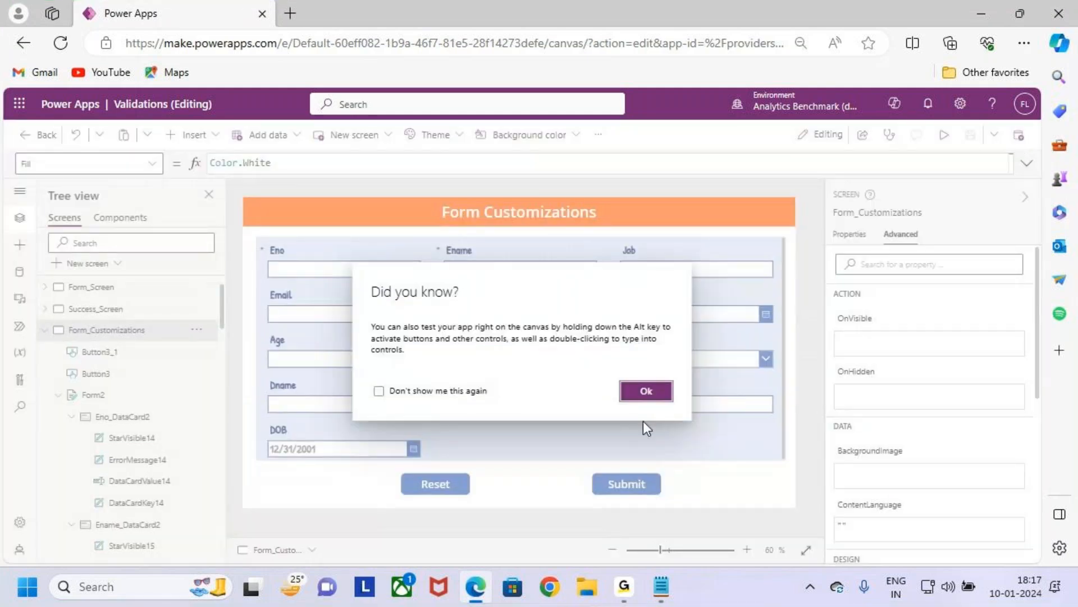
{"action": "left_click", "coordinate": [644, 390]}
Set the Justification card's Visible property to If(Value(DataCardValue20.Text)>100000,true,false) and save the app.
{"action": "left_click", "coordinate": [511, 381]}
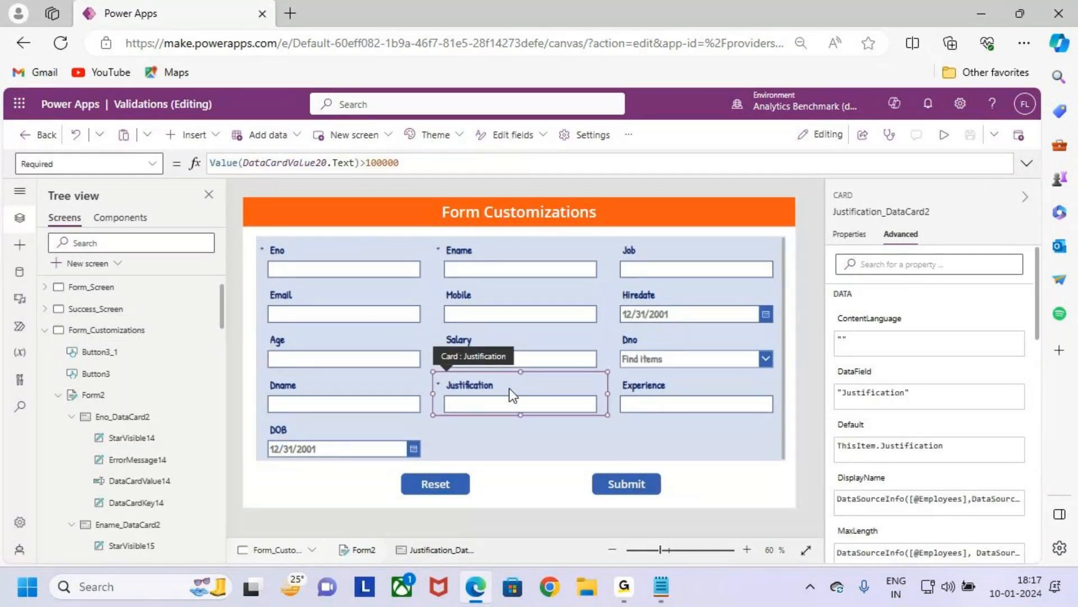
{"action": "left_click", "coordinate": [154, 164]}
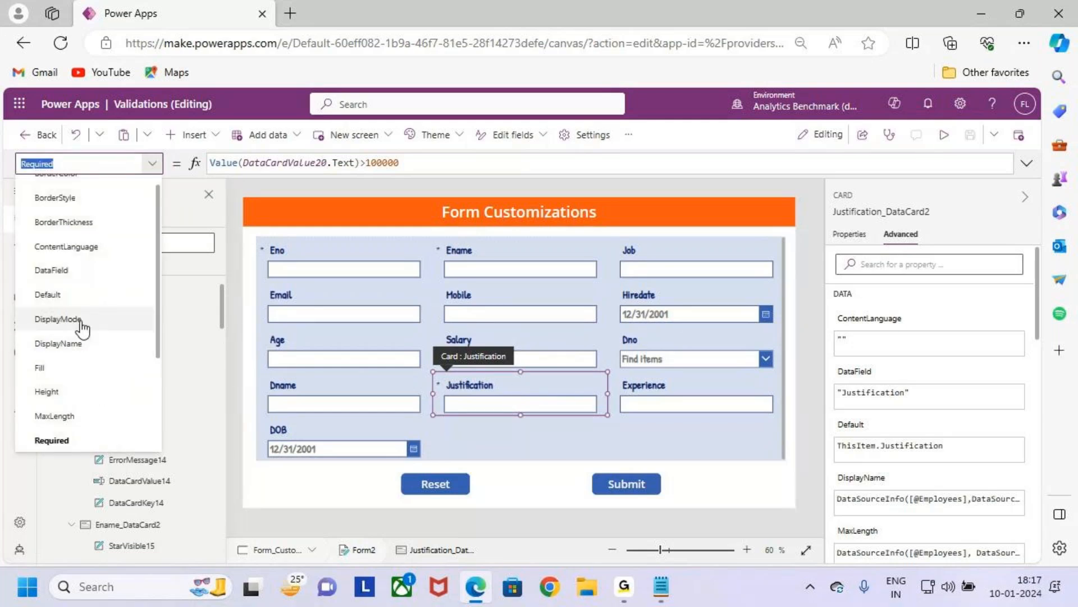
{"action": "left_click", "coordinate": [58, 319]}
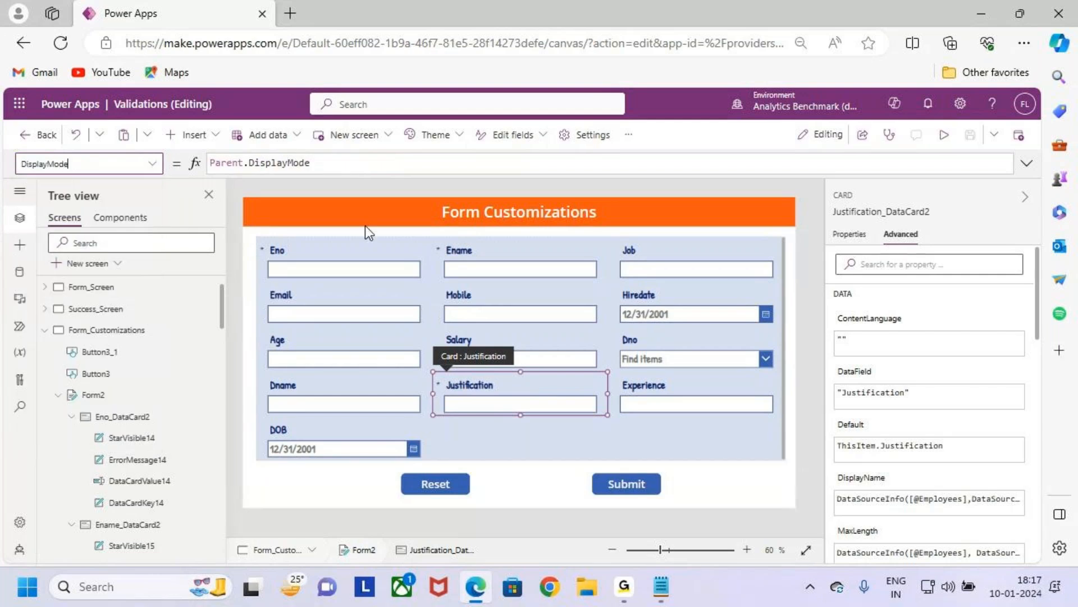
{"action": "left_click", "coordinate": [152, 166]}
{"action": "scroll", "coordinate": [88, 370], "scroll_direction": "down", "scroll_amount": 3}
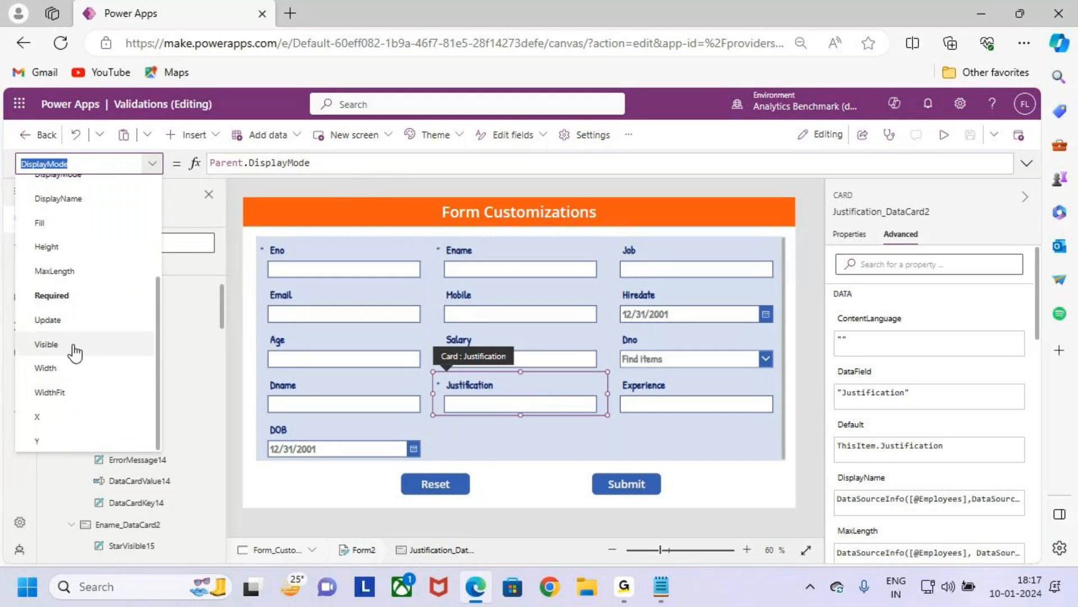
{"action": "left_click", "coordinate": [74, 353]}
{"action": "left_click", "coordinate": [269, 167]}
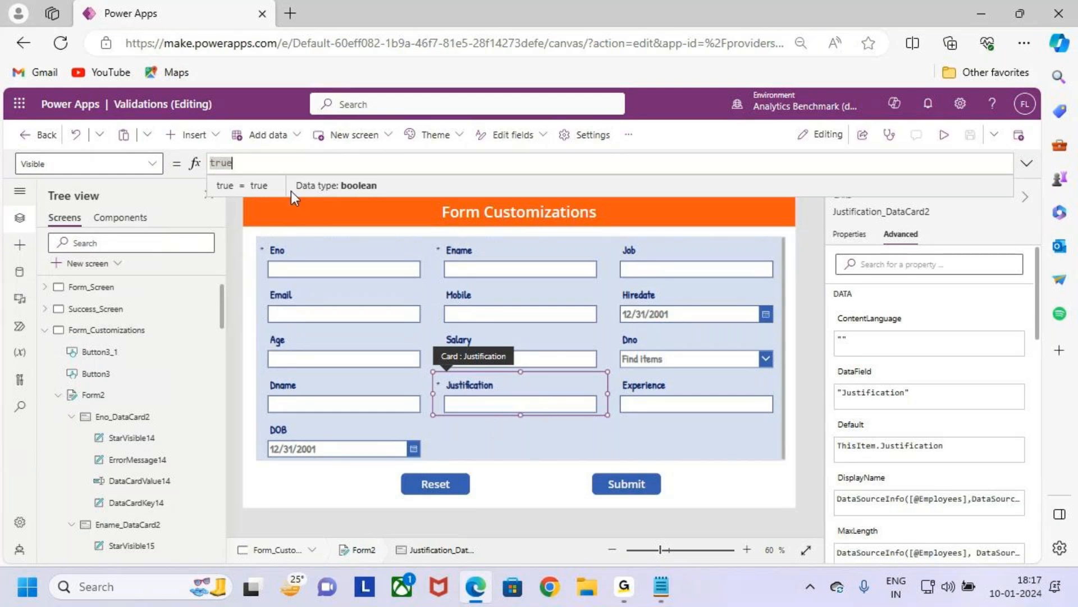
{"action": "key", "text": "BackSpace"}
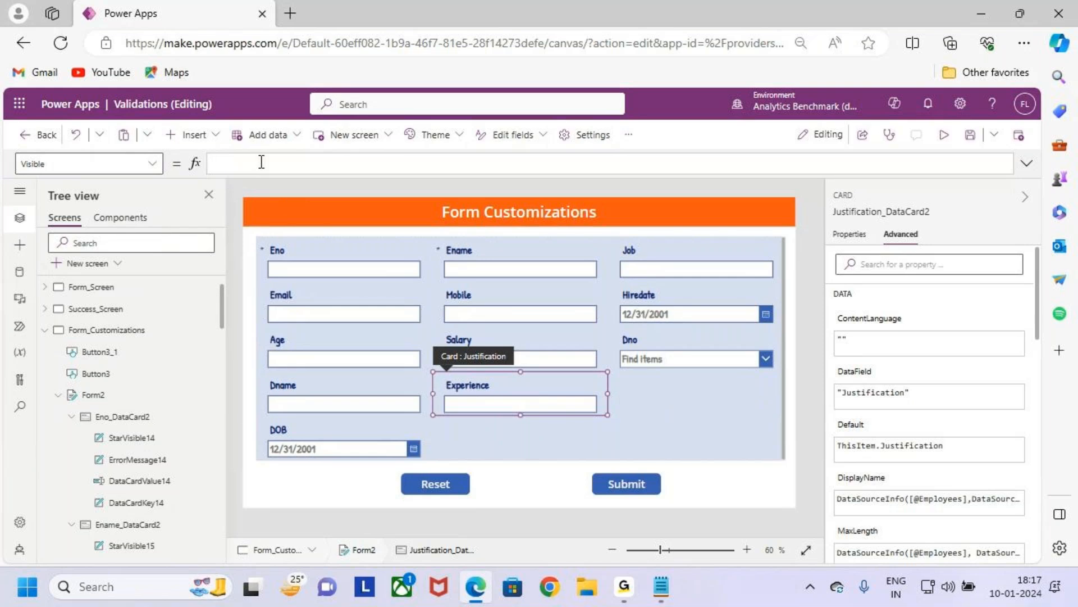
{"action": "type", "text": "r"}
{"action": "key", "text": "BackSpace"}
{"action": "type", "text": "If("}
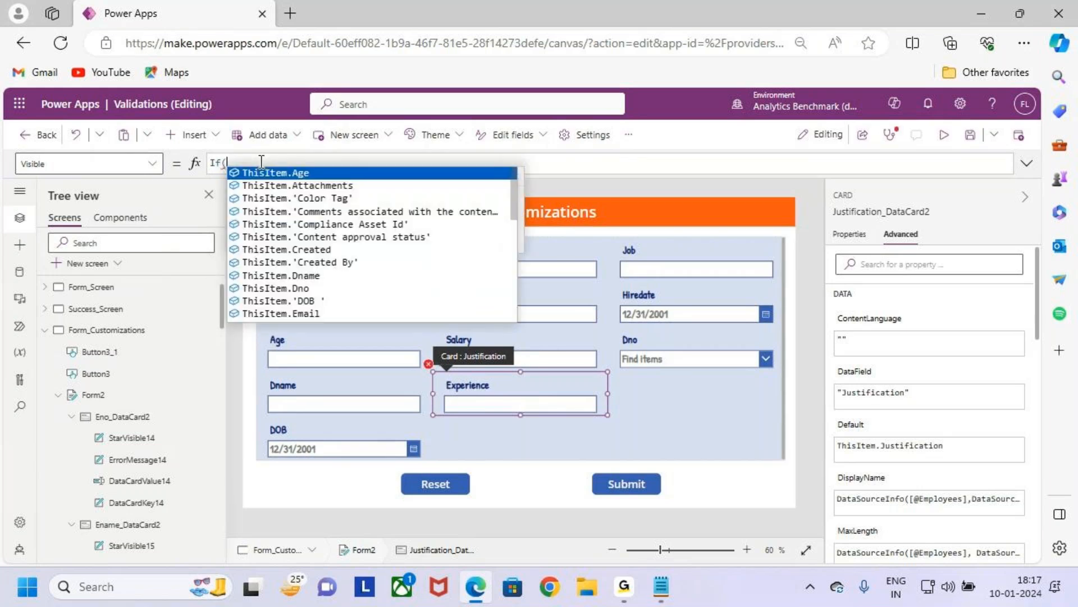
{"action": "type", "text": "value"}
{"action": "key", "text": "Tab"}
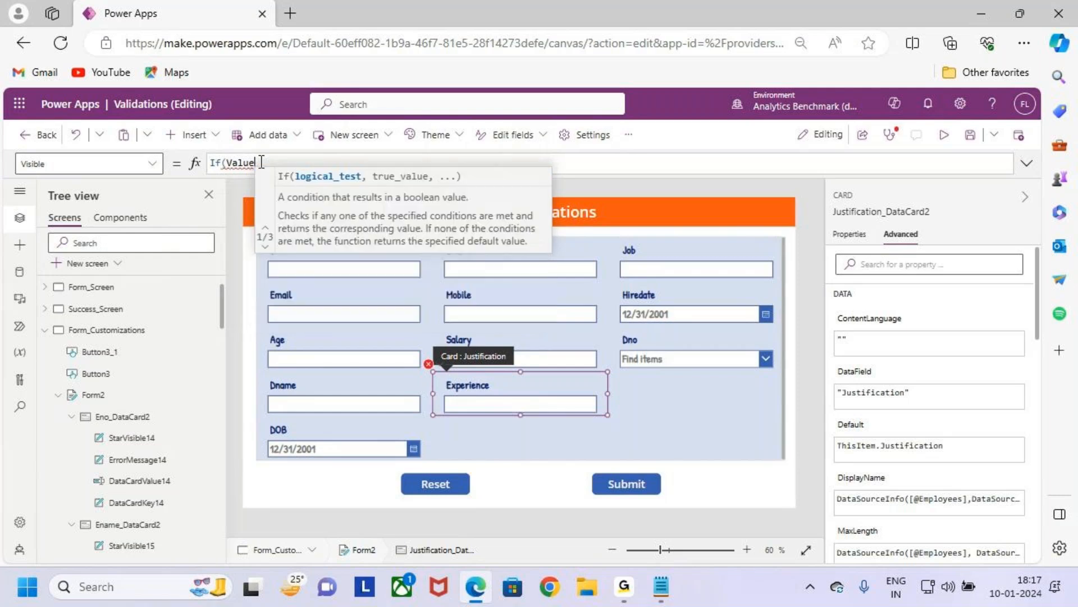
{"action": "type", "text": "("}
{"action": "type", "text": "DataCardValue20"}
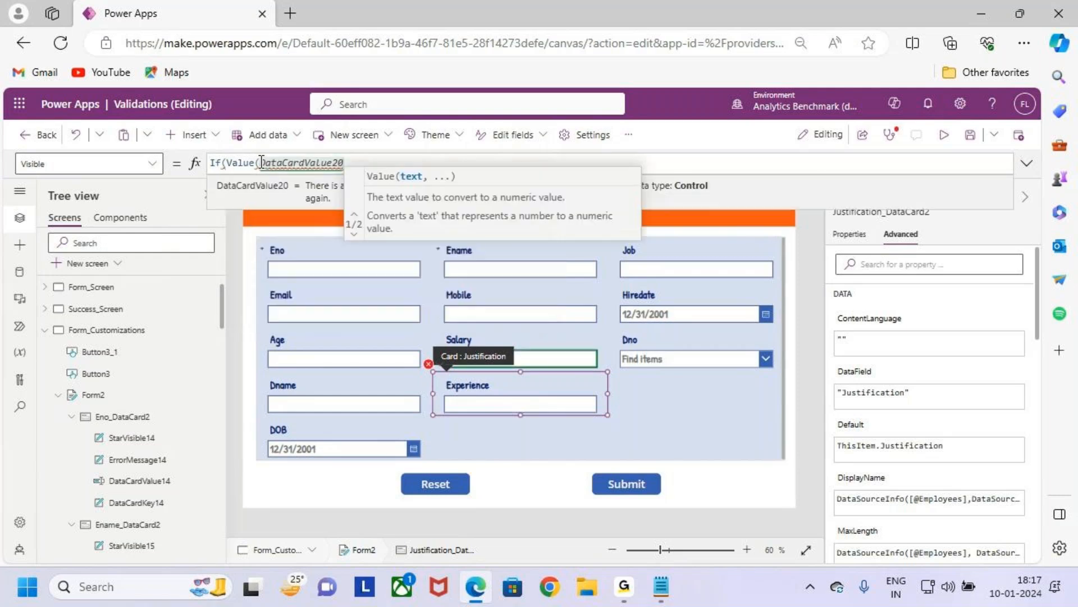
{"action": "type", "text": ".text"}
{"action": "key", "text": "Tab"}
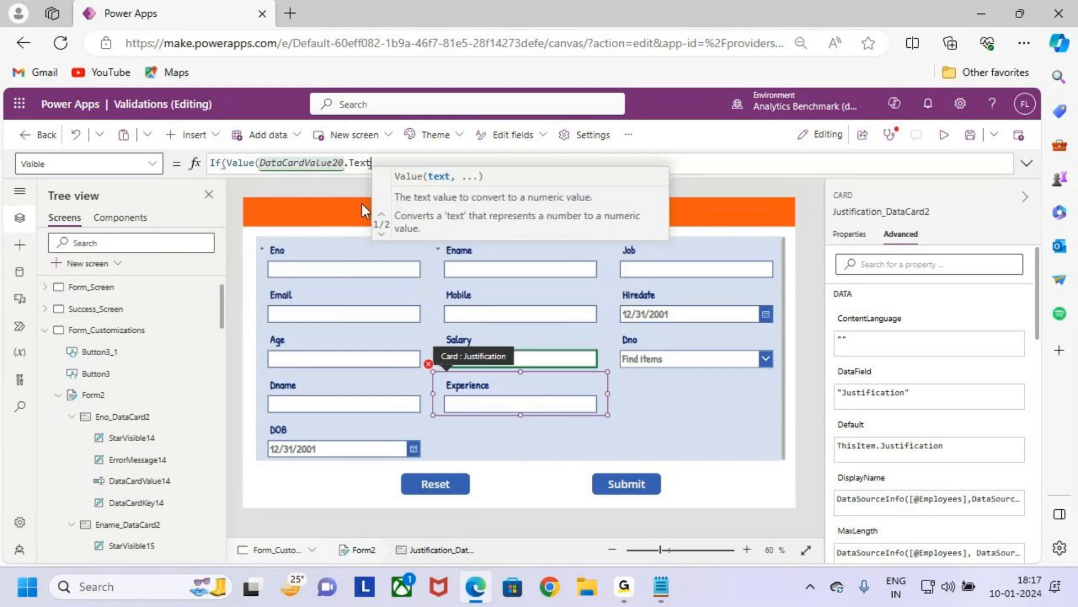
{"action": "type", "text": ")>100000,true"}
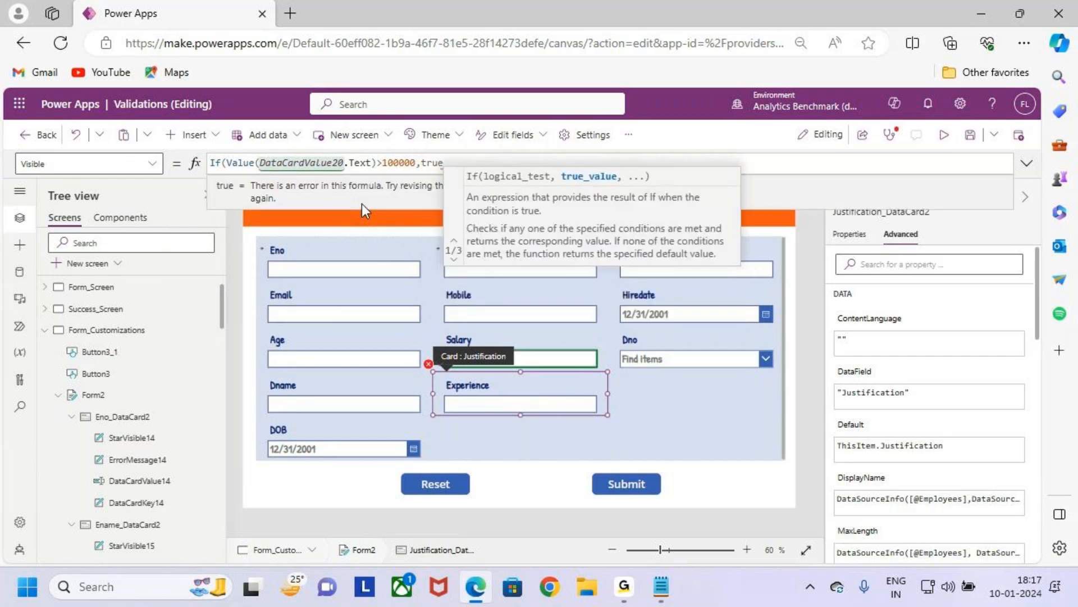
{"action": "type", "text": ",false"}
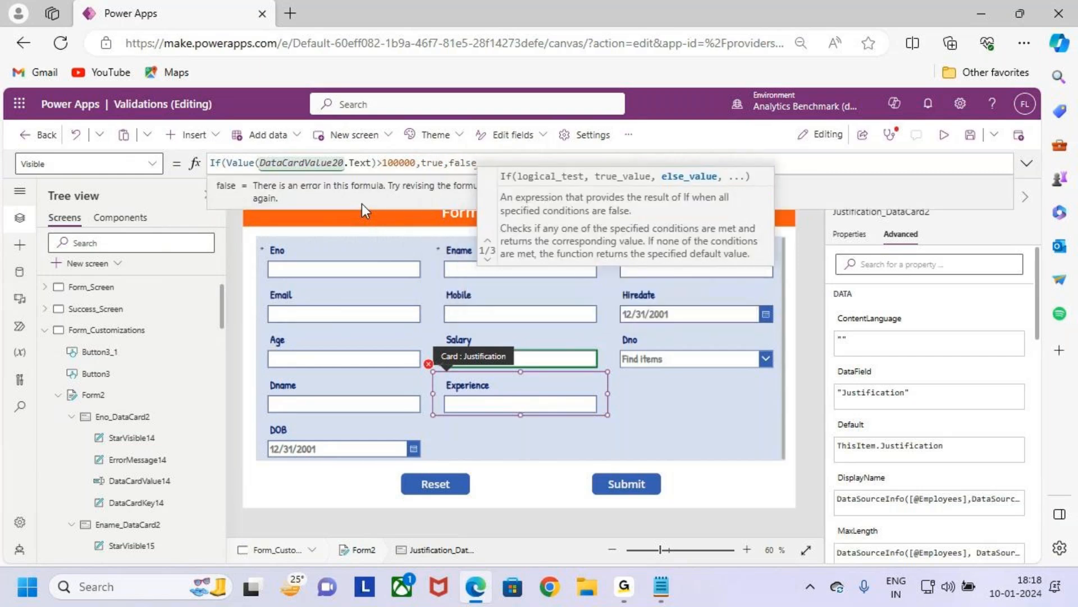
{"action": "type", "text": ")"}
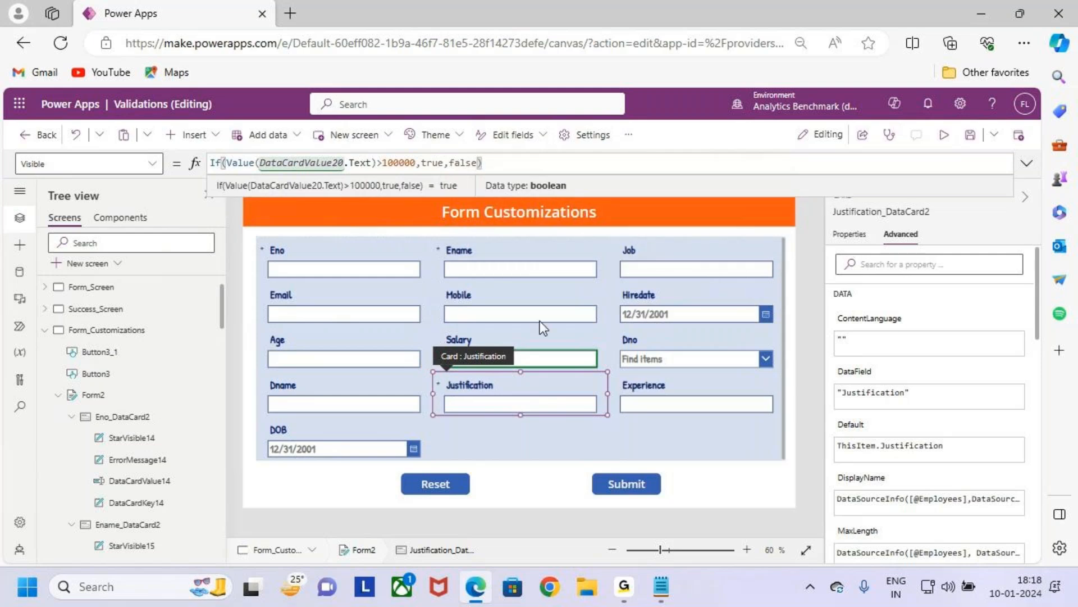
{"action": "mouse_move", "coordinate": [258, 154]}
{"action": "left_mouse_down"}
{"action": "mouse_move", "coordinate": [405, 170]}
{"action": "mouse_move", "coordinate": [477, 134]}
{"action": "left_mouse_up"}
{"action": "key", "text": "Escape"}
{"action": "left_click", "coordinate": [1027, 184]}
{"action": "left_click", "coordinate": [972, 138]}
Preview the form and check whether the Justification field shows as required with a Salary of 110000.
{"action": "left_click", "coordinate": [949, 139]}
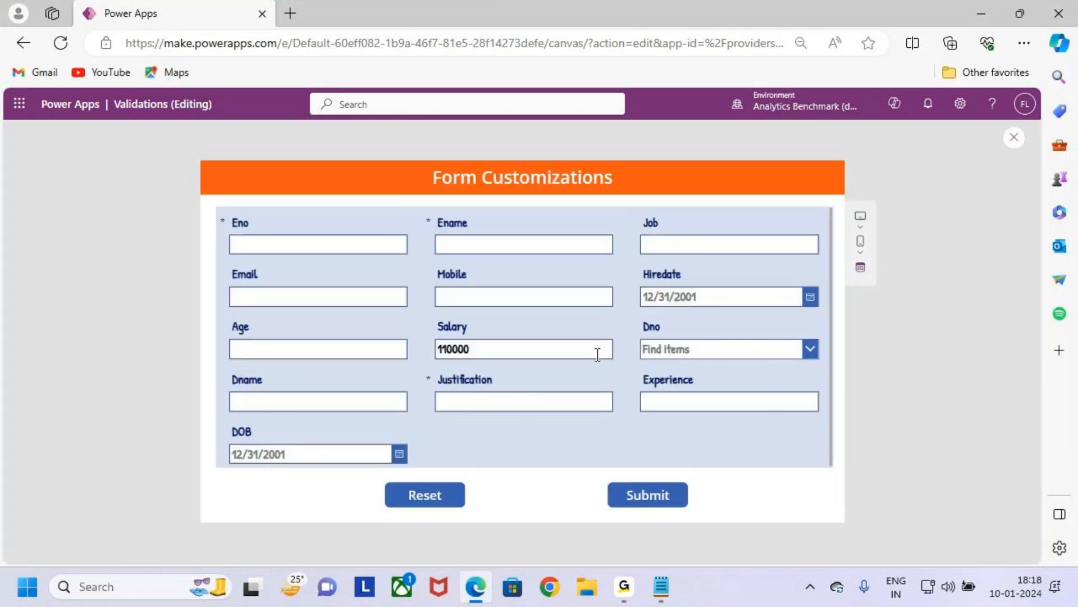
{"action": "key", "text": "ctrl+2"}
{"action": "left_click_drag", "start_coordinate": [421, 331], "coordinate": [562, 366]}
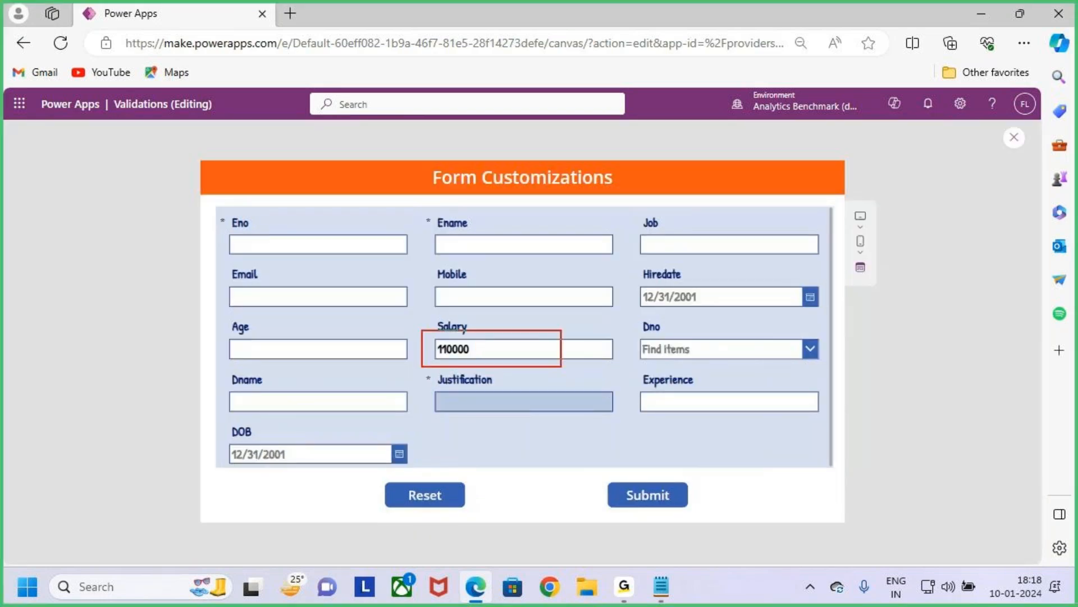
{"action": "left_click_drag", "start_coordinate": [438, 414], "coordinate": [484, 391]}
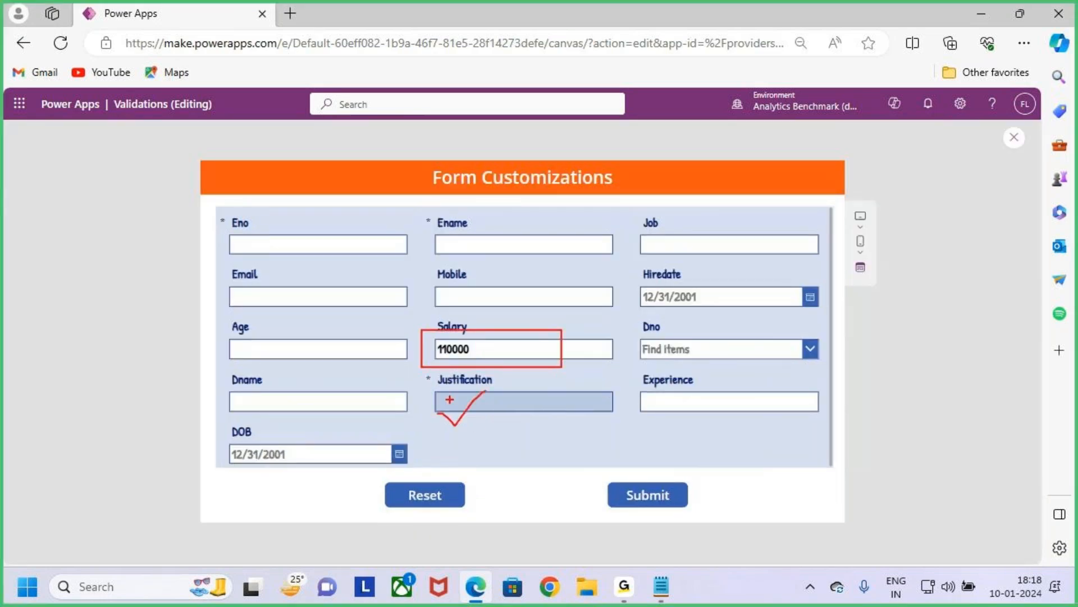
{"action": "left_click_drag", "start_coordinate": [431, 370], "coordinate": [636, 422]}
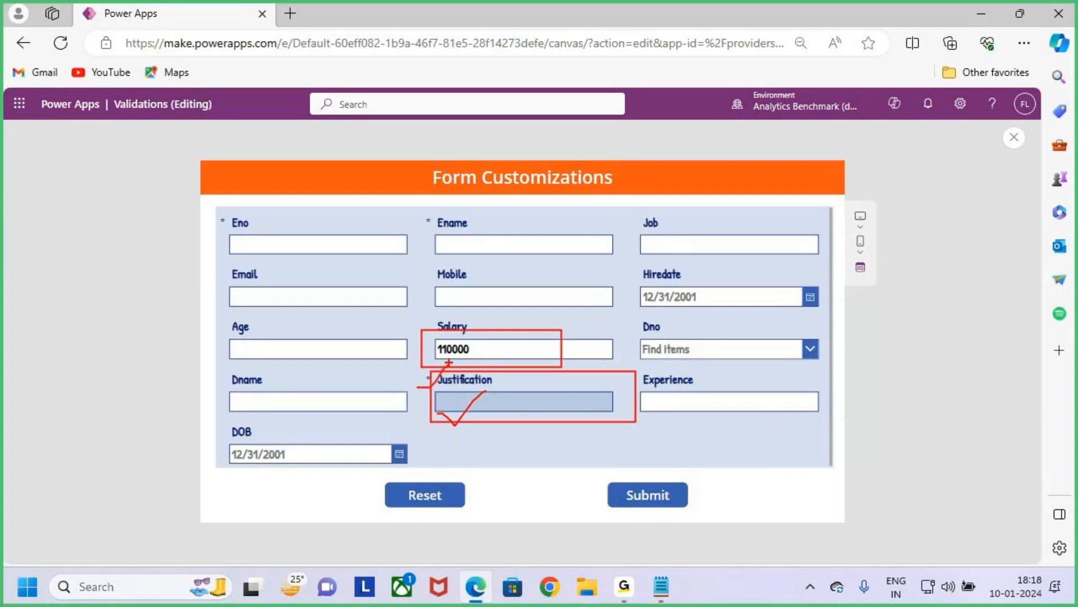
{"action": "key", "text": "Escape"}
Set Salary to 90000 in the preview and check whether the Justification field is hidden.
{"action": "left_click_drag", "start_coordinate": [448, 349], "coordinate": [429, 351]}
{"action": "type", "text": "9"}
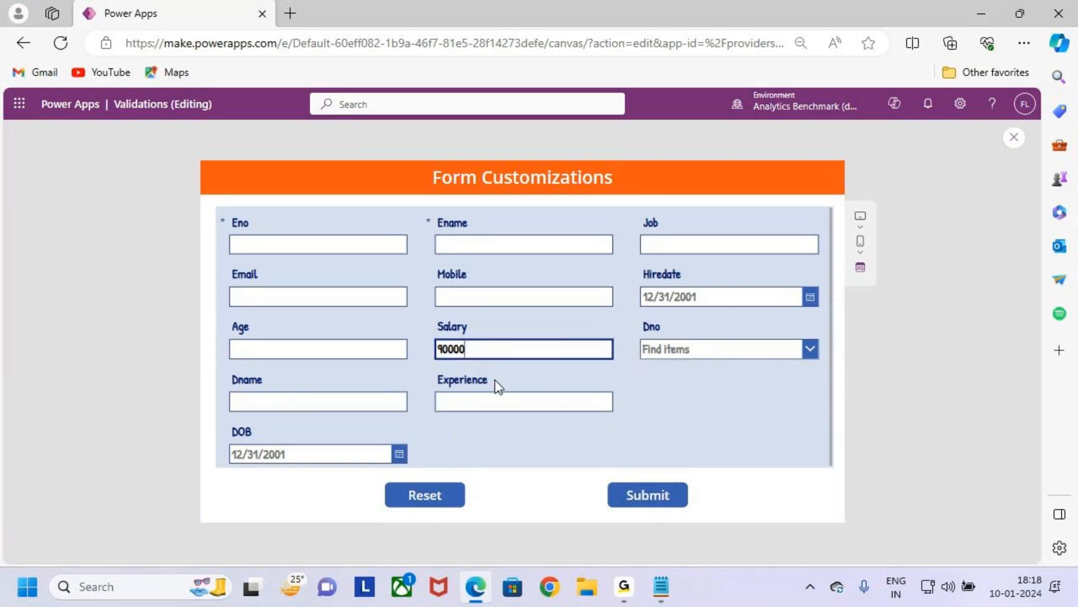
{"action": "key", "text": "ctrl+2"}
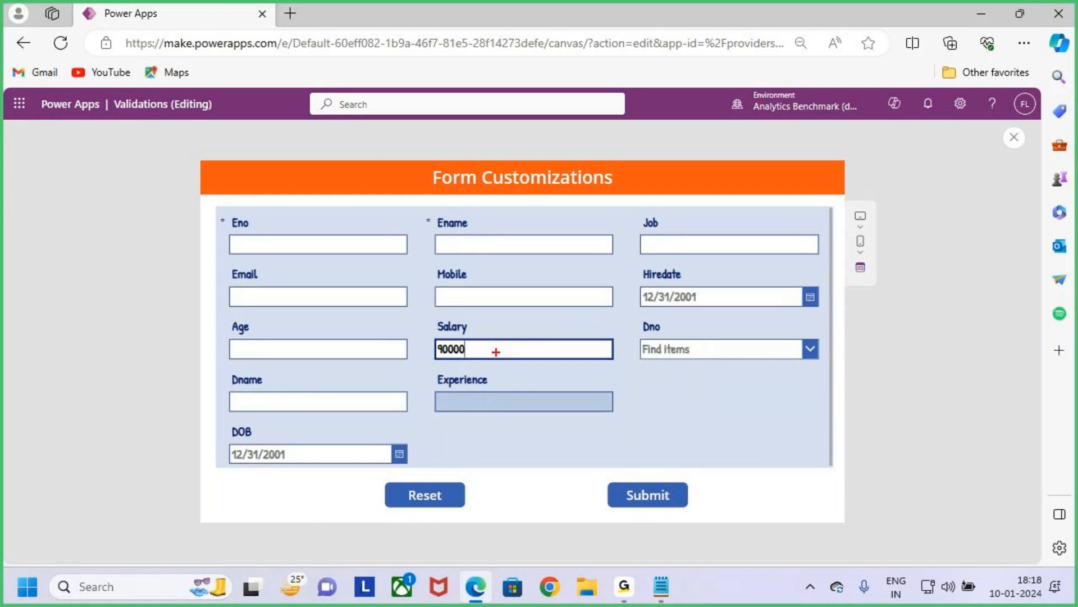
{"action": "key", "text": "Escape"}
Set Salary to 1000001 in the preview and check the Justification field and its required marker.
{"action": "key", "text": "Left"}
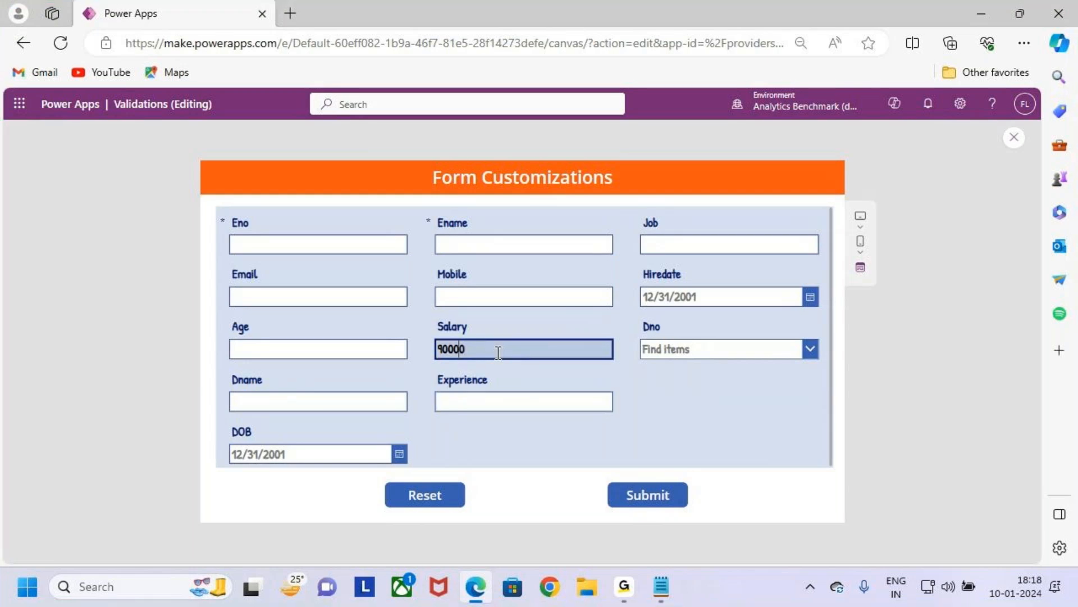
{"action": "left_click", "coordinate": [497, 352]}
{"action": "type", "text": "01"}
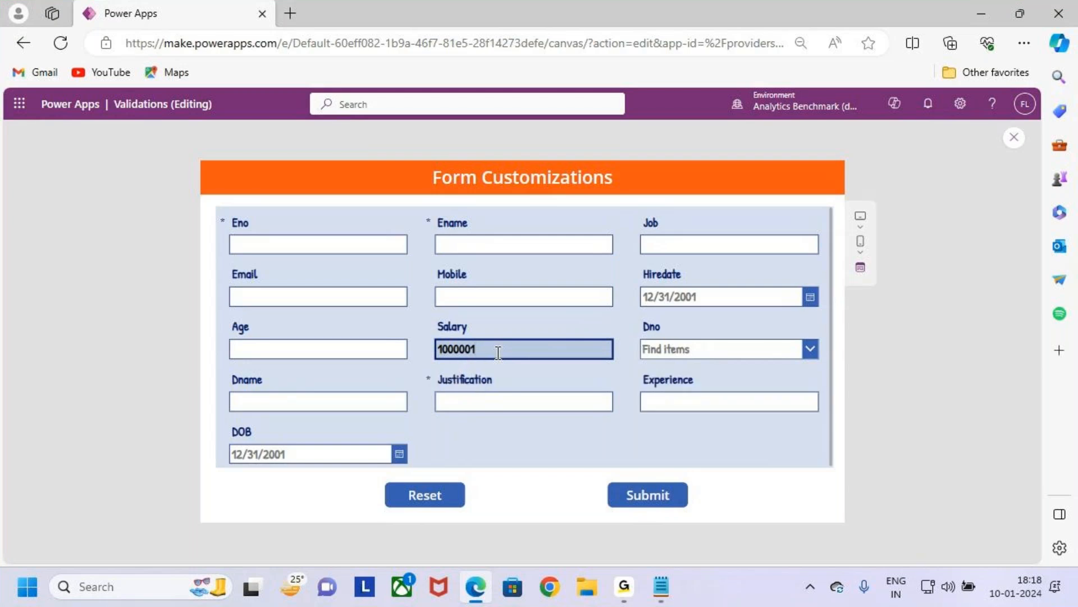
{"action": "key", "text": "ctrl+2"}
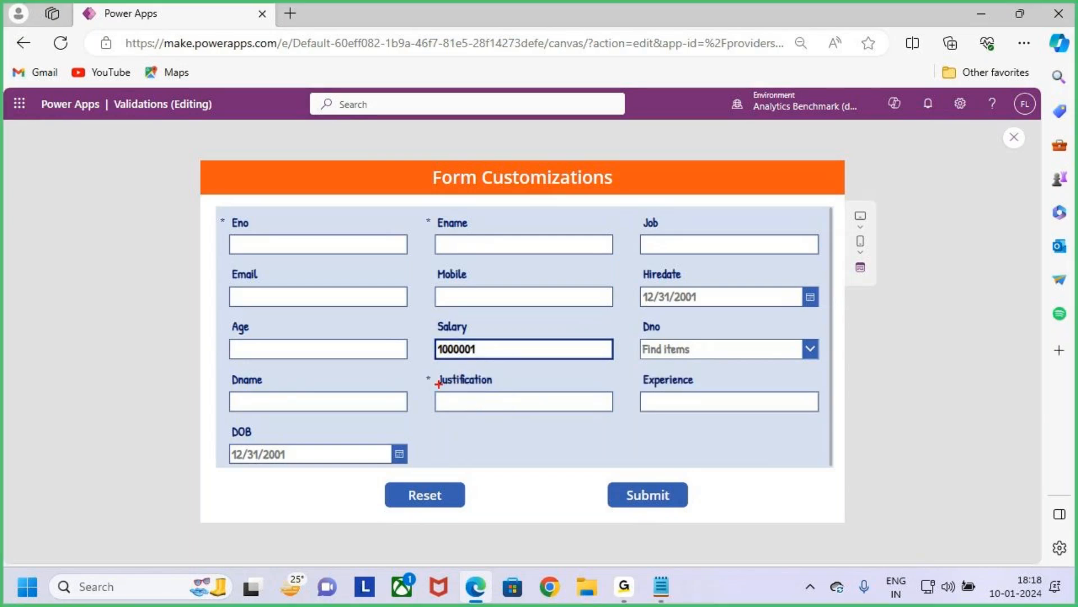
{"action": "left_click_drag", "start_coordinate": [416, 369], "coordinate": [637, 421]}
{"action": "mouse_move", "coordinate": [430, 390]}
{"action": "left_mouse_down"}
{"action": "mouse_move", "coordinate": [440, 372]}
{"action": "mouse_move", "coordinate": [425, 386]}
{"action": "left_mouse_up"}
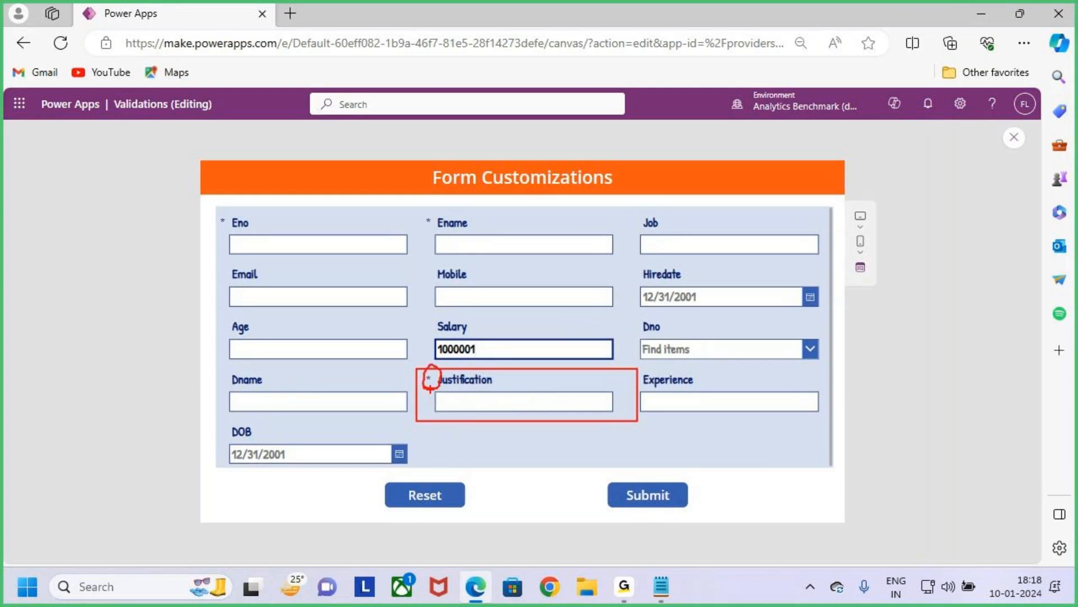
{"action": "key", "text": "Escape"}
Reduce Salary to 10000 in the preview and check the visibility of the Justification field again.
{"action": "left_click", "coordinate": [524, 346]}
{"action": "key", "text": "BackSpace"}
{"action": "key", "text": "BackSpace"}
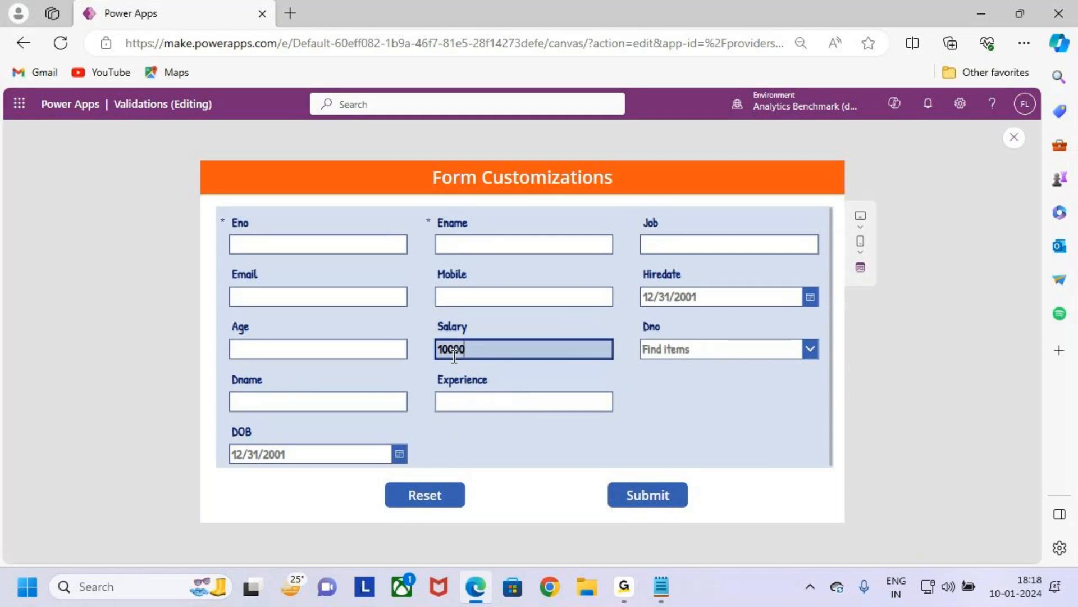
{"action": "left_click_drag", "start_coordinate": [474, 350], "coordinate": [413, 356]}
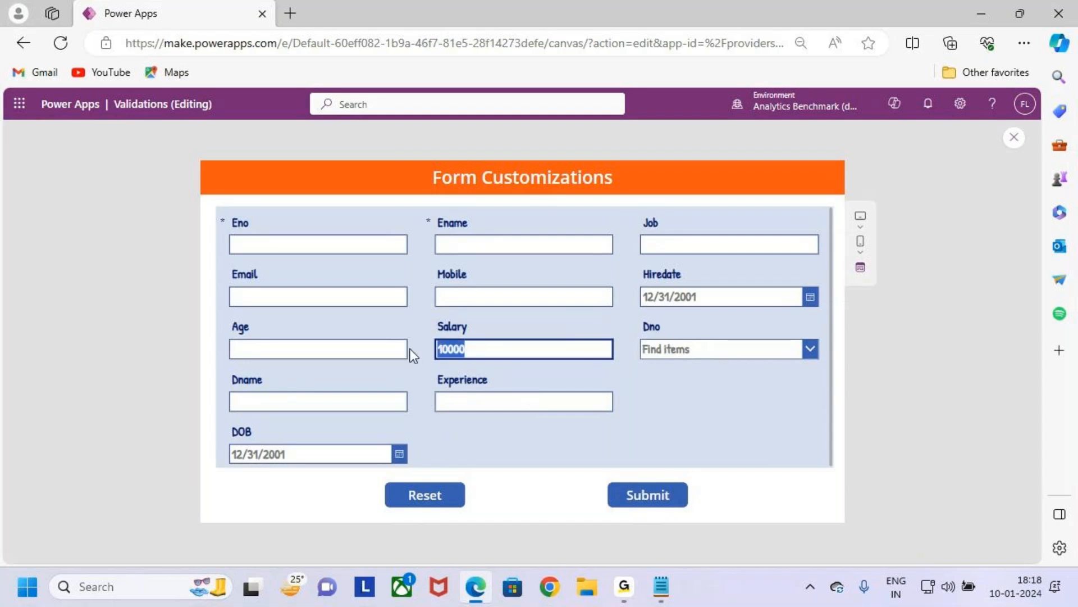
{"action": "key", "text": "ctrl+2"}
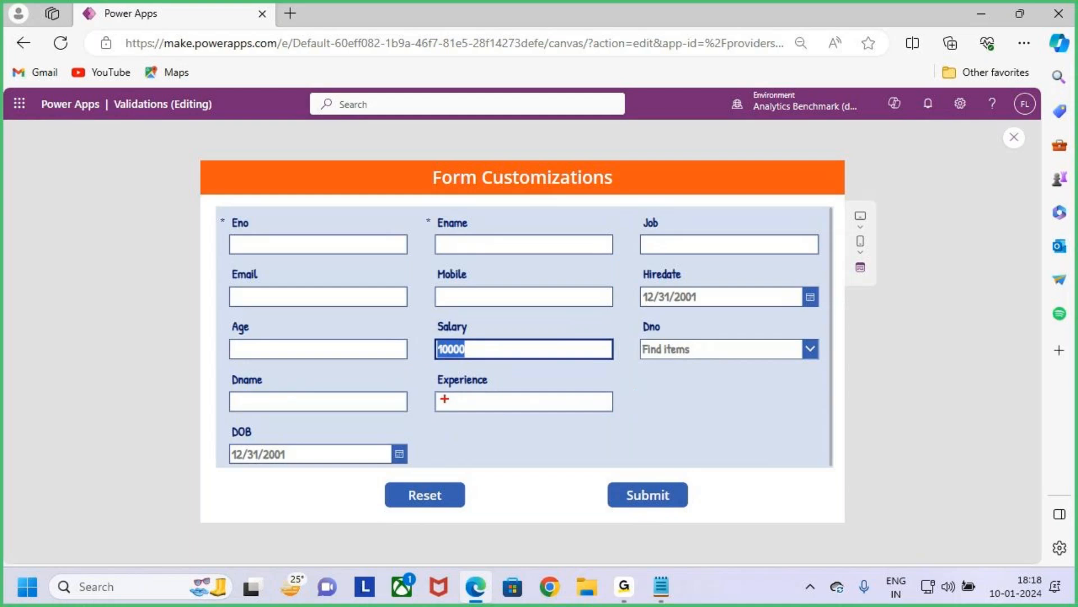
{"action": "key", "text": "Escape"}
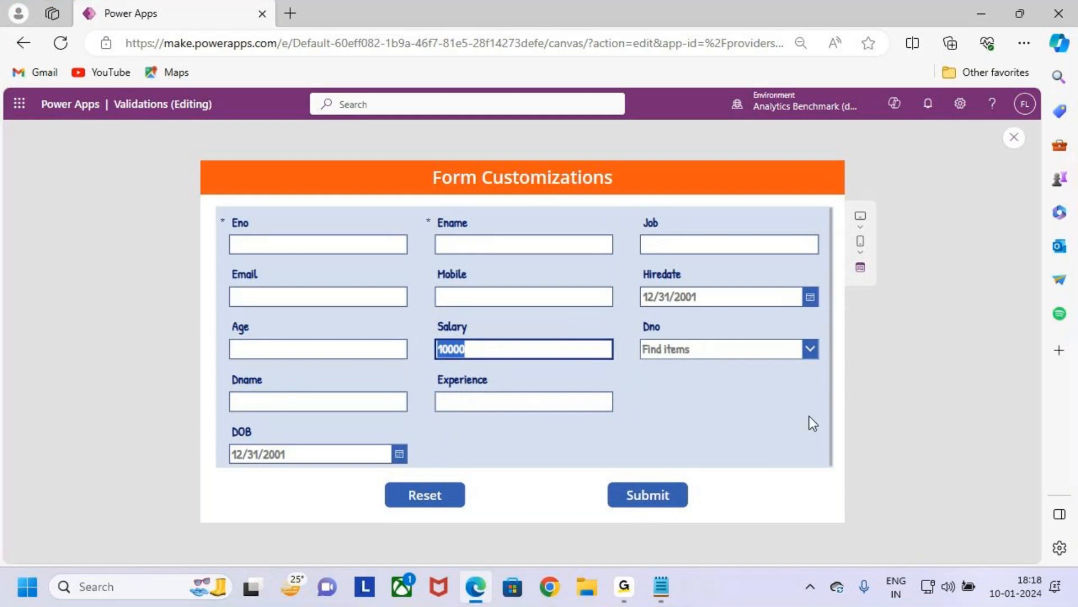
Close the preview and switch to Notepad to reread the Case 1 Salary and Justification requirements.
{"action": "left_click", "coordinate": [1021, 140]}
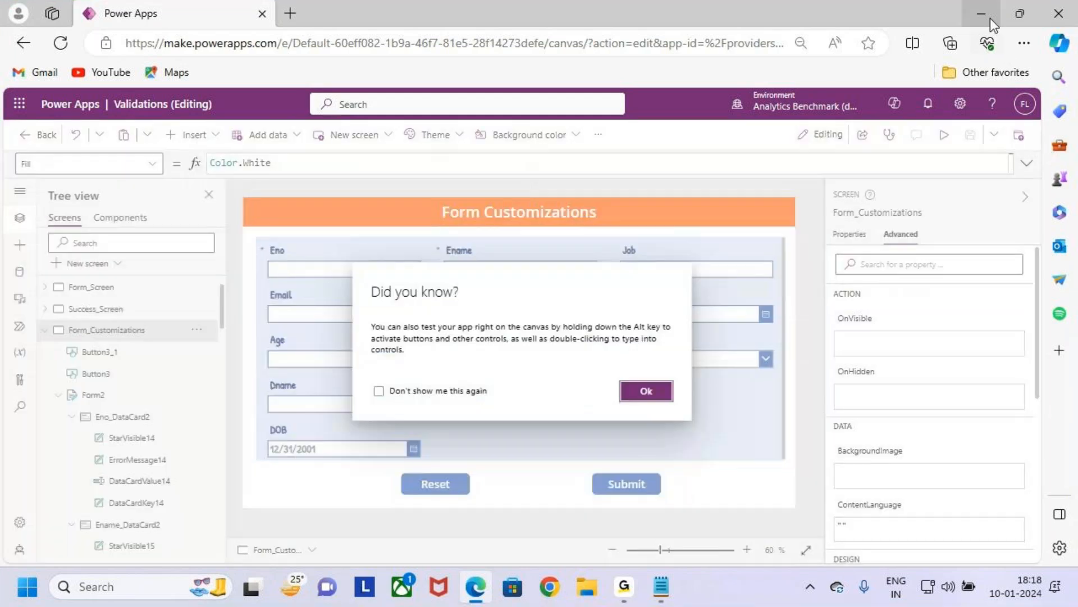
{"action": "left_click", "coordinate": [981, 13]}
{"action": "left_click", "coordinate": [178, 329]}
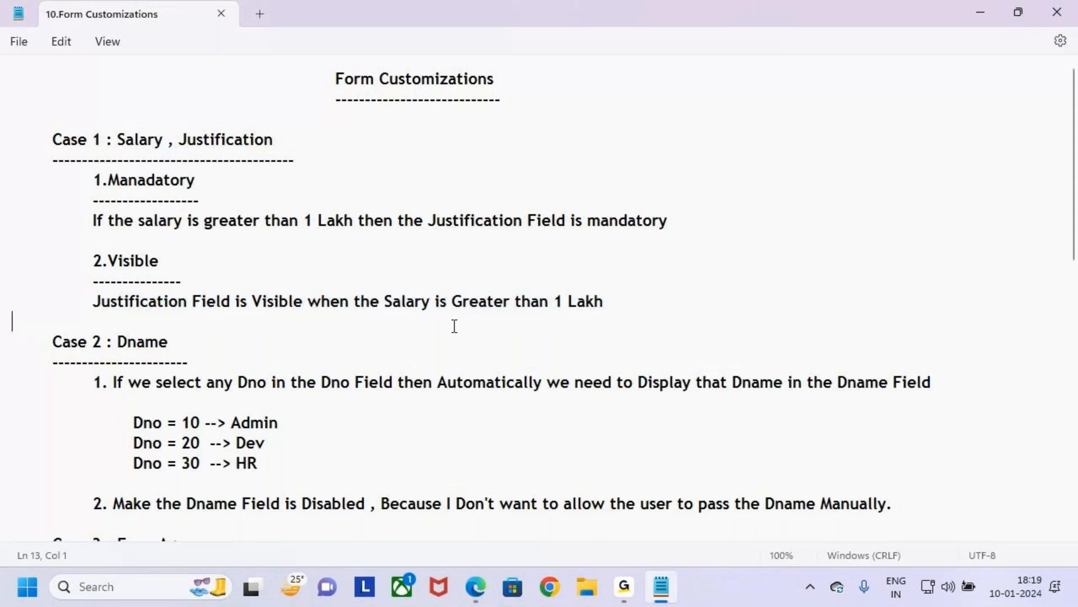
{"action": "left_click_drag", "start_coordinate": [187, 141], "coordinate": [281, 142]}
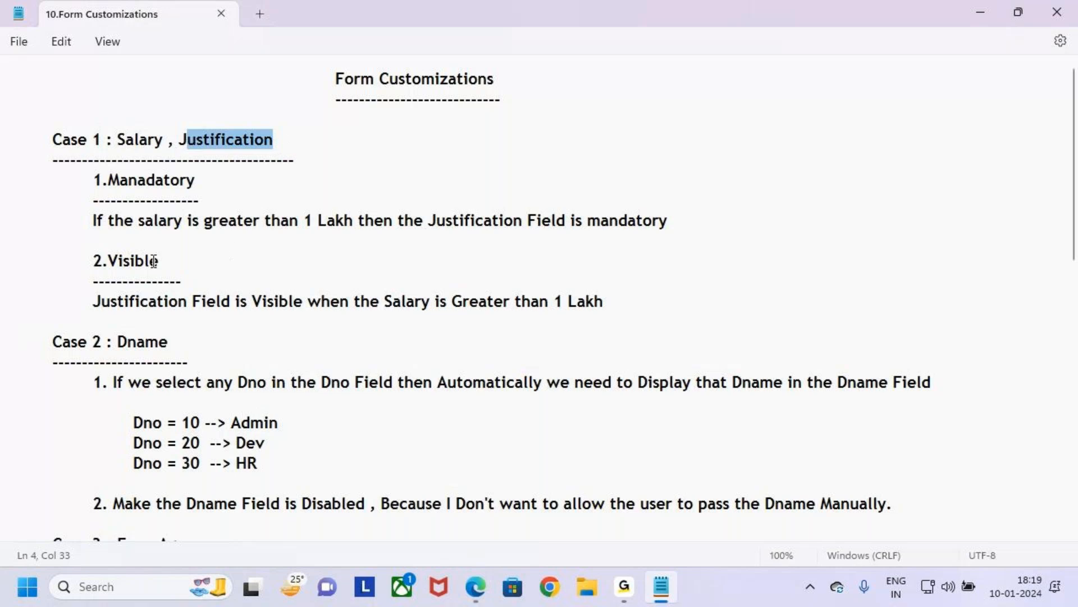
Return to Power Apps, preview the form with Salary set to 110000, check the Justification field's required marker, and close the preview.
{"action": "left_click", "coordinate": [475, 587]}
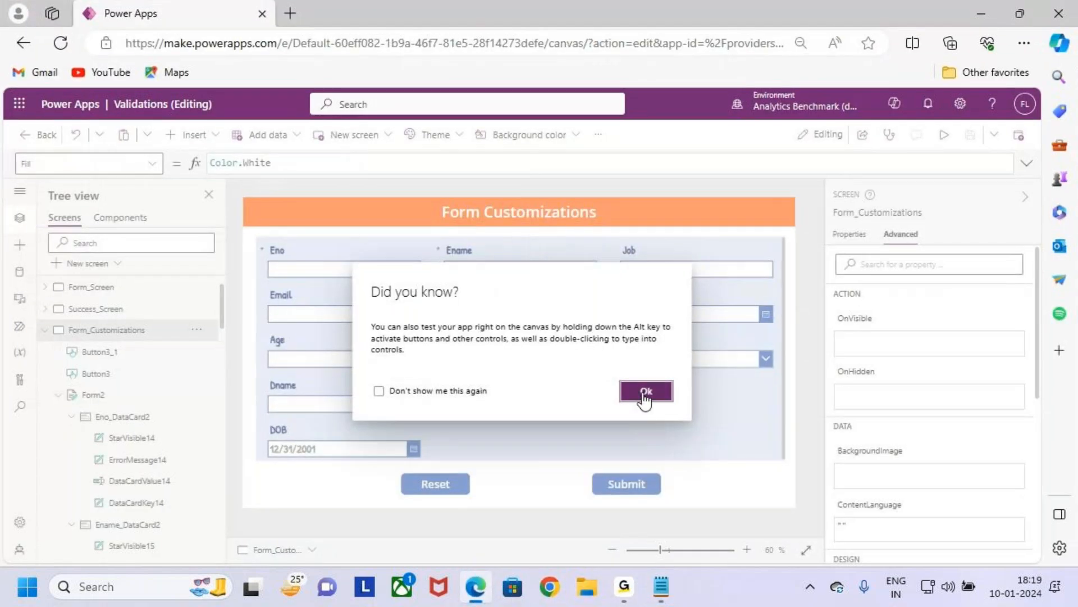
{"action": "left_click", "coordinate": [646, 391]}
{"action": "key", "text": "F5"}
{"action": "left_click", "coordinate": [448, 349]}
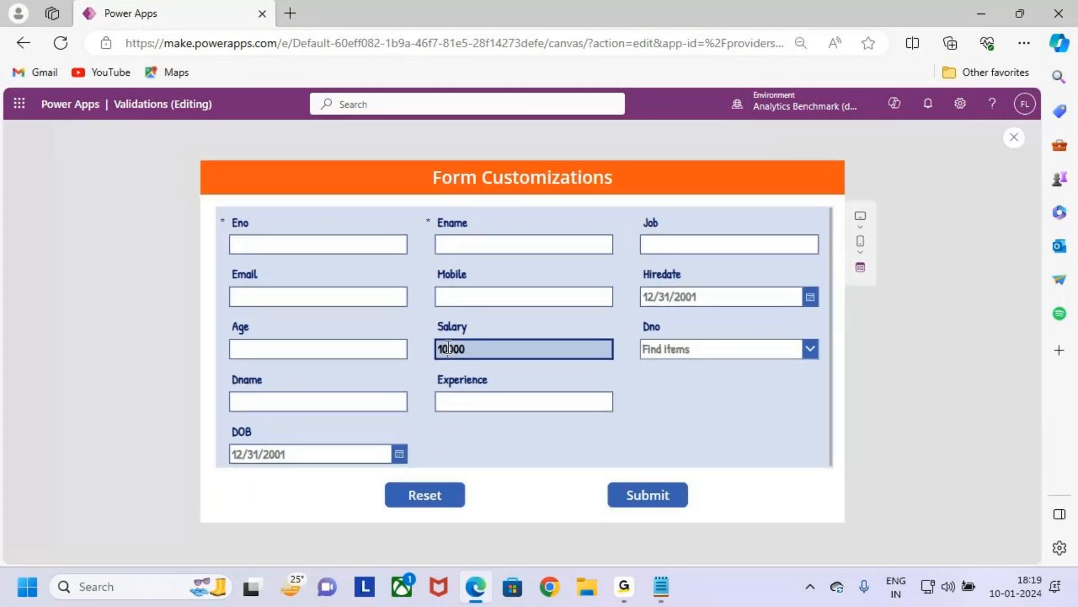
{"action": "key", "text": "BackSpace"}
{"action": "key", "text": "BackSpace"}
{"action": "type", "text": "110"}
{"action": "key", "text": "ctrl+2"}
{"action": "left_click_drag", "start_coordinate": [417, 372], "coordinate": [634, 426]}
{"action": "left_click_drag", "start_coordinate": [416, 389], "coordinate": [443, 396]}
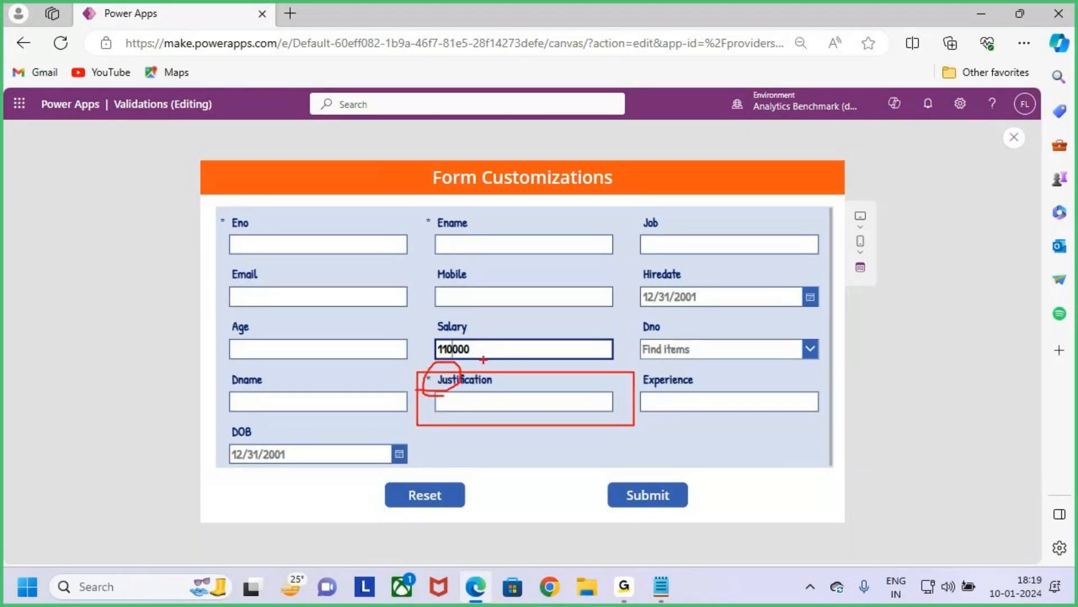
{"action": "key", "text": "Escape"}
{"action": "key", "text": "Escape"}
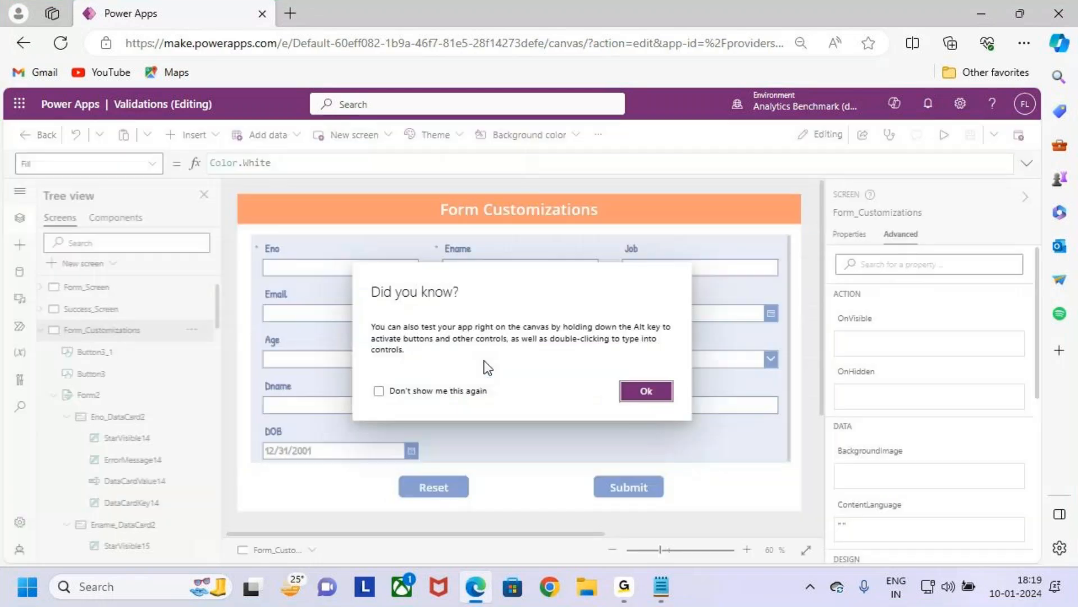
Preview the form again with Salary set to 90000 to test the Justification field, then return to editing with the form selected.
{"action": "left_click", "coordinate": [646, 391]}
{"action": "left_click", "coordinate": [944, 134]}
{"action": "key", "text": "Delete"}
{"action": "key", "text": "Delete"}
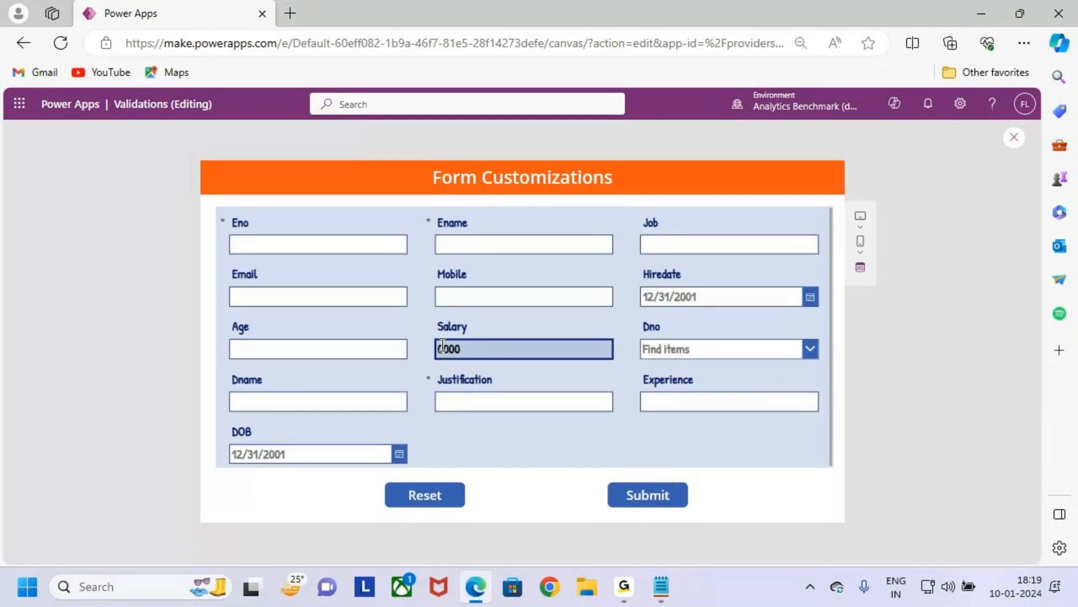
{"action": "type", "text": "5"}
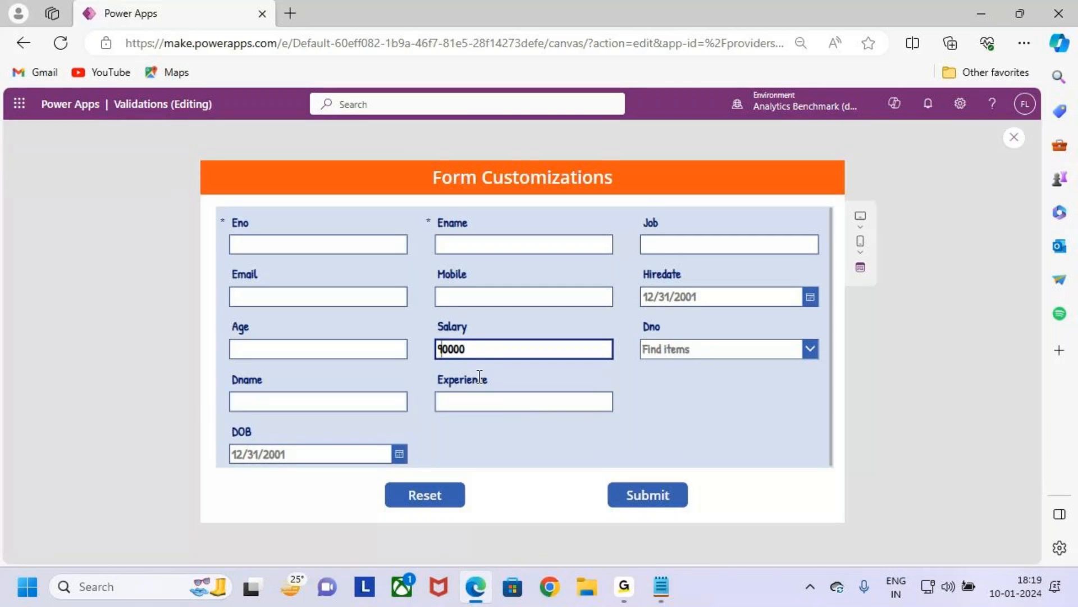
{"action": "left_click", "coordinate": [1011, 139]}
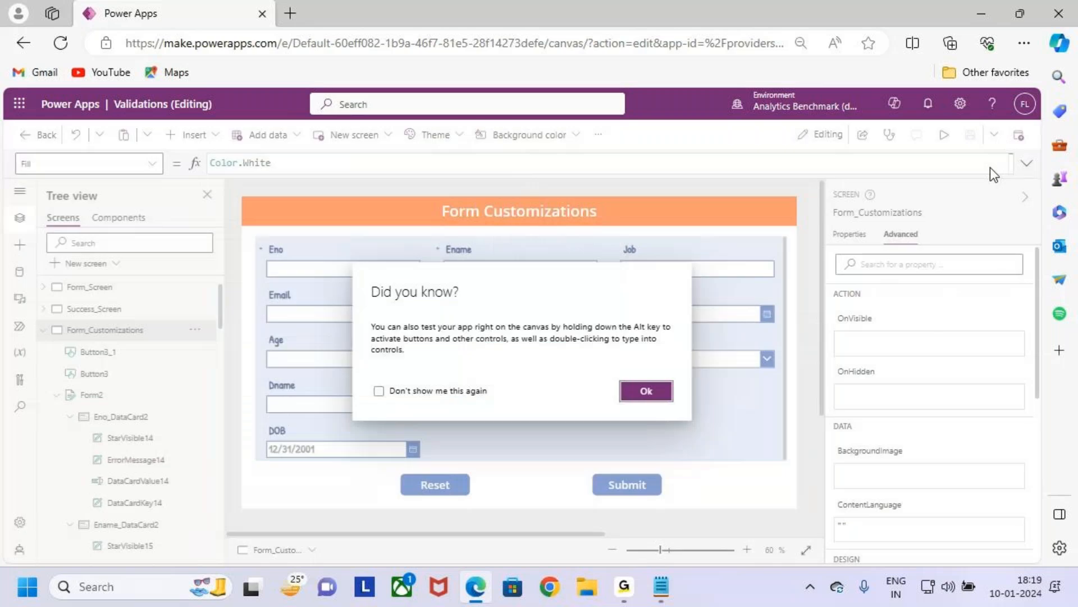
{"action": "left_click", "coordinate": [650, 391]}
{"action": "left_click", "coordinate": [689, 426]}
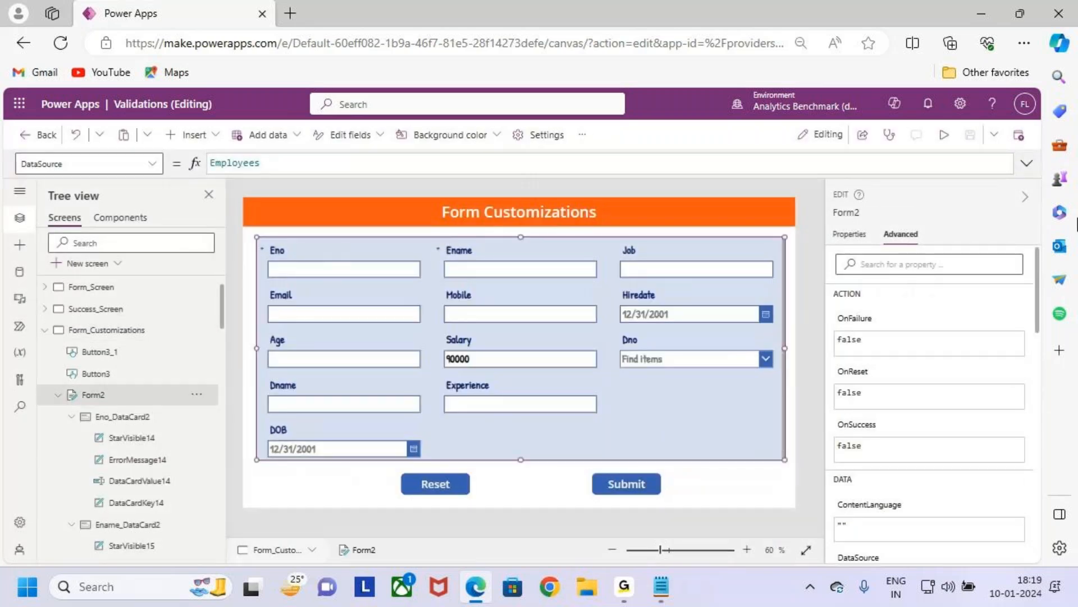
Switch to the Form Customizations notes in Notepad and read the Case 2 requirement for Dname.
{"action": "left_click", "coordinate": [981, 14]}
{"action": "left_click", "coordinate": [252, 287]}
{"action": "scroll", "coordinate": [237, 302], "scroll_direction": "down", "scroll_amount": 2}
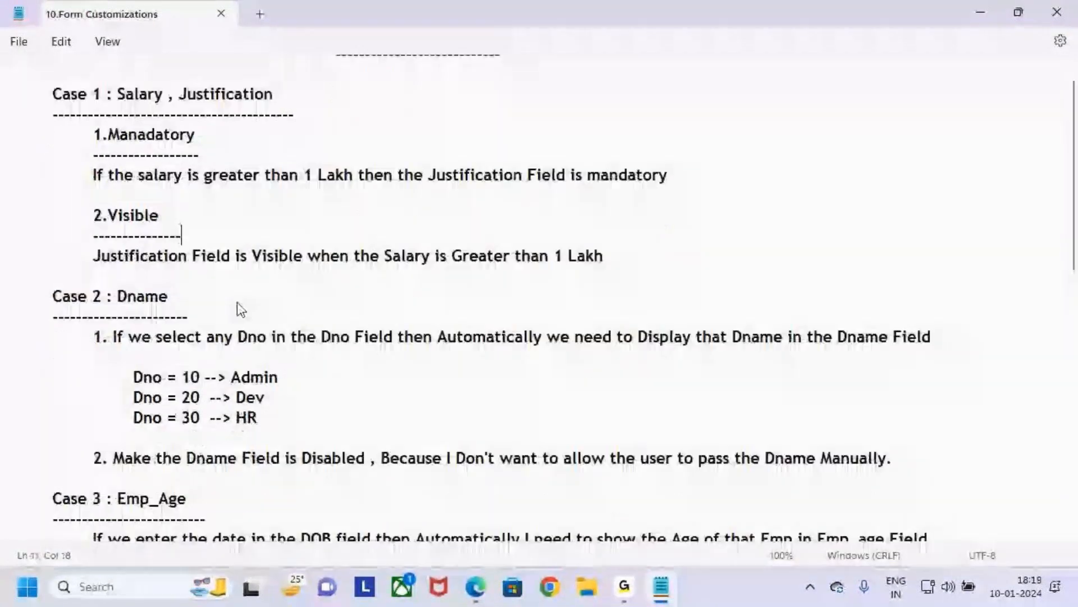
{"action": "scroll", "coordinate": [125, 235], "scroll_direction": "up", "scroll_amount": 1}
{"action": "scroll", "coordinate": [125, 234], "scroll_direction": "down", "scroll_amount": 1}
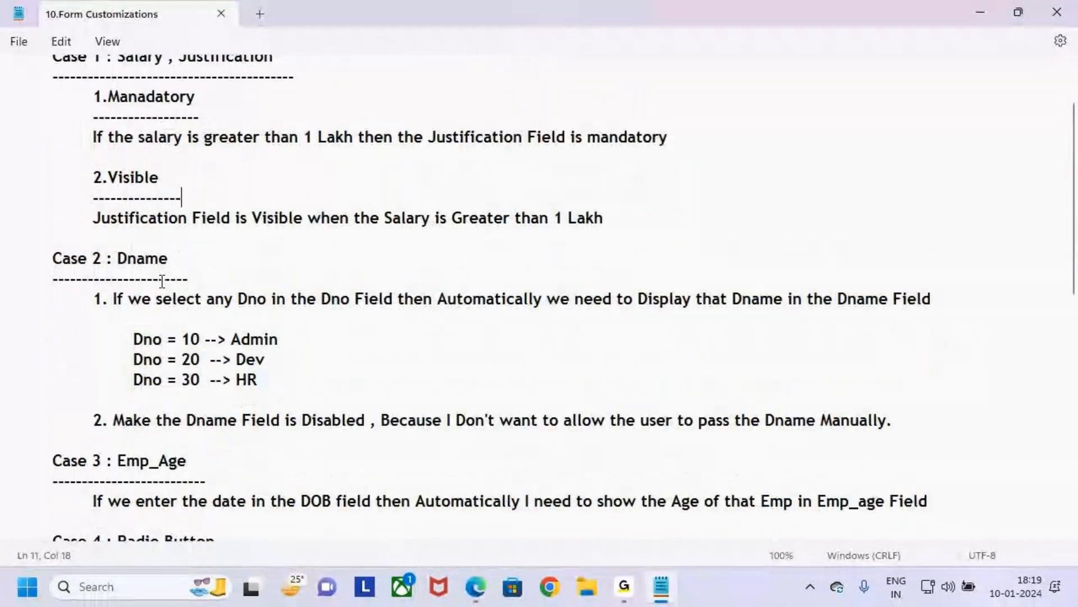
{"action": "left_click_drag", "start_coordinate": [52, 247], "coordinate": [166, 251]}
{"action": "left_click", "coordinate": [215, 264]}
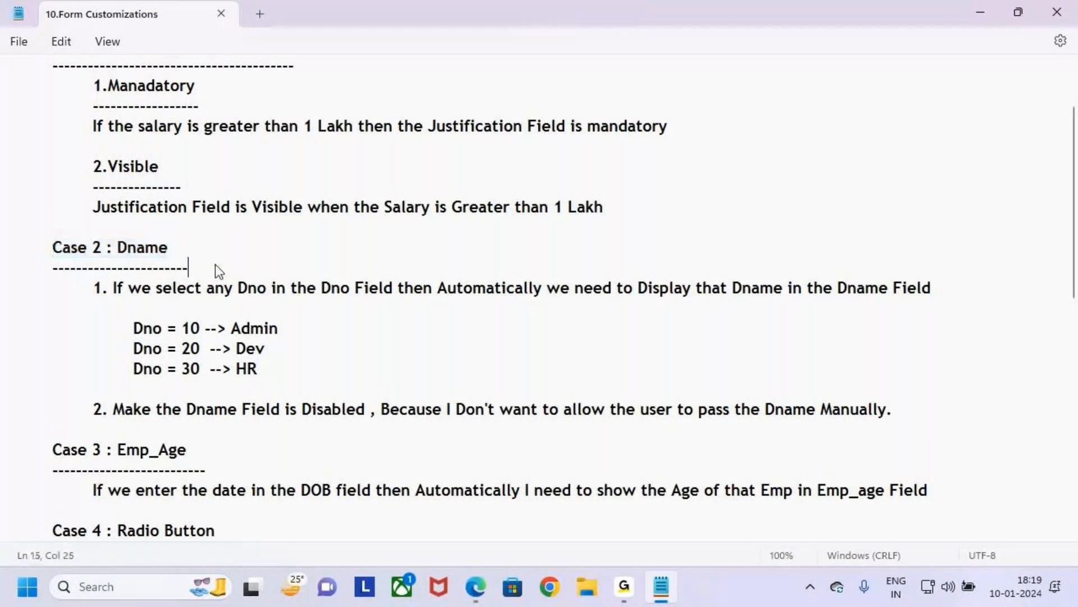
{"action": "double_click", "coordinate": [140, 247]}
{"action": "key", "text": "ctrl+2"}
{"action": "left_click_drag", "start_coordinate": [116, 234], "coordinate": [201, 265]}
{"action": "key", "text": "Escape"}
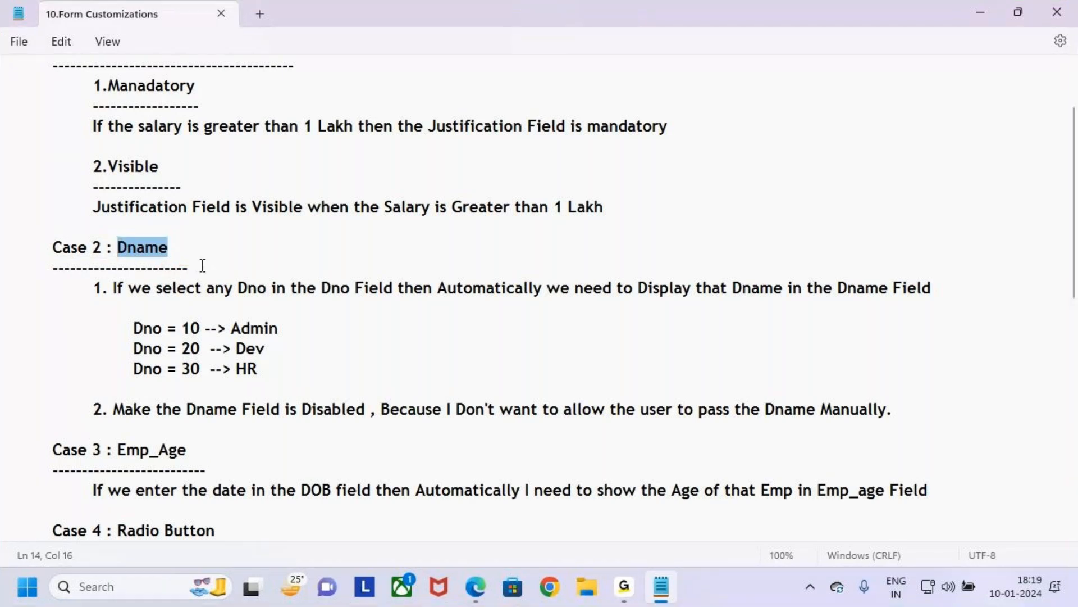
Return to Power Apps, preview the form to examine the Dname field, and close the preview.
{"action": "key", "text": "alt+Tab"}
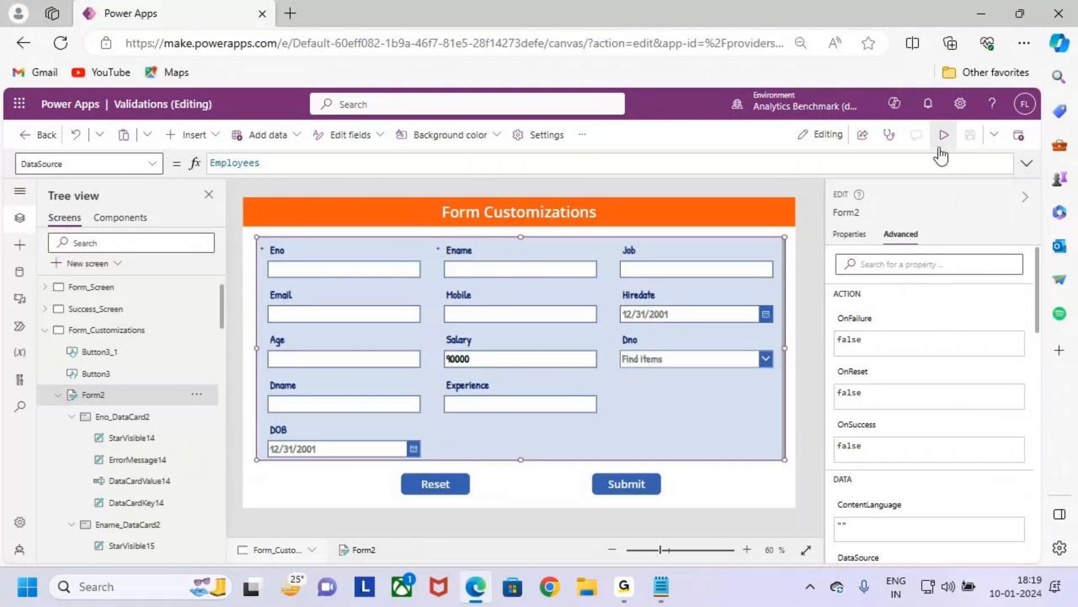
{"action": "left_click", "coordinate": [944, 135]}
{"action": "key", "text": "ctrl+2"}
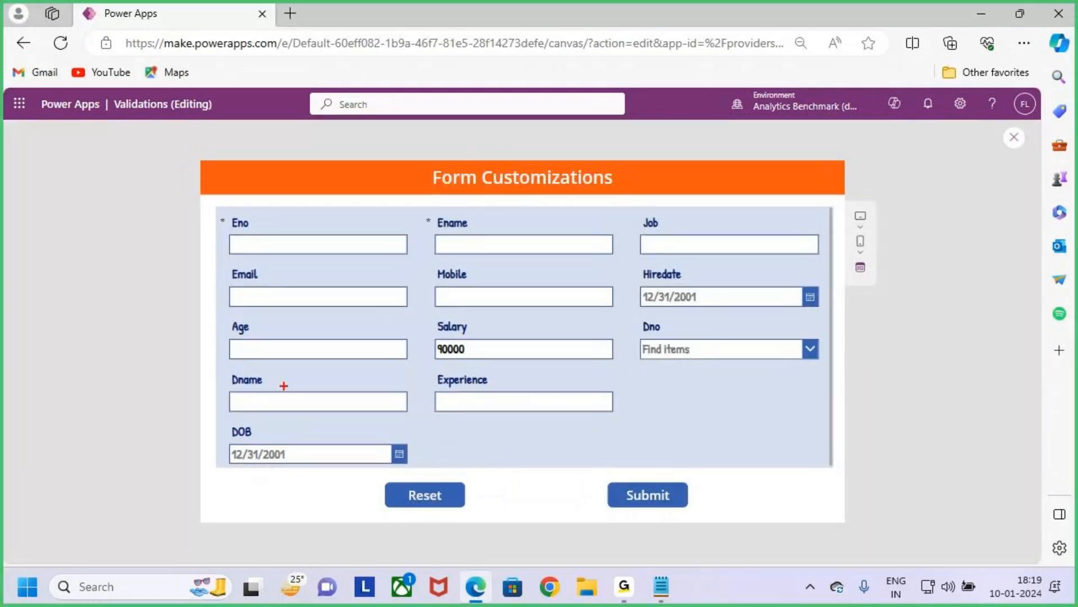
{"action": "mouse_move", "coordinate": [223, 368]}
{"action": "left_mouse_down"}
{"action": "mouse_move", "coordinate": [269, 395]}
{"action": "mouse_move", "coordinate": [419, 420]}
{"action": "left_mouse_up"}
{"action": "left_click_drag", "start_coordinate": [324, 331], "coordinate": [328, 375]}
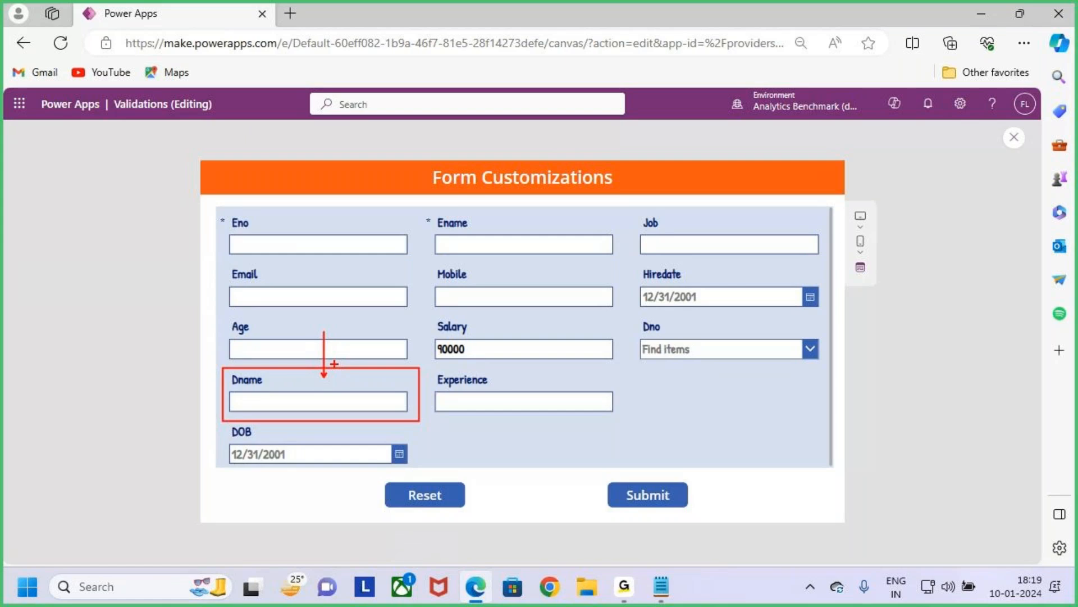
{"action": "key", "text": "Escape"}
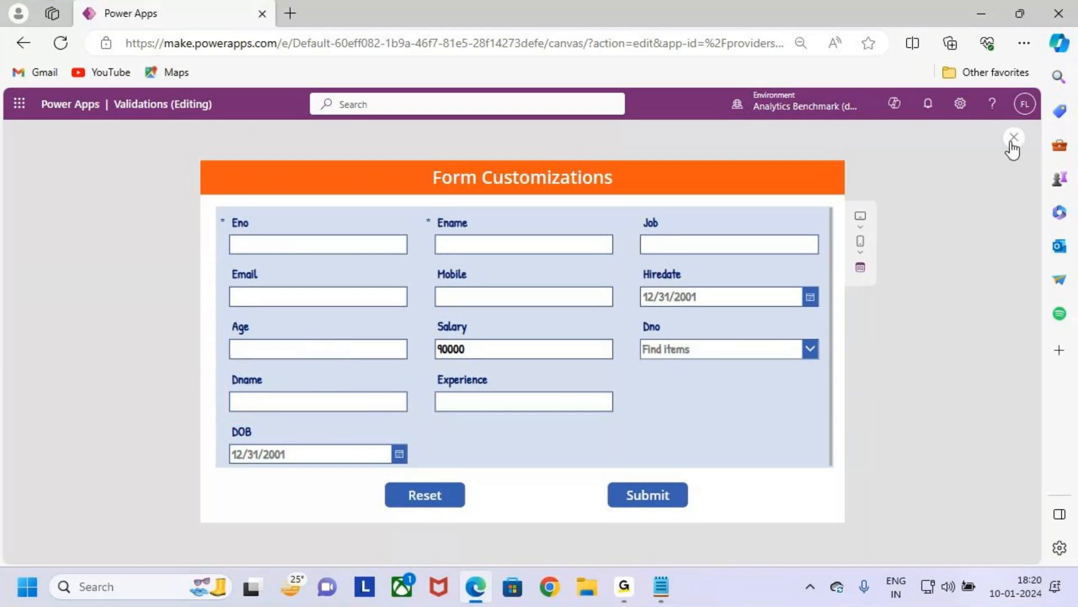
{"action": "left_click", "coordinate": [1012, 145]}
Switch to the Form Customizations notes in Notepad and read the Case 2 rule linking Dname to the selected Dno.
{"action": "left_click", "coordinate": [982, 14]}
{"action": "left_click", "coordinate": [316, 331]}
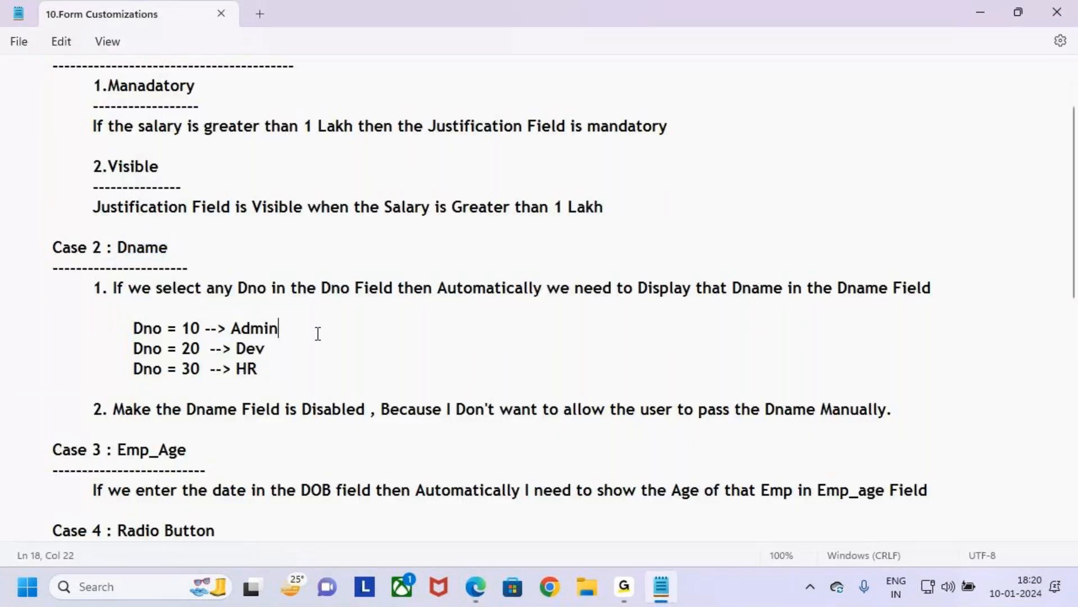
{"action": "left_click", "coordinate": [101, 308]}
{"action": "left_click_drag", "start_coordinate": [52, 248], "coordinate": [335, 382]}
{"action": "left_click", "coordinate": [335, 381]}
{"action": "left_click", "coordinate": [171, 309]}
{"action": "left_click_drag", "start_coordinate": [114, 288], "coordinate": [306, 298]}
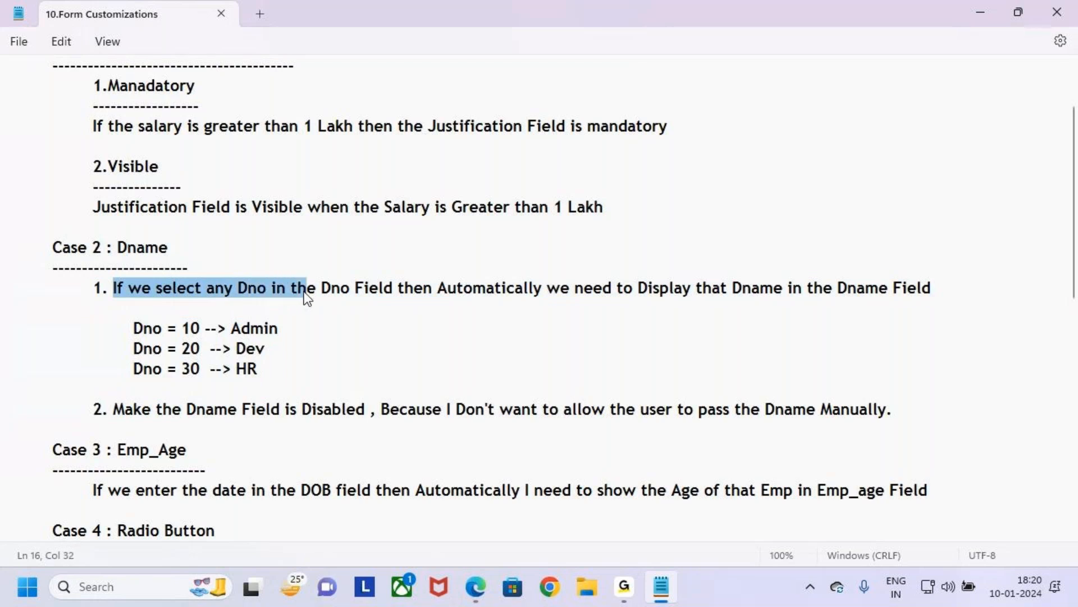
{"action": "left_click_drag", "start_coordinate": [332, 298], "coordinate": [941, 299]}
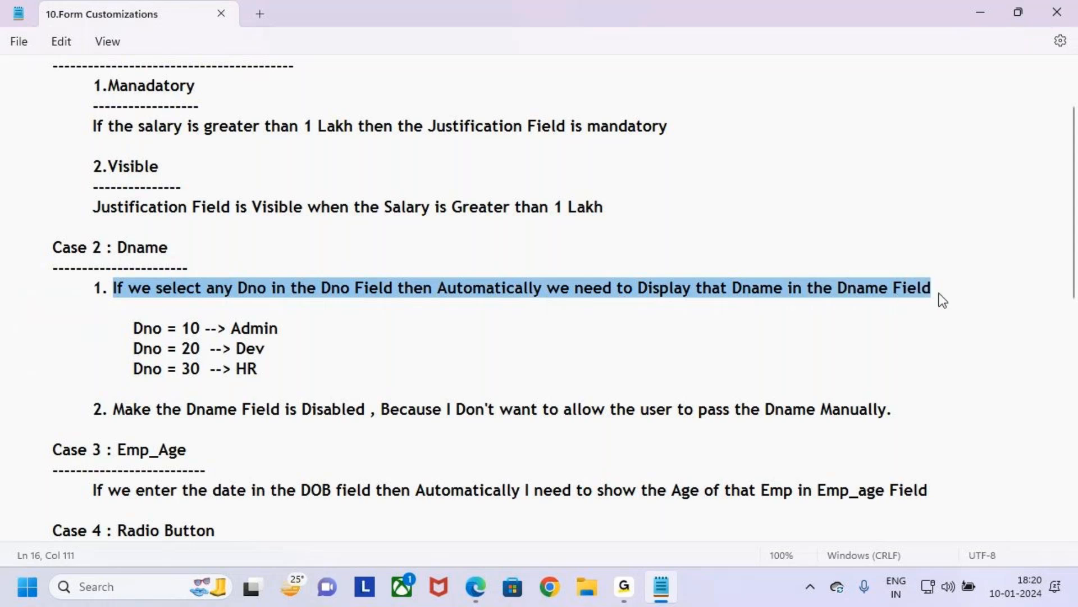
{"action": "left_click", "coordinate": [896, 308]}
{"action": "left_click_drag", "start_coordinate": [846, 298], "coordinate": [965, 318]}
{"action": "left_click", "coordinate": [965, 317]}
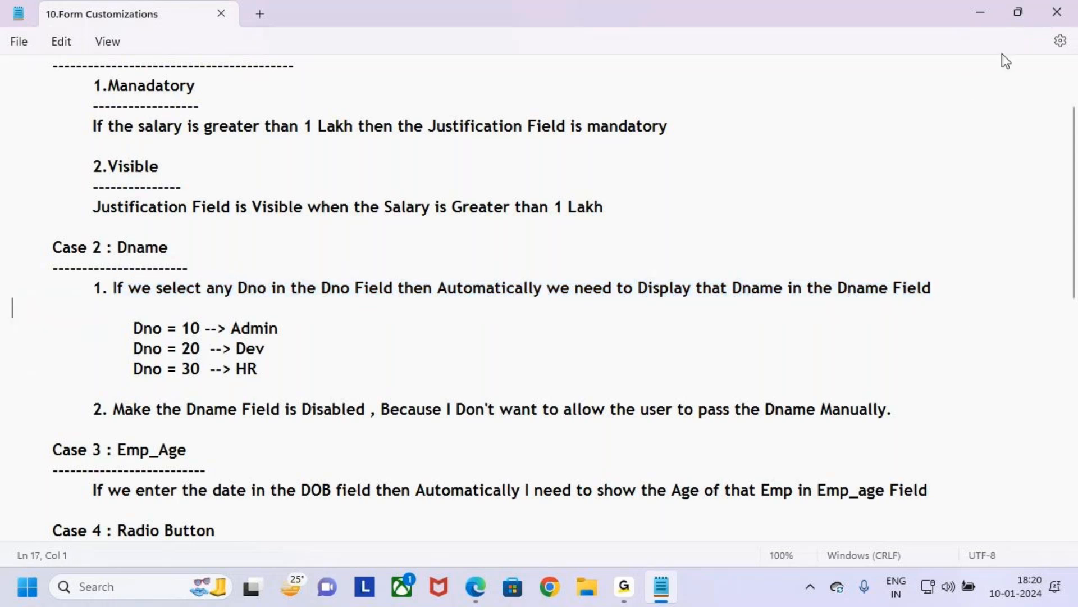
Return to Power Apps, preview the Form_Customizations screen, and set the Dno field to 10.
{"action": "left_click", "coordinate": [980, 12]}
{"action": "left_click", "coordinate": [476, 586]}
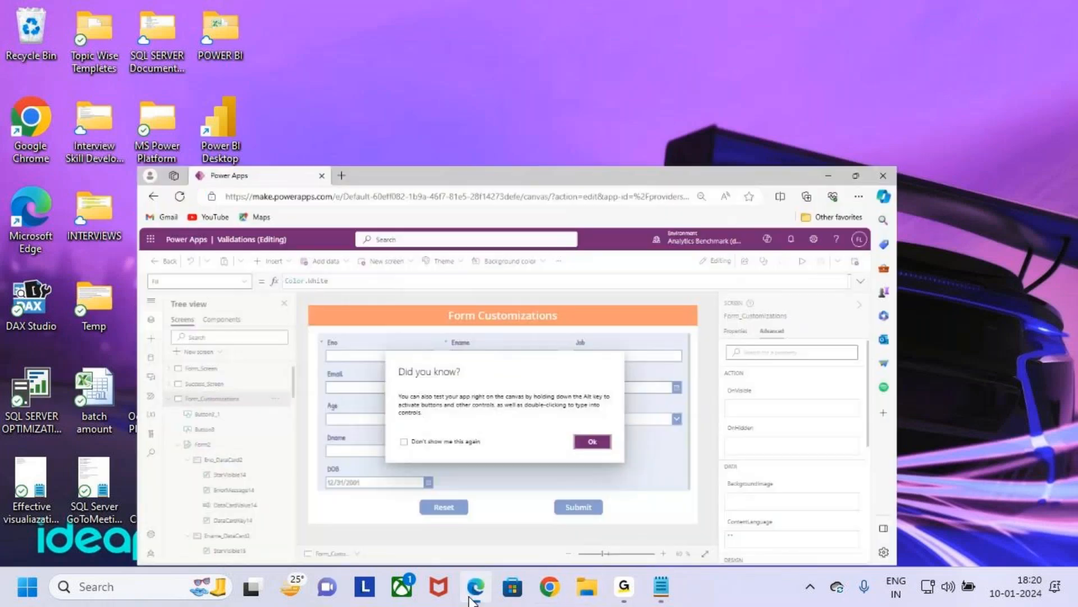
{"action": "left_click", "coordinate": [649, 392]}
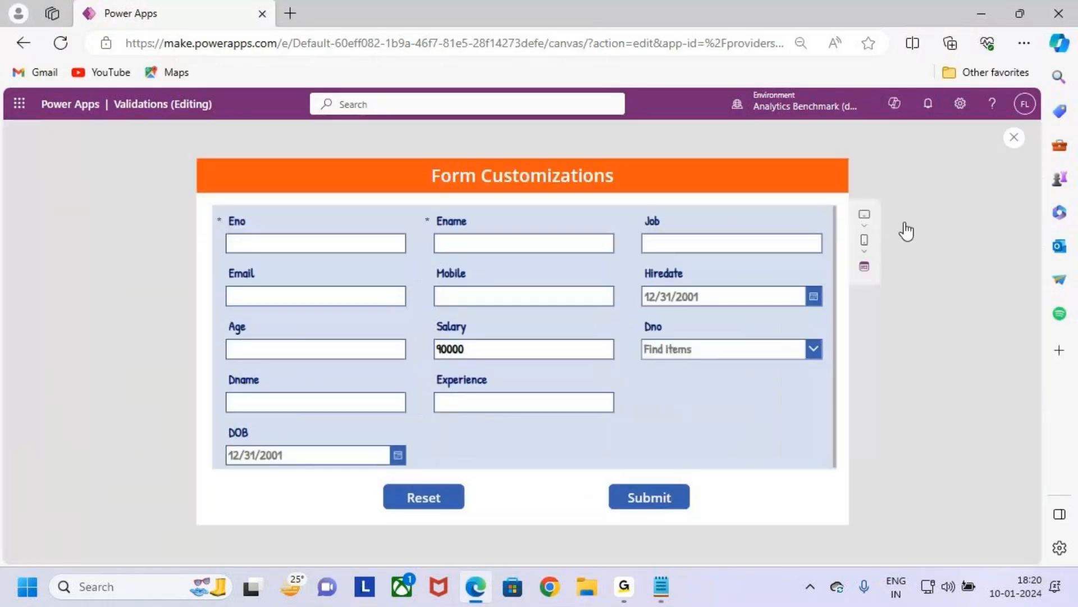
{"action": "key", "text": "ctrl+2"}
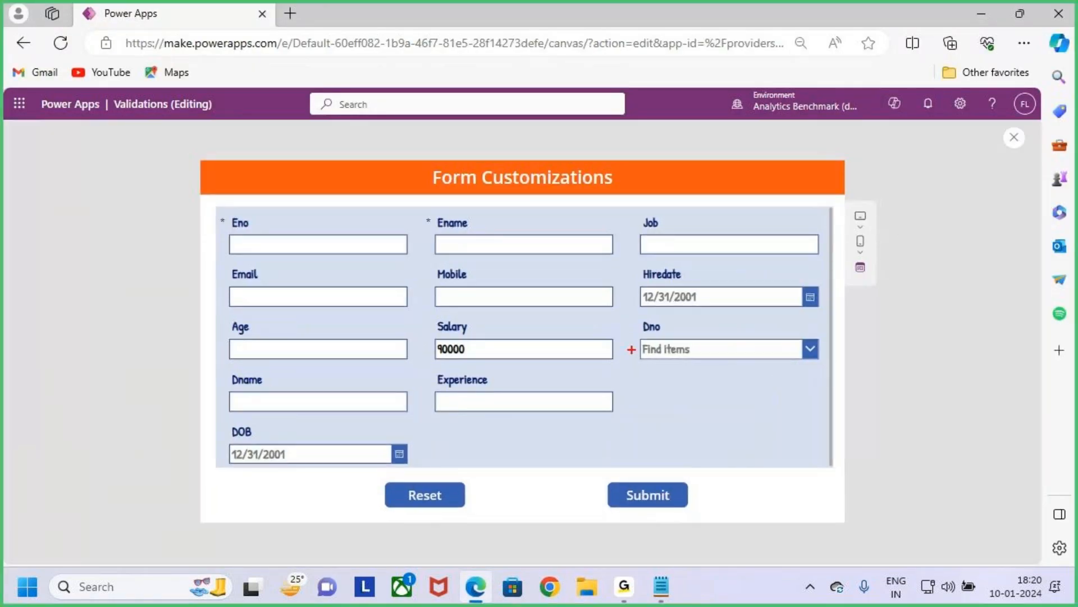
{"action": "left_click_drag", "start_coordinate": [632, 316], "coordinate": [816, 373]}
{"action": "key", "text": "Escape"}
{"action": "left_click", "coordinate": [782, 349]}
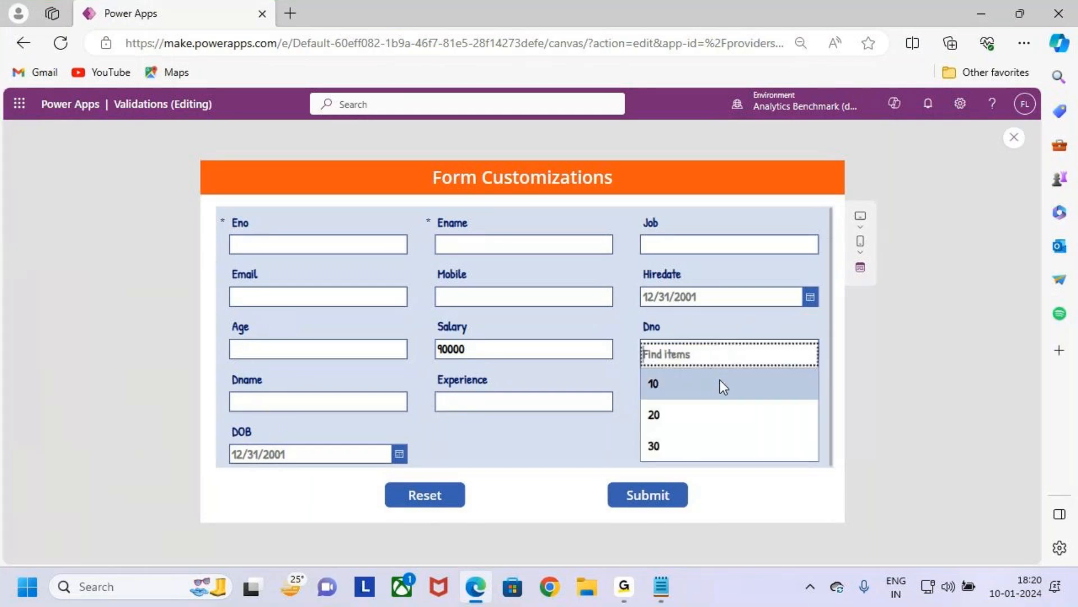
{"action": "left_click", "coordinate": [724, 386]}
Examine the Dname field in the preview in relation to the selected Dno.
{"action": "key", "text": "ctrl+2"}
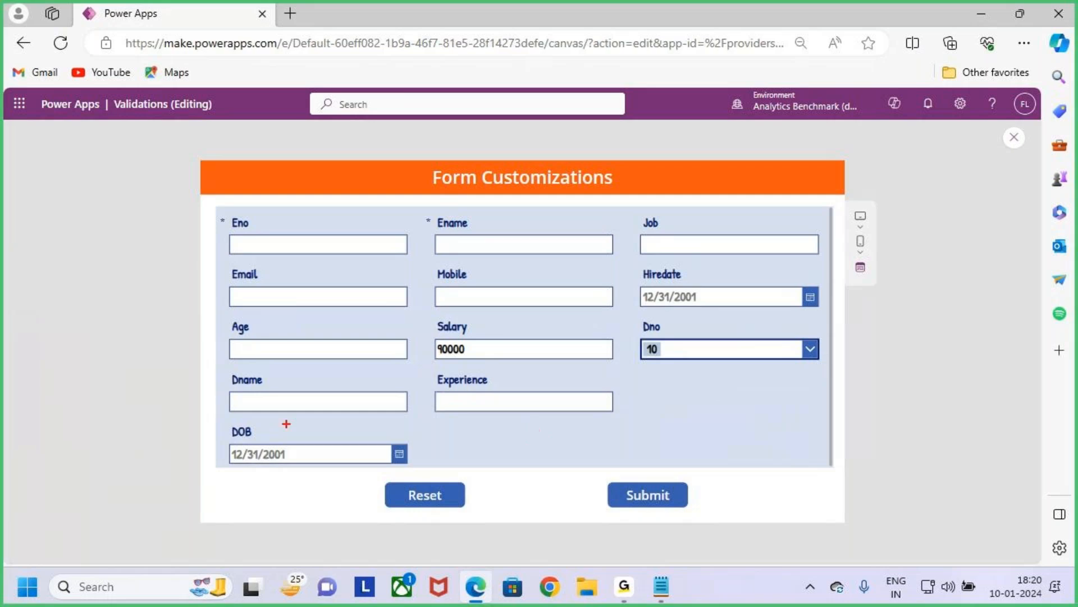
{"action": "left_click_drag", "start_coordinate": [221, 371], "coordinate": [428, 424]}
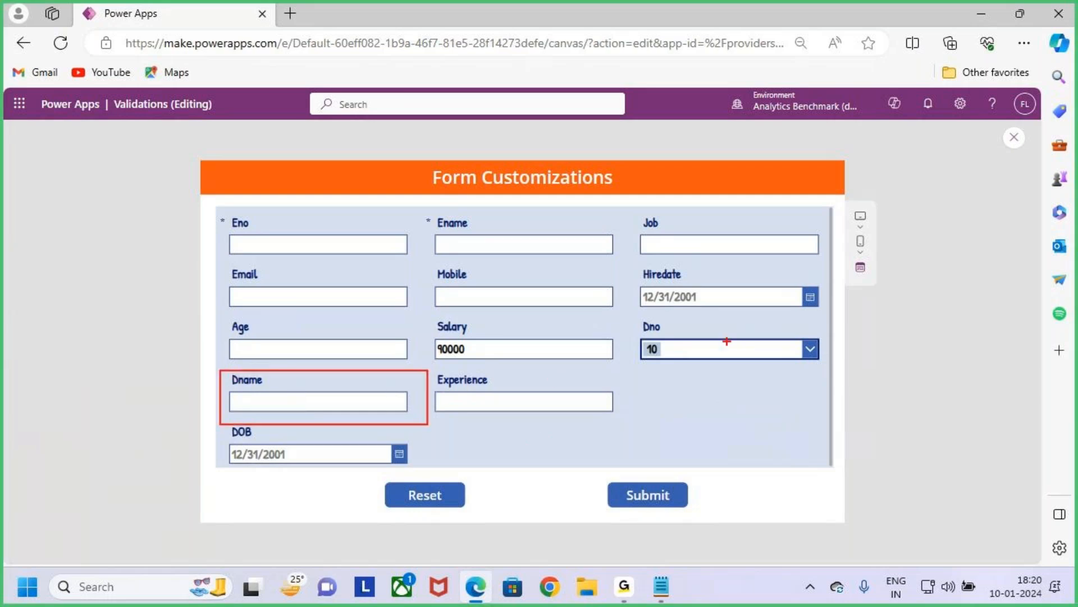
{"action": "left_click_drag", "start_coordinate": [635, 340], "coordinate": [673, 330]}
{"action": "mouse_move", "coordinate": [682, 421]}
{"action": "left_mouse_down"}
{"action": "mouse_move", "coordinate": [692, 388]}
{"action": "mouse_move", "coordinate": [706, 410]}
{"action": "left_mouse_up"}
{"action": "mouse_move", "coordinate": [714, 372]}
{"action": "left_mouse_down"}
{"action": "mouse_move", "coordinate": [714, 419]}
{"action": "mouse_move", "coordinate": [765, 404]}
{"action": "left_mouse_up"}
{"action": "mouse_move", "coordinate": [760, 398]}
{"action": "left_mouse_down"}
{"action": "mouse_move", "coordinate": [760, 413]}
{"action": "mouse_move", "coordinate": [800, 404]}
{"action": "mouse_move", "coordinate": [804, 419]}
{"action": "left_mouse_up"}
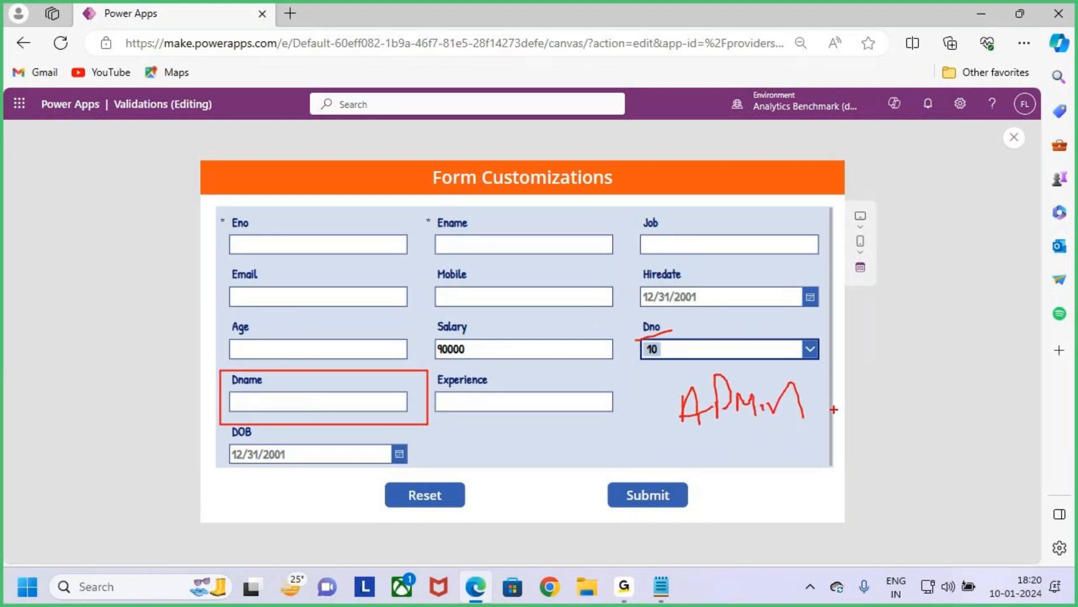
{"action": "key", "text": "e"}
{"action": "mouse_move", "coordinate": [629, 316]}
{"action": "left_mouse_down"}
{"action": "mouse_move", "coordinate": [785, 373]}
{"action": "mouse_move", "coordinate": [834, 373]}
{"action": "left_mouse_up"}
{"action": "mouse_move", "coordinate": [681, 366]}
{"action": "left_mouse_down"}
{"action": "mouse_move", "coordinate": [665, 452]}
{"action": "mouse_move", "coordinate": [545, 499]}
{"action": "mouse_move", "coordinate": [367, 444]}
{"action": "mouse_move", "coordinate": [355, 414]}
{"action": "mouse_move", "coordinate": [350, 438]}
{"action": "mouse_move", "coordinate": [382, 430]}
{"action": "left_mouse_up"}
{"action": "key", "text": "Escape"}
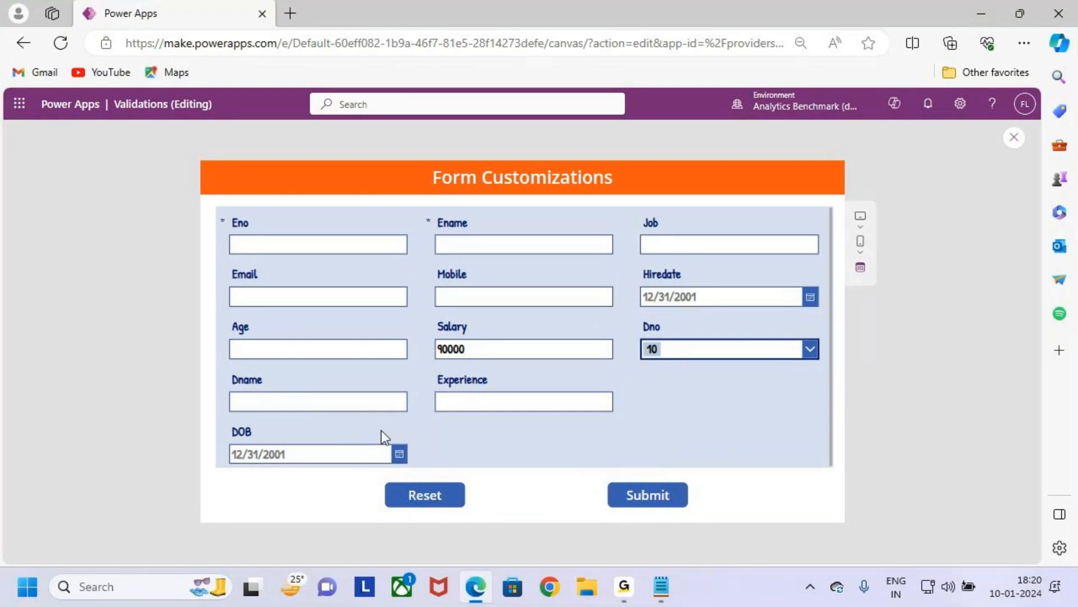
Go back to the Notepad notes and review the Dno-to-Dname mapping: 10 Admin, 20 Dev, 30 HR.
{"action": "left_click", "coordinate": [982, 18]}
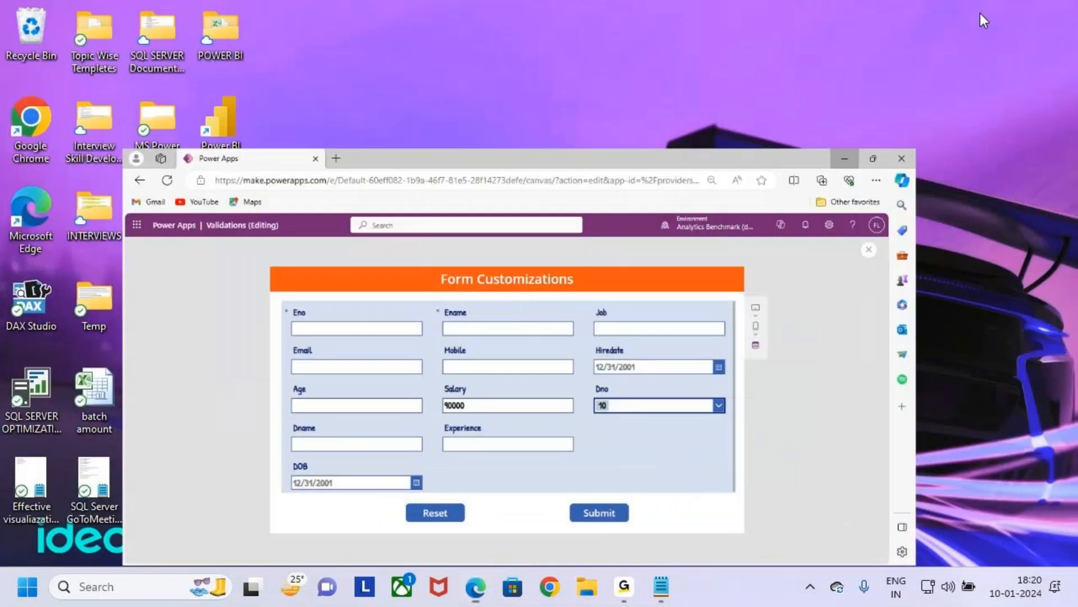
{"action": "left_click", "coordinate": [662, 586]}
{"action": "left_click", "coordinate": [177, 329]}
{"action": "key", "text": "ctrl+2"}
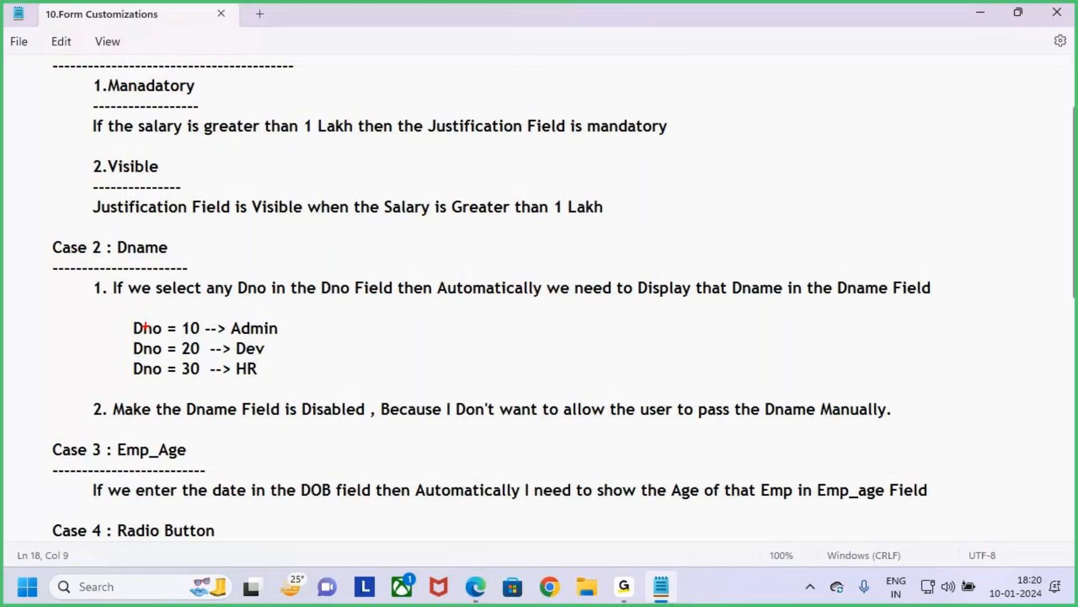
{"action": "mouse_move", "coordinate": [132, 322]}
{"action": "left_mouse_down"}
{"action": "mouse_move", "coordinate": [289, 337]}
{"action": "mouse_move", "coordinate": [293, 358]}
{"action": "left_mouse_up"}
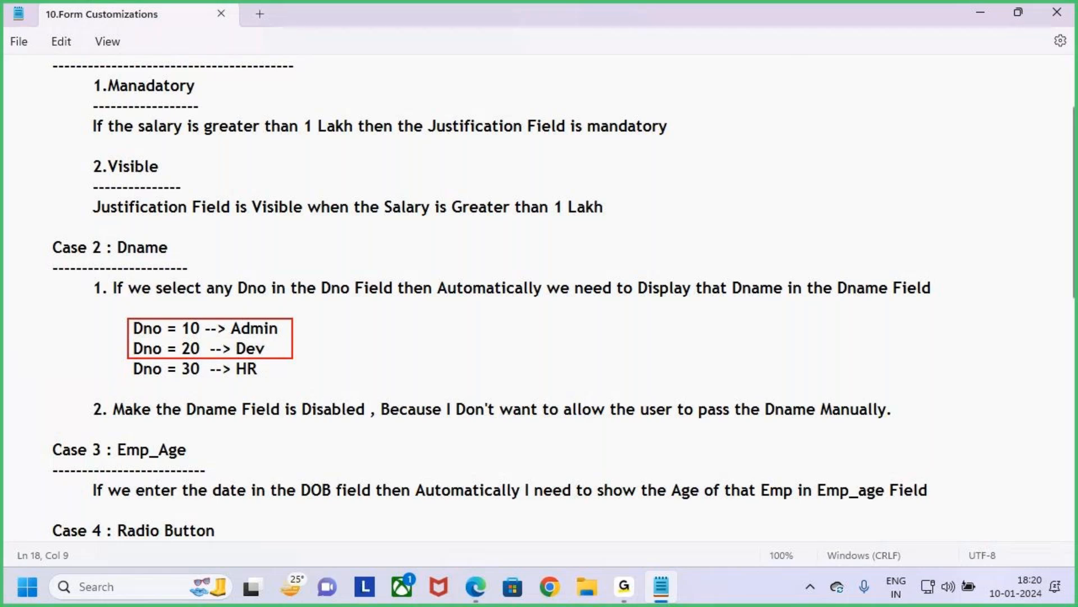
{"action": "mouse_move", "coordinate": [293, 358]}
{"action": "left_mouse_down"}
{"action": "mouse_move", "coordinate": [207, 382]}
{"action": "mouse_move", "coordinate": [294, 381]}
{"action": "mouse_move", "coordinate": [337, 322]}
{"action": "left_mouse_up"}
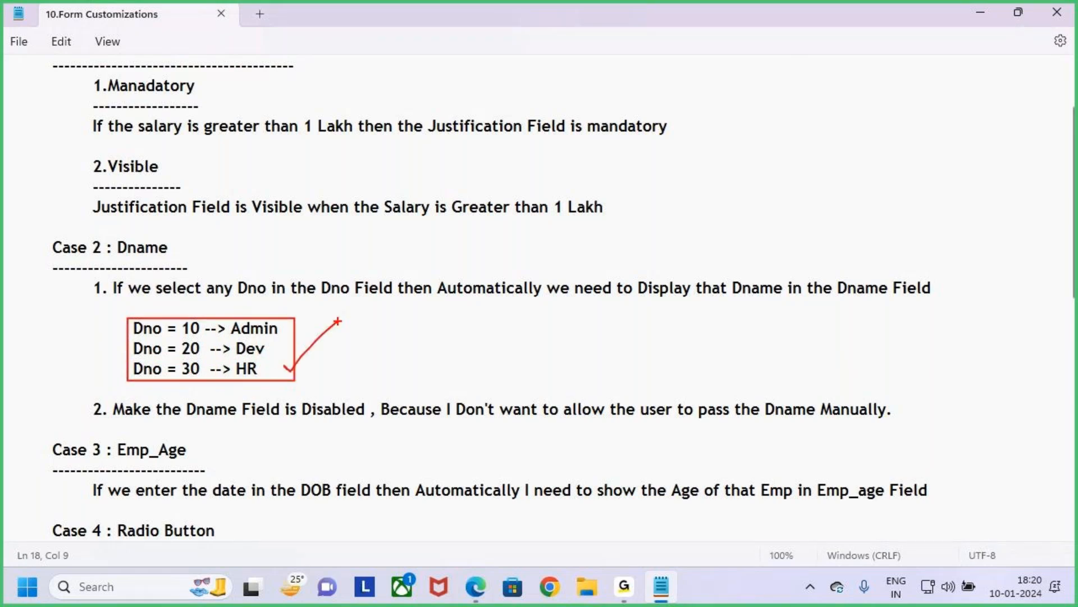
{"action": "key", "text": "Escape"}
{"action": "left_click", "coordinate": [359, 365]}
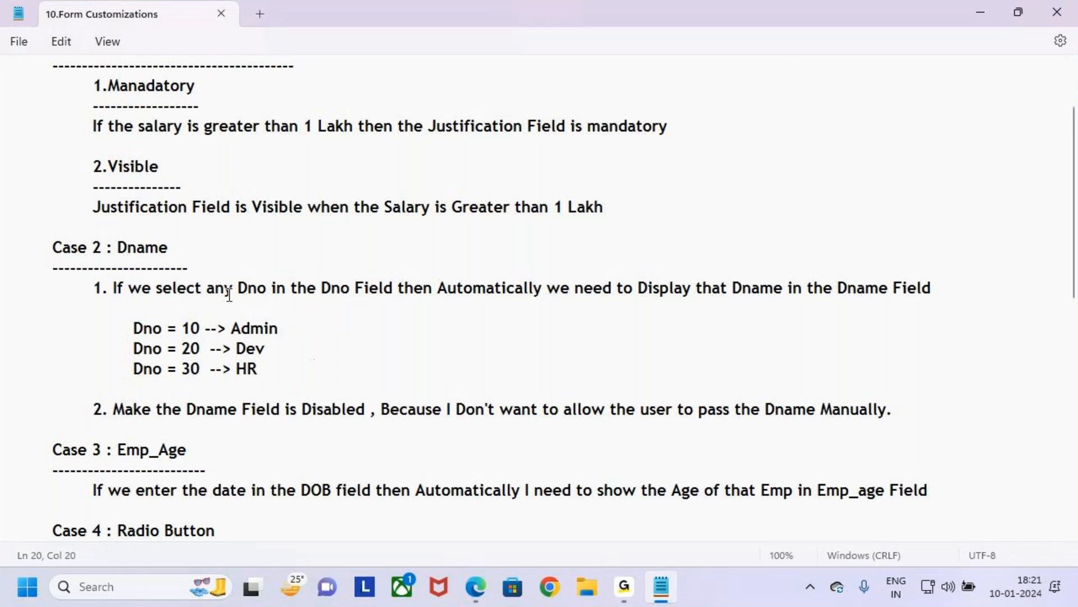
{"action": "left_click_drag", "start_coordinate": [293, 374], "coordinate": [134, 331]}
{"action": "left_click", "coordinate": [292, 348]}
{"action": "key", "text": "ctrl+2"}
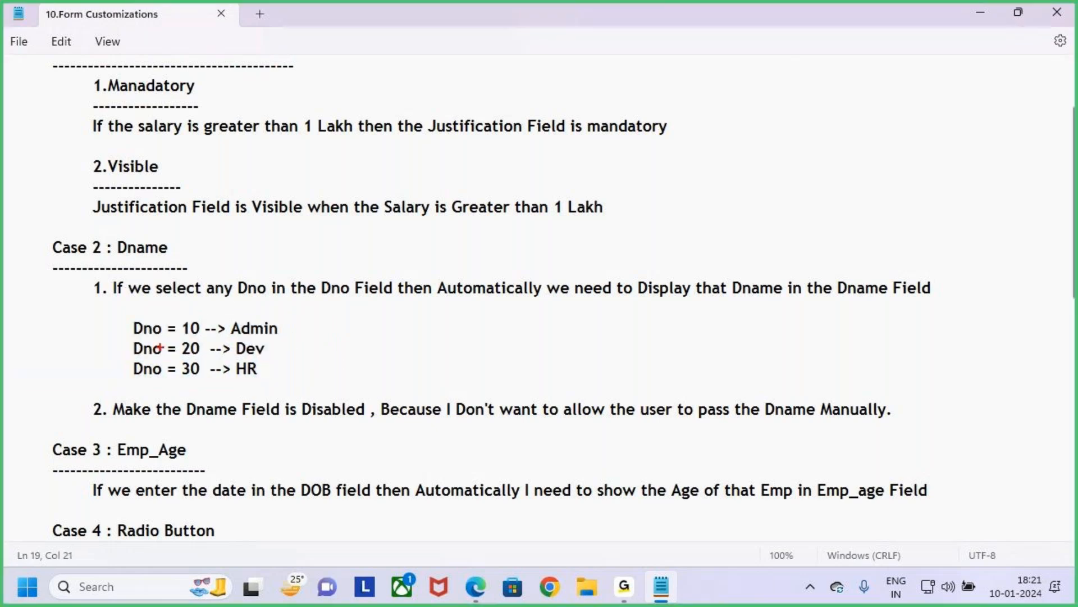
{"action": "left_click_drag", "start_coordinate": [122, 313], "coordinate": [203, 386]}
{"action": "mouse_move", "coordinate": [309, 313]}
{"action": "left_mouse_down"}
{"action": "mouse_move", "coordinate": [284, 329]}
{"action": "mouse_move", "coordinate": [266, 376]}
{"action": "left_mouse_up"}
{"action": "key", "text": "Escape"}
Return to the Power Apps preview, look over the Dno and Dname fields, and close the preview.
{"action": "key", "text": "alt+Tab"}
{"action": "key", "text": "ctrl+2"}
{"action": "mouse_move", "coordinate": [632, 317]}
{"action": "left_mouse_down"}
{"action": "mouse_move", "coordinate": [734, 360]}
{"action": "mouse_move", "coordinate": [834, 373]}
{"action": "left_mouse_up"}
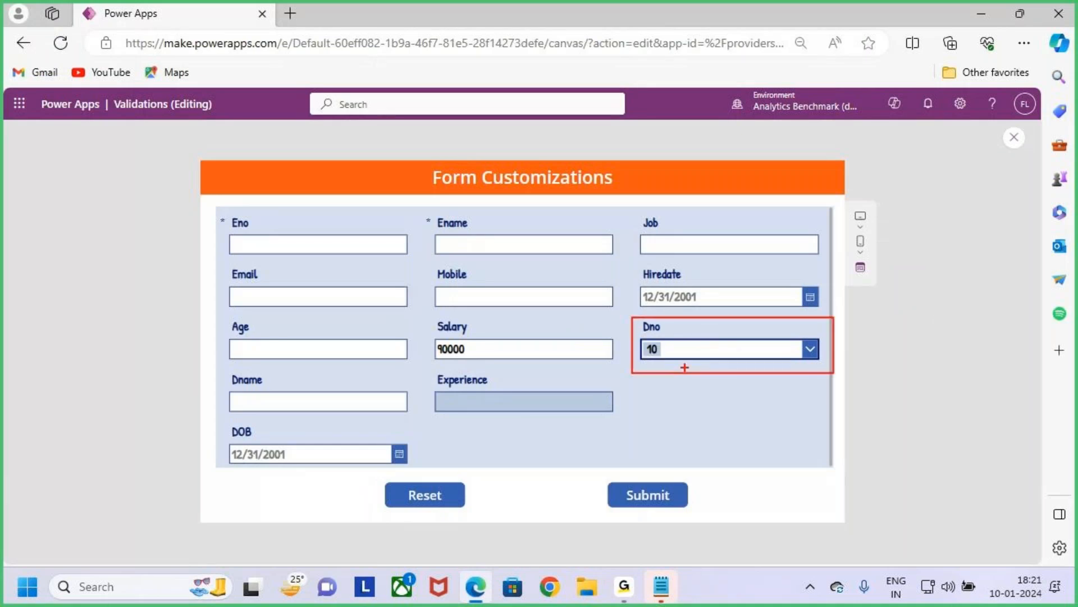
{"action": "mouse_move", "coordinate": [680, 356]}
{"action": "left_mouse_down"}
{"action": "mouse_move", "coordinate": [416, 519]}
{"action": "mouse_move", "coordinate": [348, 402]}
{"action": "mouse_move", "coordinate": [335, 438]}
{"action": "mouse_move", "coordinate": [375, 428]}
{"action": "left_mouse_up"}
{"action": "key", "text": "Escape"}
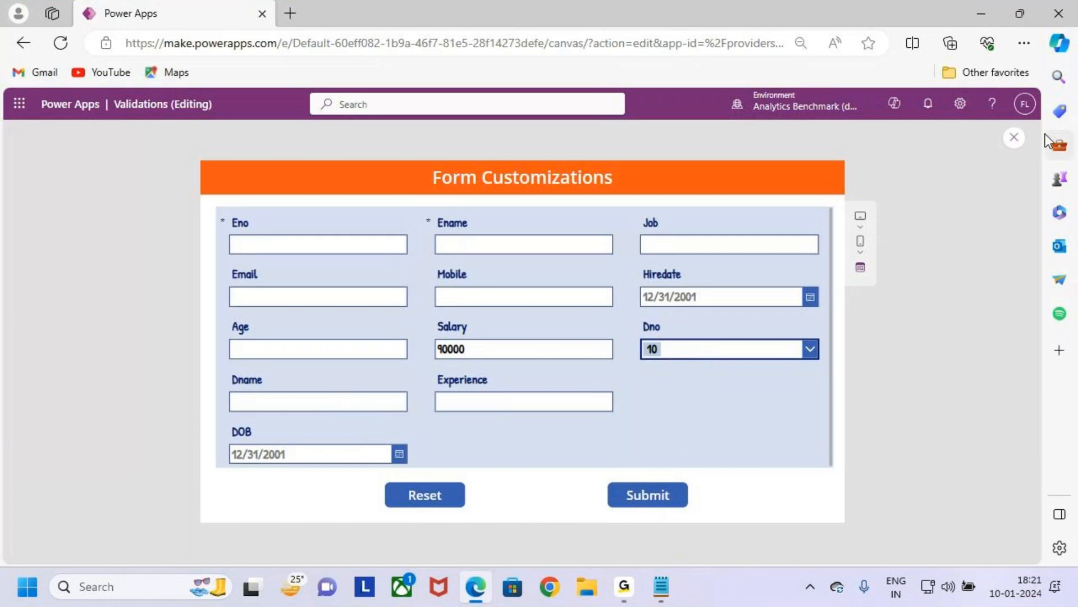
{"action": "left_click", "coordinate": [1013, 137]}
{"action": "key", "text": "Return"}
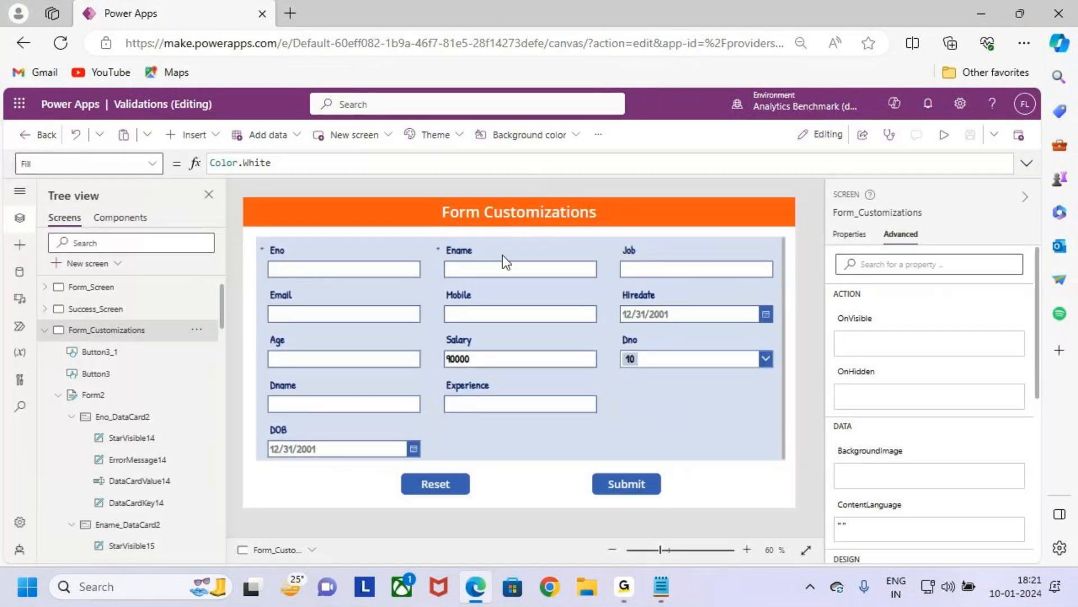
Select the combo box inside the Dno card and copy its control name, DataCardValue22.
{"action": "left_click", "coordinate": [675, 350]}
{"action": "key", "text": "ctrl+2"}
{"action": "left_click_drag", "start_coordinate": [603, 321], "coordinate": [664, 355]}
{"action": "key", "text": "Escape"}
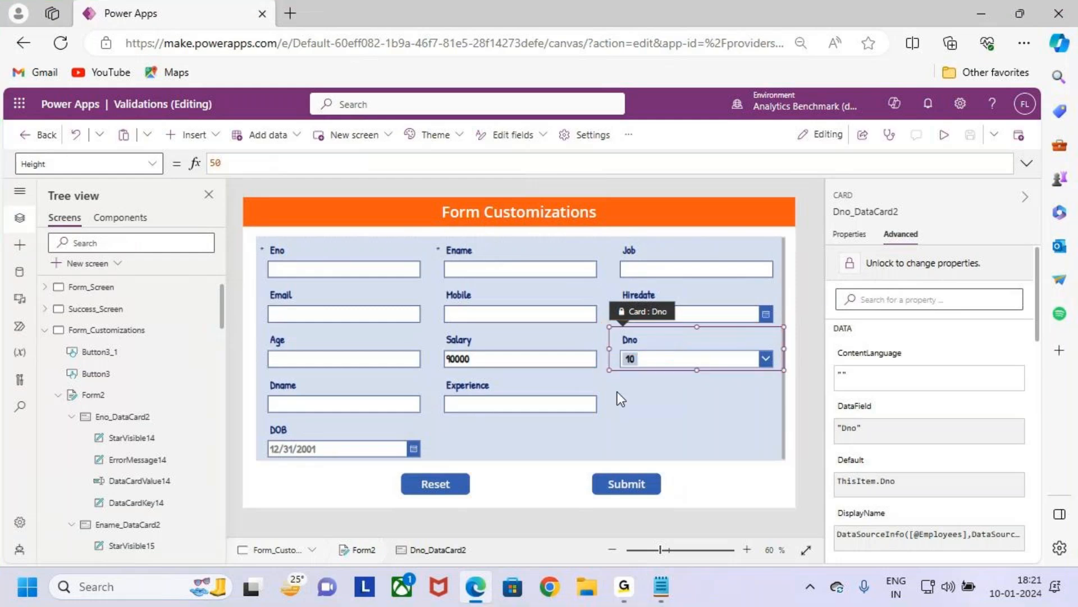
{"action": "left_click", "coordinate": [722, 364]}
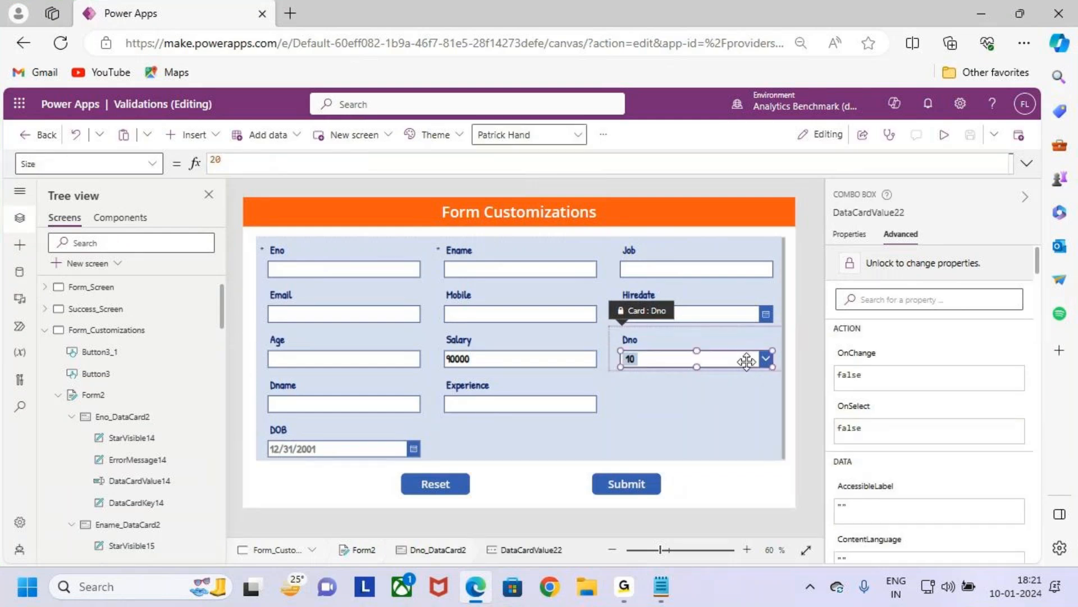
{"action": "left_click", "coordinate": [886, 212]}
{"action": "key", "text": "ctrl+c"}
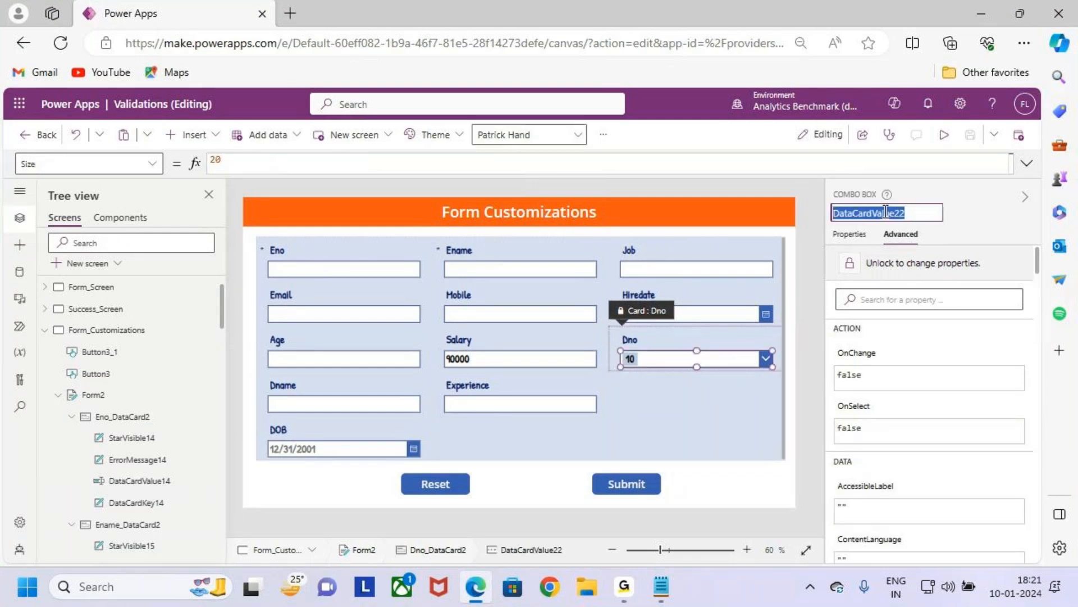
Unlock the Dname card for property changes and open its Default property formula, ThisItem.Dname.
{"action": "left_click", "coordinate": [316, 389]}
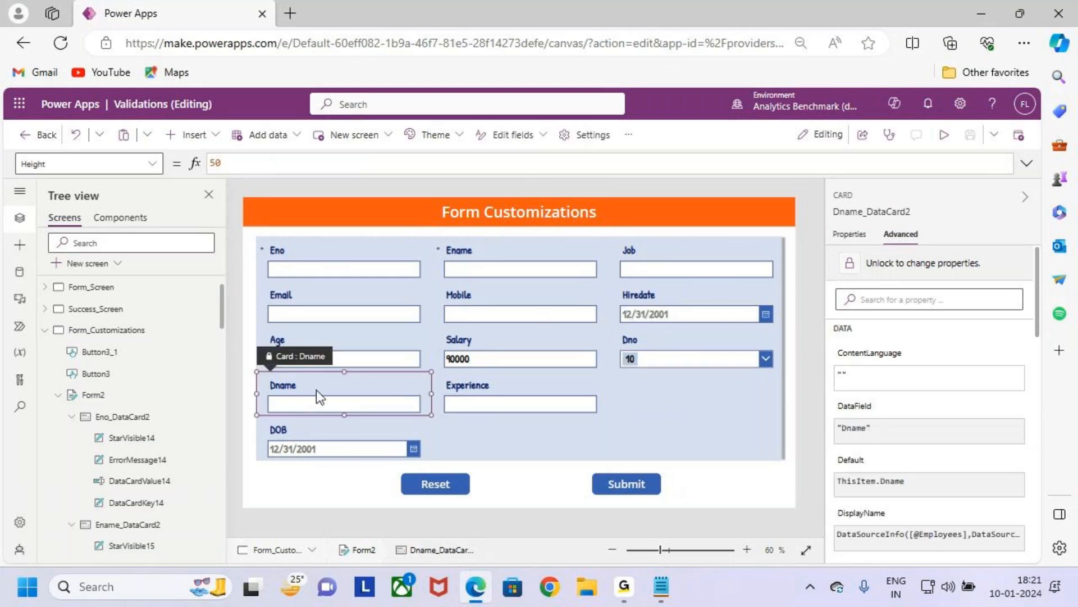
{"action": "left_click", "coordinate": [958, 263]}
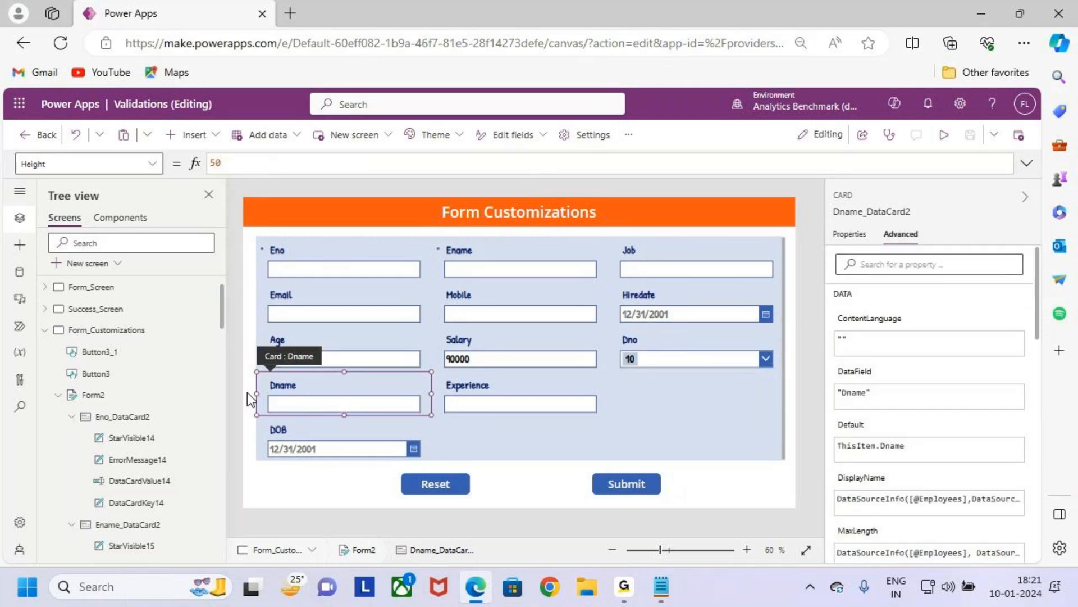
{"action": "left_click", "coordinate": [152, 164]}
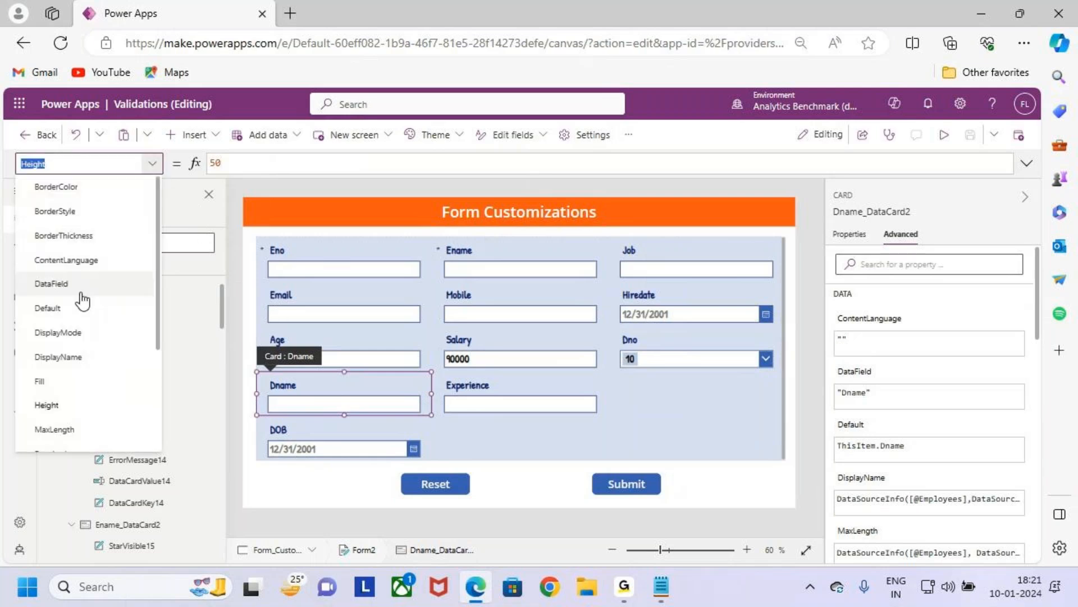
{"action": "scroll", "coordinate": [98, 306], "scroll_direction": "down", "scroll_amount": 1}
{"action": "scroll", "coordinate": [106, 323], "scroll_direction": "up", "scroll_amount": 1}
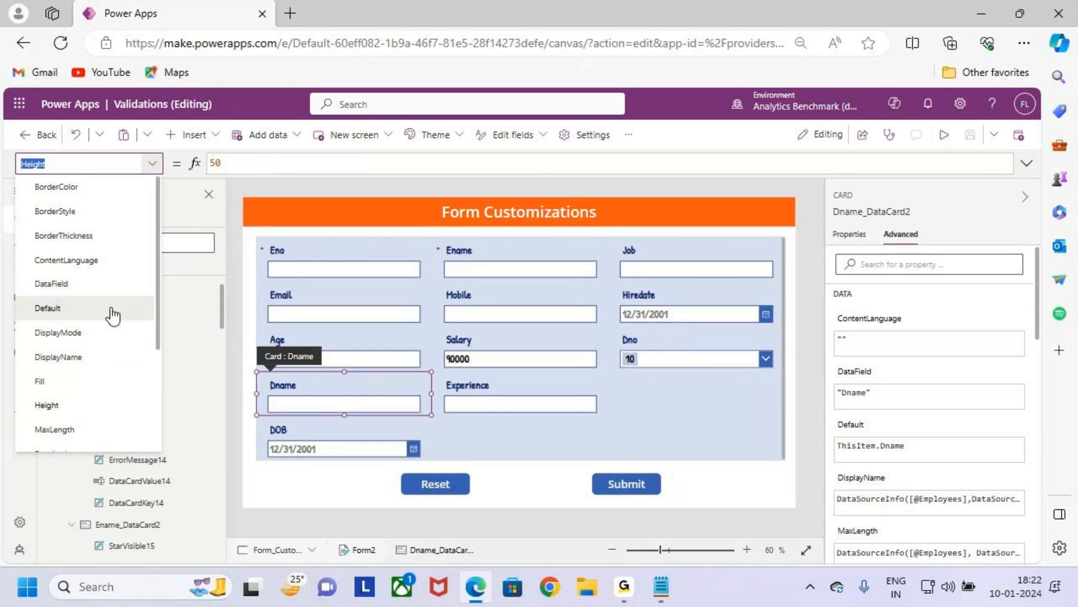
{"action": "left_click", "coordinate": [107, 309]}
{"action": "double_click", "coordinate": [273, 163]}
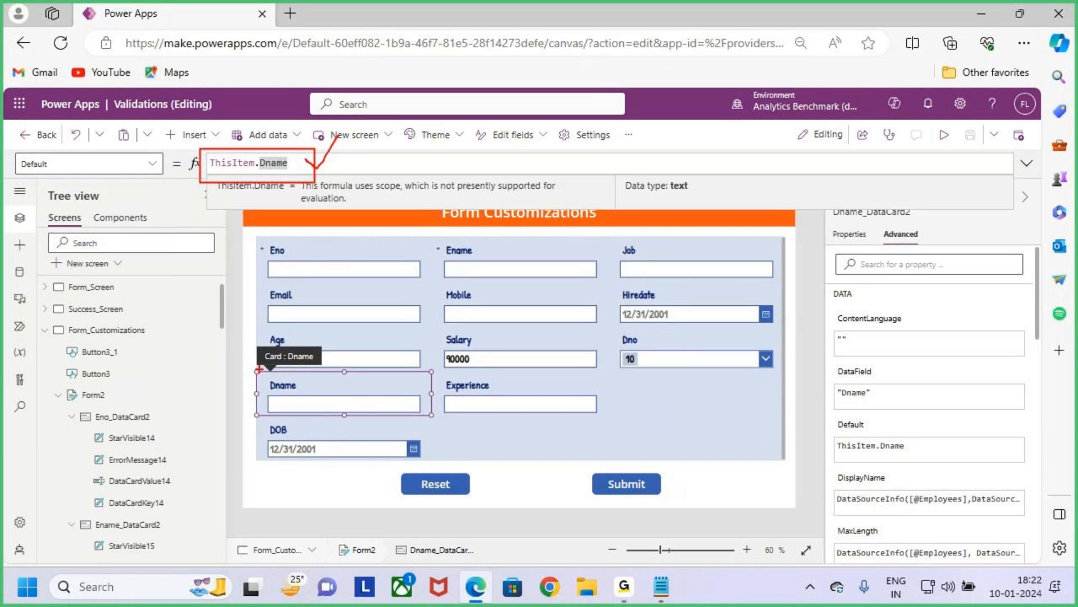
{"action": "left_click_drag", "start_coordinate": [254, 368], "coordinate": [432, 416]}
{"action": "mouse_move", "coordinate": [248, 117]}
{"action": "left_mouse_down"}
{"action": "mouse_move", "coordinate": [257, 169]}
{"action": "mouse_move", "coordinate": [273, 170]}
{"action": "mouse_move", "coordinate": [260, 175]}
{"action": "left_mouse_up"}
{"action": "mouse_move", "coordinate": [246, 159]}
{"action": "left_mouse_down"}
{"action": "mouse_move", "coordinate": [270, 170]}
{"action": "mouse_move", "coordinate": [248, 204]}
{"action": "left_mouse_up"}
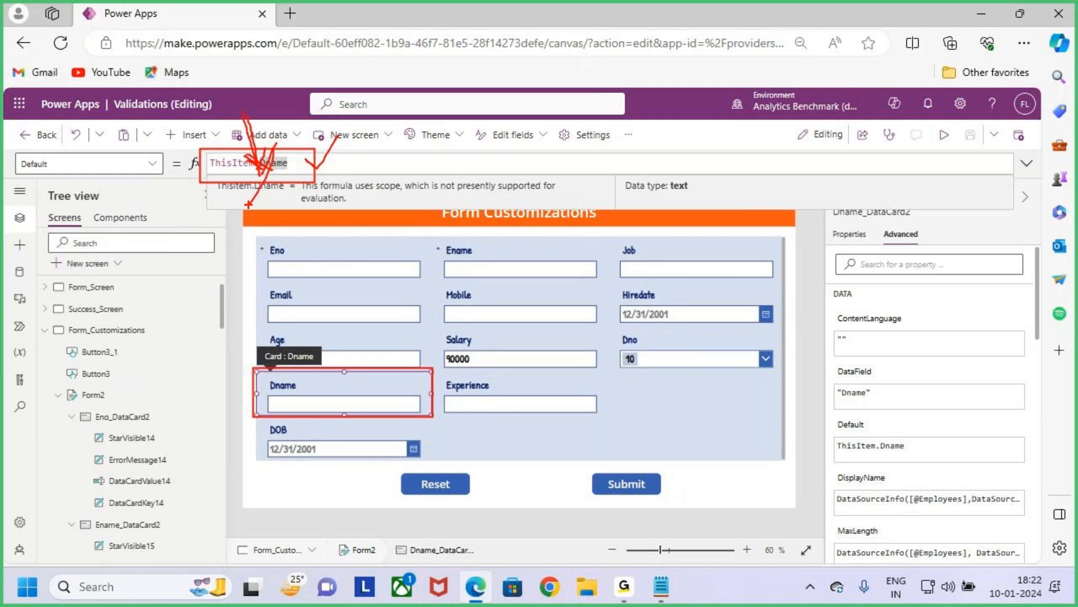
{"action": "key", "text": "Escape"}
Clear the existing Default formula of the Dname card.
{"action": "left_click_drag", "start_coordinate": [304, 167], "coordinate": [183, 164]}
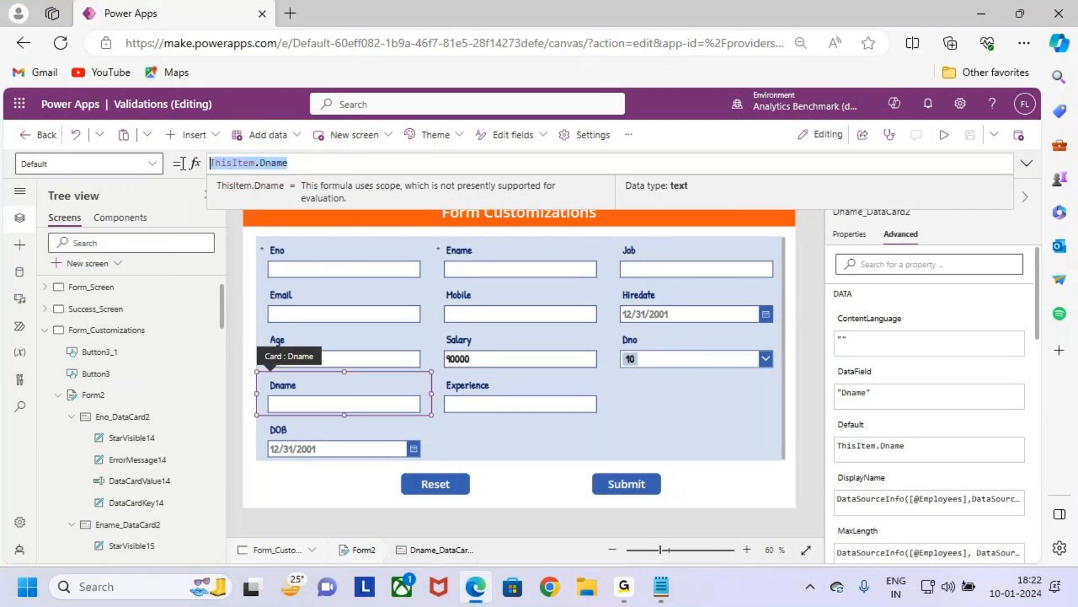
{"action": "key", "text": "BackSpace"}
{"action": "key", "text": "ctrl+2"}
{"action": "left_click_drag", "start_coordinate": [6, 147], "coordinate": [98, 188]}
{"action": "key", "text": "Escape"}
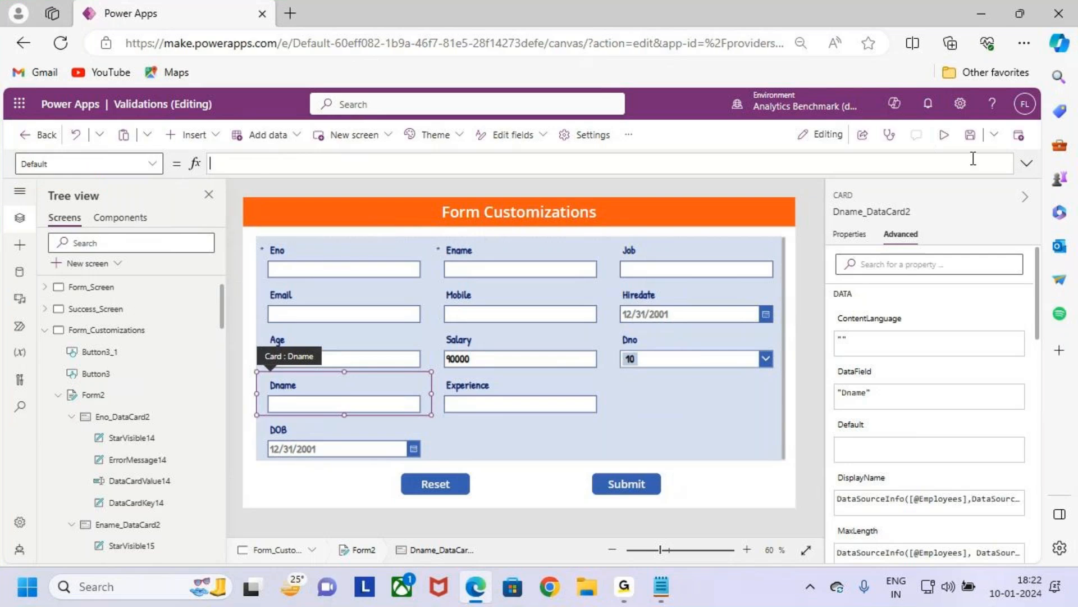
Expand the formula editor and begin the Dname card's Default formula with If(Value(DataCardValue22.
{"action": "left_click", "coordinate": [1026, 163]}
{"action": "left_click", "coordinate": [421, 171]}
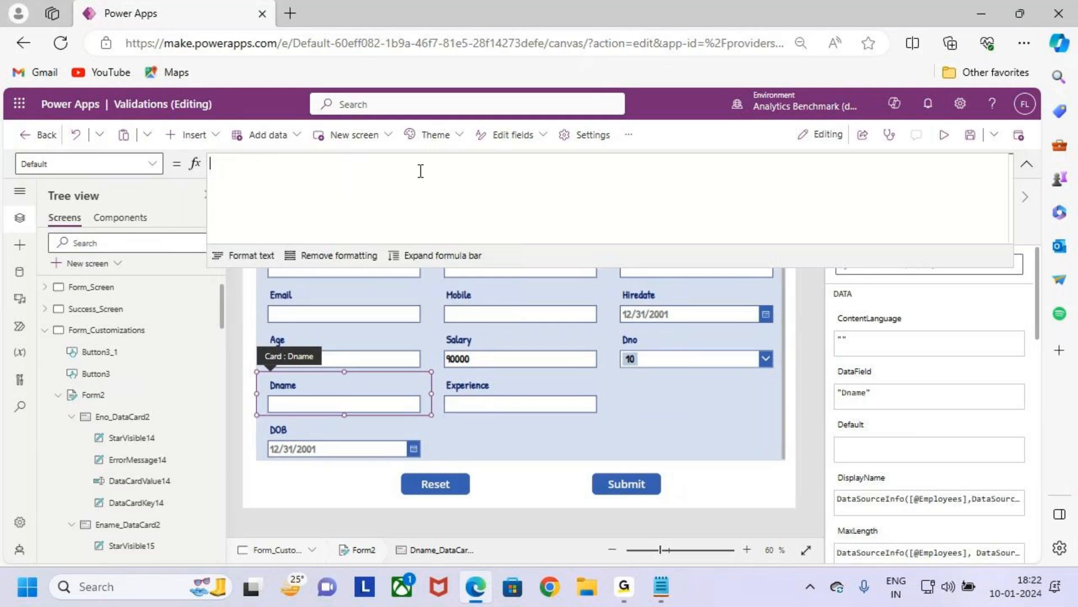
{"action": "type", "text": "If("}
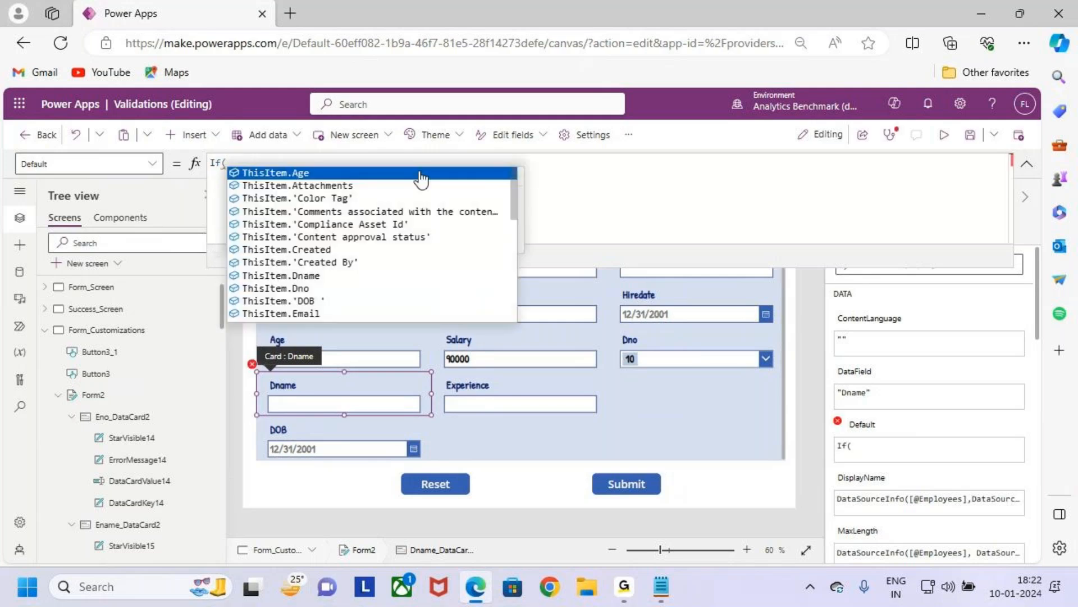
{"action": "type", "text": "Value"}
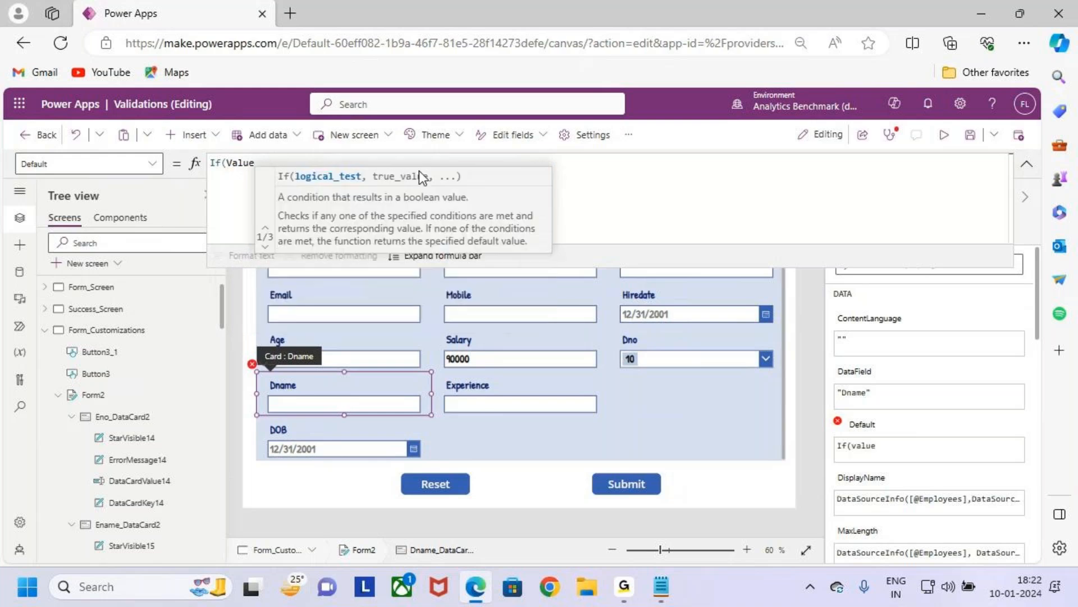
{"action": "type", "text": "("}
{"action": "key", "text": "ctrl+v"}
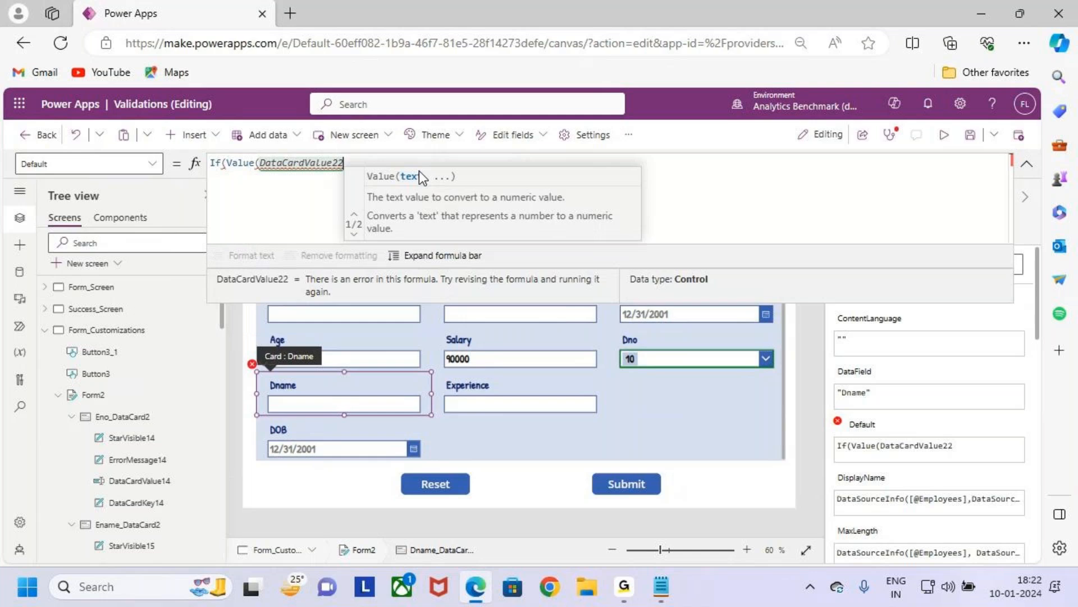
{"action": "key", "text": "ctrl+2"}
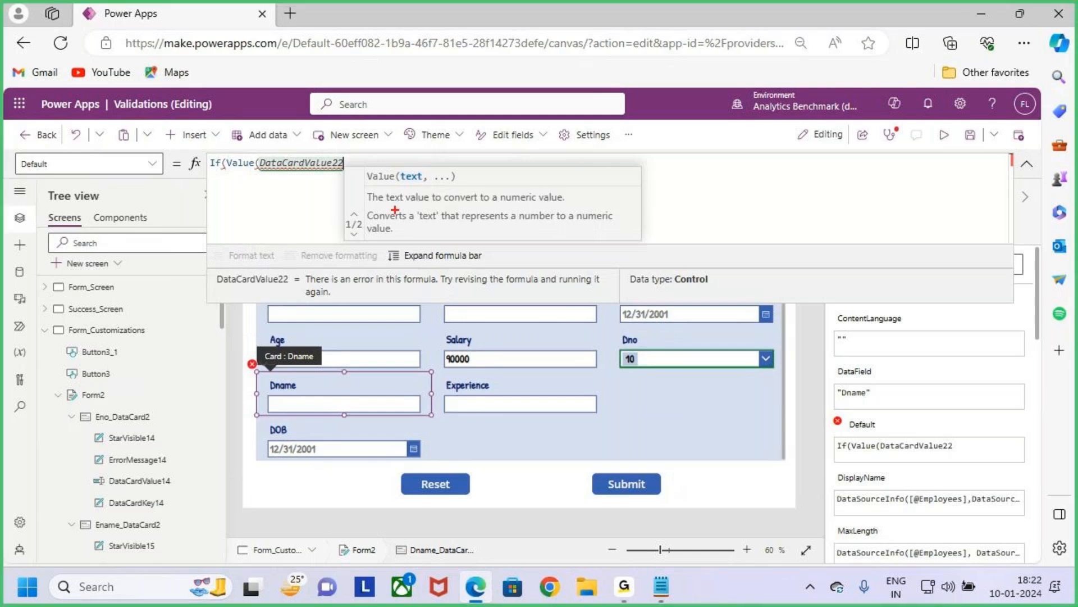
{"action": "left_click_drag", "start_coordinate": [279, 168], "coordinate": [275, 169]}
{"action": "left_click_drag", "start_coordinate": [618, 352], "coordinate": [776, 372]}
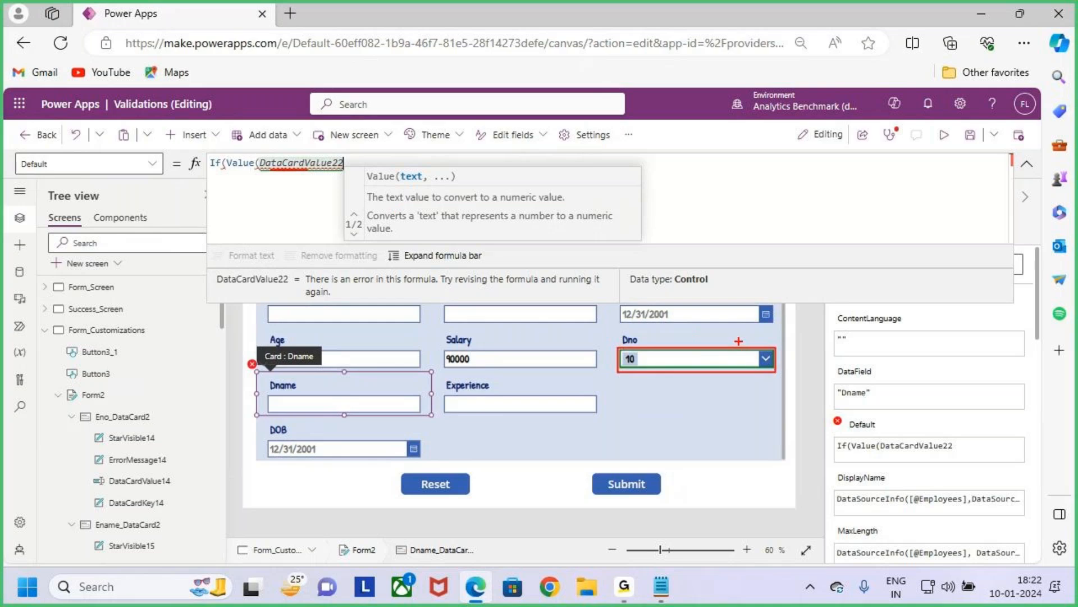
{"action": "key", "text": "Escape"}
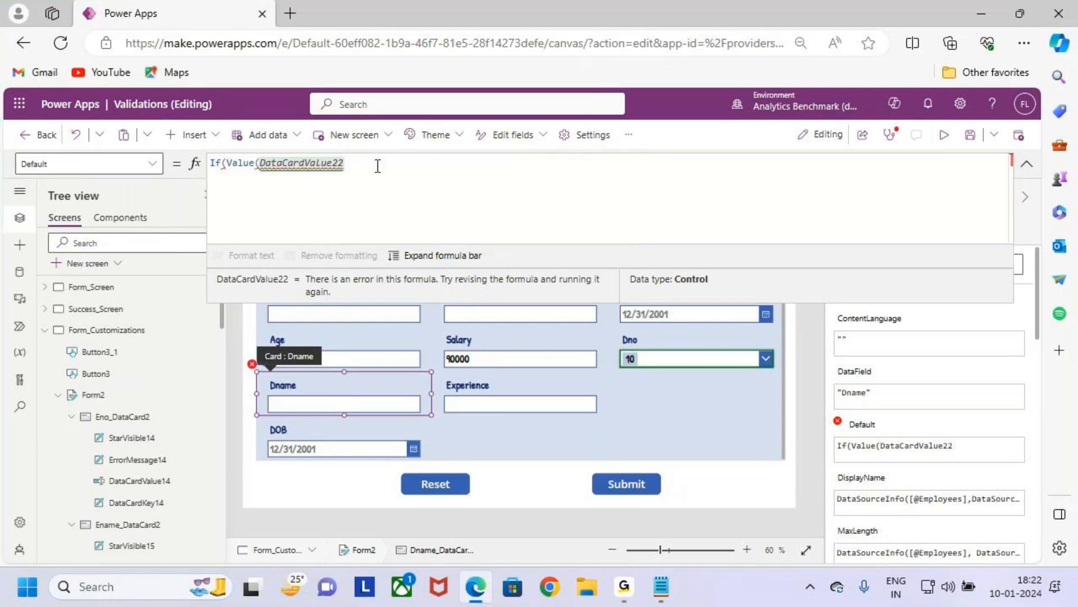
{"action": "key", "text": "ctrl+2"}
{"action": "left_click_drag", "start_coordinate": [612, 337], "coordinate": [772, 380]}
{"action": "left_click_drag", "start_coordinate": [652, 367], "coordinate": [626, 374]}
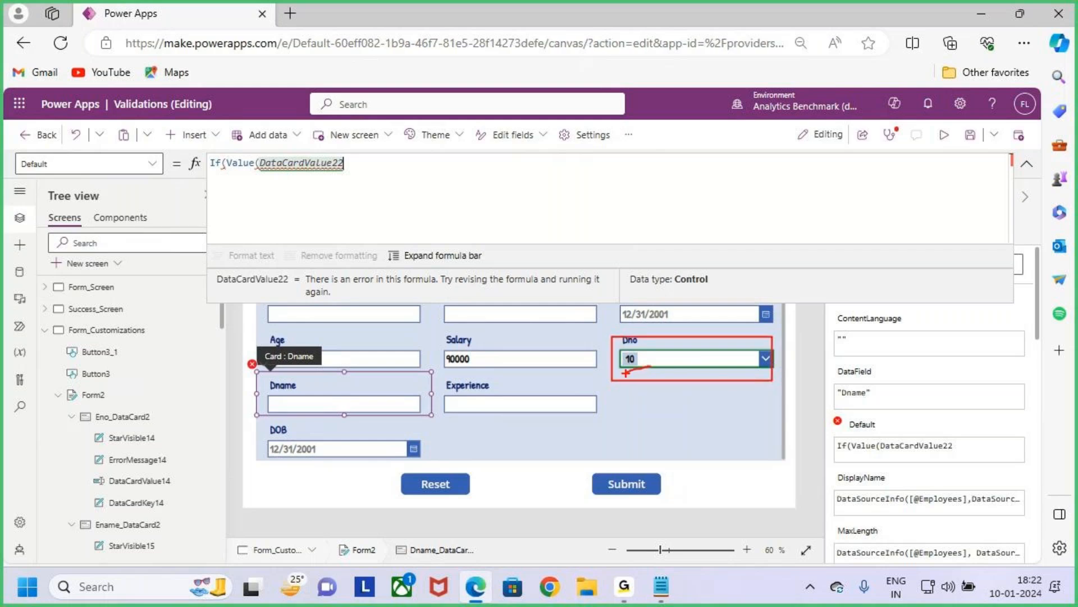
{"action": "left_click_drag", "start_coordinate": [308, 384], "coordinate": [316, 425]}
{"action": "key", "text": "Escape"}
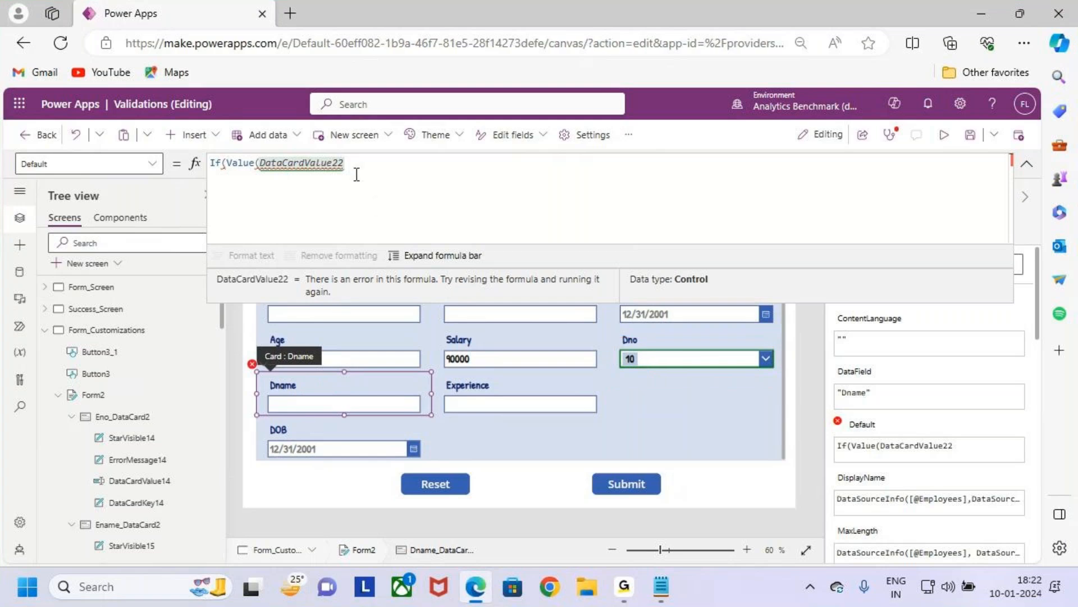
Extend the DataCardValue22 reference in the Dname Default formula with .Selected.Value.
{"action": "mouse_move", "coordinate": [260, 165]}
{"action": "type", "text": ".selec"}
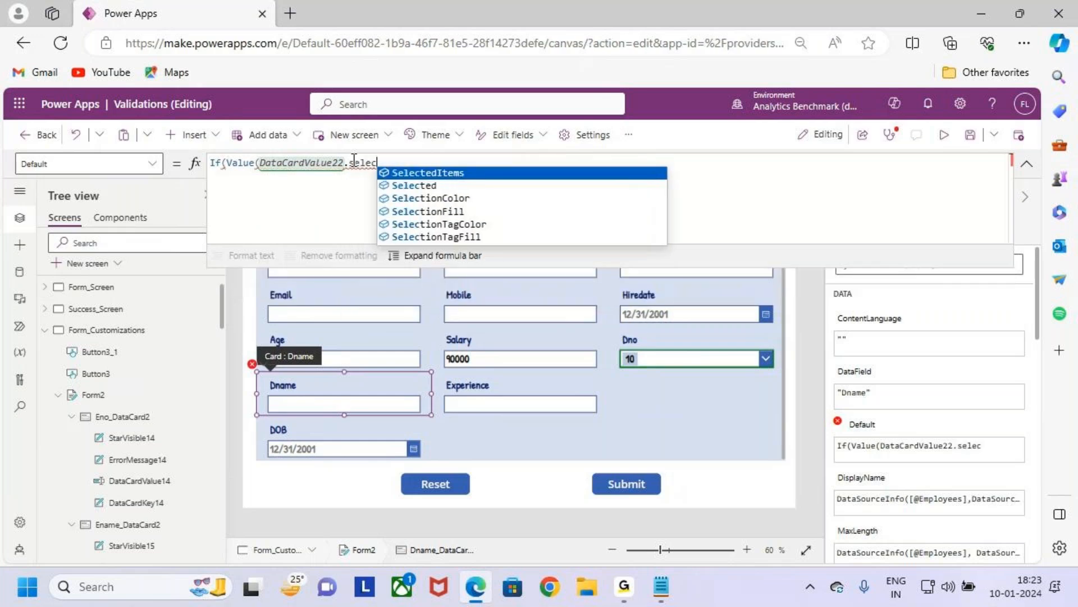
{"action": "key", "text": "Down"}
{"action": "key", "text": "Tab"}
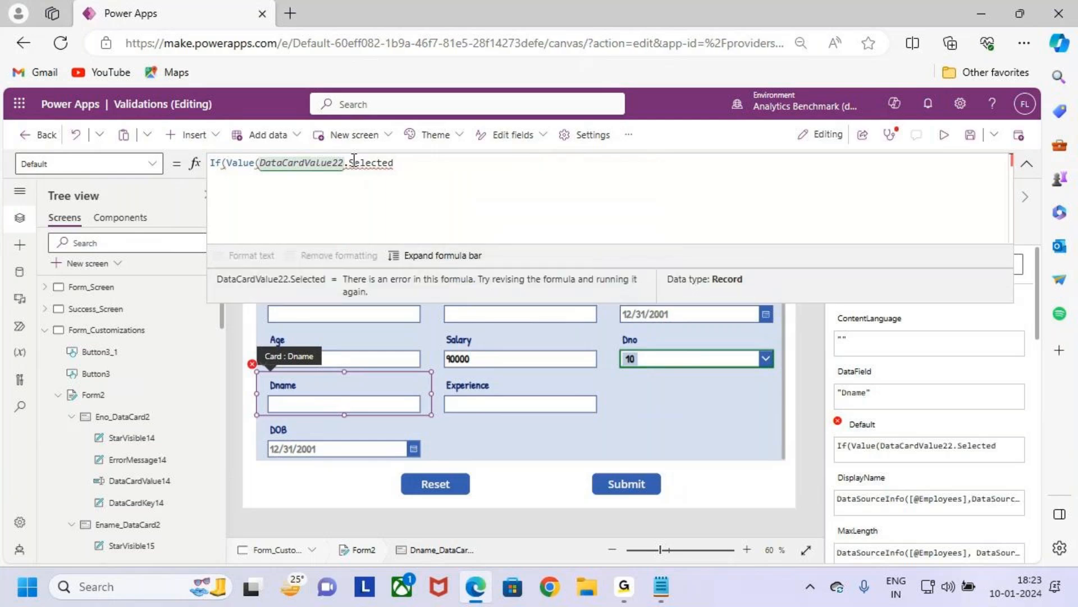
{"action": "type", "text": ".va"}
{"action": "key", "text": "Tab"}
{"action": "key", "text": "ctrl+2"}
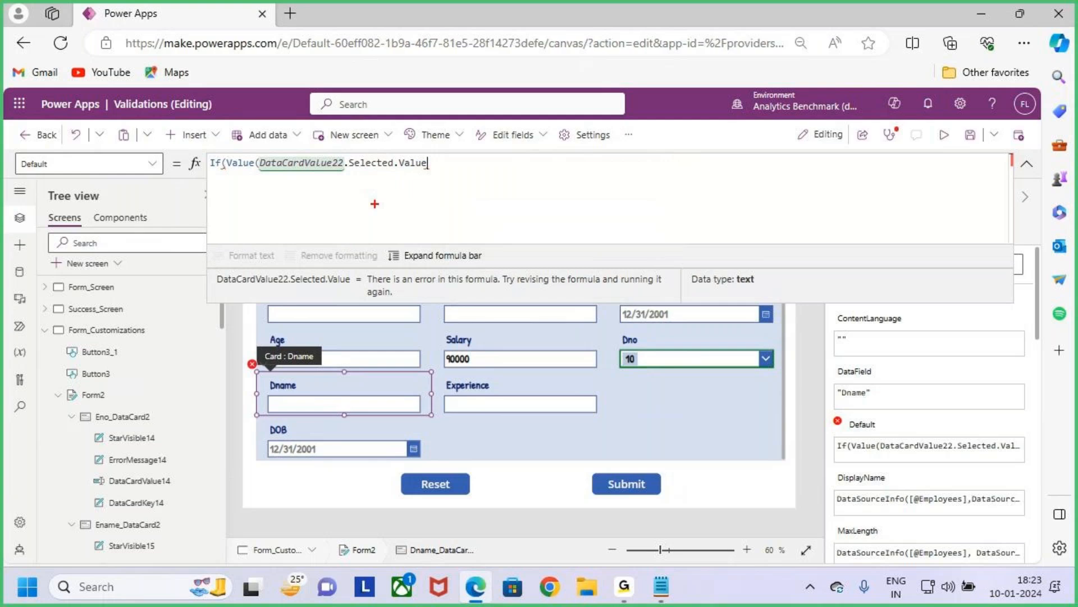
{"action": "left_click_drag", "start_coordinate": [358, 173], "coordinate": [451, 170]}
{"action": "left_click_drag", "start_coordinate": [613, 336], "coordinate": [784, 387]}
{"action": "left_click_drag", "start_coordinate": [706, 329], "coordinate": [719, 351]}
{"action": "mouse_move", "coordinate": [375, 186]}
{"action": "left_mouse_down"}
{"action": "mouse_move", "coordinate": [392, 202]}
{"action": "mouse_move", "coordinate": [440, 189]}
{"action": "mouse_move", "coordinate": [443, 221]}
{"action": "left_mouse_up"}
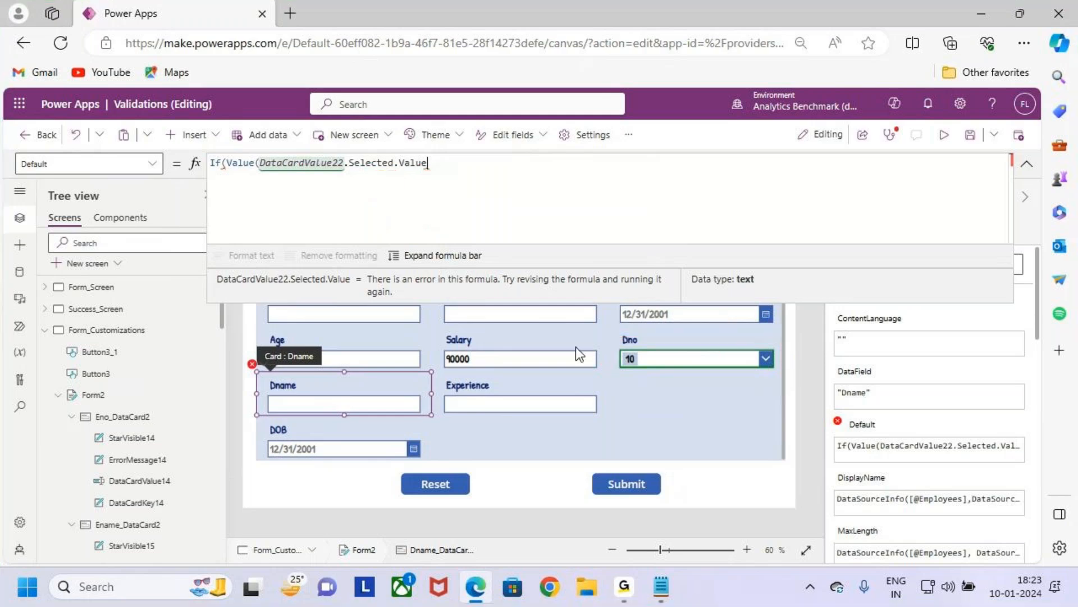
Close the Value call and complete the first condition as =10, returning "Admin" as the department name.
{"action": "left_click_drag", "start_coordinate": [349, 163], "coordinate": [451, 164]}
{"action": "left_click", "coordinate": [451, 164]}
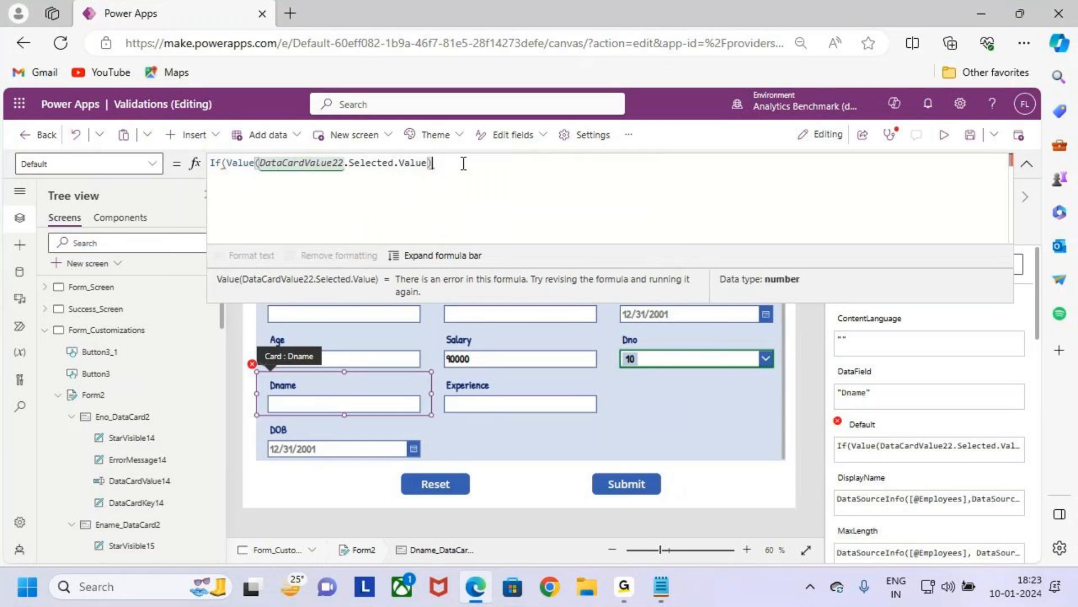
{"action": "type", "text": "=10"}
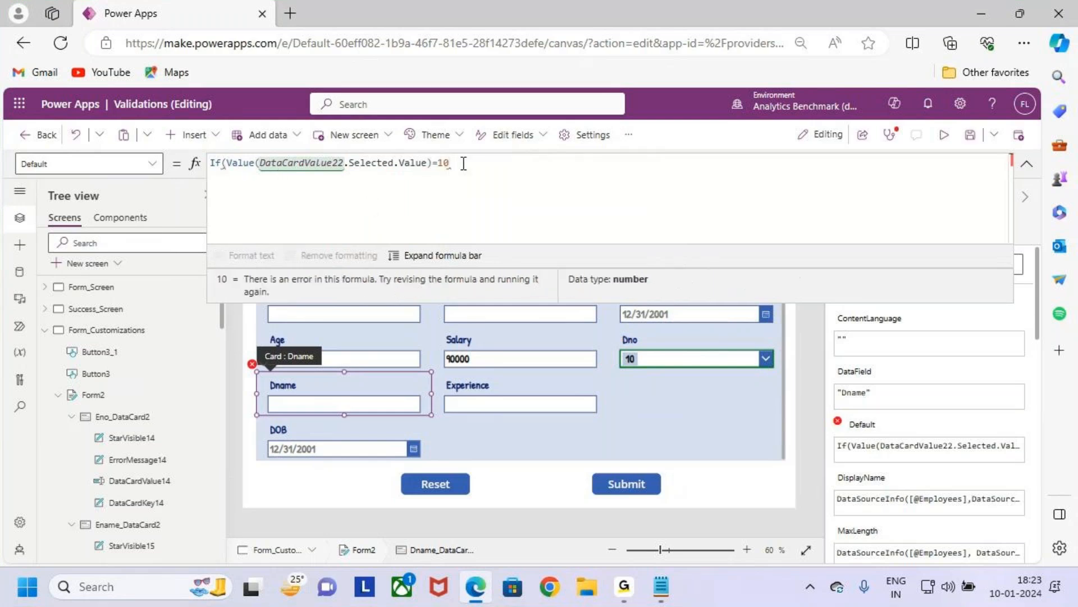
{"action": "left_click_drag", "start_coordinate": [629, 340], "coordinate": [750, 379]}
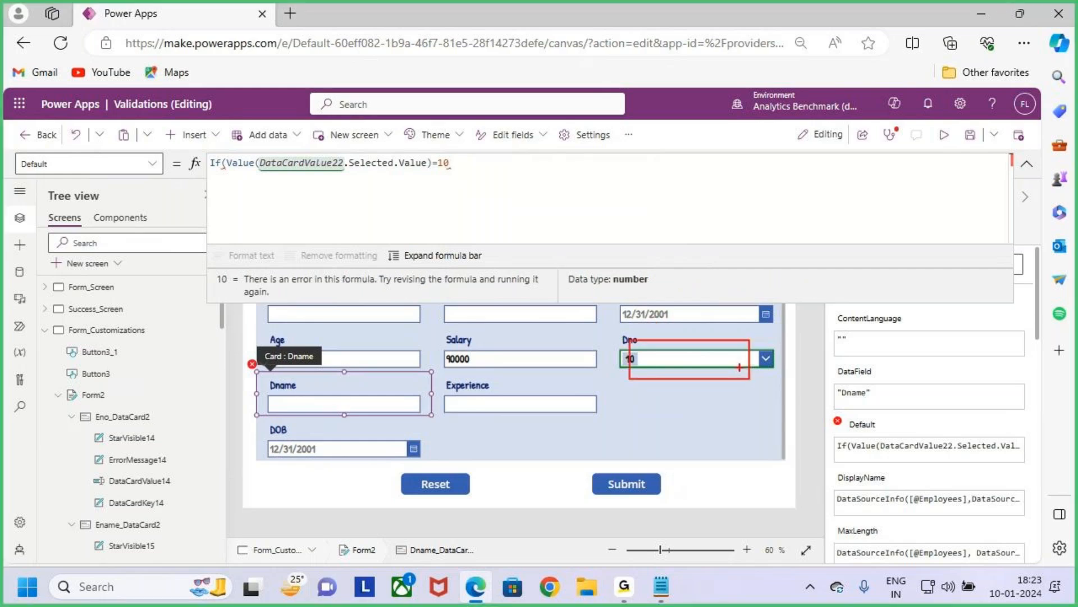
{"action": "key", "text": "Escape"}
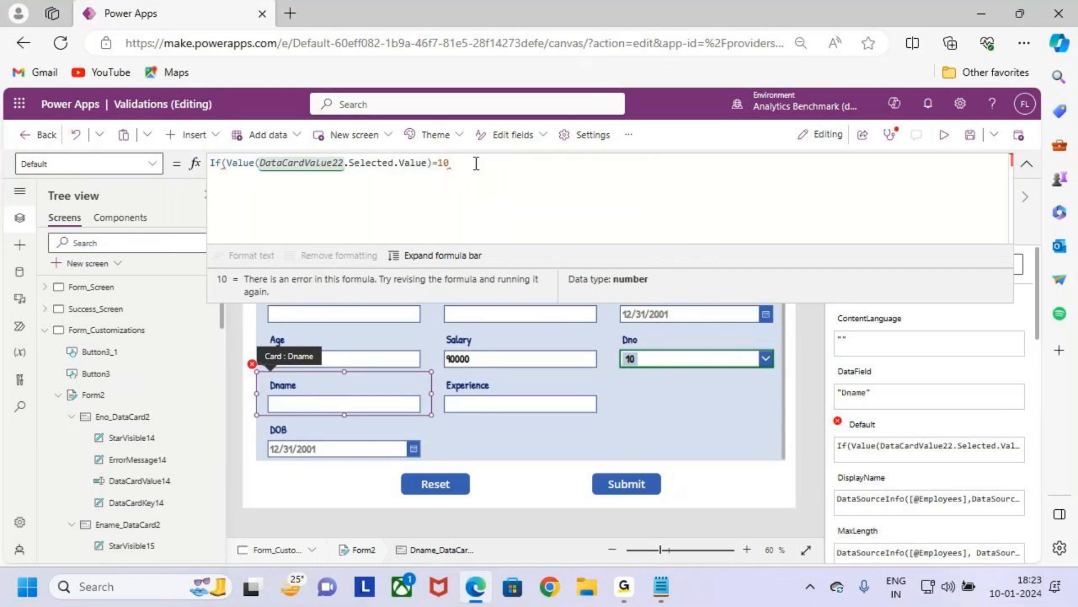
{"action": "type", "text": ",\""}
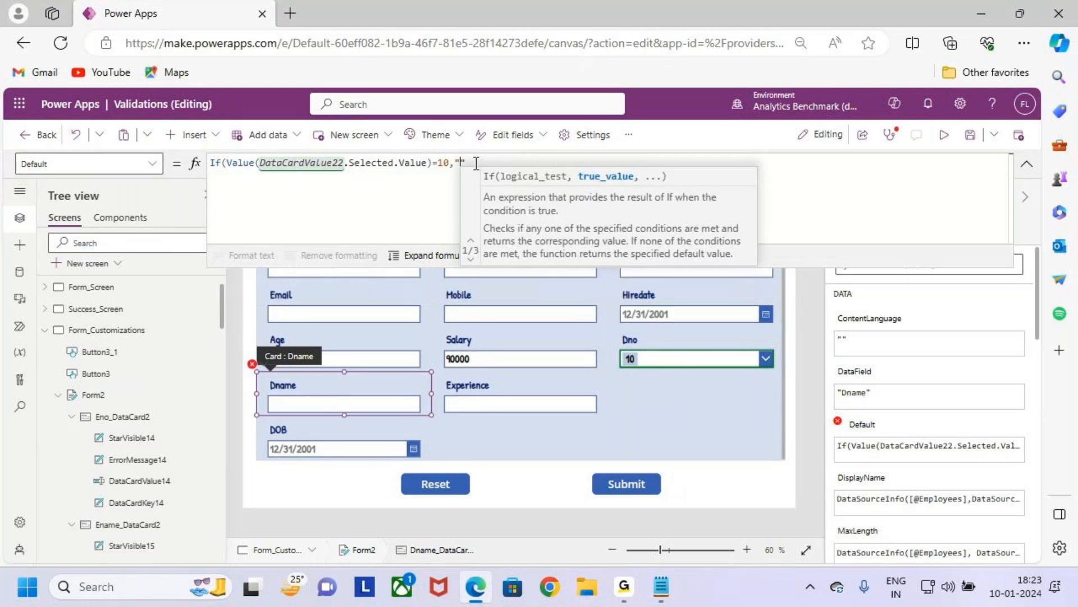
{"action": "type", "text": "Admin"}
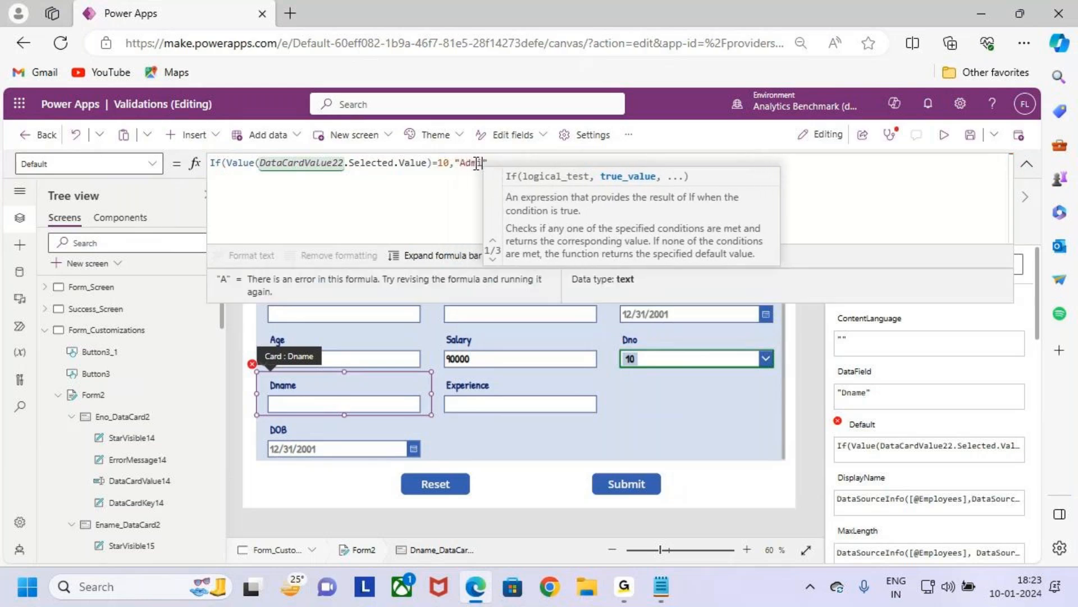
{"action": "type", "text": "\","}
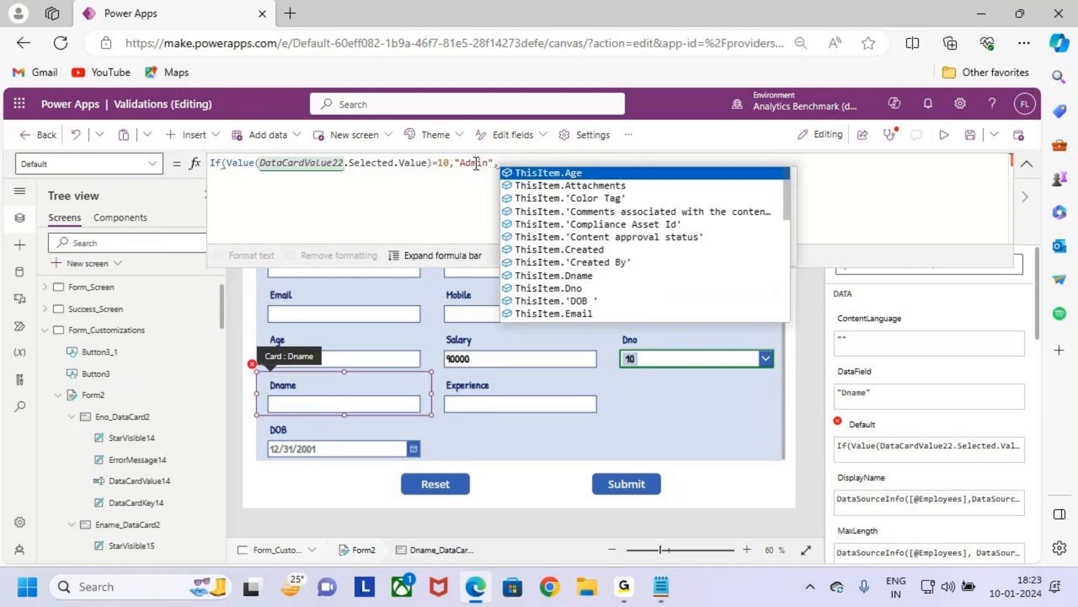
Start a nested If as the formula's else branch, with Value(DataCardValue22 as its test.
{"action": "type", "text": "I"}
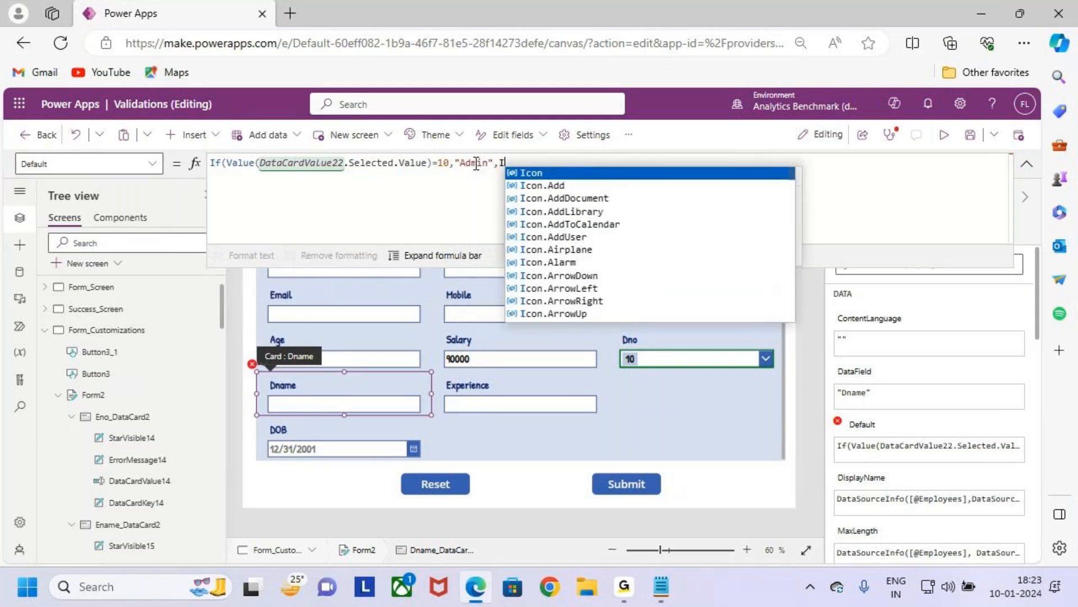
{"action": "type", "text": "F("}
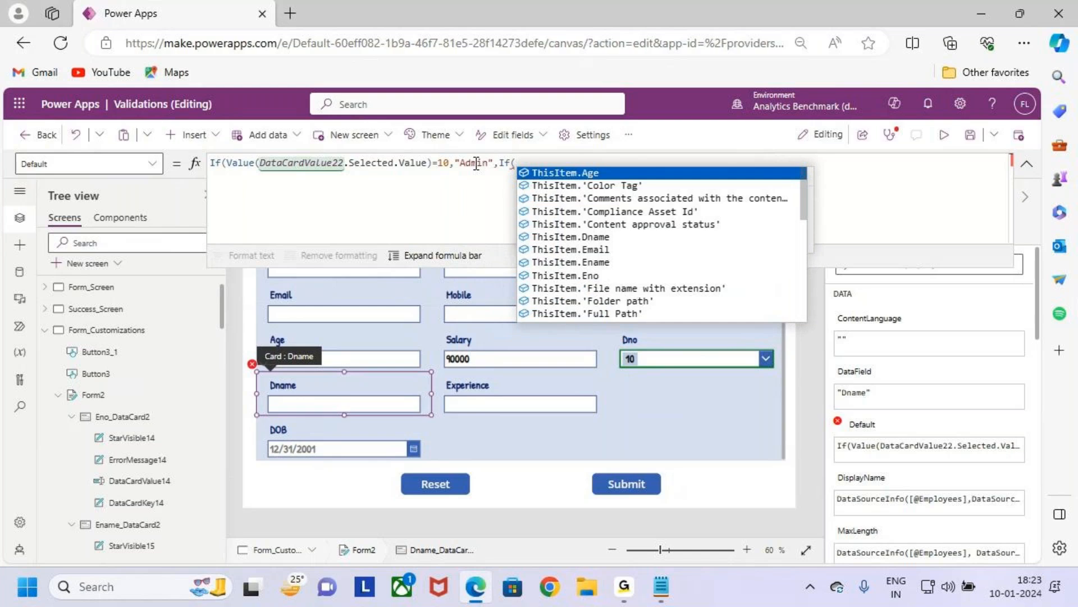
{"action": "type", "text": "Value"}
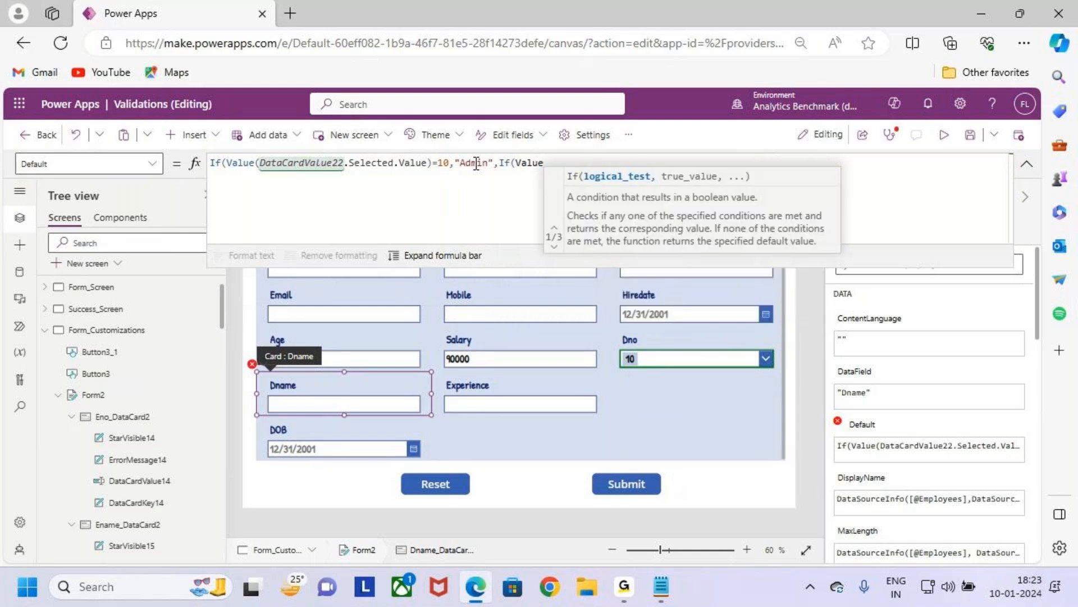
{"action": "type", "text": "("}
{"action": "type", "text": "DataCardValue22"}
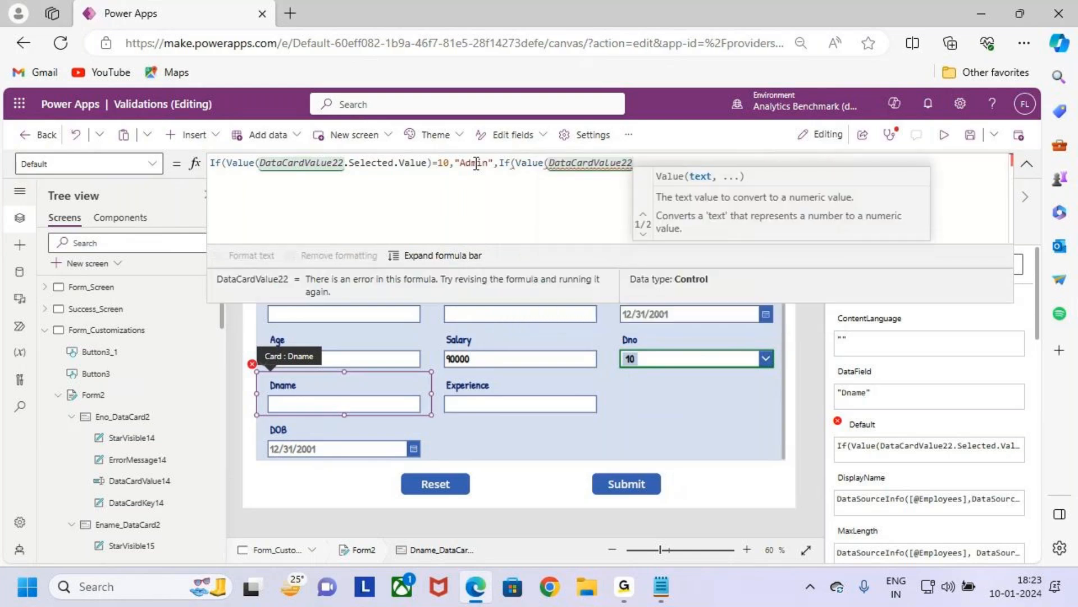
Complete the nested DataCardValue22 reference with .Selected.Value, replacing the mistaken SelectedItems property.
{"action": "type", "text": ".SelectedItems"}
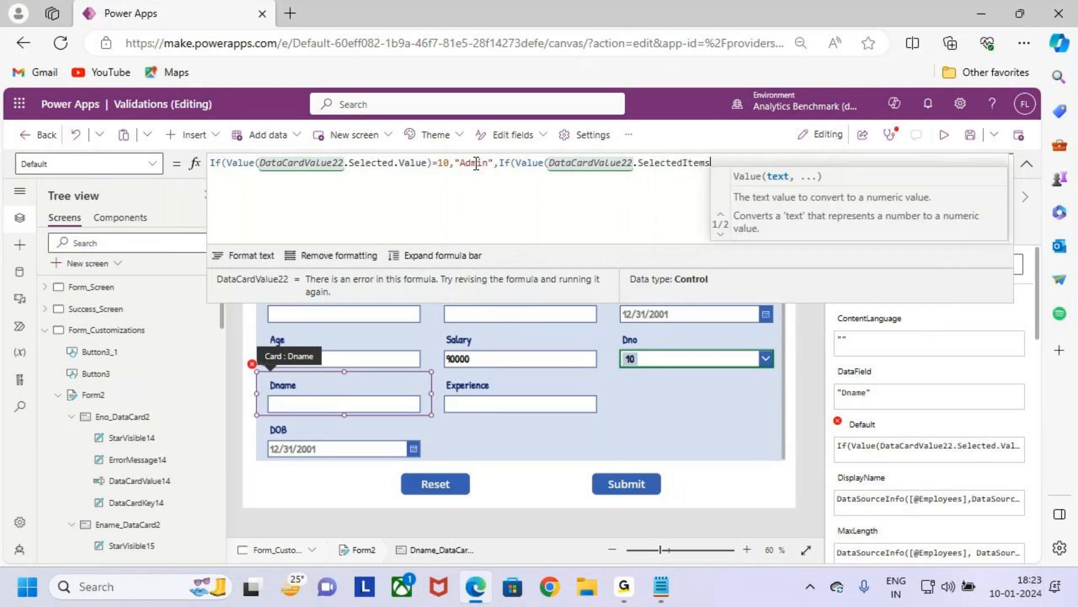
{"action": "key", "text": "BackSpace"}
{"action": "key", "text": "BackSpace"}
{"action": "key", "text": "BackSpace"}
{"action": "key", "text": "BackSpace"}
{"action": "key", "text": "BackSpace"}
{"action": "key", "text": "BackSpace"}
{"action": "key", "text": "BackSpace"}
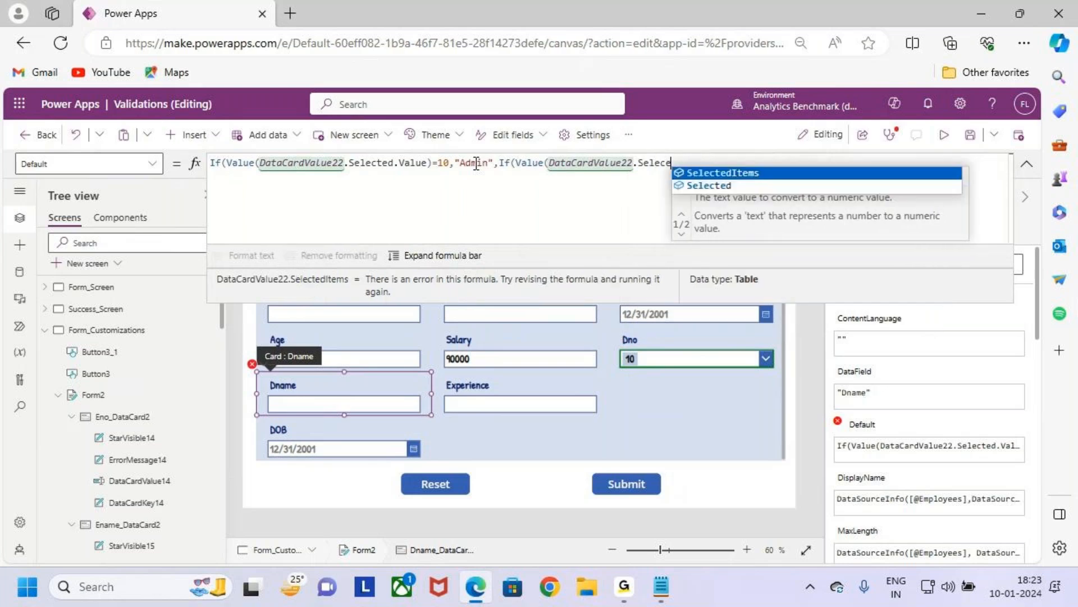
{"action": "key", "text": "BackSpace"}
{"action": "type", "text": "ted.val"}
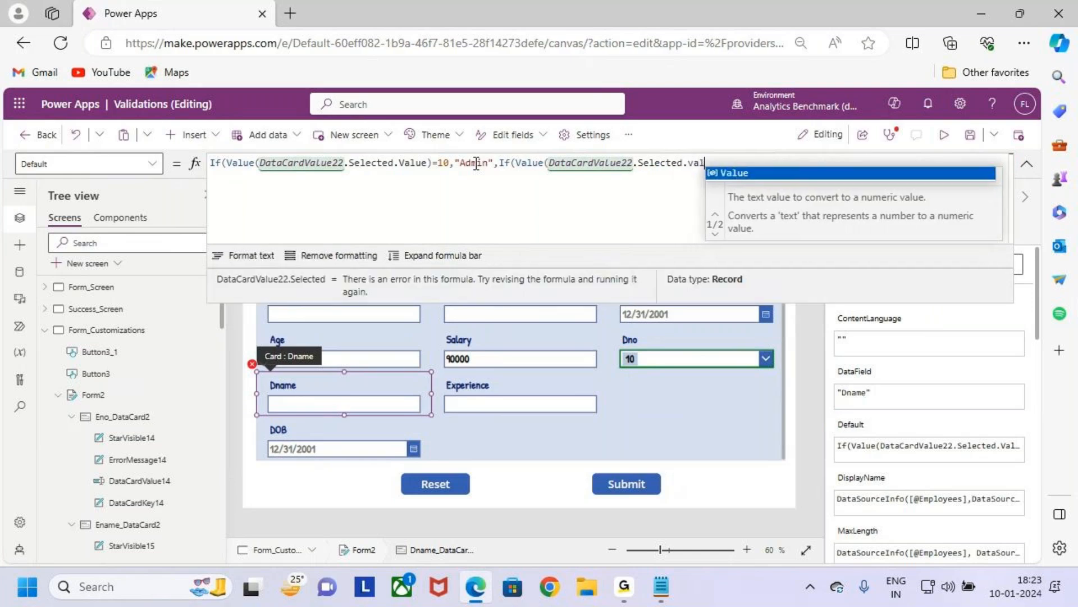
{"action": "key", "text": "Tab"}
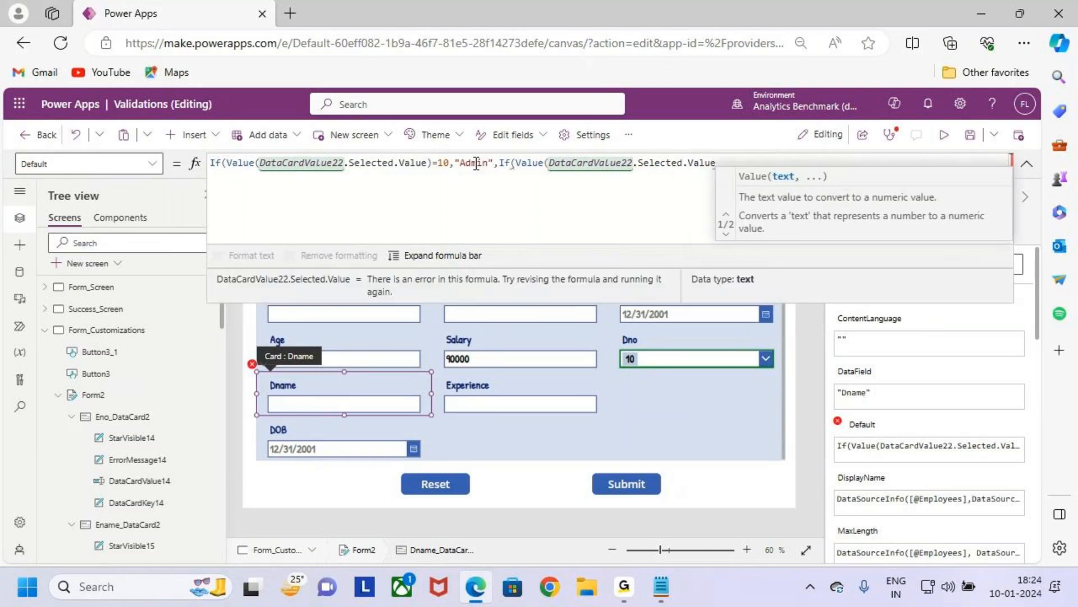
Close the nested Value call, compare it with 20, and return "DEv" for that department number.
{"action": "type", "text": ")=20"}
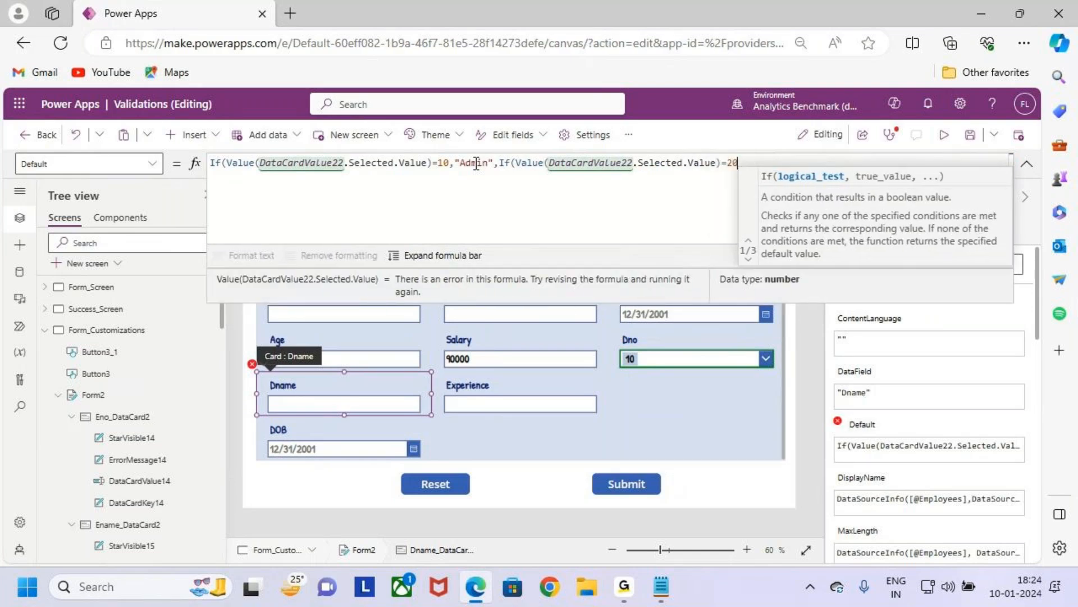
{"action": "type", "text": ","}
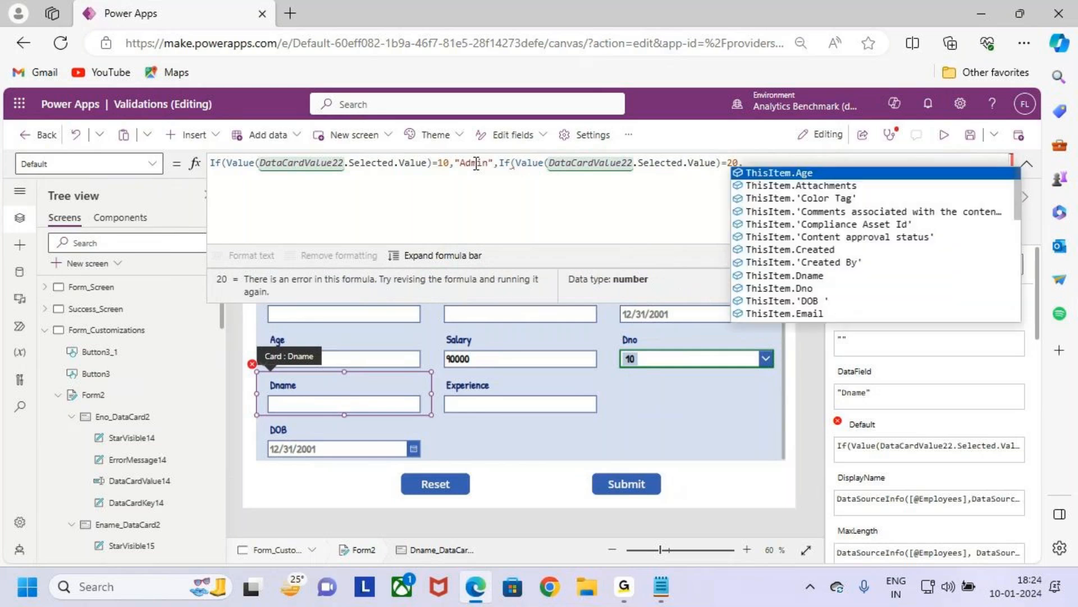
{"action": "type", "text": "\"DEv\""}
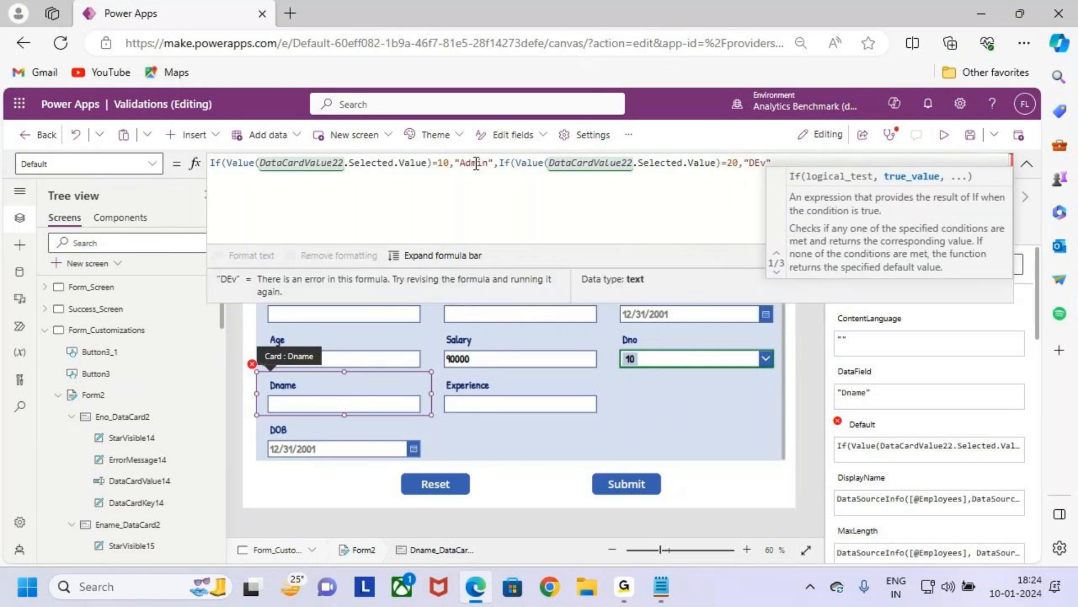
Add a third nested If containing a Value function after "DEv" in the Dname card's Default formula.
{"action": "type", "text": ","}
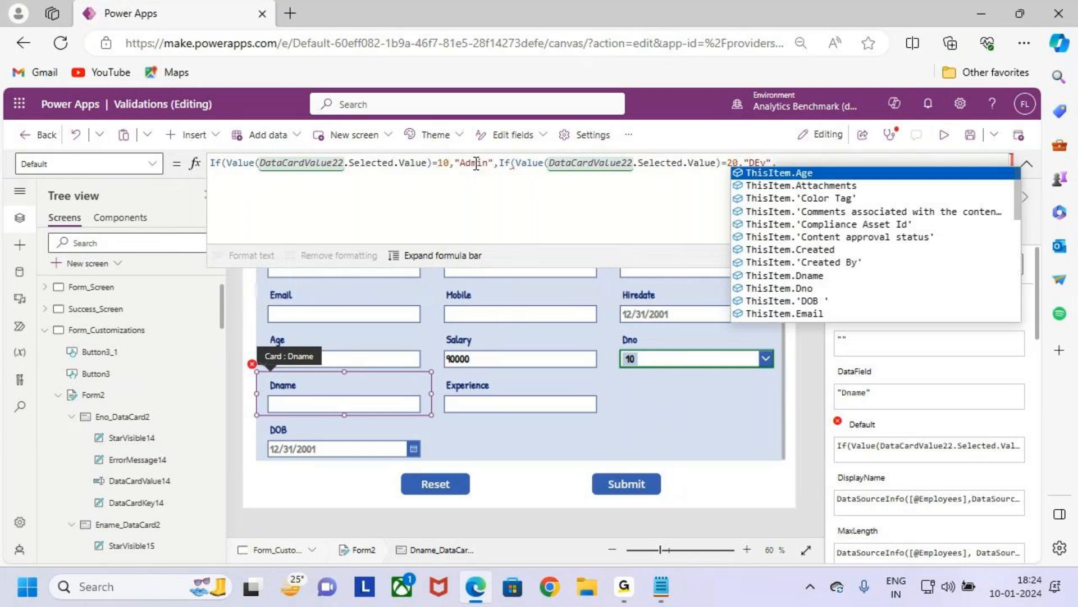
{"action": "type", "text": "if"}
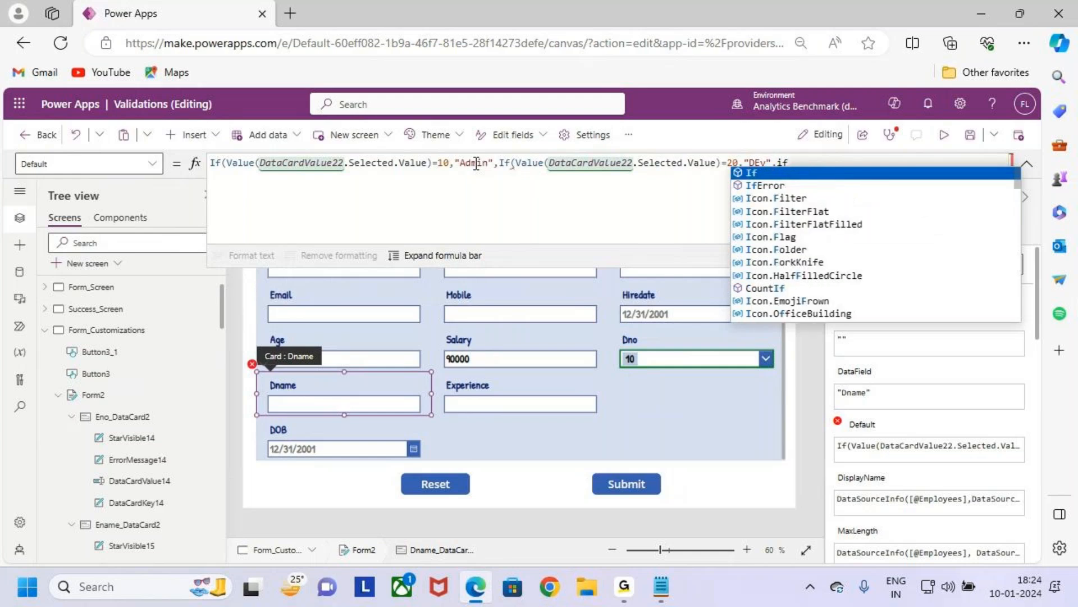
{"action": "key", "text": "Tab"}
{"action": "type", "text": "M"}
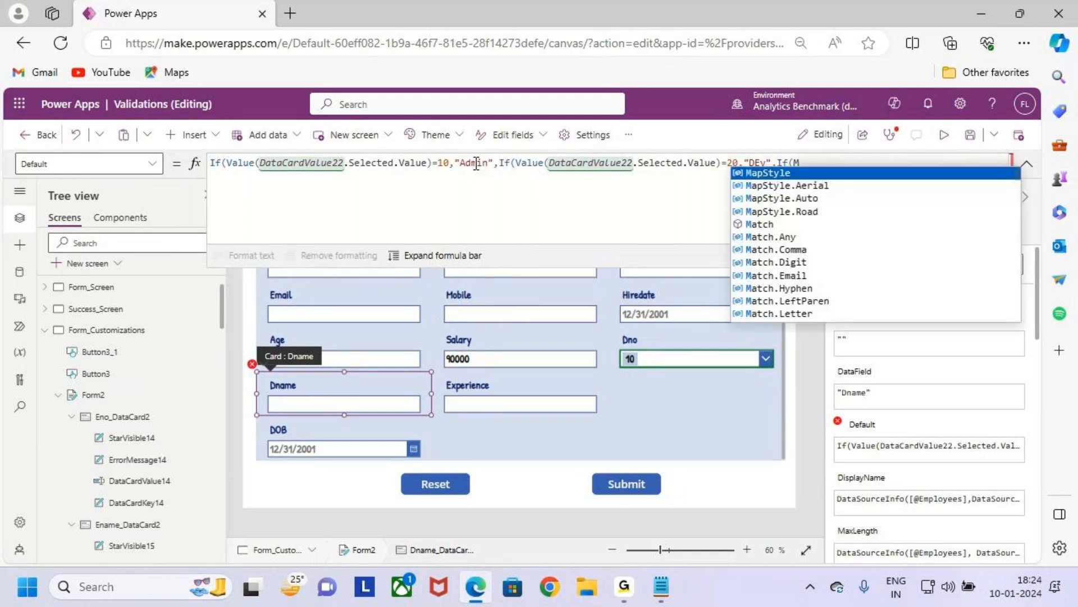
{"action": "key", "text": "BackSpace"}
{"action": "type", "text": "val"}
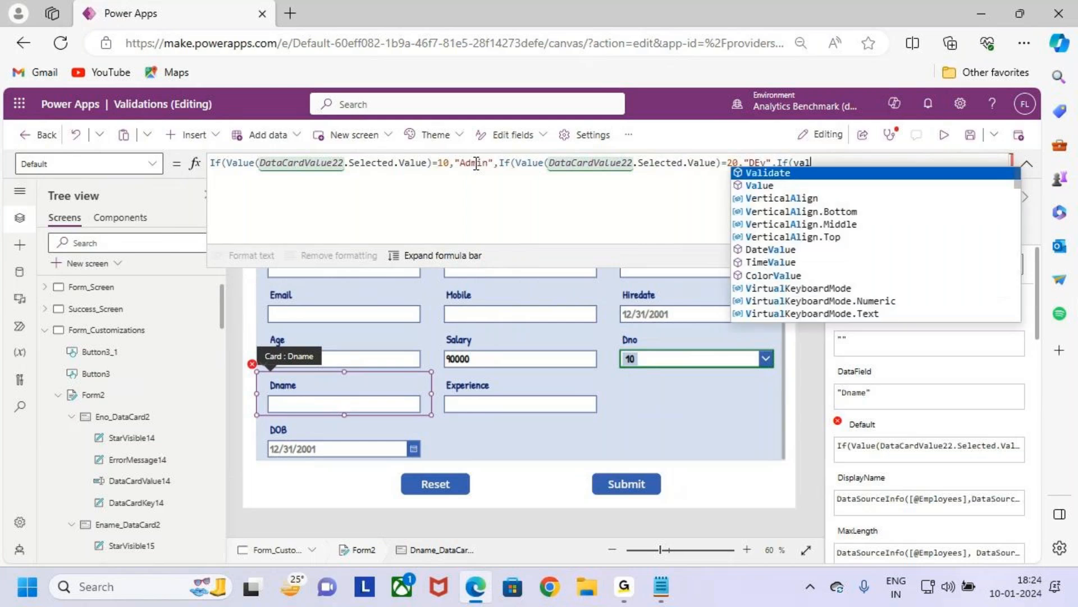
{"action": "key", "text": "Down"}
{"action": "key", "text": "Tab"}
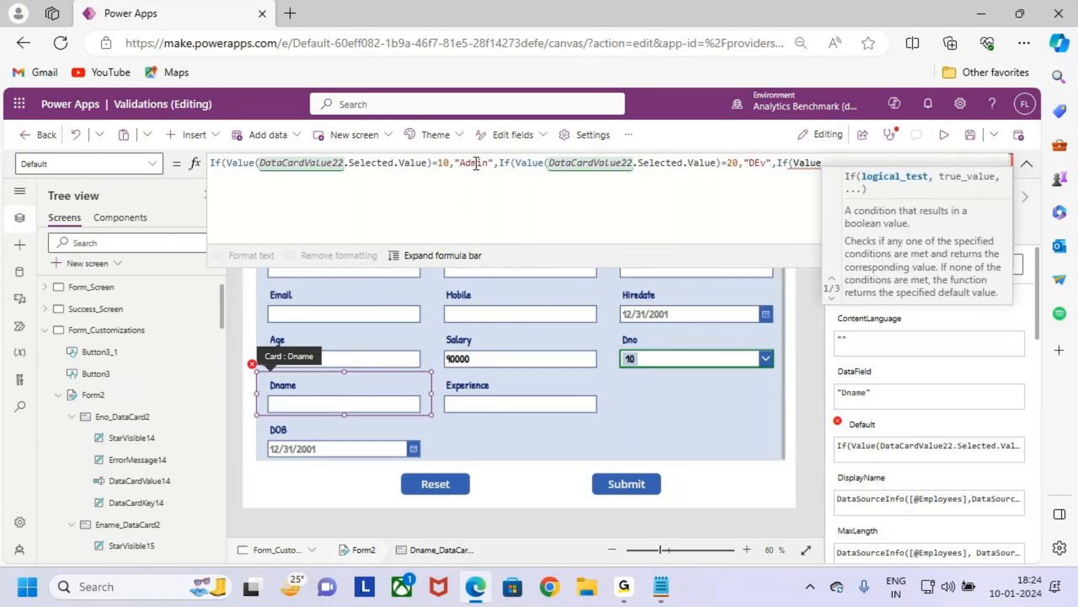
Complete the third If condition so the Value of DataCardValue22.Selected.Value equals 30, and open its text result.
{"action": "type", "text": "("}
{"action": "type", "text": "DataCardValue22"}
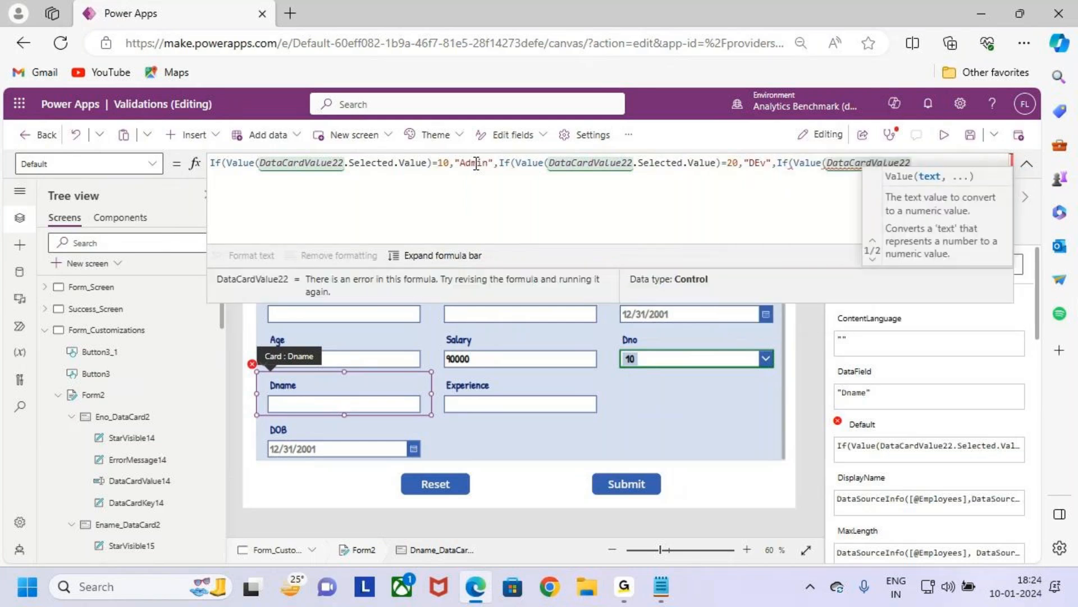
{"action": "type", "text": ".selec"}
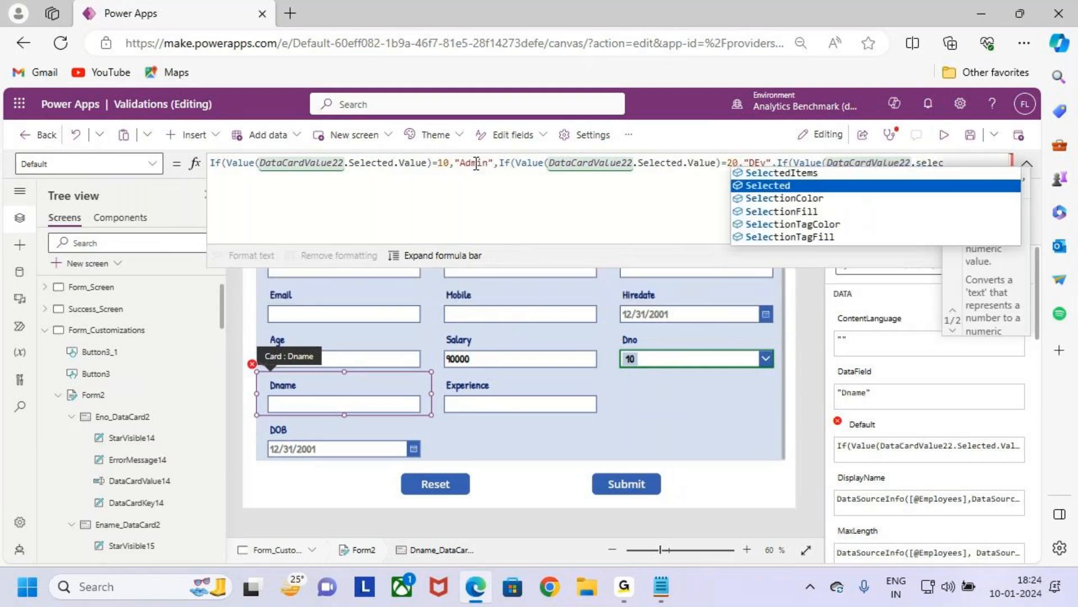
{"action": "key", "text": "Tab"}
{"action": "type", "text": ".c"}
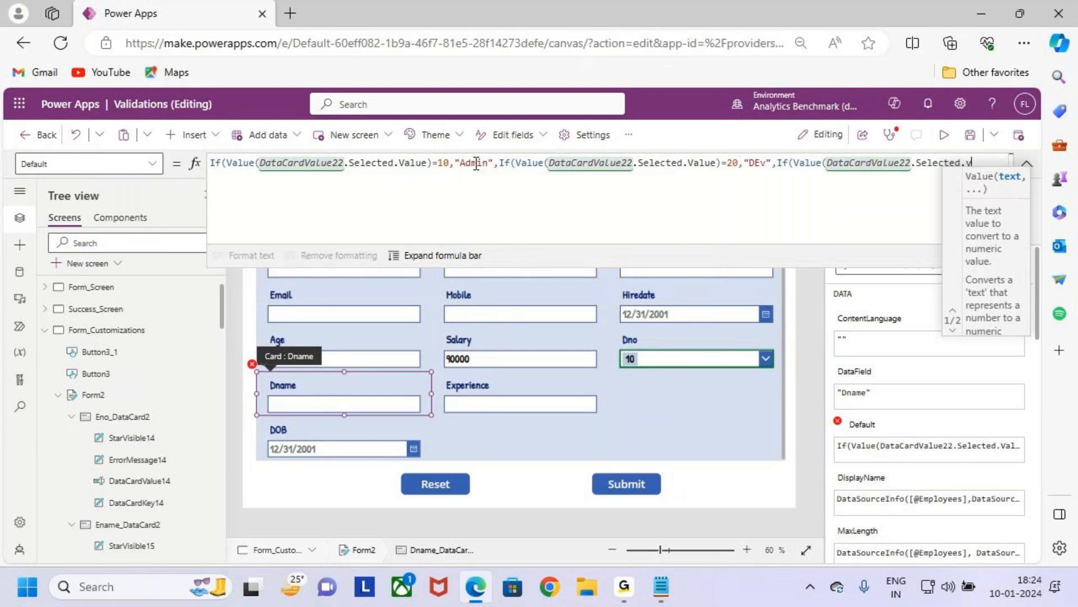
{"action": "key", "text": "Tab"}
{"action": "type", "text": ")"}
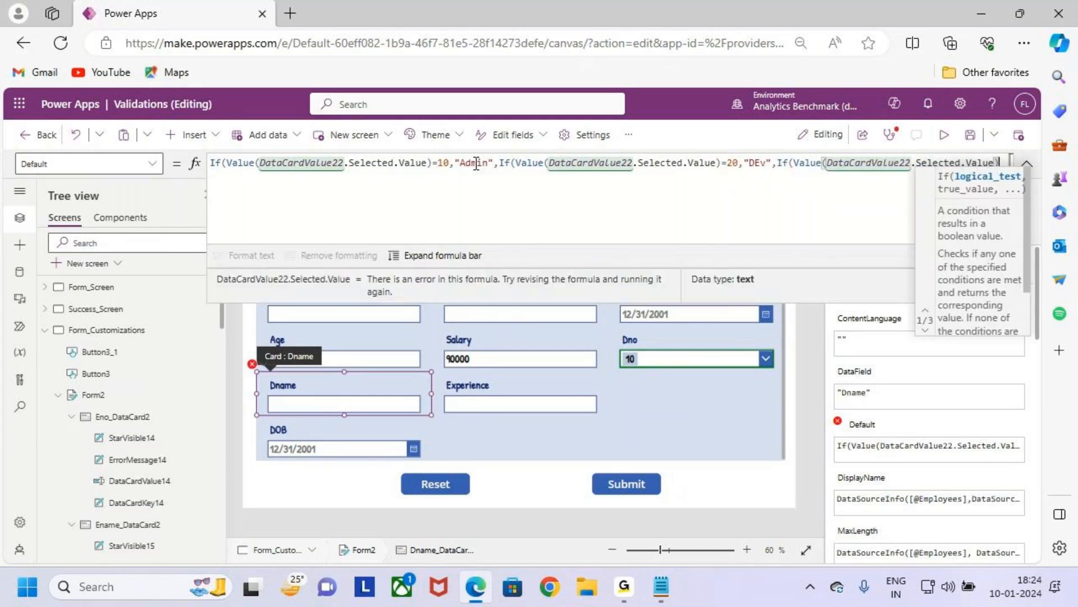
{"action": "type", "text": "=30,\""}
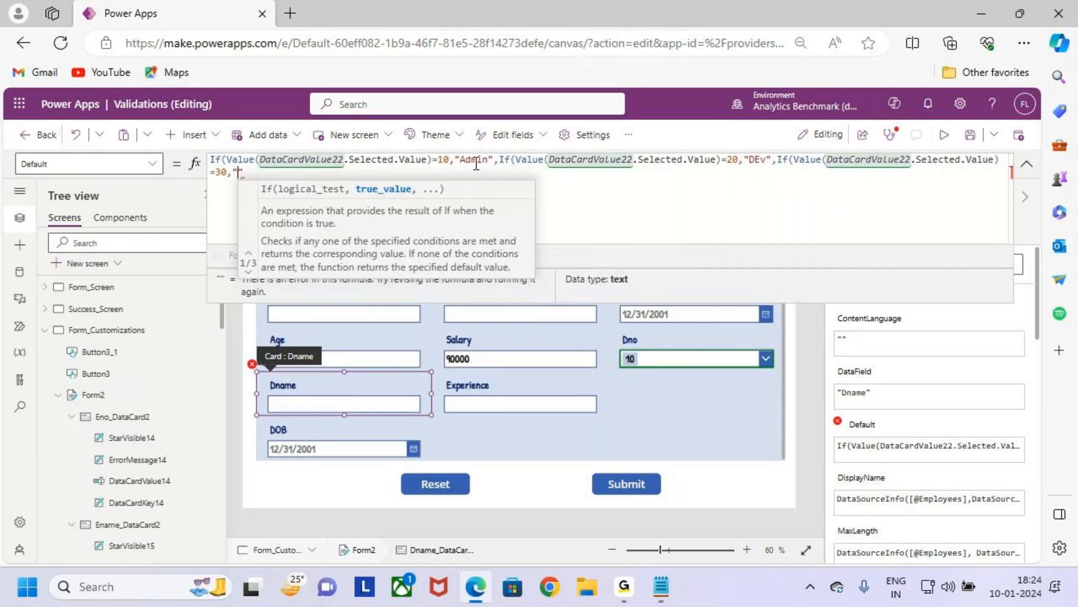
Enter "HR" as the result for department 30 and close all the nested If functions.
{"action": "mouse_move", "coordinate": [661, 595]}
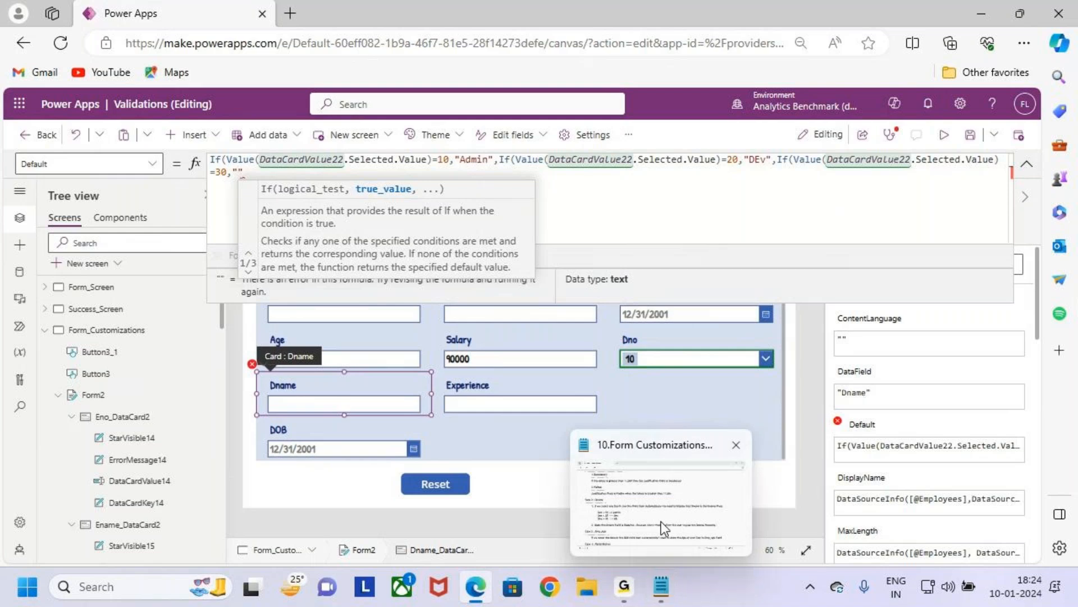
{"action": "left_click", "coordinate": [662, 521]}
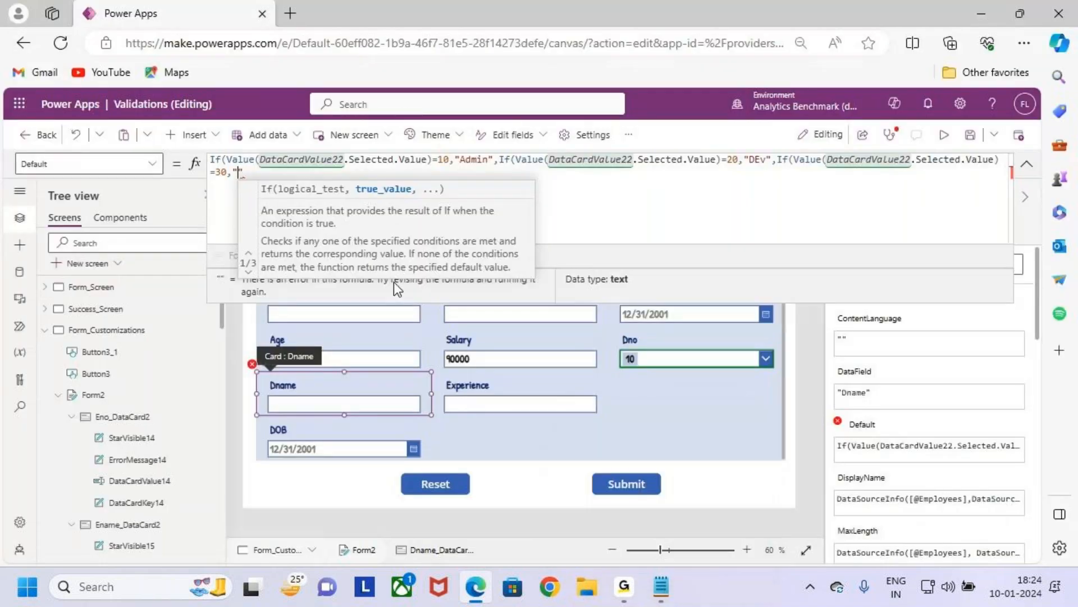
{"action": "key", "text": "Left"}
{"action": "type", "text": "hr"}
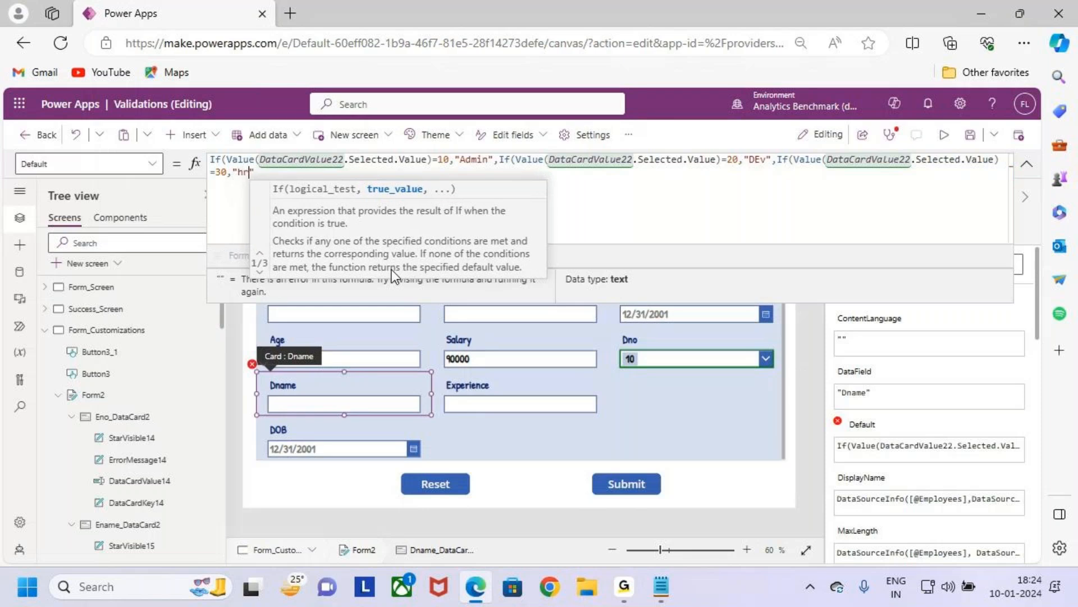
{"action": "key", "text": "Caps_Lock"}
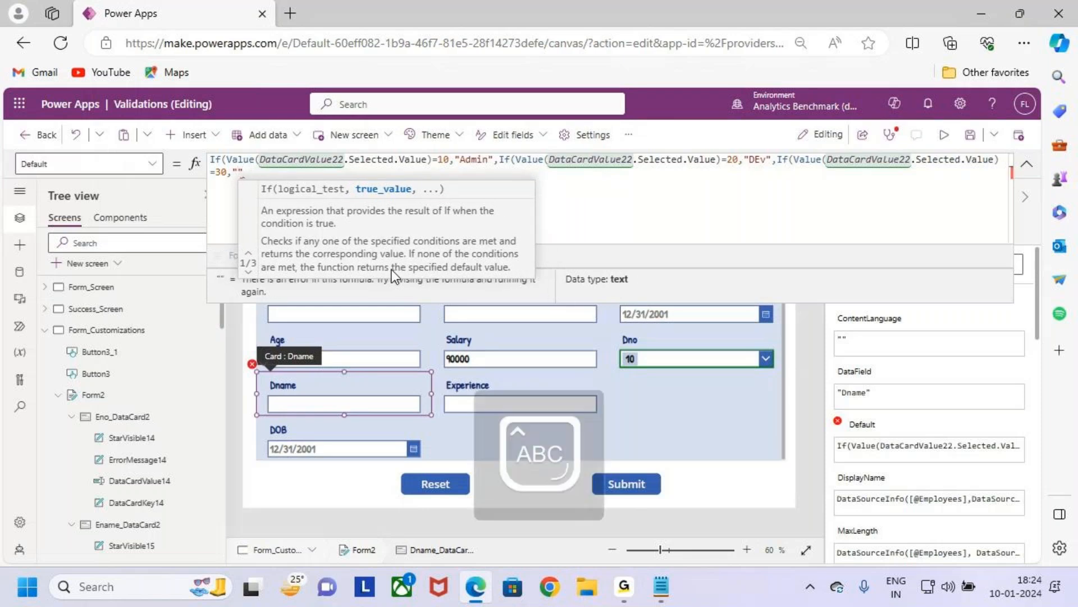
{"action": "key", "text": "BackSpace"}
{"action": "key", "text": "BackSpace"}
{"action": "type", "text": "\""}
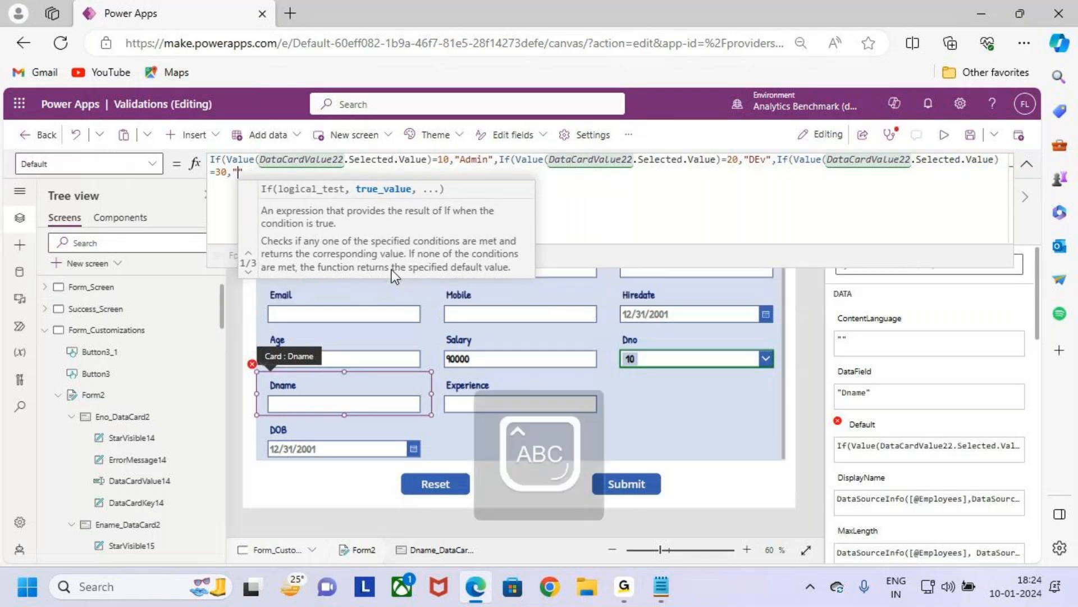
{"action": "type", "text": "H"}
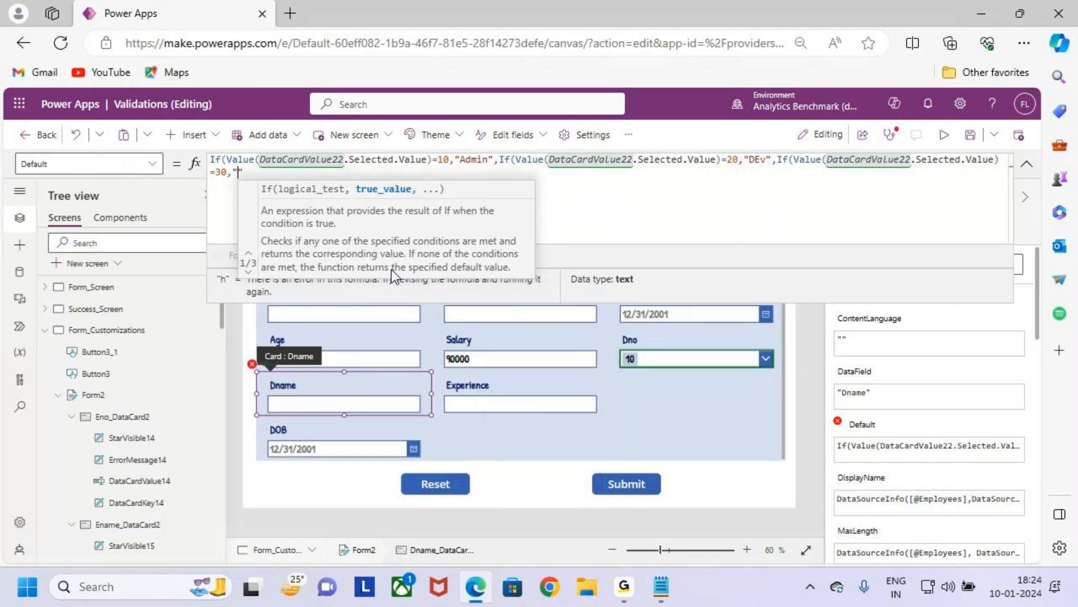
{"action": "key", "text": "Caps_Lock"}
{"action": "type", "text": "R"}
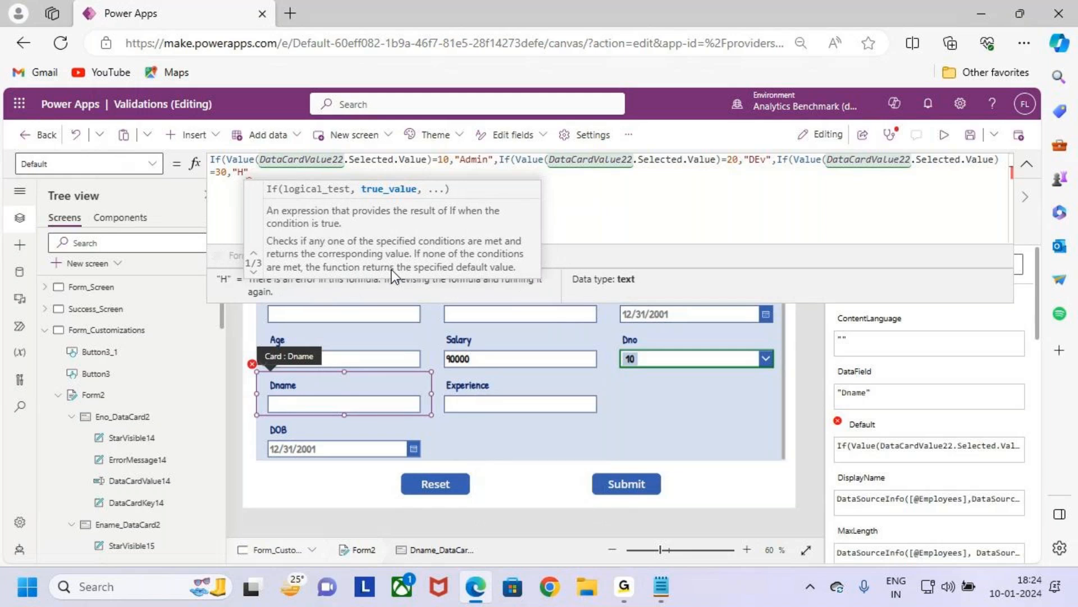
{"action": "type", "text": "\")"}
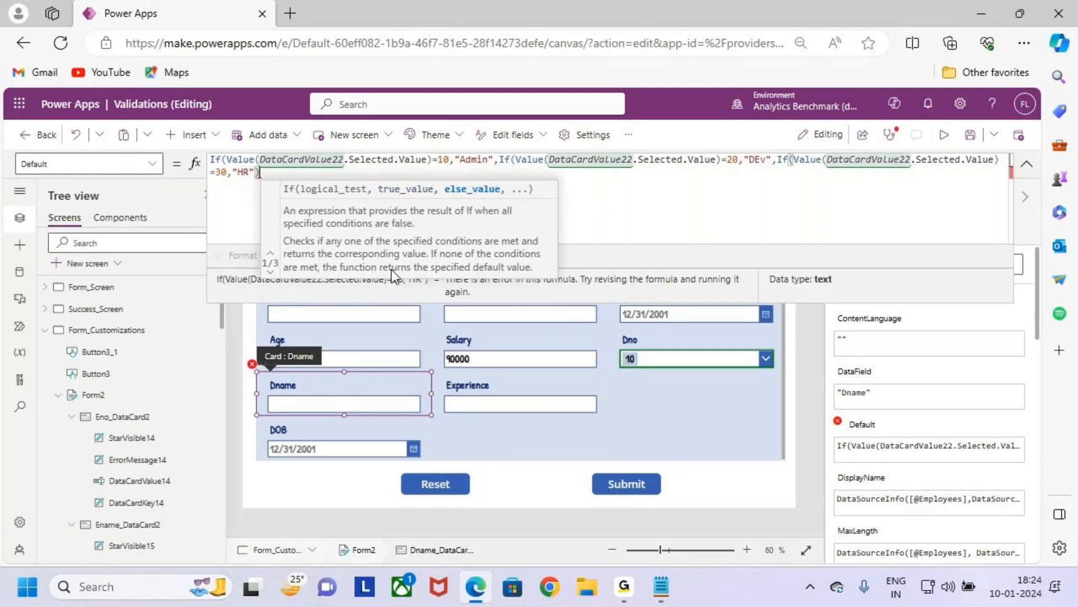
{"action": "type", "text": ")"}
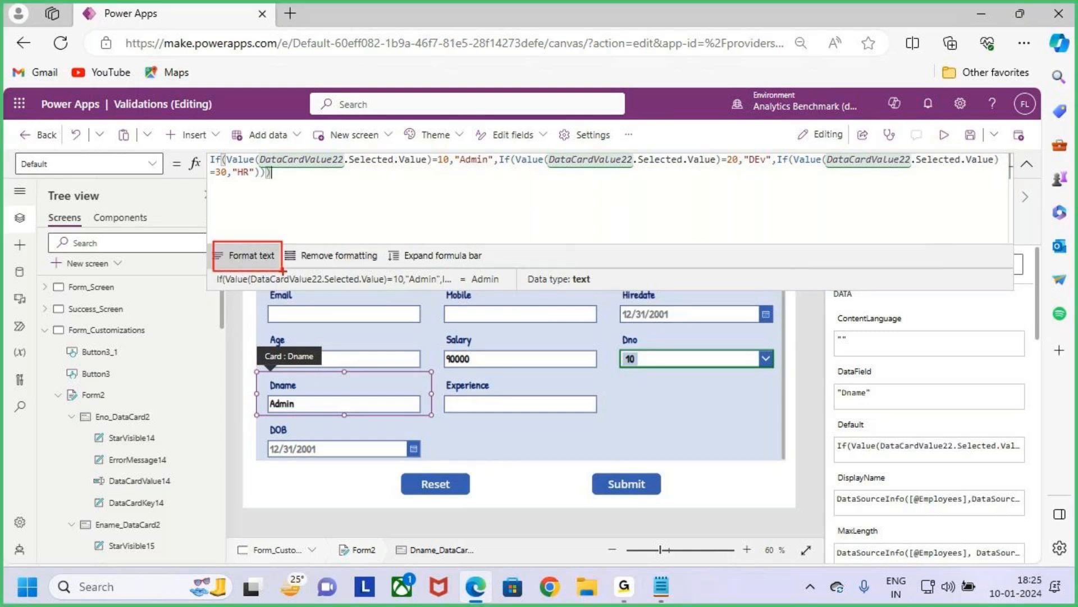
Format the Dname Default formula across indented lines and expand the formula bar to show it in full.
{"action": "left_click", "coordinate": [253, 257]}
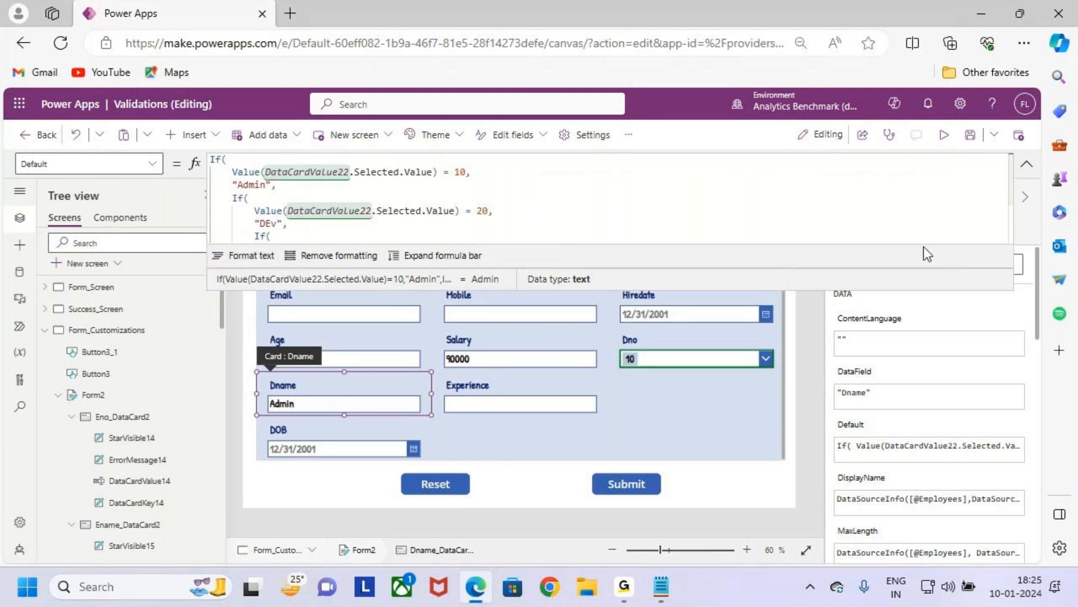
{"action": "left_click", "coordinate": [437, 257]}
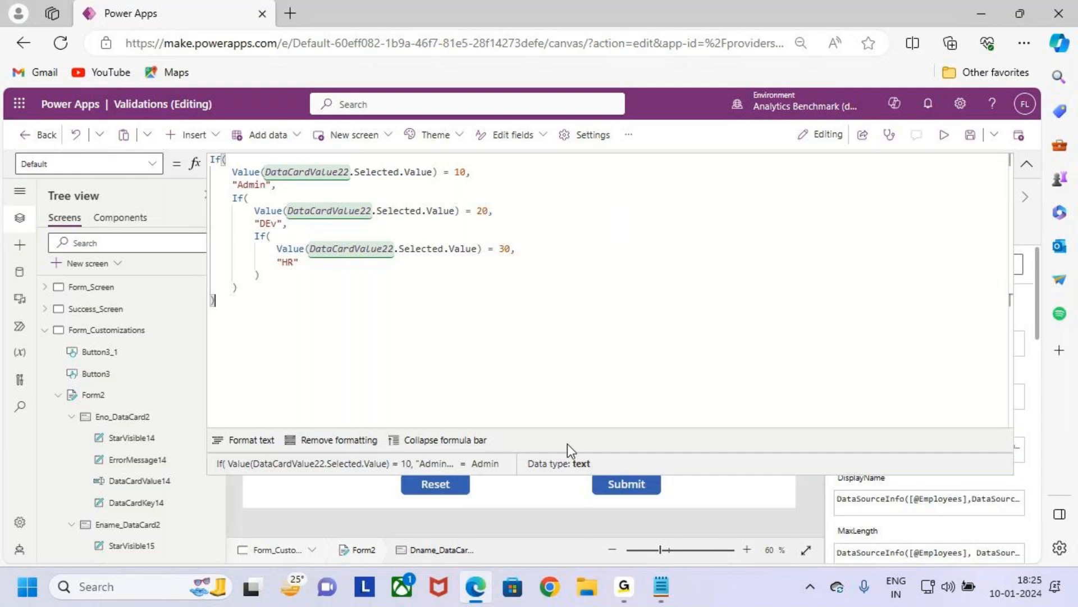
{"action": "key", "text": "ctrl+2"}
{"action": "left_click_drag", "start_coordinate": [265, 162], "coordinate": [469, 178]}
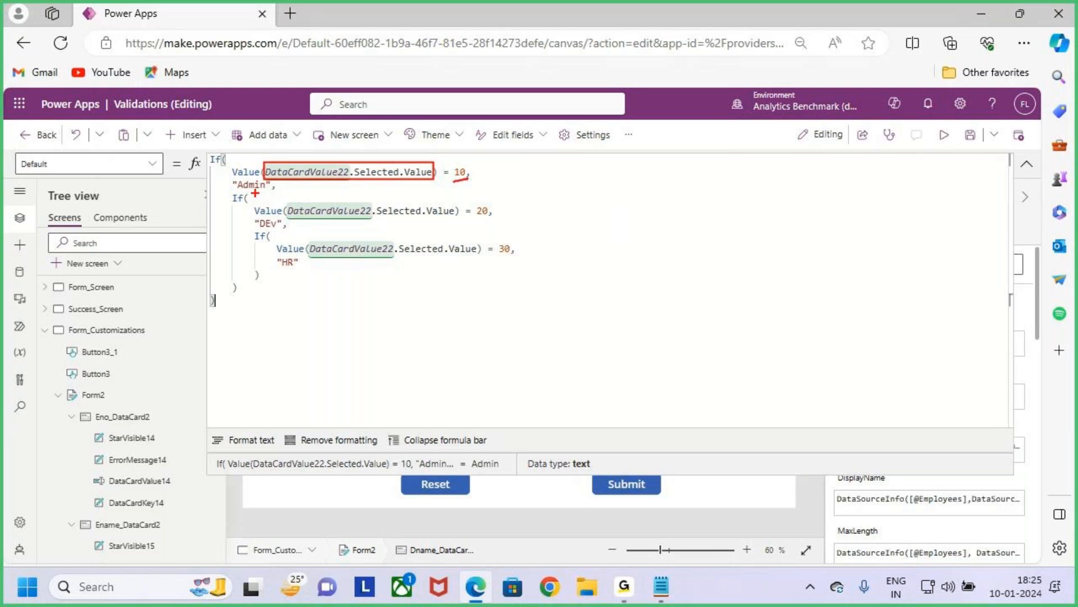
{"action": "mouse_move", "coordinate": [239, 192]}
{"action": "left_mouse_down"}
{"action": "mouse_move", "coordinate": [456, 219]}
{"action": "mouse_move", "coordinate": [509, 214]}
{"action": "left_mouse_up"}
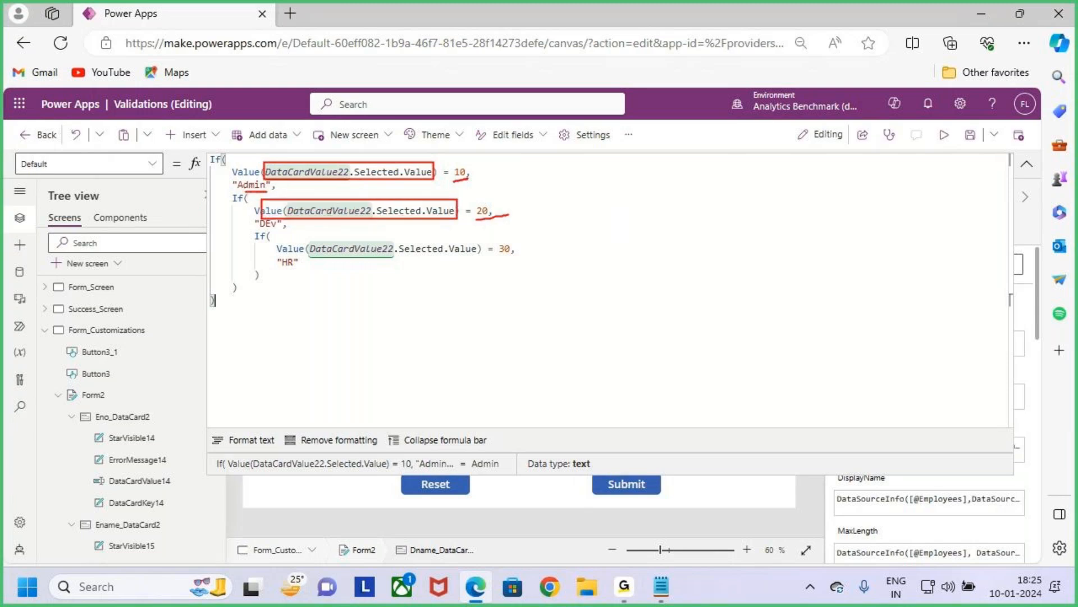
{"action": "left_click_drag", "start_coordinate": [261, 228], "coordinate": [288, 227]}
{"action": "left_click_drag", "start_coordinate": [356, 257], "coordinate": [431, 258]}
{"action": "left_click_drag", "start_coordinate": [286, 273], "coordinate": [310, 269]}
{"action": "key", "text": "Escape"}
Change the formula's department names to uppercase "DEV" for 20 and "ADMIN" for 10.
{"action": "left_click", "coordinate": [288, 226]}
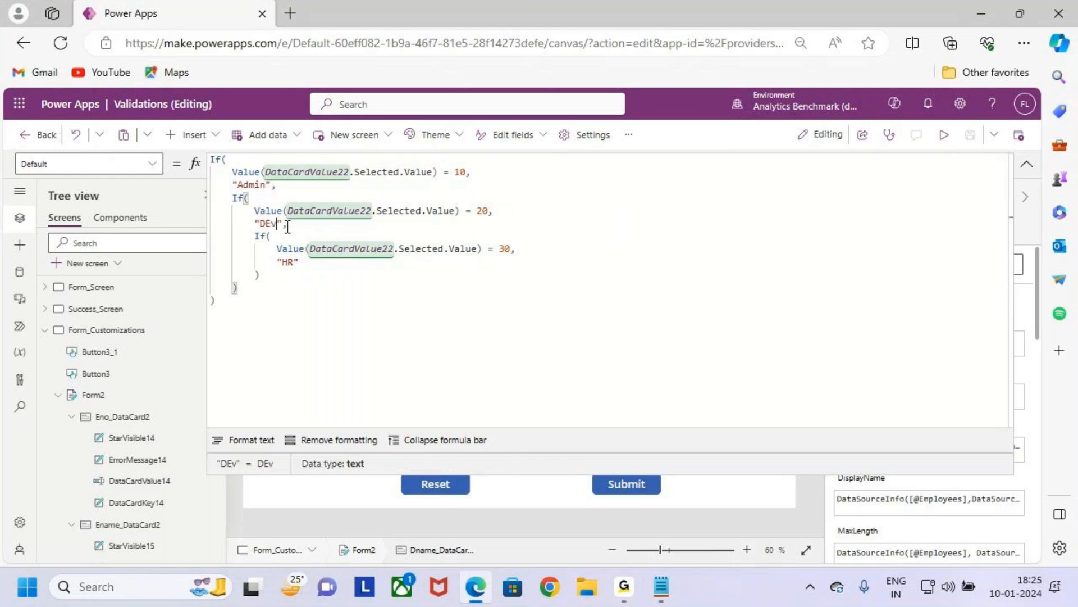
{"action": "key", "text": "BackSpace"}
{"action": "key", "text": "Caps_Lock"}
{"action": "type", "text": "V"}
{"action": "double_click", "coordinate": [258, 188]}
{"action": "key", "text": "Caps_Lock"}
{"action": "key", "text": "Caps_Lock"}
{"action": "type", "text": "ADMIN"}
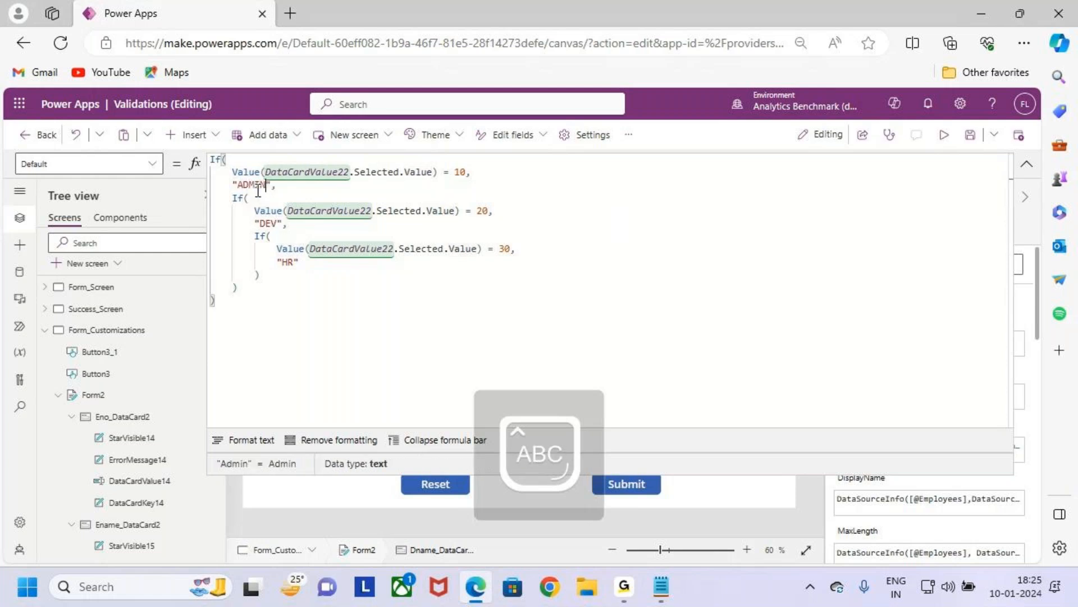
{"action": "left_click", "coordinate": [375, 273]}
Save the app and preview the form to check the Dname value for Dno 10.
{"action": "left_click", "coordinate": [969, 139]}
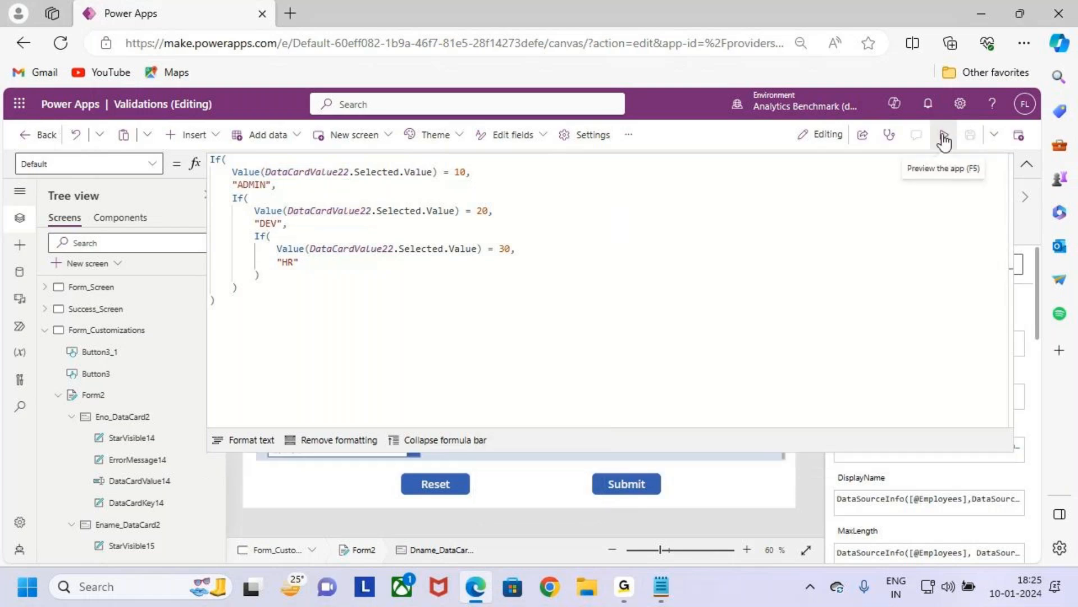
{"action": "left_click", "coordinate": [943, 140]}
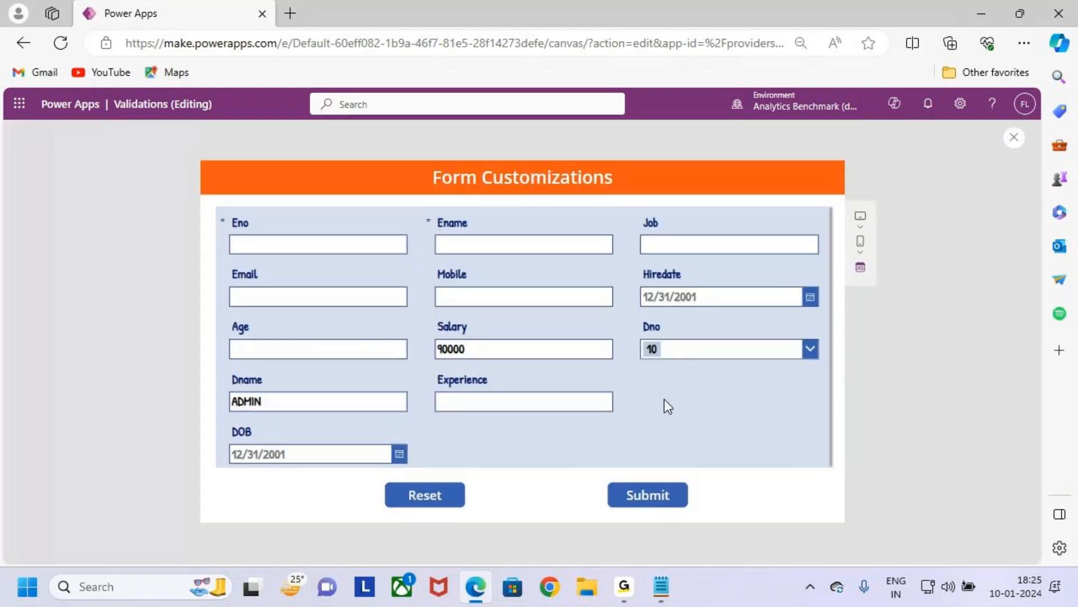
{"action": "mouse_move", "coordinate": [637, 335]}
{"action": "left_mouse_down"}
{"action": "mouse_move", "coordinate": [715, 358]}
{"action": "mouse_move", "coordinate": [821, 362]}
{"action": "left_mouse_up"}
{"action": "left_click_drag", "start_coordinate": [214, 385], "coordinate": [360, 422]}
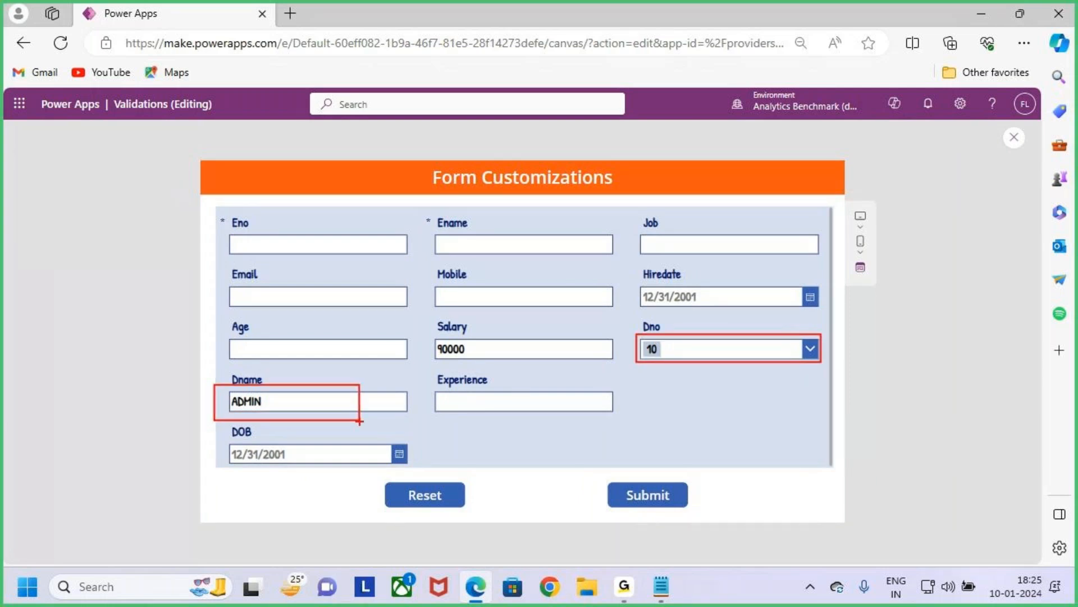
{"action": "key", "text": "Escape"}
Select 20 as the Dno in the previewed form and check the Dname value.
{"action": "left_click", "coordinate": [704, 354]}
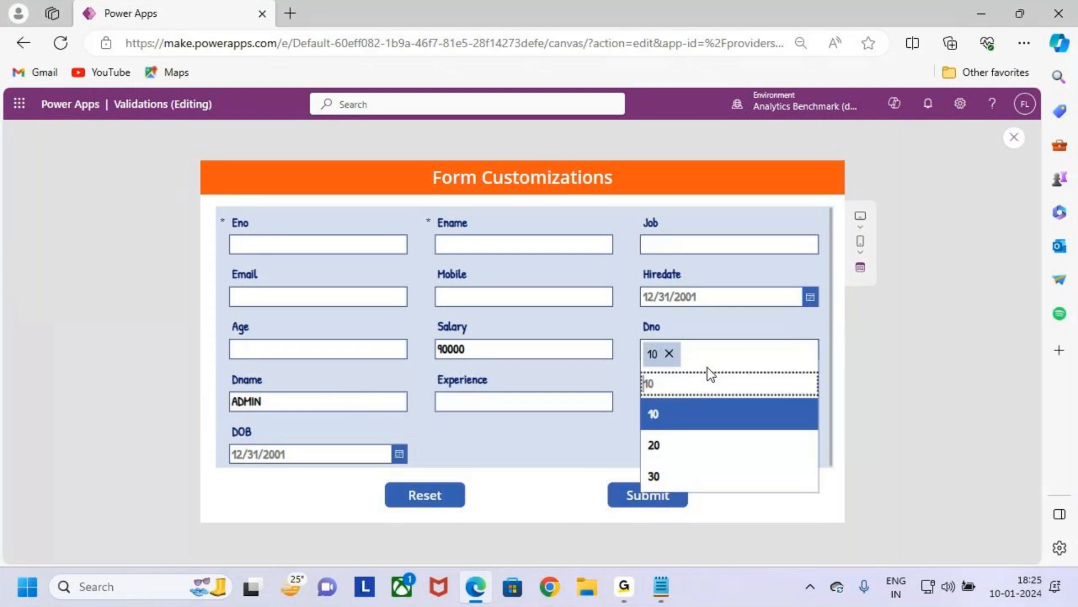
{"action": "left_click", "coordinate": [725, 445]}
{"action": "key", "text": "ctrl+2"}
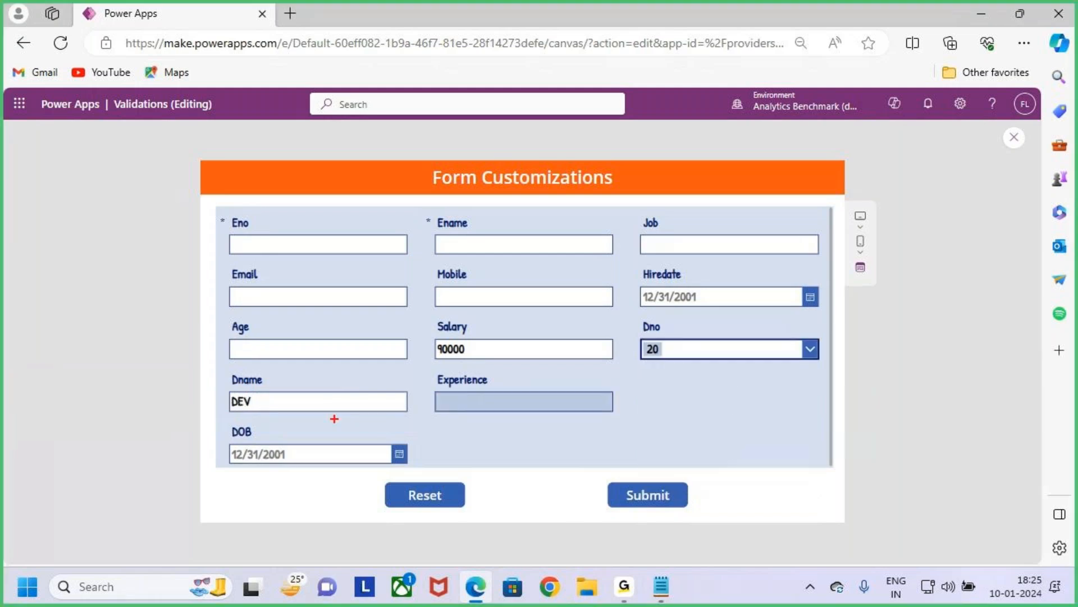
{"action": "left_click_drag", "start_coordinate": [224, 378], "coordinate": [371, 428]}
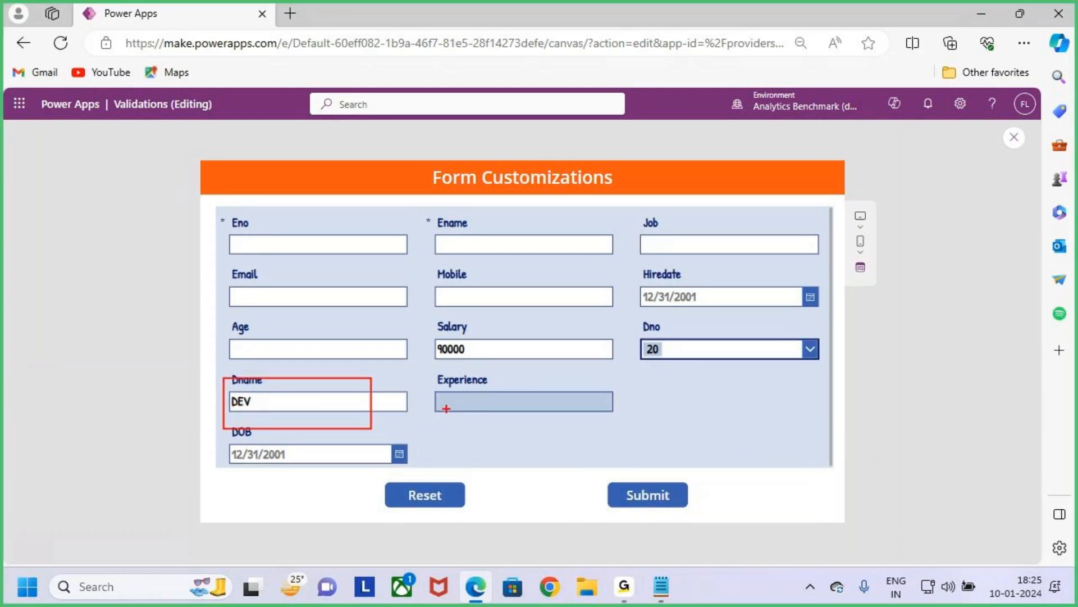
{"action": "key", "text": "Escape"}
Test the Dname value with Dno set to 30 and again with Dno set to 10.
{"action": "left_click", "coordinate": [682, 355]}
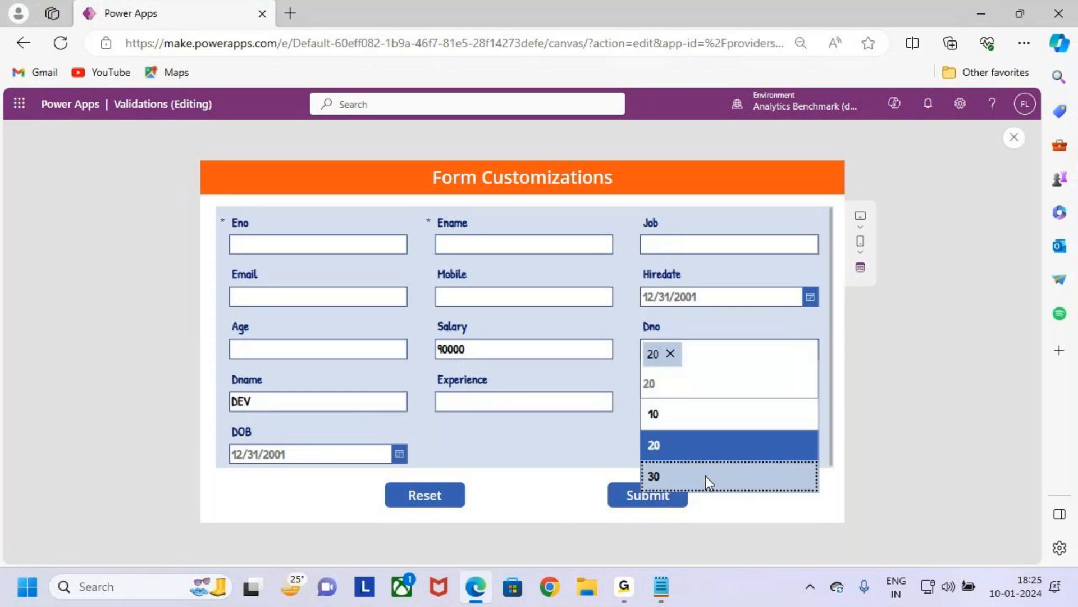
{"action": "left_click", "coordinate": [705, 476]}
{"action": "key", "text": "ctrl+2"}
{"action": "left_click_drag", "start_coordinate": [220, 376], "coordinate": [380, 438]}
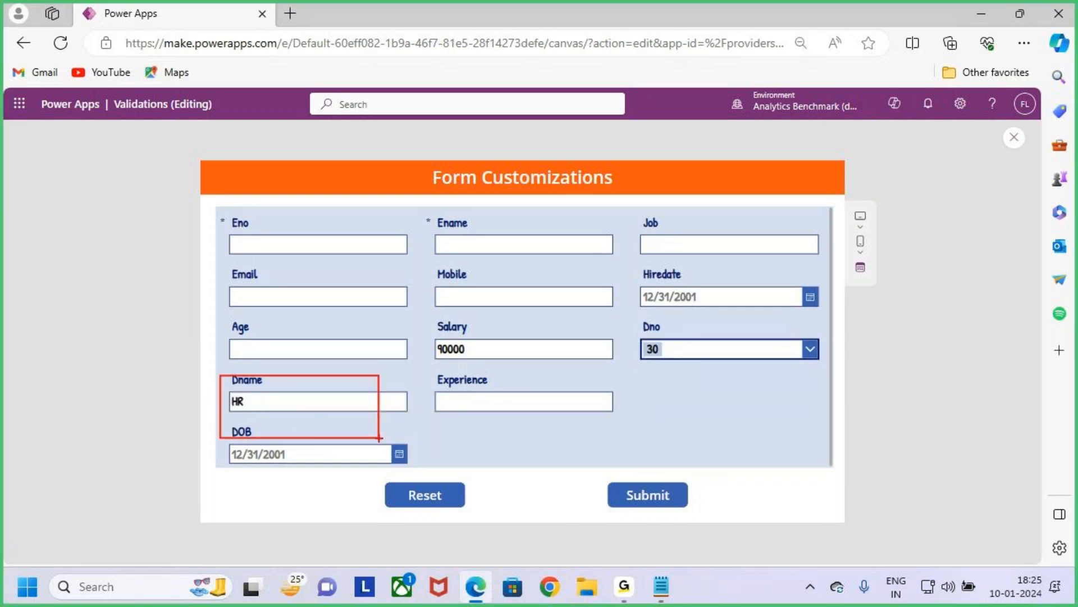
{"action": "key", "text": "Escape"}
{"action": "left_click", "coordinate": [799, 354]}
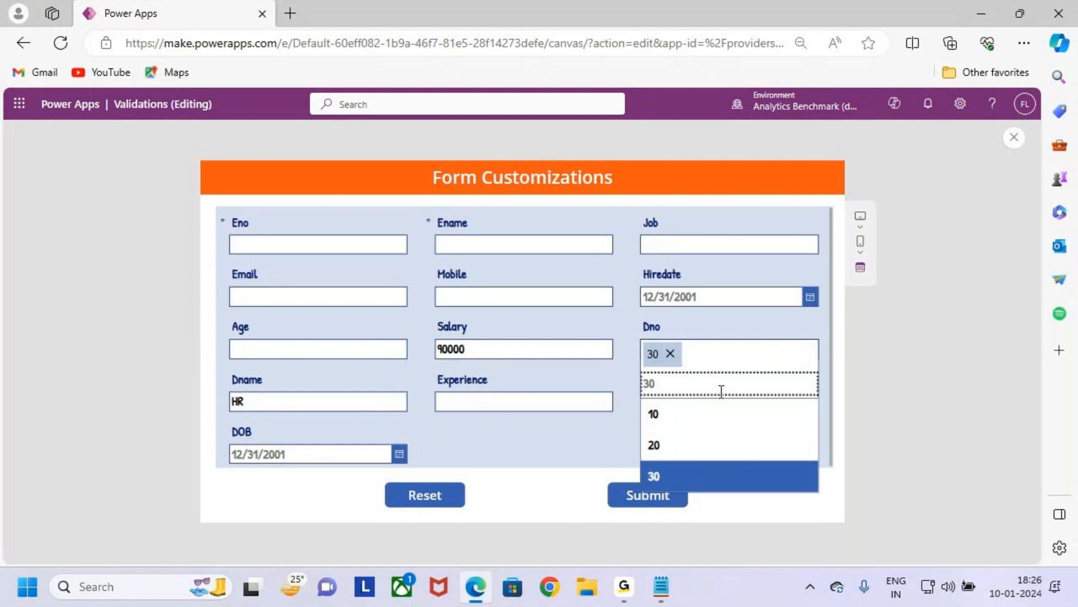
{"action": "left_click", "coordinate": [724, 411]}
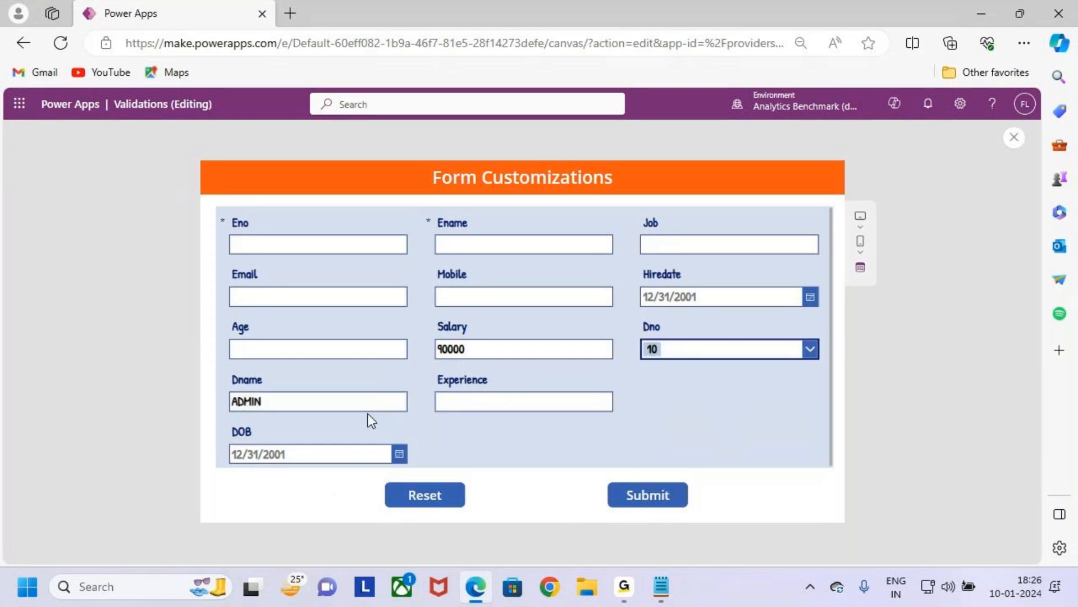
{"action": "key", "text": "ctrl+2"}
{"action": "left_click_drag", "start_coordinate": [218, 371], "coordinate": [423, 423]}
{"action": "left_click_drag", "start_coordinate": [660, 337], "coordinate": [664, 337]}
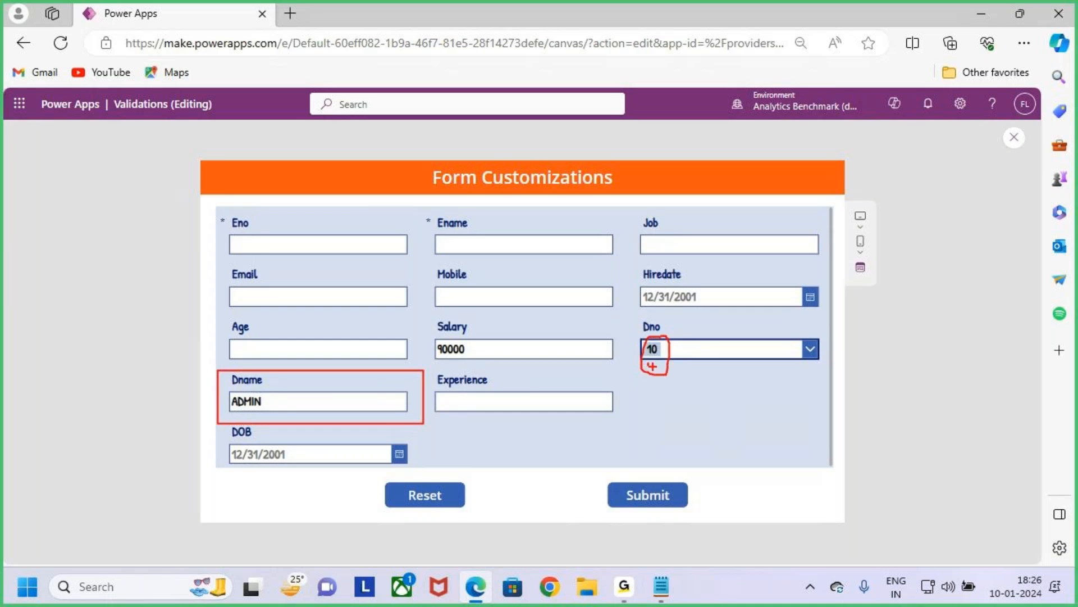
{"action": "mouse_move", "coordinate": [650, 365]}
{"action": "left_mouse_down"}
{"action": "mouse_move", "coordinate": [601, 328]}
{"action": "mouse_move", "coordinate": [444, 306]}
{"action": "mouse_move", "coordinate": [360, 380]}
{"action": "mouse_move", "coordinate": [395, 368]}
{"action": "left_mouse_up"}
{"action": "key", "text": "Escape"}
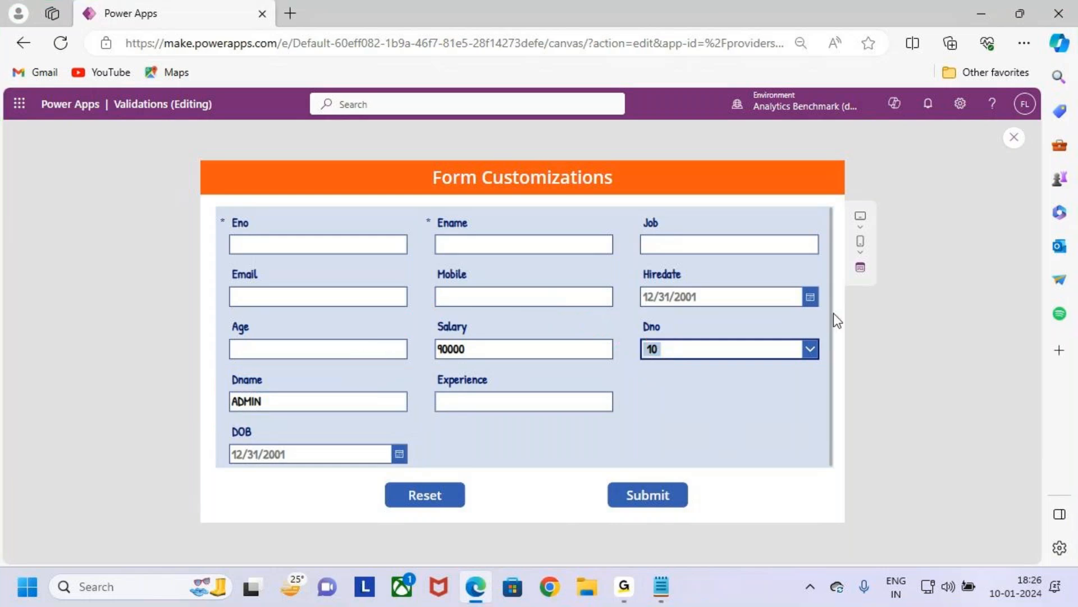
Close the preview and change the department name for Dno 10 to "Admin" in the Dname card's Default formula.
{"action": "left_click", "coordinate": [1014, 137]}
{"action": "left_click", "coordinate": [644, 389]}
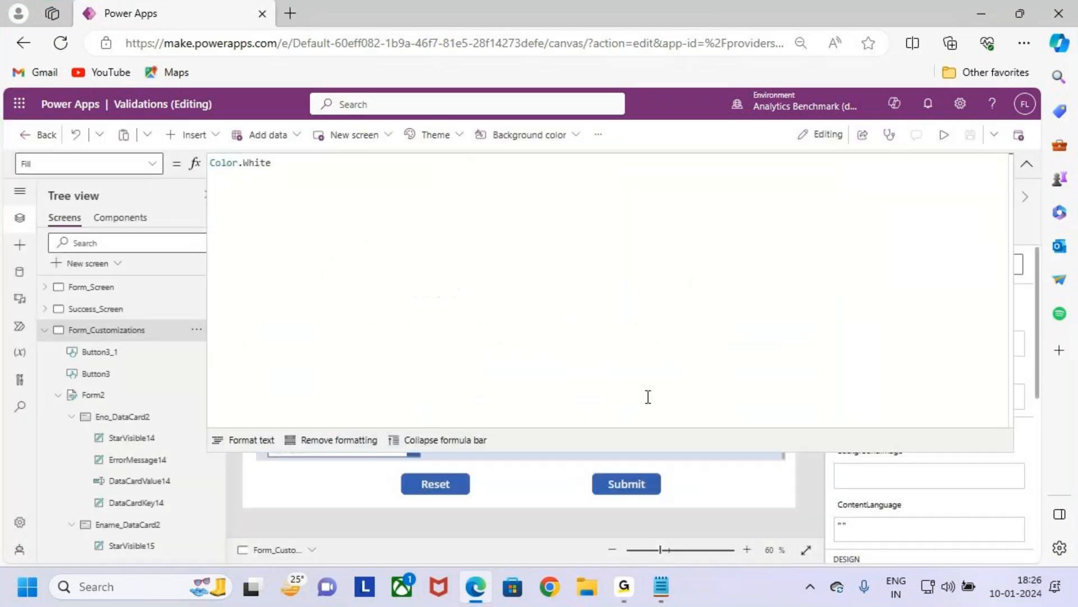
{"action": "left_click", "coordinate": [1026, 163]}
{"action": "left_click", "coordinate": [337, 407]}
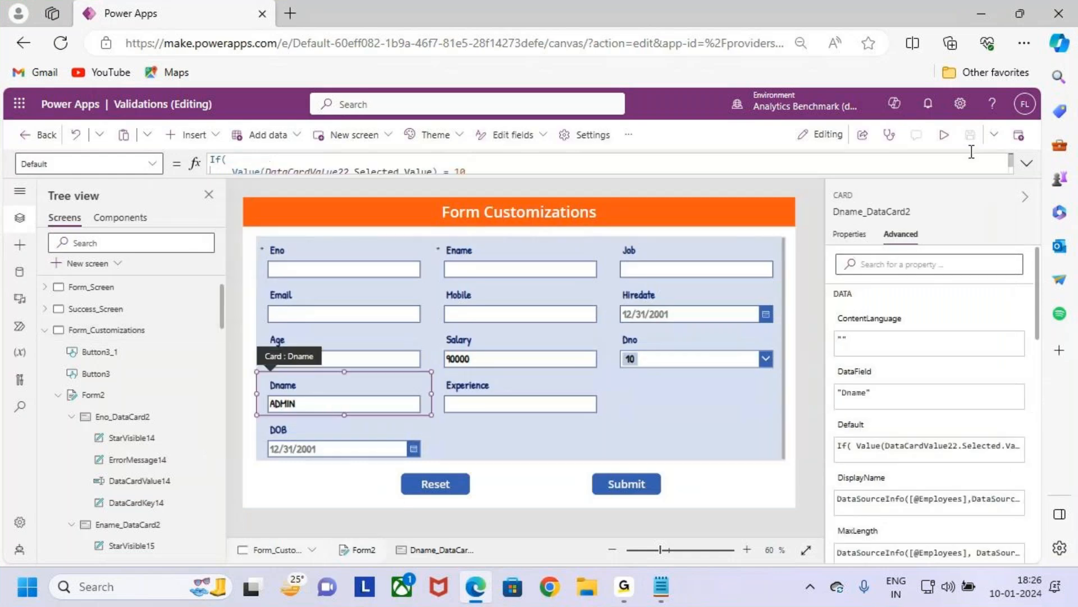
{"action": "left_click", "coordinate": [1027, 163]}
{"action": "double_click", "coordinate": [259, 185]}
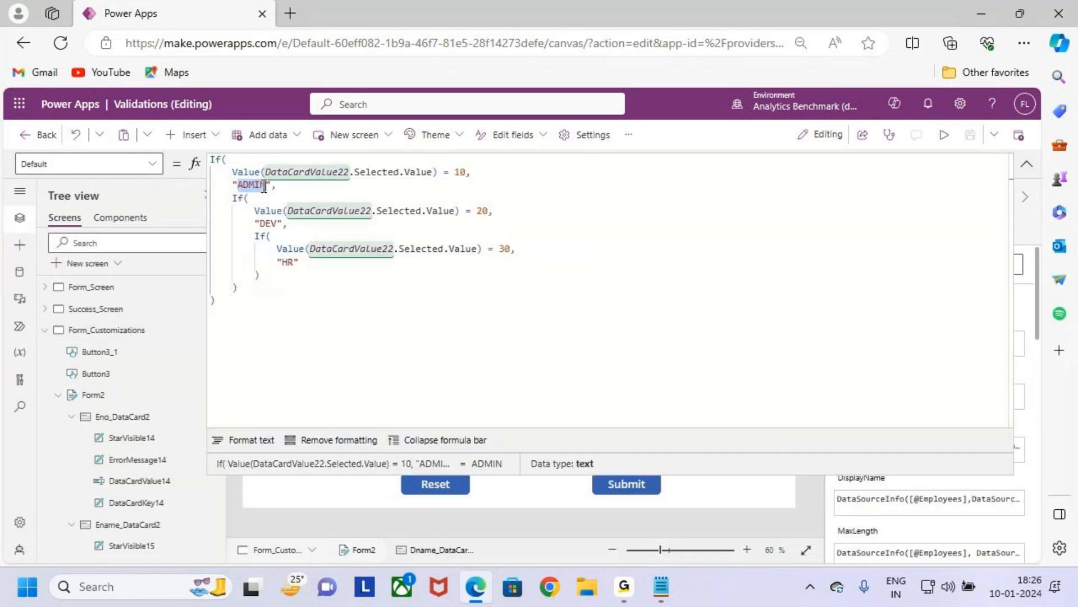
{"action": "type", "text": "A"}
{"action": "key", "text": "Caps_Lock"}
{"action": "type", "text": "dmin"}
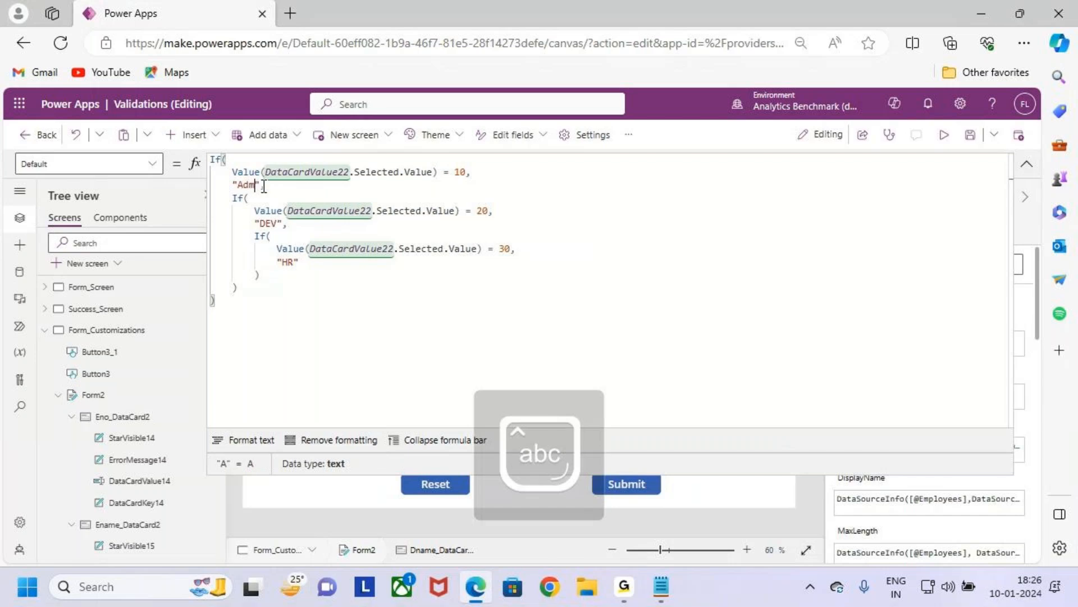
Change the formula's department names to "Dev" for Dno 20 and "Hr" for Dno 30.
{"action": "double_click", "coordinate": [269, 224]}
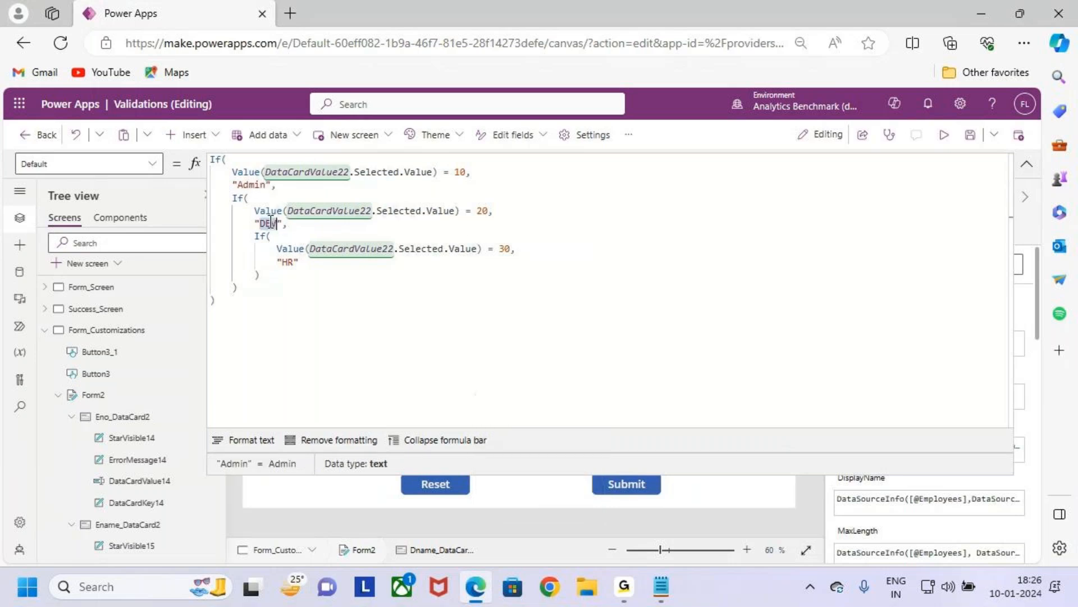
{"action": "type", "text": "Dev"}
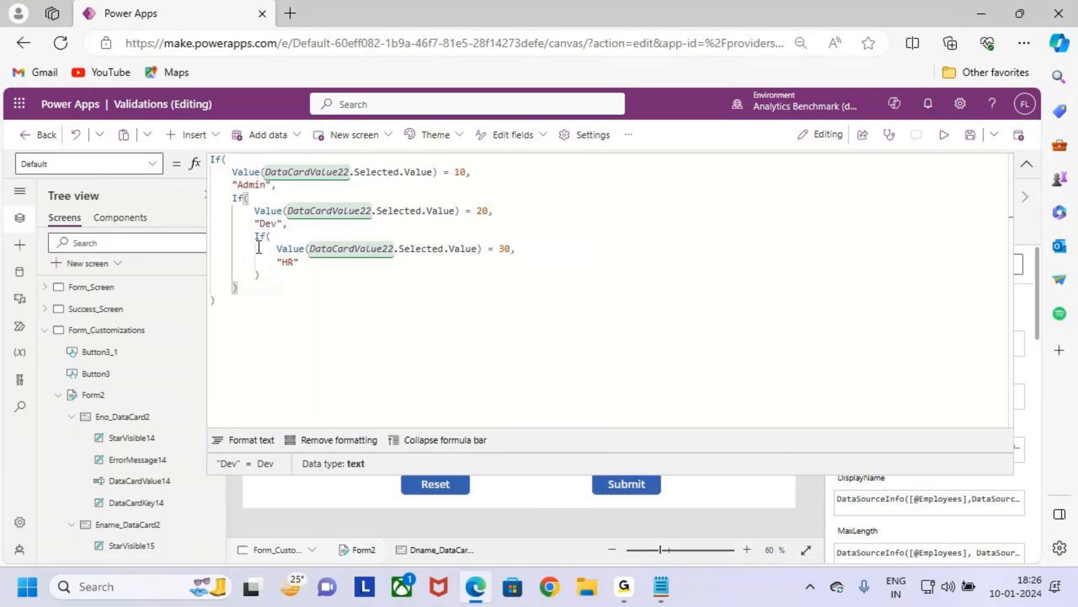
{"action": "double_click", "coordinate": [288, 263]}
{"action": "type", "text": "Hr"}
{"action": "key", "text": "Down"}
{"action": "key", "text": "Down"}
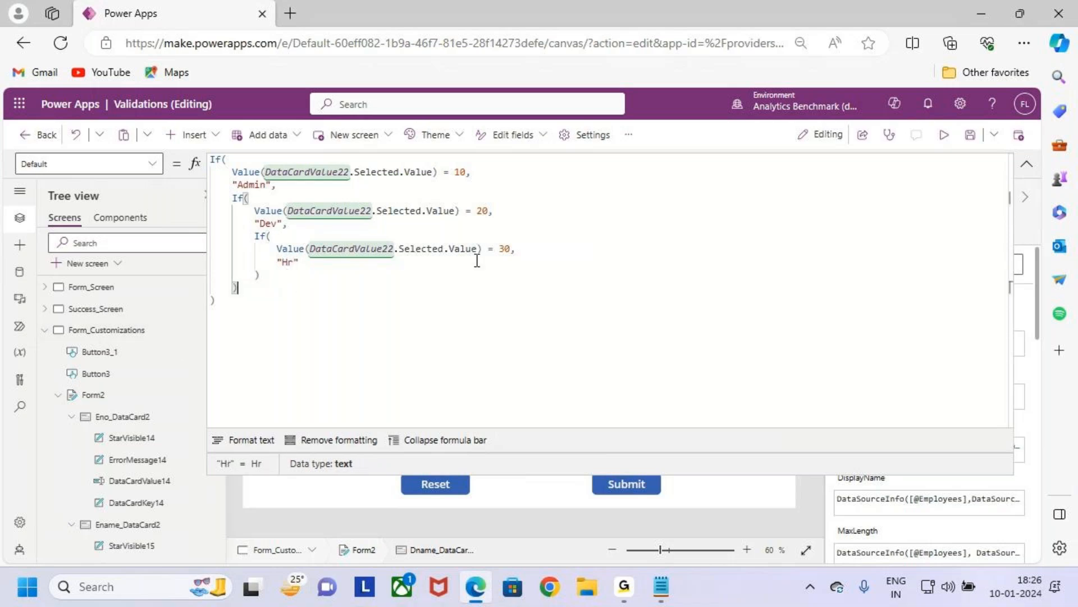
Preview the form, test the Dname value with Dno 20 and 30, and return to the editor.
{"action": "left_click", "coordinate": [944, 135]}
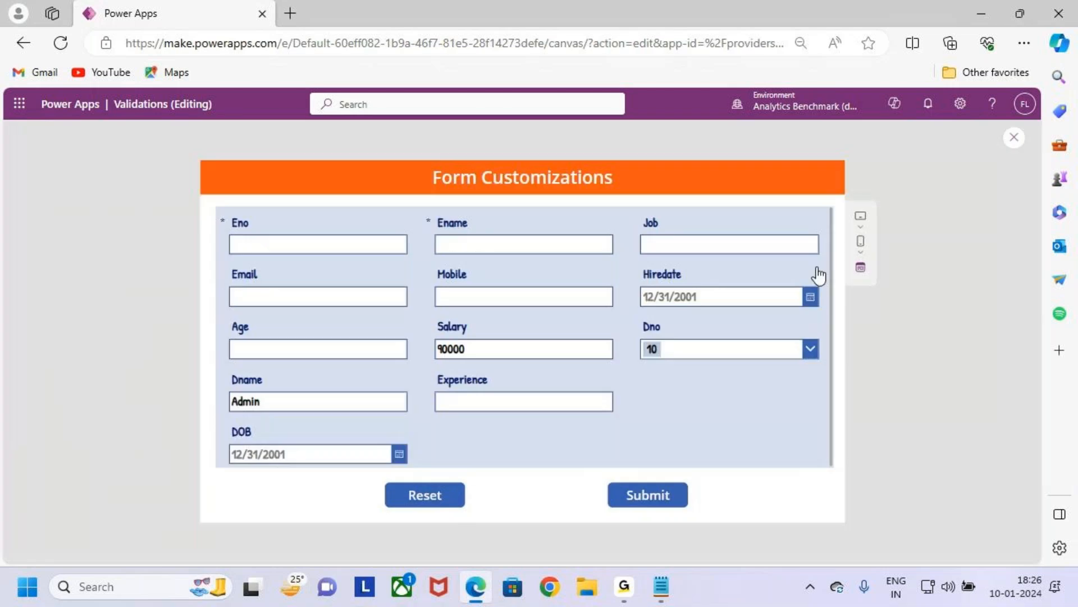
{"action": "left_click", "coordinate": [741, 345]}
{"action": "left_click", "coordinate": [739, 441]}
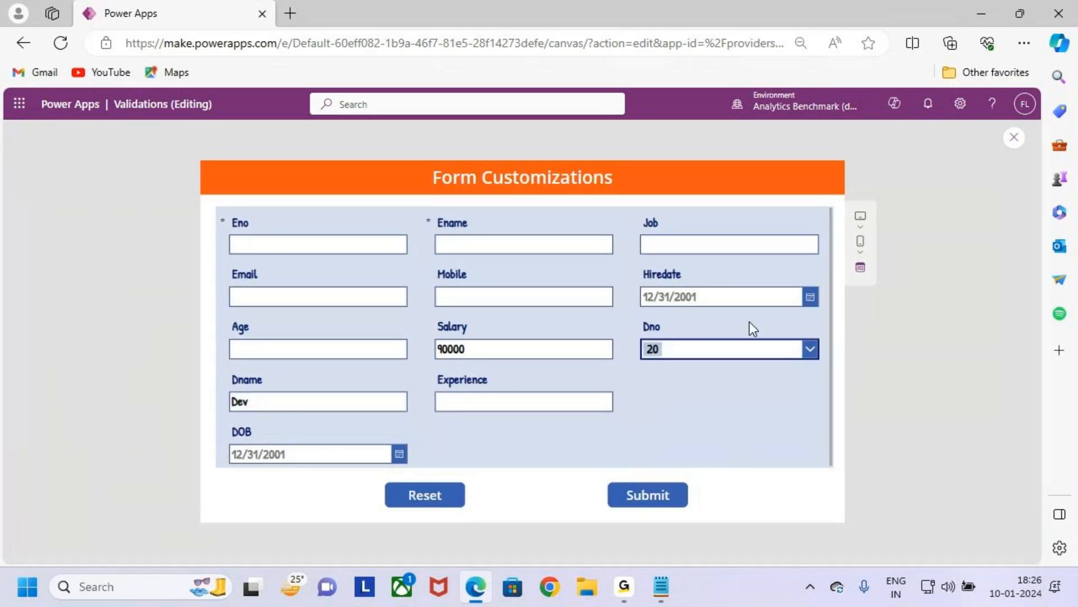
{"action": "left_click", "coordinate": [740, 358]}
{"action": "left_click", "coordinate": [736, 473]}
{"action": "left_click", "coordinate": [1014, 137]}
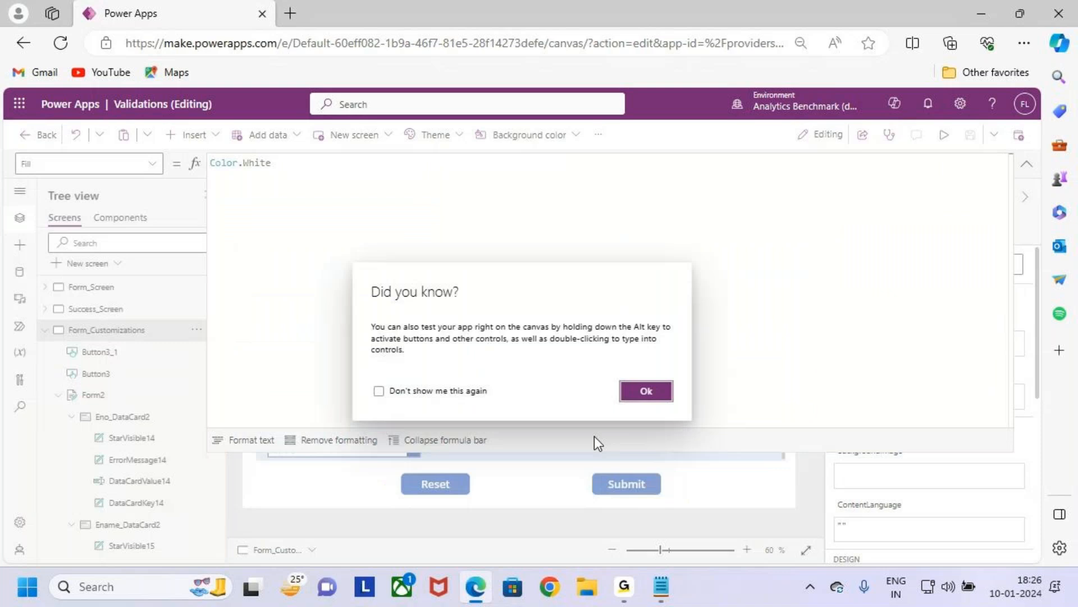
{"action": "left_click", "coordinate": [642, 393]}
{"action": "left_click", "coordinate": [1026, 164]}
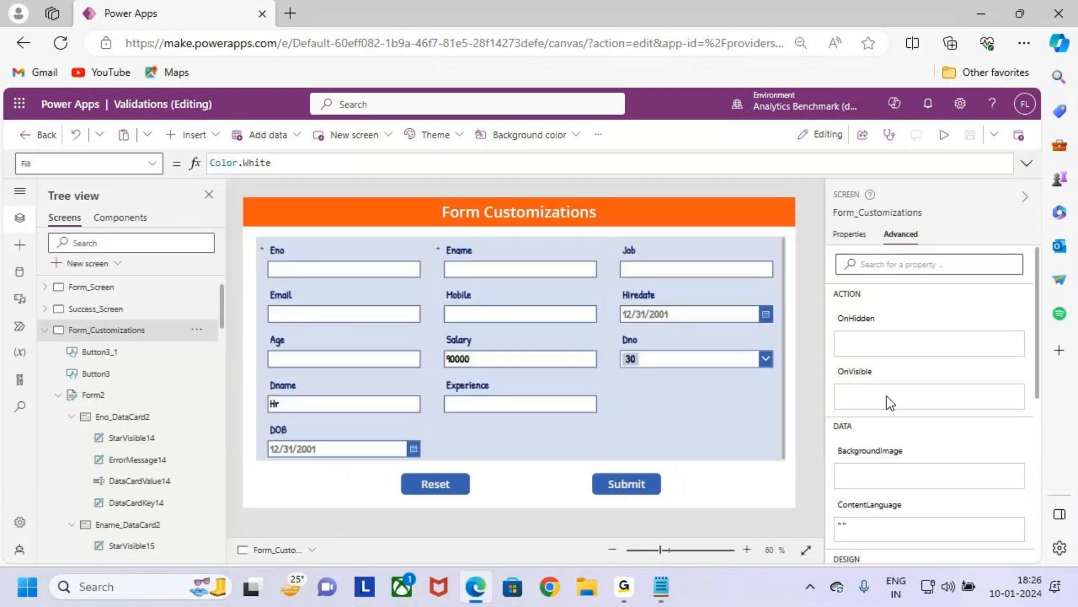
Switch to Notepad and review the two Case 2 Dname requirements, especially the one about disabling the Dname field.
{"action": "left_click", "coordinate": [661, 586]}
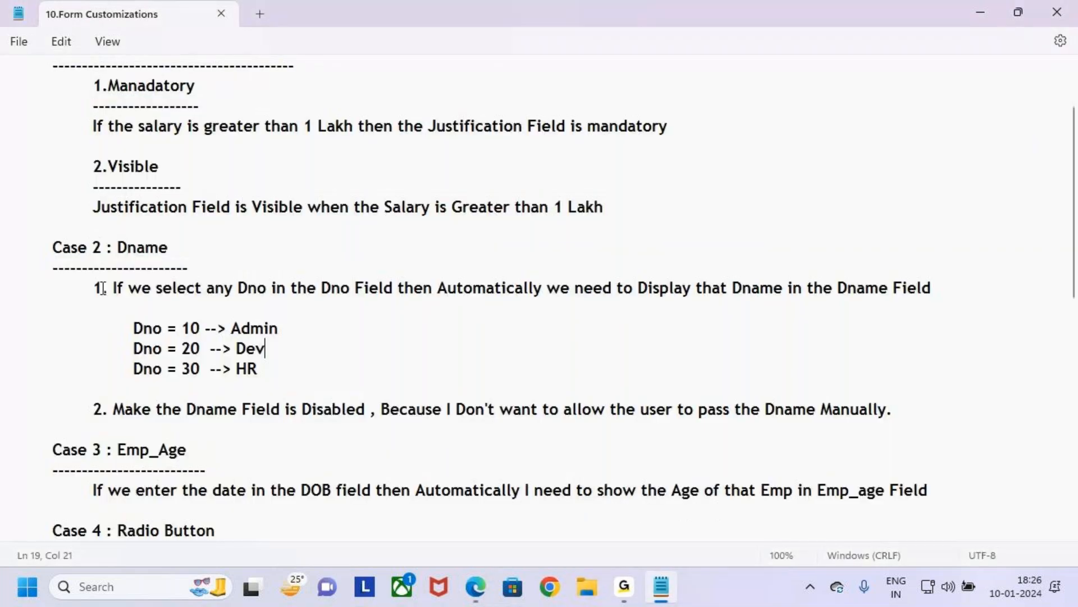
{"action": "left_click_drag", "start_coordinate": [81, 287], "coordinate": [344, 383]}
{"action": "left_click_drag", "start_coordinate": [95, 410], "coordinate": [153, 409]}
{"action": "left_click", "coordinate": [208, 433]}
{"action": "left_click_drag", "start_coordinate": [114, 409], "coordinate": [352, 414]}
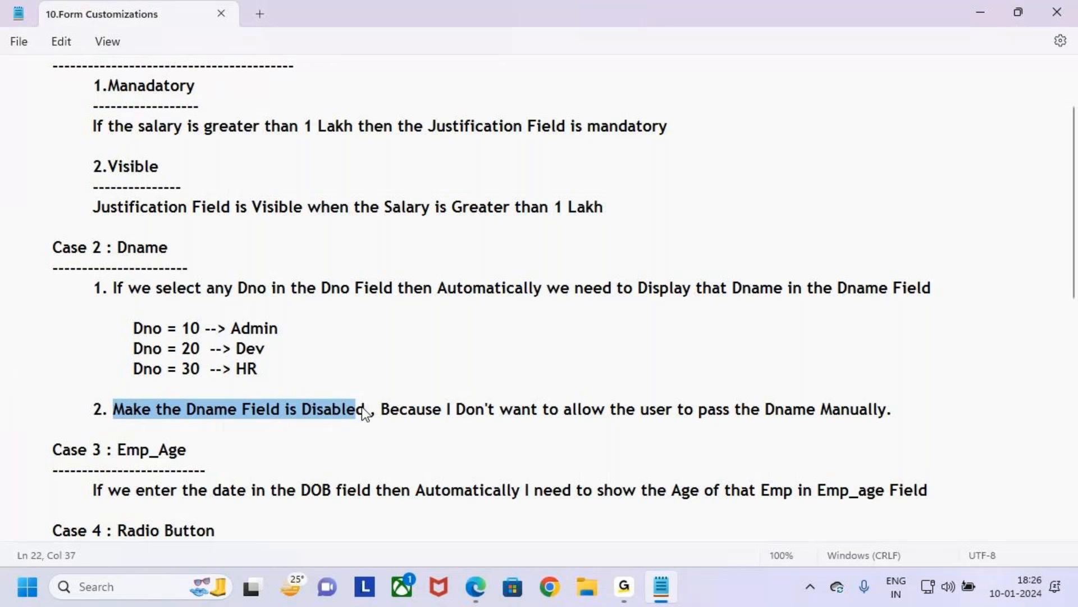
{"action": "key", "text": "ctrl+2"}
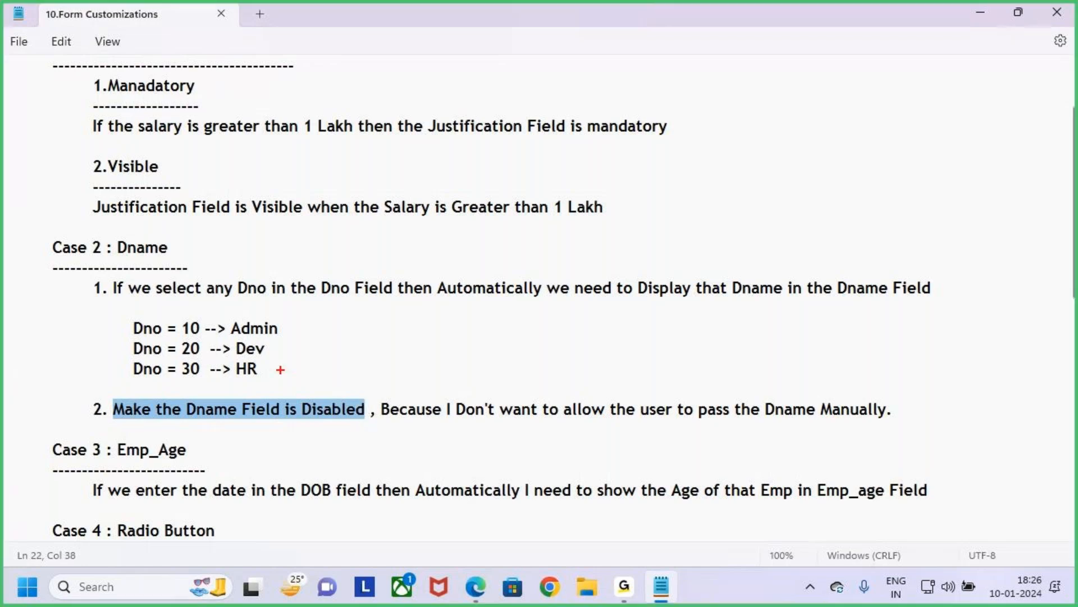
{"action": "mouse_move", "coordinate": [179, 394]}
{"action": "left_mouse_down"}
{"action": "mouse_move", "coordinate": [278, 424]}
{"action": "mouse_move", "coordinate": [915, 427]}
{"action": "left_mouse_up"}
{"action": "mouse_move", "coordinate": [801, 369]}
{"action": "left_mouse_down"}
{"action": "mouse_move", "coordinate": [808, 394]}
{"action": "mouse_move", "coordinate": [818, 391]}
{"action": "mouse_move", "coordinate": [809, 421]}
{"action": "left_mouse_up"}
{"action": "key", "text": "Escape"}
{"action": "left_click", "coordinate": [981, 12]}
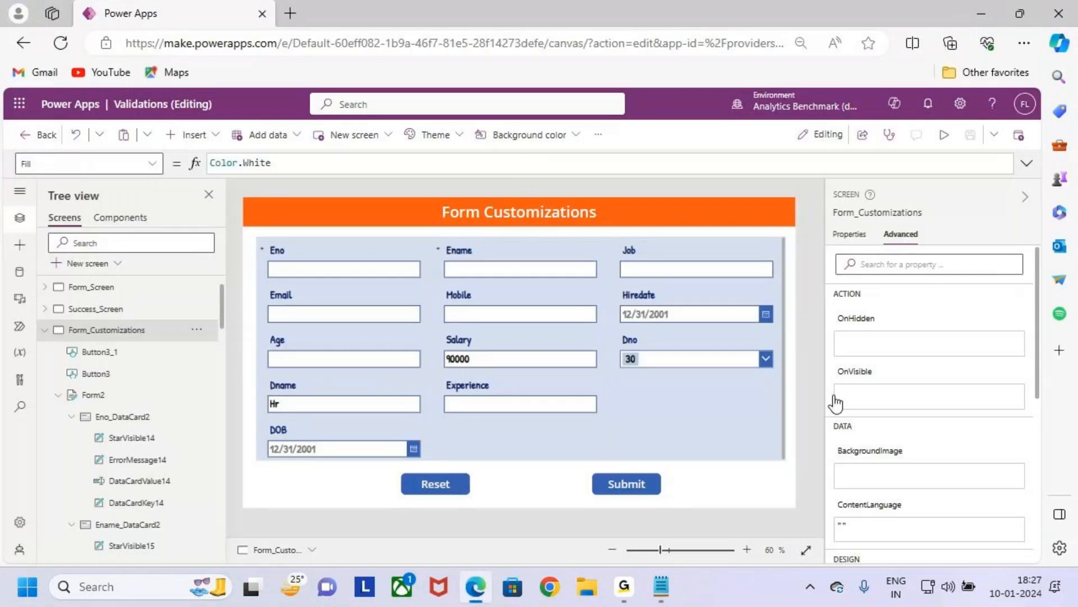
Preview the form with Dno 10 and test manual entry in Dname by replacing its last two letters with "oohhj".
{"action": "left_click", "coordinate": [944, 135]}
{"action": "left_click", "coordinate": [718, 349]}
{"action": "left_click", "coordinate": [721, 419]}
{"action": "left_click_drag", "start_coordinate": [212, 379], "coordinate": [369, 438]}
{"action": "key", "text": "Escape"}
{"action": "left_click", "coordinate": [310, 403]}
{"action": "key", "text": "BackSpace"}
{"action": "key", "text": "BackSpace"}
{"action": "type", "text": "oohhj"}
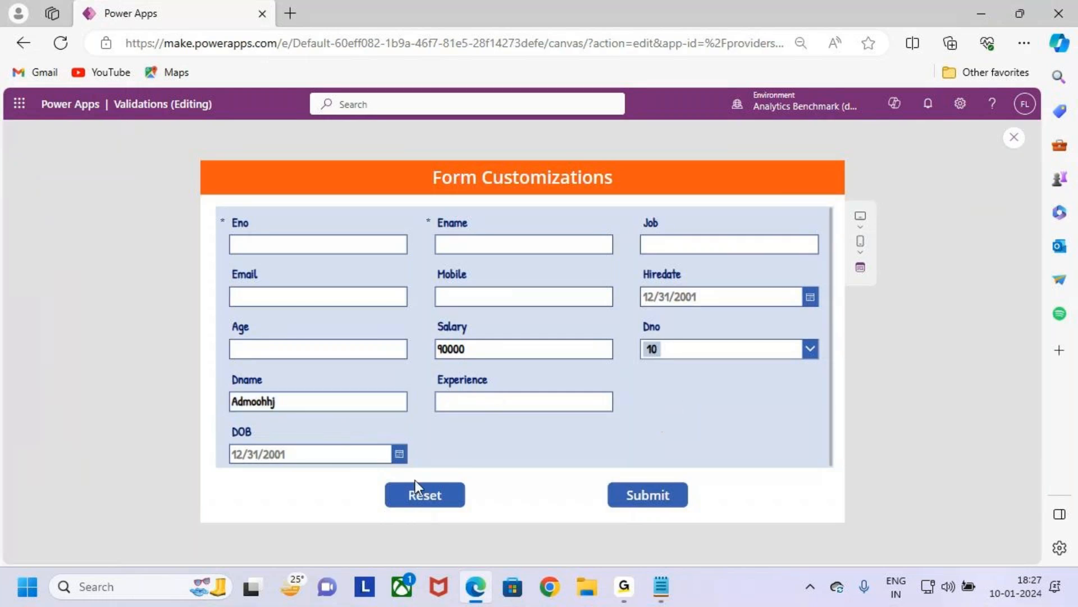
Set Dno to 20 in the previewed form, check the Dname value, and return to the editor.
{"action": "mouse_move", "coordinate": [218, 364]}
{"action": "left_mouse_down"}
{"action": "mouse_move", "coordinate": [337, 415]}
{"action": "mouse_move", "coordinate": [421, 425]}
{"action": "mouse_move", "coordinate": [396, 416]}
{"action": "mouse_move", "coordinate": [427, 364]}
{"action": "left_mouse_up"}
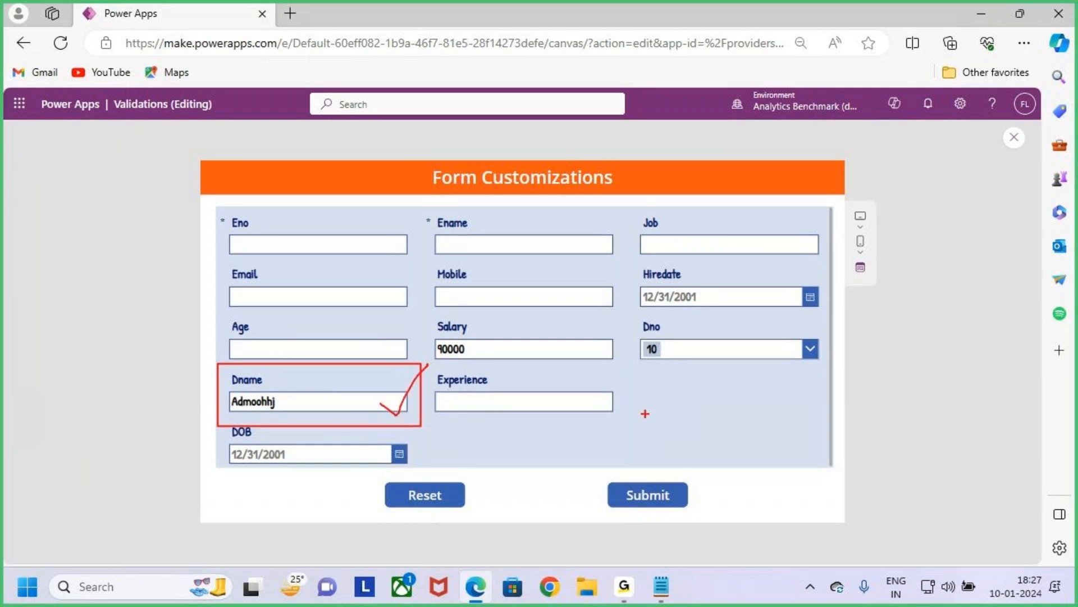
{"action": "key", "text": "Escape"}
{"action": "left_click", "coordinate": [798, 352]}
{"action": "left_click", "coordinate": [747, 393]}
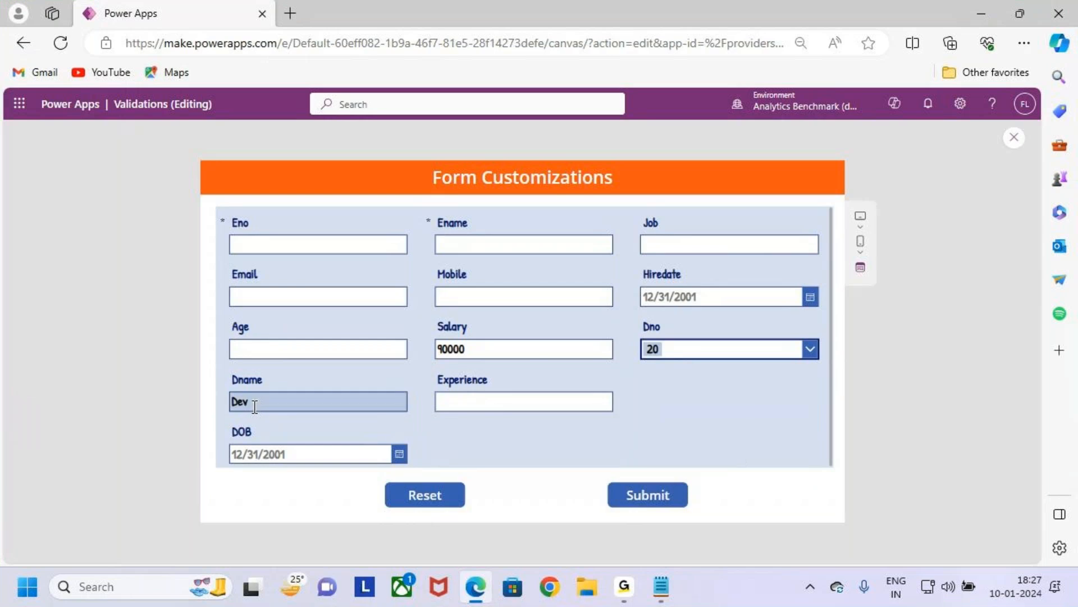
{"action": "key", "text": "ctrl+2"}
{"action": "mouse_move", "coordinate": [221, 370]}
{"action": "left_mouse_down"}
{"action": "mouse_move", "coordinate": [335, 419]}
{"action": "mouse_move", "coordinate": [420, 422]}
{"action": "mouse_move", "coordinate": [484, 333]}
{"action": "left_mouse_up"}
{"action": "key", "text": "Escape"}
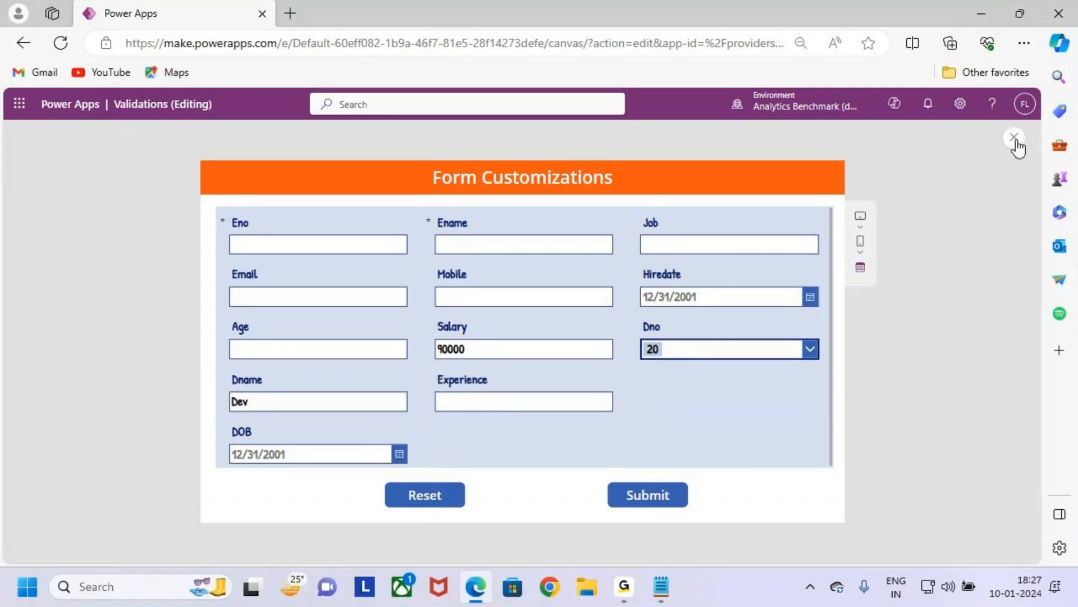
{"action": "key", "text": "ctrl+2"}
{"action": "left_click_drag", "start_coordinate": [225, 373], "coordinate": [425, 425]}
{"action": "key", "text": "Escape"}
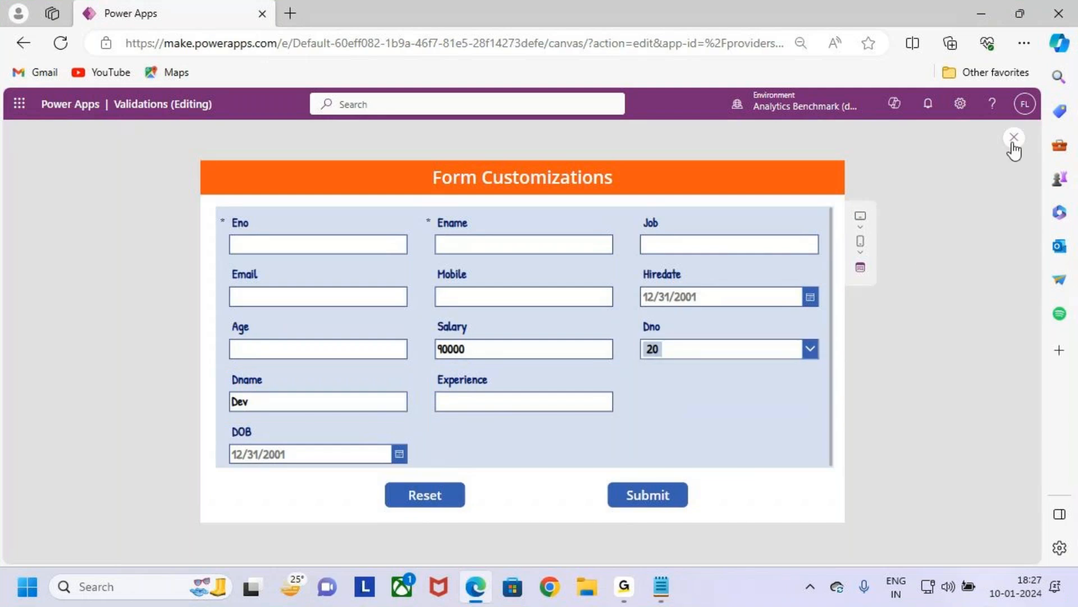
{"action": "left_click", "coordinate": [1014, 137]}
{"action": "left_click", "coordinate": [641, 392]}
{"action": "left_click", "coordinate": [680, 425]}
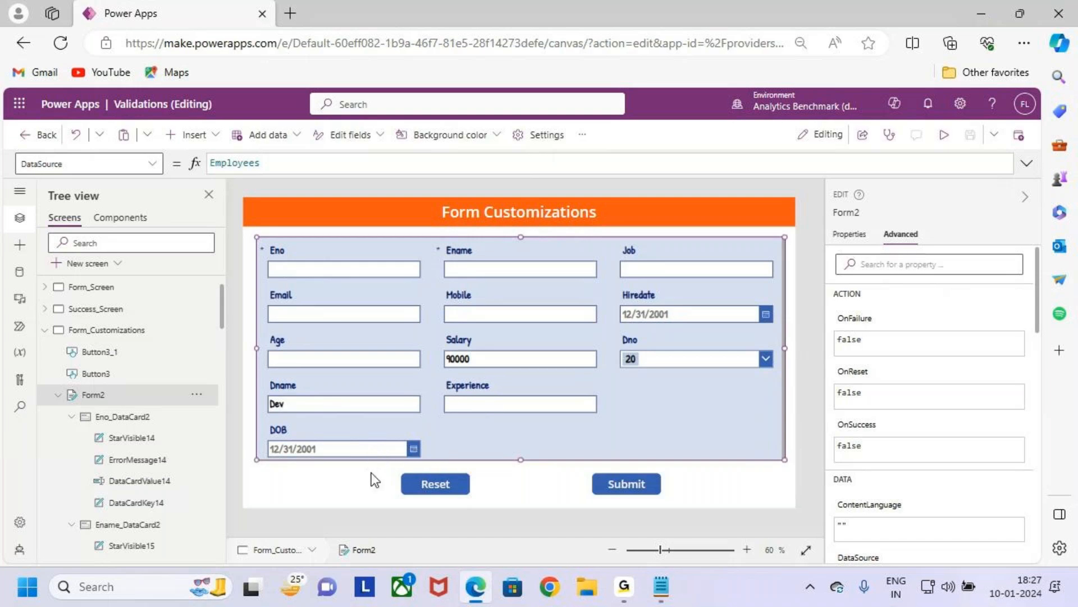
Set the Dname card's DisplayMode property to DisplayMode.Disabled.
{"action": "left_click", "coordinate": [351, 392]}
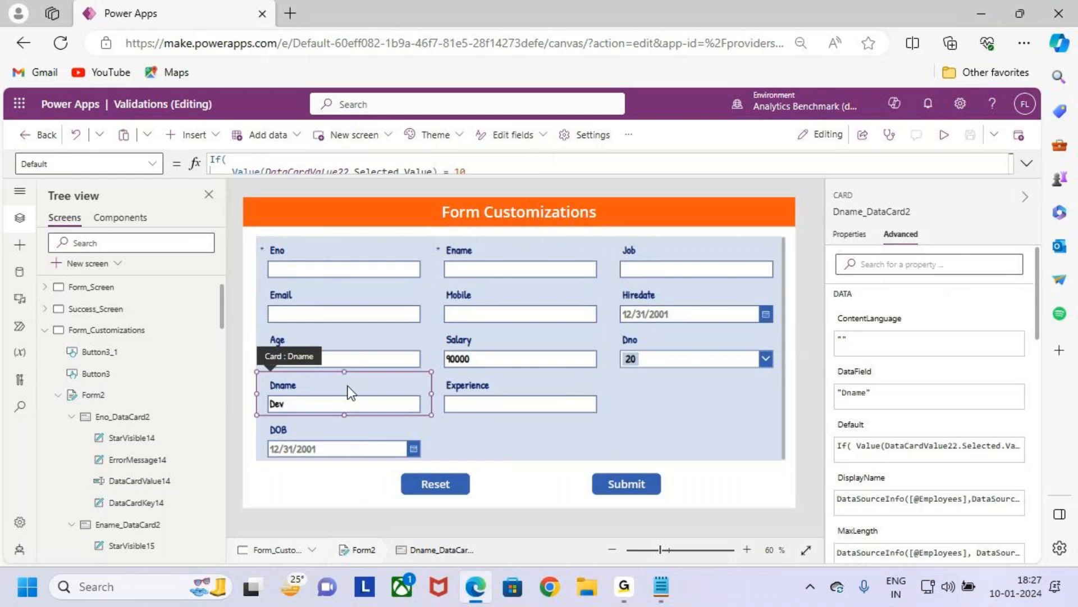
{"action": "left_click", "coordinate": [152, 166]}
{"action": "left_click", "coordinate": [59, 332]}
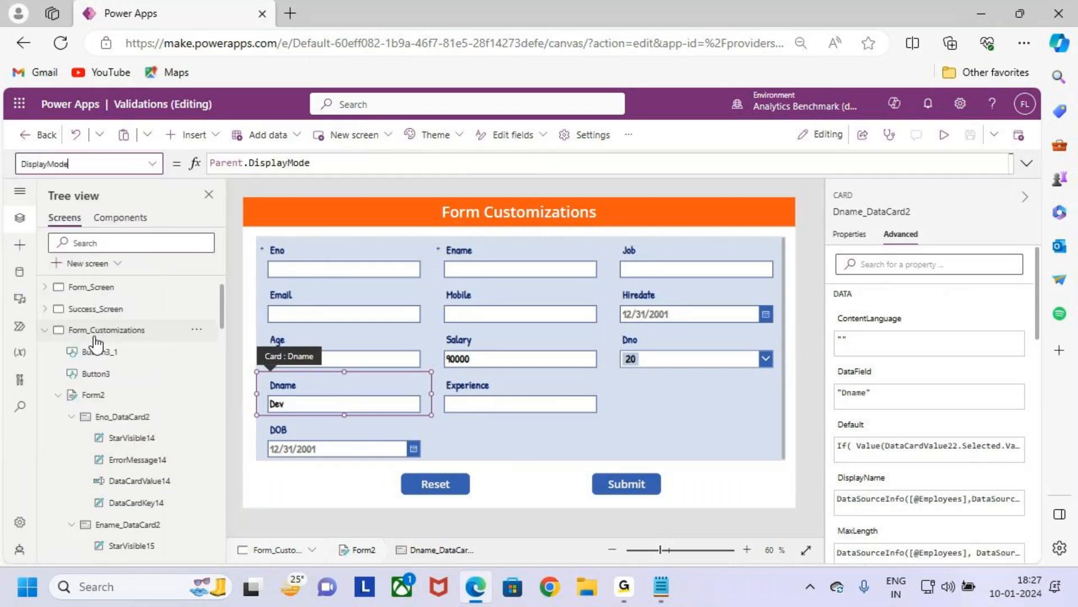
{"action": "left_click", "coordinate": [331, 167]}
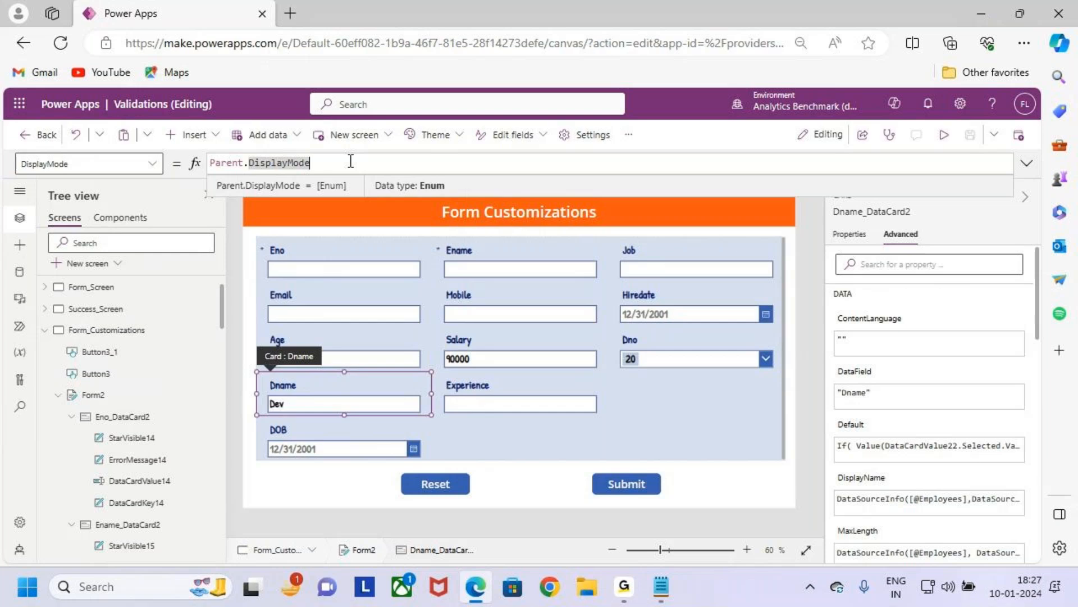
{"action": "left_click", "coordinate": [84, 164]}
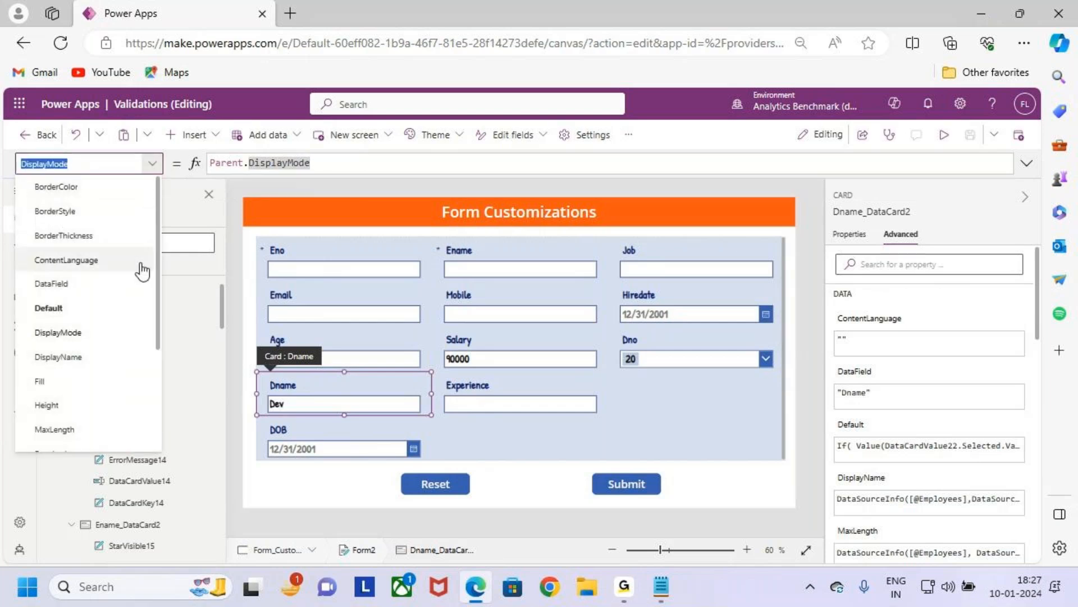
{"action": "left_click", "coordinate": [82, 336]}
{"action": "left_click", "coordinate": [345, 165]}
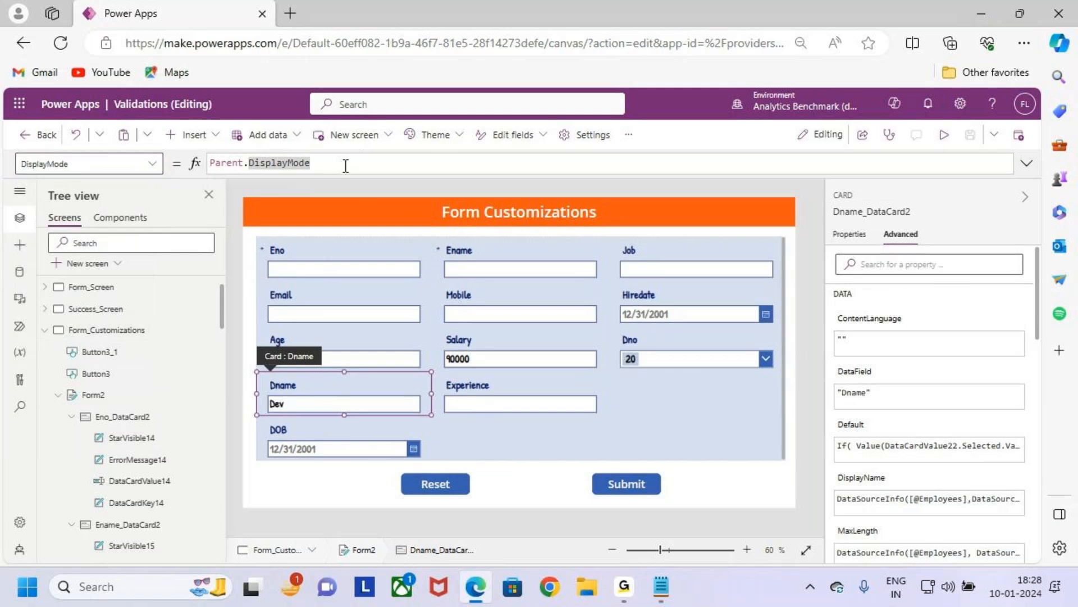
{"action": "left_click_drag", "start_coordinate": [338, 163], "coordinate": [180, 166]}
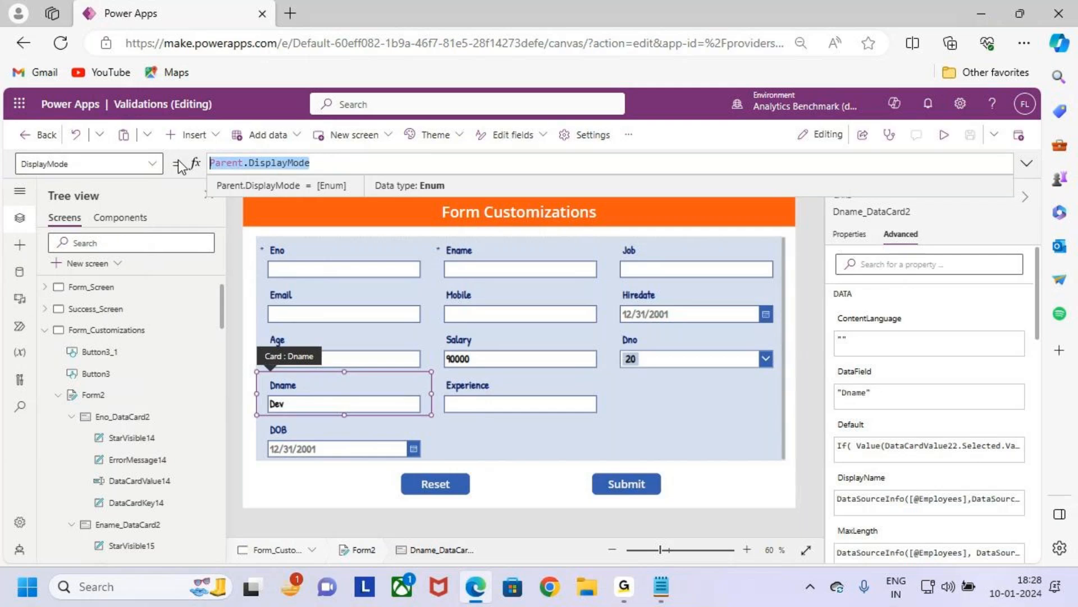
{"action": "type", "text": "dipl"}
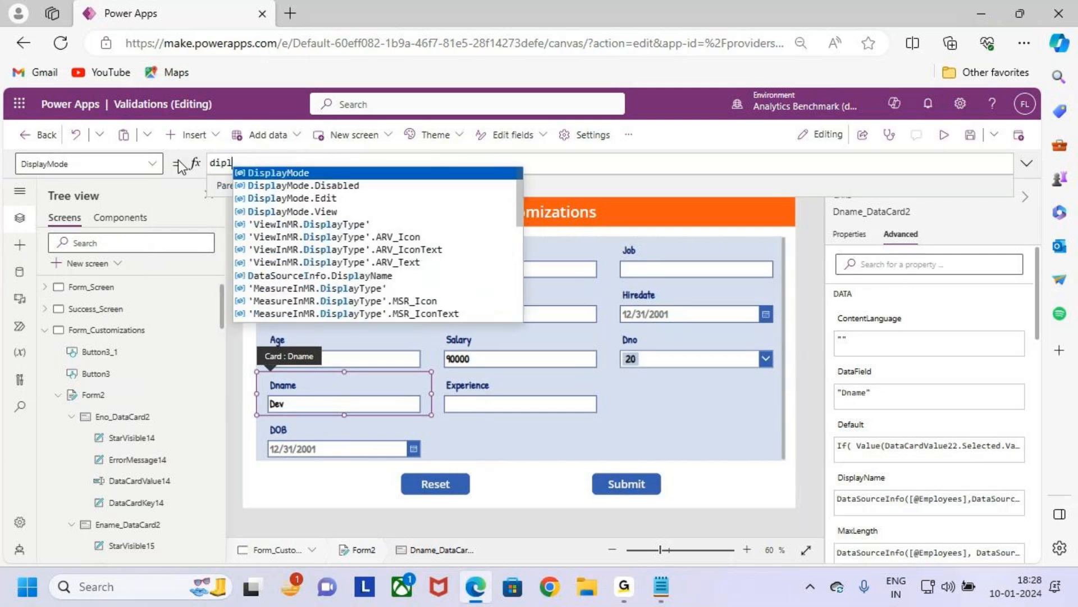
{"action": "key", "text": "Tab"}
{"action": "type", "text": ".d"}
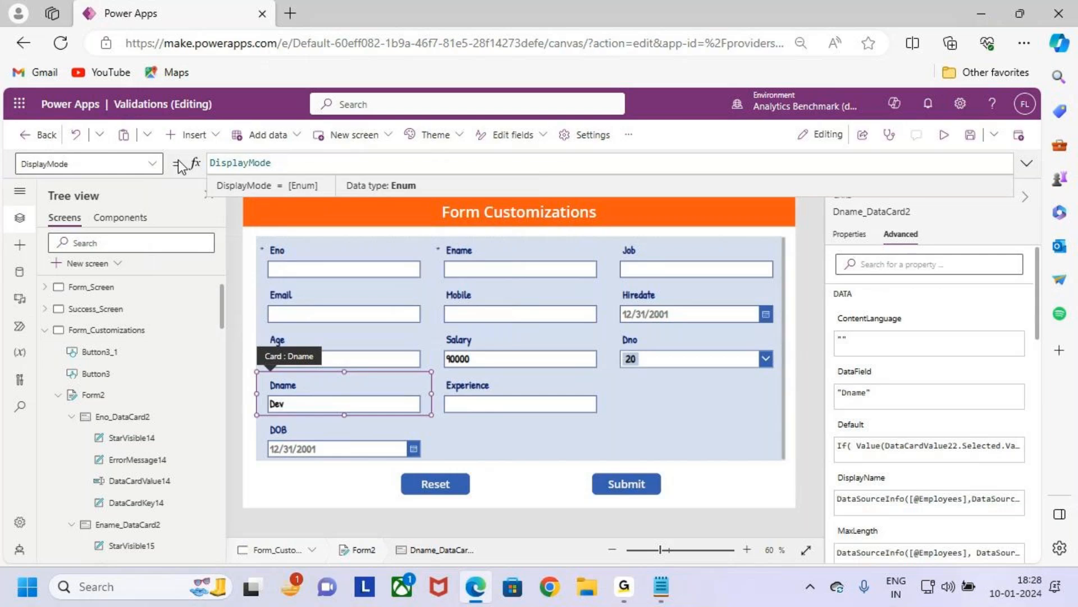
{"action": "key", "text": "Tab"}
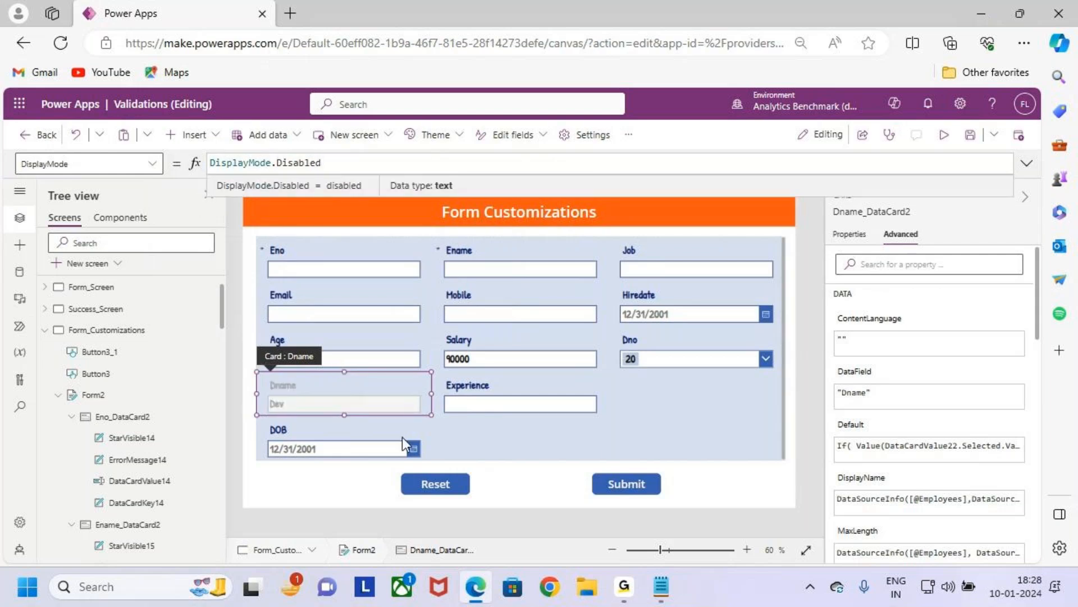
Preview the form and select 10 as the Dno to check the disabled Dname field.
{"action": "left_click", "coordinate": [718, 428]}
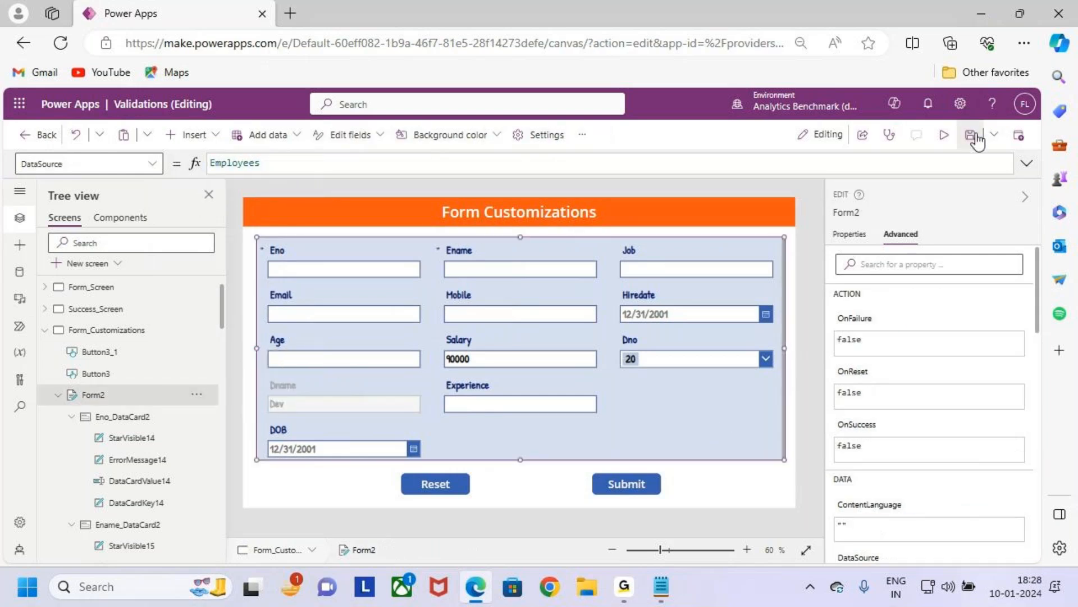
{"action": "left_click", "coordinate": [944, 138]}
{"action": "left_click", "coordinate": [710, 353]}
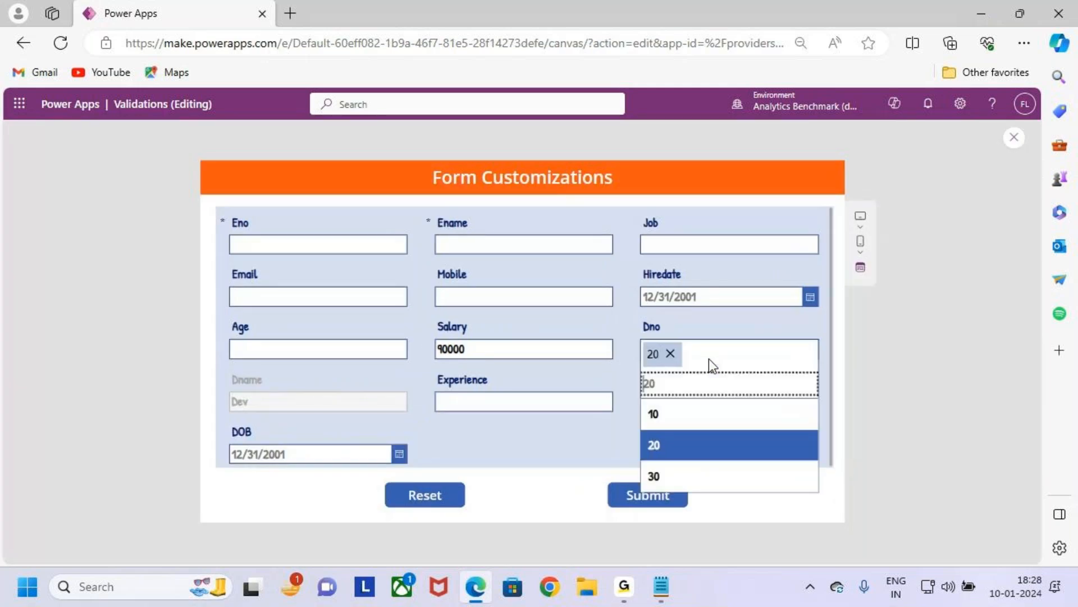
{"action": "left_click", "coordinate": [709, 408]}
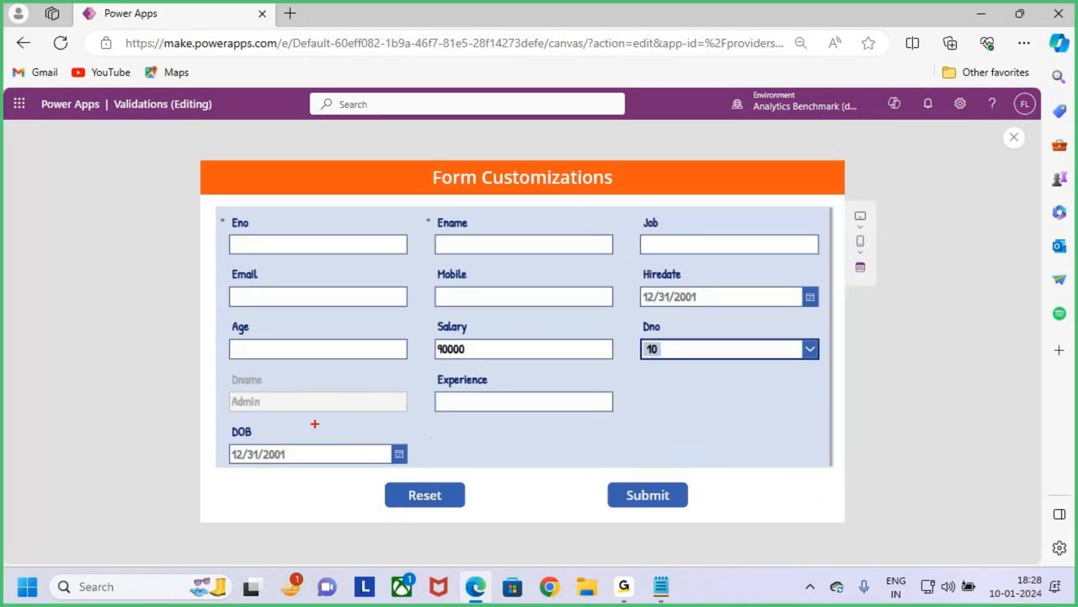
Inspect the disabled Dname field in the previewed form.
{"action": "left_click_drag", "start_coordinate": [221, 378], "coordinate": [398, 420]}
{"action": "key", "text": "Escape"}
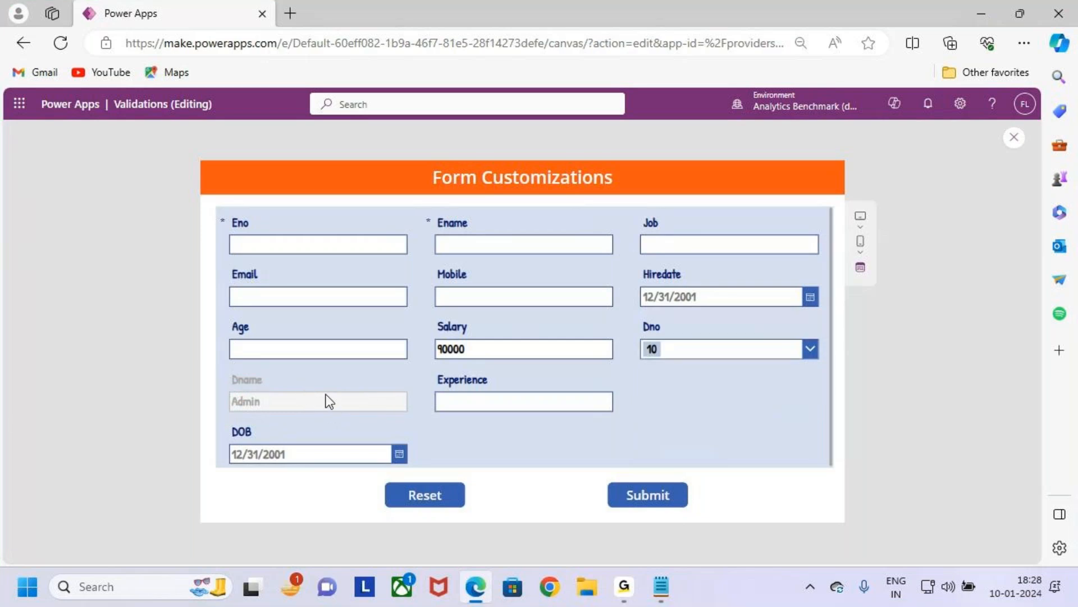
{"action": "left_click_drag", "start_coordinate": [234, 376], "coordinate": [331, 404]}
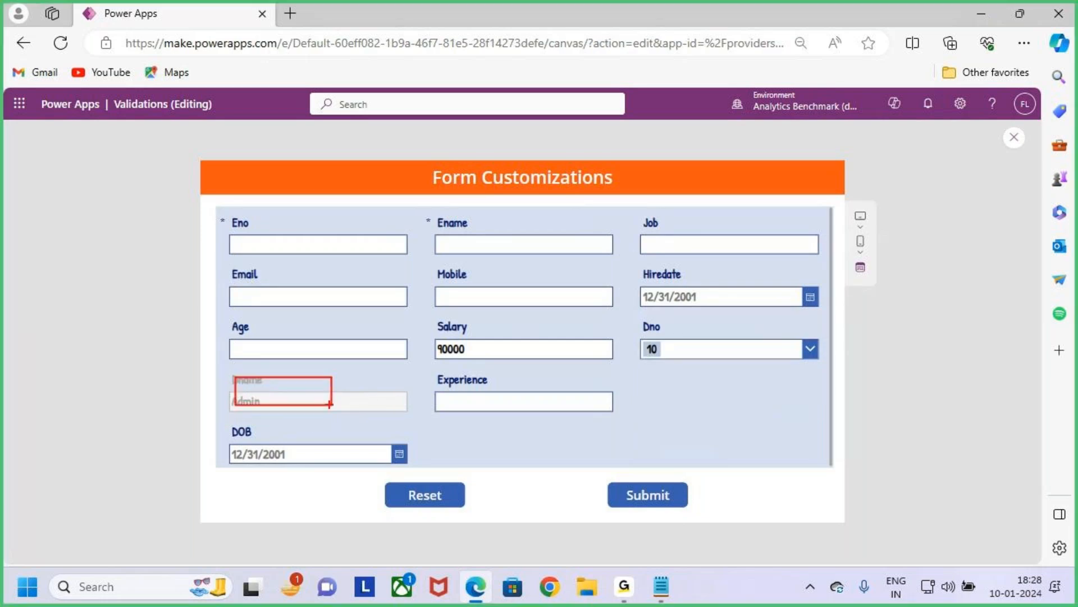
{"action": "key", "text": "Escape"}
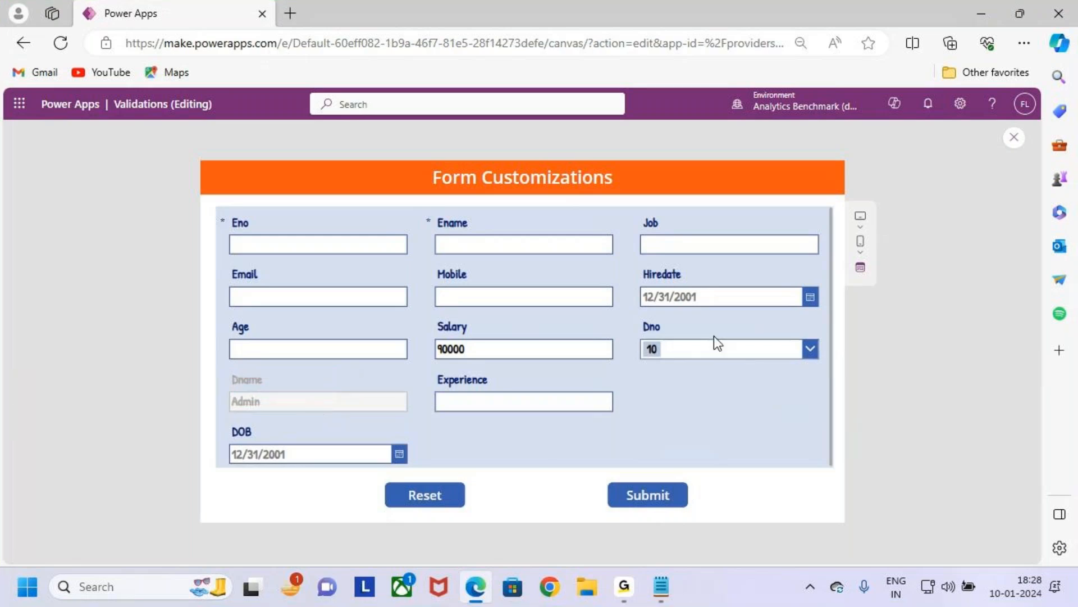
Set Dno to 20 in the previewed form and check the disabled Dname field against it.
{"action": "left_click", "coordinate": [807, 349]}
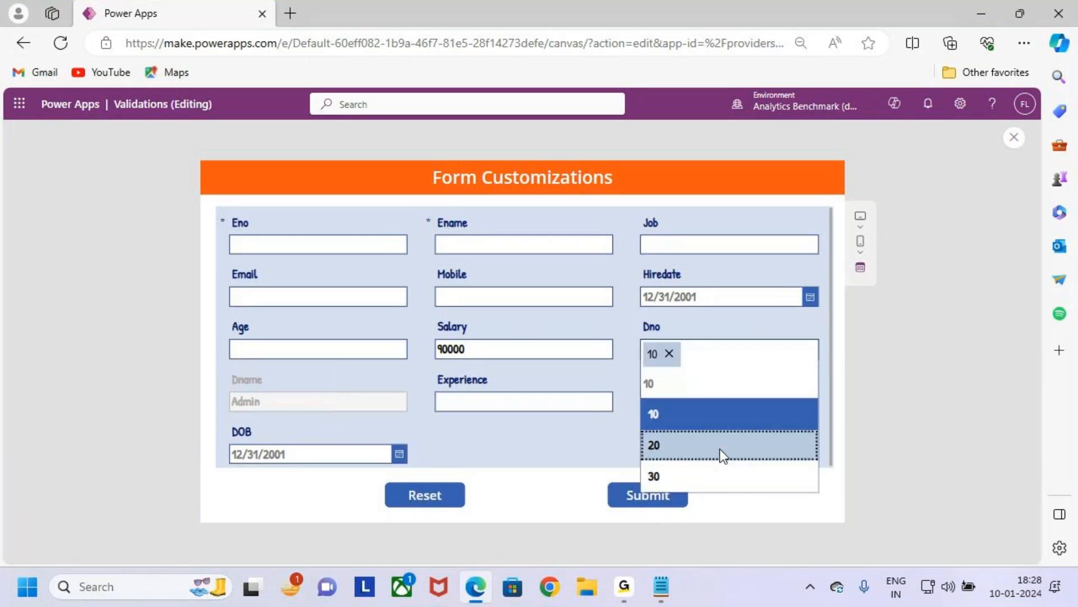
{"action": "left_click", "coordinate": [720, 446]}
{"action": "key", "text": "ctrl+2"}
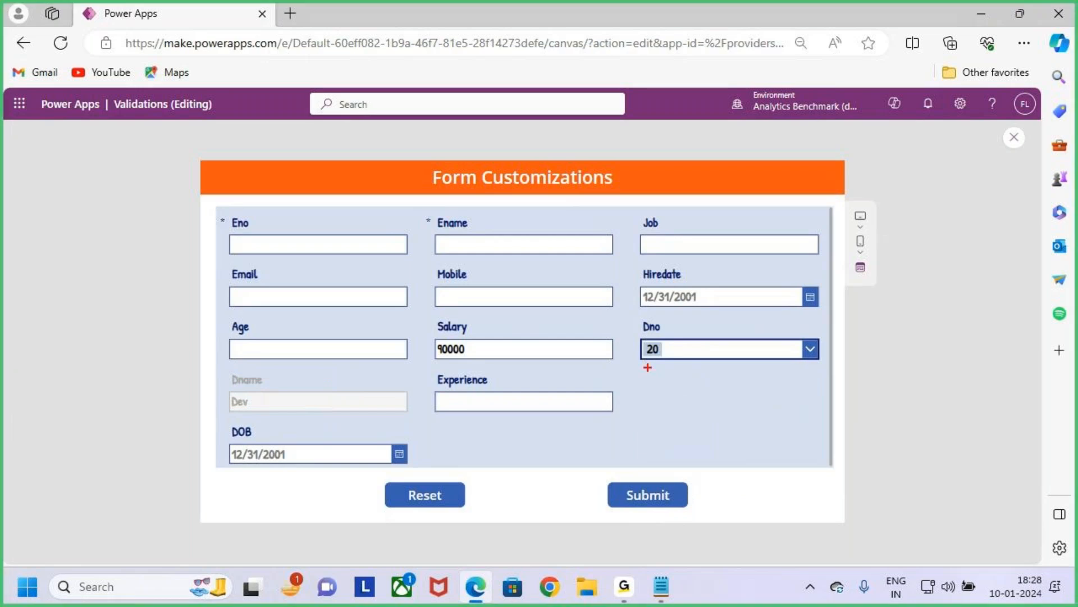
{"action": "left_click_drag", "start_coordinate": [631, 329], "coordinate": [826, 370]}
{"action": "mouse_move", "coordinate": [654, 339]}
{"action": "left_mouse_down"}
{"action": "mouse_move", "coordinate": [382, 314]}
{"action": "mouse_move", "coordinate": [327, 411]}
{"action": "left_mouse_up"}
{"action": "left_click_drag", "start_coordinate": [321, 372], "coordinate": [390, 380]}
{"action": "key", "text": "Escape"}
{"action": "key", "text": "ctrl+2"}
{"action": "mouse_move", "coordinate": [221, 372]}
{"action": "left_mouse_down"}
{"action": "mouse_move", "coordinate": [420, 422]}
{"action": "mouse_move", "coordinate": [403, 411]}
{"action": "mouse_move", "coordinate": [465, 338]}
{"action": "left_mouse_up"}
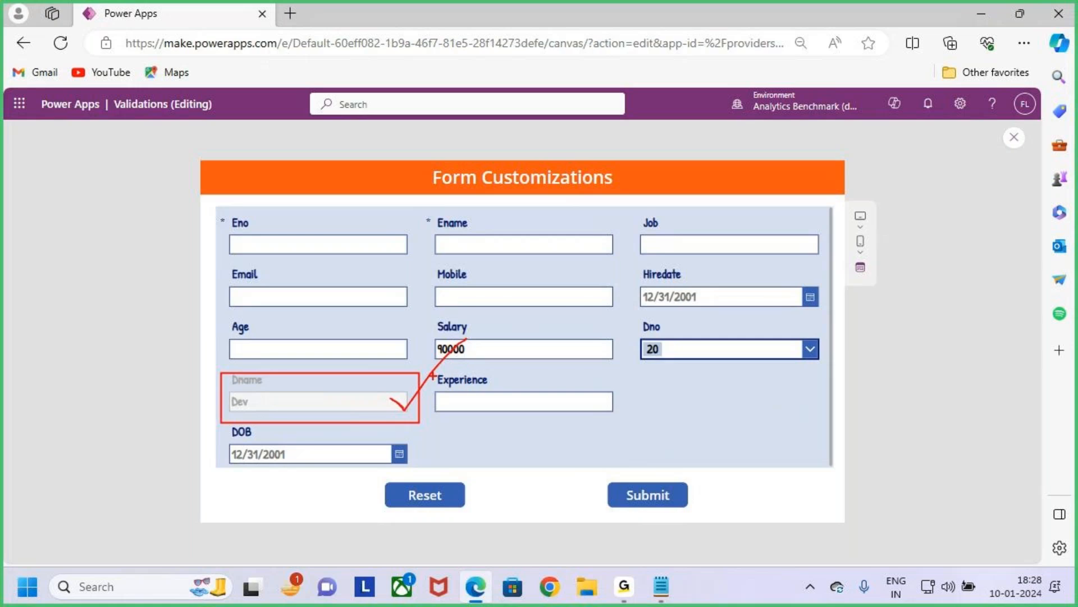
{"action": "key", "text": "Escape"}
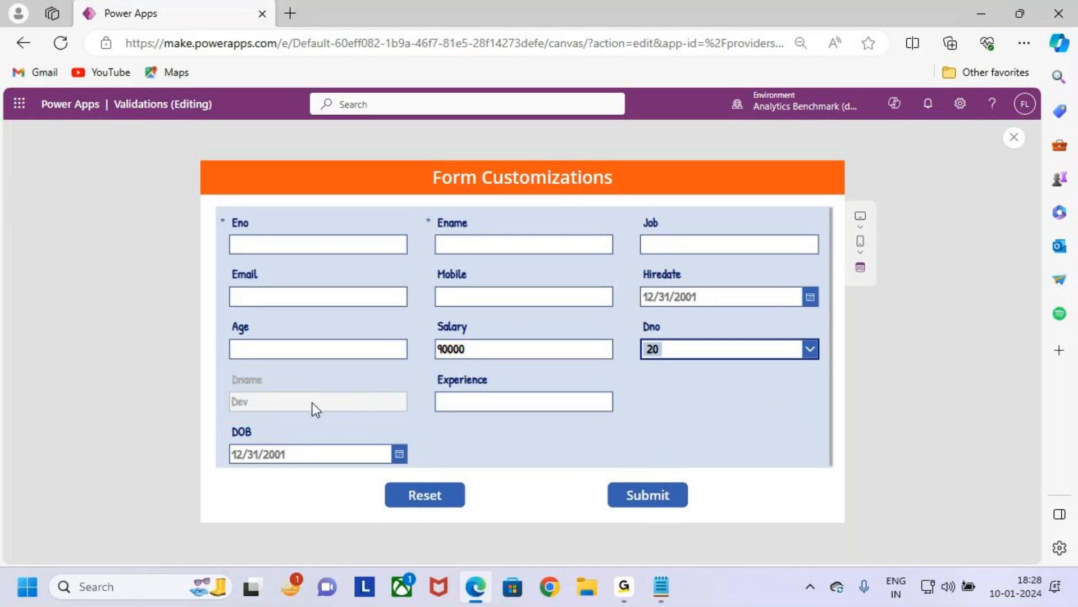
Close the preview and select the employee form on the canvas.
{"action": "left_click", "coordinate": [1014, 137]}
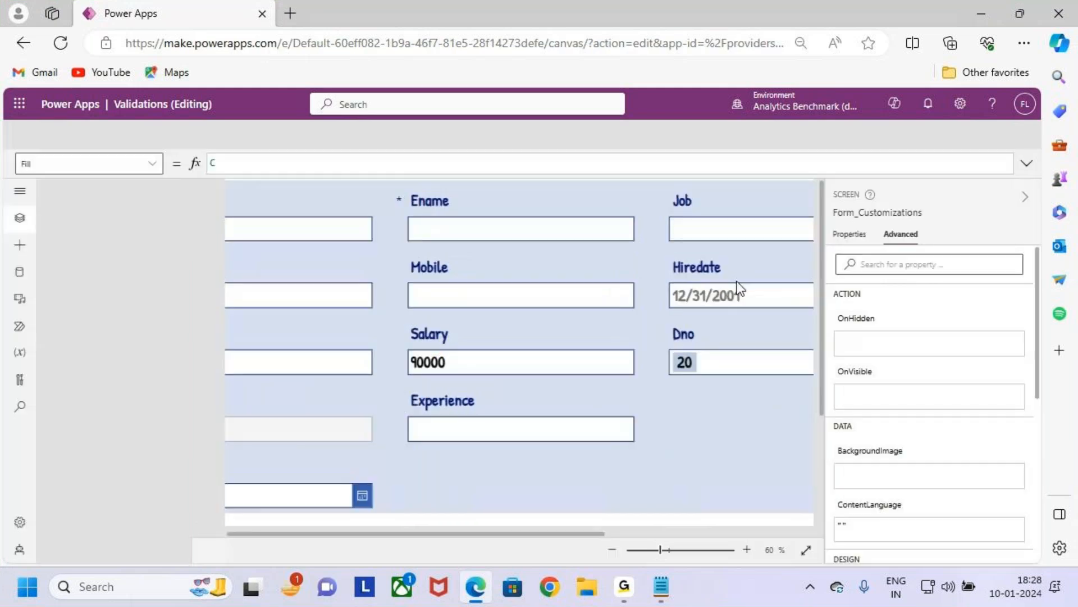
{"action": "left_click", "coordinate": [670, 398]}
{"action": "left_click", "coordinate": [417, 419]}
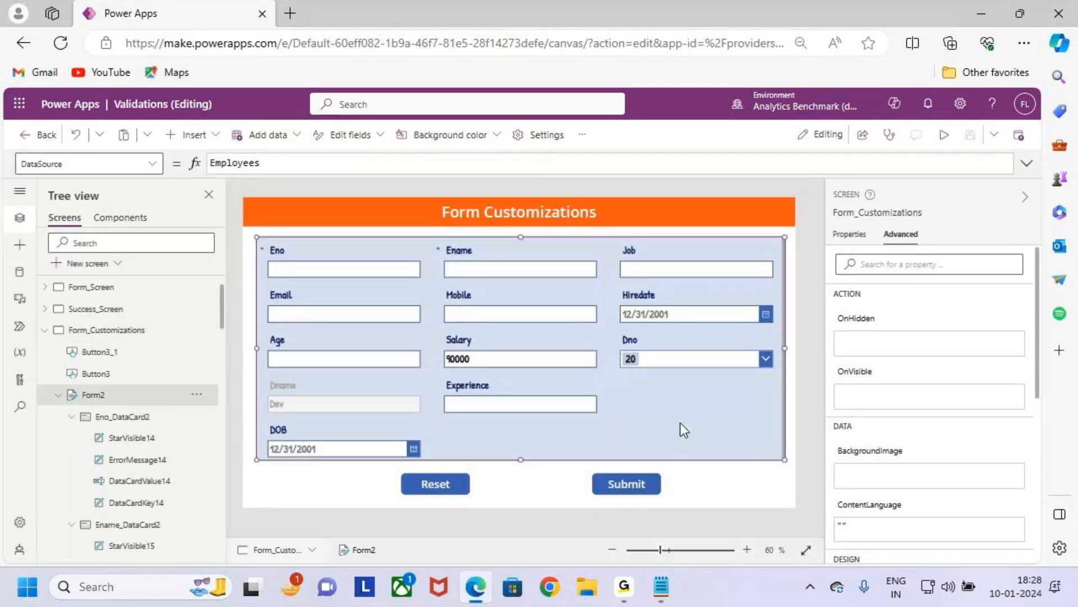
Switch to the Form Customizations notes in Notepad, find the Case 3 Emp_Age heading, and locate the matching Age field on the form.
{"action": "left_click", "coordinate": [661, 587]}
{"action": "scroll", "coordinate": [224, 419], "scroll_direction": "down", "scroll_amount": 4}
{"action": "left_click_drag", "start_coordinate": [52, 207], "coordinate": [221, 214]}
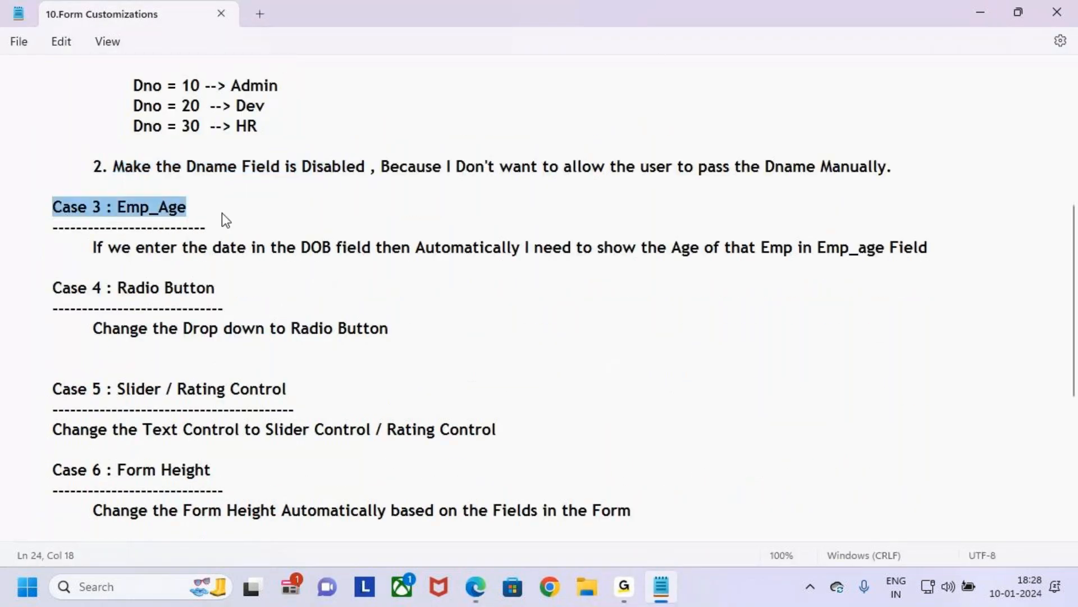
{"action": "left_click_drag", "start_coordinate": [113, 206], "coordinate": [132, 209]}
{"action": "double_click", "coordinate": [214, 207]}
{"action": "left_click", "coordinate": [263, 207]}
{"action": "key", "text": "alt+Tab"}
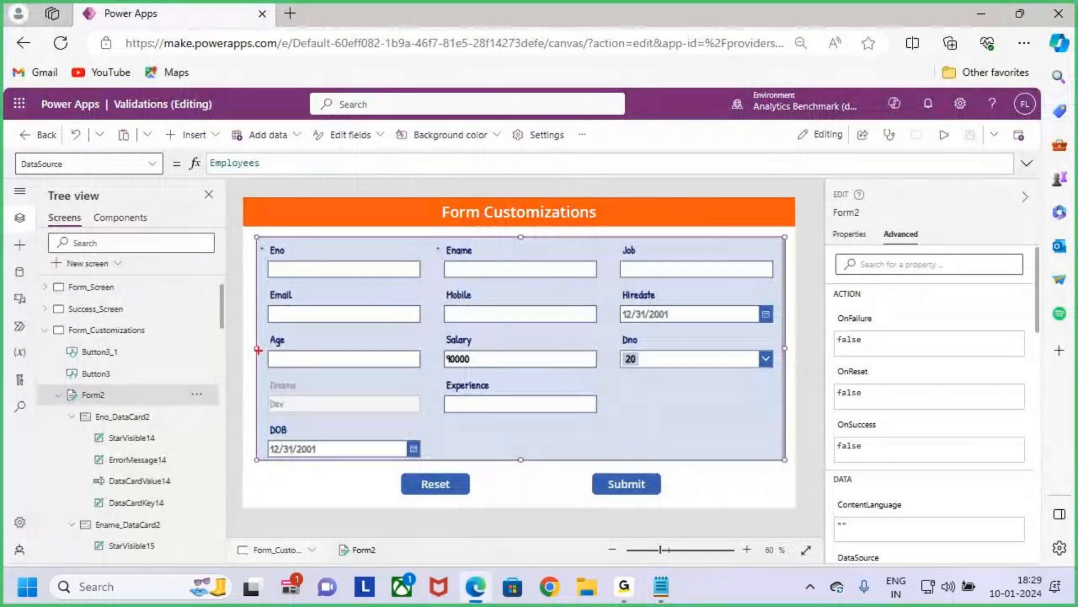
{"action": "left_click_drag", "start_coordinate": [253, 335], "coordinate": [426, 377]}
{"action": "mouse_move", "coordinate": [341, 304]}
{"action": "left_mouse_down"}
{"action": "mouse_move", "coordinate": [346, 332]}
{"action": "mouse_move", "coordinate": [358, 320]}
{"action": "left_mouse_up"}
{"action": "key", "text": "Escape"}
Read the DOB condition under Case 3 in the Notepad notes and locate the DOB field on the Power Apps form.
{"action": "key", "text": "alt+Tab"}
{"action": "left_click", "coordinate": [254, 296]}
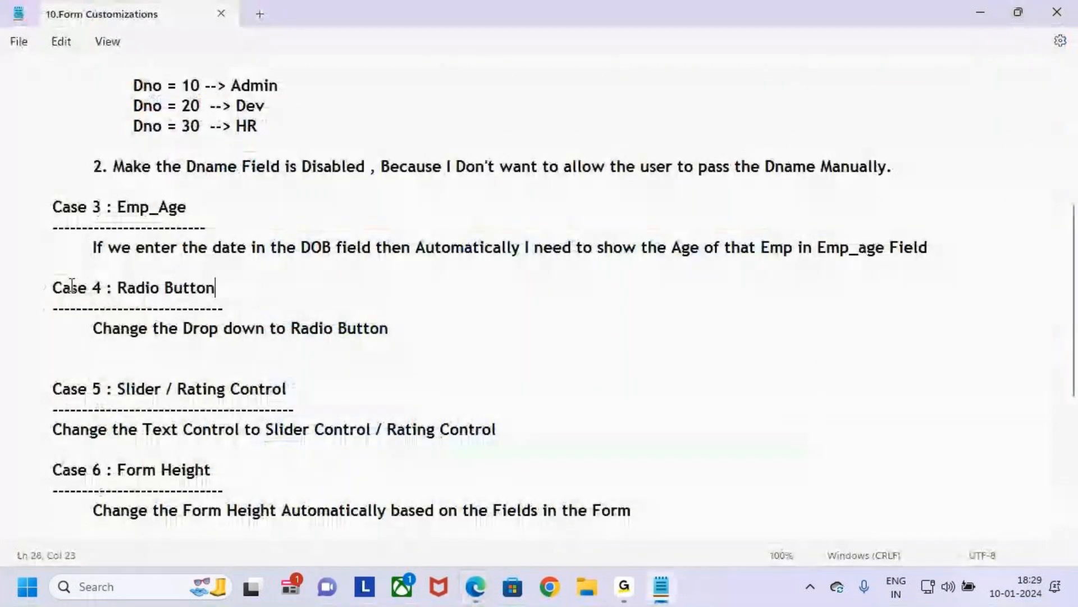
{"action": "left_click", "coordinate": [109, 267]}
{"action": "scroll", "coordinate": [122, 287], "scroll_direction": "up", "scroll_amount": 1}
{"action": "left_click_drag", "start_coordinate": [93, 368], "coordinate": [373, 371]}
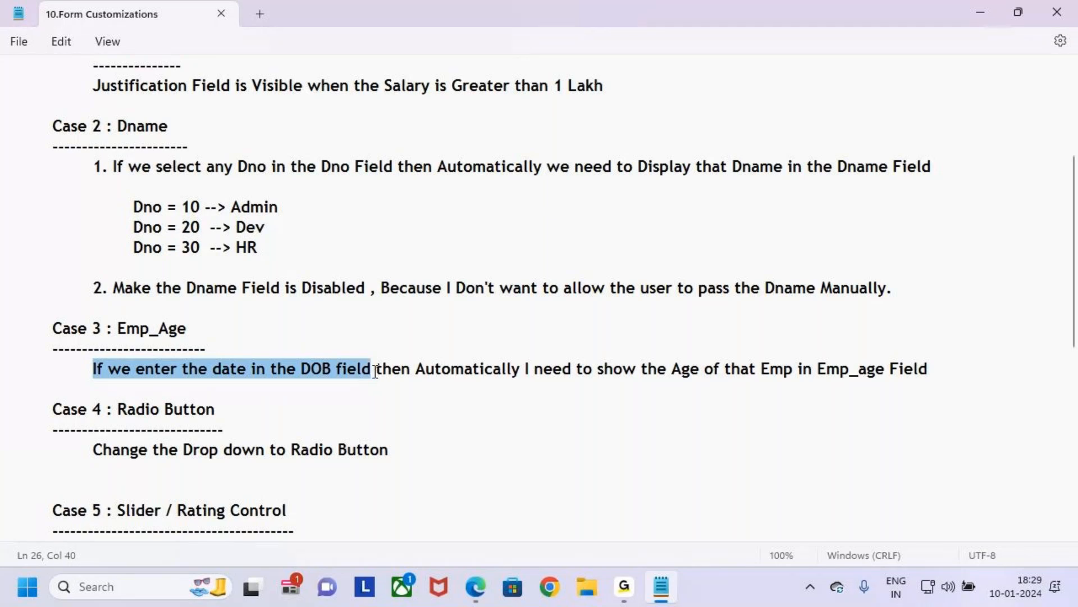
{"action": "key", "text": "alt+Tab"}
{"action": "left_click", "coordinate": [425, 424]}
{"action": "mouse_move", "coordinate": [251, 417]}
{"action": "left_mouse_down"}
{"action": "mouse_move", "coordinate": [306, 445]}
{"action": "mouse_move", "coordinate": [431, 465]}
{"action": "left_mouse_up"}
{"action": "mouse_move", "coordinate": [453, 423]}
{"action": "left_mouse_down"}
{"action": "mouse_move", "coordinate": [427, 453]}
{"action": "mouse_move", "coordinate": [472, 463]}
{"action": "left_mouse_up"}
{"action": "key", "text": "Escape"}
Switch back to the Notepad notes and read the Case 3 requirement for automatically showing the employee's age.
{"action": "key", "text": "alt+Tab"}
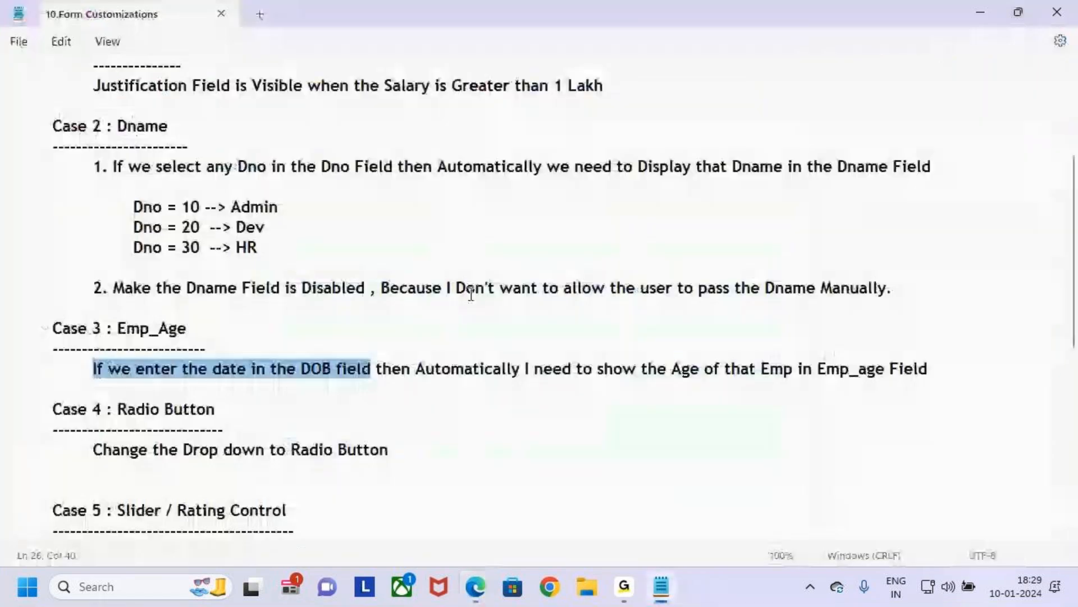
{"action": "left_click", "coordinate": [332, 378]}
{"action": "left_click_drag", "start_coordinate": [310, 370], "coordinate": [600, 385]}
{"action": "left_click_drag", "start_coordinate": [669, 377], "coordinate": [859, 385]}
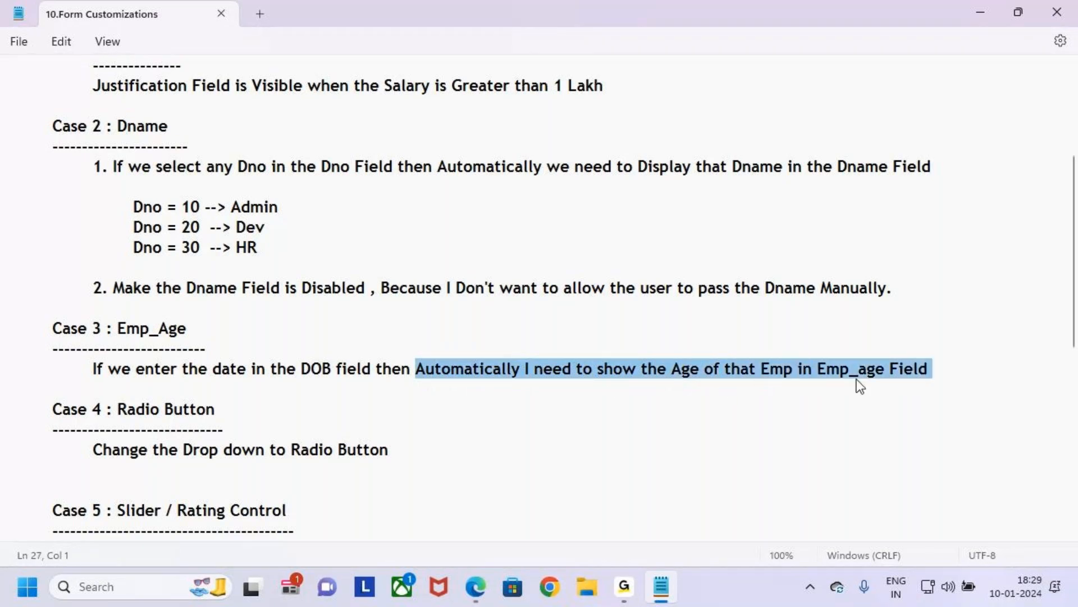
{"action": "left_click", "coordinate": [959, 410]}
{"action": "left_click", "coordinate": [954, 380]}
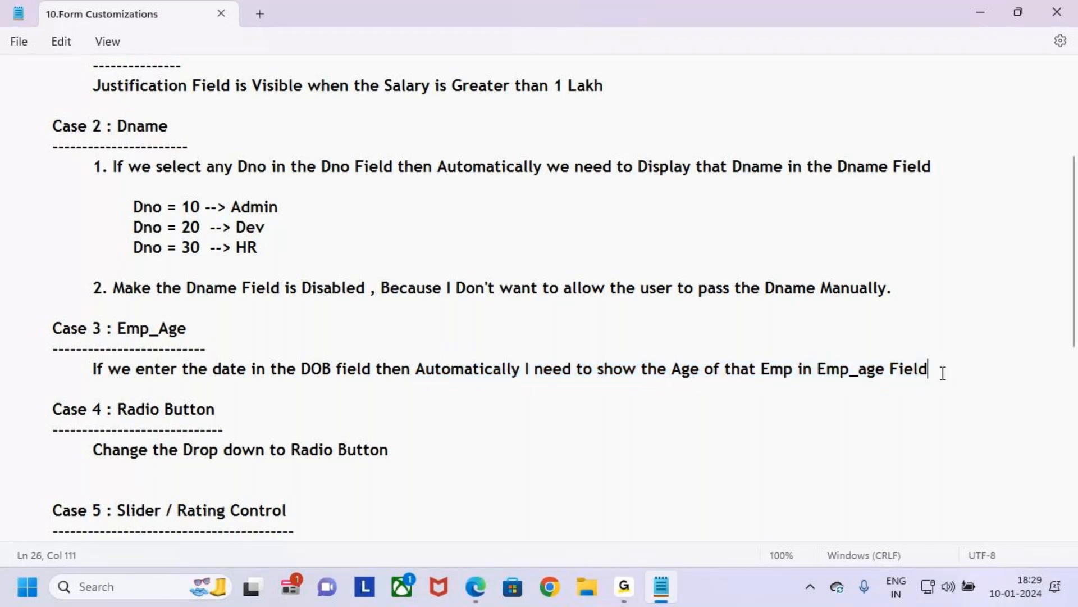
Return to Power Apps and preview the form to examine the DOB field and the Age field that depends on it.
{"action": "left_click", "coordinate": [983, 2]}
{"action": "key", "text": "F5"}
{"action": "key", "text": "ctrl+2"}
{"action": "mouse_move", "coordinate": [221, 422]}
{"action": "left_mouse_down"}
{"action": "mouse_move", "coordinate": [383, 465]}
{"action": "mouse_move", "coordinate": [281, 441]}
{"action": "left_mouse_up"}
{"action": "key", "text": "ctrl+z"}
{"action": "mouse_move", "coordinate": [220, 419]}
{"action": "left_mouse_down"}
{"action": "mouse_move", "coordinate": [367, 478]}
{"action": "mouse_move", "coordinate": [419, 470]}
{"action": "mouse_move", "coordinate": [411, 453]}
{"action": "mouse_move", "coordinate": [561, 467]}
{"action": "mouse_move", "coordinate": [413, 228]}
{"action": "mouse_move", "coordinate": [325, 321]}
{"action": "mouse_move", "coordinate": [347, 306]}
{"action": "left_mouse_up"}
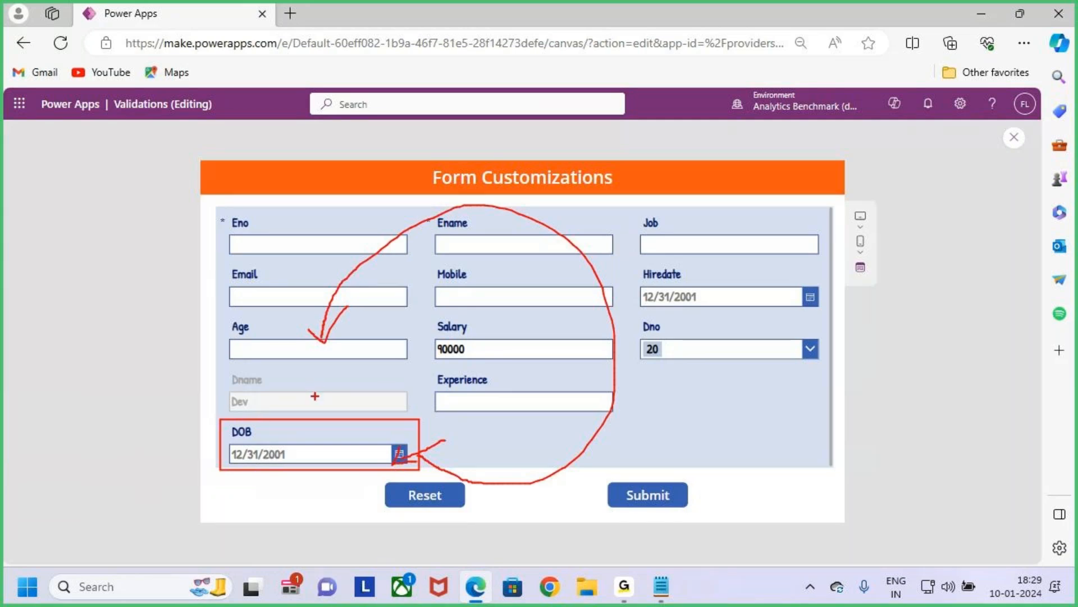
{"action": "key", "text": "Escape"}
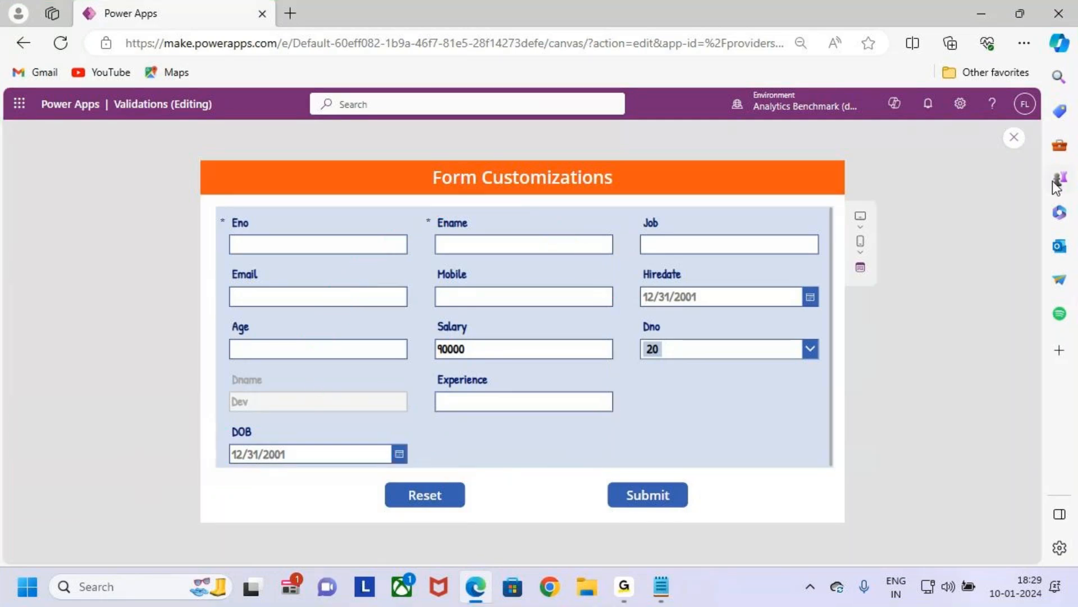
Restart the form preview and choose a sample date of birth in the DOB field's calendar.
{"action": "left_click", "coordinate": [1014, 138]}
{"action": "left_click", "coordinate": [645, 391]}
{"action": "key", "text": "F5"}
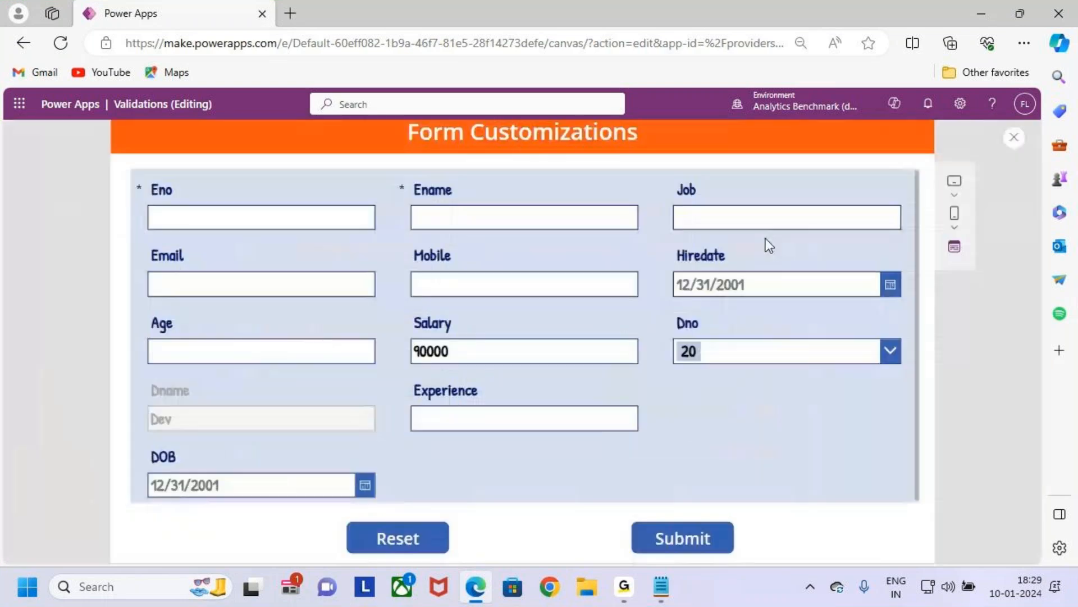
{"action": "left_click", "coordinate": [399, 454]}
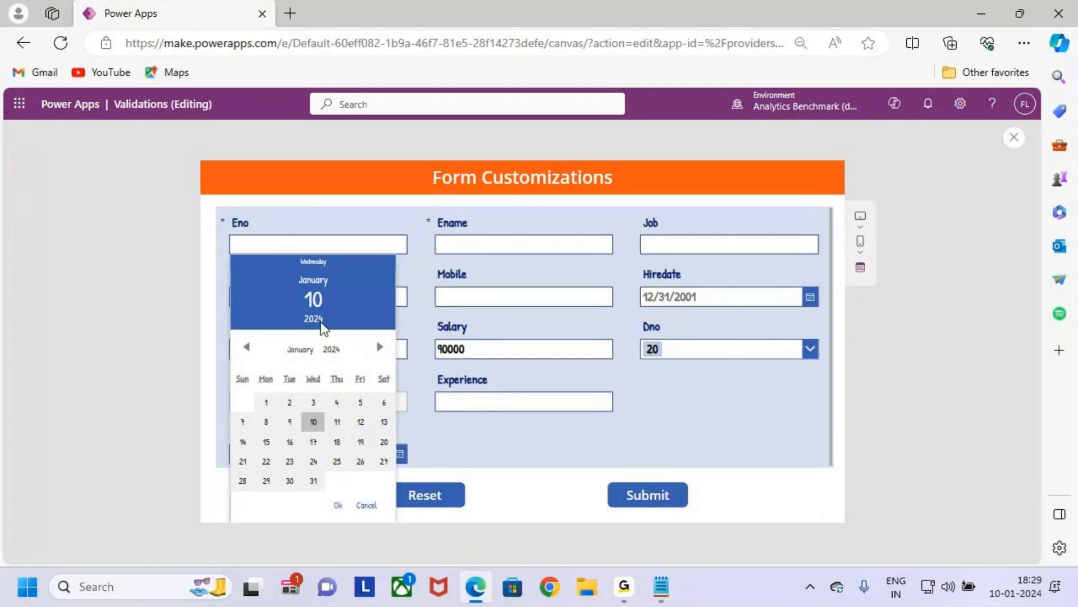
{"action": "left_click", "coordinate": [332, 350]}
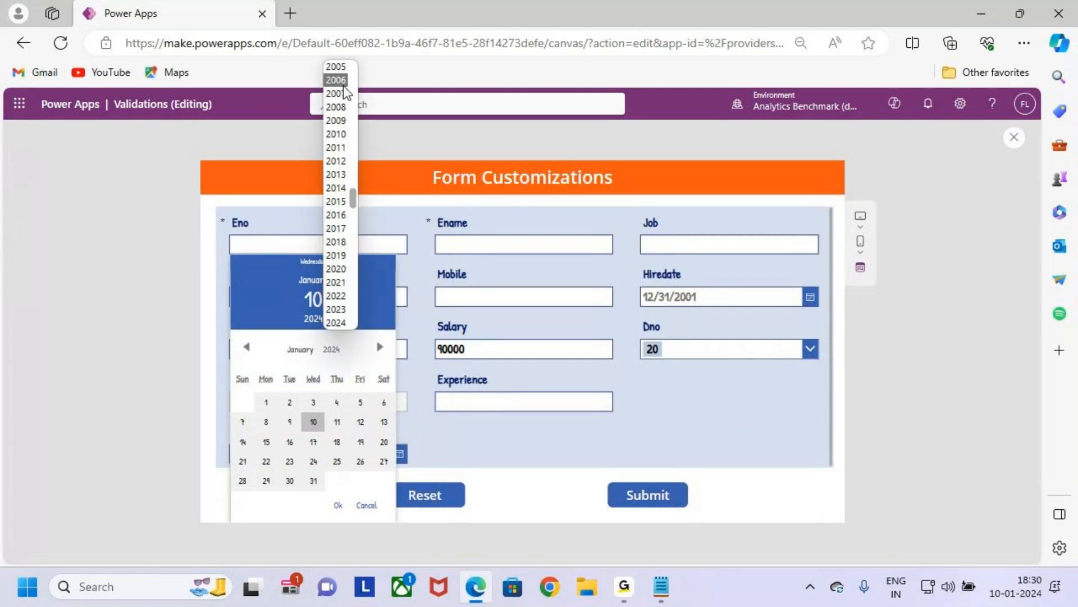
{"action": "scroll", "coordinate": [345, 93], "scroll_direction": "up", "scroll_amount": 5}
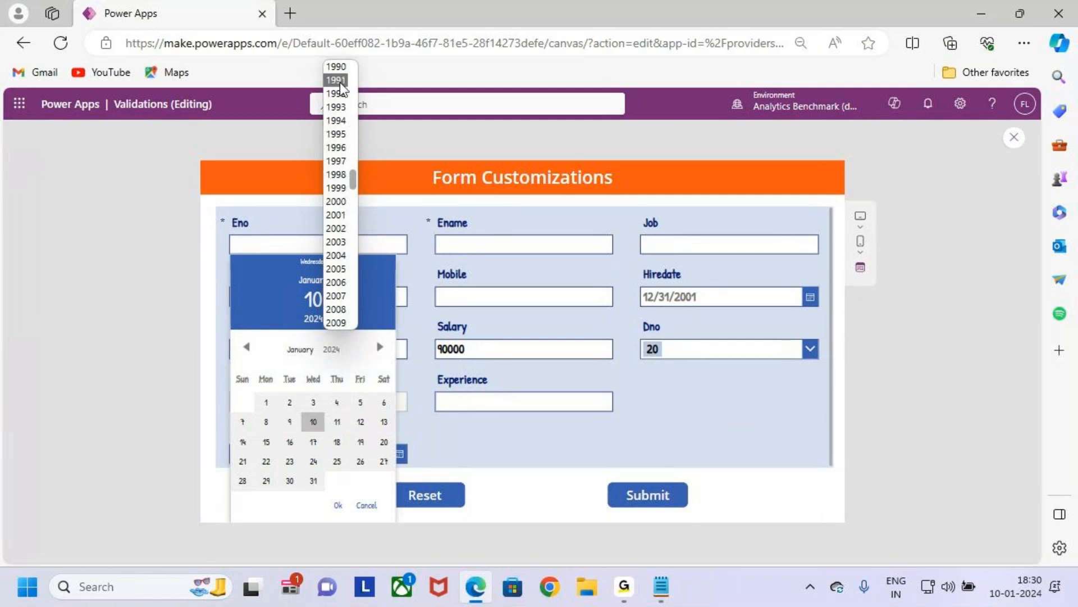
{"action": "left_click", "coordinate": [339, 105]}
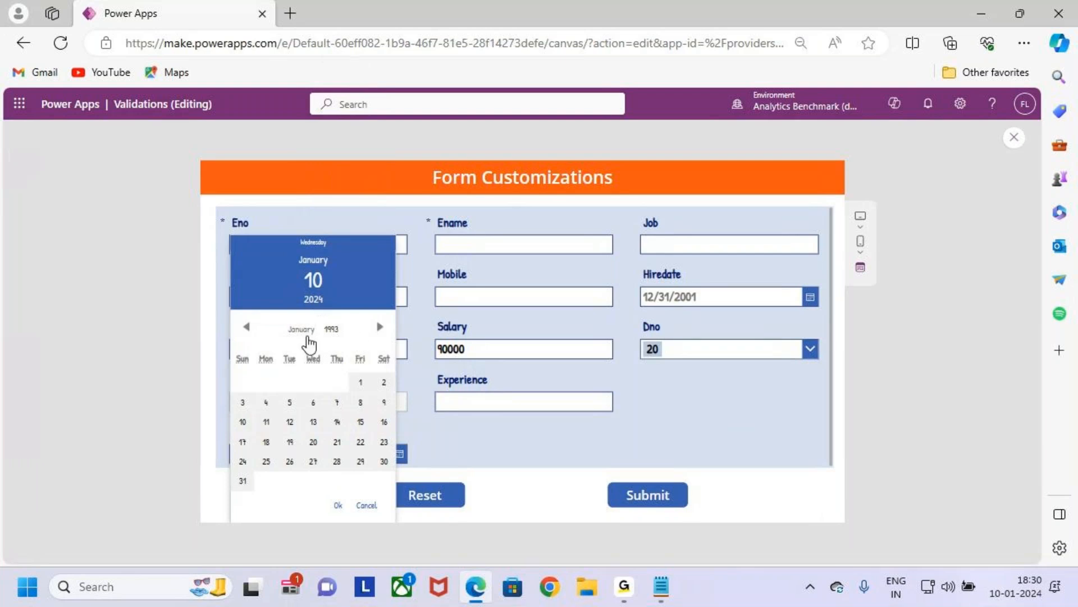
{"action": "left_click", "coordinate": [301, 331]}
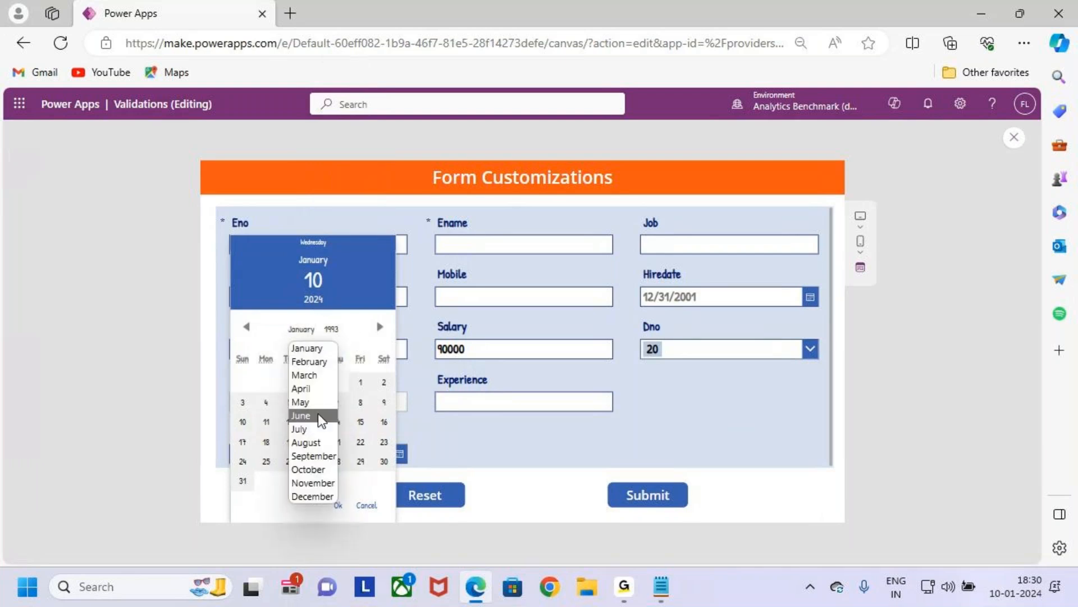
{"action": "left_click", "coordinate": [326, 442]}
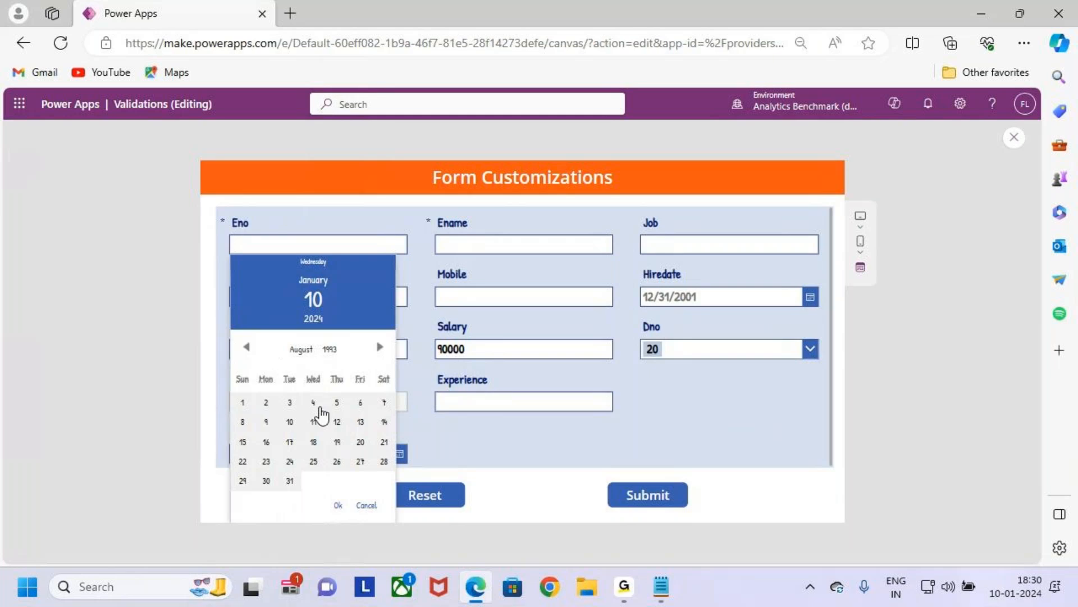
{"action": "left_click", "coordinate": [361, 405]}
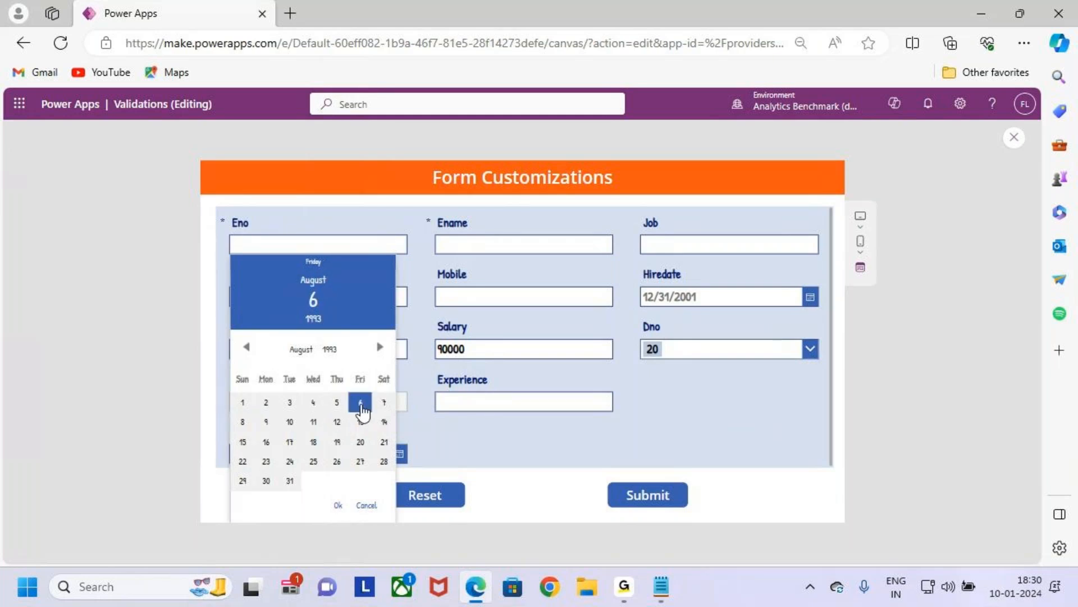
{"action": "left_click", "coordinate": [337, 505]}
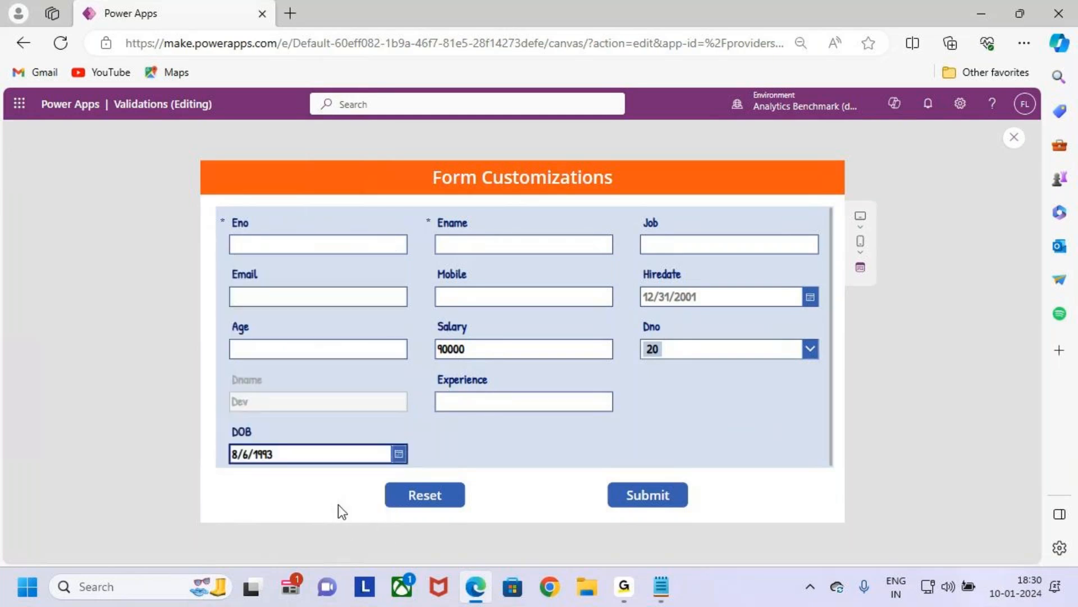
Check the Age field against the chosen DOB, close the preview, and select the form on the canvas.
{"action": "key", "text": "ctrl+2"}
{"action": "left_click_drag", "start_coordinate": [222, 424], "coordinate": [434, 473]}
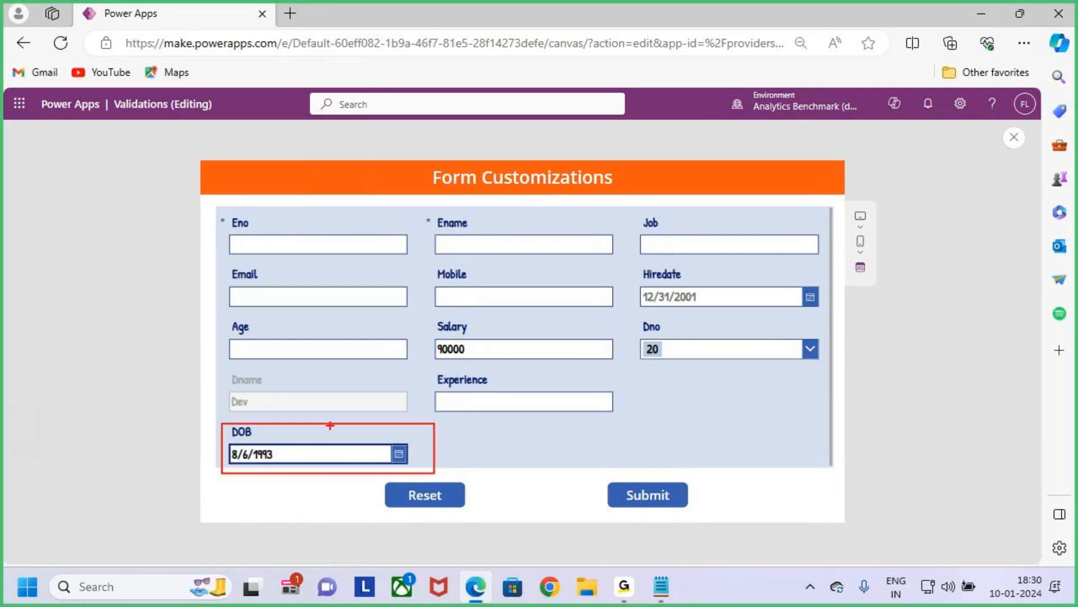
{"action": "mouse_move", "coordinate": [330, 406]}
{"action": "left_mouse_down"}
{"action": "mouse_move", "coordinate": [331, 431]}
{"action": "mouse_move", "coordinate": [343, 411]}
{"action": "left_mouse_up"}
{"action": "mouse_move", "coordinate": [413, 445]}
{"action": "left_mouse_down"}
{"action": "mouse_move", "coordinate": [534, 334]}
{"action": "mouse_move", "coordinate": [363, 256]}
{"action": "mouse_move", "coordinate": [301, 338]}
{"action": "mouse_move", "coordinate": [318, 330]}
{"action": "left_mouse_up"}
{"action": "key", "text": "Escape"}
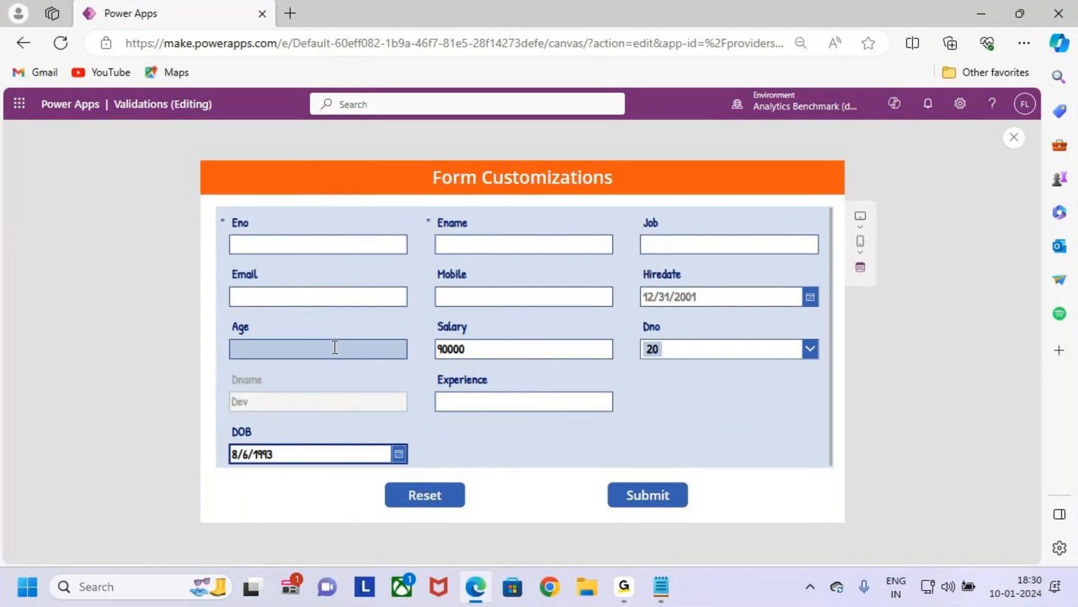
{"action": "left_click", "coordinate": [330, 349]}
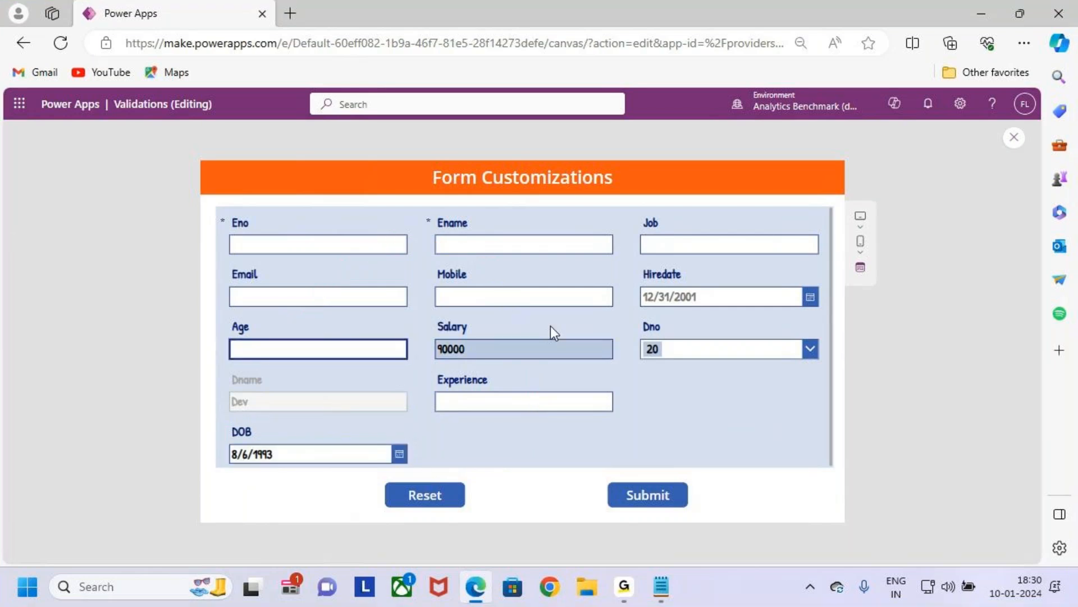
{"action": "left_click", "coordinate": [1014, 138]}
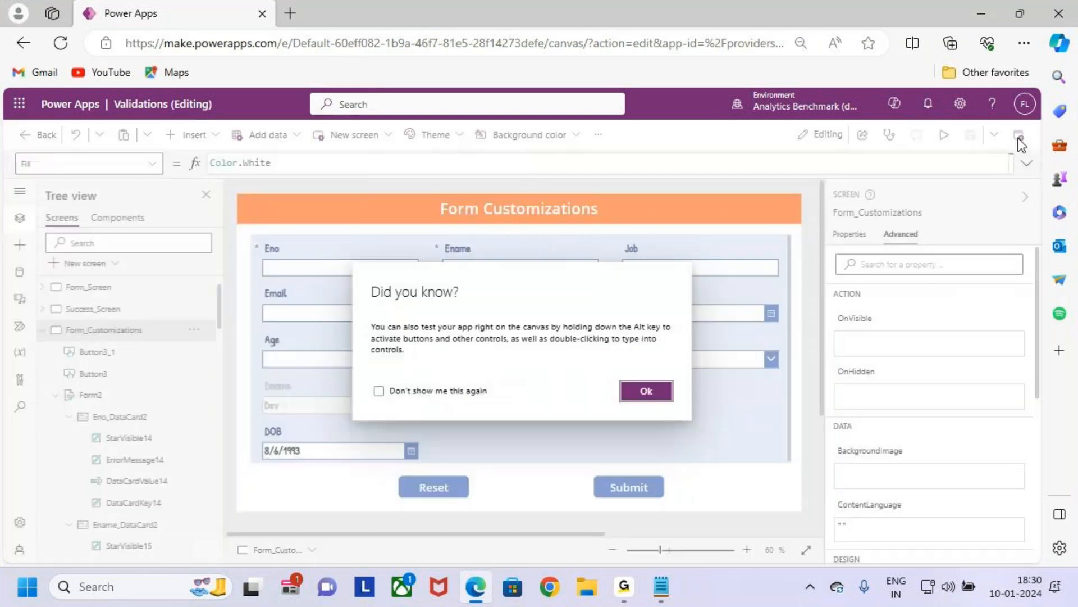
{"action": "left_click", "coordinate": [647, 391]}
{"action": "left_click", "coordinate": [414, 453]}
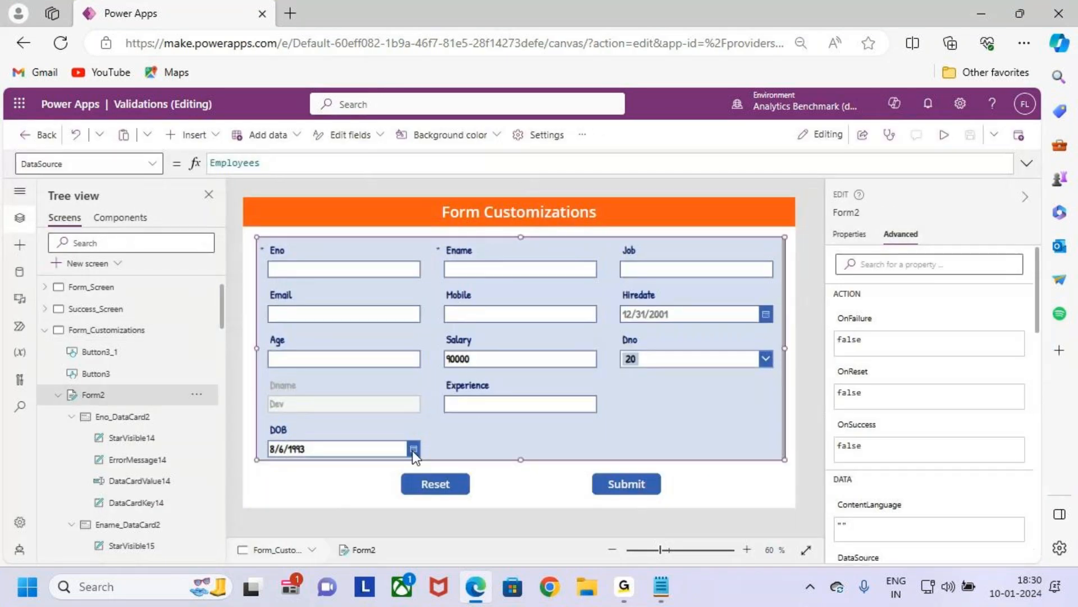
Preview the form again and clear the date entered in the DOB field.
{"action": "left_click", "coordinate": [944, 135]}
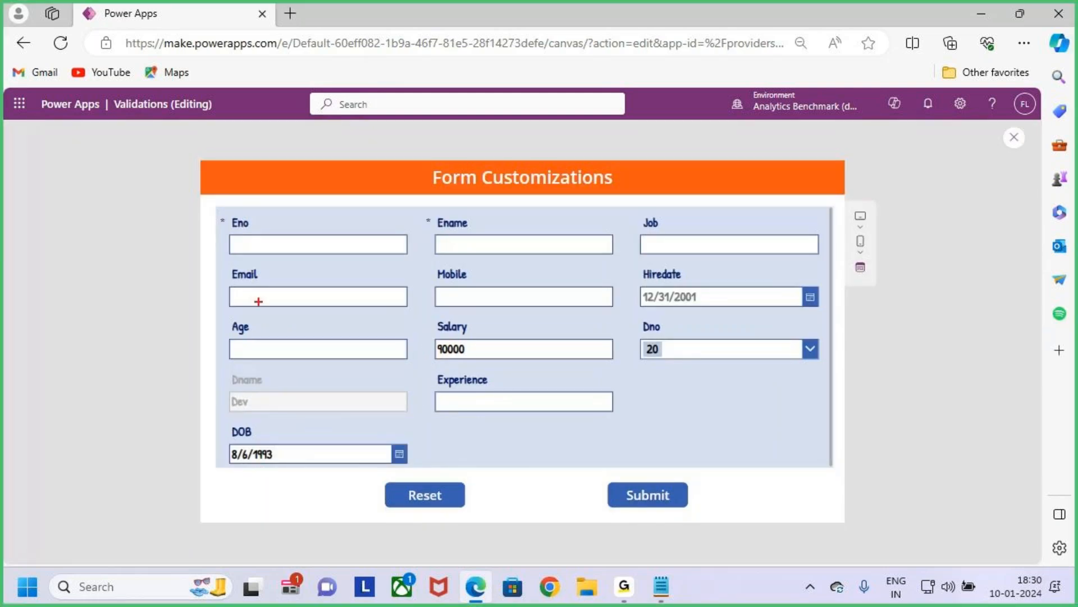
{"action": "left_click", "coordinate": [317, 452]}
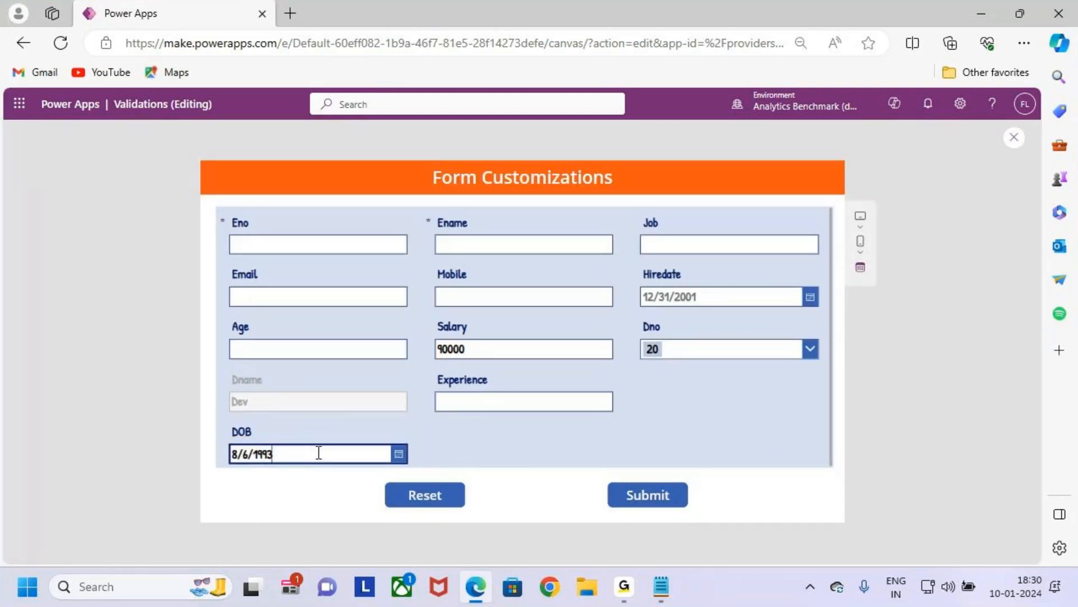
{"action": "key", "text": "BackSpace"}
{"action": "key", "text": "BackSpace"}
{"action": "key", "text": "BackSpace"}
{"action": "left_click", "coordinate": [467, 444]}
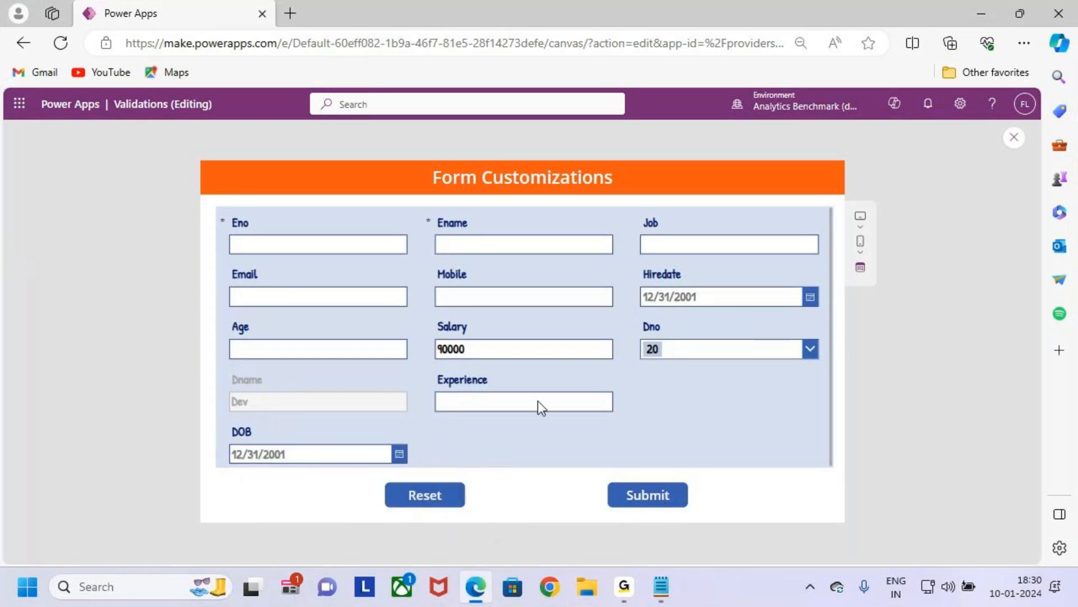
Close the preview and copy the control name of the DOB field's date picker.
{"action": "left_click", "coordinate": [1013, 137]}
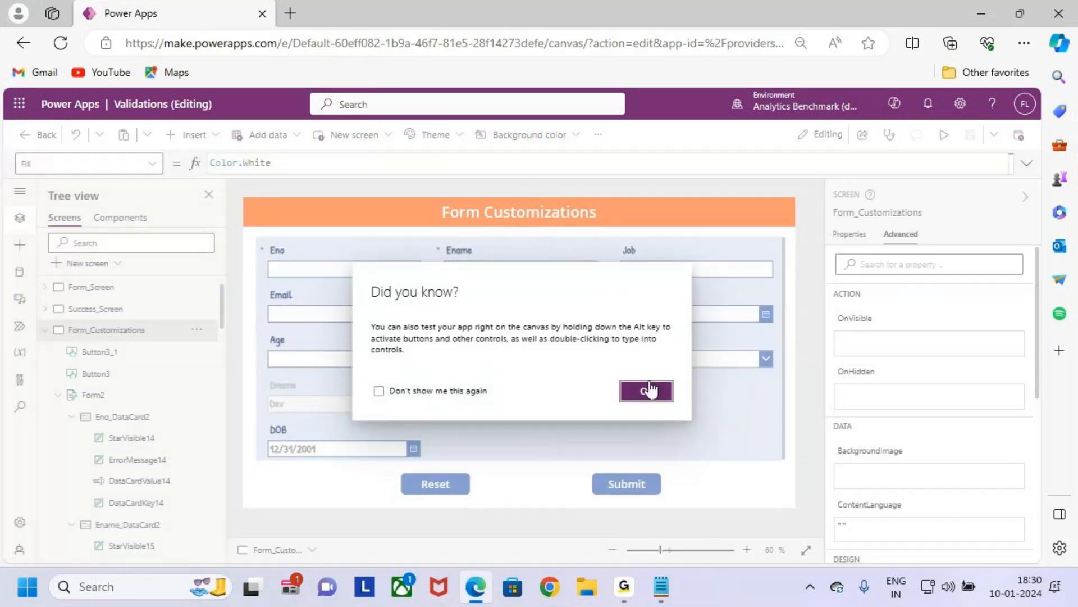
{"action": "left_click", "coordinate": [644, 390]}
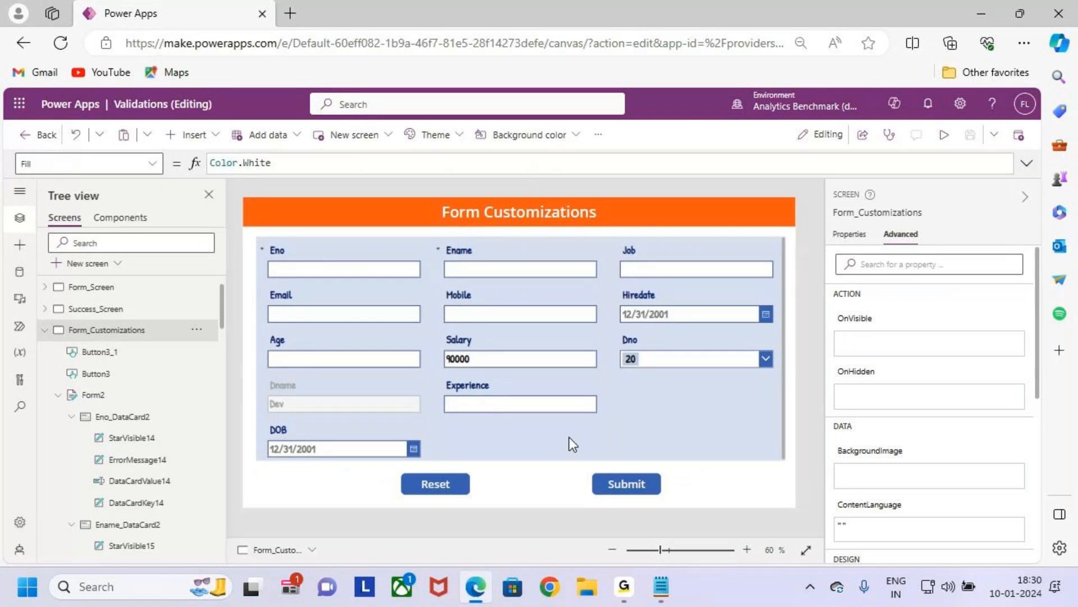
{"action": "left_click", "coordinate": [334, 432]}
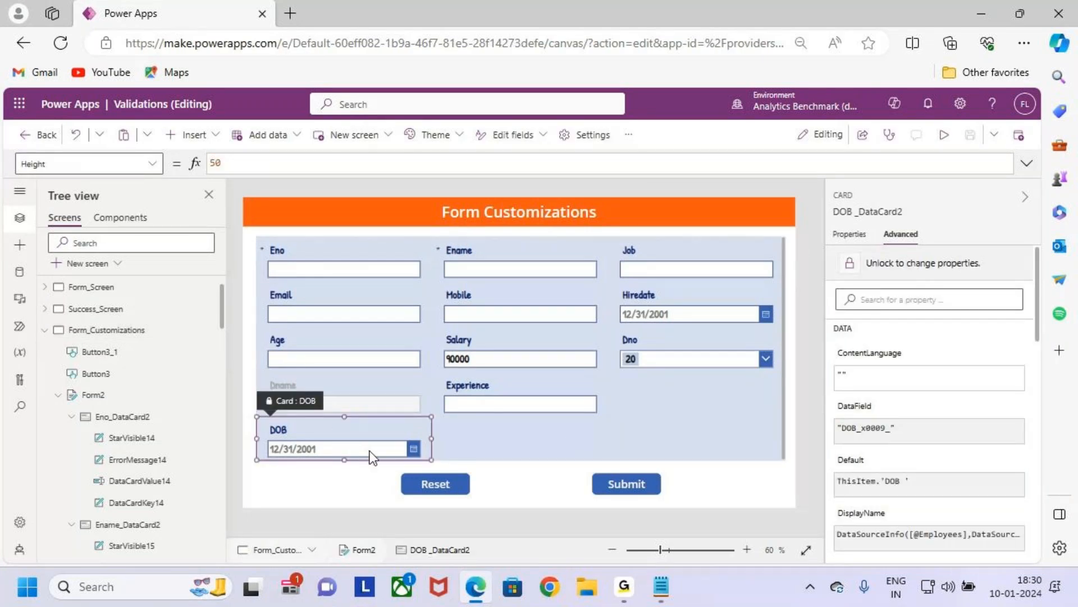
{"action": "left_click", "coordinate": [392, 447]}
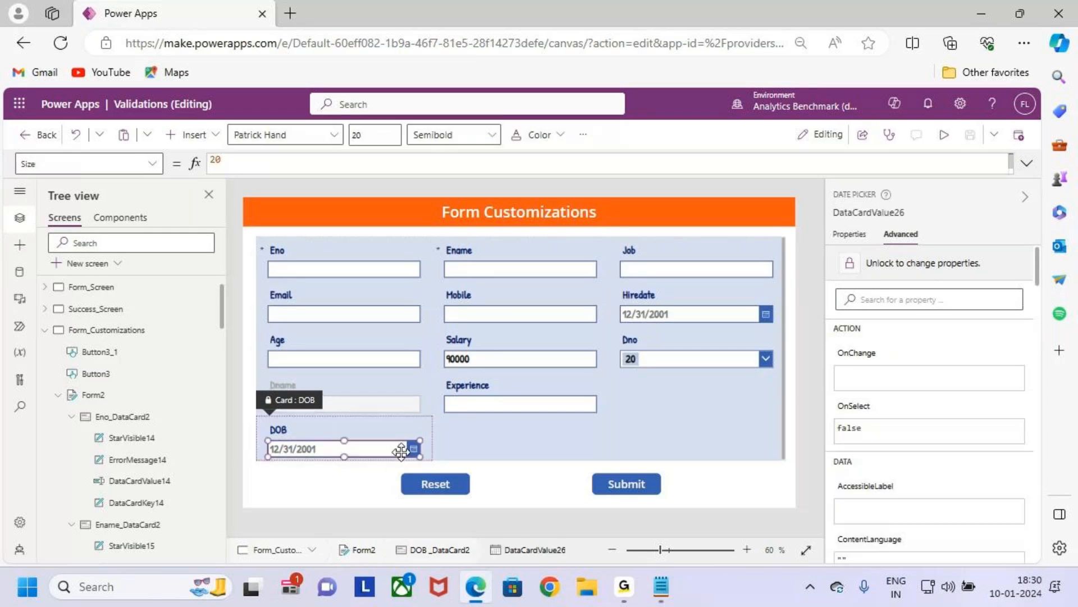
{"action": "left_click", "coordinate": [876, 213]}
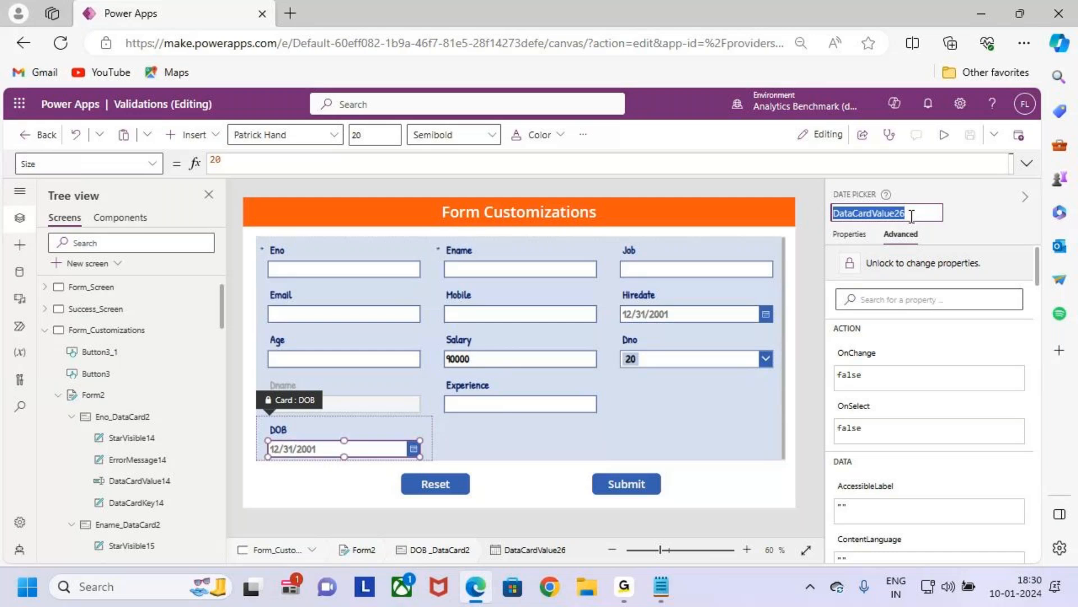
{"action": "left_click", "coordinate": [1060, 279]}
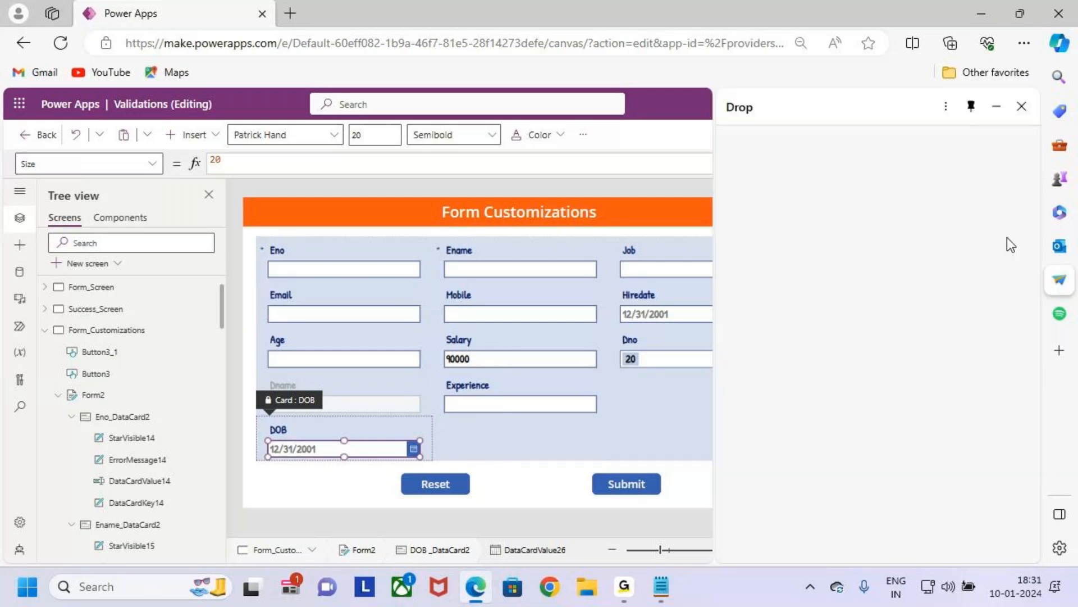
{"action": "left_click", "coordinate": [1021, 106]}
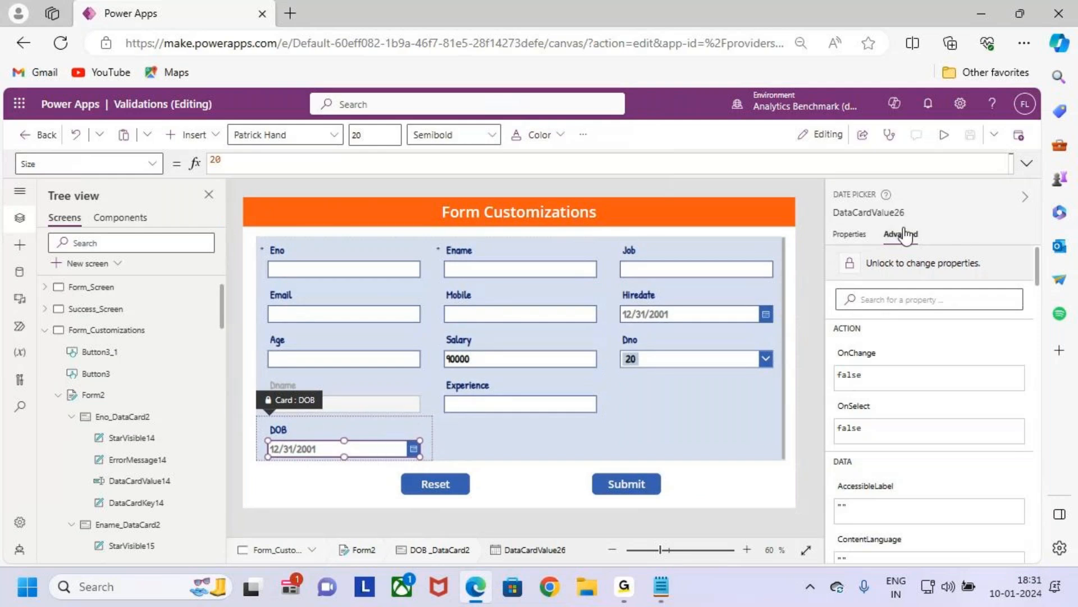
{"action": "left_click", "coordinate": [881, 212]}
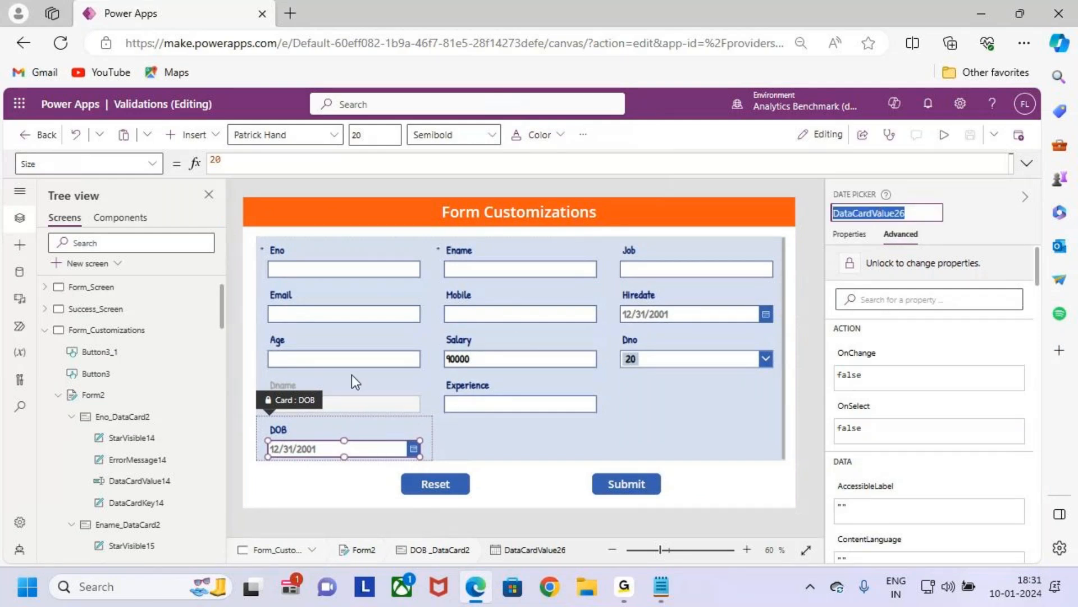
Unlock the Age card's properties and open its Default formula.
{"action": "left_click", "coordinate": [348, 360]}
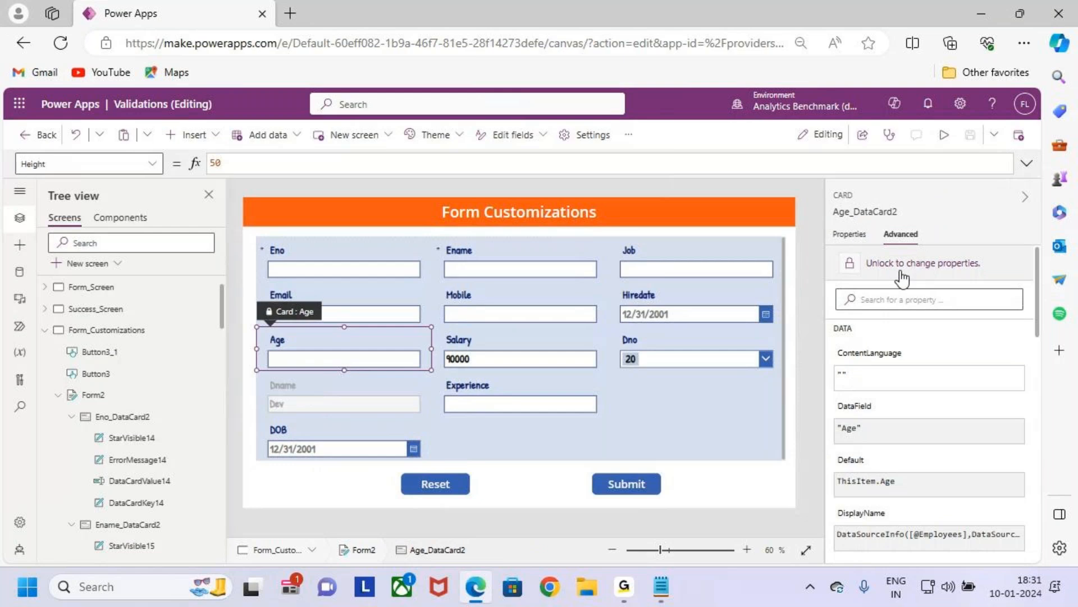
{"action": "left_click", "coordinate": [945, 264]}
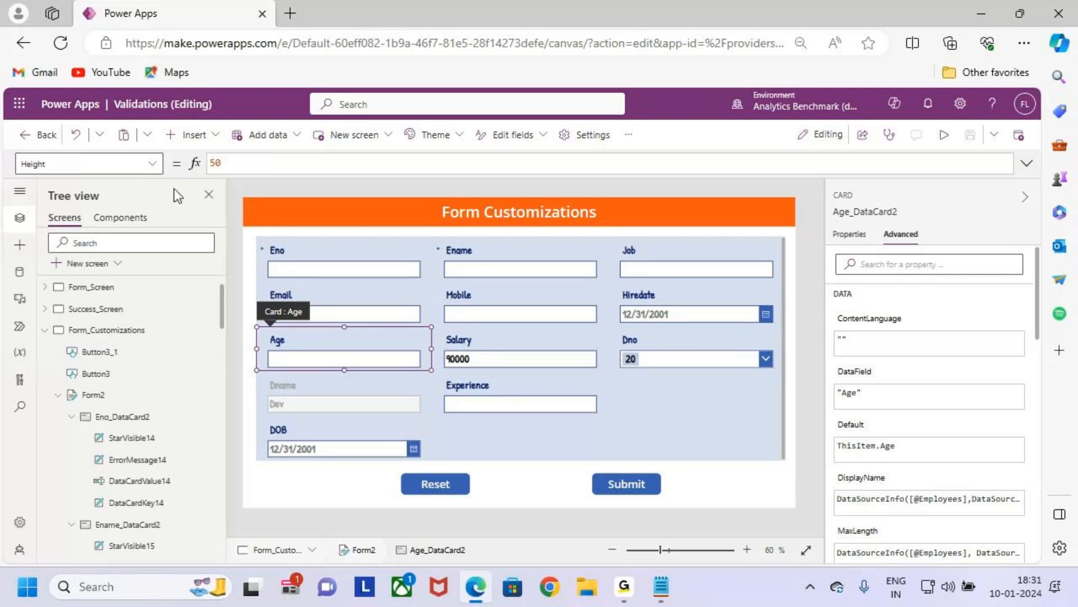
{"action": "left_click", "coordinate": [150, 164]}
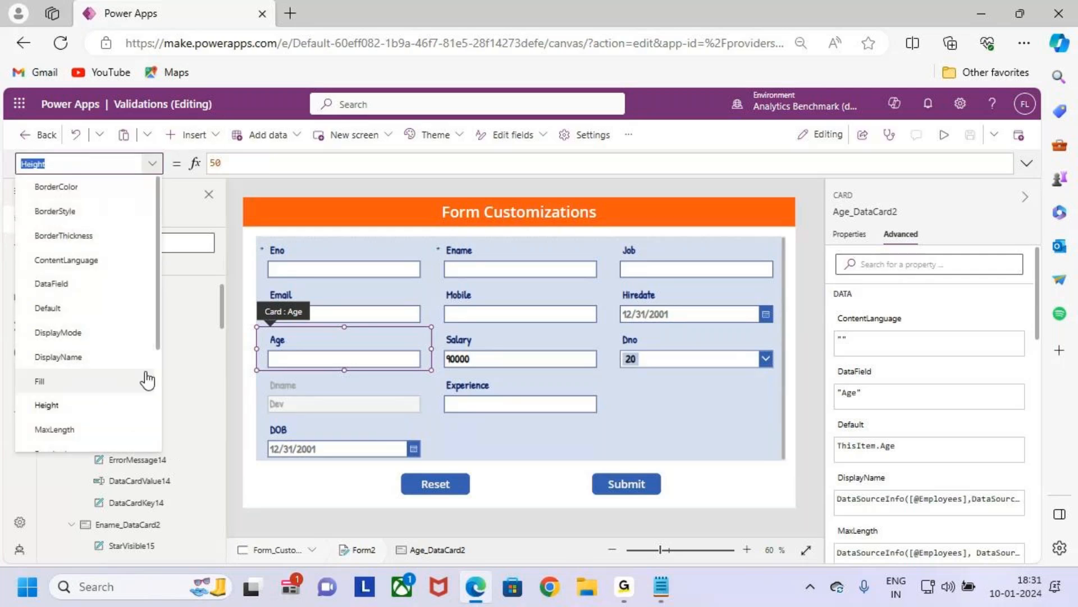
{"action": "left_click", "coordinate": [99, 318]}
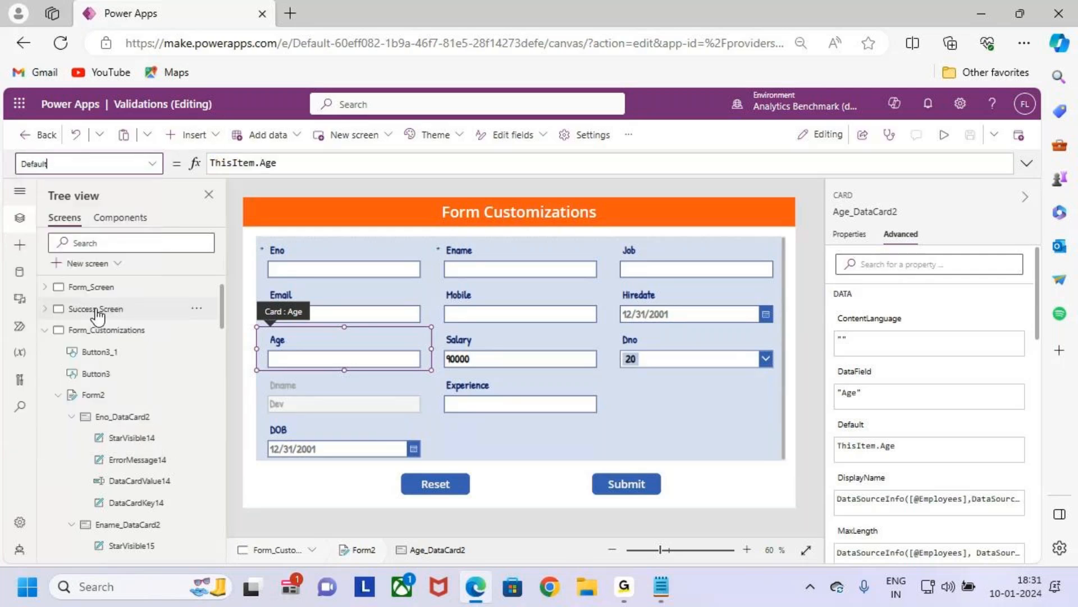
Replace the Age card's Default formula with the opening of a DateDiff( function call.
{"action": "left_click", "coordinate": [296, 167]}
{"action": "left_click_drag", "start_coordinate": [281, 162], "coordinate": [209, 163]}
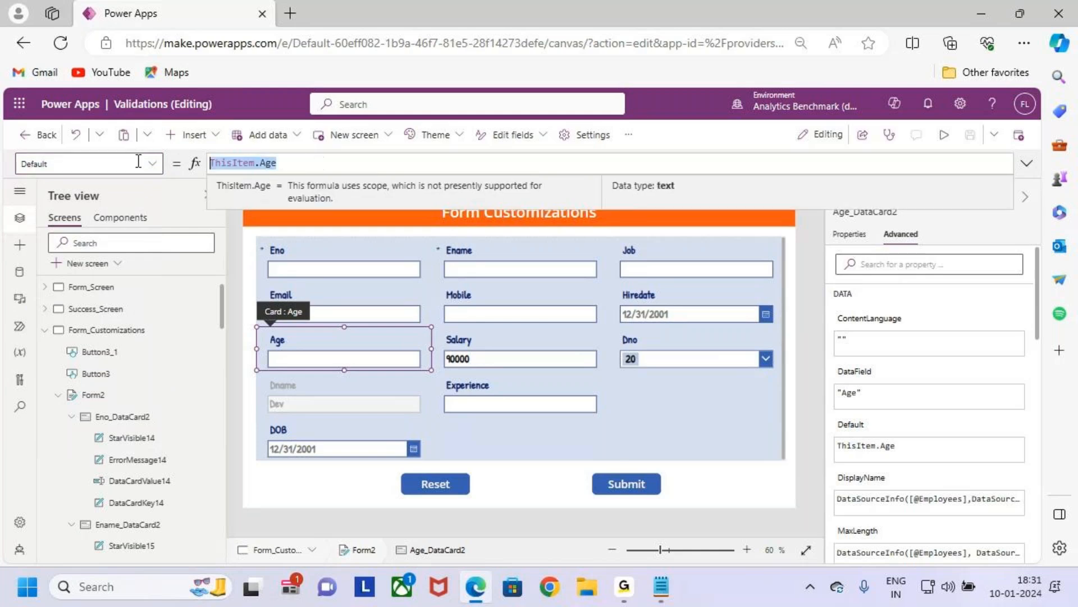
{"action": "type", "text": "date"}
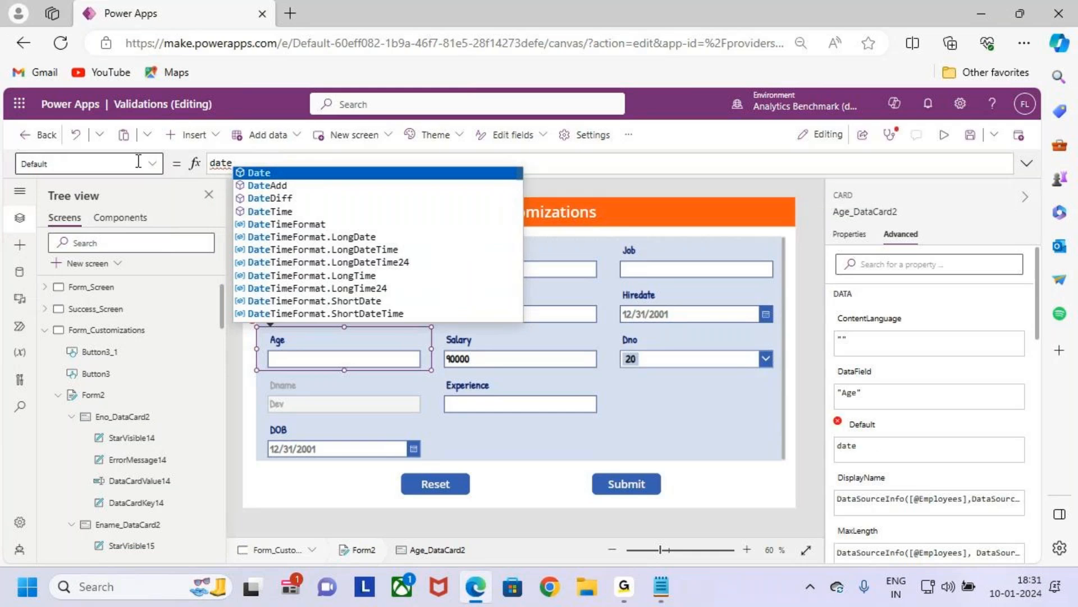
{"action": "key", "text": "Down"}
{"action": "key", "text": "Up"}
{"action": "key", "text": "Up"}
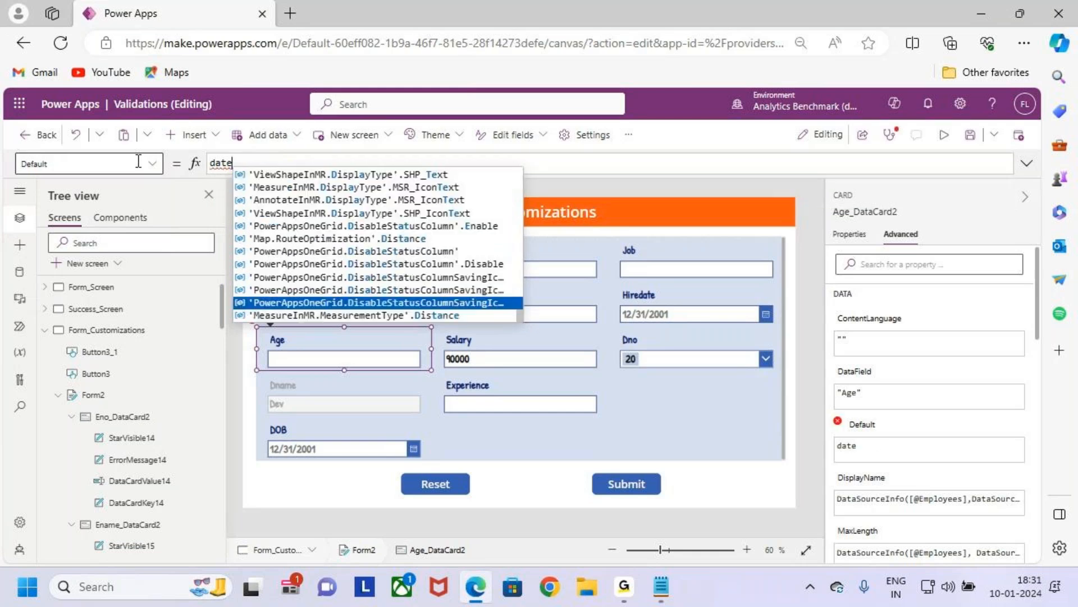
{"action": "key", "text": "Down"}
{"action": "key", "text": "Down"}
{"action": "key", "text": "Down"}
{"action": "key", "text": "Up"}
{"action": "key", "text": "Up"}
{"action": "key", "text": "Up"}
{"action": "key", "text": "Up"}
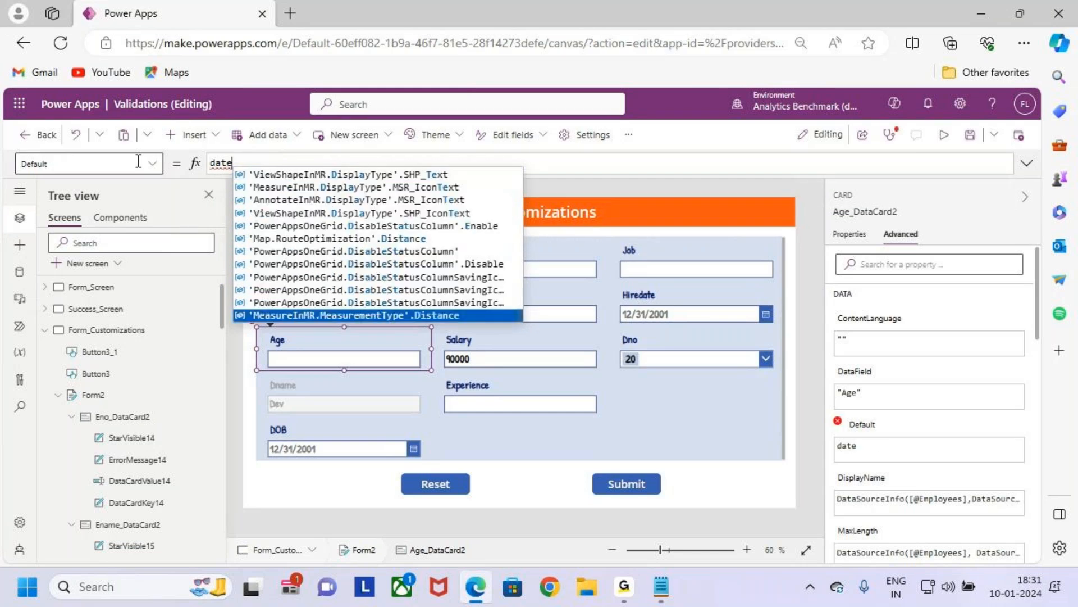
{"action": "key", "text": "Down"}
{"action": "key", "text": "Down"}
{"action": "key", "text": "Down"}
{"action": "key", "text": "Down"}
{"action": "key", "text": "Tab"}
{"action": "type", "text": "("}
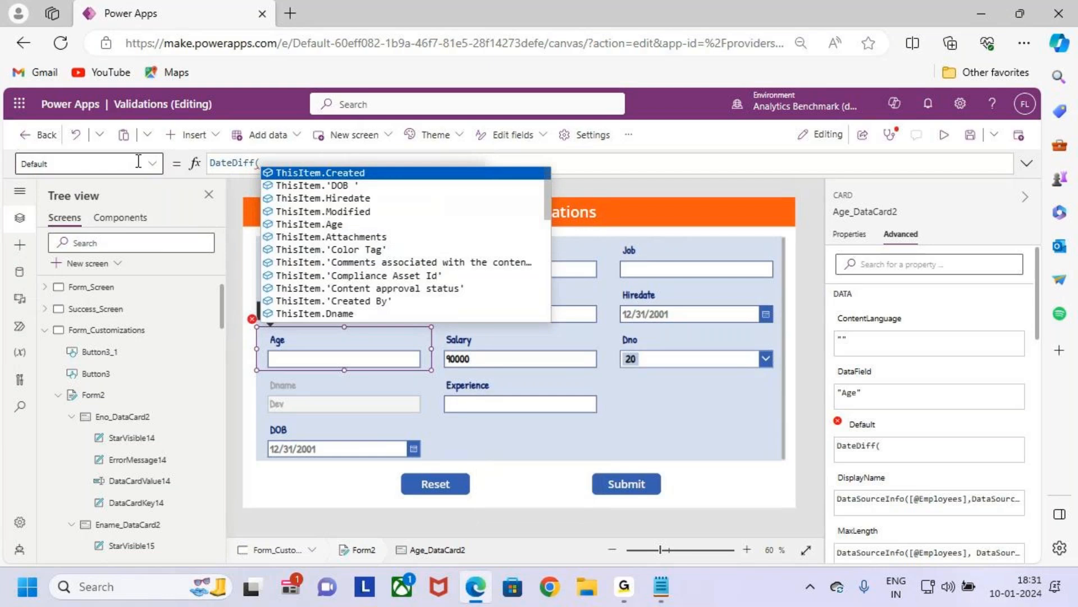
{"action": "key", "text": "BackSpace"}
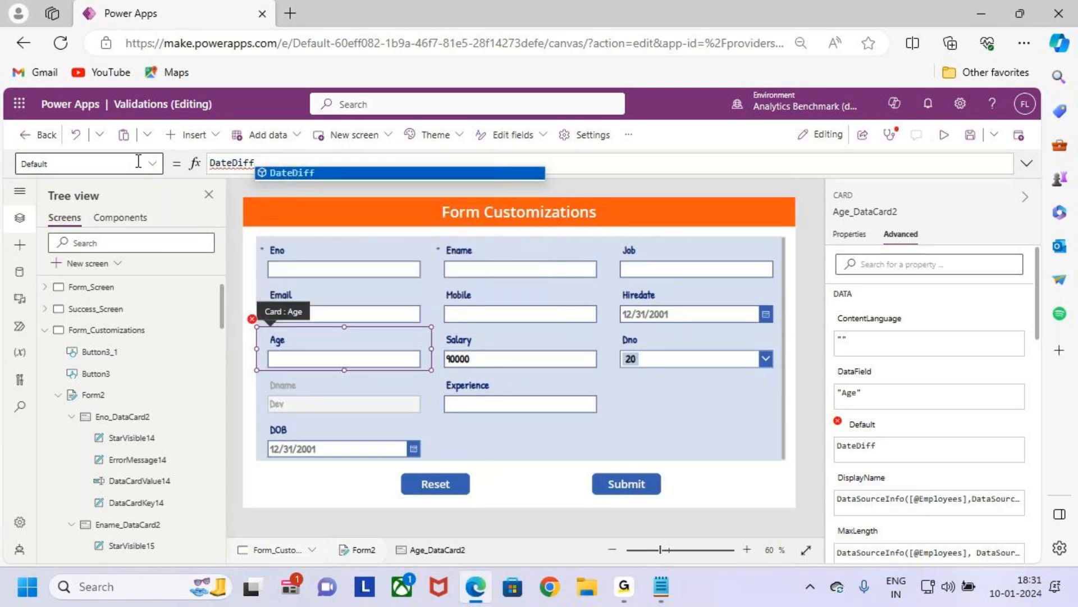
{"action": "type", "text": "("}
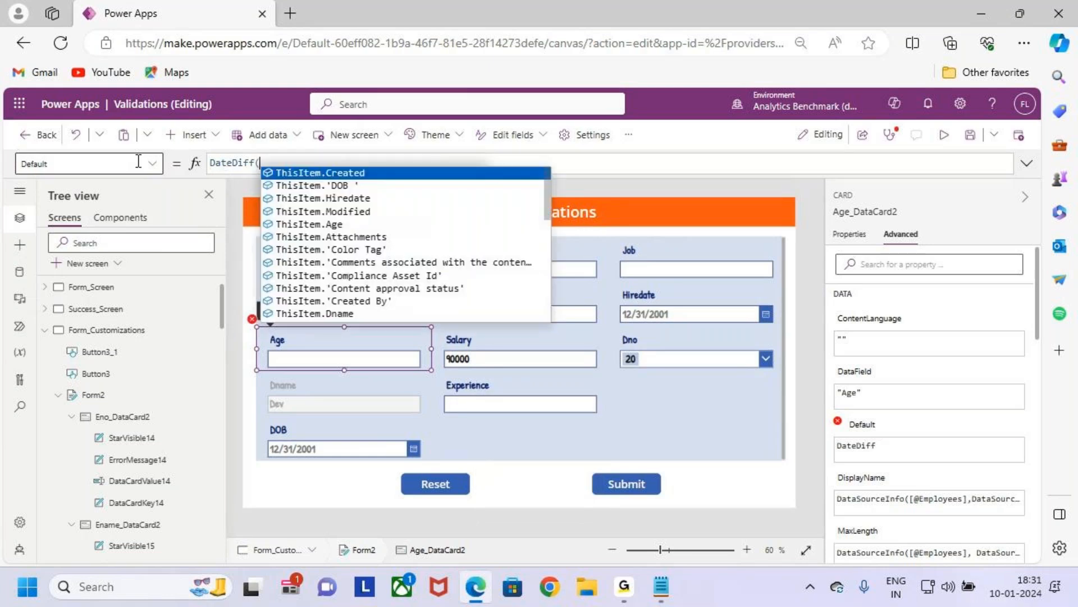
{"action": "type", "text": "'"}
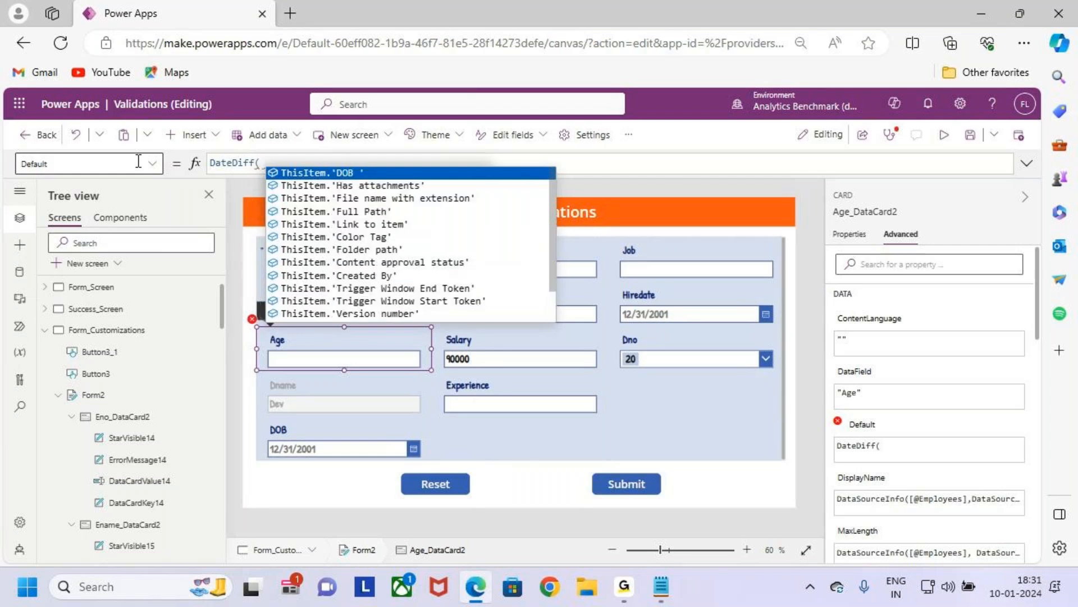
{"action": "key", "text": "BackSpace"}
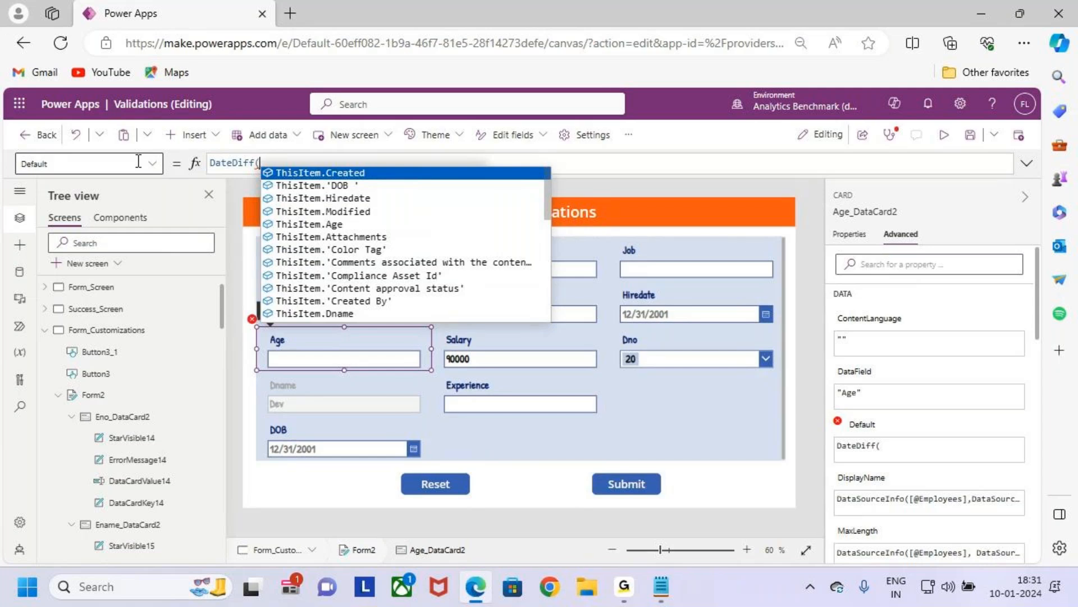
Enter the DOB picker's DataCardValue26.SelectedDate as the start date argument of DateDiff.
{"action": "key", "text": "ctrl+2"}
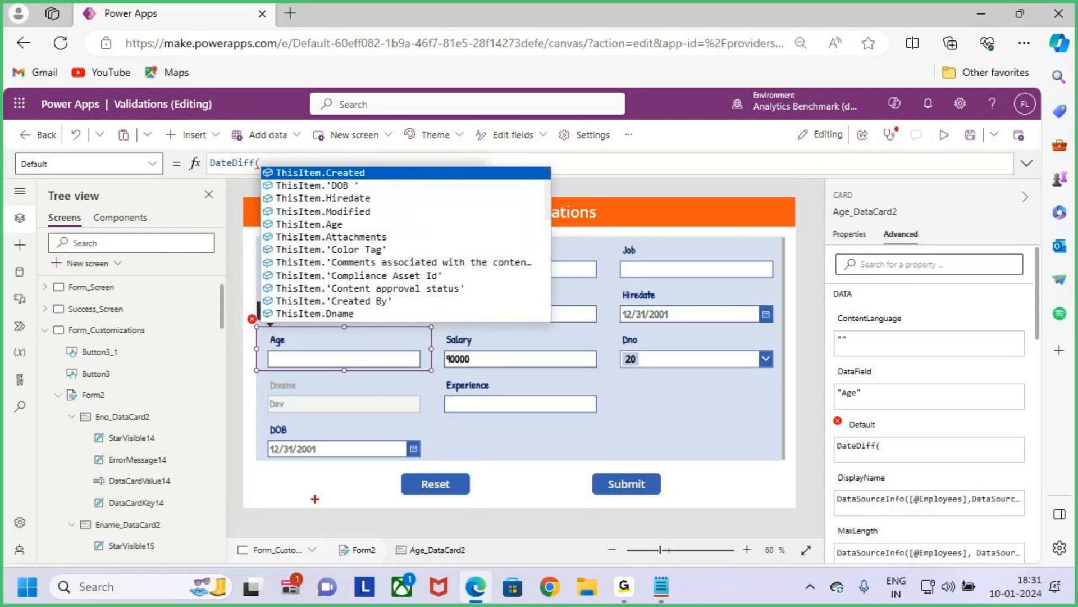
{"action": "left_click_drag", "start_coordinate": [259, 426], "coordinate": [428, 464]}
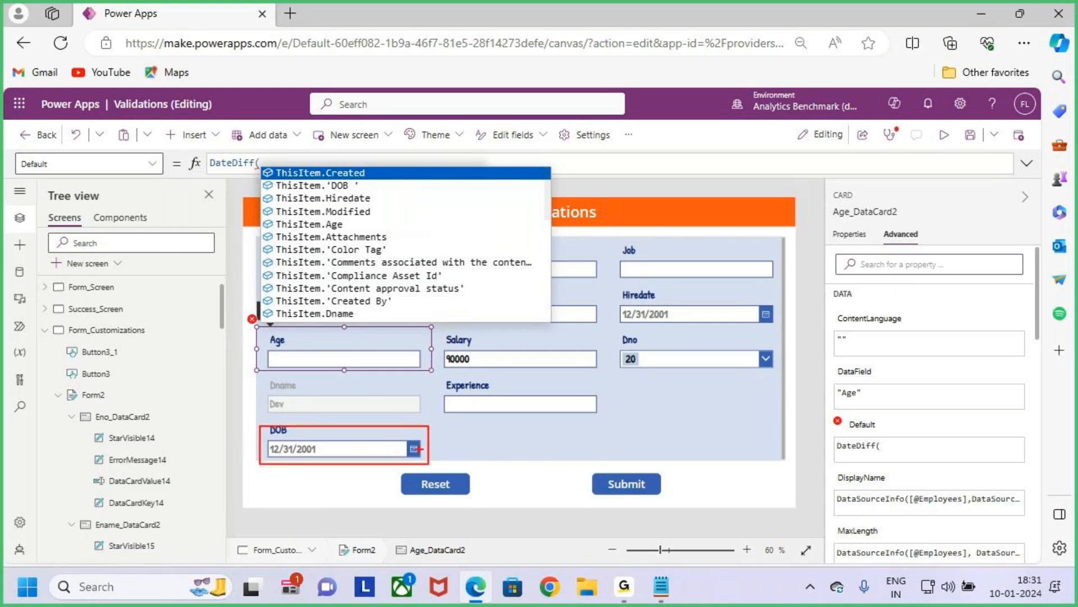
{"action": "key", "text": "Escape"}
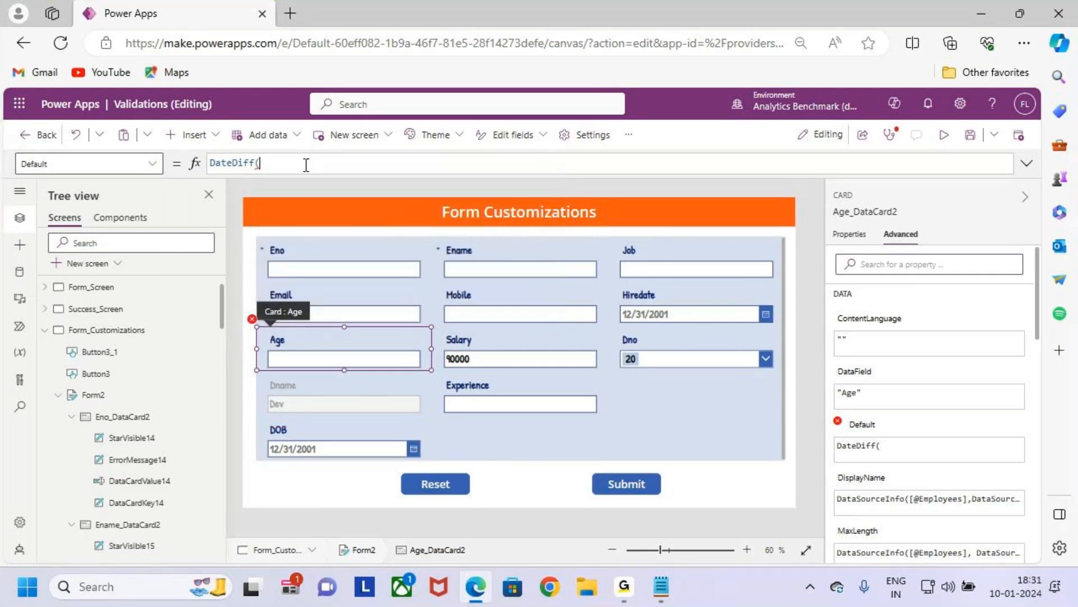
{"action": "type", "text": "DataCardValue26"}
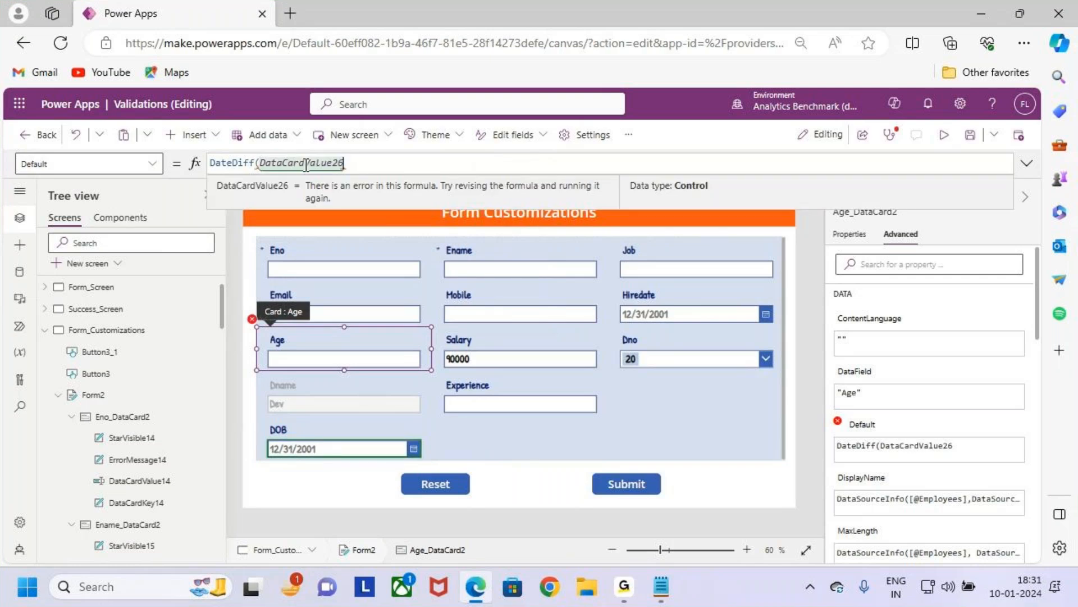
{"action": "type", "text": ".SelectedDate"}
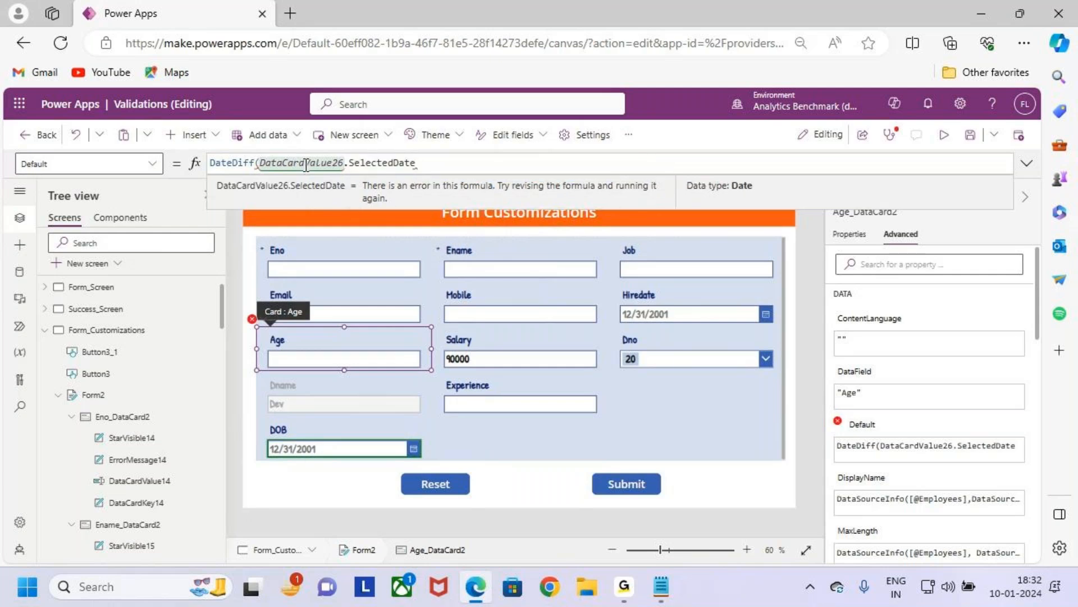
{"action": "type", "text": ","}
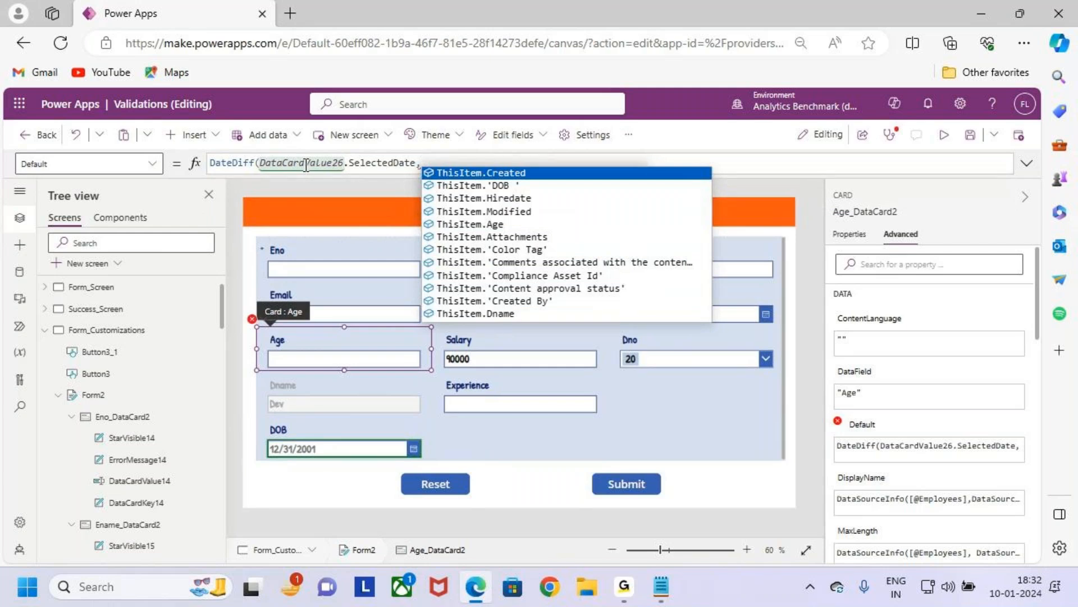
Add Today() as the end date argument of DateDiff, followed by a comma for the unit argument.
{"action": "type", "text": "Toda"}
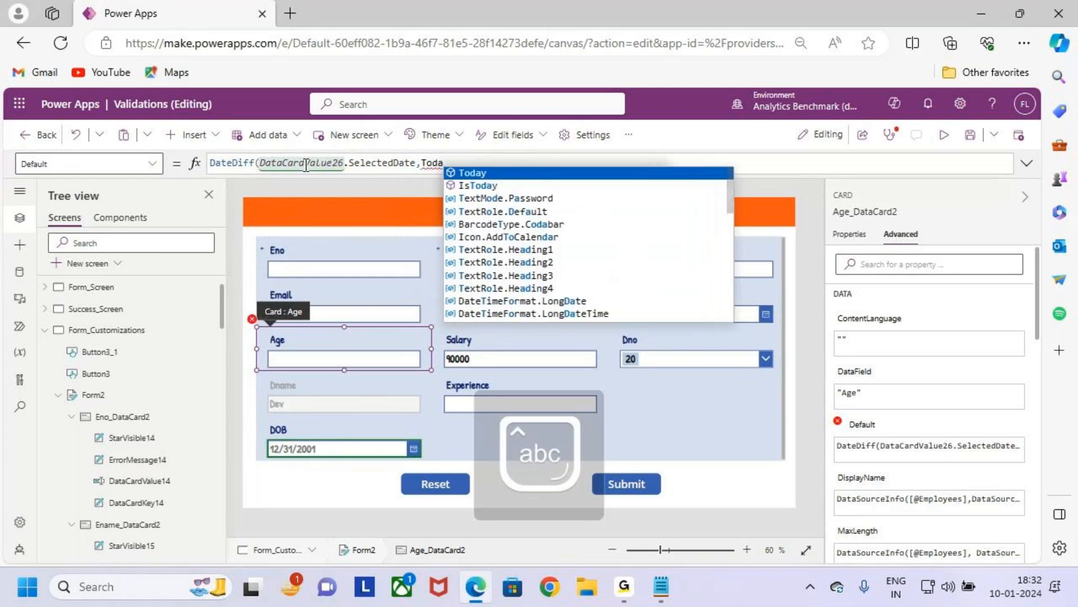
{"action": "type", "text": "y("}
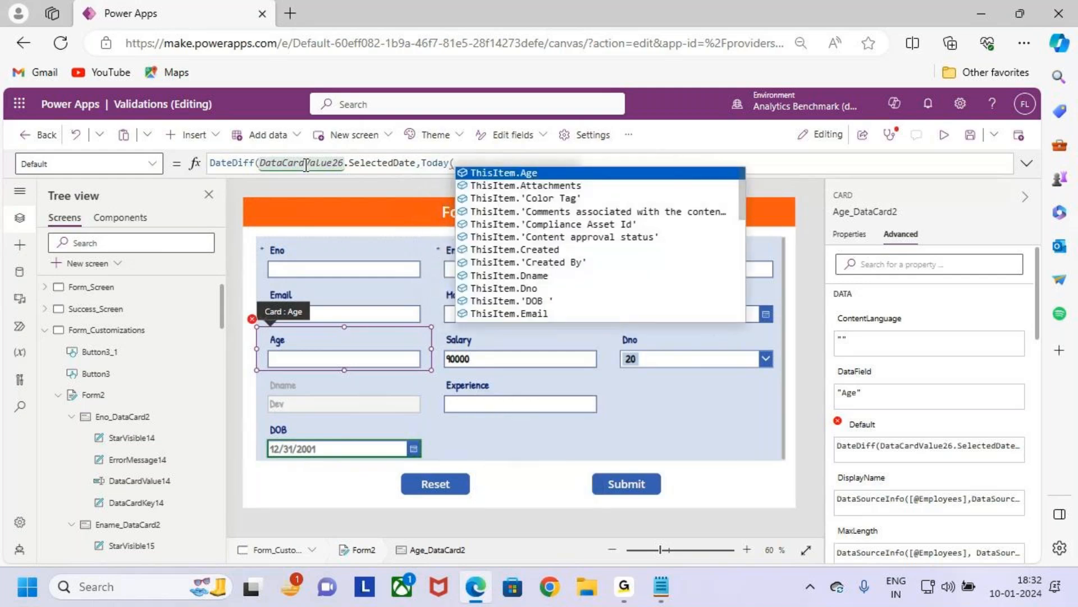
{"action": "type", "text": ")"}
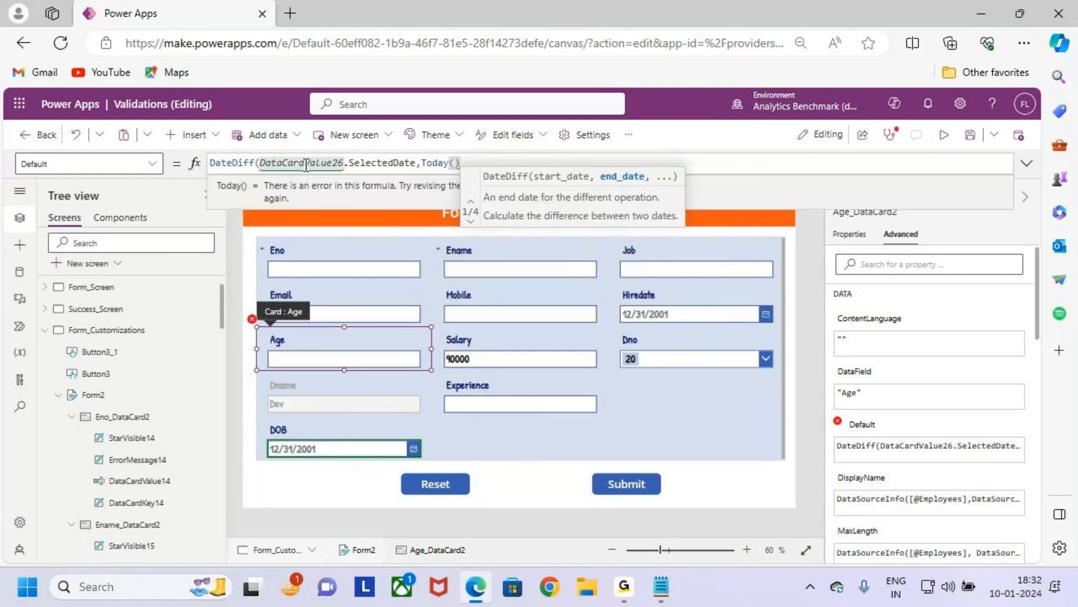
{"action": "key", "text": "ctrl+2"}
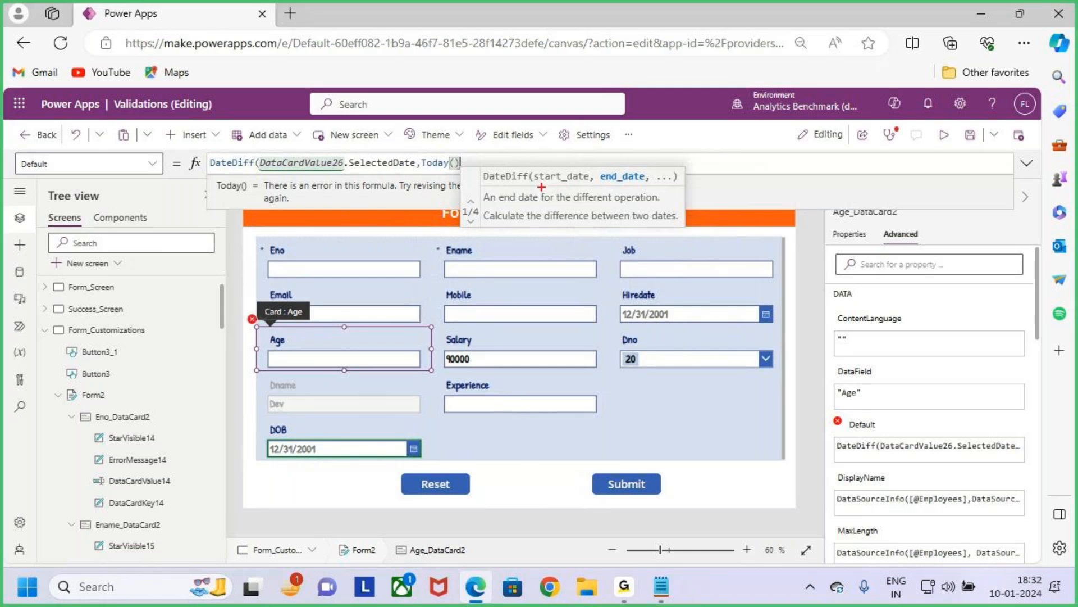
{"action": "left_click_drag", "start_coordinate": [533, 184], "coordinate": [643, 184]}
{"action": "key", "text": "Escape"}
{"action": "key", "text": "BackSpace"}
{"action": "key", "text": "BackSpace"}
{"action": "type", "text": "(),"}
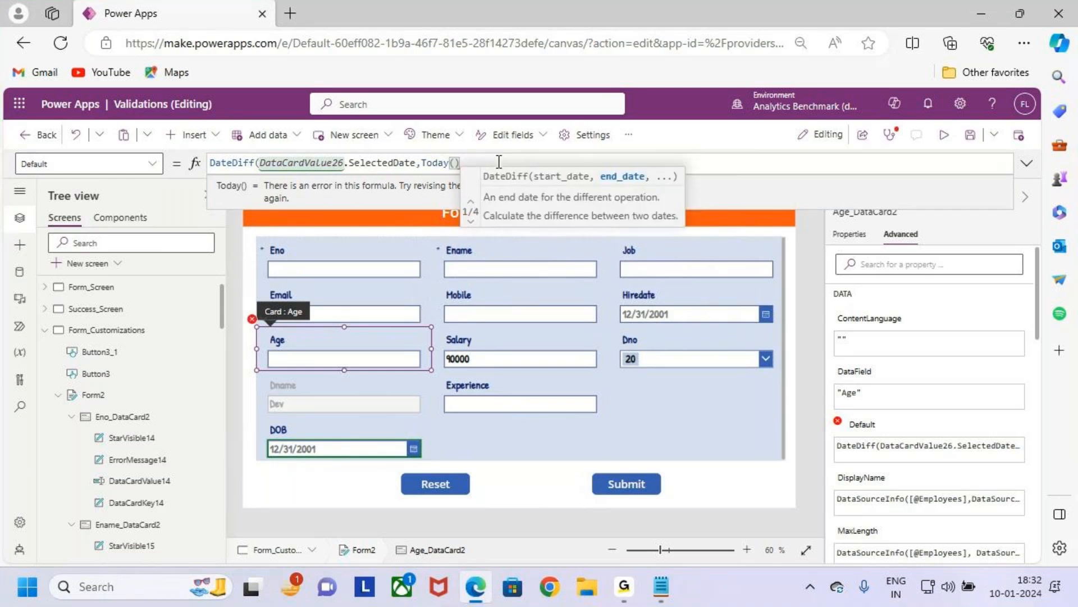
Review the DateDiff arguments and the TimeUnit options offered for the unit argument.
{"action": "key", "text": "ctrl+2"}
{"action": "left_click_drag", "start_coordinate": [277, 175], "coordinate": [433, 173]}
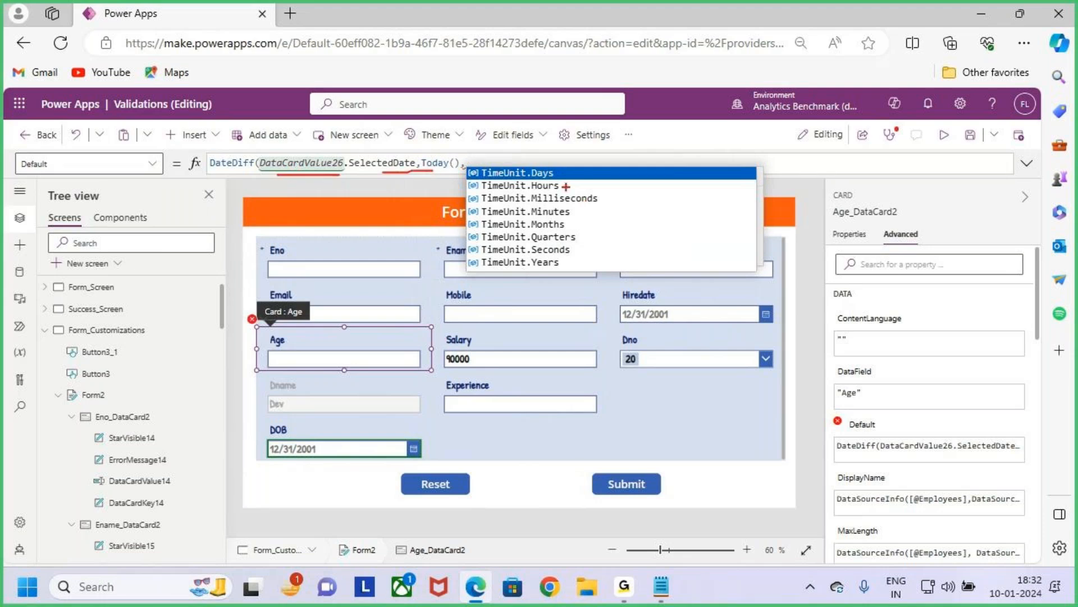
{"action": "mouse_move", "coordinate": [571, 154]}
{"action": "left_mouse_down"}
{"action": "mouse_move", "coordinate": [556, 173]}
{"action": "mouse_move", "coordinate": [589, 156]}
{"action": "mouse_move", "coordinate": [574, 225]}
{"action": "mouse_move", "coordinate": [584, 237]}
{"action": "left_mouse_up"}
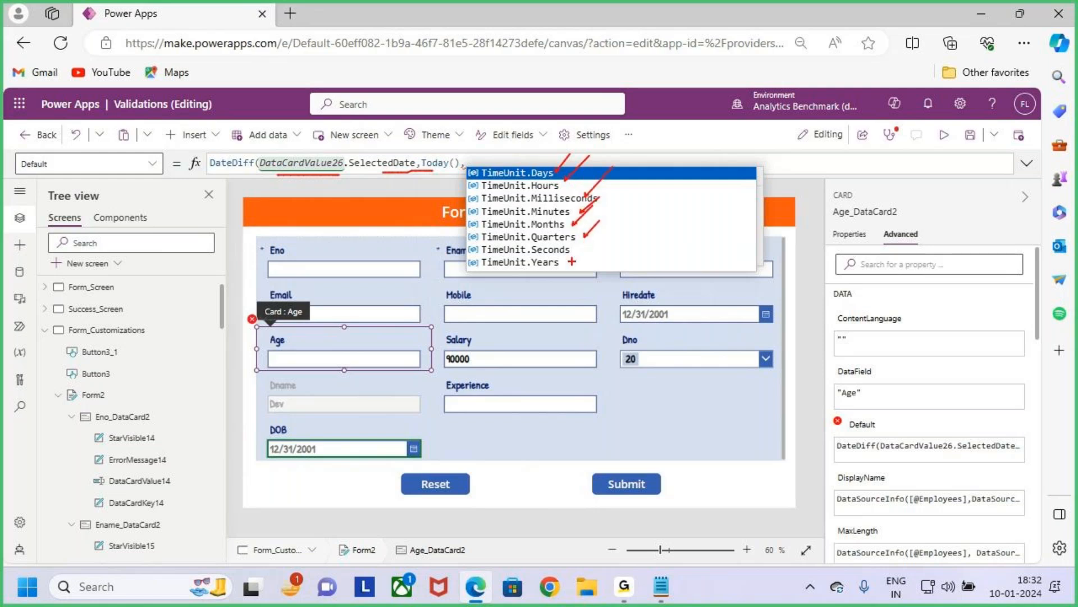
{"action": "key", "text": "Escape"}
{"action": "left_click", "coordinate": [494, 162]}
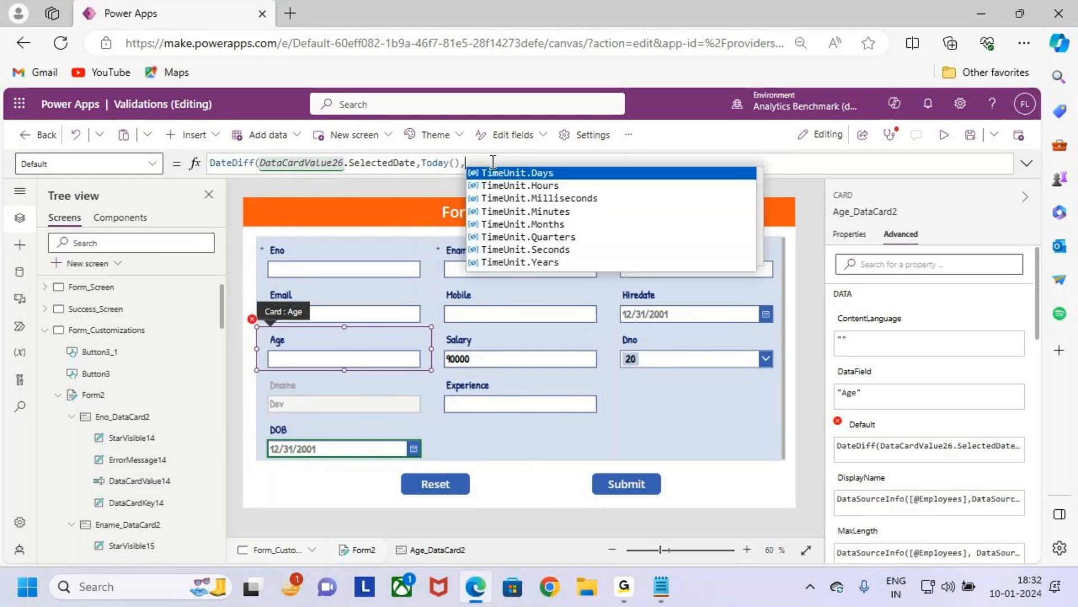
Complete the Age card's DateDiff formula with TimeUnit.Years as the unit and a closing parenthesis, and save the app.
{"action": "left_click", "coordinate": [578, 262]}
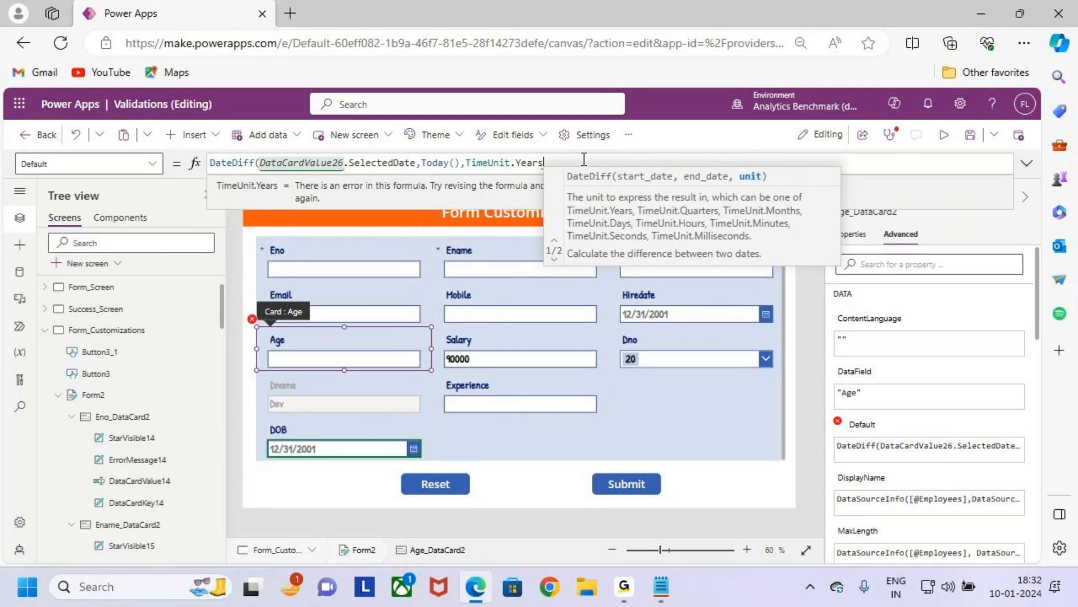
{"action": "type", "text": ")"}
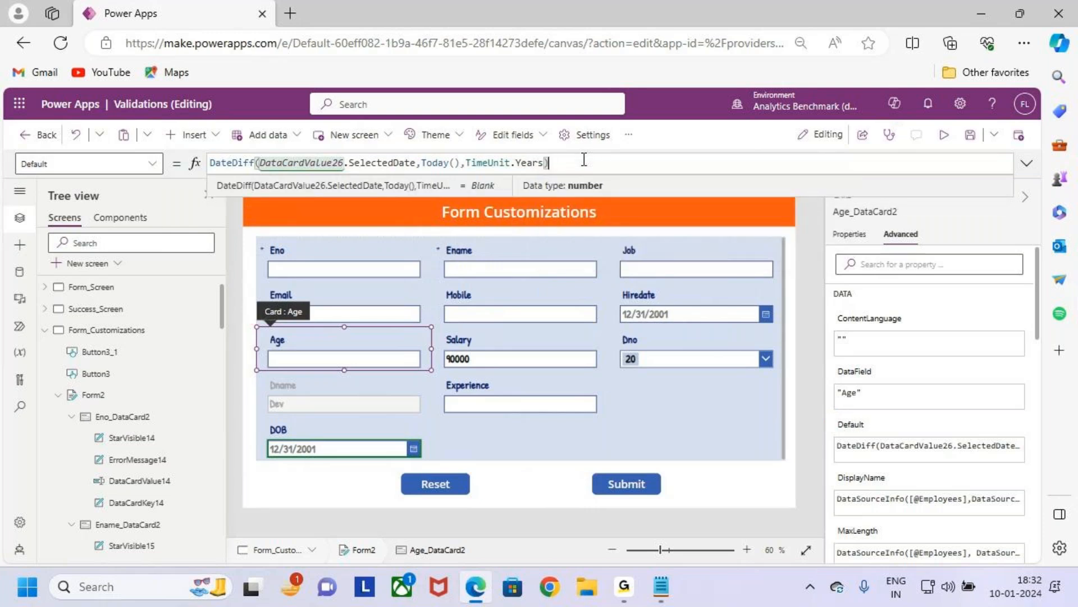
{"action": "left_click", "coordinate": [973, 140]}
Preview the form and pick a date of birth in the DOB field to test the Age calculation.
{"action": "left_click", "coordinate": [943, 136]}
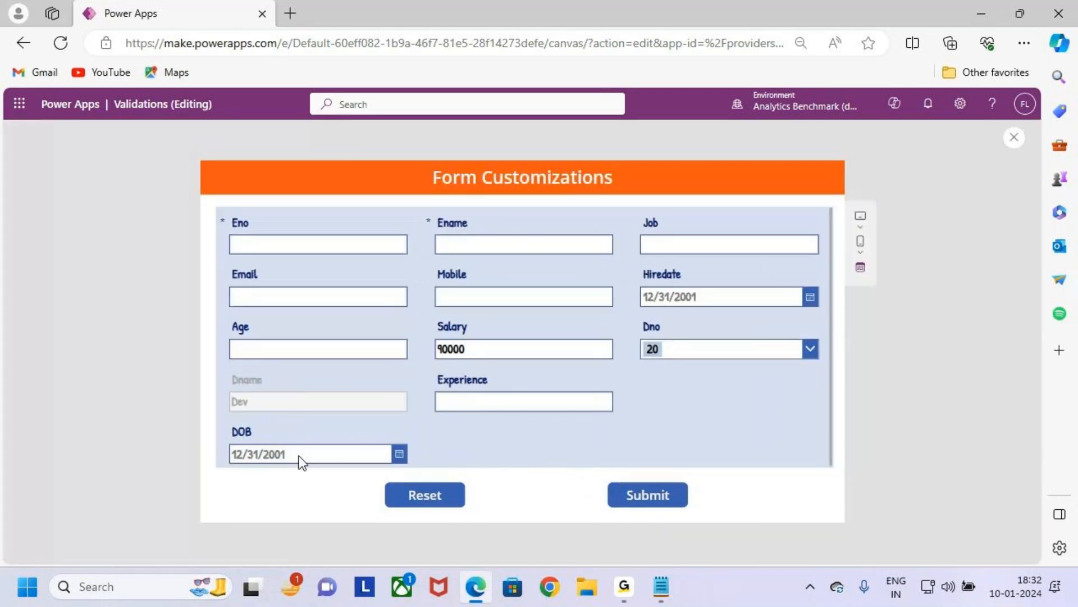
{"action": "left_click", "coordinate": [399, 454]}
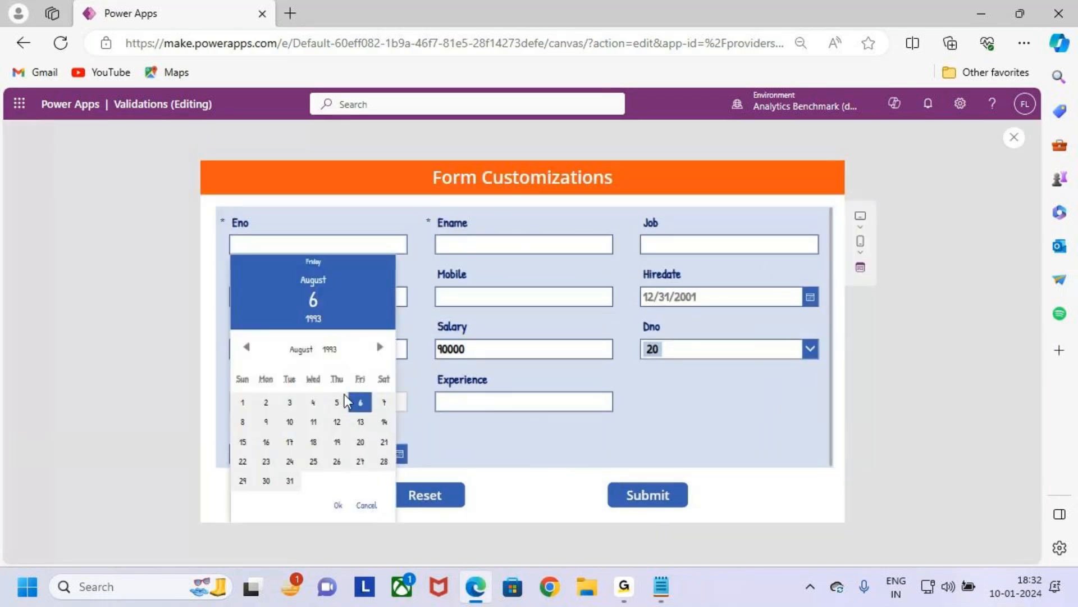
{"action": "left_click", "coordinate": [329, 353]}
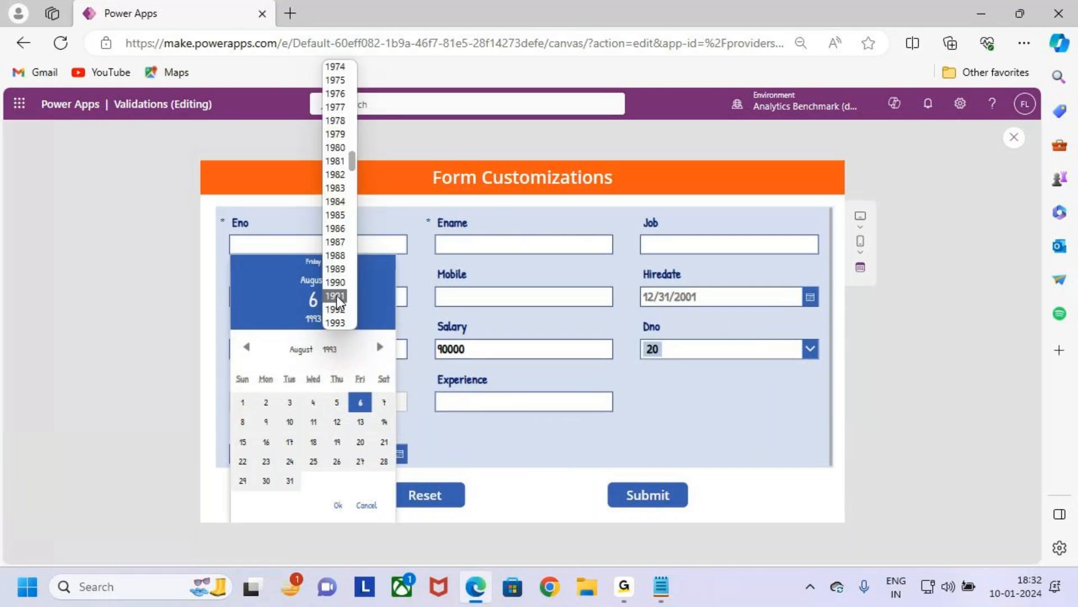
{"action": "left_click", "coordinate": [336, 356]}
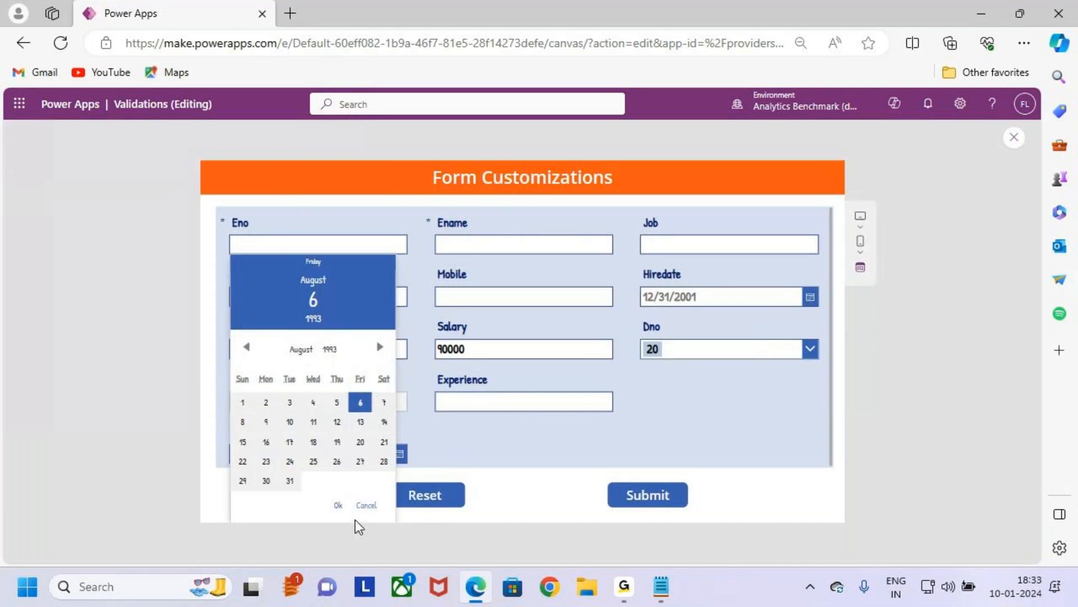
{"action": "left_click", "coordinate": [338, 505]}
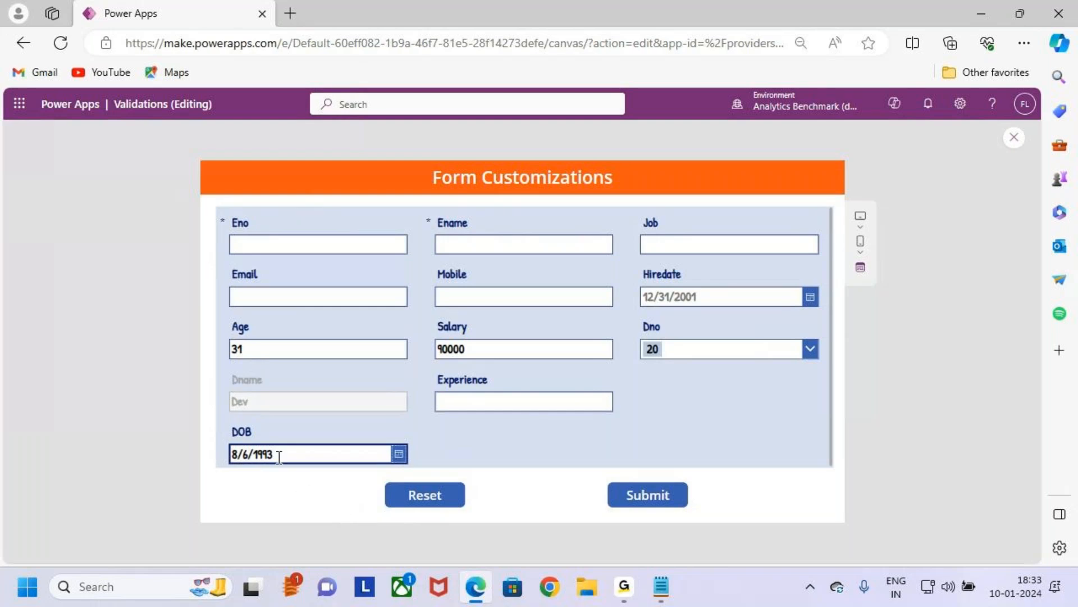
{"action": "mouse_move", "coordinate": [217, 438]}
{"action": "left_mouse_down"}
{"action": "mouse_move", "coordinate": [409, 468]}
{"action": "mouse_move", "coordinate": [474, 388]}
{"action": "mouse_move", "coordinate": [274, 259]}
{"action": "mouse_move", "coordinate": [240, 327]}
{"action": "mouse_move", "coordinate": [243, 338]}
{"action": "mouse_move", "coordinate": [259, 322]}
{"action": "mouse_move", "coordinate": [280, 365]}
{"action": "left_mouse_up"}
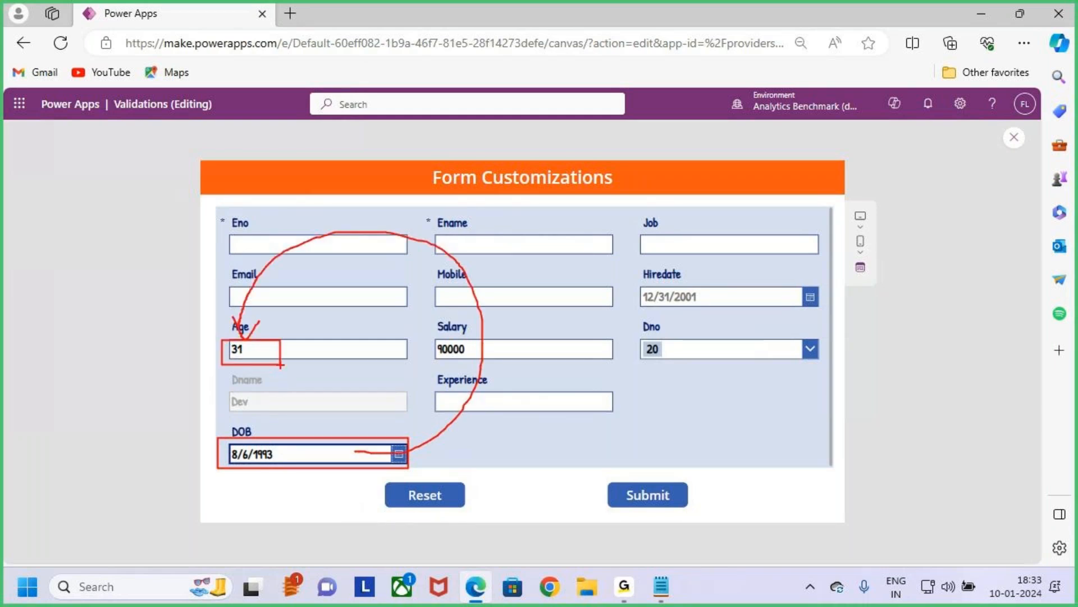
{"action": "key", "text": "Escape"}
Change the DOB field to a different birth year and day to test the Age calculation again.
{"action": "left_click", "coordinate": [400, 459]}
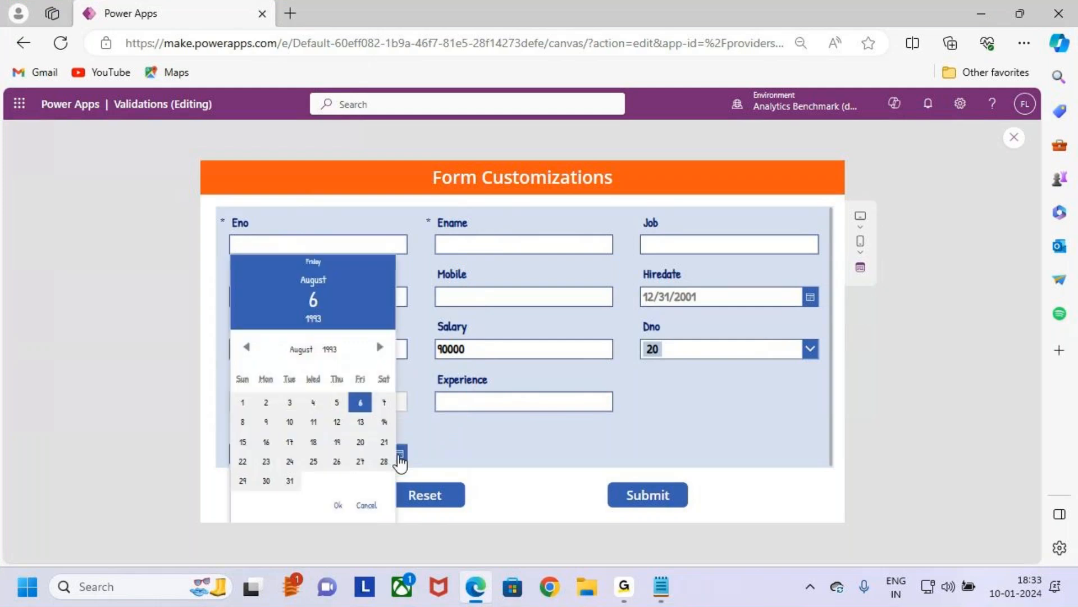
{"action": "left_click", "coordinate": [313, 319]}
{"action": "scroll", "coordinate": [341, 128], "scroll_direction": "up", "scroll_amount": 1}
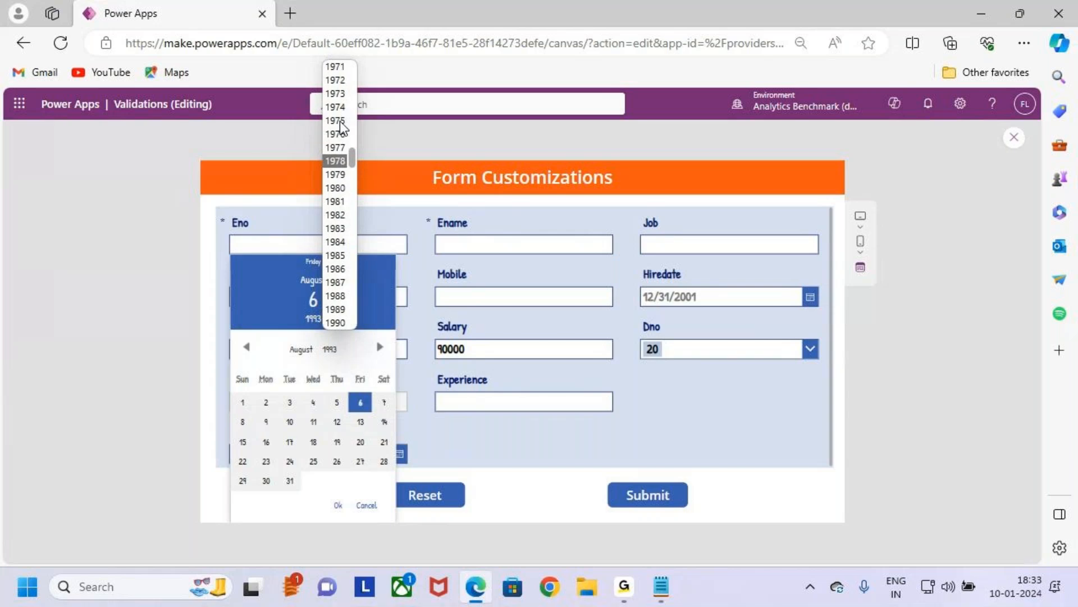
{"action": "scroll", "coordinate": [344, 214], "scroll_direction": "down", "scroll_amount": 3}
{"action": "scroll", "coordinate": [342, 258], "scroll_direction": "down", "scroll_amount": 1}
{"action": "left_click", "coordinate": [335, 296]}
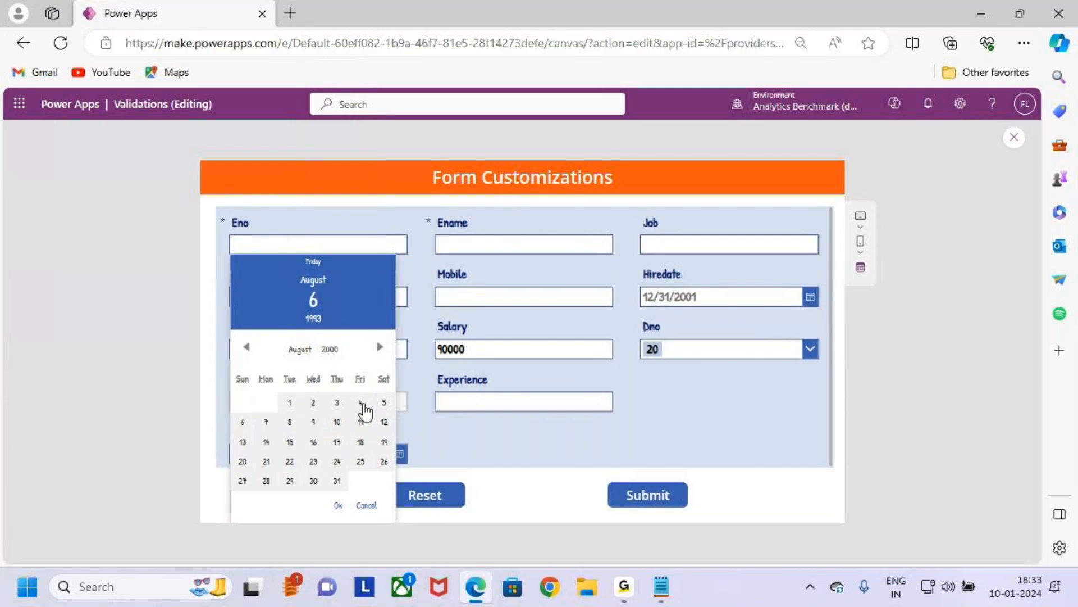
{"action": "left_click", "coordinate": [361, 404]}
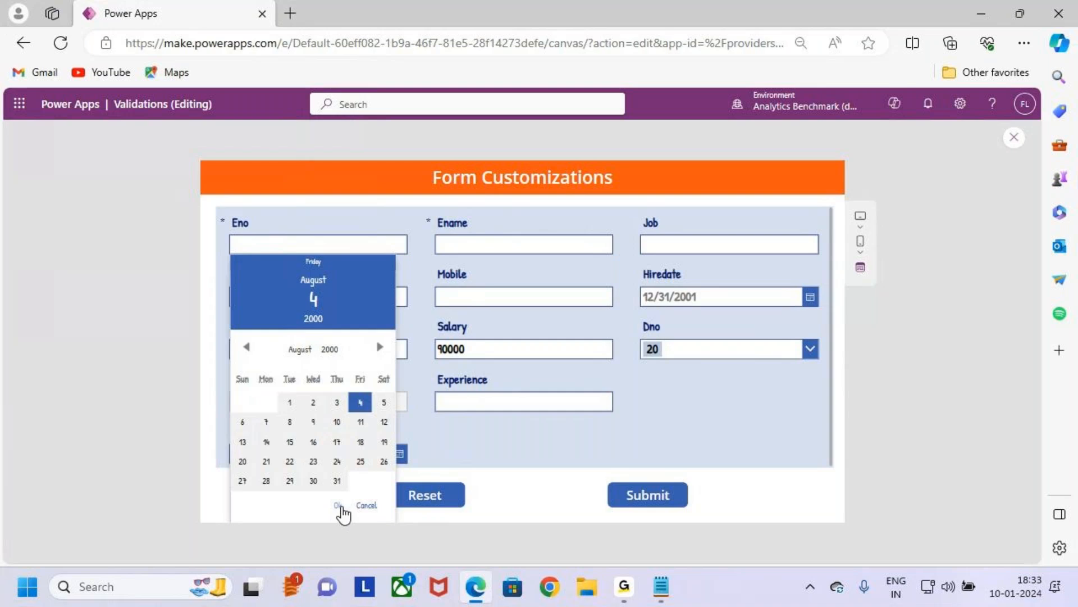
{"action": "left_click", "coordinate": [338, 506]}
{"action": "key", "text": "ctrl+2"}
{"action": "mouse_move", "coordinate": [223, 424]}
{"action": "left_mouse_down"}
{"action": "mouse_move", "coordinate": [329, 469]}
{"action": "mouse_move", "coordinate": [414, 475]}
{"action": "mouse_move", "coordinate": [521, 387]}
{"action": "mouse_move", "coordinate": [322, 243]}
{"action": "mouse_move", "coordinate": [237, 322]}
{"action": "mouse_move", "coordinate": [245, 334]}
{"action": "mouse_move", "coordinate": [266, 316]}
{"action": "mouse_move", "coordinate": [319, 363]}
{"action": "left_mouse_up"}
{"action": "key", "text": "Escape"}
Close the preview and review the DateDiff formula in the Age card's Default property.
{"action": "left_click", "coordinate": [1014, 138]}
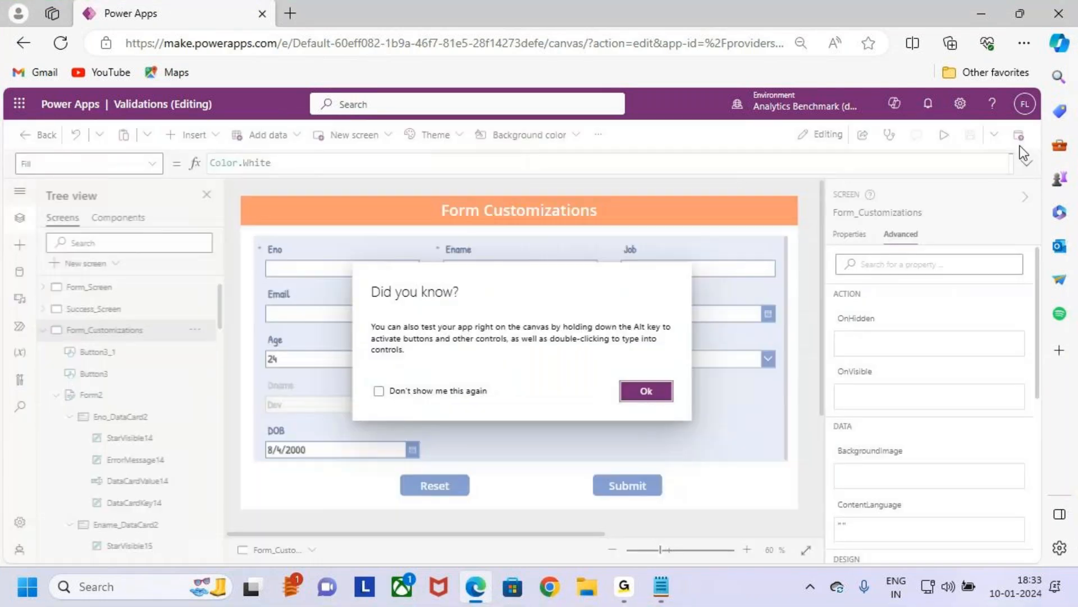
{"action": "left_click", "coordinate": [657, 392]}
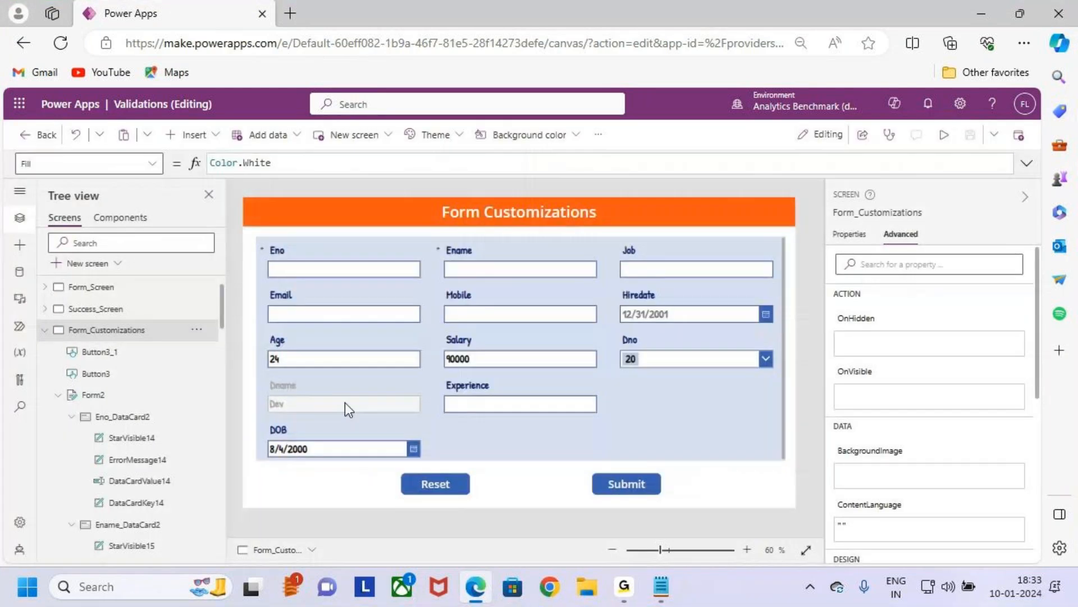
{"action": "left_click", "coordinate": [351, 365]}
{"action": "double_click", "coordinate": [236, 162]}
{"action": "key", "text": "ctrl+2"}
{"action": "mouse_move", "coordinate": [198, 153]}
{"action": "left_mouse_down"}
{"action": "mouse_move", "coordinate": [364, 183]}
{"action": "mouse_move", "coordinate": [567, 191]}
{"action": "mouse_move", "coordinate": [571, 173]}
{"action": "left_mouse_up"}
{"action": "mouse_move", "coordinate": [458, 109]}
{"action": "left_mouse_down"}
{"action": "mouse_move", "coordinate": [468, 161]}
{"action": "mouse_move", "coordinate": [484, 145]}
{"action": "mouse_move", "coordinate": [466, 163]}
{"action": "left_mouse_up"}
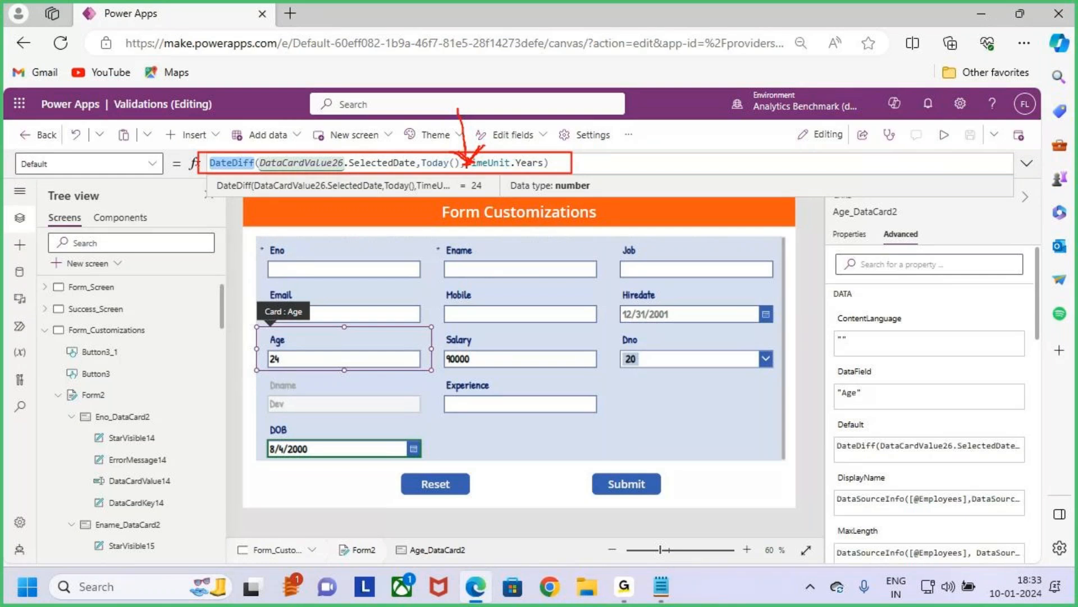
{"action": "key", "text": "Escape"}
{"action": "left_click", "coordinate": [575, 163]}
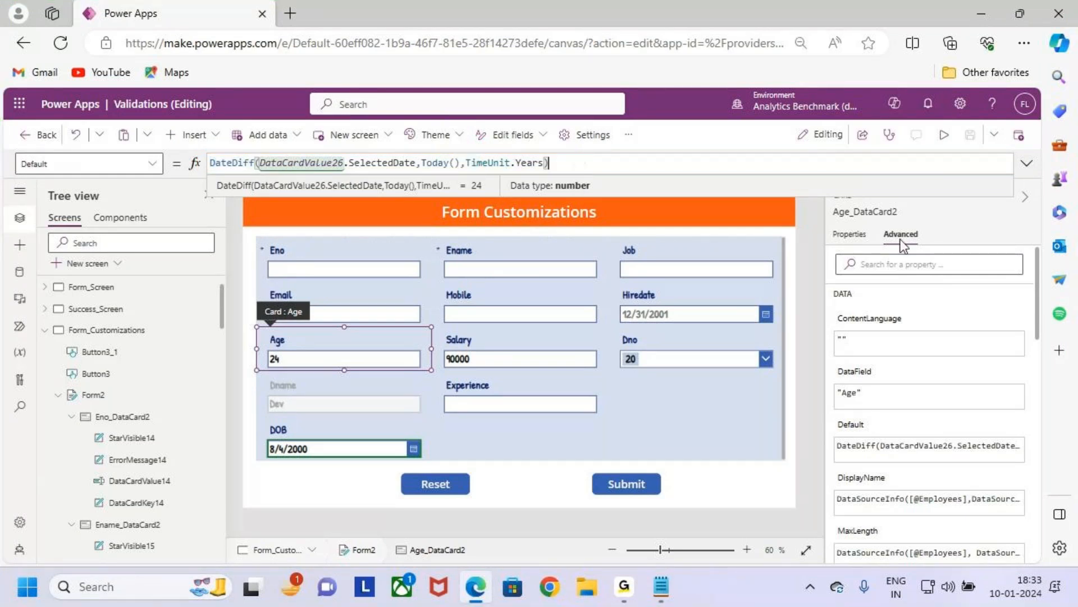
Switch to the Form Customizations notes in Notepad and review the Case 3 Emp_Age requirement.
{"action": "left_click", "coordinate": [979, 18]}
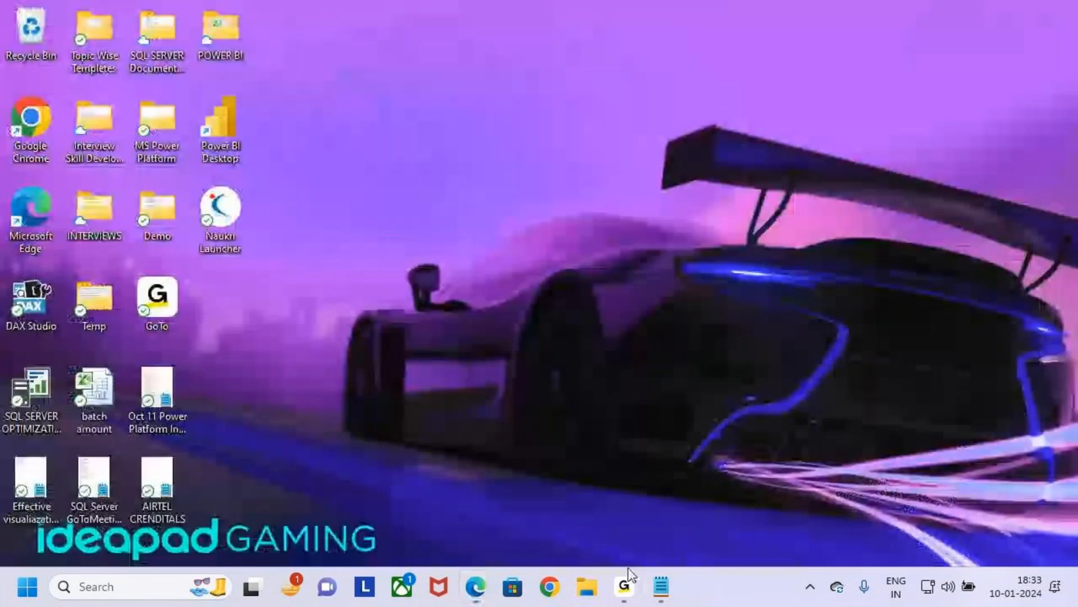
{"action": "left_click", "coordinate": [654, 584]}
{"action": "left_click_drag", "start_coordinate": [92, 369], "coordinate": [970, 379]}
{"action": "left_click", "coordinate": [416, 369]}
{"action": "left_click", "coordinate": [970, 380]}
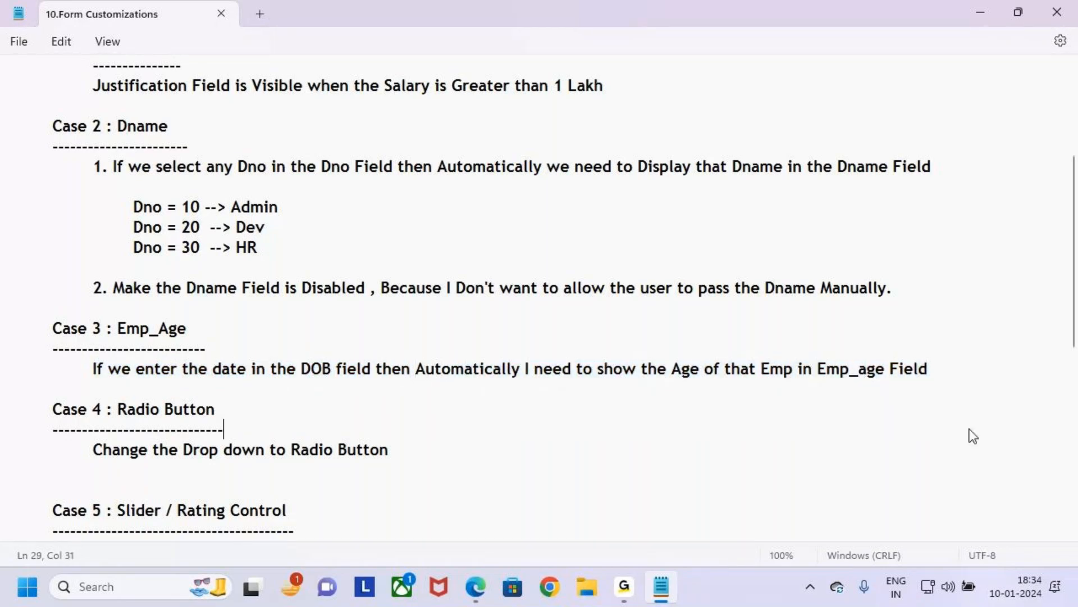
Return to Power Apps and preview the form to check the Age field against the DOB field.
{"action": "left_click", "coordinate": [975, 10]}
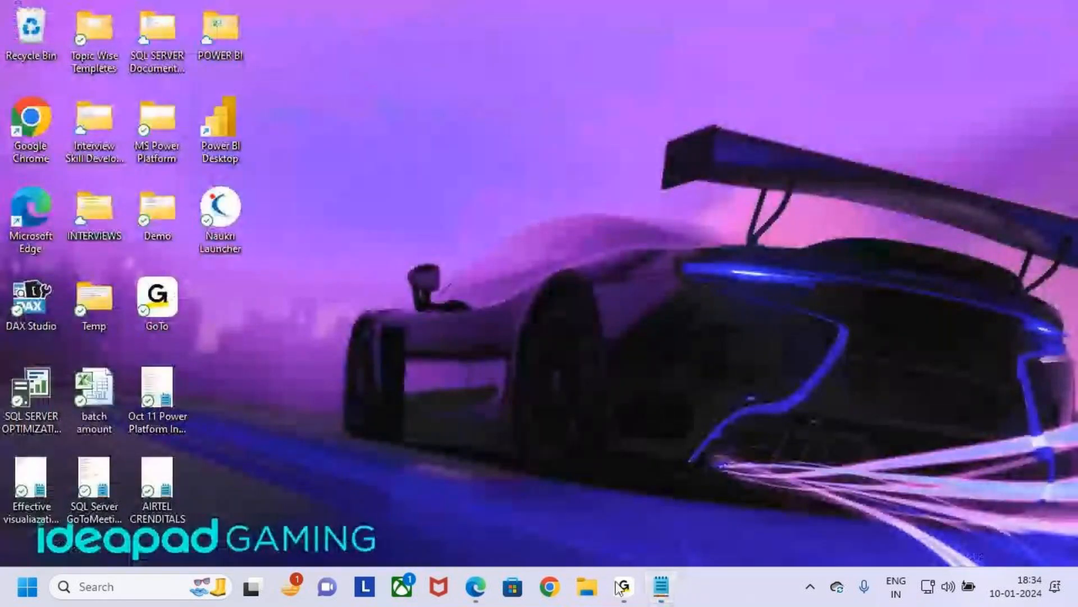
{"action": "left_click", "coordinate": [475, 586]}
{"action": "left_click", "coordinate": [941, 134]}
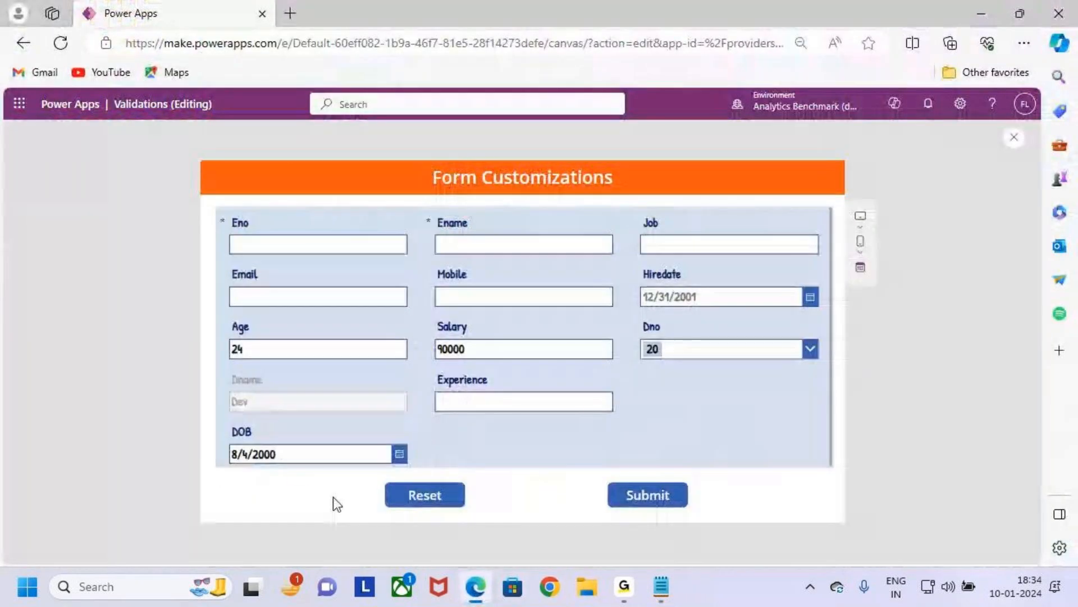
{"action": "mouse_move", "coordinate": [213, 432]}
{"action": "left_mouse_down"}
{"action": "mouse_move", "coordinate": [418, 475]}
{"action": "mouse_move", "coordinate": [475, 258]}
{"action": "mouse_move", "coordinate": [289, 335]}
{"action": "mouse_move", "coordinate": [290, 345]}
{"action": "mouse_move", "coordinate": [343, 315]}
{"action": "left_mouse_up"}
{"action": "key", "text": "Escape"}
{"action": "key", "text": "Escape"}
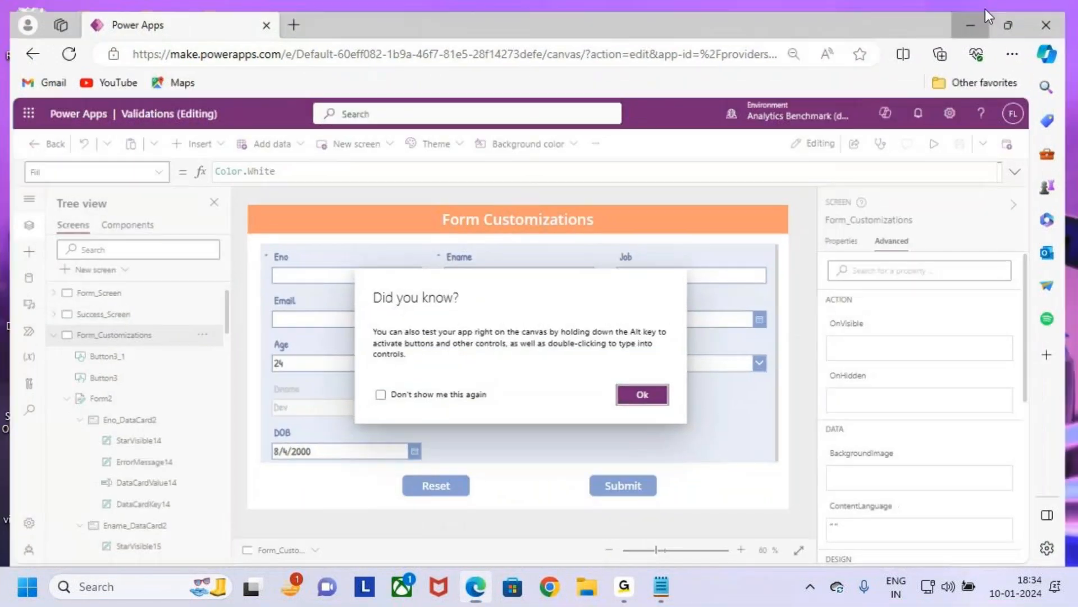
Switch to the Notepad notes and review the Case 4 Radio Button requirement.
{"action": "left_click", "coordinate": [981, 14]}
{"action": "left_click", "coordinate": [661, 587]}
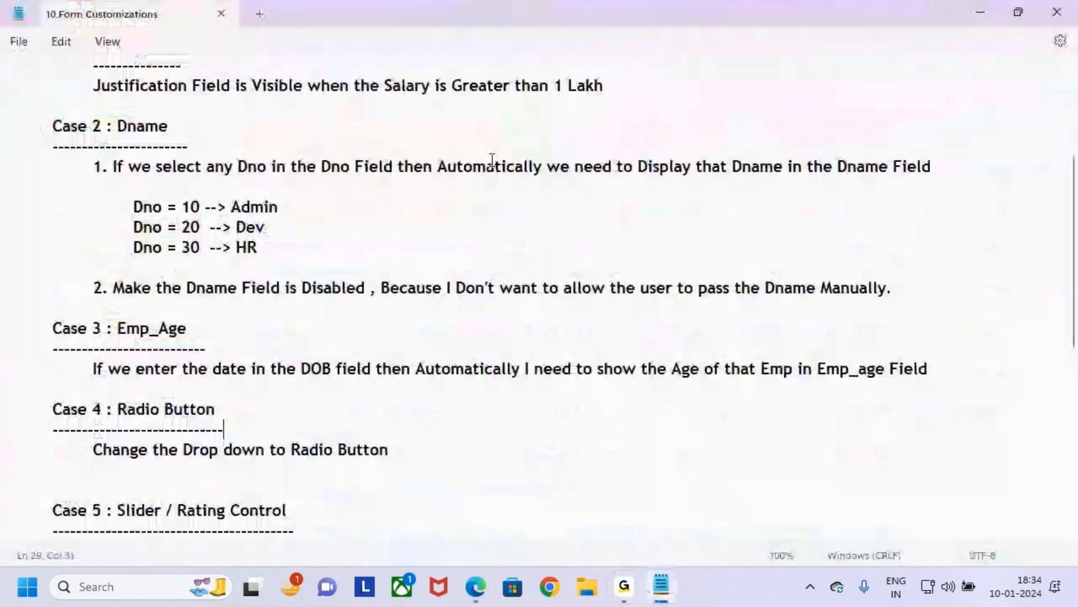
{"action": "scroll", "coordinate": [203, 396], "scroll_direction": "down", "scroll_amount": 2}
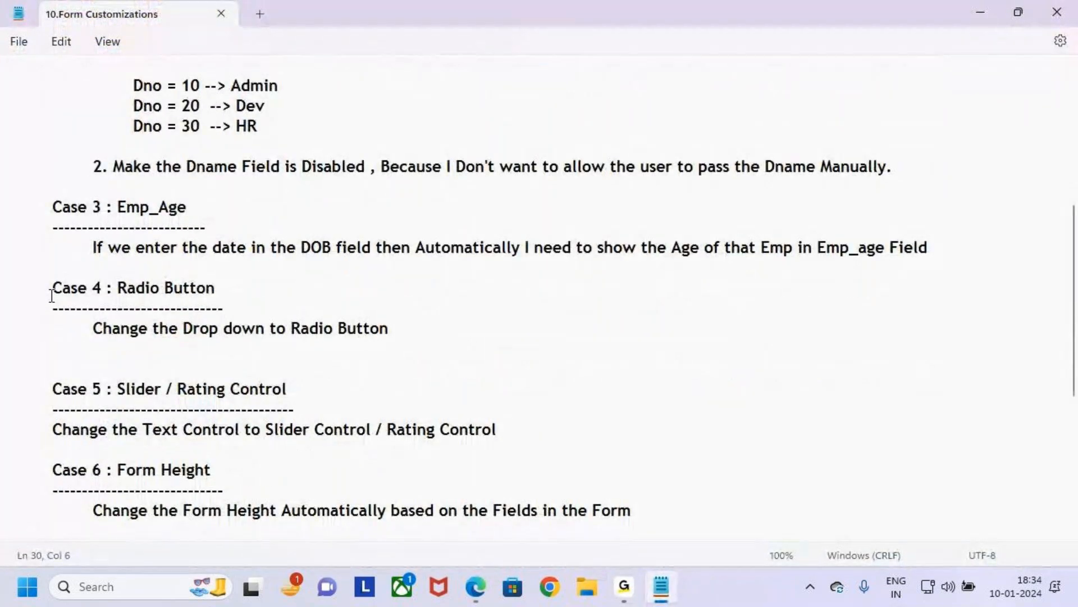
{"action": "double_click", "coordinate": [44, 288]}
{"action": "left_click", "coordinate": [118, 298]}
{"action": "left_click_drag", "start_coordinate": [97, 325], "coordinate": [388, 331]}
{"action": "left_click", "coordinate": [426, 331]}
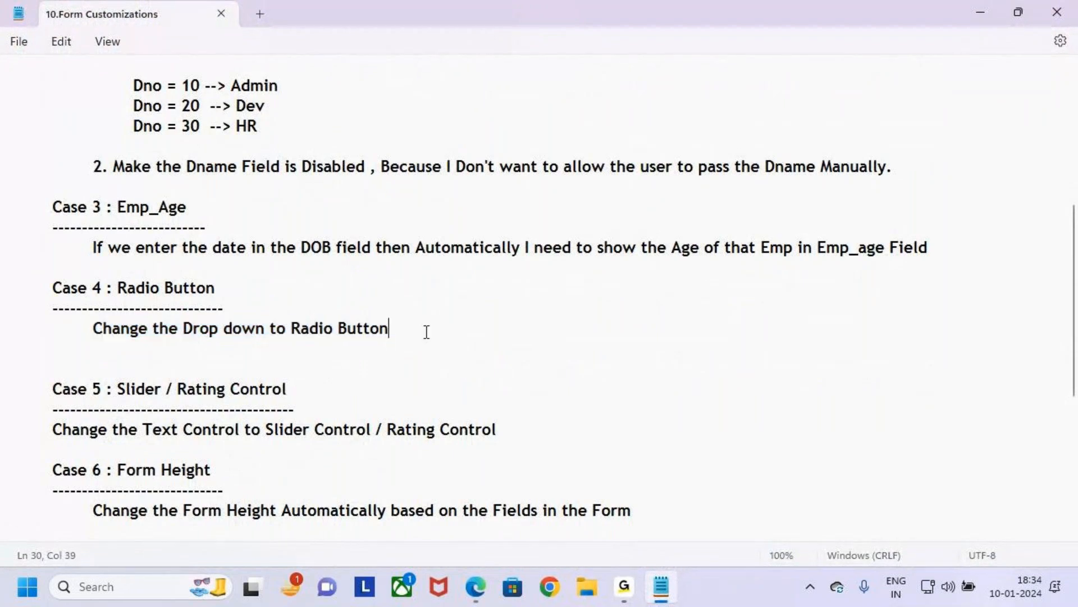
Return to Power Apps, dismiss the tip, and select the Dno card in the form.
{"action": "left_click", "coordinate": [980, 12]}
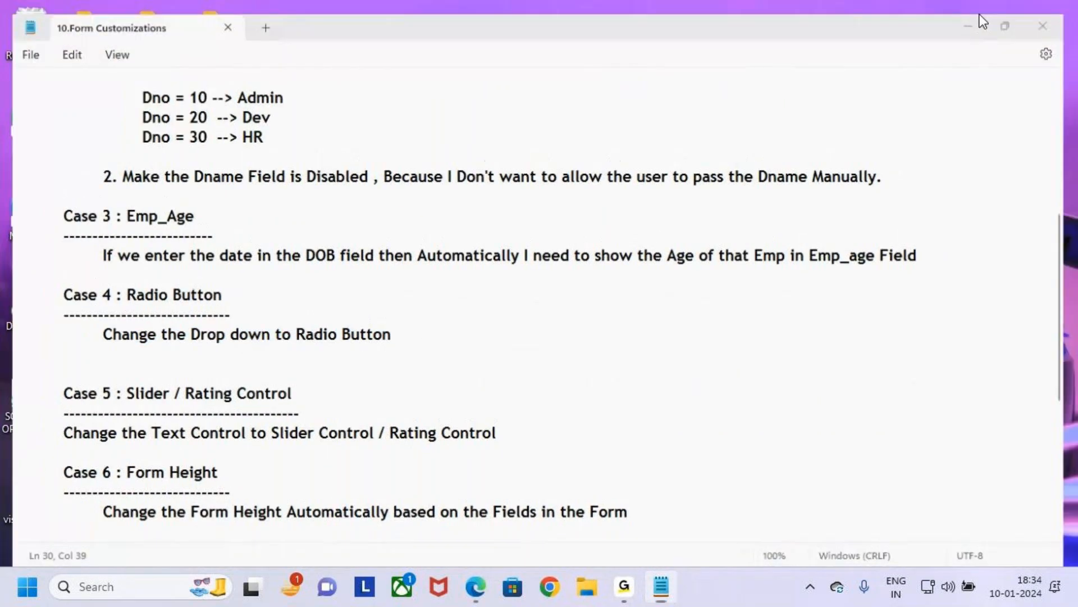
{"action": "left_click", "coordinate": [477, 587]}
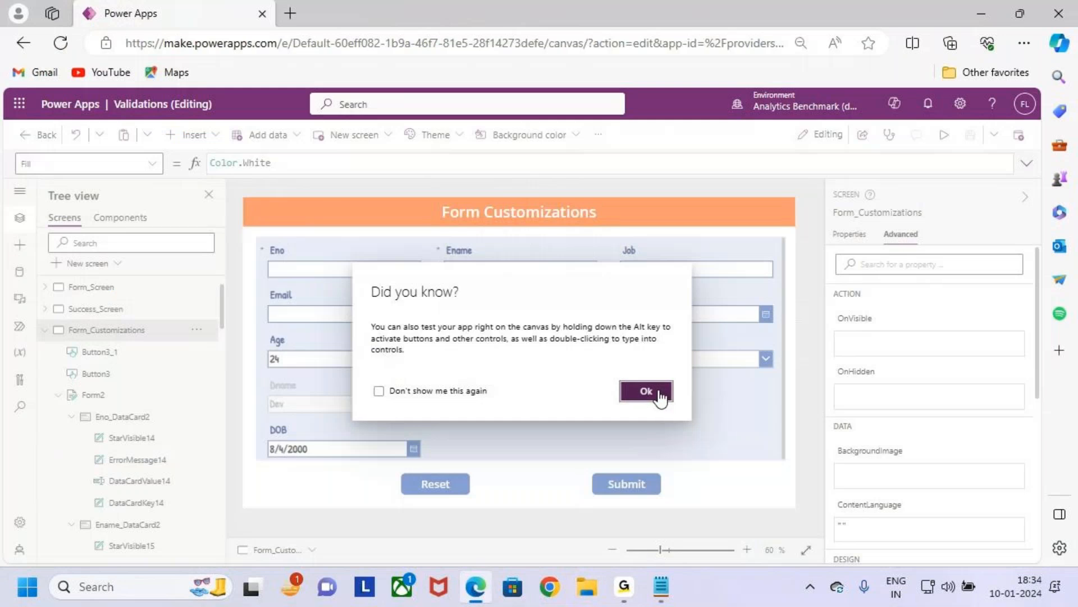
{"action": "left_click", "coordinate": [654, 393]}
{"action": "left_click", "coordinate": [687, 365]}
{"action": "left_click", "coordinate": [683, 358]}
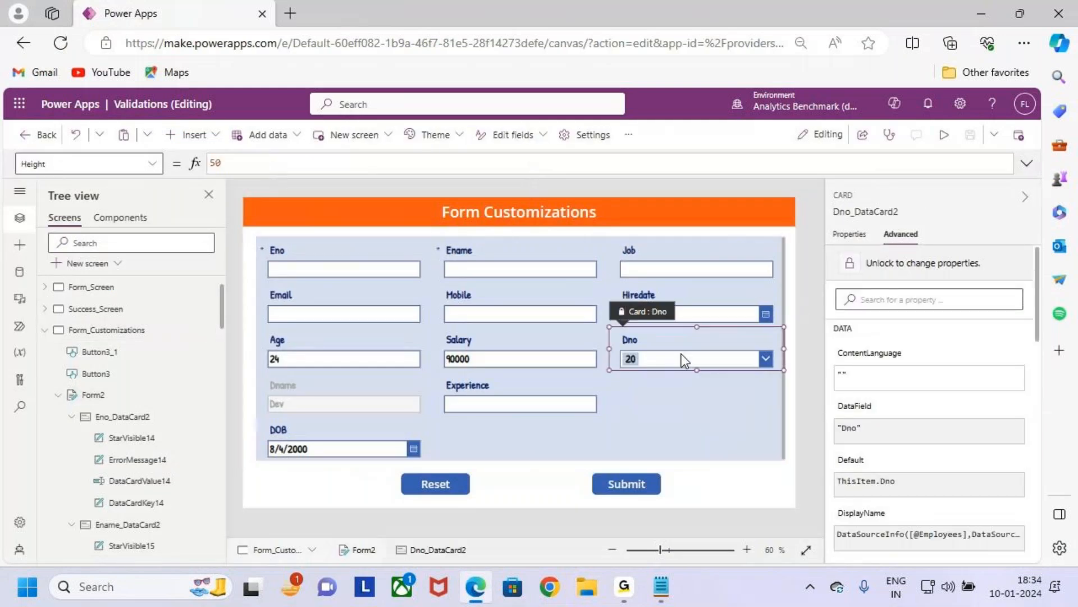
{"action": "left_click_drag", "start_coordinate": [610, 328], "coordinate": [772, 371]}
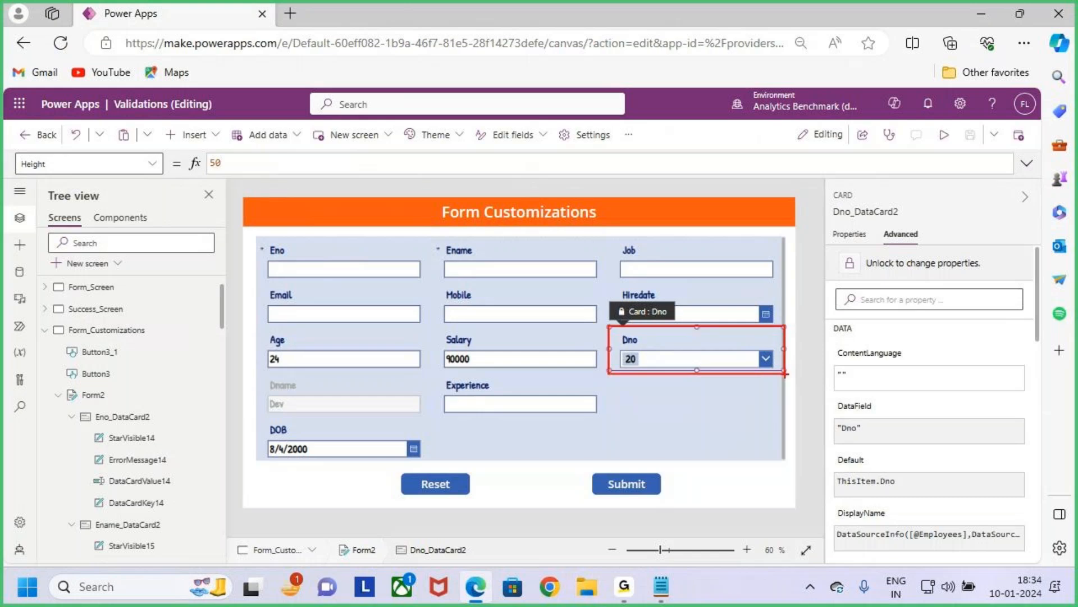
Preview the form and inspect the options in the Dno drop-down.
{"action": "left_click", "coordinate": [944, 135]}
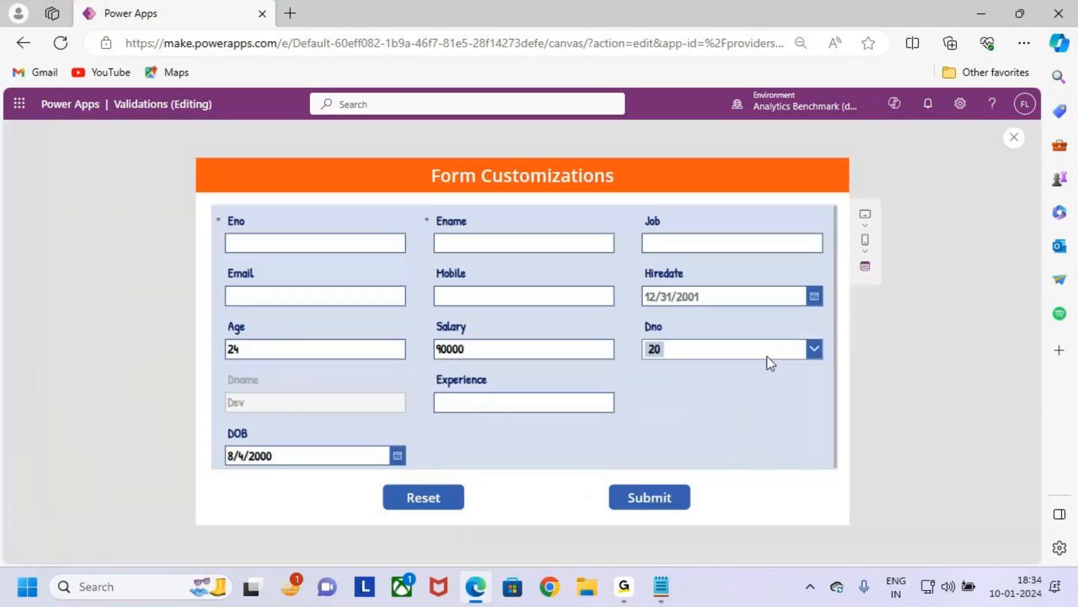
{"action": "left_click", "coordinate": [809, 349]}
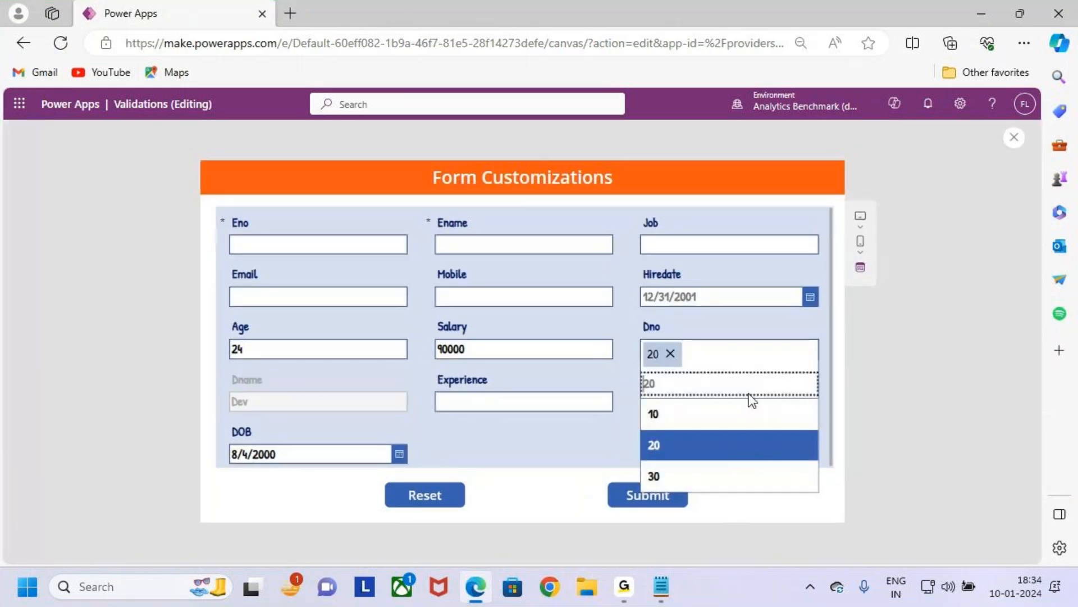
{"action": "left_click", "coordinate": [741, 322]}
{"action": "key", "text": "ctrl+2"}
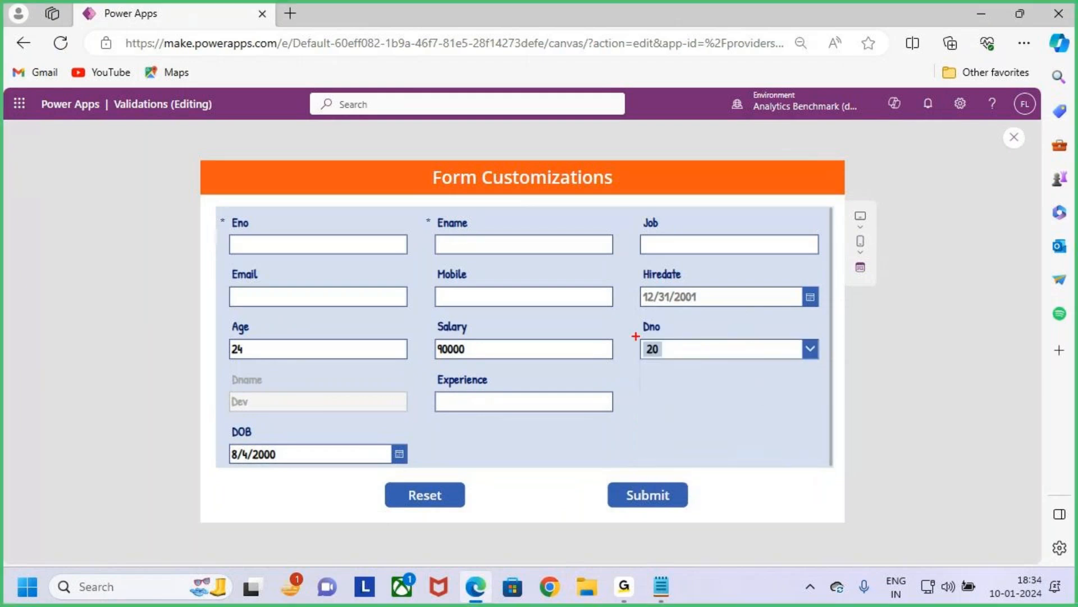
{"action": "left_click_drag", "start_coordinate": [634, 331], "coordinate": [826, 368]}
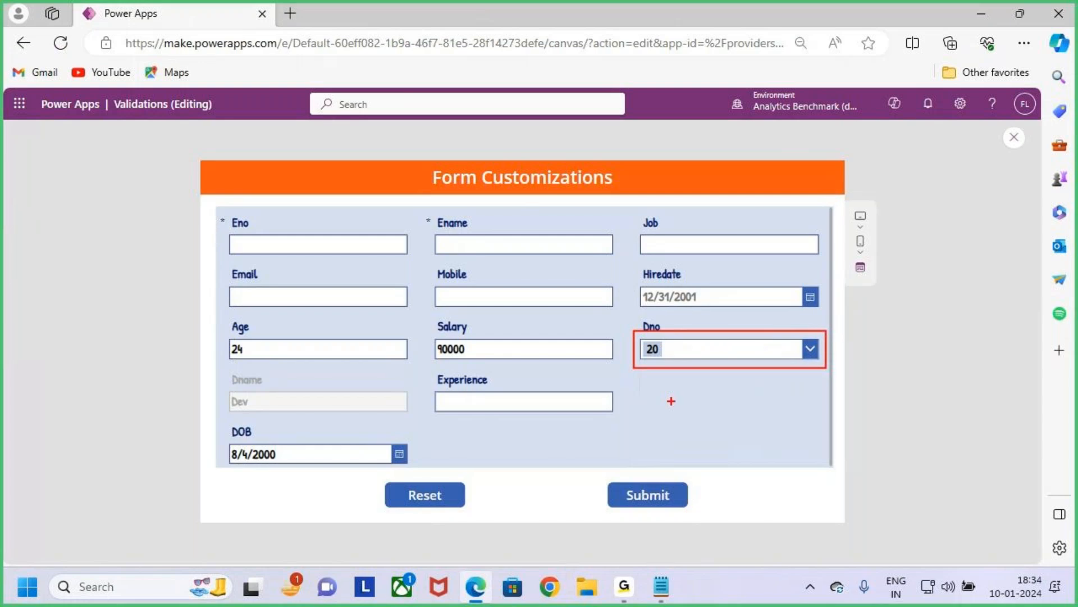
{"action": "key", "text": "Escape"}
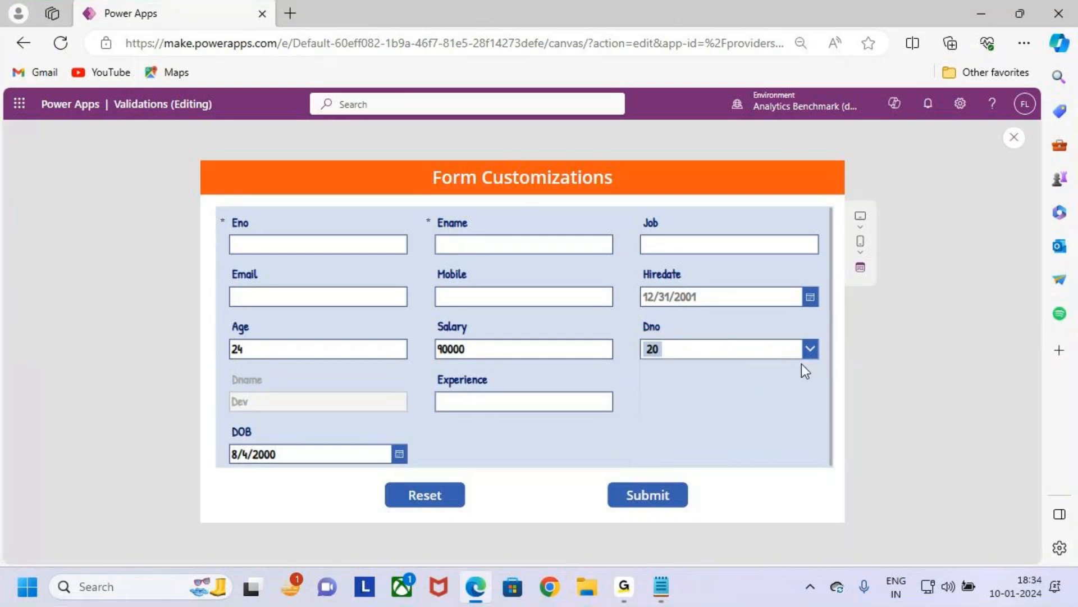
{"action": "left_click", "coordinate": [802, 357]}
{"action": "left_click", "coordinate": [781, 331]}
{"action": "key", "text": "ctrl+2"}
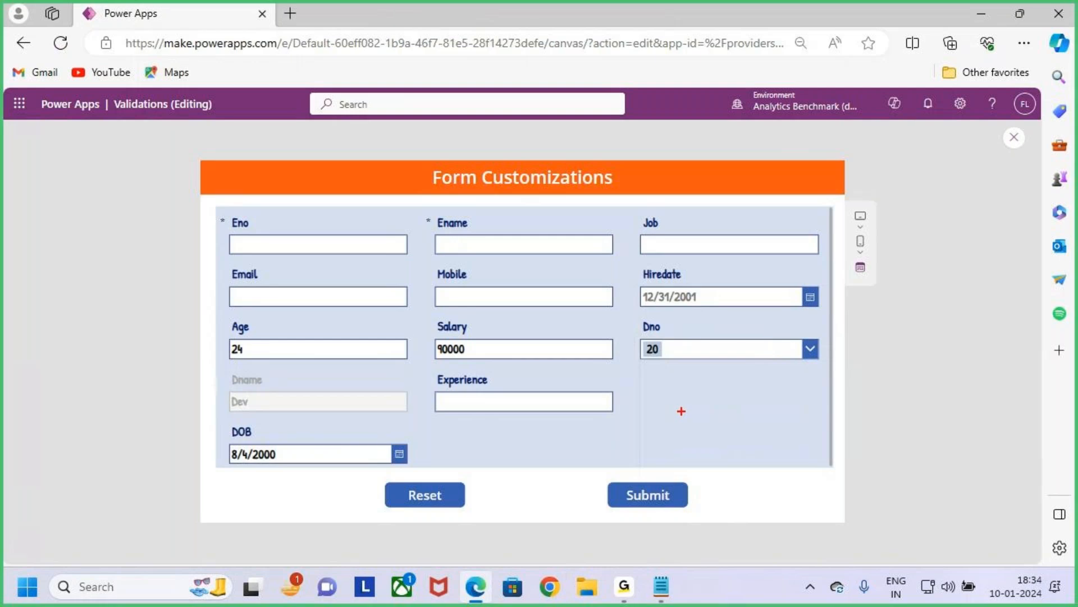
{"action": "type", "text": "tRs"}
{"action": "key", "text": "BackSpace"}
{"action": "type", "text": "a"}
{"action": "key", "text": "Caps_Lock"}
{"action": "key", "text": "BackSpace"}
{"action": "key", "text": "BackSpace"}
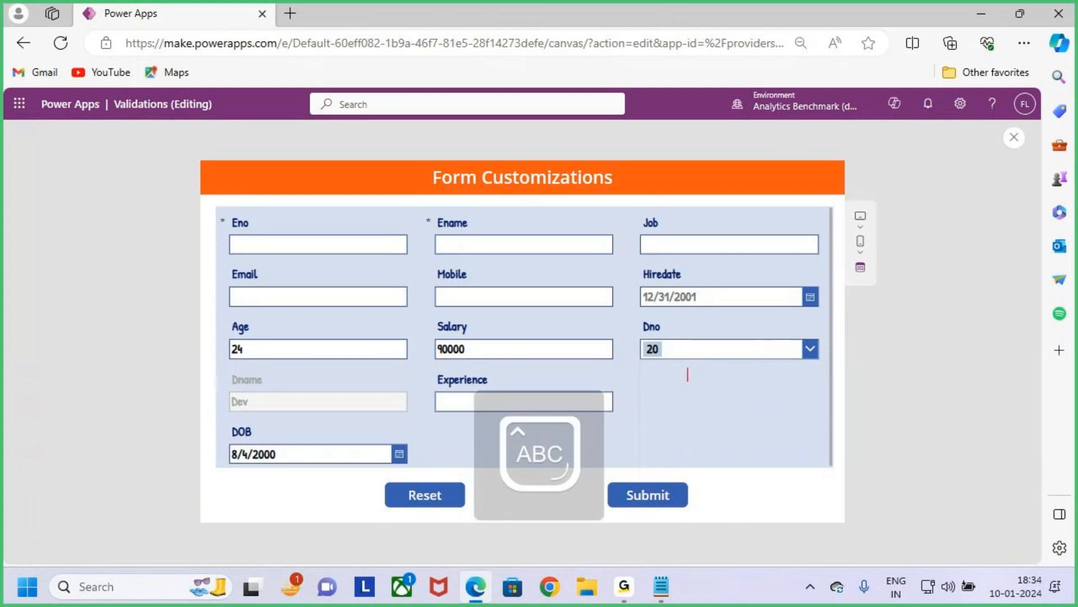
{"action": "key", "text": "Caps_Lock"}
{"action": "type", "text": "Radio "}
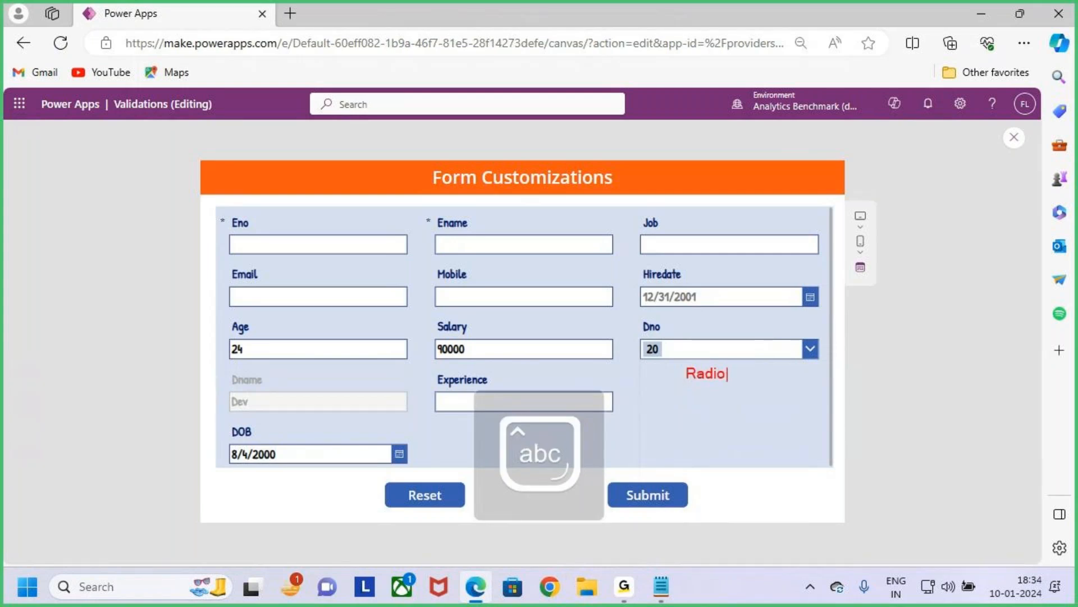
{"action": "type", "text": "Button"}
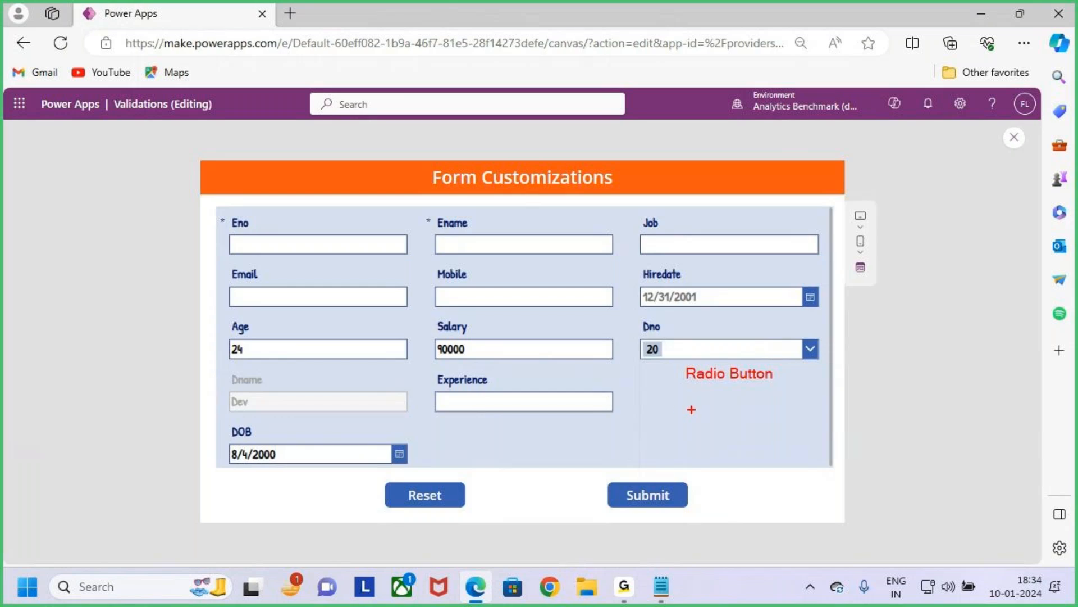
{"action": "mouse_move", "coordinate": [653, 391]}
{"action": "left_mouse_down"}
{"action": "mouse_move", "coordinate": [667, 403]}
{"action": "mouse_move", "coordinate": [653, 393]}
{"action": "left_mouse_up"}
{"action": "mouse_move", "coordinate": [702, 391]}
{"action": "left_mouse_down"}
{"action": "mouse_move", "coordinate": [718, 410]}
{"action": "mouse_move", "coordinate": [755, 409]}
{"action": "left_mouse_up"}
{"action": "mouse_move", "coordinate": [637, 337]}
{"action": "left_mouse_down"}
{"action": "mouse_move", "coordinate": [787, 373]}
{"action": "mouse_move", "coordinate": [822, 366]}
{"action": "left_mouse_up"}
{"action": "mouse_move", "coordinate": [728, 283]}
{"action": "left_mouse_down"}
{"action": "mouse_move", "coordinate": [763, 395]}
{"action": "mouse_move", "coordinate": [750, 401]}
{"action": "mouse_move", "coordinate": [783, 404]}
{"action": "left_mouse_up"}
{"action": "left_click_drag", "start_coordinate": [757, 387], "coordinate": [750, 399]}
{"action": "key", "text": "ctrl+z"}
{"action": "key", "text": "ctrl+z"}
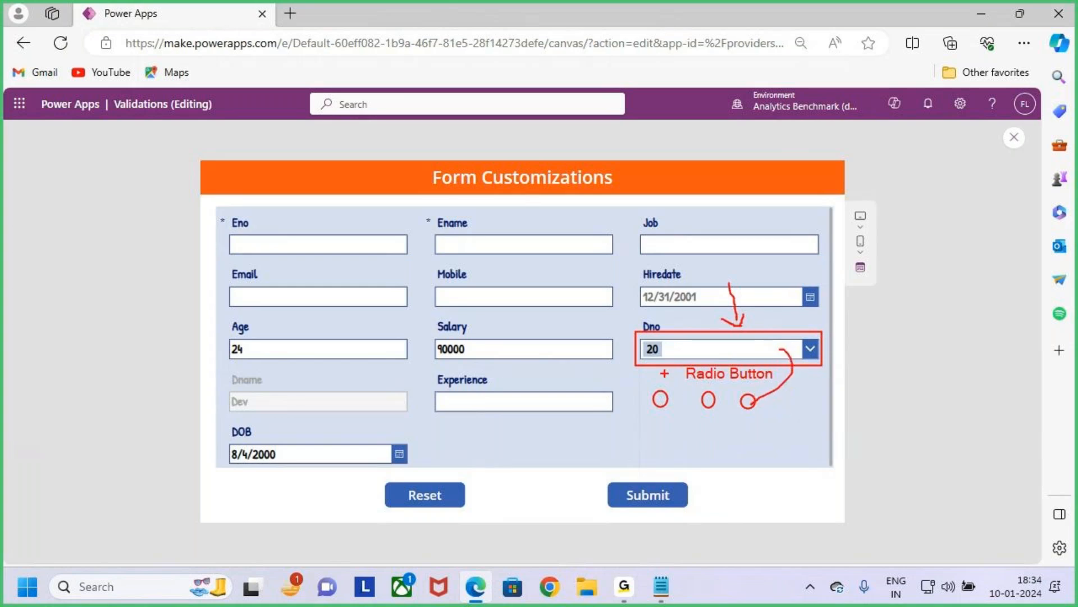
{"action": "left_click_drag", "start_coordinate": [635, 366], "coordinate": [809, 405]}
{"action": "key", "text": "Escape"}
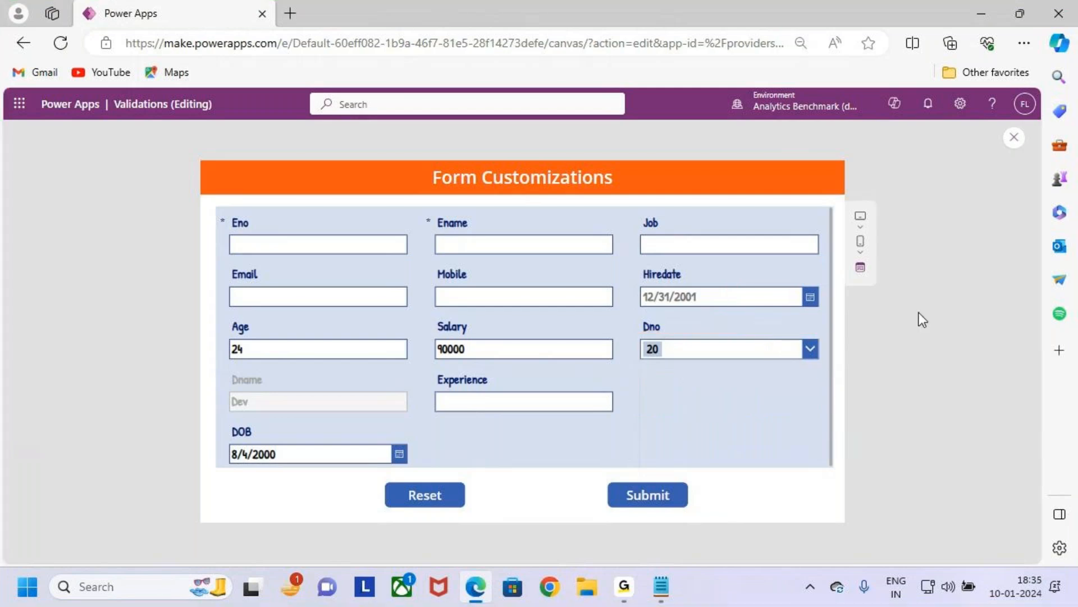
Close the preview, dismiss the tip, and select the Dno drop-down inside its card.
{"action": "left_click", "coordinate": [1012, 139]}
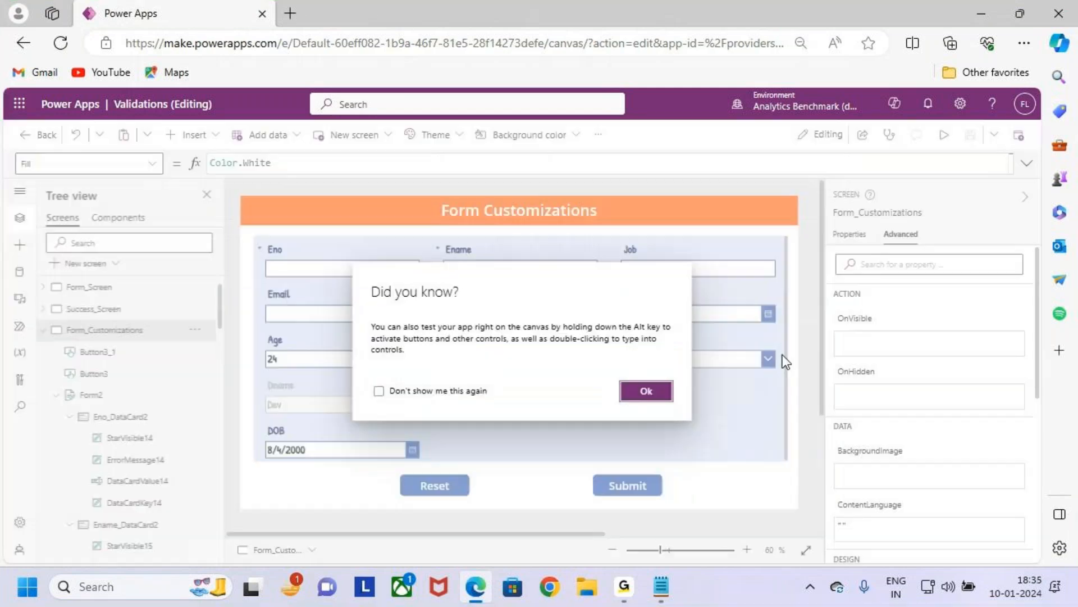
{"action": "left_click", "coordinate": [668, 392]}
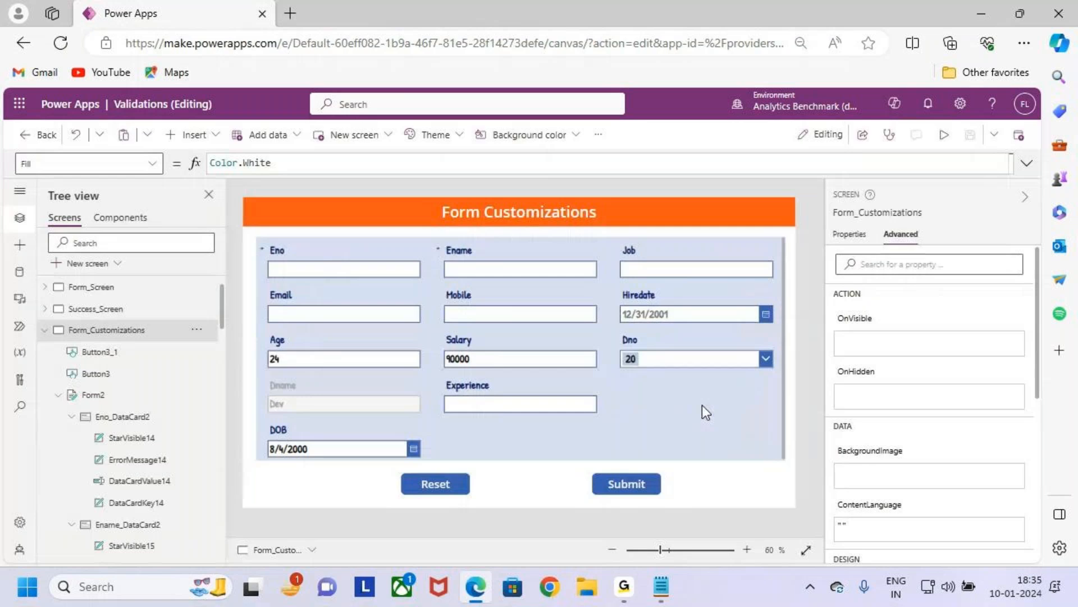
{"action": "left_click", "coordinate": [771, 407]}
{"action": "left_click", "coordinate": [658, 349]}
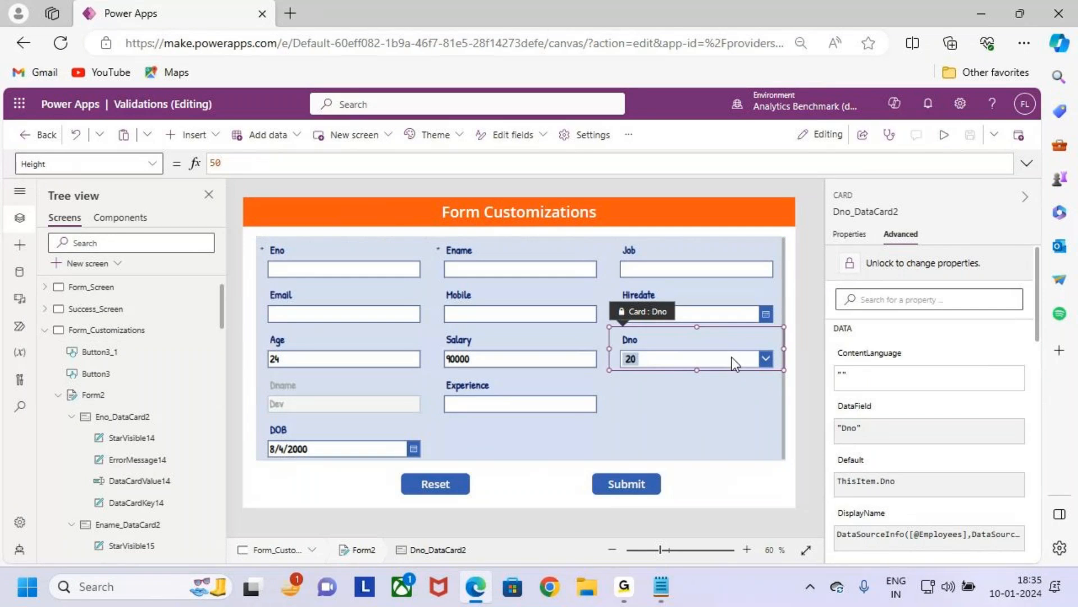
{"action": "left_click", "coordinate": [700, 361]}
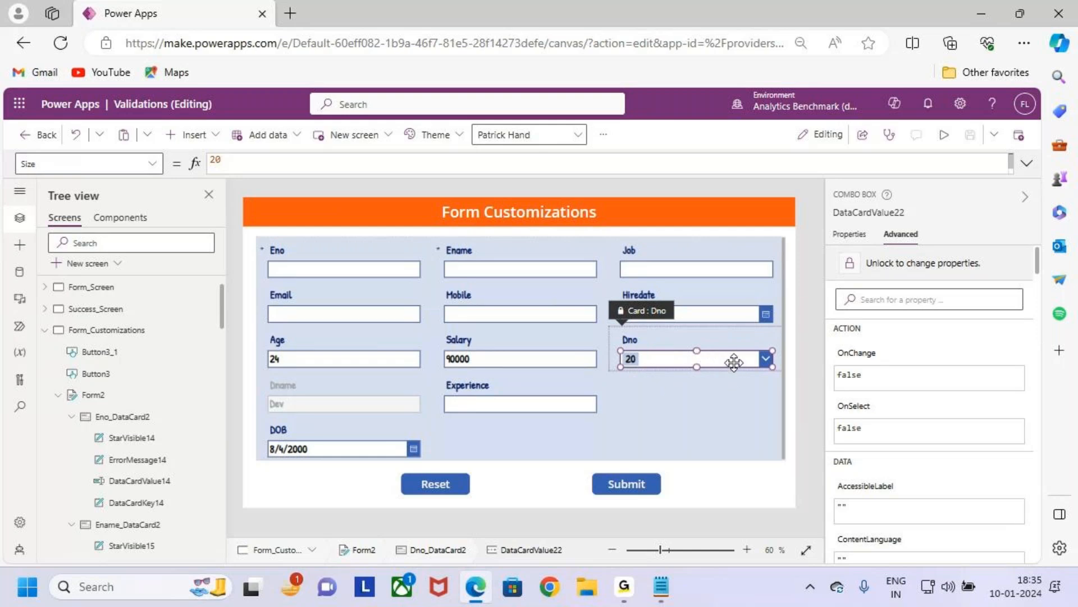
Insert a Radio control into the Dno card, unlocking the card to add it.
{"action": "left_click", "coordinate": [218, 144]}
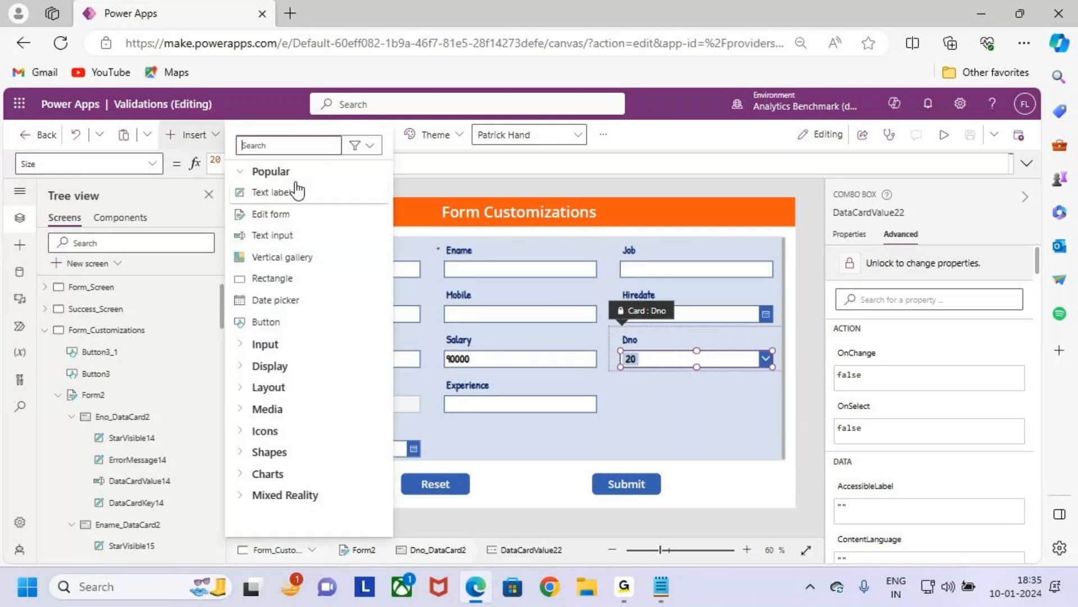
{"action": "type", "text": "radio"}
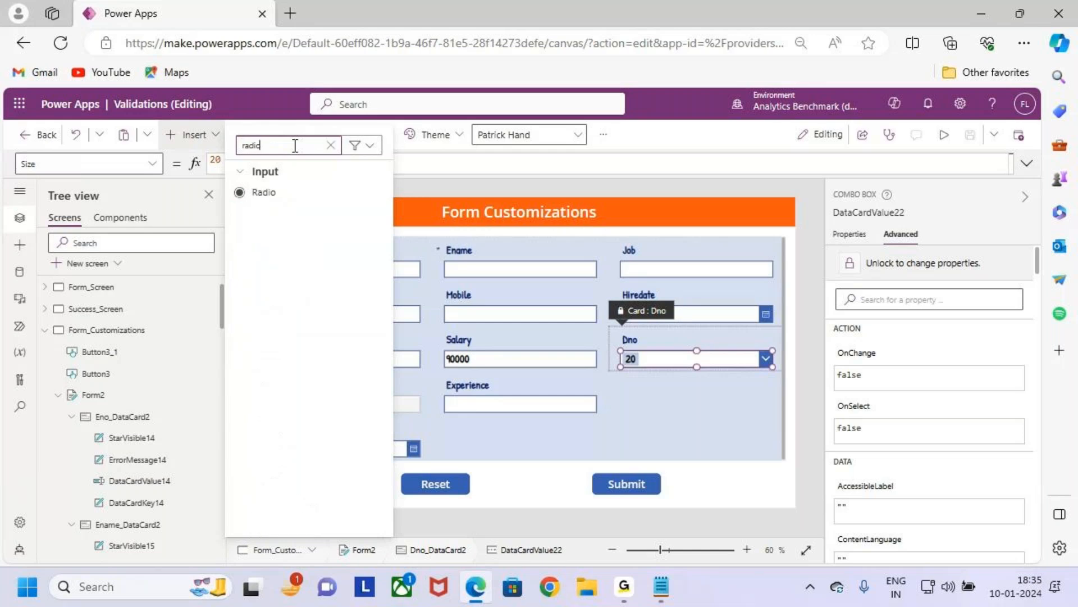
{"action": "left_click", "coordinate": [306, 194]}
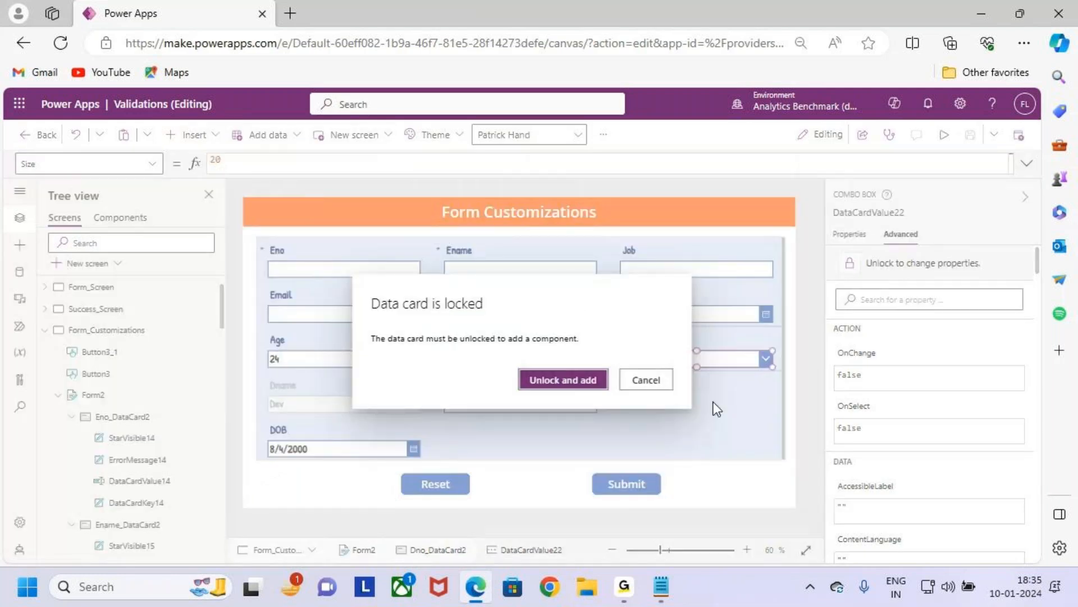
{"action": "left_click", "coordinate": [570, 387]}
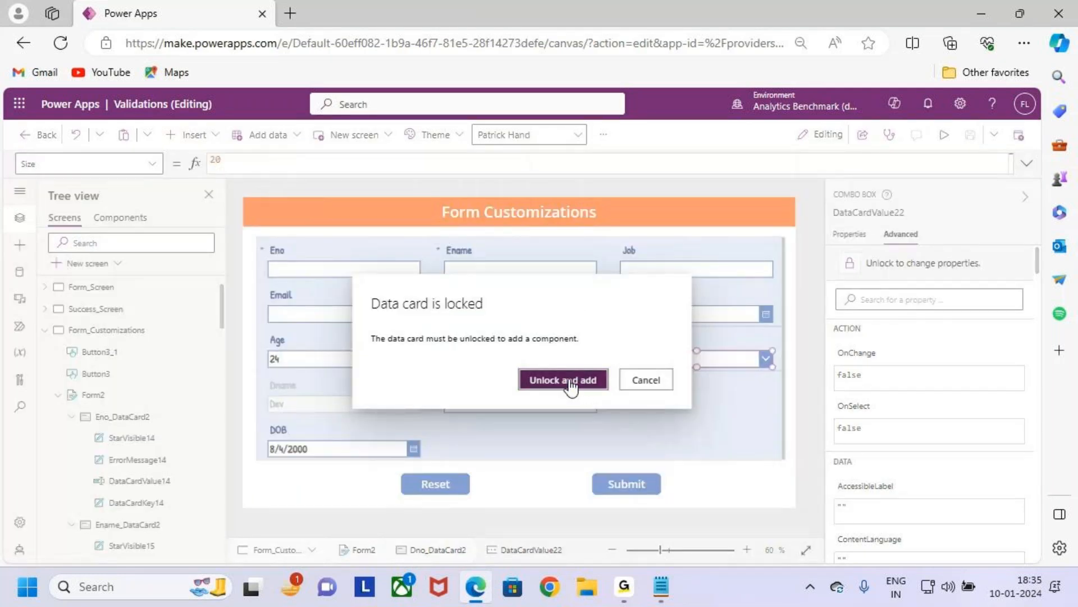
{"action": "left_click_drag", "start_coordinate": [659, 372], "coordinate": [664, 361]}
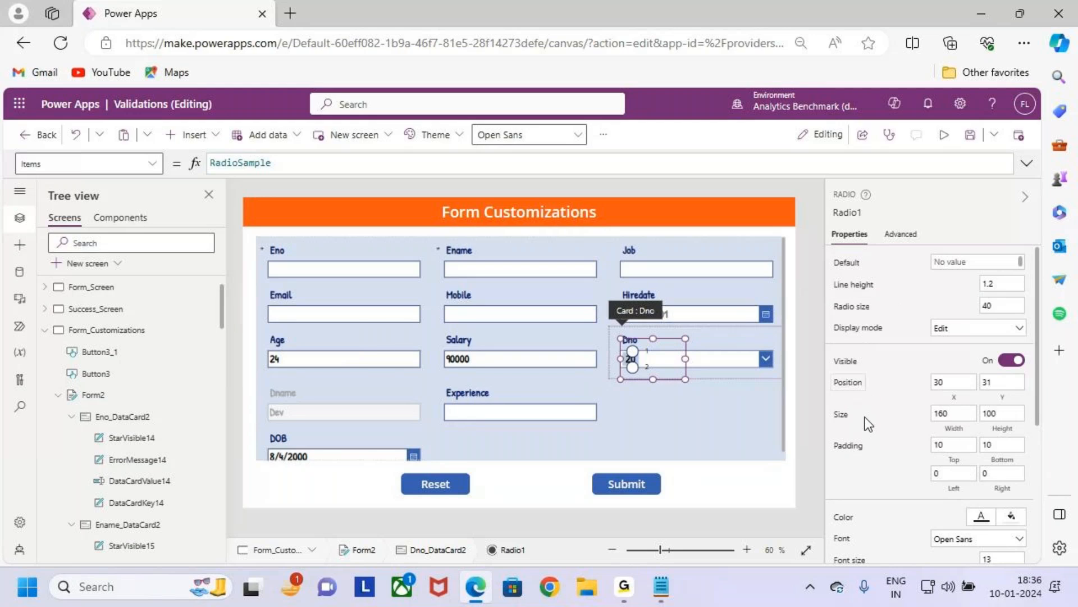
Set the new radio control's Layout property to Layout.Horizontal.
{"action": "scroll", "coordinate": [865, 461], "scroll_direction": "down", "scroll_amount": 5}
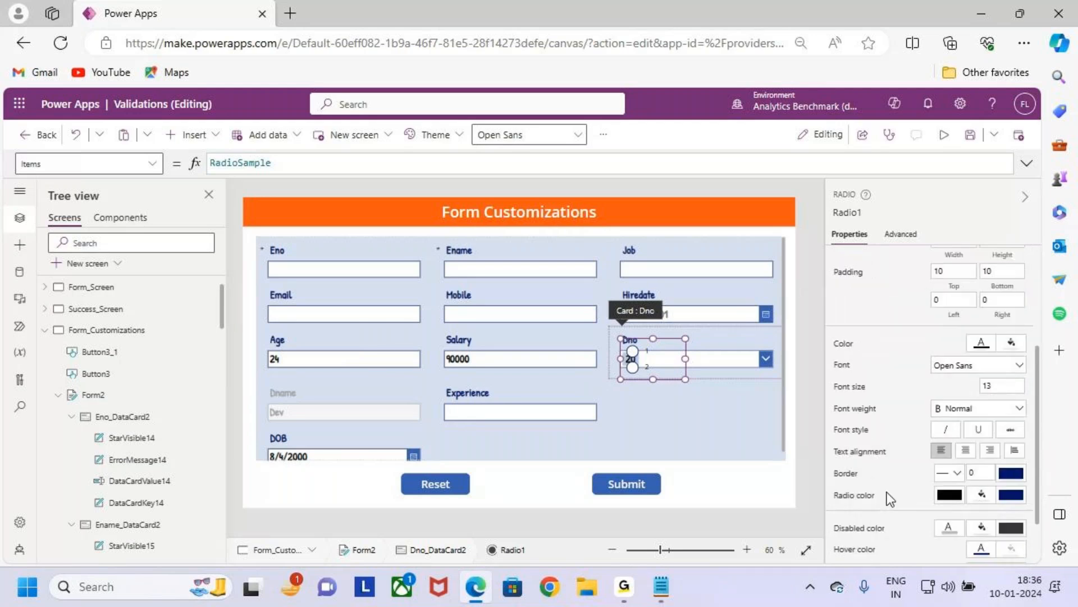
{"action": "scroll", "coordinate": [889, 499], "scroll_direction": "up", "scroll_amount": 5}
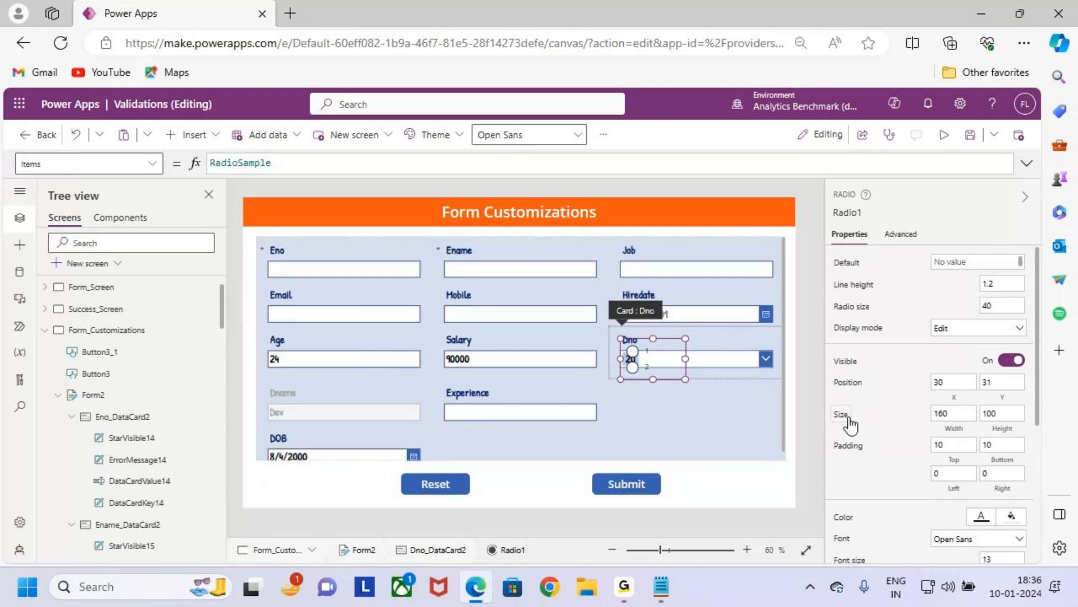
{"action": "left_click", "coordinate": [668, 385]}
{"action": "left_click", "coordinate": [651, 352]}
{"action": "scroll", "coordinate": [865, 449], "scroll_direction": "down", "scroll_amount": 5}
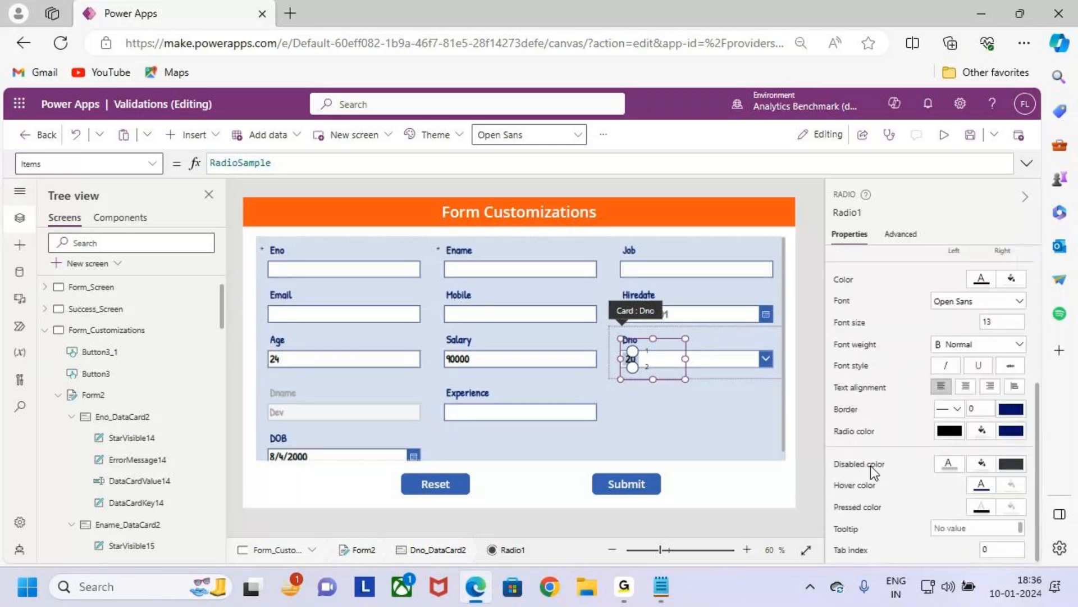
{"action": "scroll", "coordinate": [870, 467], "scroll_direction": "up", "scroll_amount": 5}
{"action": "left_click", "coordinate": [153, 164]}
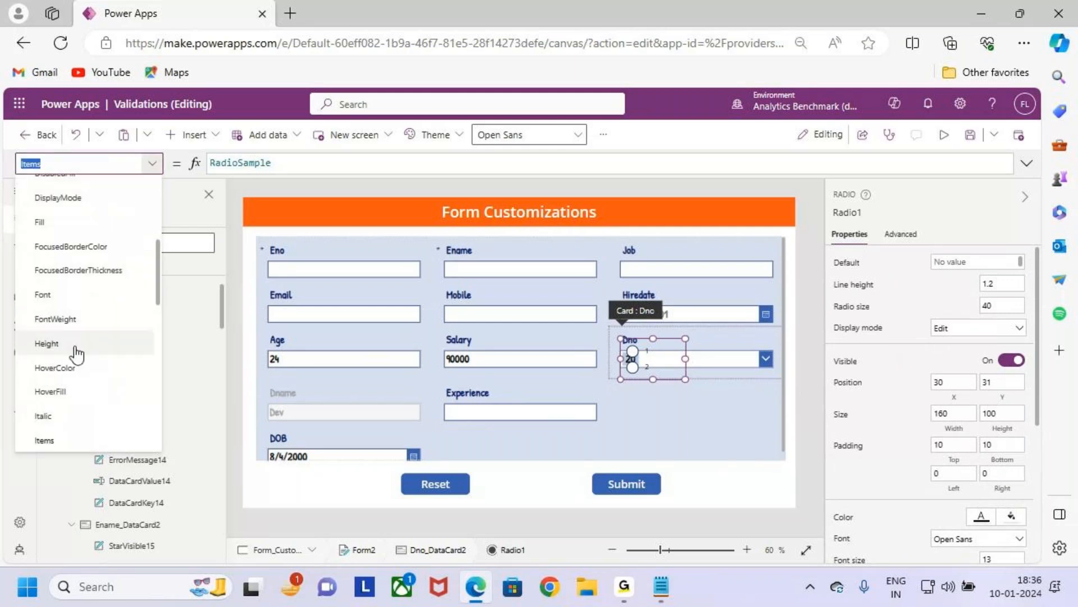
{"action": "type", "text": "Layout"}
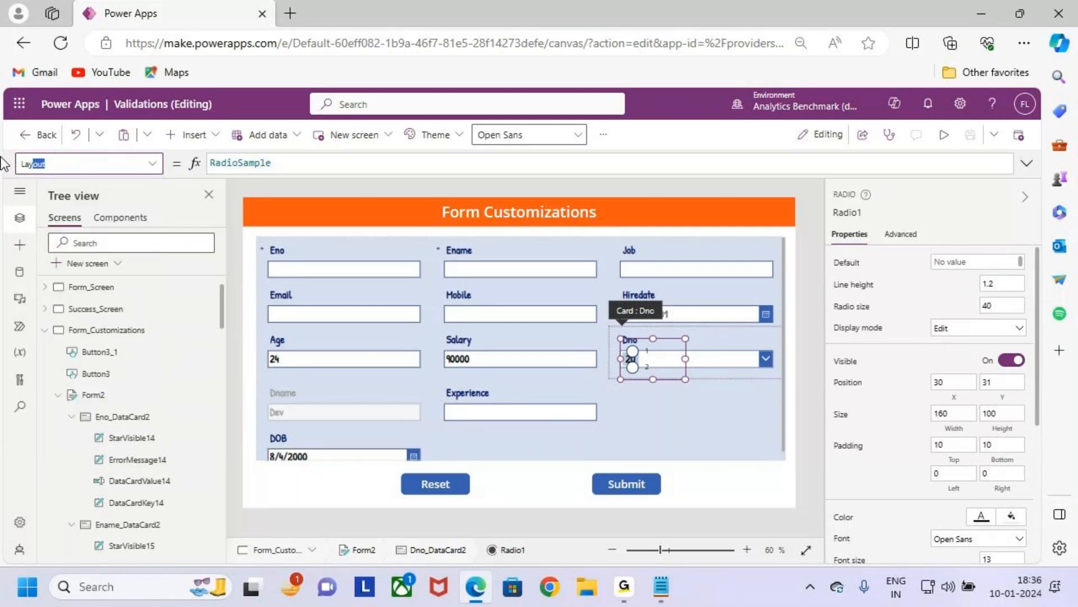
{"action": "key", "text": "BackSpace"}
{"action": "type", "text": "out"}
{"action": "left_click", "coordinate": [287, 162]}
{"action": "left_click", "coordinate": [327, 164]}
{"action": "key", "text": "ctrl+2"}
{"action": "left_click_drag", "start_coordinate": [202, 148], "coordinate": [343, 196]}
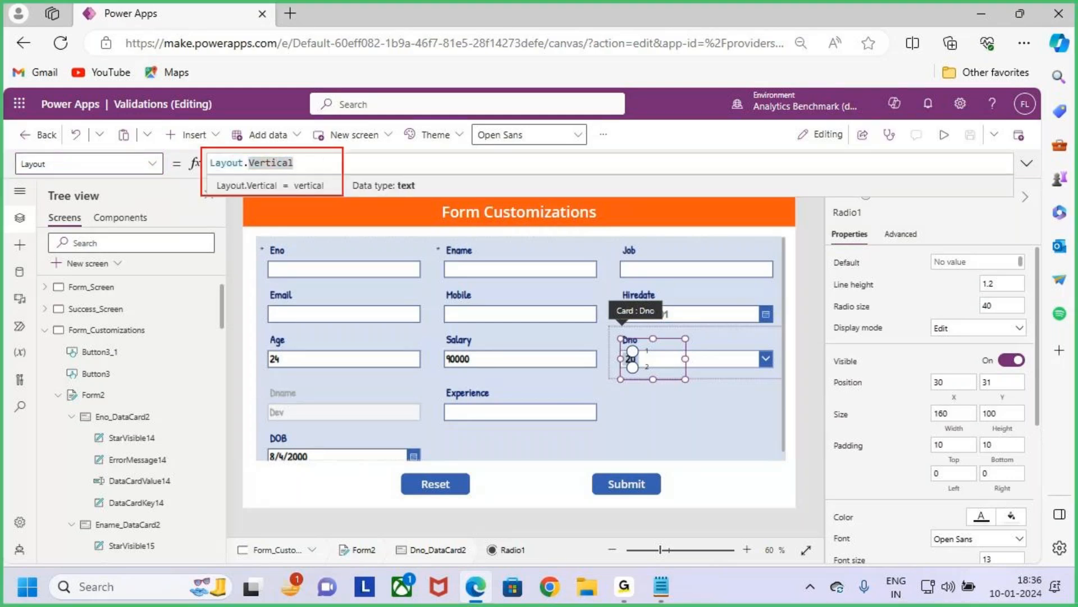
{"action": "left_click_drag", "start_coordinate": [601, 405], "coordinate": [755, 432]}
{"action": "key", "text": "Escape"}
{"action": "key", "text": "BackSpace"}
{"action": "key", "text": "BackSpace"}
{"action": "key", "text": "BackSpace"}
{"action": "key", "text": "BackSpace"}
{"action": "key", "text": "BackSpace"}
{"action": "key", "text": "BackSpace"}
{"action": "key", "text": "BackSpace"}
{"action": "key", "text": "BackSpace"}
{"action": "key", "text": "BackSpace"}
{"action": "key", "text": "BackSpace"}
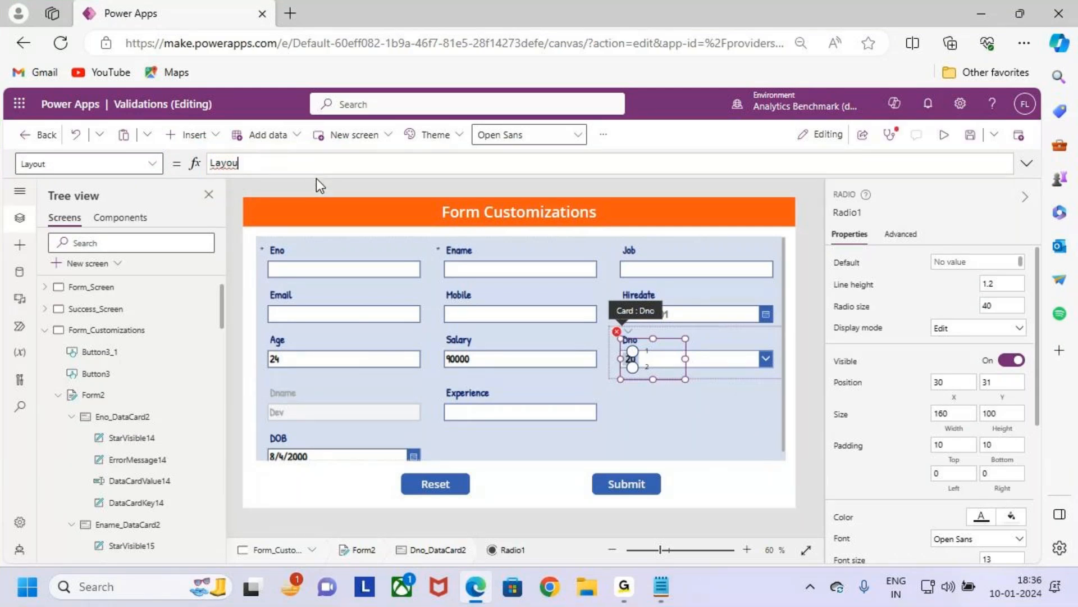
{"action": "type", "text": "t."}
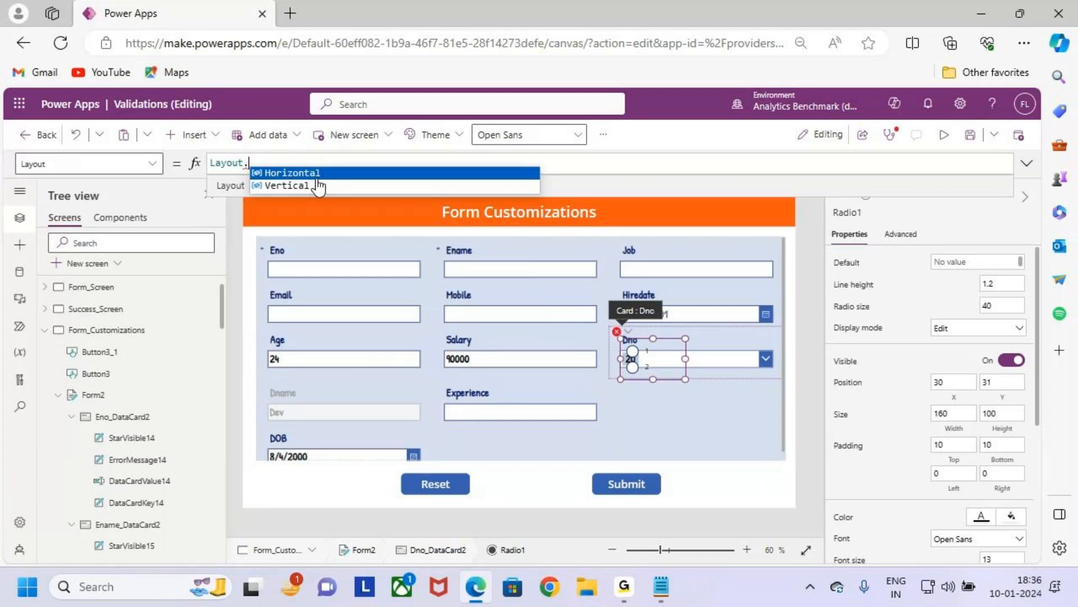
{"action": "type", "text": "ver"}
{"action": "key", "text": "BackSpace"}
{"action": "key", "text": "BackSpace"}
{"action": "key", "text": "BackSpace"}
{"action": "key", "text": "Tab"}
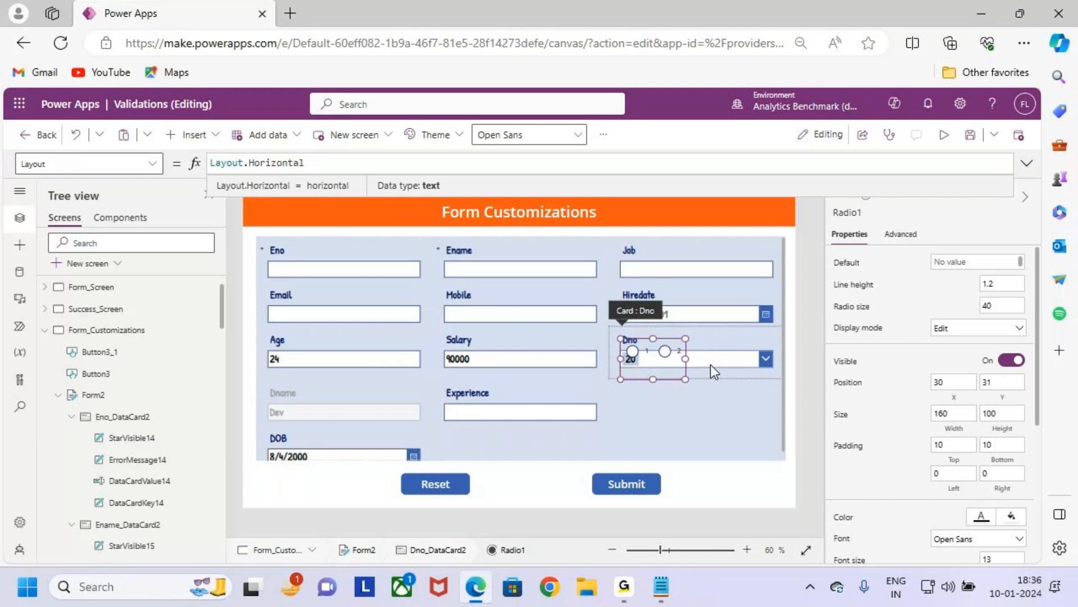
{"action": "key", "text": "ctrl+2"}
{"action": "left_click_drag", "start_coordinate": [731, 336], "coordinate": [728, 358]}
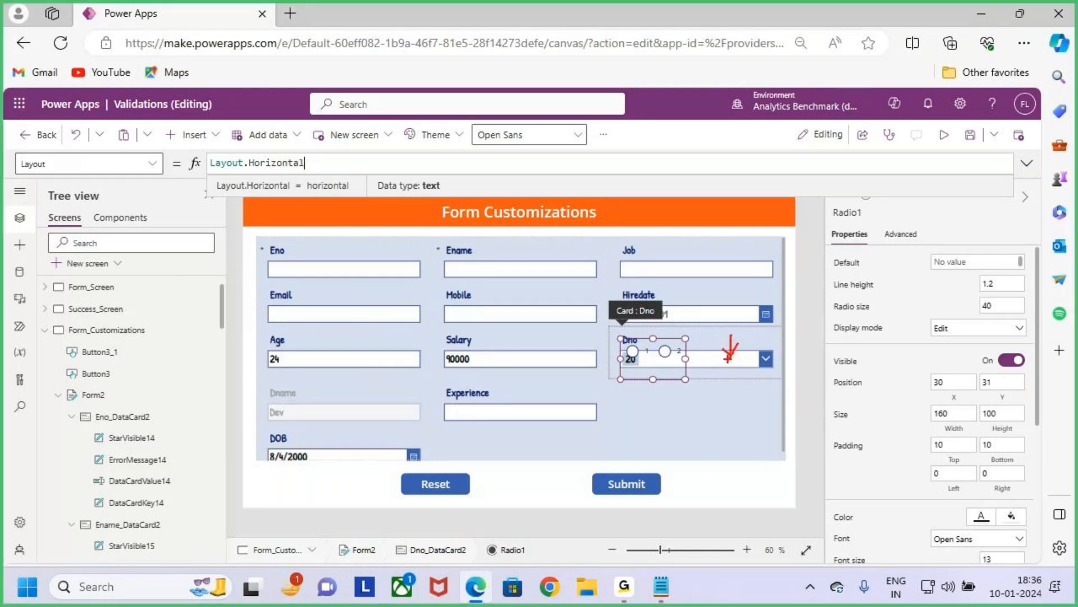
{"action": "key", "text": "Escape"}
{"action": "left_click", "coordinate": [727, 360]}
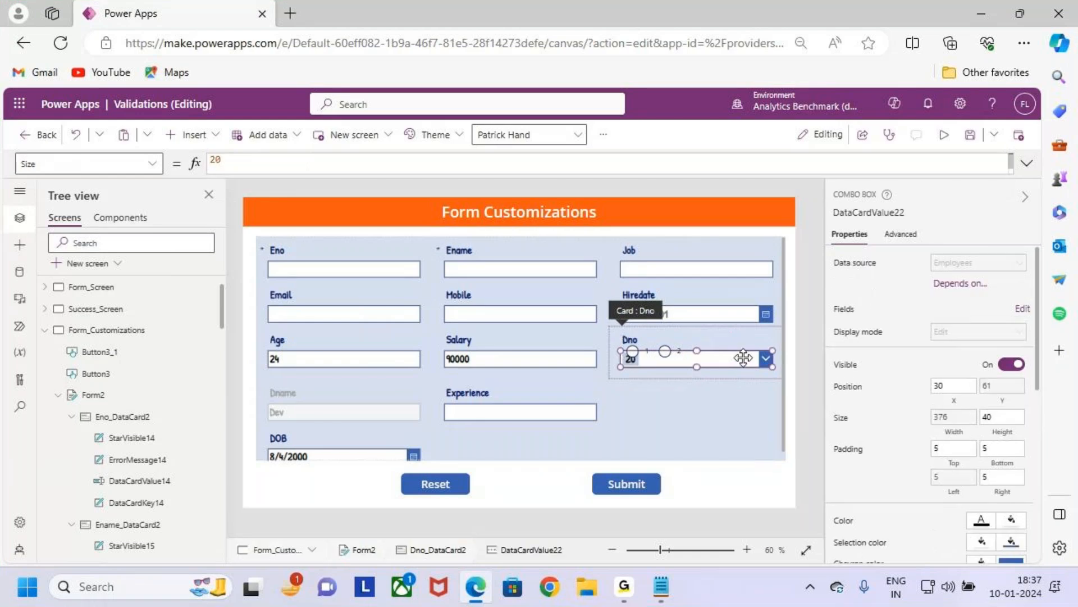
{"action": "left_click", "coordinate": [152, 164]}
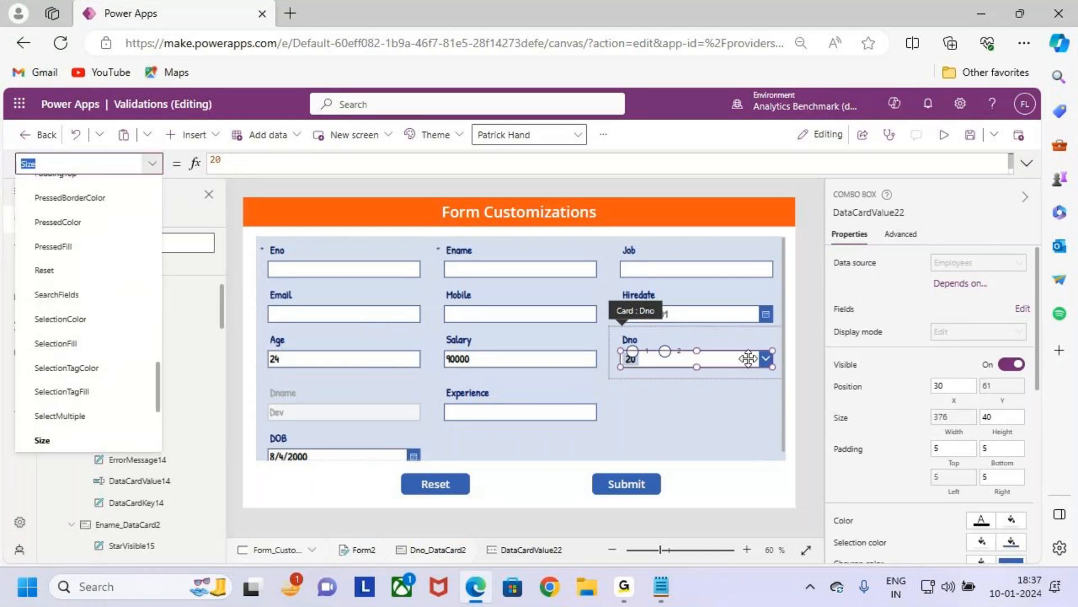
{"action": "scroll", "coordinate": [70, 309], "scroll_direction": "up", "scroll_amount": 5}
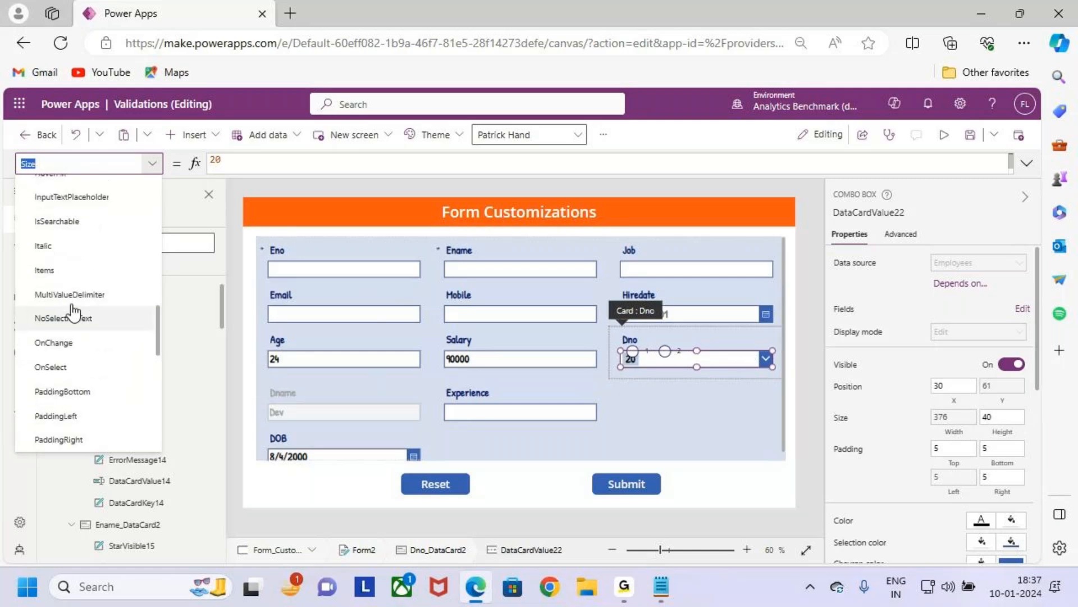
{"action": "scroll", "coordinate": [72, 309], "scroll_direction": "up", "scroll_amount": 1}
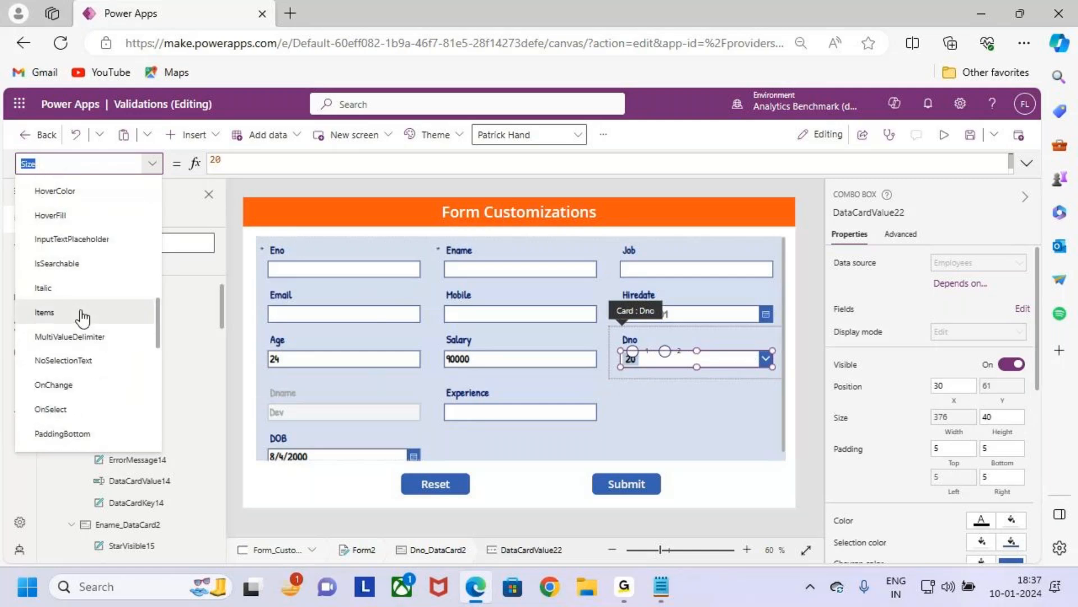
{"action": "left_click", "coordinate": [79, 311]}
{"action": "left_click", "coordinate": [368, 163]}
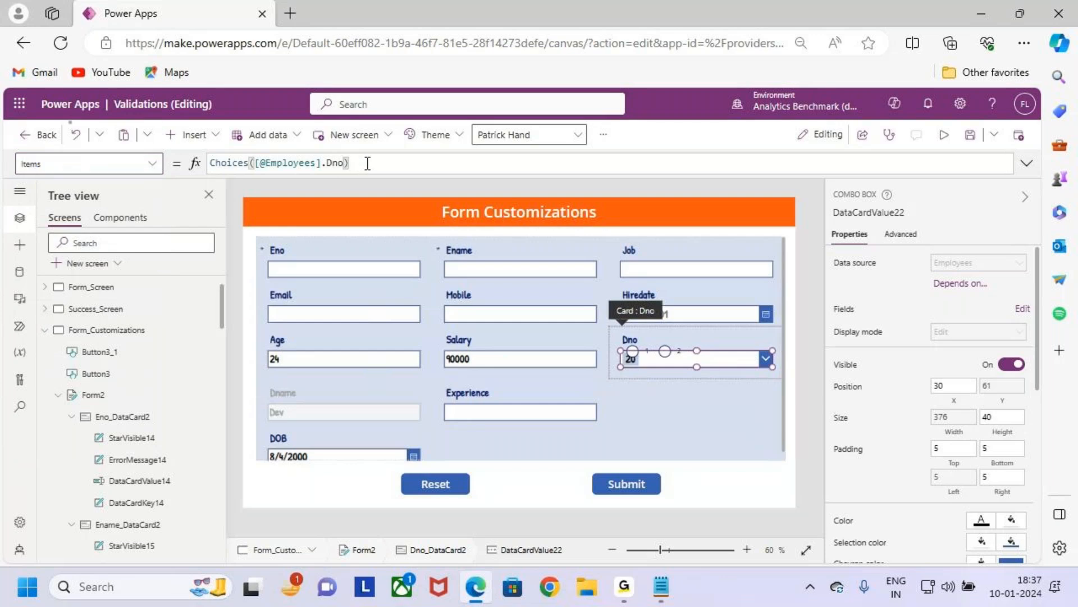
{"action": "key", "text": "ctrl+a"}
{"action": "key", "text": "ctrl+c"}
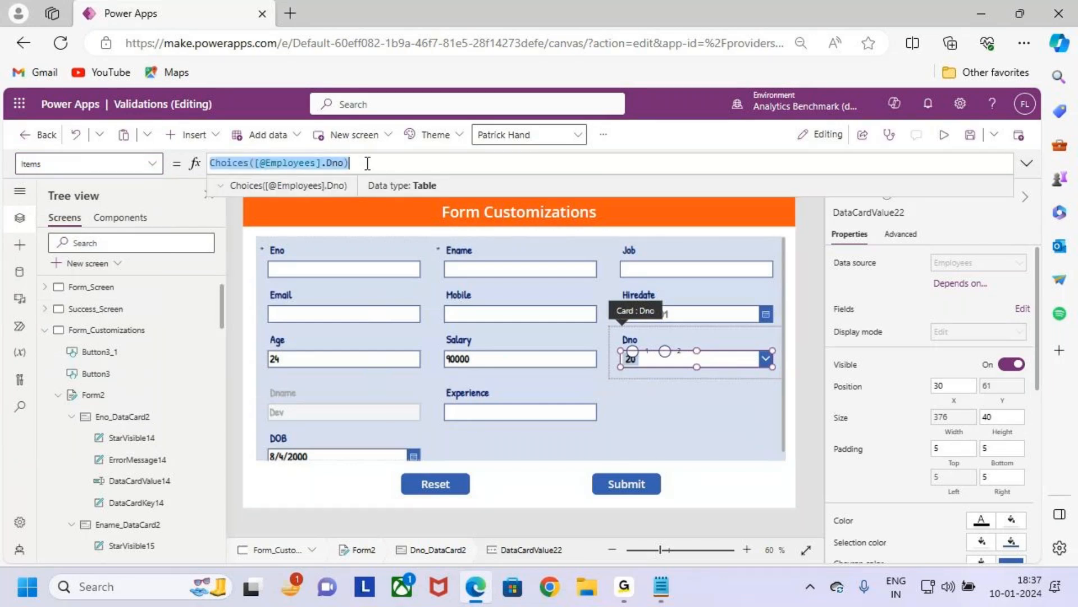
{"action": "left_click", "coordinate": [660, 350]}
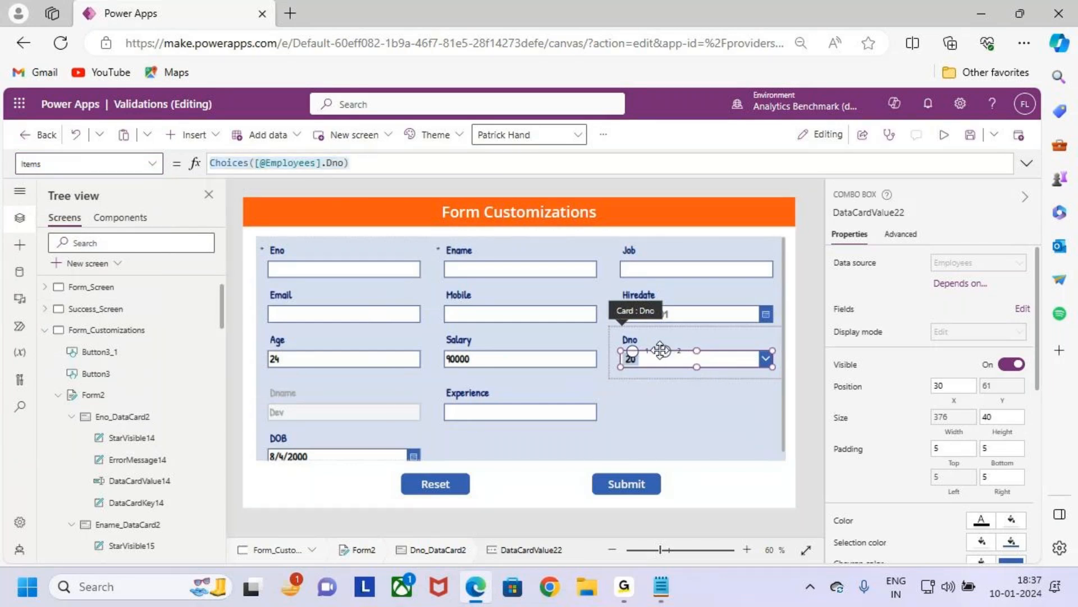
{"action": "left_click", "coordinate": [693, 402]}
{"action": "left_click", "coordinate": [666, 352]}
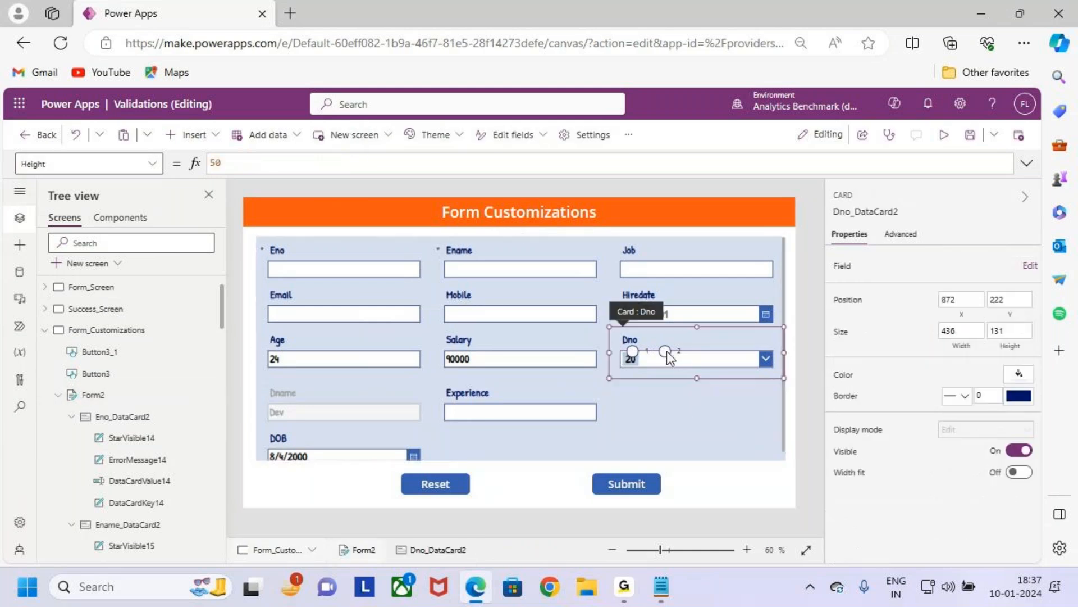
{"action": "left_click", "coordinate": [667, 352]}
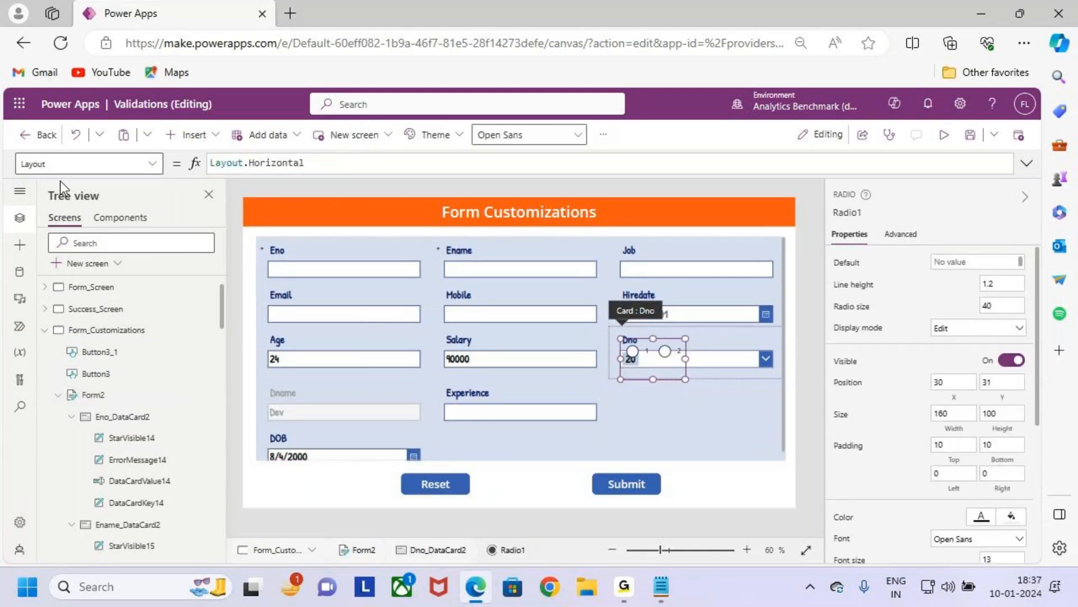
{"action": "left_click", "coordinate": [140, 168]}
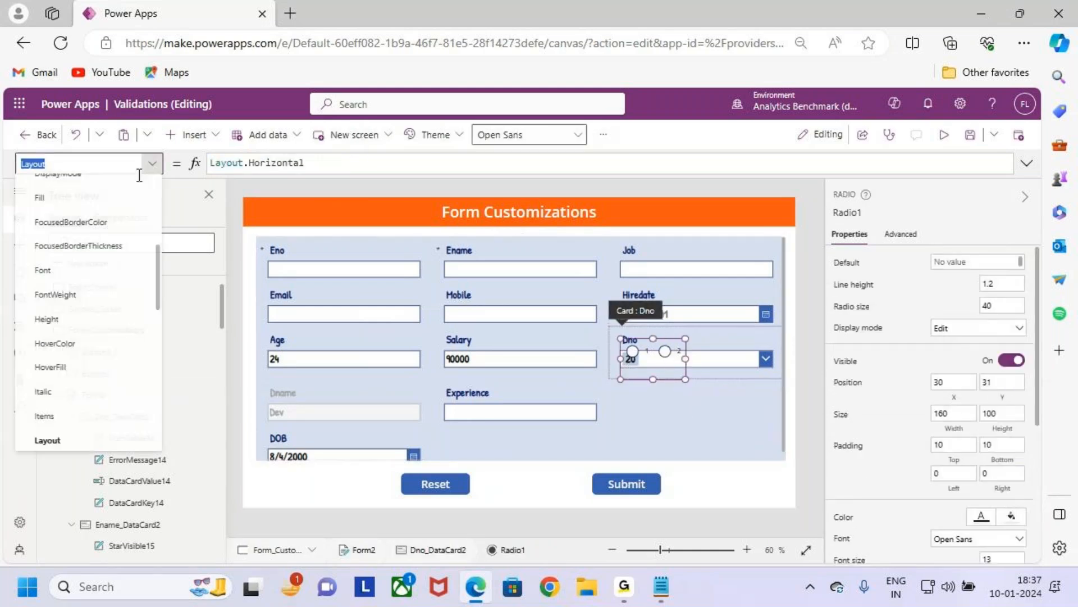
{"action": "left_click", "coordinate": [84, 416]}
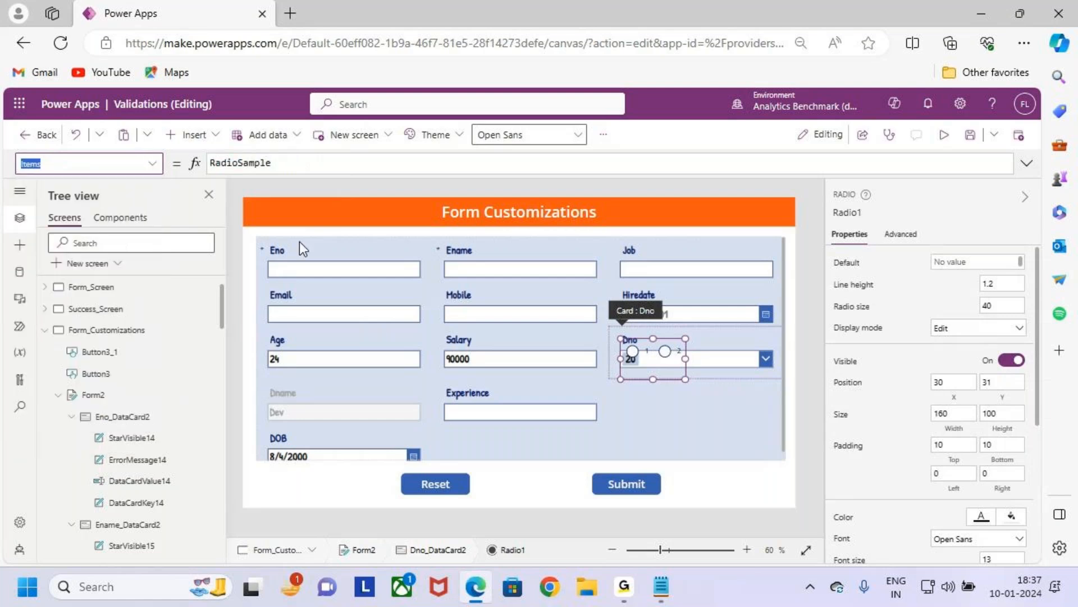
{"action": "double_click", "coordinate": [288, 163]}
{"action": "left_click", "coordinate": [303, 163]}
{"action": "key", "text": "BackSpace"}
{"action": "key", "text": "BackSpace"}
{"action": "key", "text": "BackSpace"}
{"action": "key", "text": "BackSpace"}
{"action": "key", "text": "BackSpace"}
{"action": "key", "text": "BackSpace"}
{"action": "key", "text": "BackSpace"}
{"action": "key", "text": "BackSpace"}
{"action": "key", "text": "BackSpace"}
{"action": "key", "text": "BackSpace"}
{"action": "key", "text": "BackSpace"}
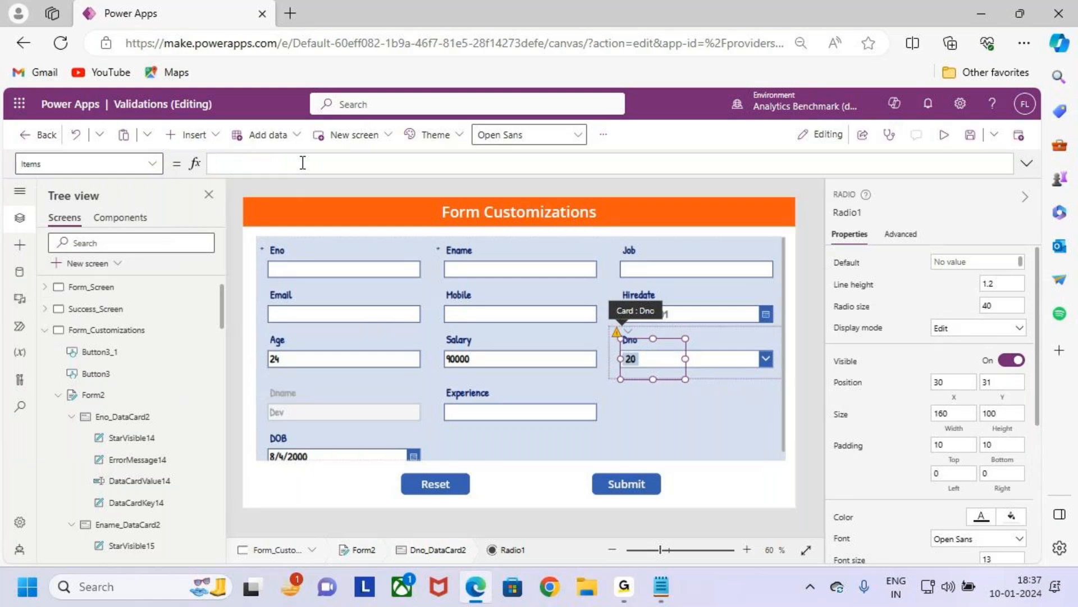
{"action": "key", "text": "ctrl+v"}
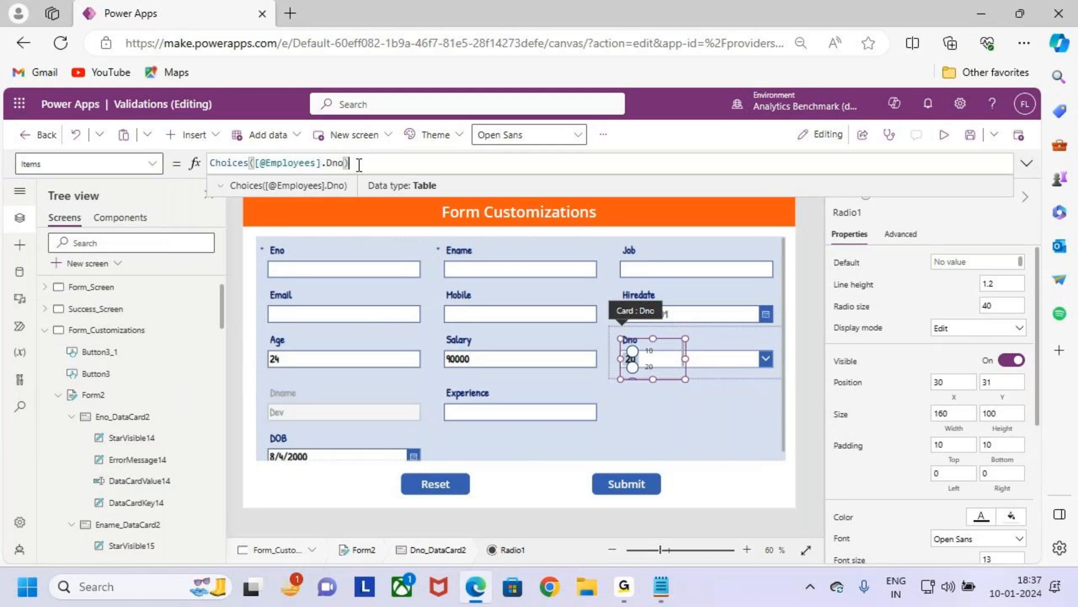
Set the radio control's Default property to ThisItem.Dno.Value.
{"action": "left_click", "coordinate": [663, 356]}
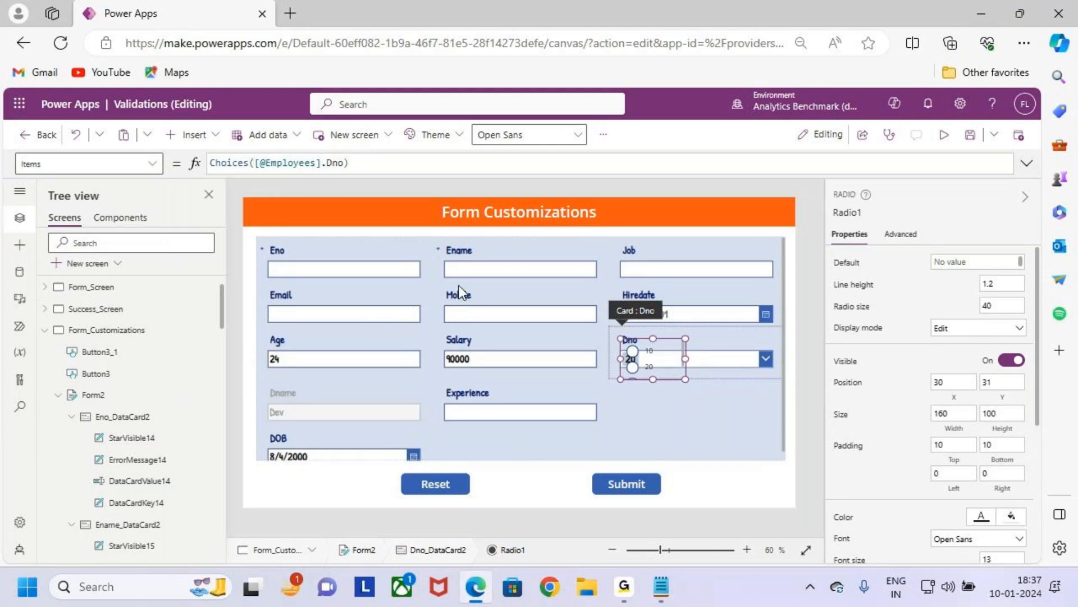
{"action": "left_click", "coordinate": [155, 164]}
{"action": "scroll", "coordinate": [87, 311], "scroll_direction": "up", "scroll_amount": 5}
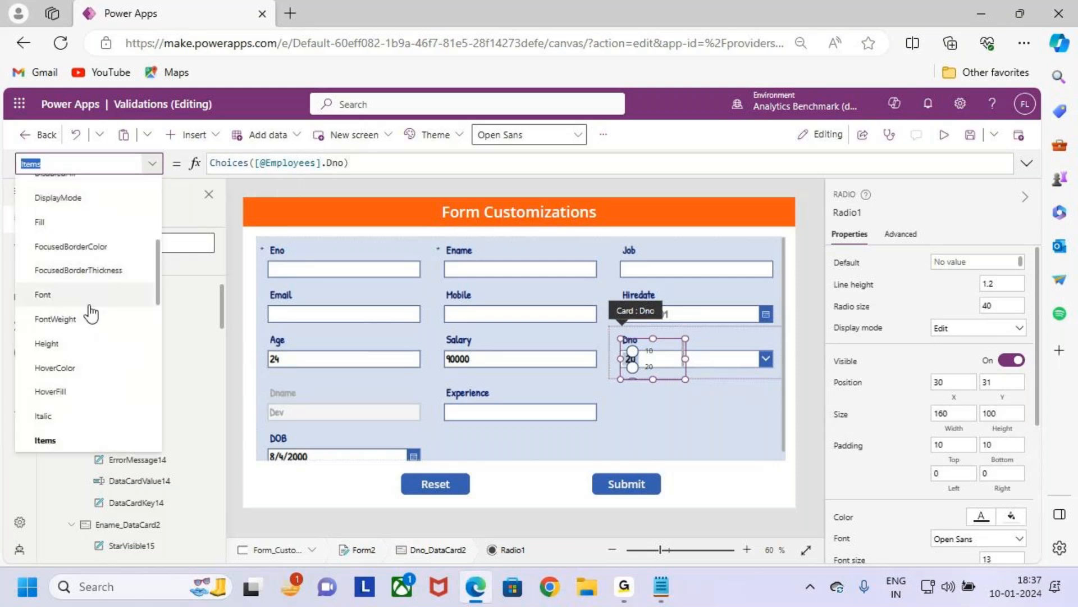
{"action": "scroll", "coordinate": [100, 332], "scroll_direction": "down", "scroll_amount": 1}
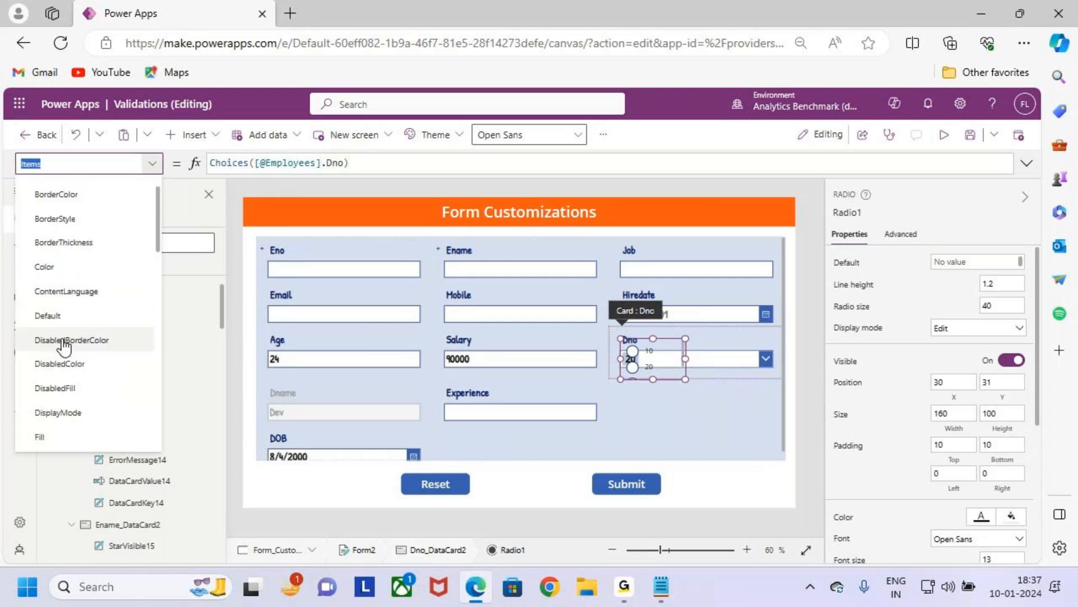
{"action": "left_click", "coordinate": [62, 320]}
{"action": "left_click", "coordinate": [259, 162]}
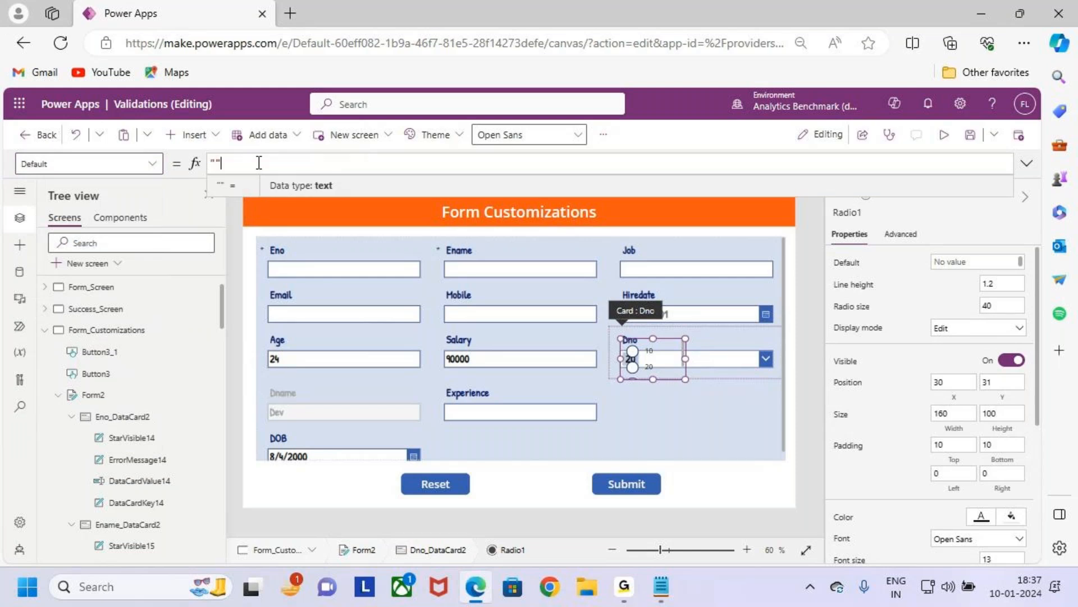
{"action": "key", "text": "BackSpace"}
{"action": "key", "text": "BackSpace"}
{"action": "type", "text": "this"}
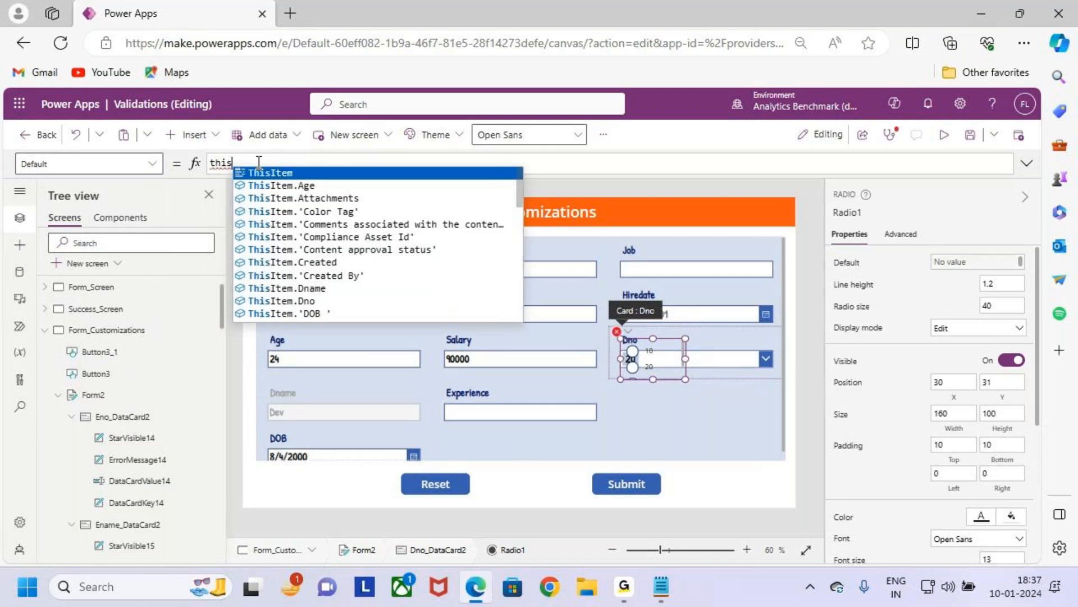
{"action": "key", "text": "Tab"}
{"action": "type", "text": ".dn"}
{"action": "key", "text": "Down"}
{"action": "key", "text": "Tab"}
{"action": "type", "text": "."}
{"action": "key", "text": "Tab"}
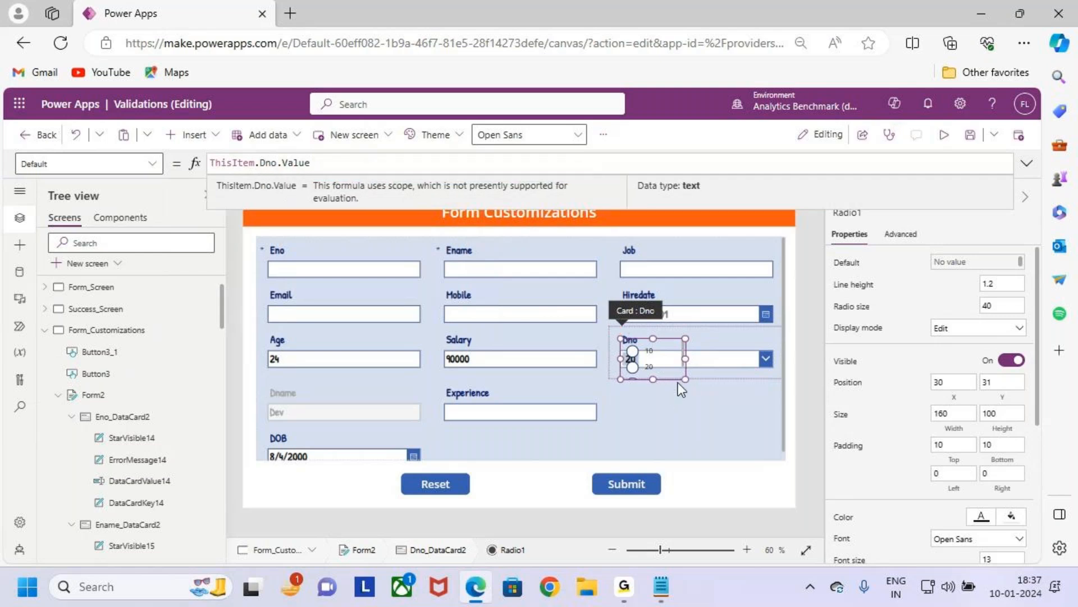
Widen the radio control to about 186 and delete the Dno drop-down from the card.
{"action": "left_click_drag", "start_coordinate": [685, 360], "coordinate": [696, 360]}
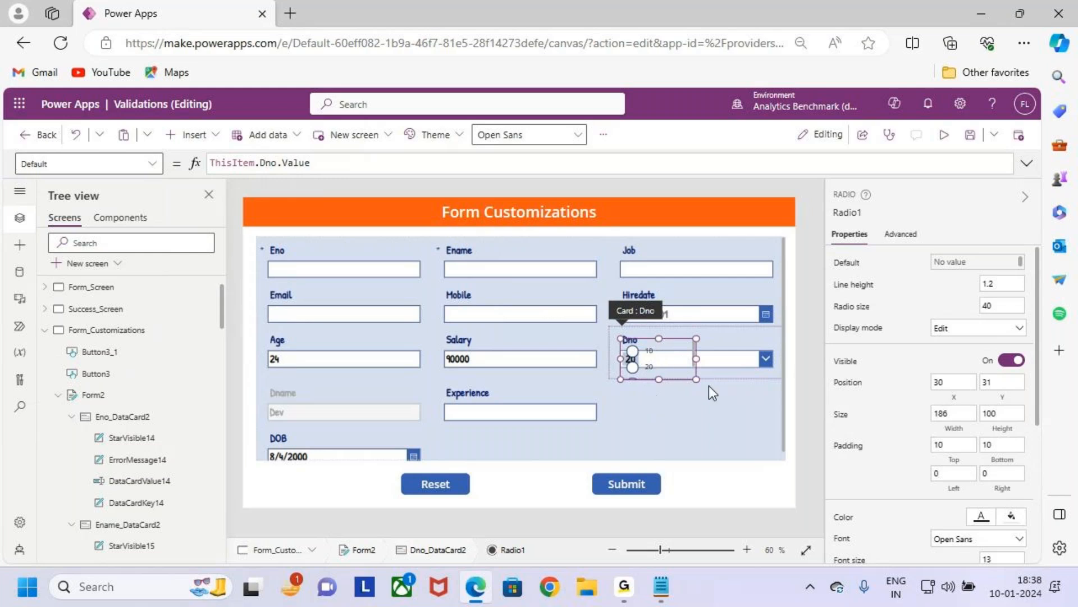
{"action": "left_click", "coordinate": [742, 362]}
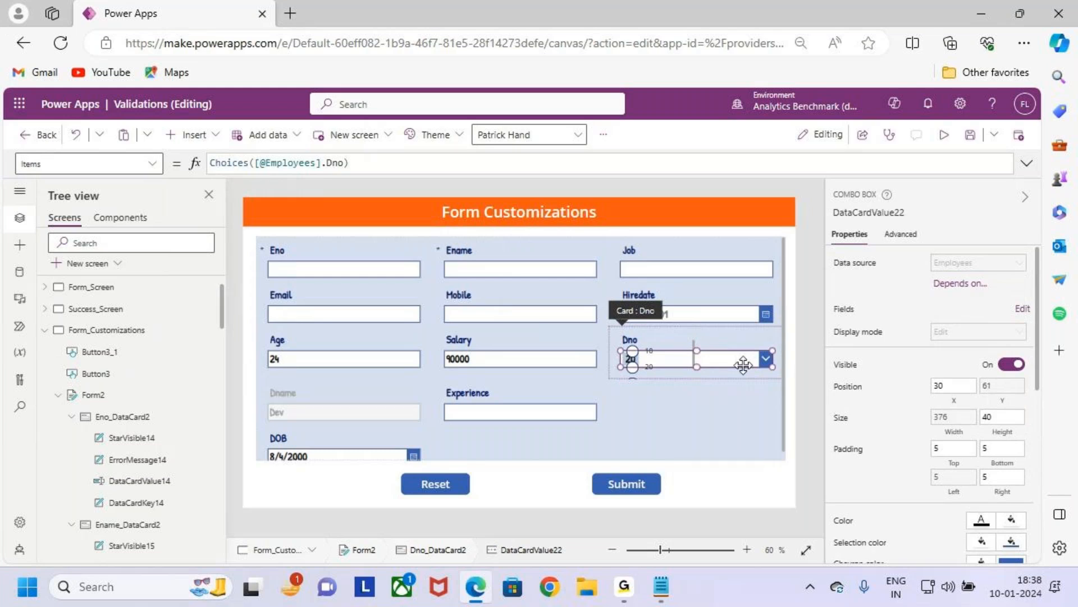
{"action": "key", "text": "Delete"}
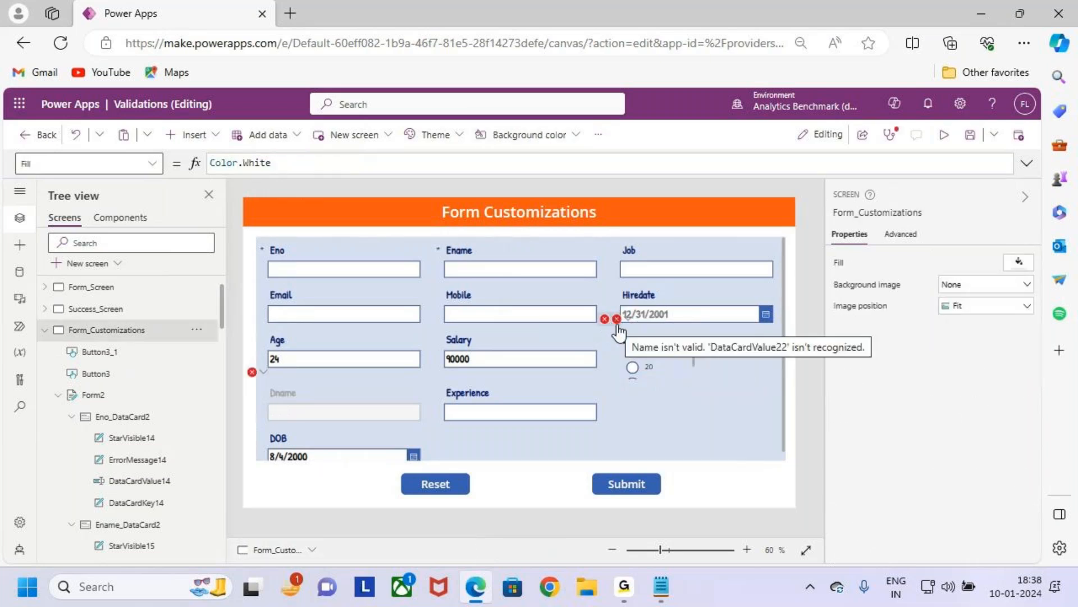
Select the radio control in the Dno card and copy its name, Radio1.
{"action": "mouse_move", "coordinate": [621, 335]}
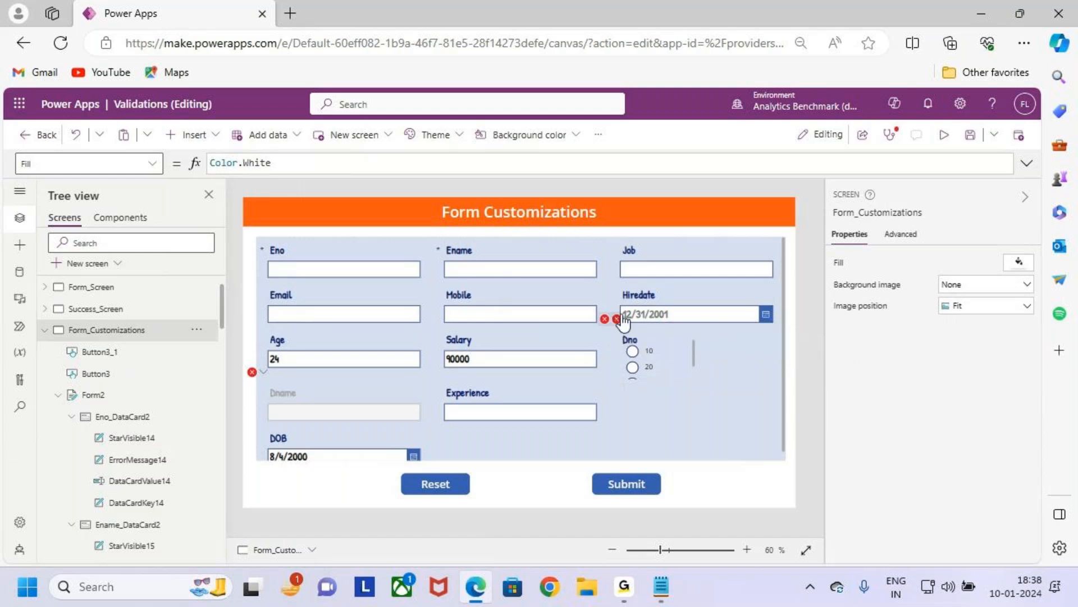
{"action": "left_click", "coordinate": [644, 356]}
{"action": "left_click", "coordinate": [645, 356]}
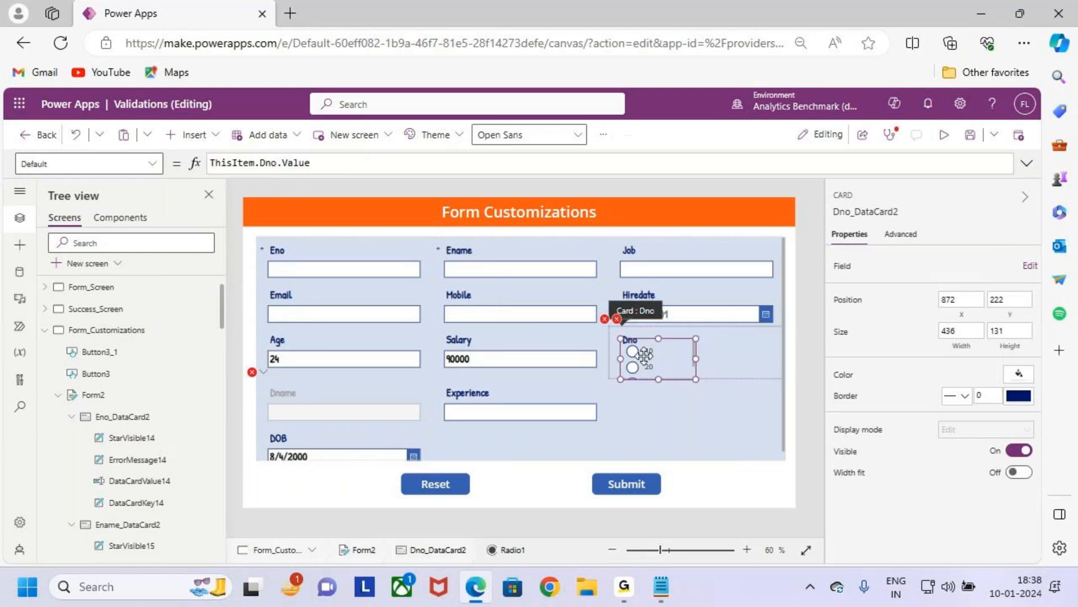
{"action": "left_click", "coordinate": [848, 212]}
{"action": "key", "text": "ctrl+c"}
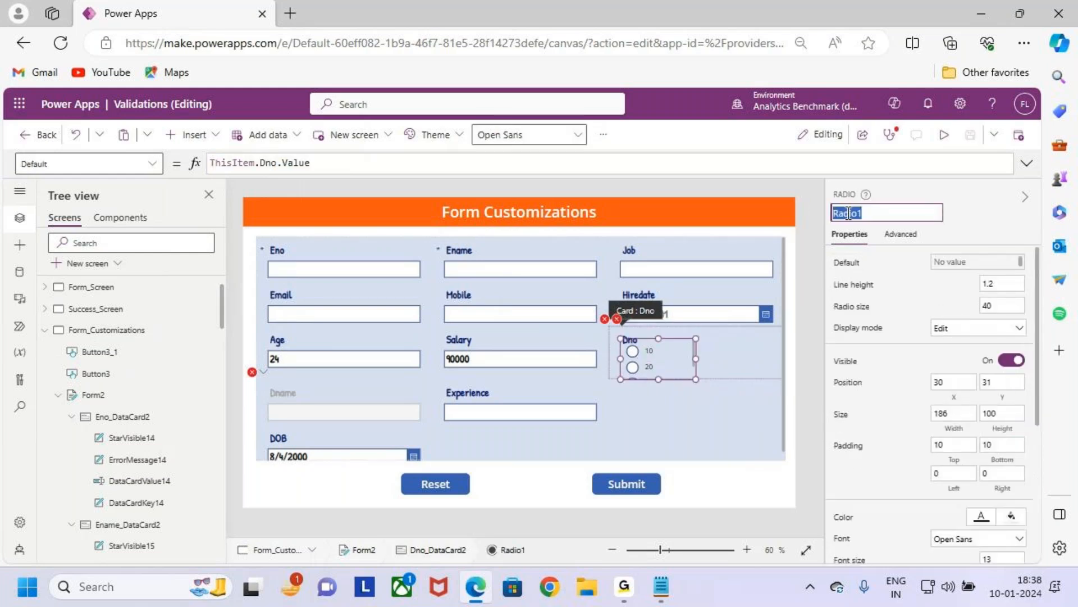
Open the Dno card's error message formula and change its Y property to Radio1.Y + Radio1.Height.
{"action": "left_click", "coordinate": [618, 320]}
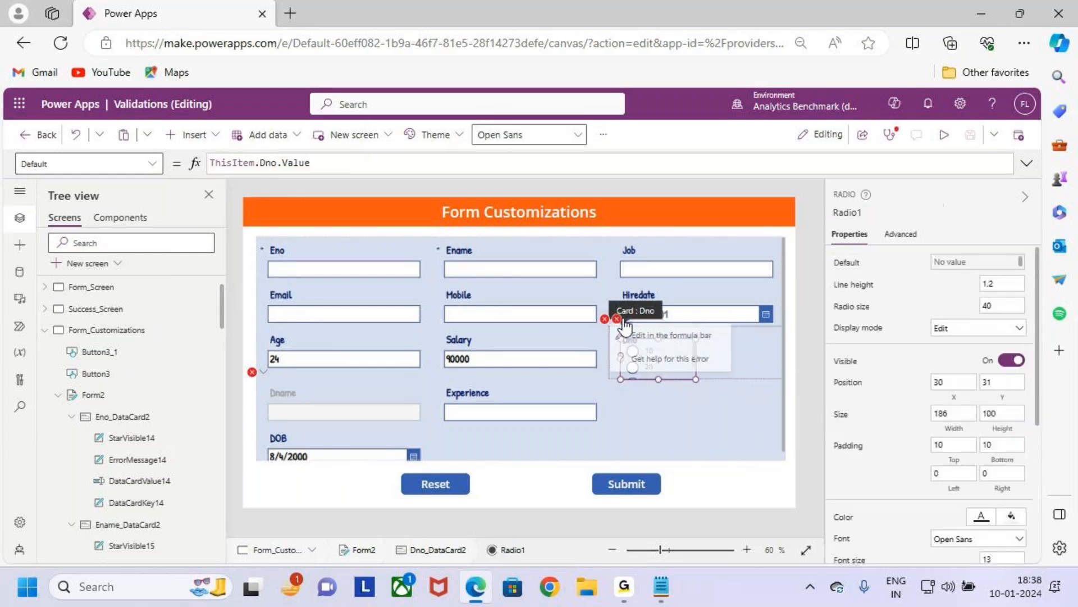
{"action": "left_click", "coordinate": [640, 336]}
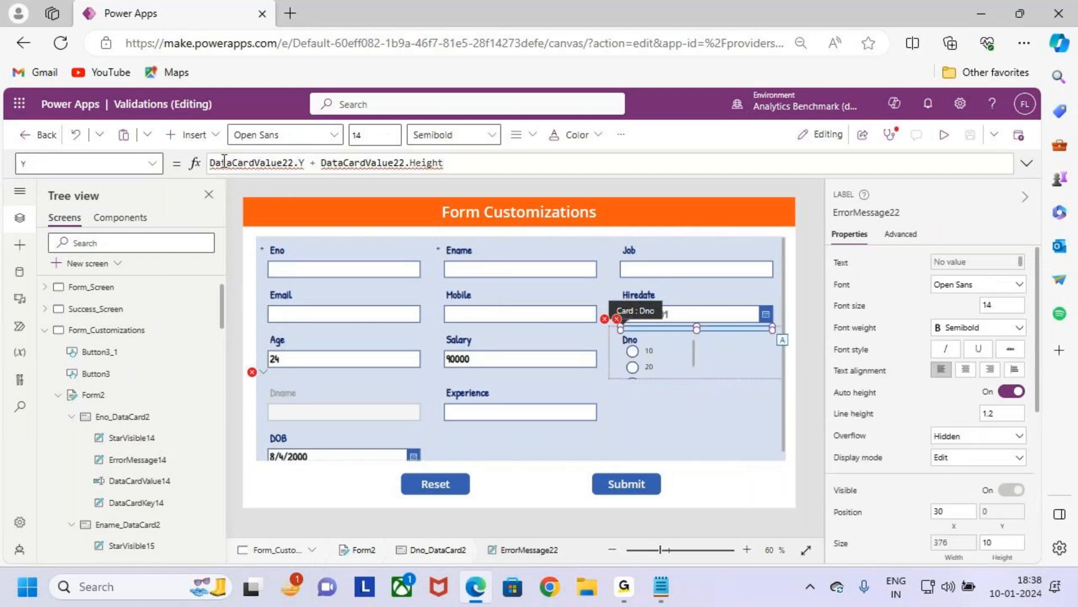
{"action": "double_click", "coordinate": [259, 162]}
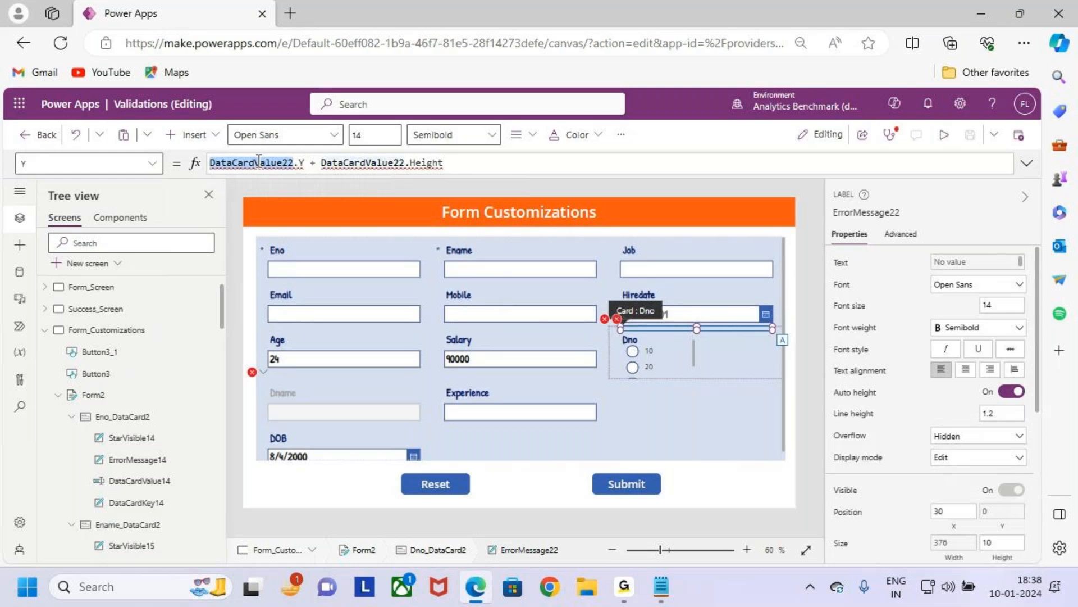
{"action": "type", "text": "Radio1"}
{"action": "double_click", "coordinate": [333, 163]}
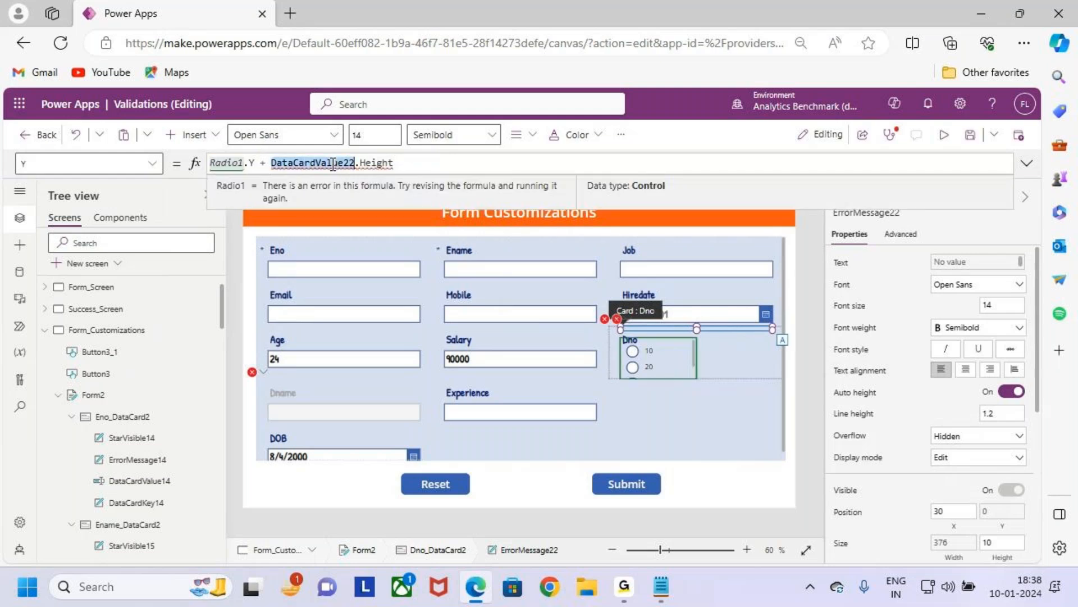
{"action": "type", "text": "Radio1"}
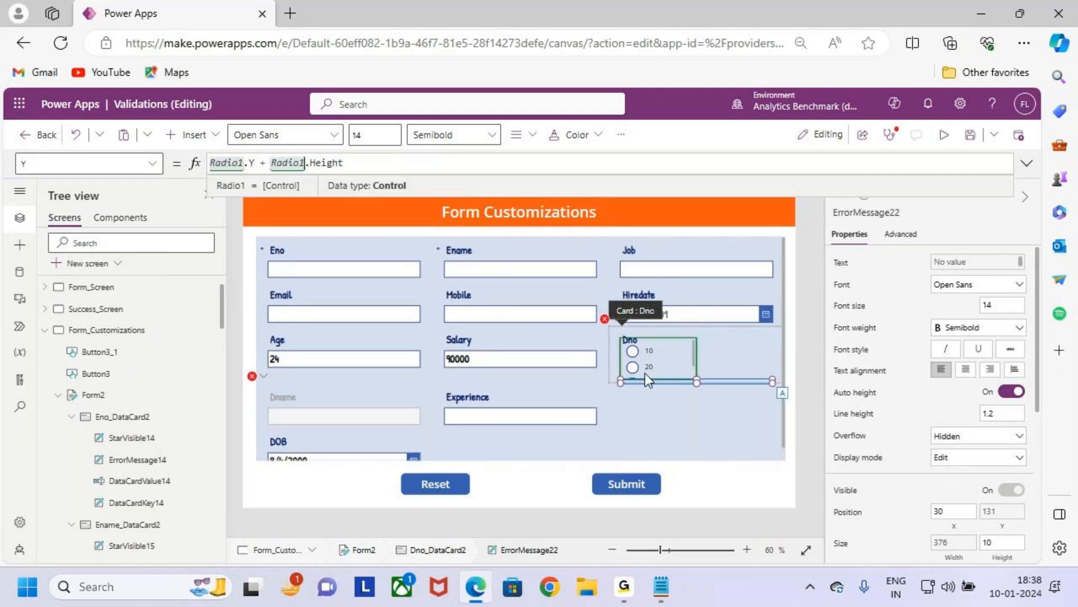
Open the Dno card's erroneous Update formula and change it to Radio1.Selected.
{"action": "left_click", "coordinate": [606, 320]}
{"action": "left_click", "coordinate": [629, 340]}
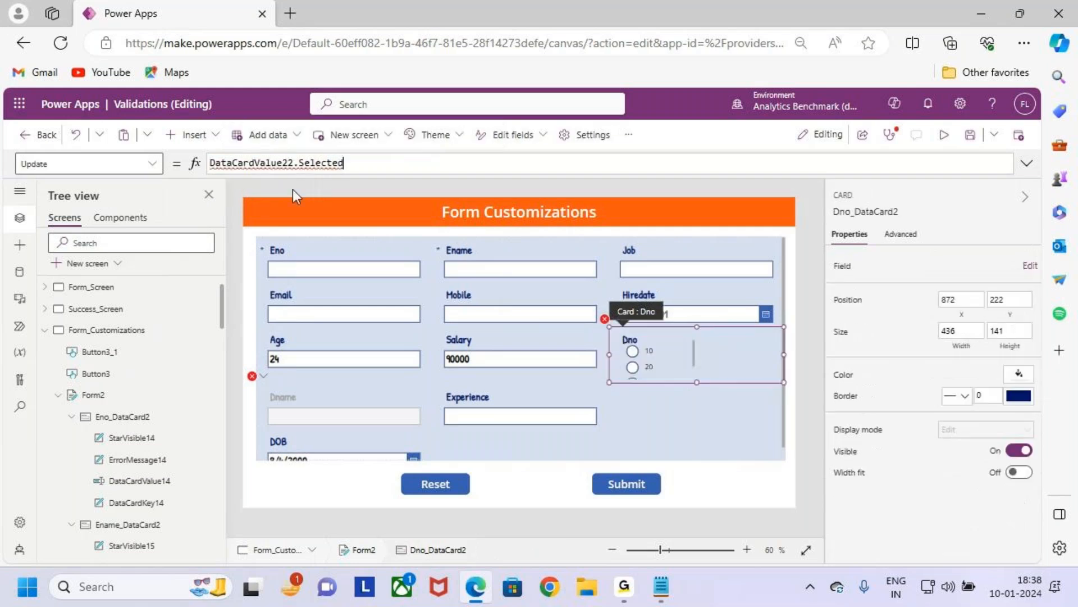
{"action": "left_click_drag", "start_coordinate": [293, 163], "coordinate": [177, 153]}
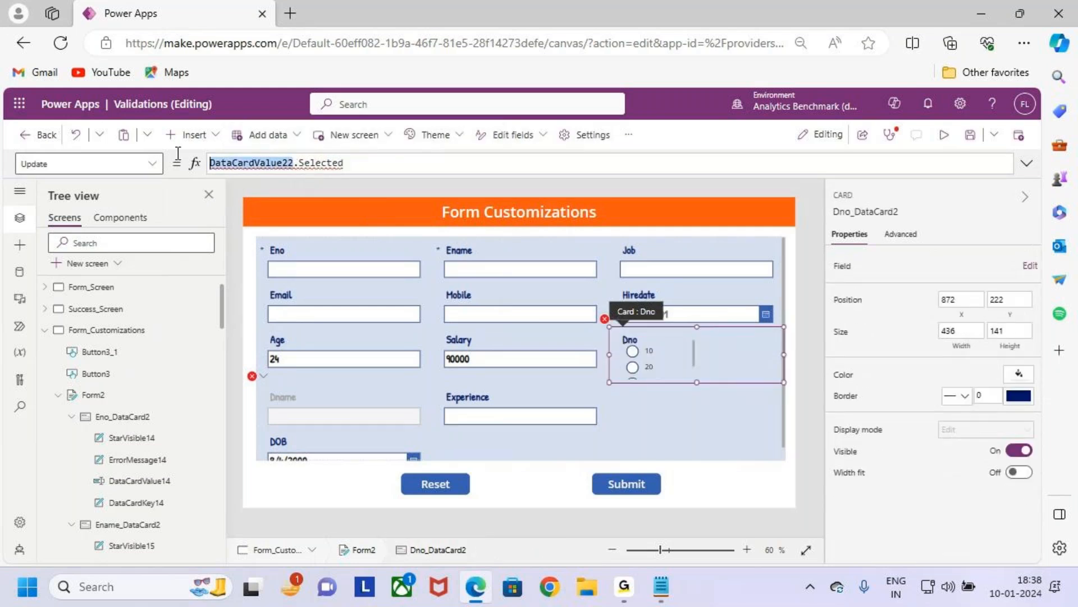
{"action": "left_click", "coordinate": [368, 164]}
{"action": "double_click", "coordinate": [252, 163]}
{"action": "key", "text": "ctrl+v"}
{"action": "left_click", "coordinate": [319, 165]}
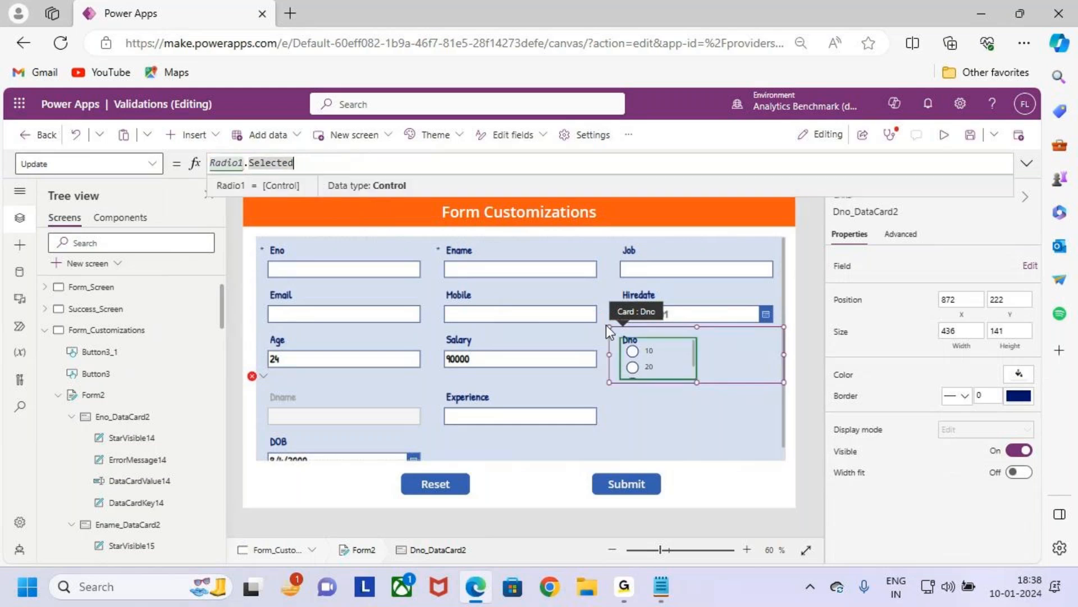
Resize the radio control to about 376 wide and 51 high, placing it below the Dno label.
{"action": "left_click", "coordinate": [686, 362]}
{"action": "left_click_drag", "start_coordinate": [698, 358], "coordinate": [772, 352]}
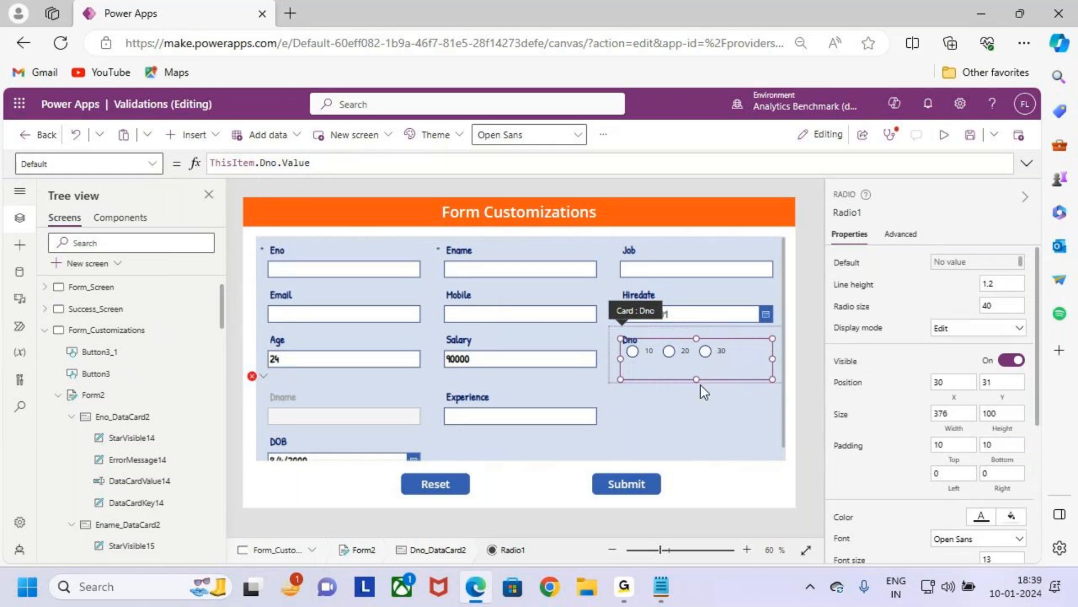
{"action": "left_click_drag", "start_coordinate": [699, 380], "coordinate": [697, 348]}
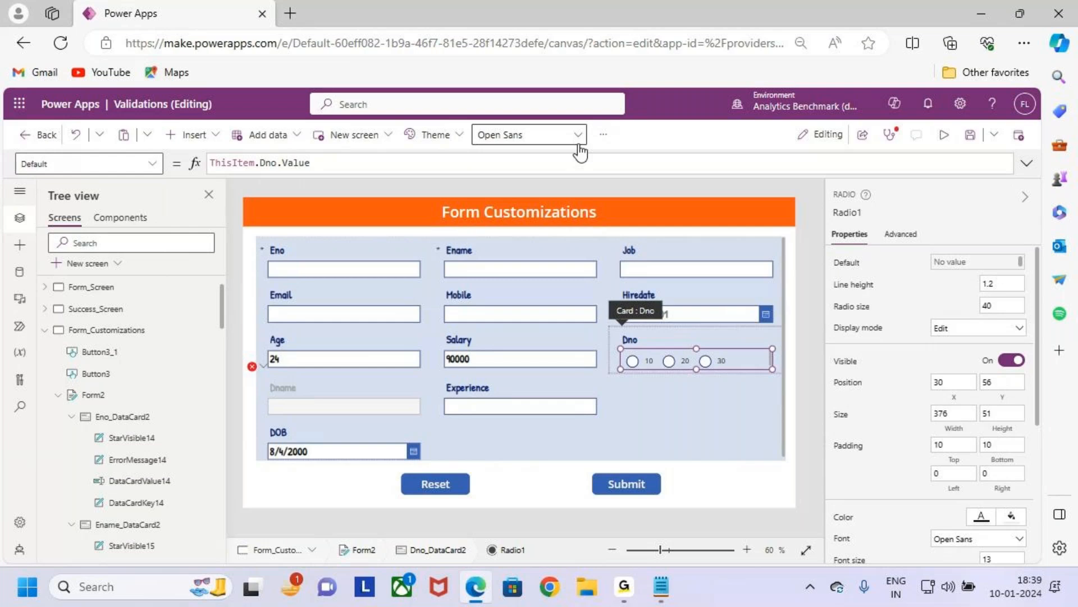
Set the radio control's font size to 16 and its font weight to Semibold.
{"action": "left_click", "coordinate": [599, 137]}
{"action": "type", "text": "16"}
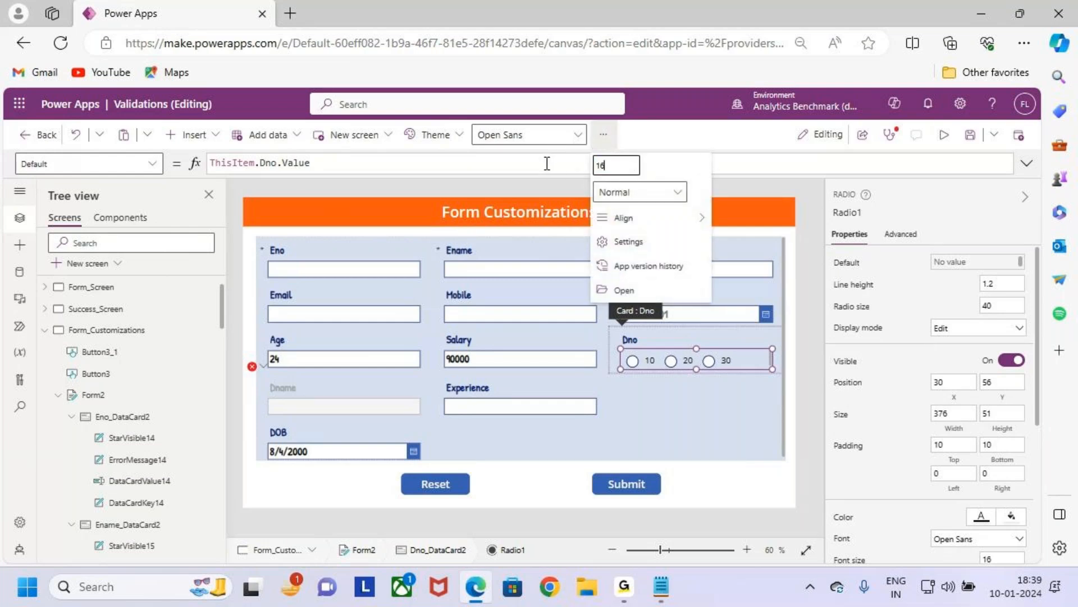
{"action": "left_click", "coordinate": [638, 194]}
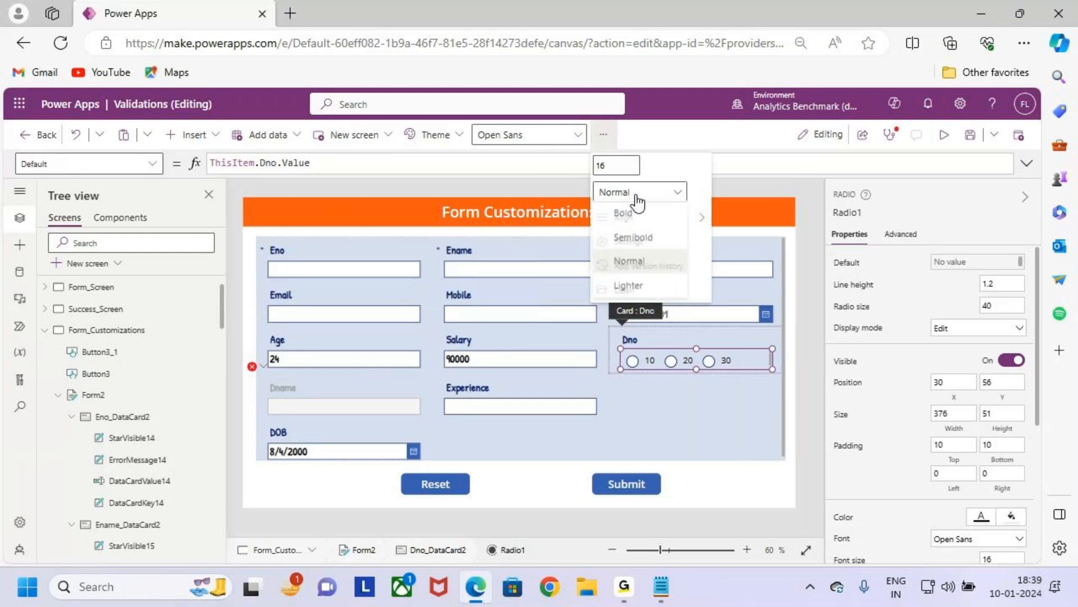
{"action": "left_click", "coordinate": [644, 239]}
{"action": "left_click", "coordinate": [672, 434]}
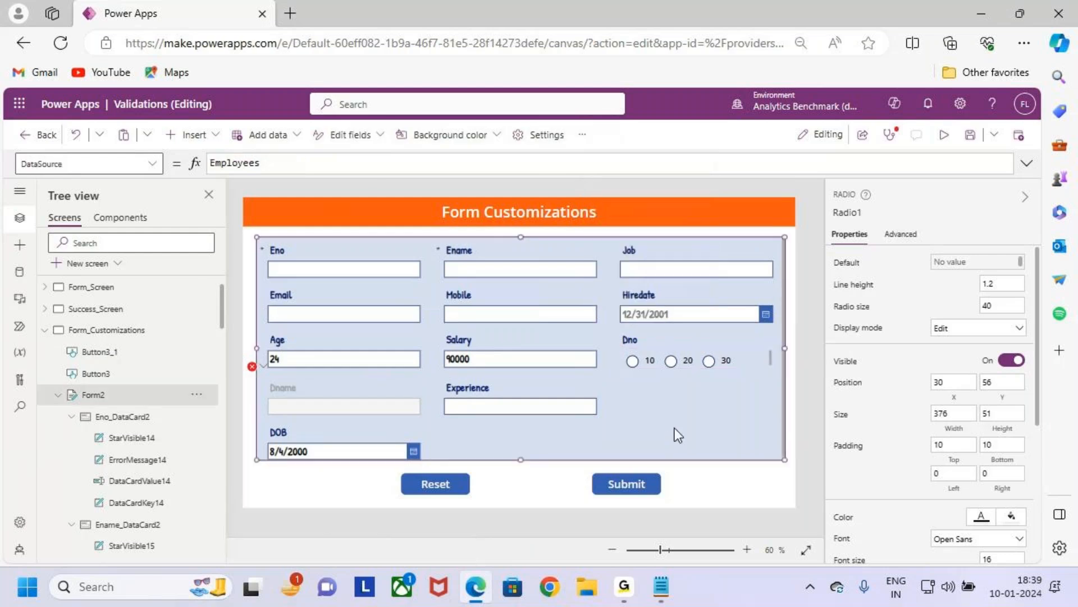
Extend the radio control's top edge slightly upward toward the Dno label and save the app.
{"action": "left_click", "coordinate": [736, 359]}
{"action": "left_click", "coordinate": [736, 358]}
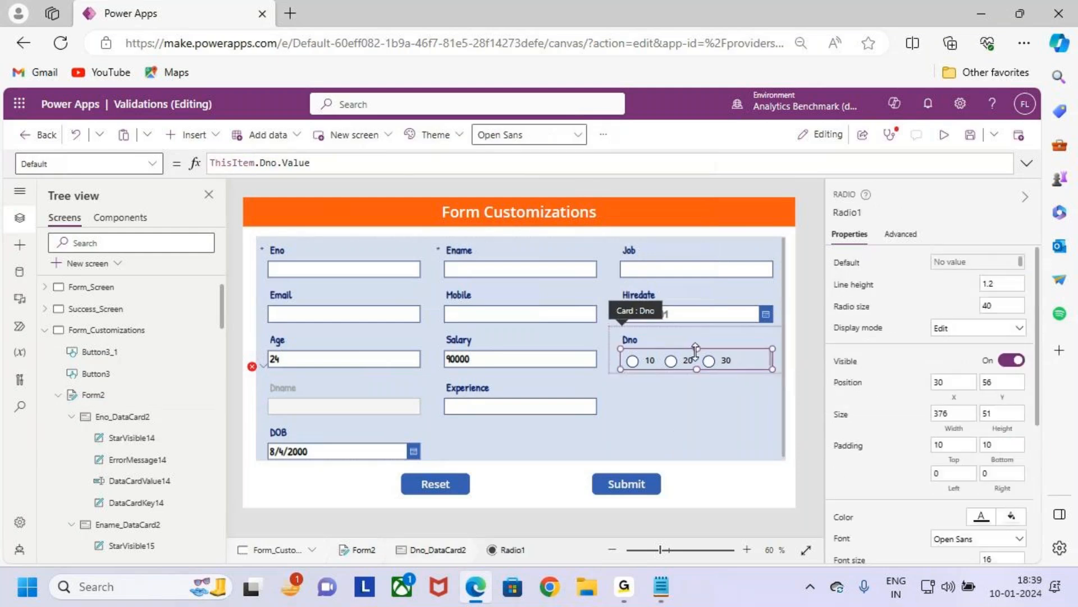
{"action": "left_click_drag", "start_coordinate": [695, 353], "coordinate": [697, 347]}
{"action": "left_click", "coordinate": [698, 406]}
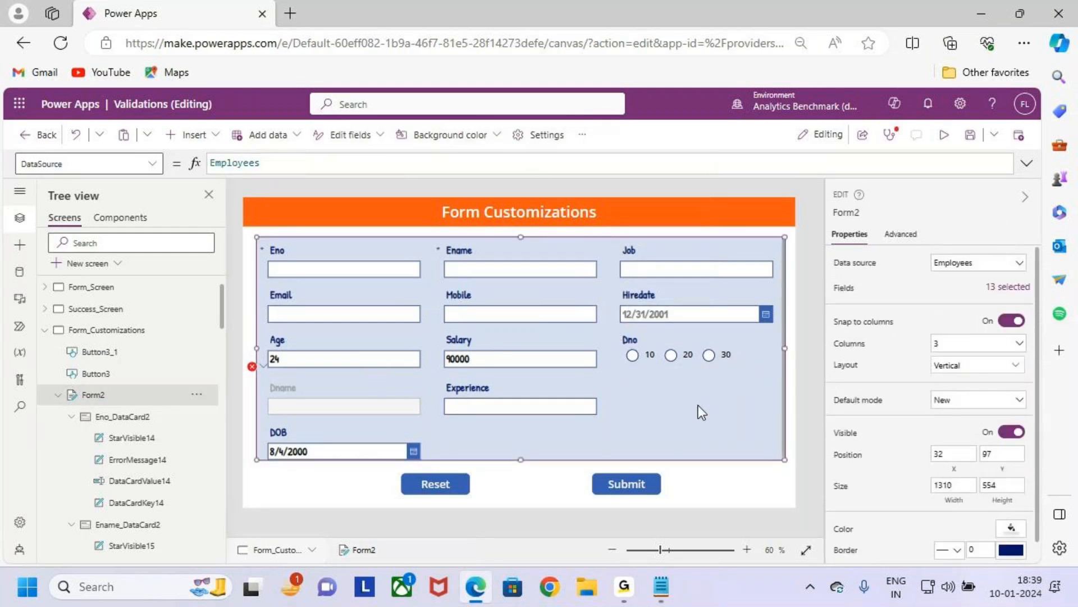
{"action": "left_click", "coordinate": [971, 136]}
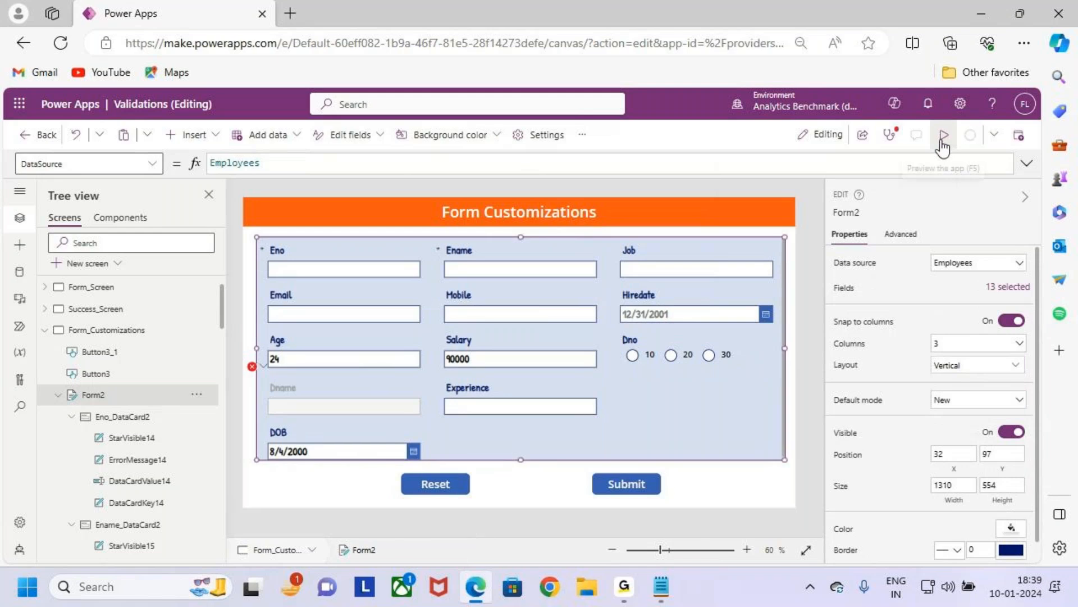
Preview the app and check the Dno-to-Dname mapping for 10 in the Form Customizations notes in Notepad.
{"action": "left_click", "coordinate": [946, 146]}
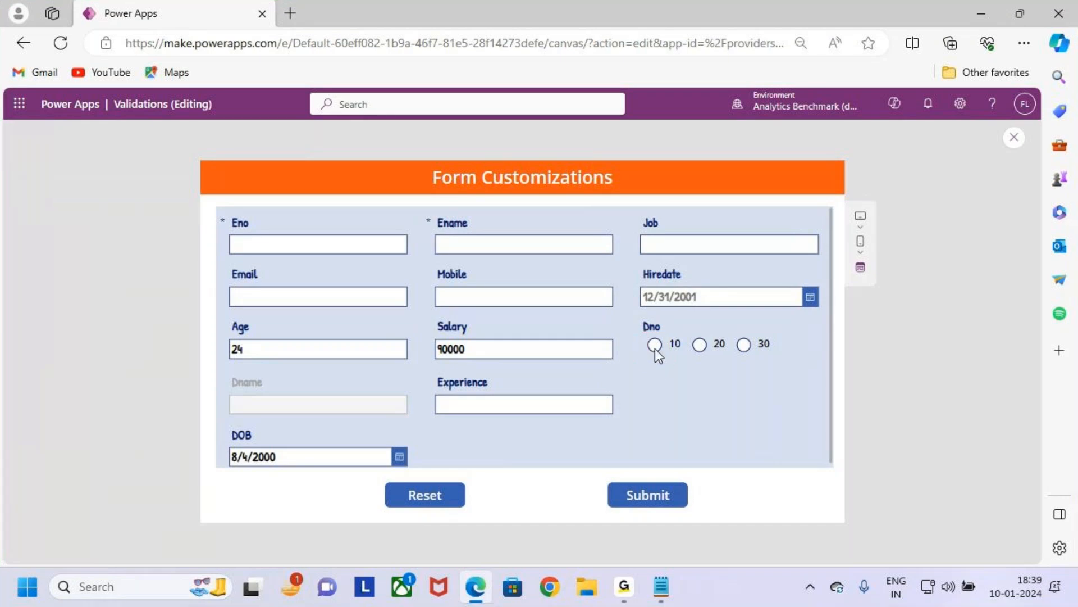
{"action": "key", "text": "ctrl+2"}
{"action": "left_click_drag", "start_coordinate": [214, 369], "coordinate": [419, 425]}
{"action": "key", "text": "Escape"}
{"action": "left_click", "coordinate": [661, 589]}
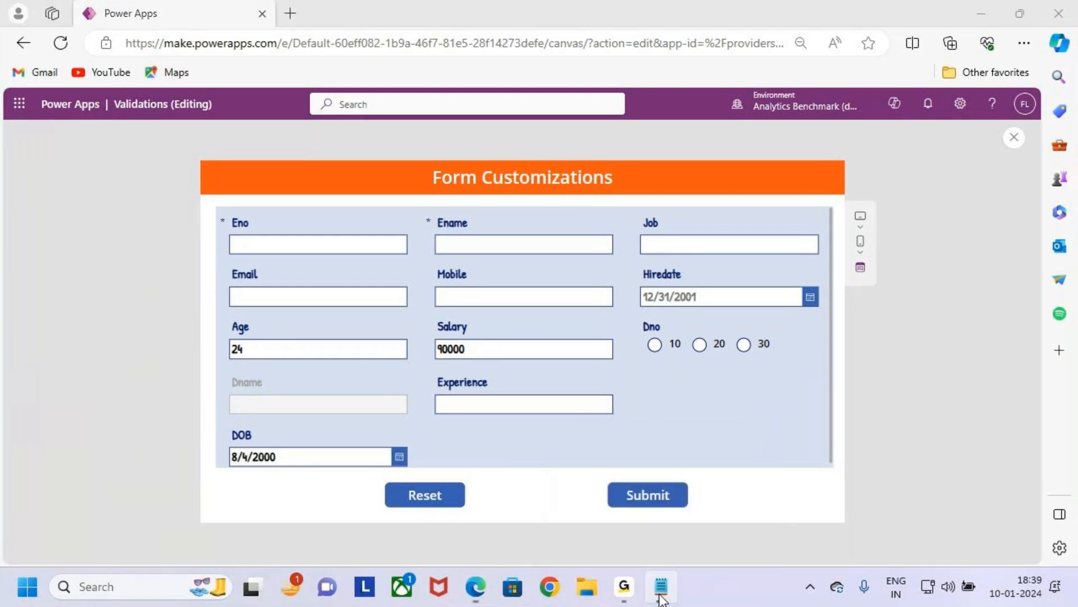
{"action": "scroll", "coordinate": [175, 346], "scroll_direction": "up", "scroll_amount": 3}
{"action": "left_click_drag", "start_coordinate": [177, 268], "coordinate": [308, 267]}
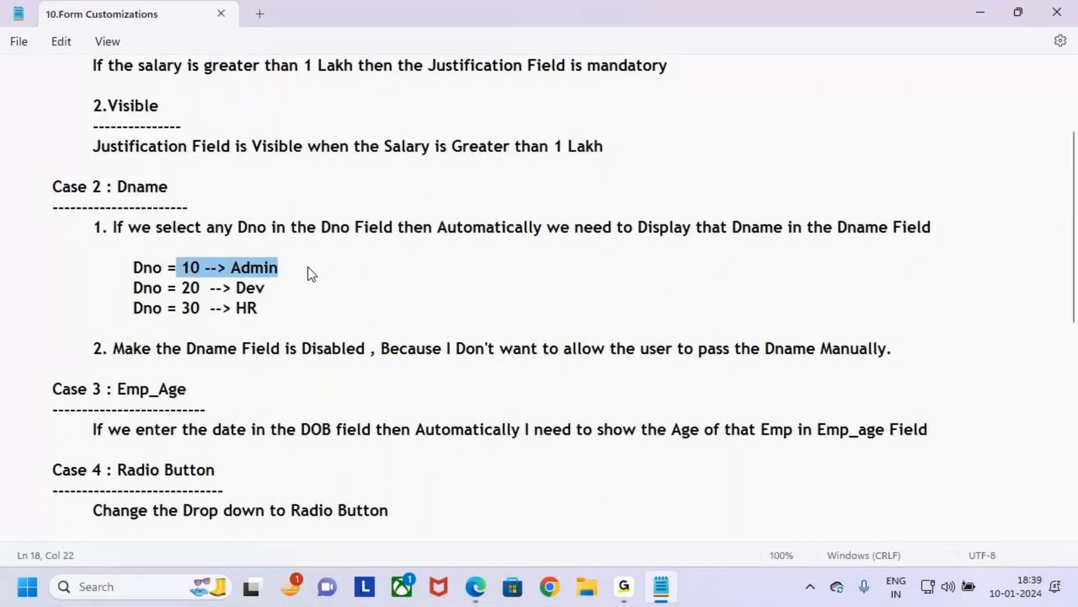
Return to the app preview, select Dno 10 to test the Dname field, and close the preview.
{"action": "key", "text": "alt+Tab"}
{"action": "left_click", "coordinate": [656, 345]}
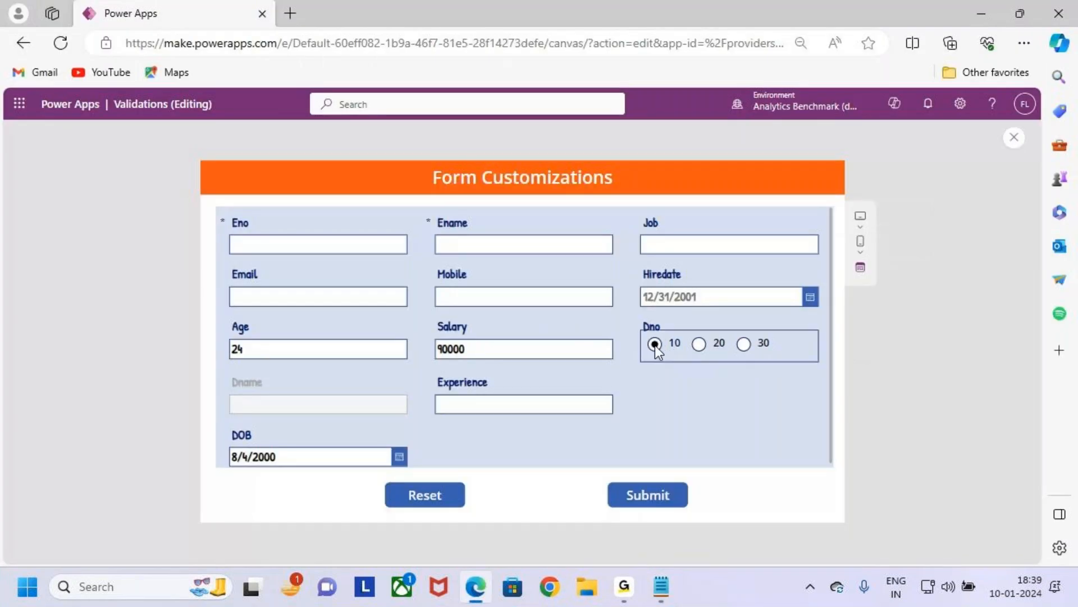
{"action": "mouse_move", "coordinate": [216, 373]}
{"action": "left_mouse_down"}
{"action": "mouse_move", "coordinate": [437, 427]}
{"action": "mouse_move", "coordinate": [416, 429]}
{"action": "left_mouse_up"}
{"action": "left_click_drag", "start_coordinate": [388, 396], "coordinate": [443, 336]}
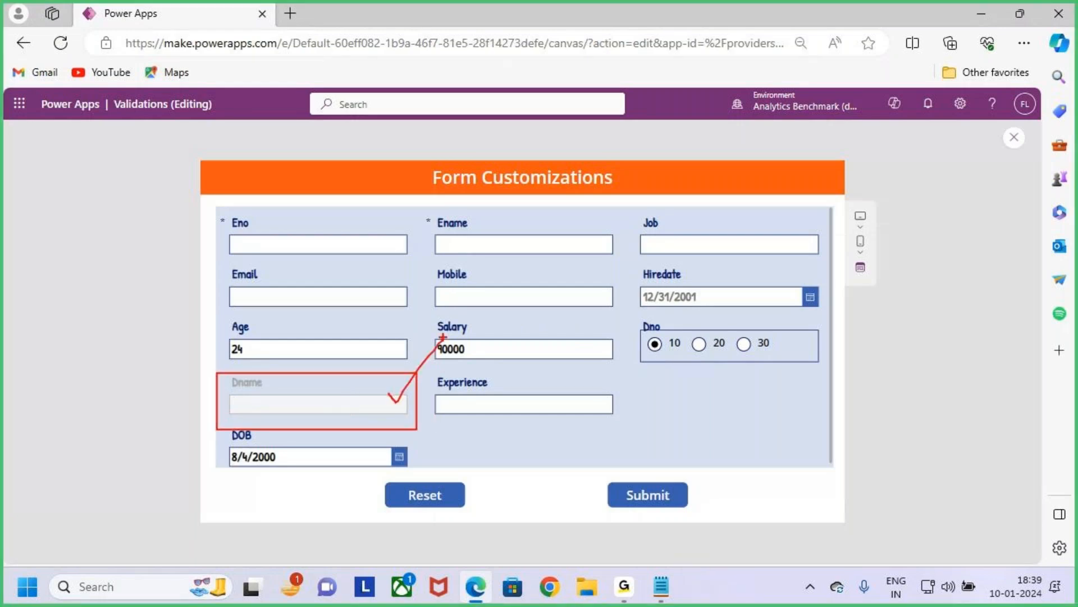
{"action": "key", "text": "Escape"}
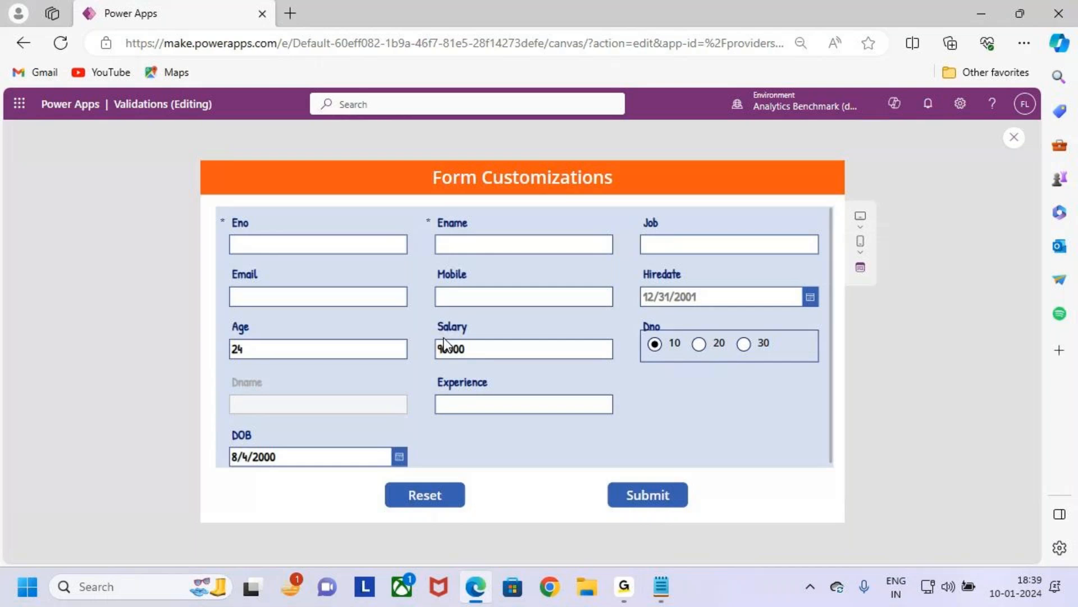
{"action": "left_click", "coordinate": [1014, 137]}
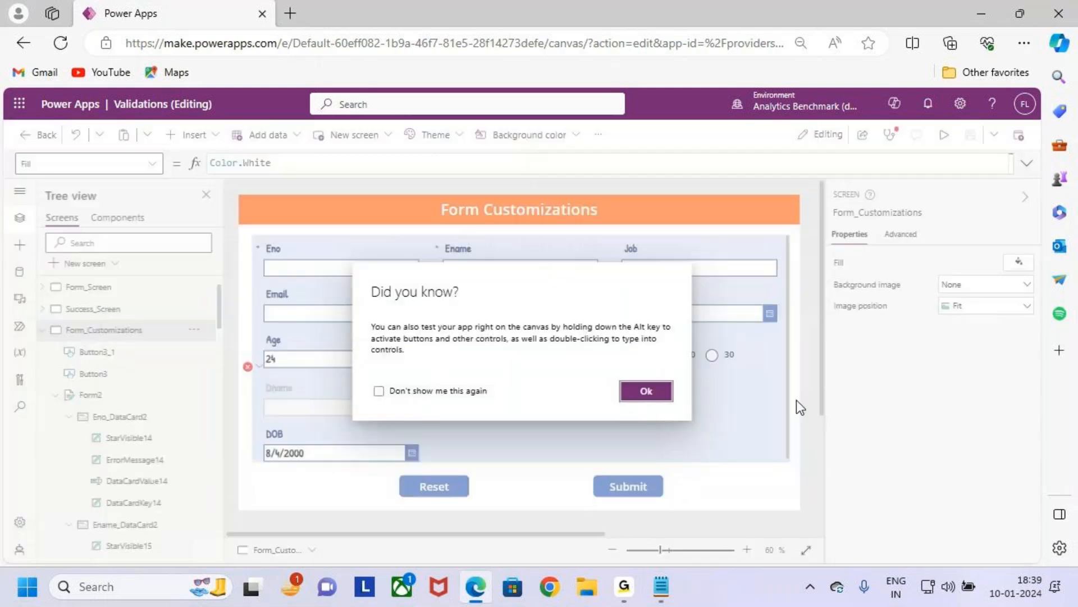
{"action": "left_click", "coordinate": [646, 390]}
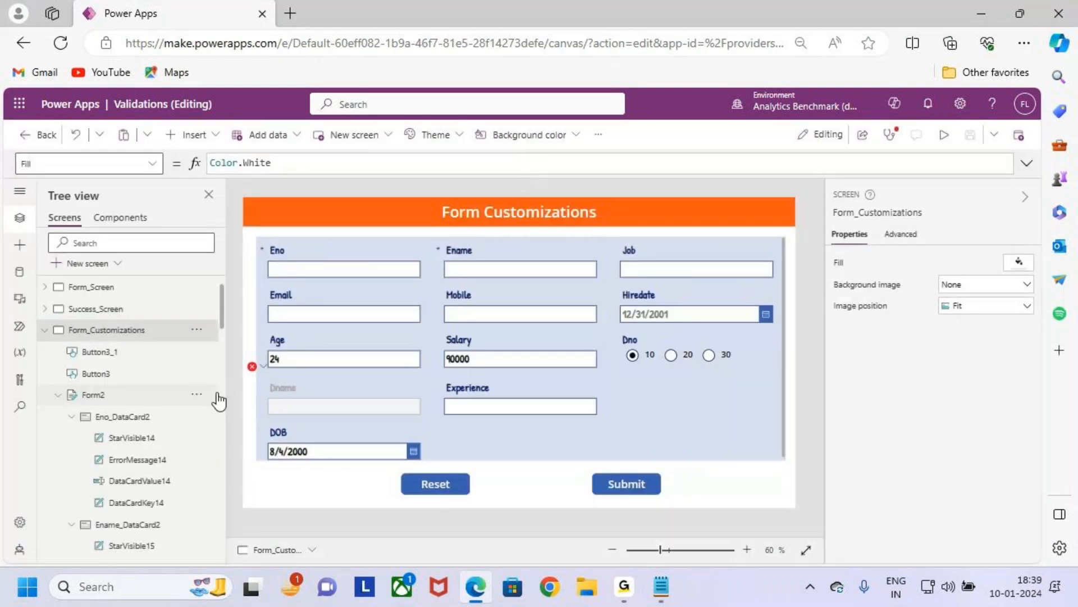
Open the Dname card's erroneous Default formula and replace DataCardValue22 with Radio1 in the conditions for 10, 20 and 30.
{"action": "left_click", "coordinate": [265, 367]}
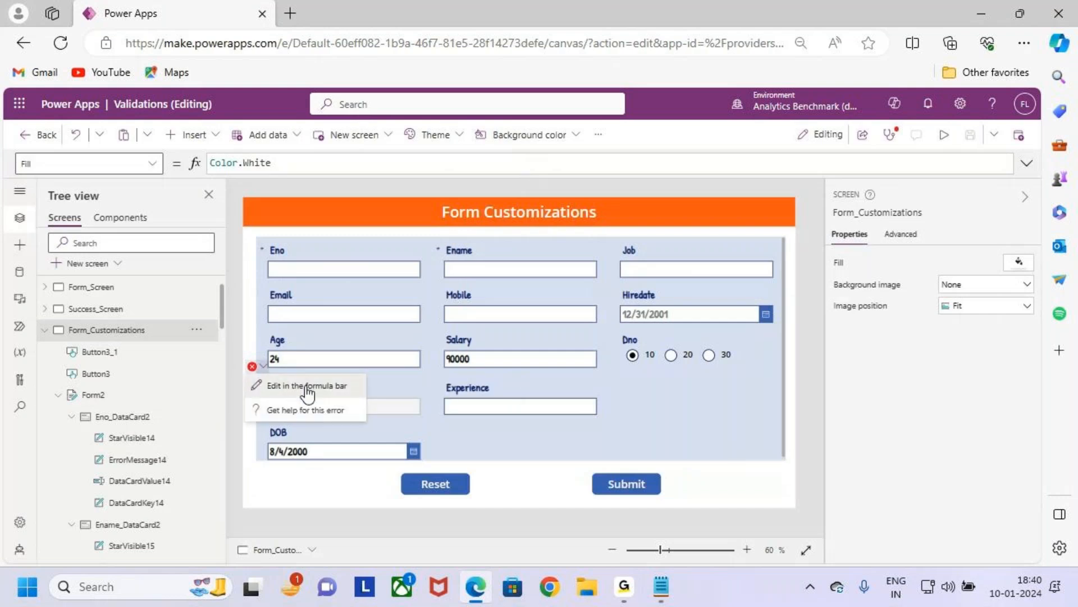
{"action": "left_click", "coordinate": [308, 385]}
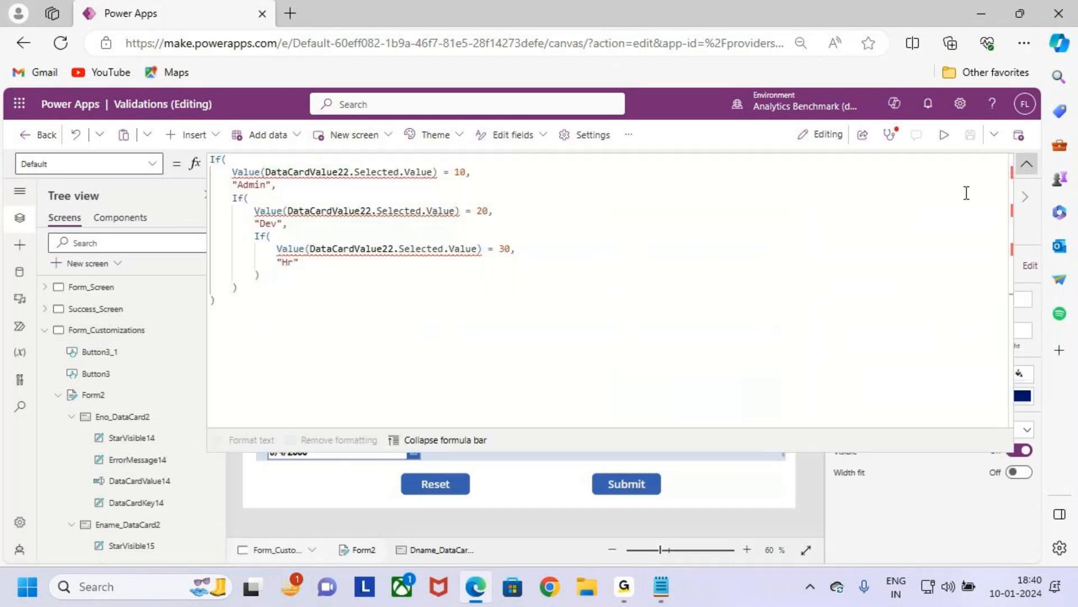
{"action": "left_click", "coordinate": [265, 199]}
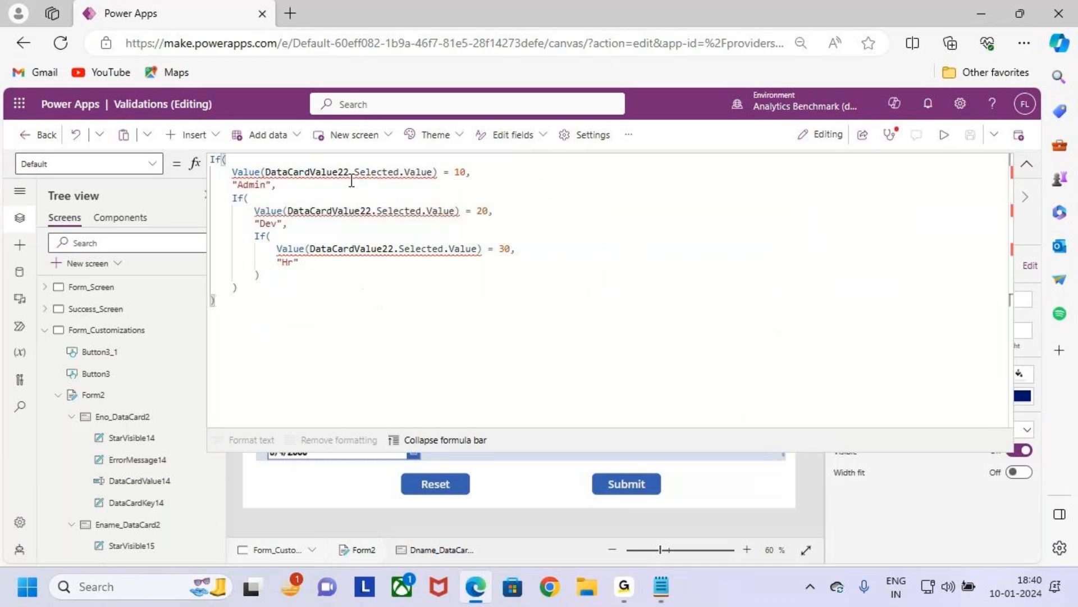
{"action": "left_click_drag", "start_coordinate": [348, 172], "coordinate": [268, 173]}
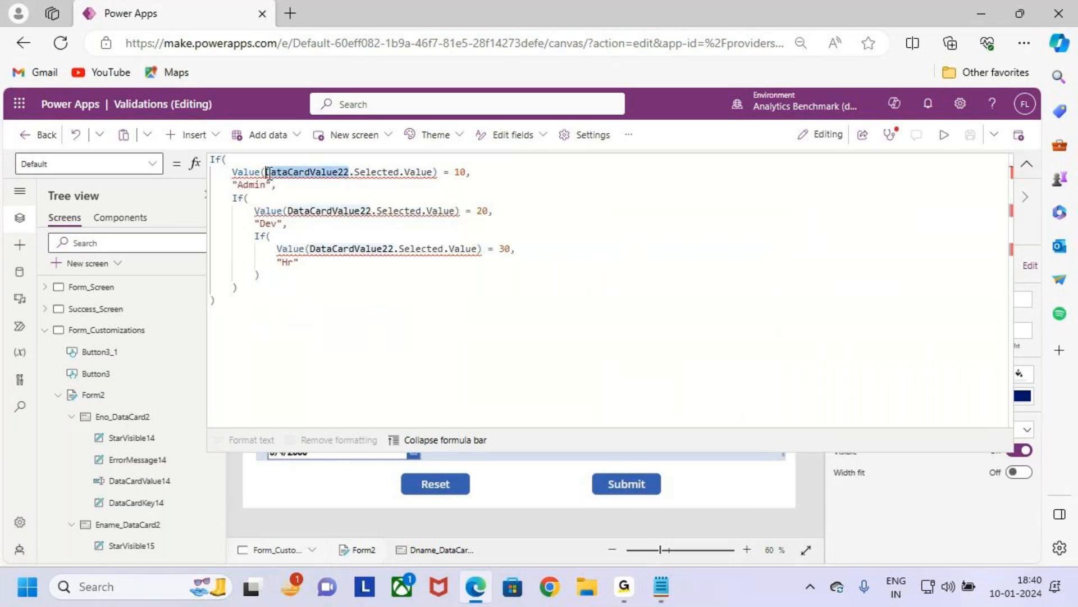
{"action": "left_click", "coordinate": [388, 198]}
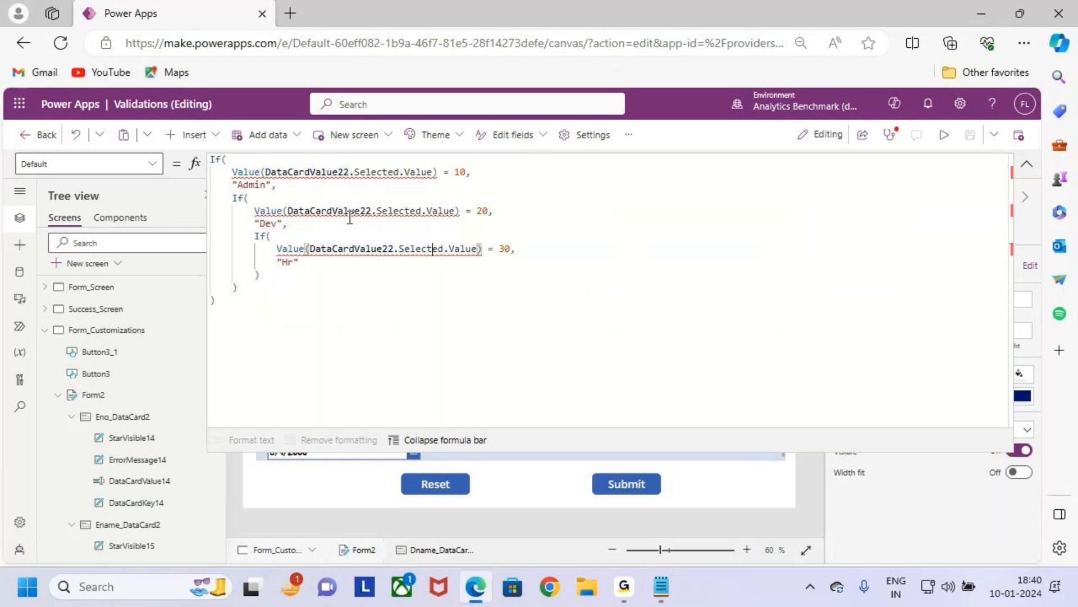
{"action": "double_click", "coordinate": [324, 179]}
{"action": "type", "text": "Radio1"}
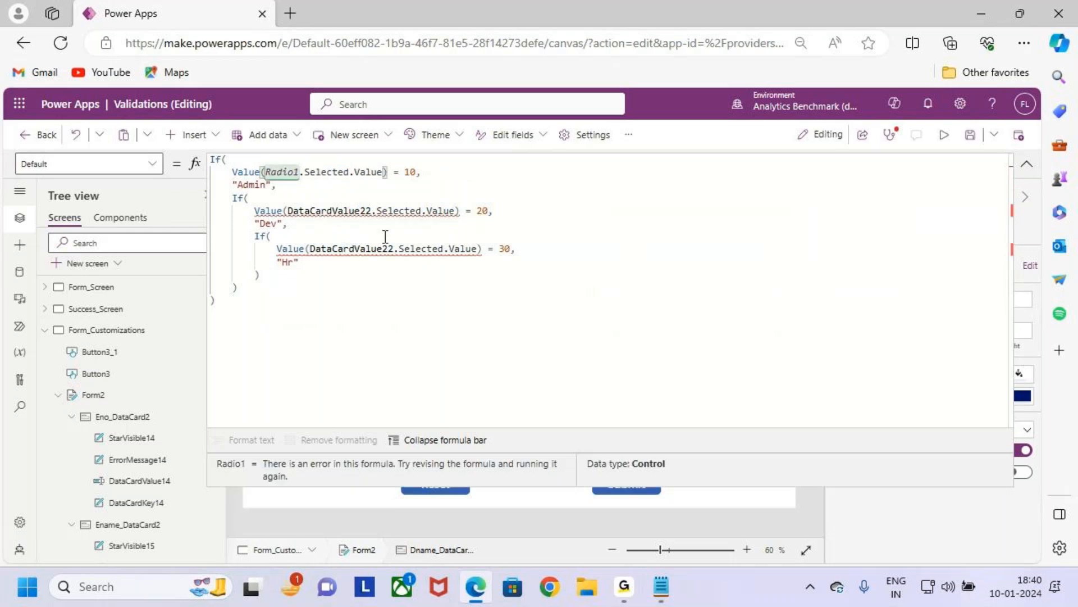
{"action": "double_click", "coordinate": [328, 212]}
{"action": "type", "text": "Radio1"}
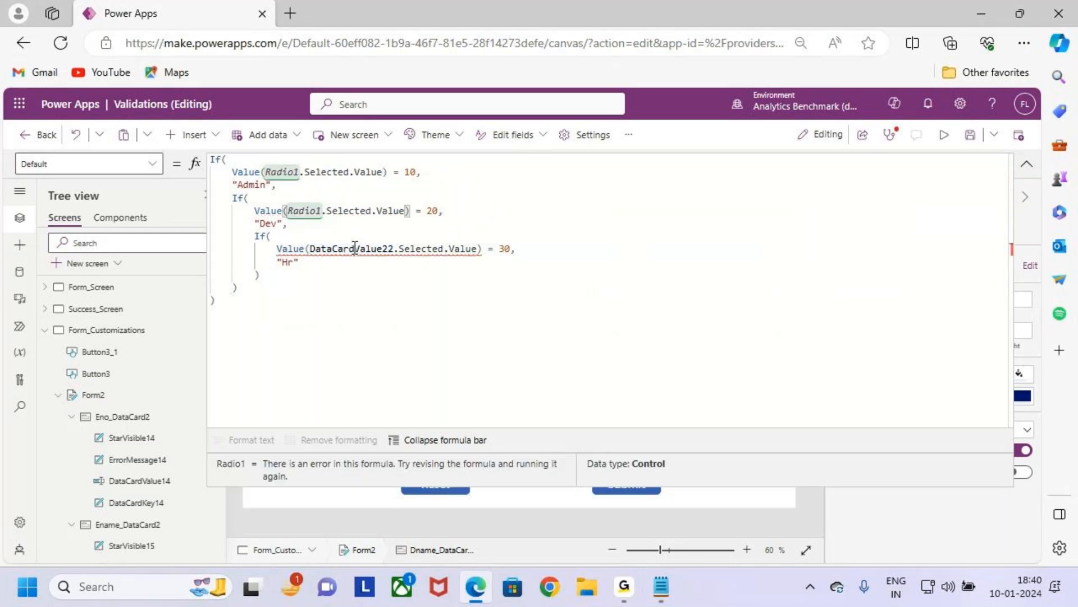
{"action": "double_click", "coordinate": [354, 249]}
{"action": "type", "text": "Radio1"}
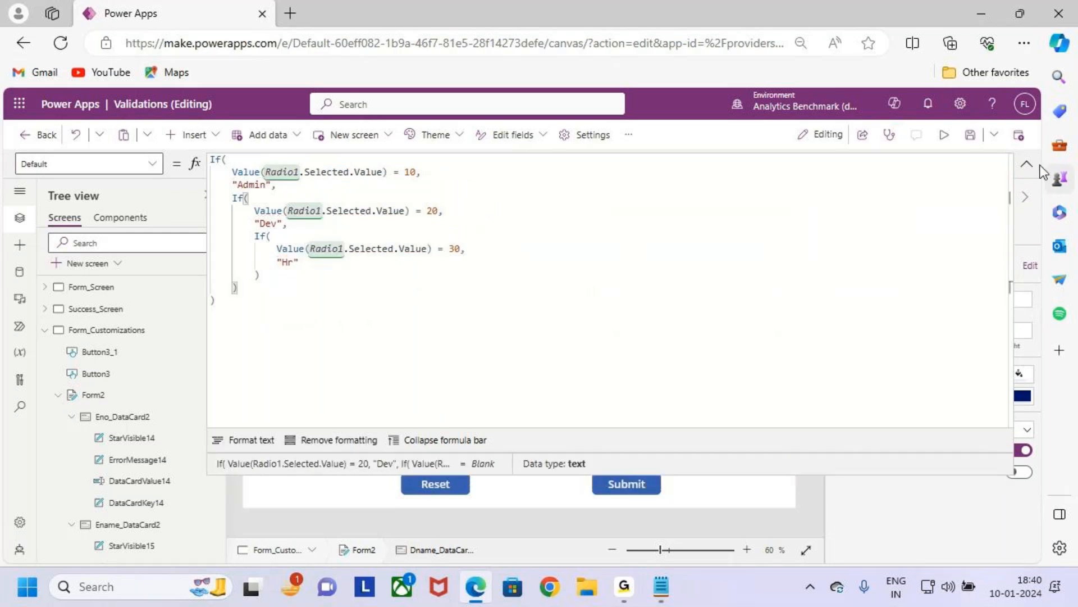
{"action": "left_click", "coordinate": [1026, 163]}
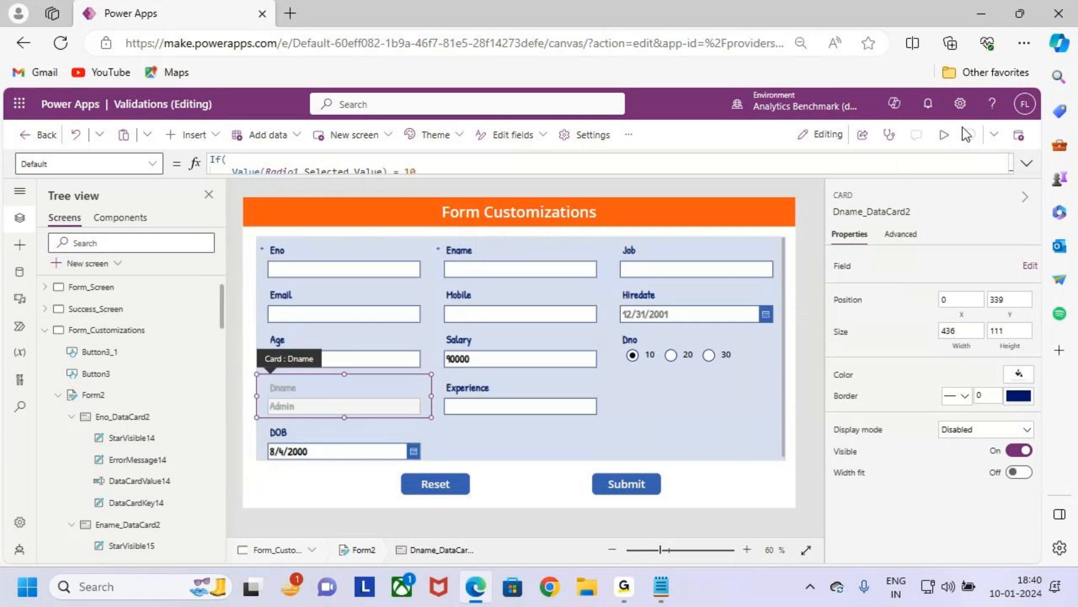
Preview the app, check Dname for Dno 10, test Dno 20 and 30, and close the preview.
{"action": "left_click", "coordinate": [944, 135]}
{"action": "key", "text": "ctrl+2"}
{"action": "left_click_drag", "start_coordinate": [656, 364], "coordinate": [678, 362]}
{"action": "left_click_drag", "start_coordinate": [225, 390], "coordinate": [348, 420]}
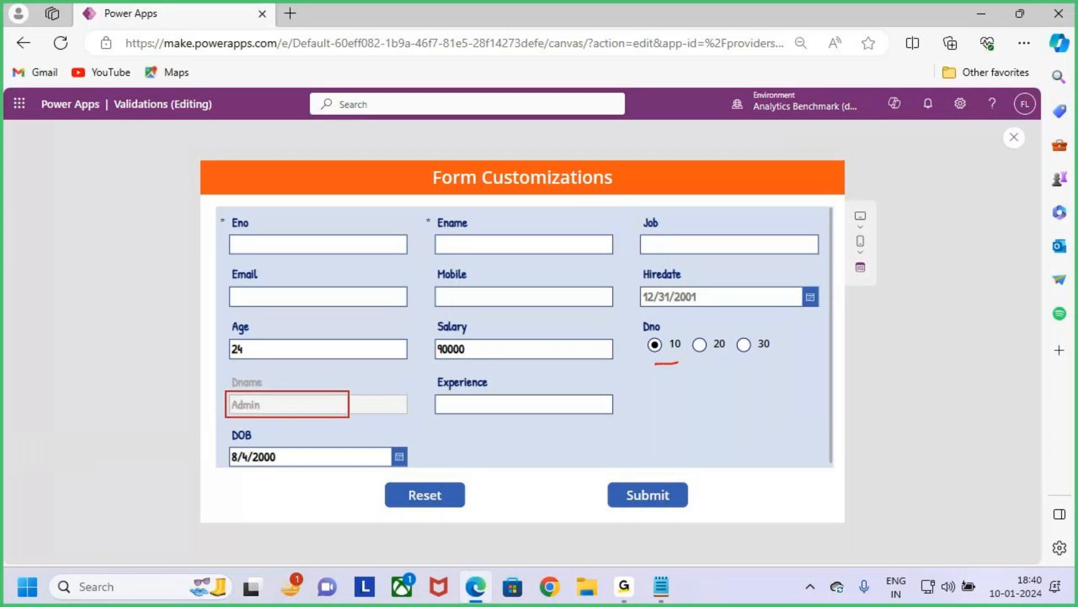
{"action": "key", "text": "Escape"}
{"action": "left_click", "coordinate": [709, 349]}
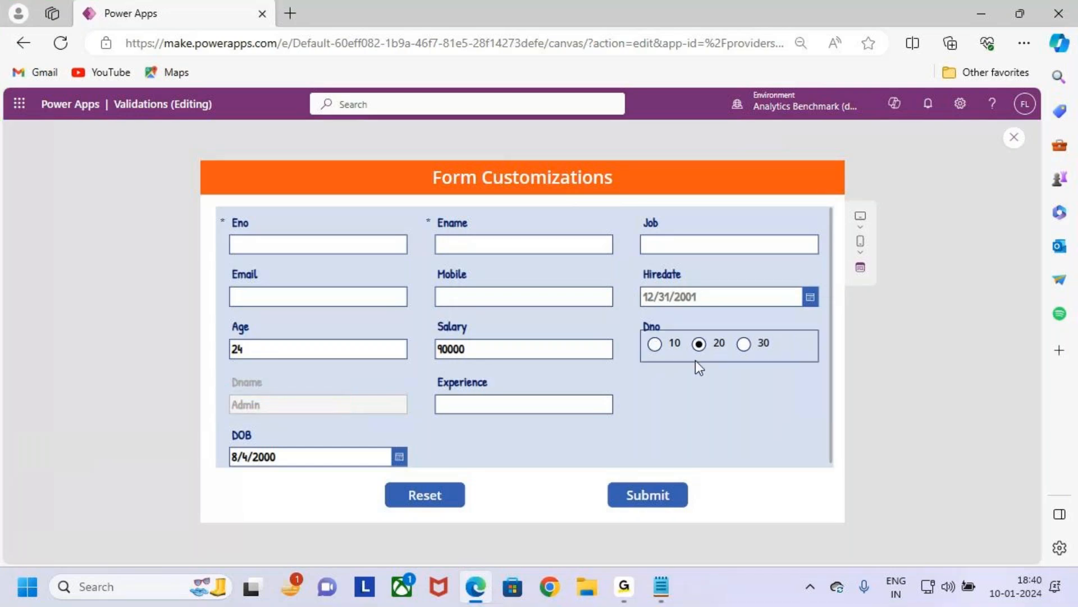
{"action": "left_click", "coordinate": [745, 344]}
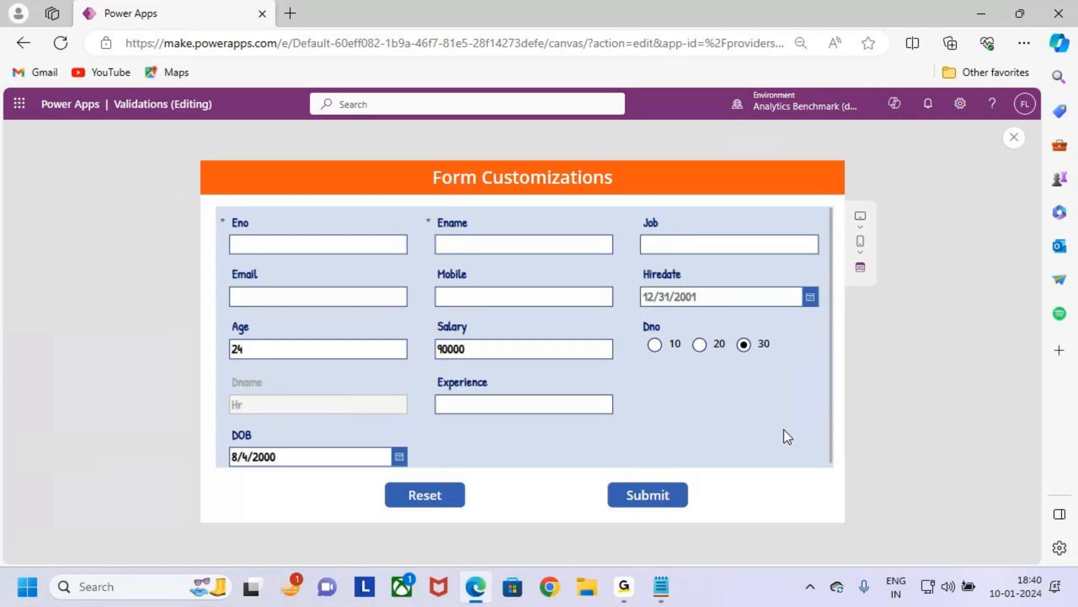
{"action": "left_click", "coordinate": [1014, 138]}
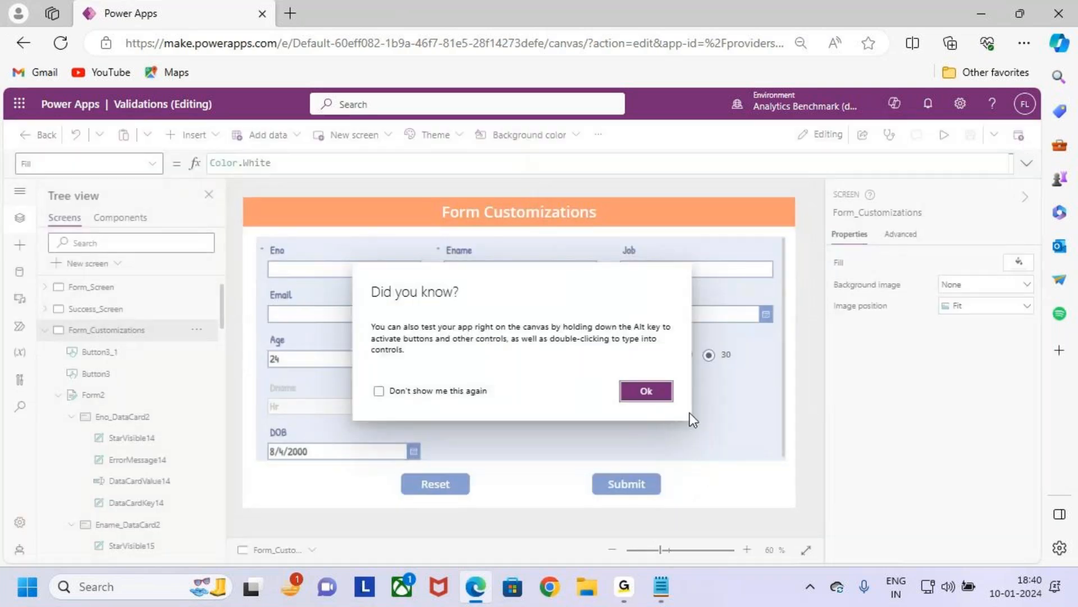
{"action": "left_click", "coordinate": [656, 387]}
{"action": "left_click", "coordinate": [716, 426]}
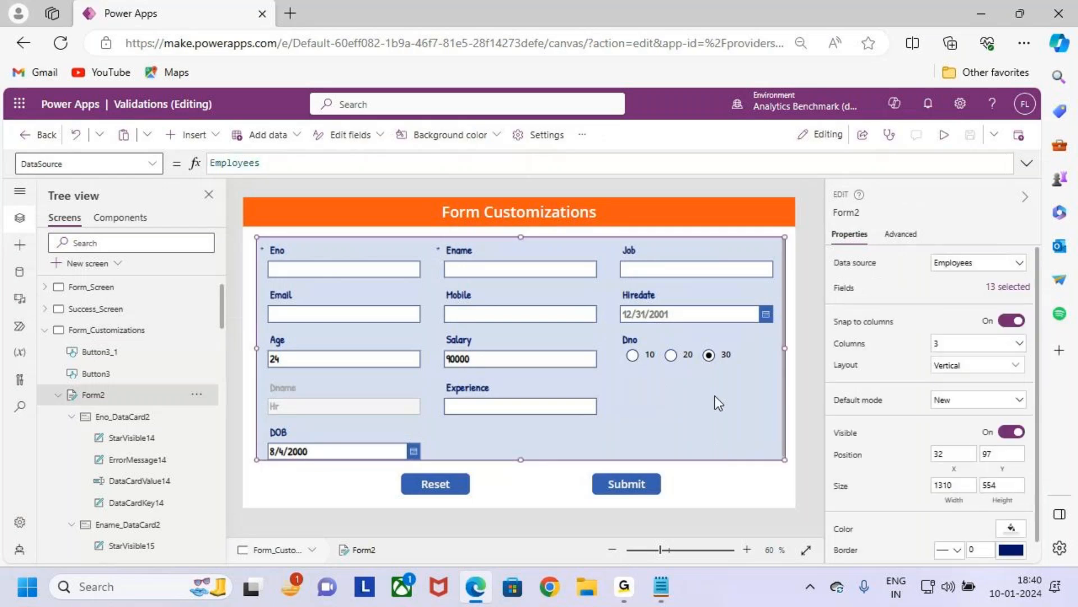
{"action": "left_click", "coordinate": [702, 358]}
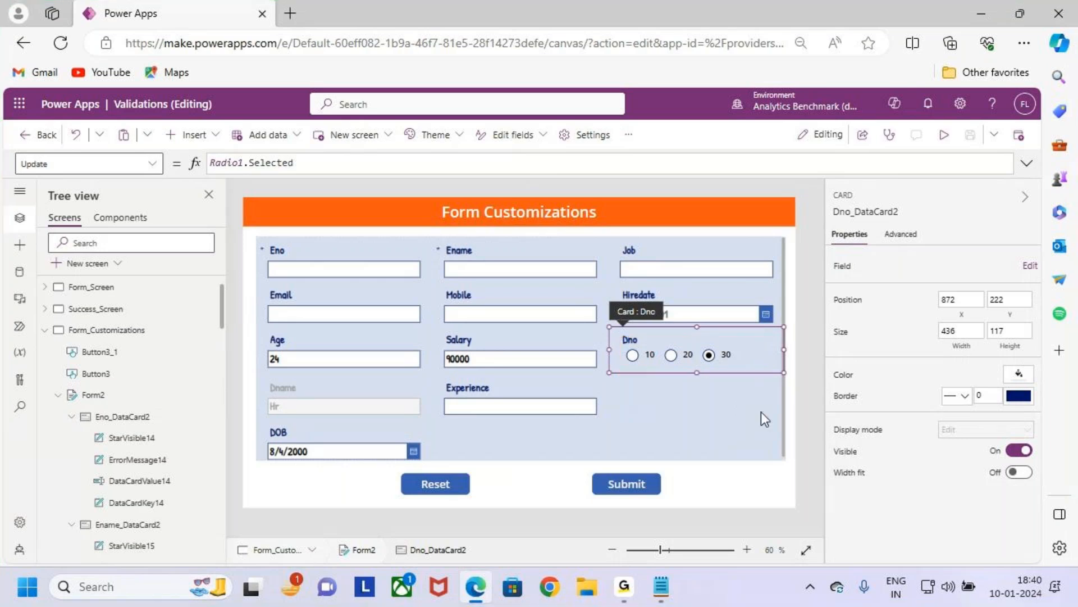
{"action": "left_click", "coordinate": [738, 416]}
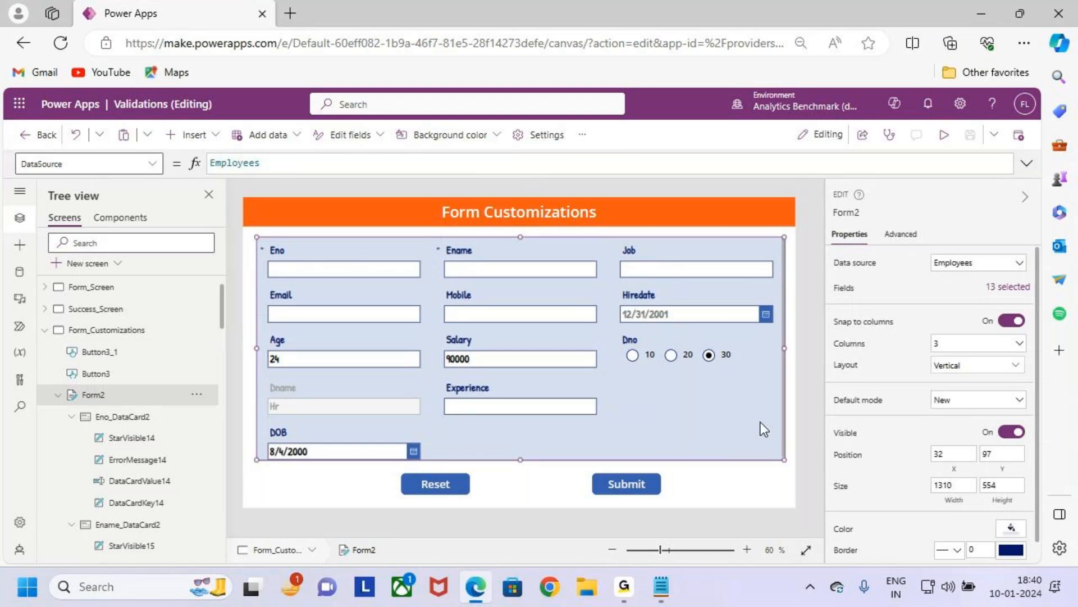
Read the Case 5 Slider / Rating Control requirement in the Notepad notes and return to the app.
{"action": "key", "text": "alt+Tab"}
{"action": "scroll", "coordinate": [209, 386], "scroll_direction": "down", "scroll_amount": 2}
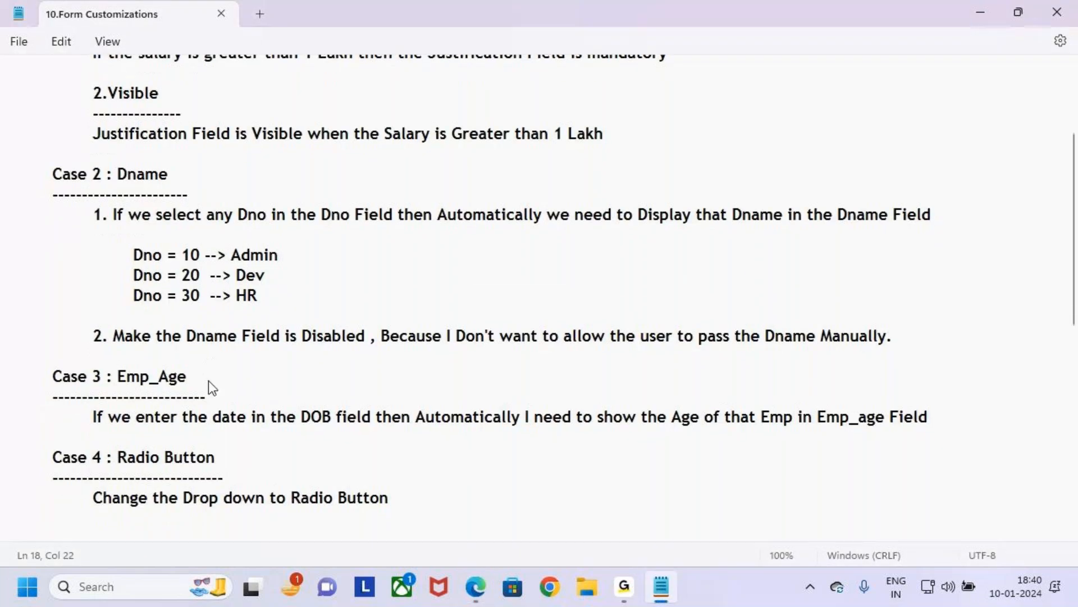
{"action": "scroll", "coordinate": [222, 487], "scroll_direction": "down", "scroll_amount": 3}
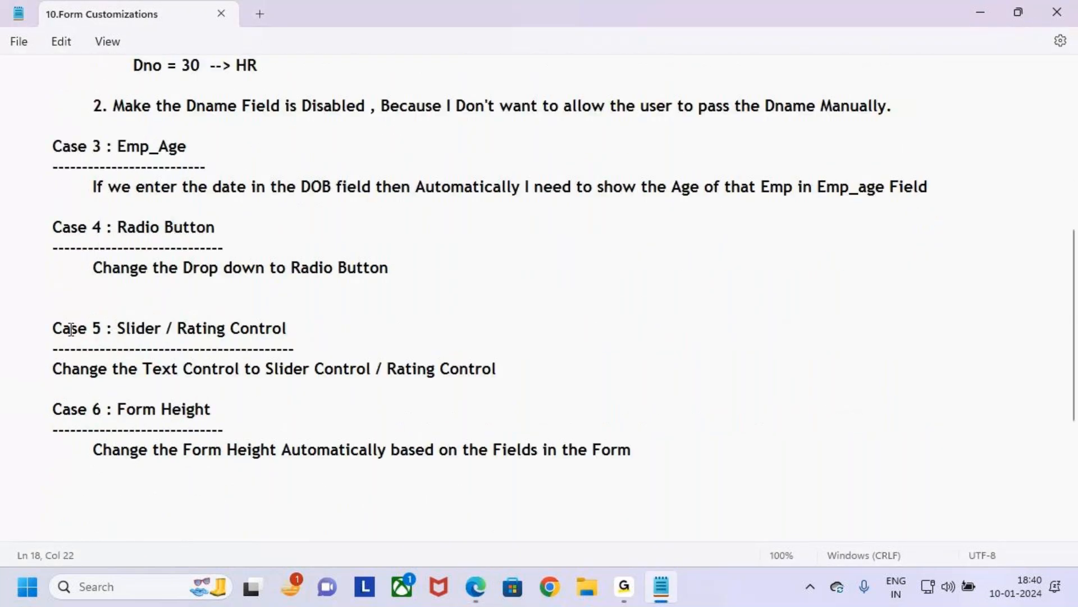
{"action": "left_click_drag", "start_coordinate": [62, 371], "coordinate": [587, 375]}
{"action": "left_click", "coordinate": [587, 374]}
{"action": "left_click", "coordinate": [514, 390]}
{"action": "key", "text": "alt+Tab"}
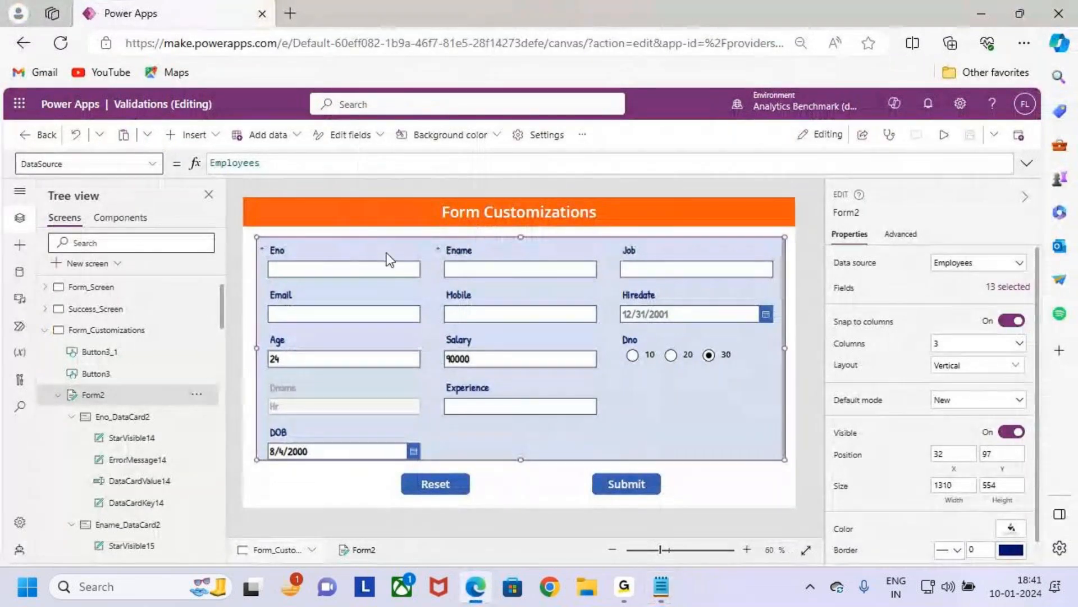
Check the form's data source, then open the Employees list on the Forms site in SharePoint.
{"action": "left_click", "coordinate": [980, 262]}
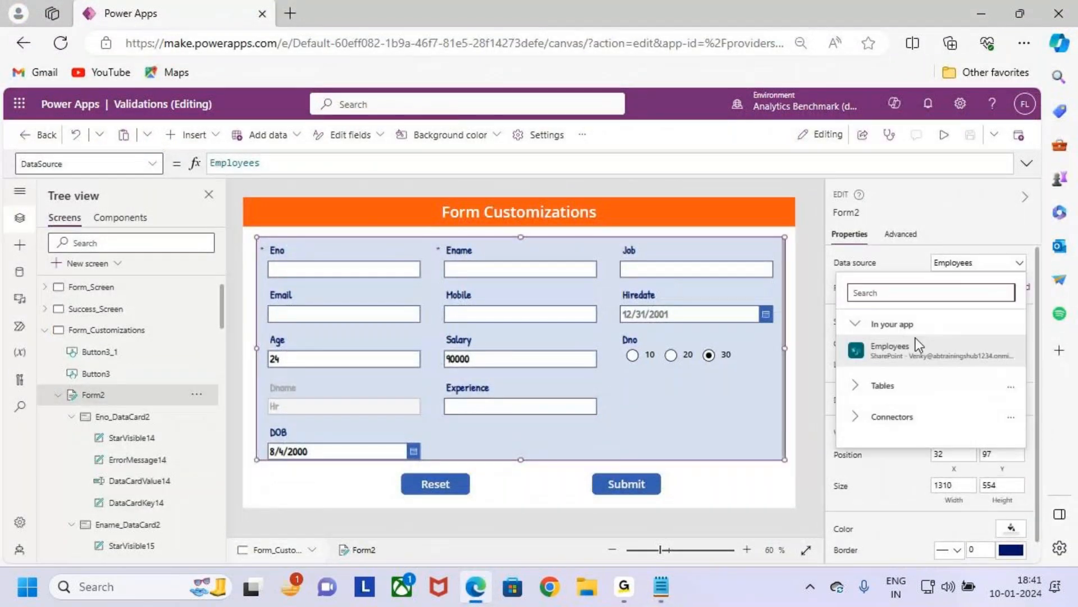
{"action": "left_click", "coordinate": [992, 268]}
{"action": "left_click", "coordinate": [22, 104]}
{"action": "left_click", "coordinate": [63, 281]}
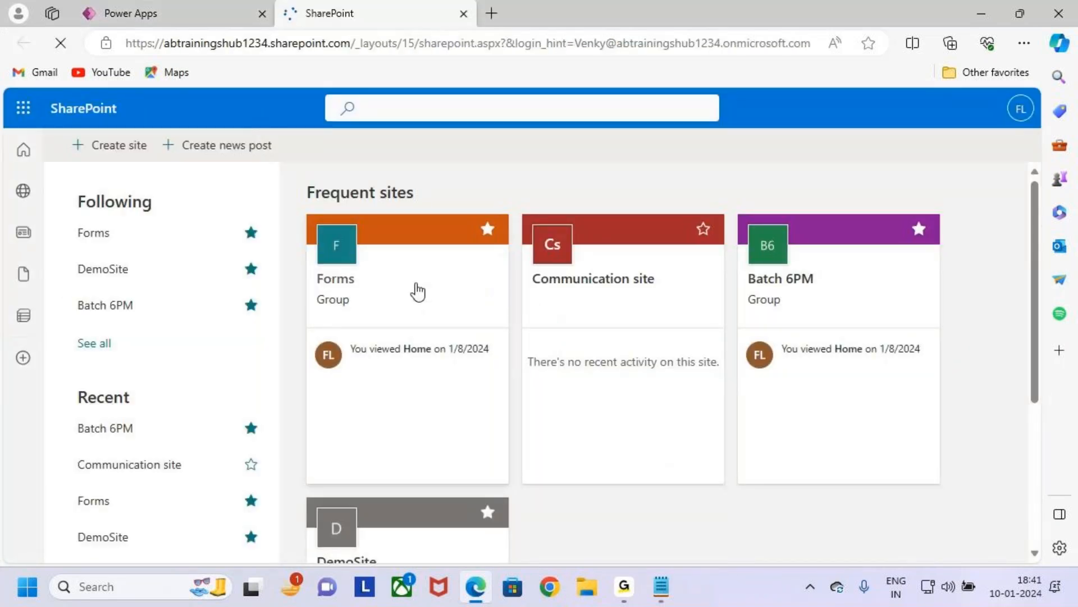
{"action": "left_click", "coordinate": [417, 291]}
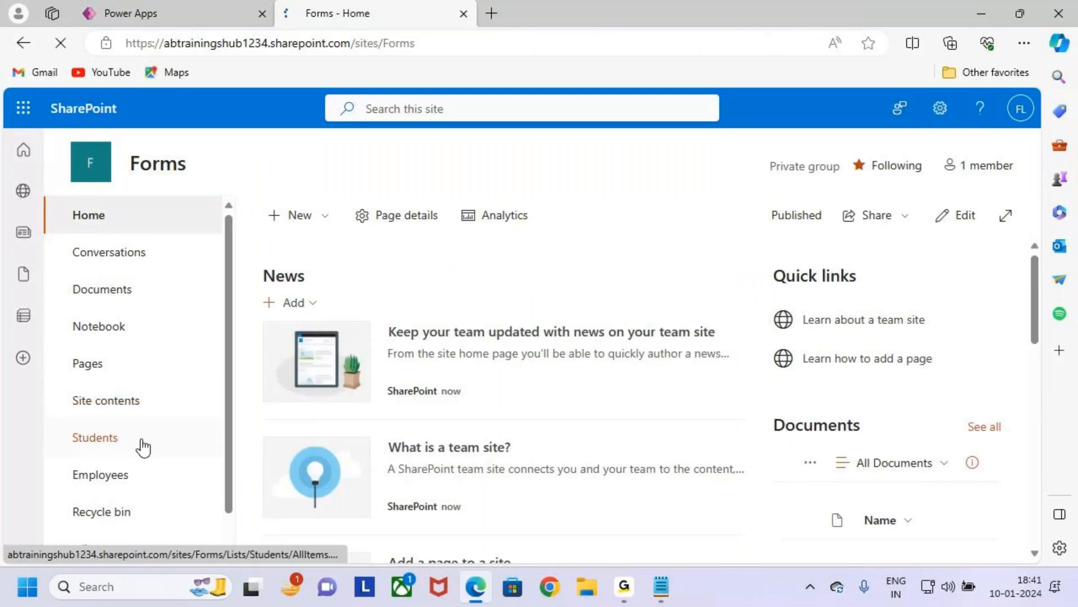
{"action": "scroll", "coordinate": [148, 422], "scroll_direction": "down", "scroll_amount": 1}
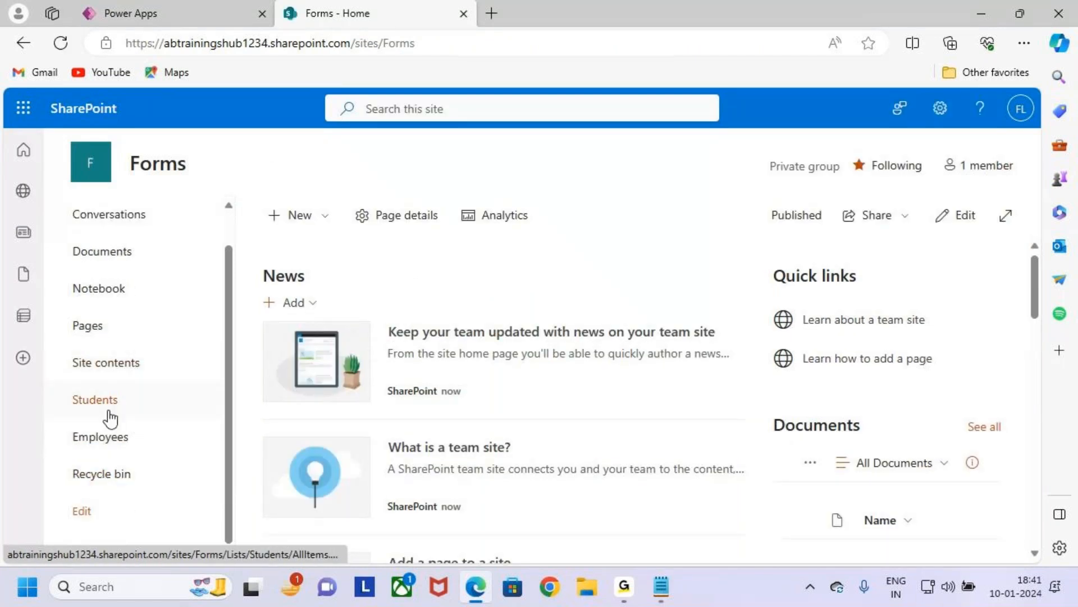
{"action": "scroll", "coordinate": [110, 419], "scroll_direction": "up", "scroll_amount": 1}
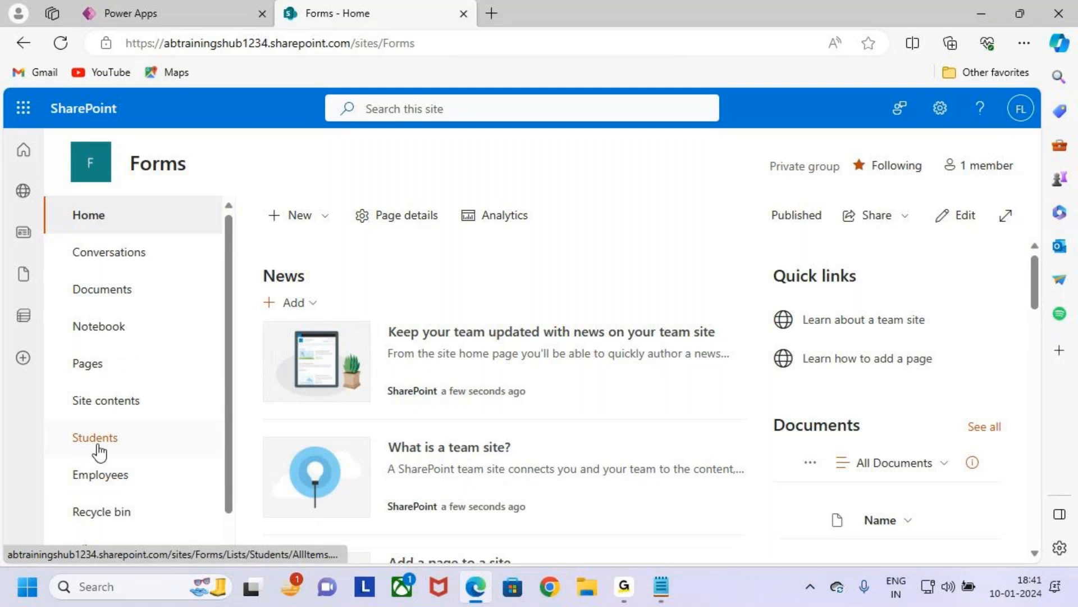
{"action": "scroll", "coordinate": [99, 449], "scroll_direction": "down", "scroll_amount": 1}
{"action": "left_click", "coordinate": [121, 447]}
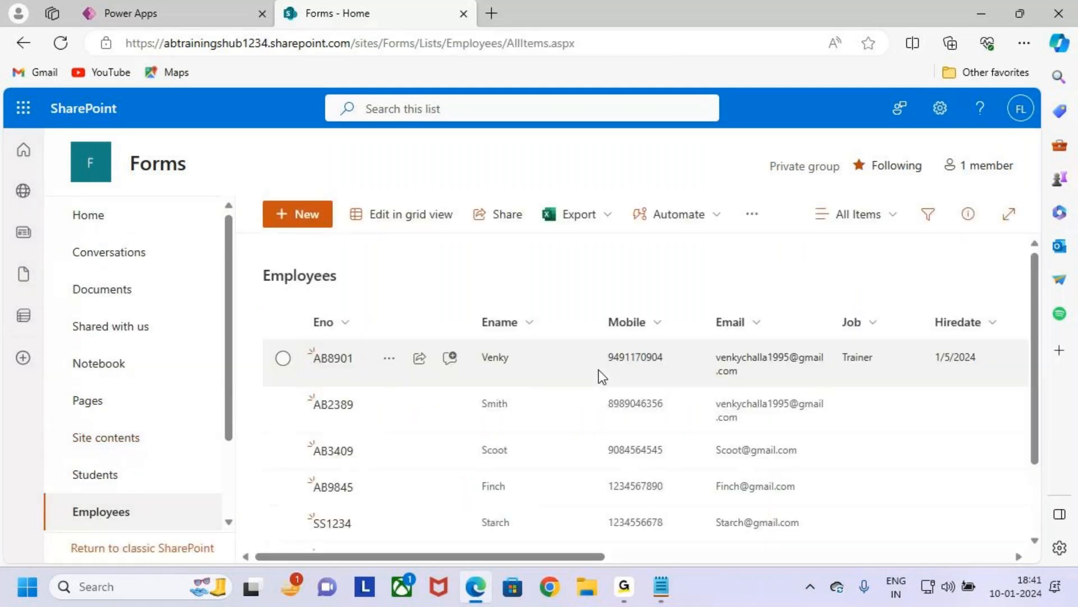
Start a new column in the Employees list, name it Rating and set its type to Number.
{"action": "left_click_drag", "start_coordinate": [544, 557], "coordinate": [980, 556]}
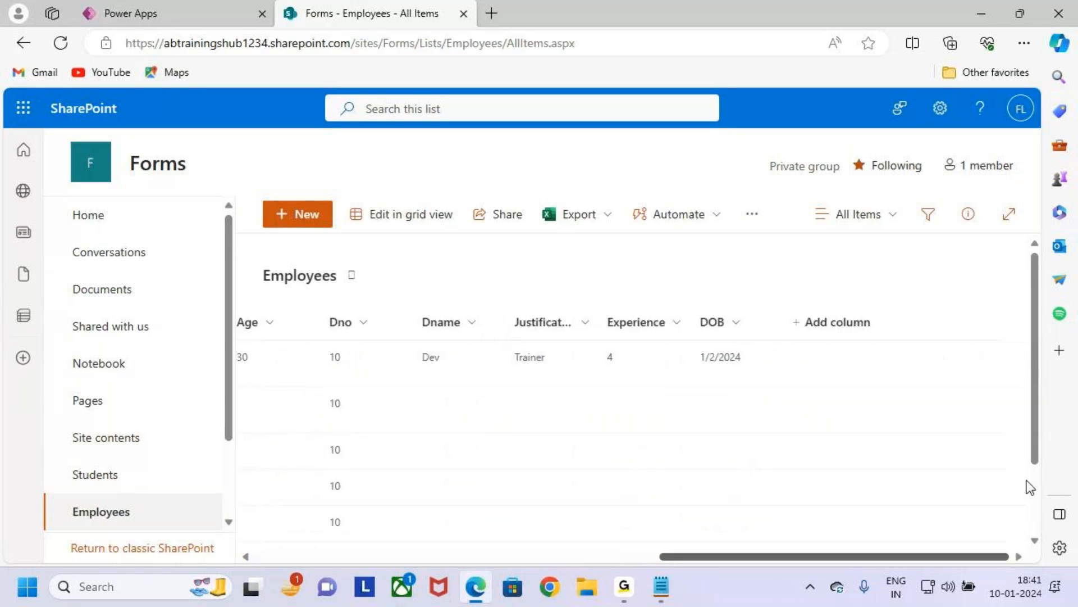
{"action": "key", "text": "ctrl+2"}
{"action": "left_click_drag", "start_coordinate": [780, 305], "coordinate": [1005, 363]}
{"action": "key", "text": "Escape"}
{"action": "left_click", "coordinate": [815, 319]}
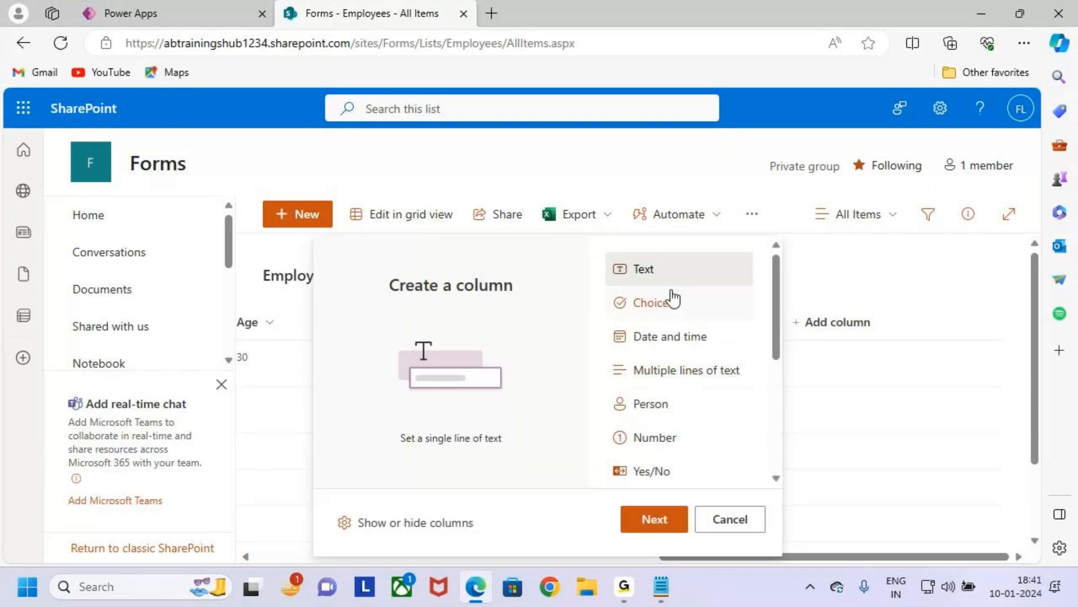
{"action": "left_click", "coordinate": [665, 508]}
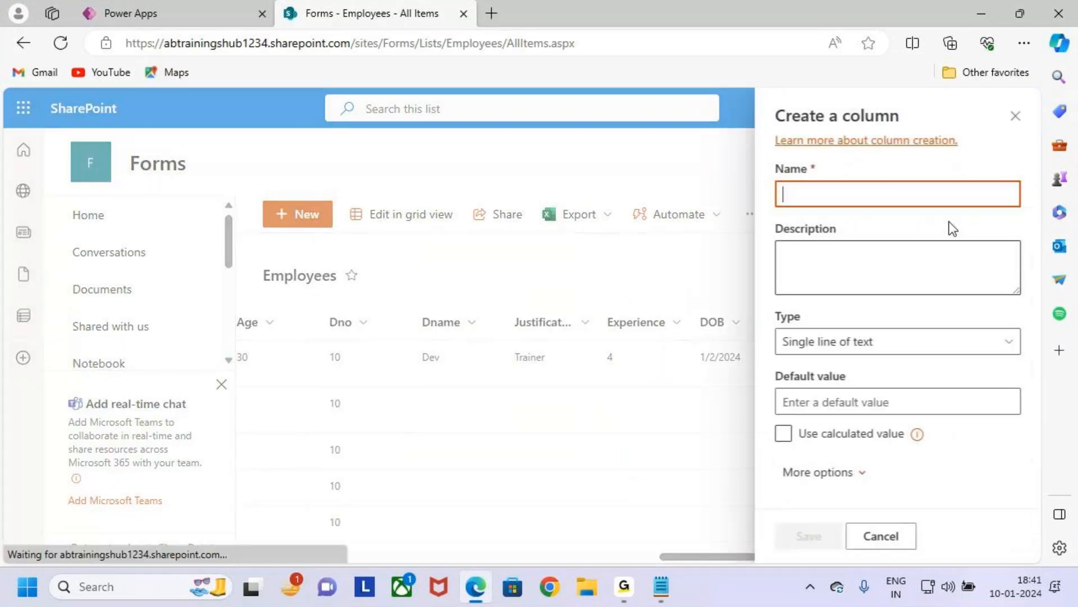
{"action": "left_click", "coordinate": [851, 197]}
{"action": "type", "text": "Rating"}
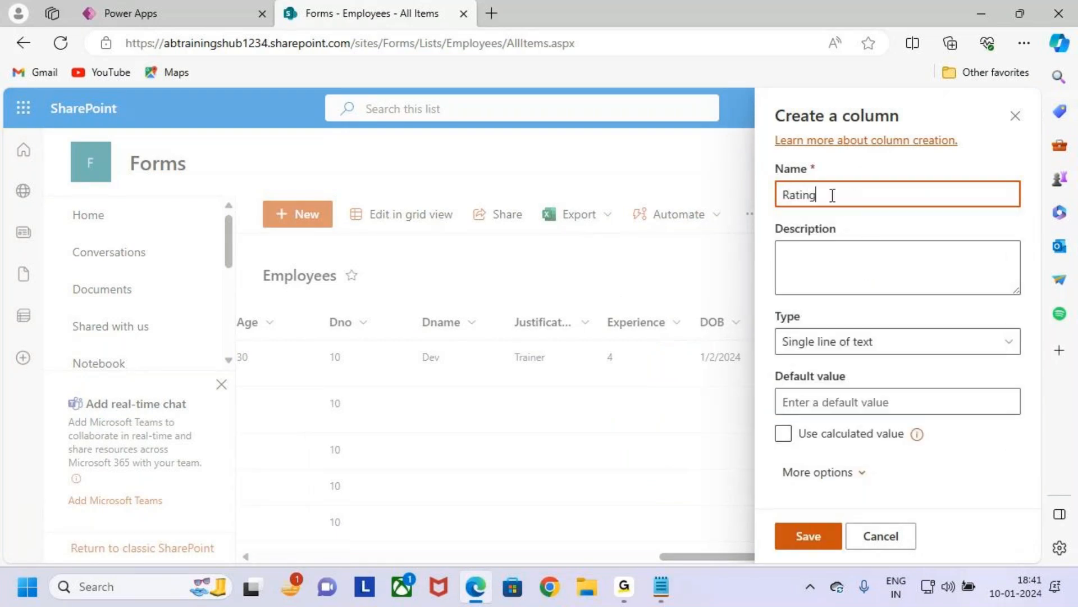
{"action": "left_click", "coordinate": [906, 343]}
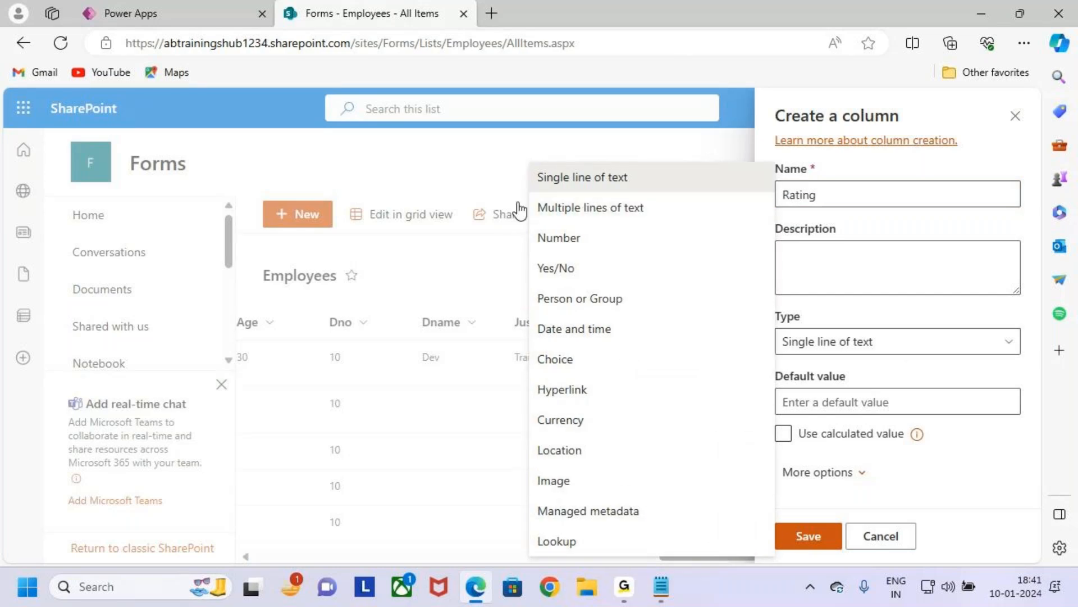
{"action": "left_click", "coordinate": [604, 241]}
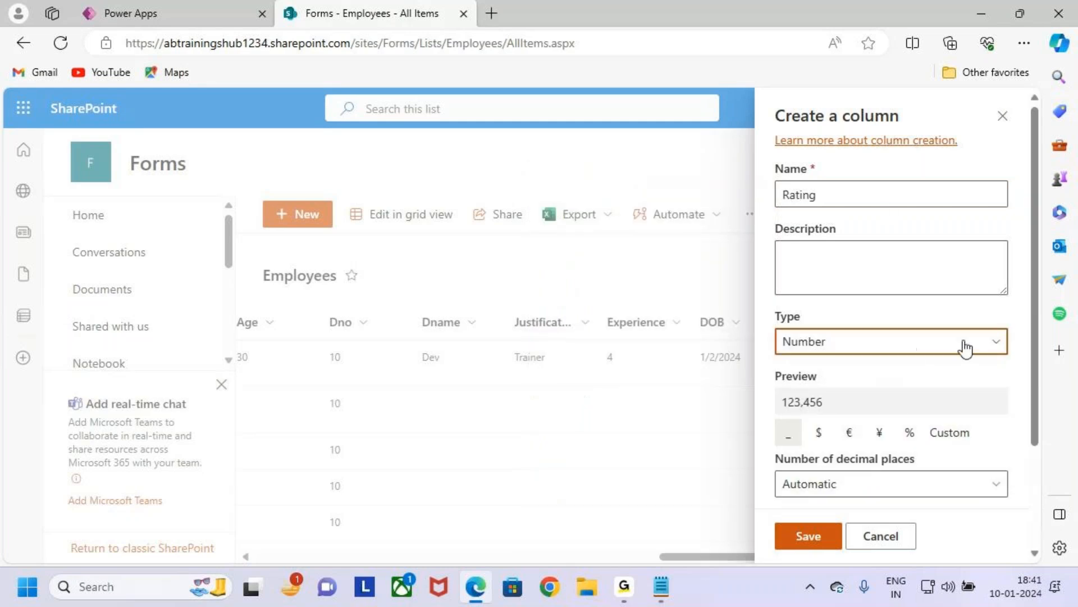
Set the Rating column's minimum allowed value to 1 and its maximum allowed value to 5.
{"action": "scroll", "coordinate": [966, 348], "scroll_direction": "down", "scroll_amount": 3}
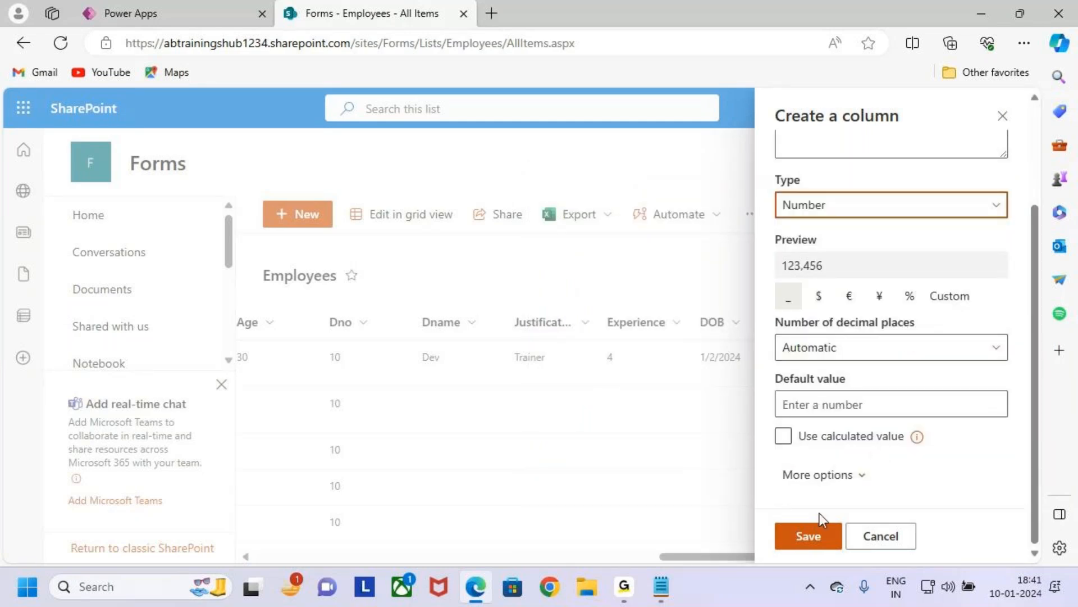
{"action": "left_click", "coordinate": [846, 476]}
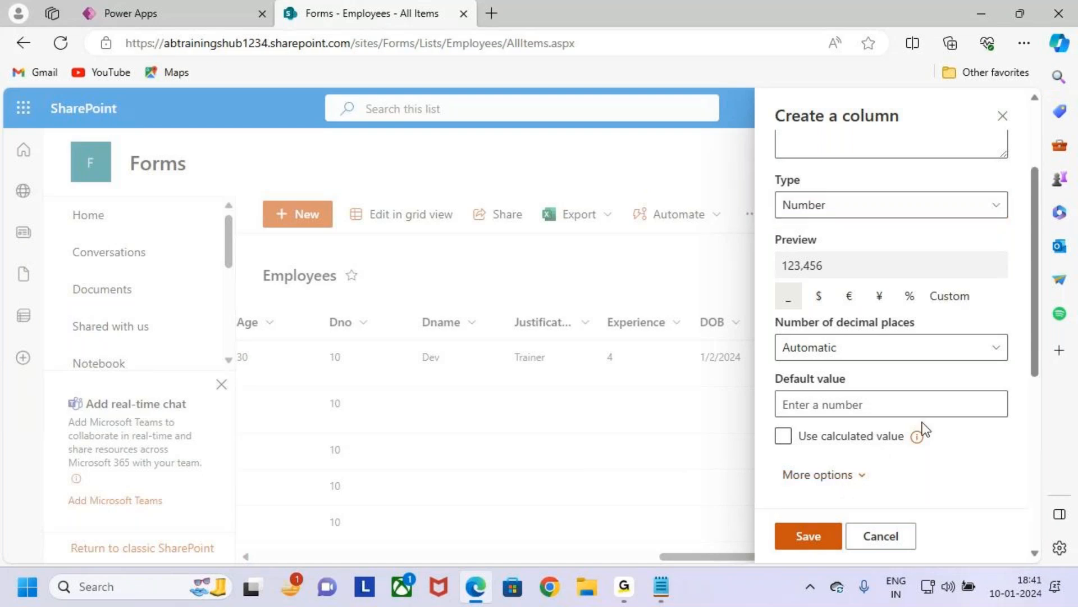
{"action": "scroll", "coordinate": [958, 373], "scroll_direction": "down", "scroll_amount": 5}
{"action": "scroll", "coordinate": [958, 373], "scroll_direction": "down", "scroll_amount": 1}
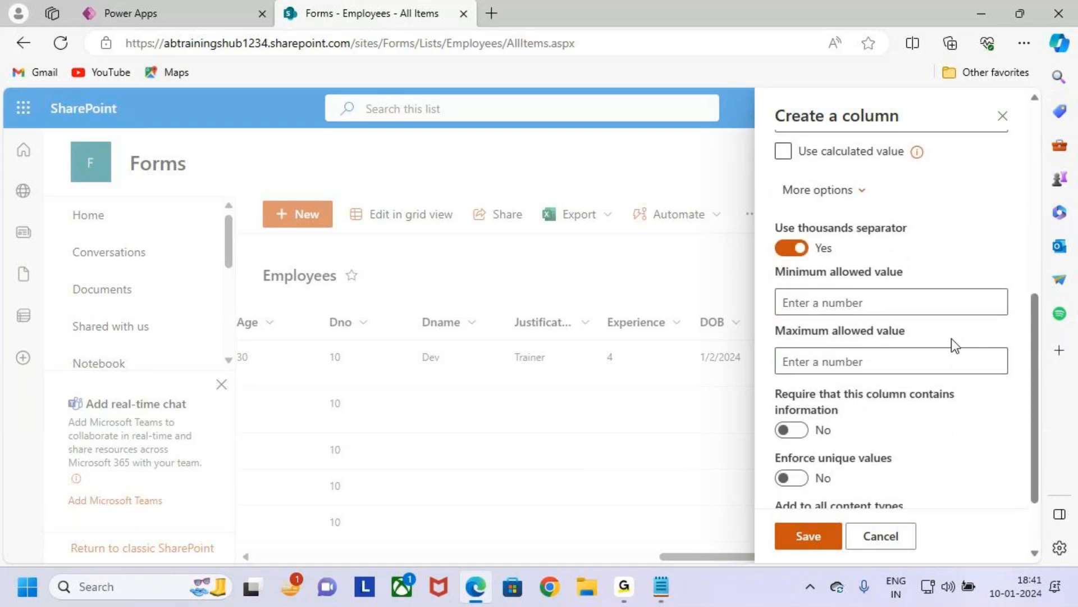
{"action": "mouse_move", "coordinate": [760, 257]}
{"action": "left_mouse_down"}
{"action": "mouse_move", "coordinate": [898, 313]}
{"action": "mouse_move", "coordinate": [992, 320]}
{"action": "left_mouse_up"}
{"action": "left_click_drag", "start_coordinate": [783, 316], "coordinate": [939, 377]}
{"action": "key", "text": "Escape"}
{"action": "left_click", "coordinate": [912, 302]}
{"action": "type", "text": "1"}
{"action": "left_click", "coordinate": [923, 366]}
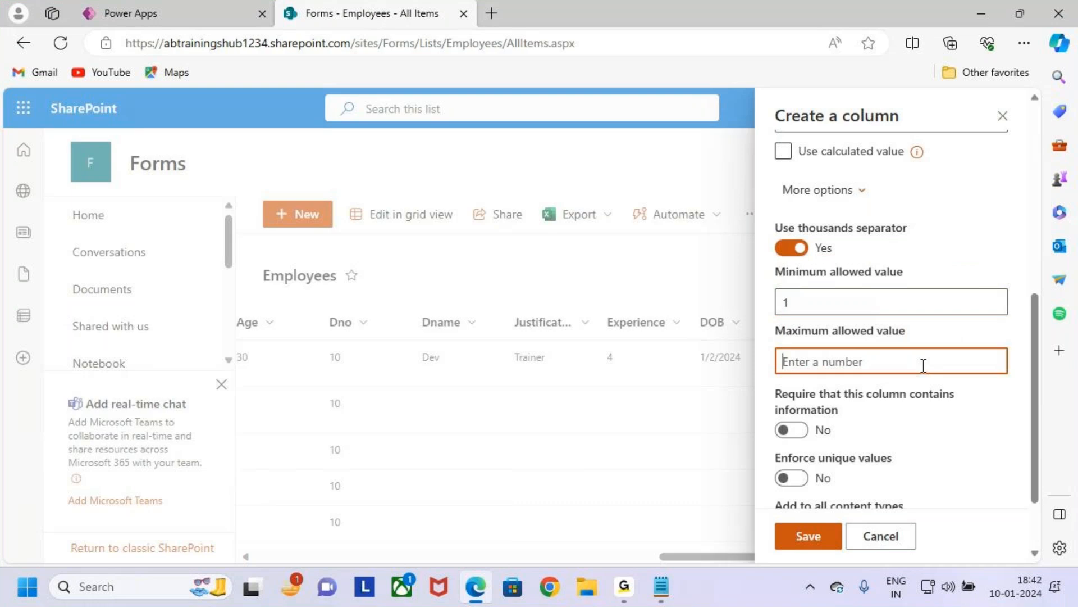
{"action": "type", "text": "5"}
{"action": "left_click", "coordinate": [871, 300]}
{"action": "left_click", "coordinate": [881, 361]}
Review the Rating column's settings and save the column to the Employees list.
{"action": "scroll", "coordinate": [881, 361], "scroll_direction": "up", "scroll_amount": 8}
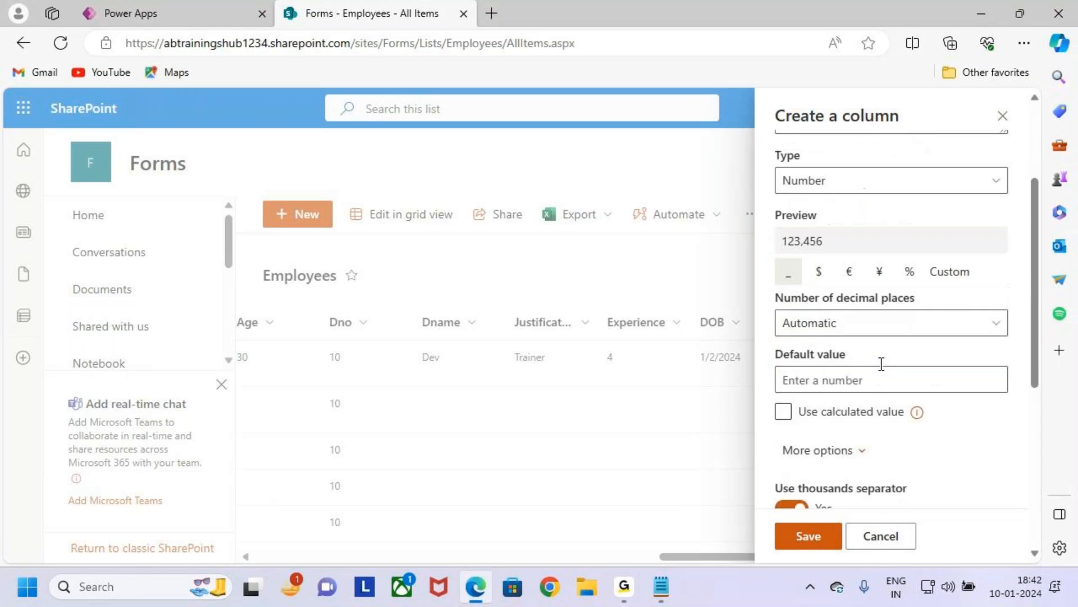
{"action": "left_click_drag", "start_coordinate": [768, 176], "coordinate": [859, 206]}
{"action": "left_click_drag", "start_coordinate": [809, 138], "coordinate": [812, 188]}
{"action": "mouse_move", "coordinate": [646, 250]}
{"action": "left_mouse_down"}
{"action": "mouse_move", "coordinate": [646, 269]}
{"action": "mouse_move", "coordinate": [713, 259]}
{"action": "mouse_move", "coordinate": [710, 281]}
{"action": "left_mouse_up"}
{"action": "left_click_drag", "start_coordinate": [697, 240], "coordinate": [749, 241]}
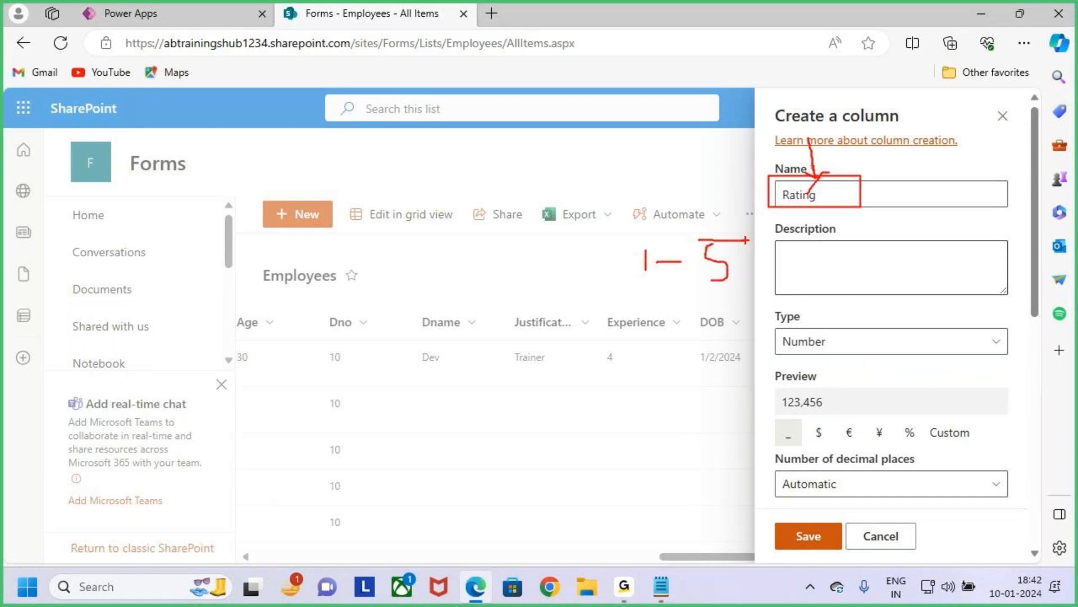
{"action": "key", "text": "Escape"}
{"action": "scroll", "coordinate": [884, 385], "scroll_direction": "down", "scroll_amount": 4}
{"action": "scroll", "coordinate": [884, 385], "scroll_direction": "down", "scroll_amount": 3}
{"action": "left_click", "coordinate": [816, 538]}
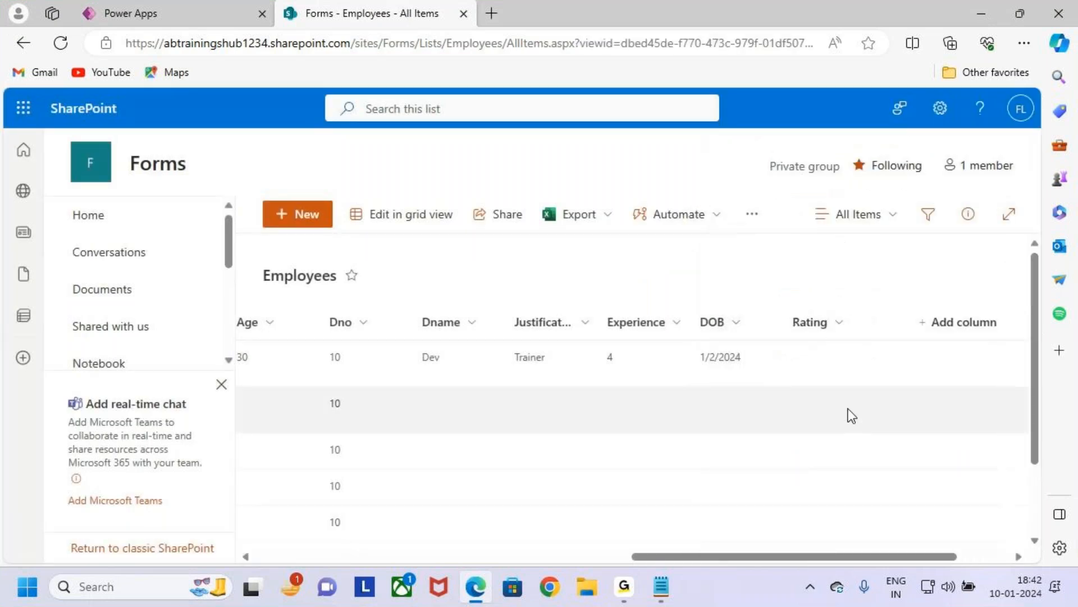
{"action": "key", "text": "ctrl+2"}
{"action": "mouse_move", "coordinate": [779, 308]}
{"action": "left_mouse_down"}
{"action": "mouse_move", "coordinate": [845, 363]}
{"action": "mouse_move", "coordinate": [863, 364]}
{"action": "left_mouse_up"}
{"action": "left_click_drag", "start_coordinate": [830, 325], "coordinate": [899, 276]}
{"action": "key", "text": "Escape"}
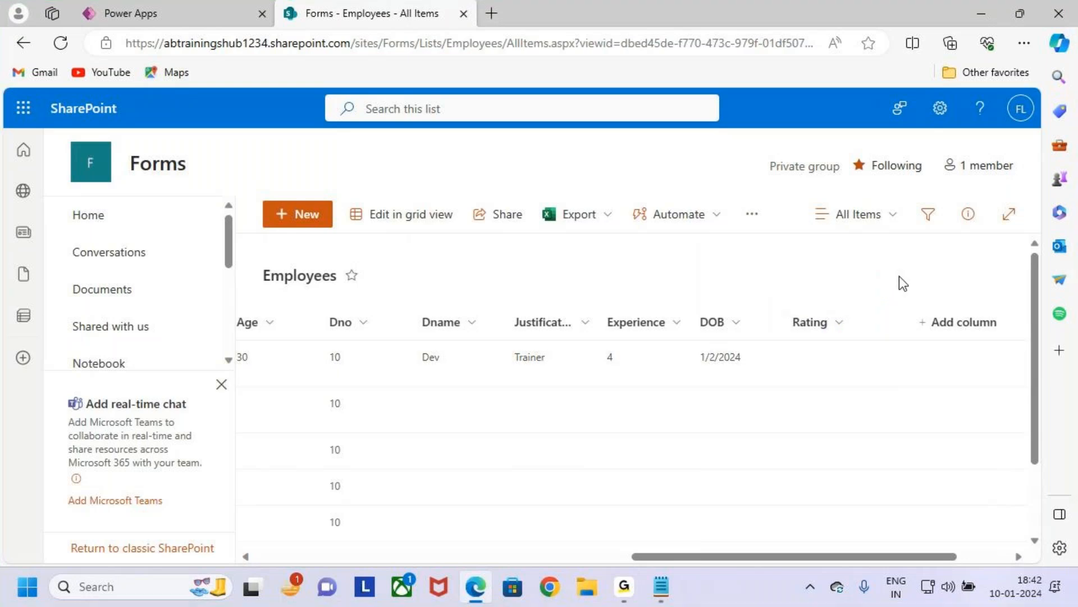
Switch to Power Apps and refresh the app's Employees data source.
{"action": "left_click", "coordinate": [162, 16]}
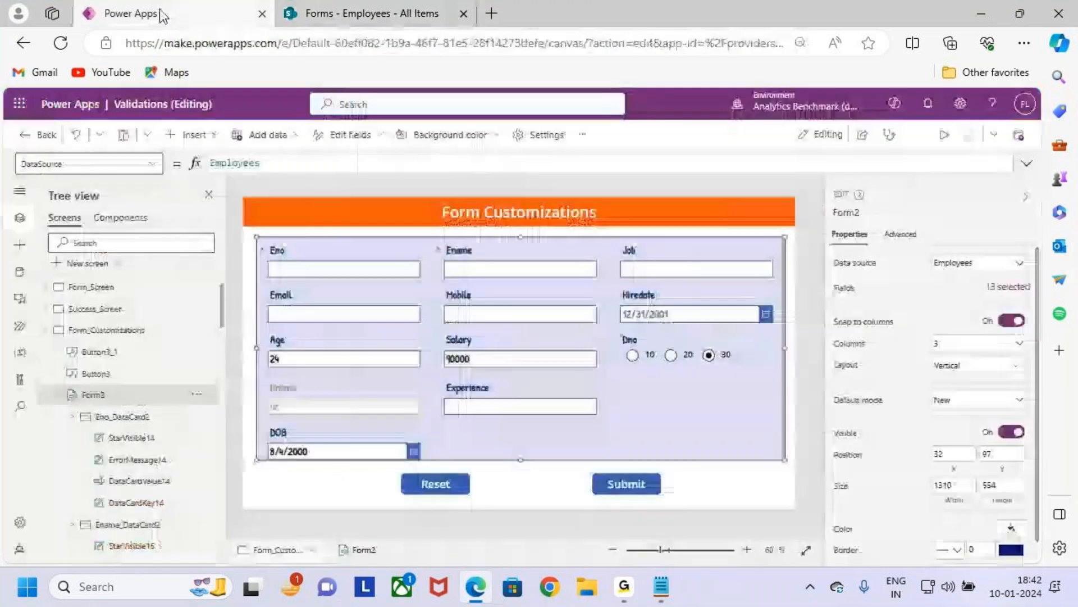
{"action": "left_click", "coordinate": [11, 276]}
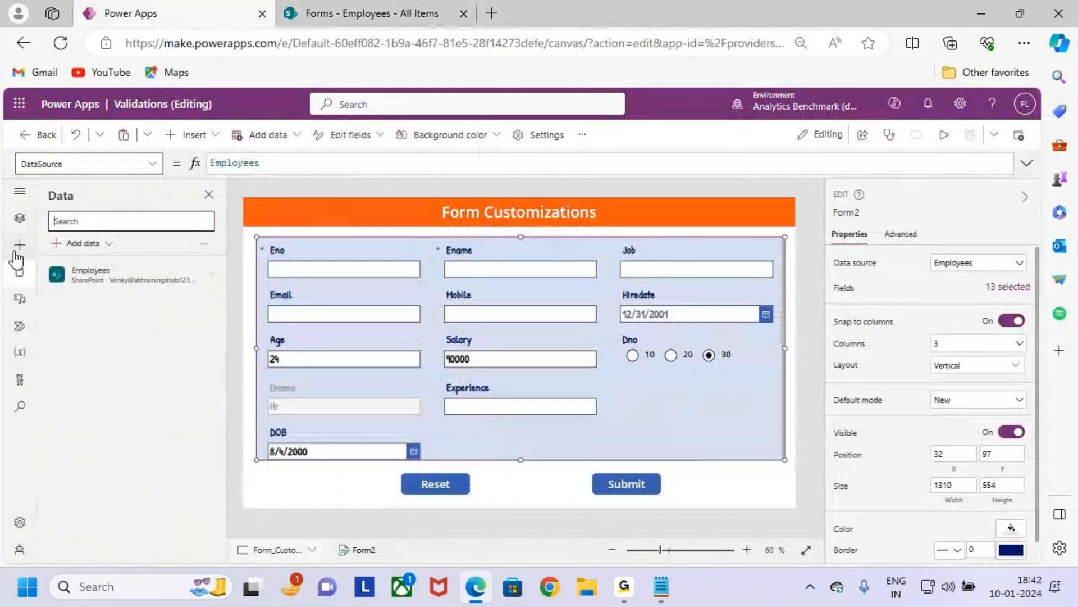
{"action": "key", "text": "ctrl+2"}
{"action": "left_click_drag", "start_coordinate": [5, 257], "coordinate": [38, 299]}
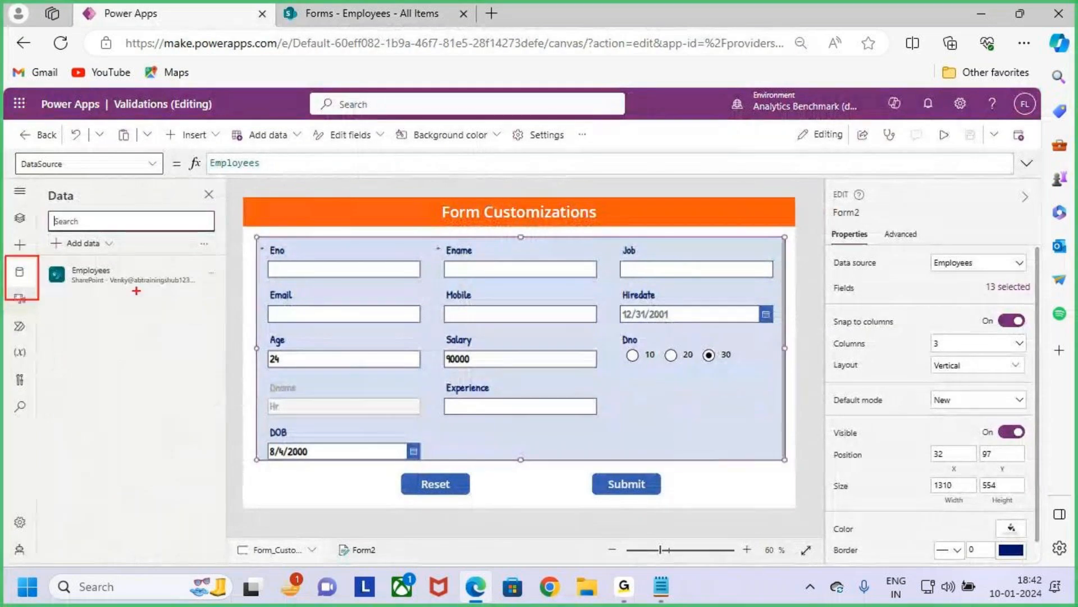
{"action": "key", "text": "Escape"}
{"action": "mouse_move", "coordinate": [126, 277]}
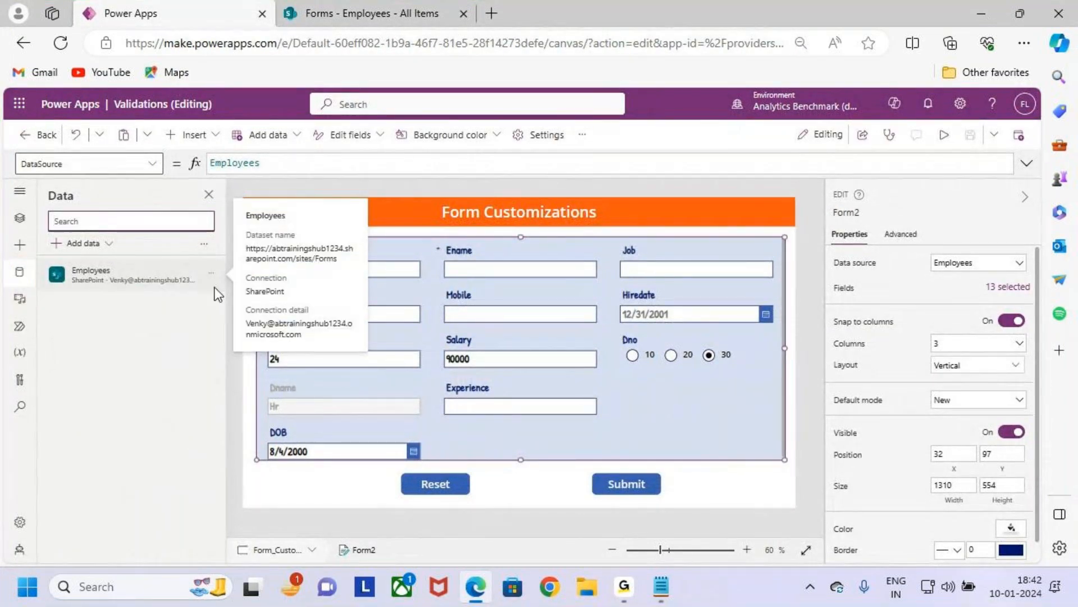
{"action": "left_click", "coordinate": [212, 273]}
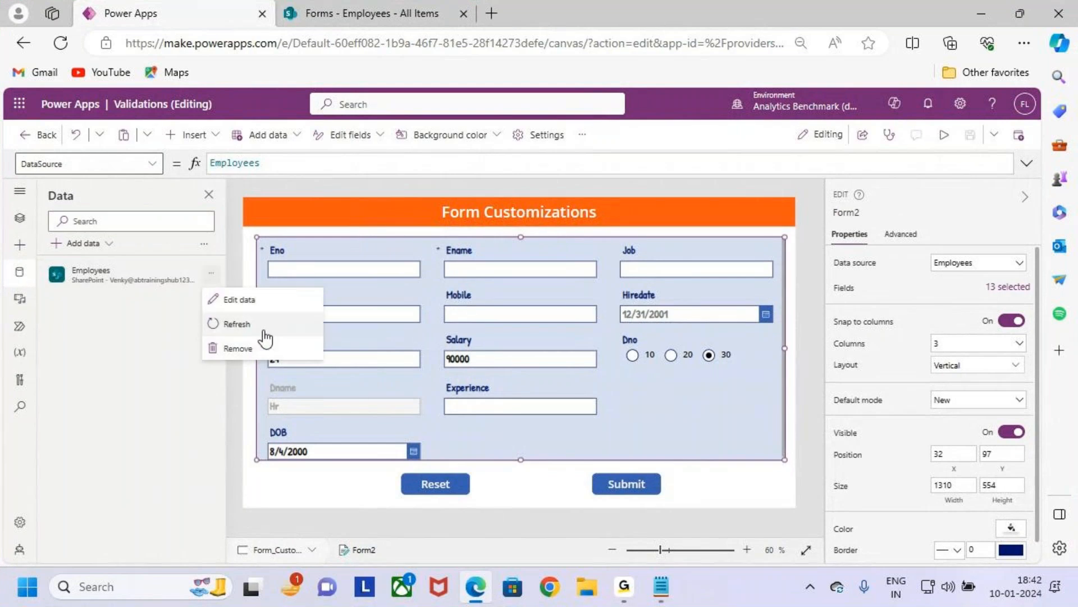
{"action": "left_click", "coordinate": [267, 331]}
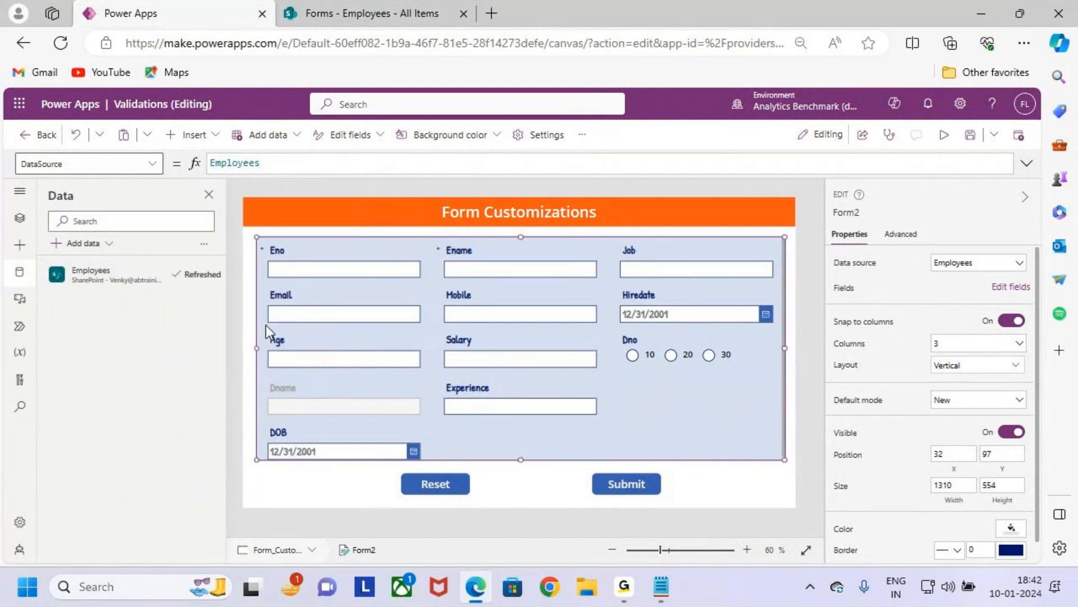
Check the Rating column in the SharePoint Employees list and return to Power Apps.
{"action": "left_click", "coordinate": [392, 14]}
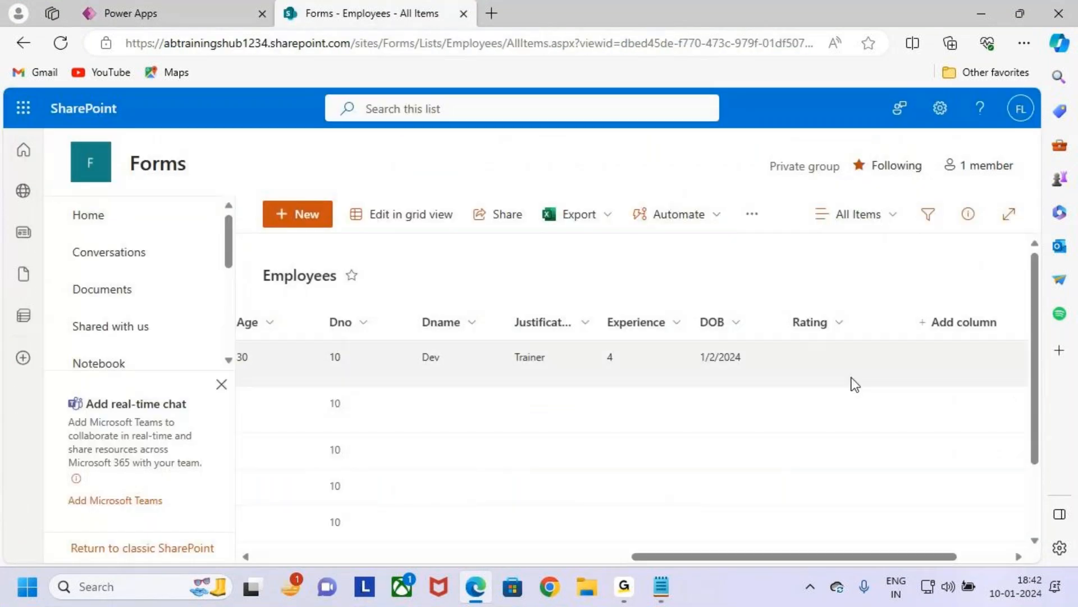
{"action": "left_click_drag", "start_coordinate": [774, 311], "coordinate": [861, 349]}
{"action": "mouse_move", "coordinate": [799, 281]}
{"action": "left_mouse_down"}
{"action": "mouse_move", "coordinate": [803, 305]}
{"action": "mouse_move", "coordinate": [817, 291]}
{"action": "left_mouse_up"}
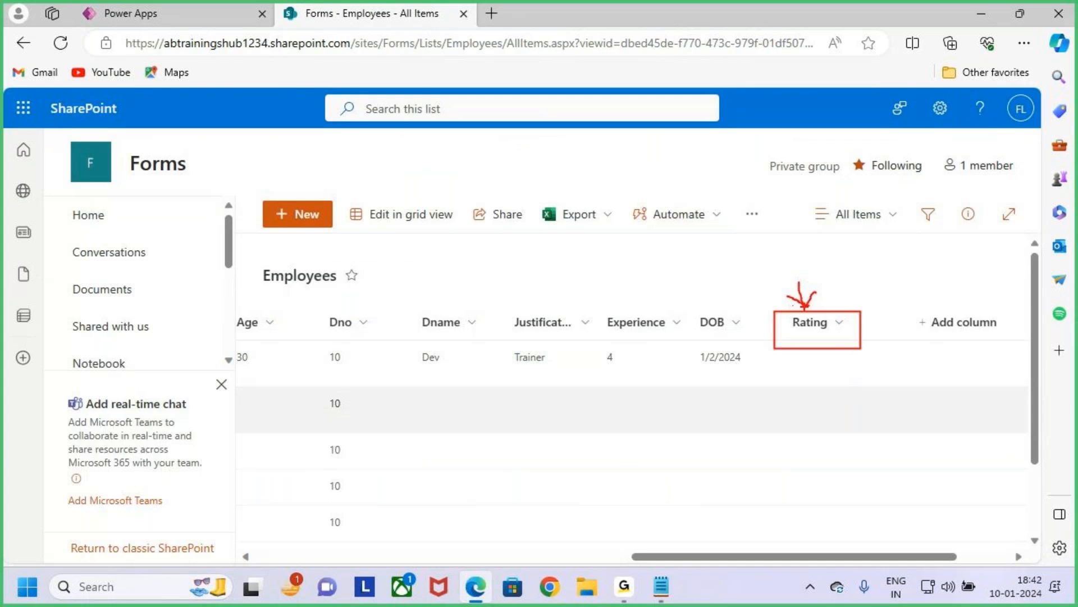
{"action": "left_click", "coordinate": [112, 12]}
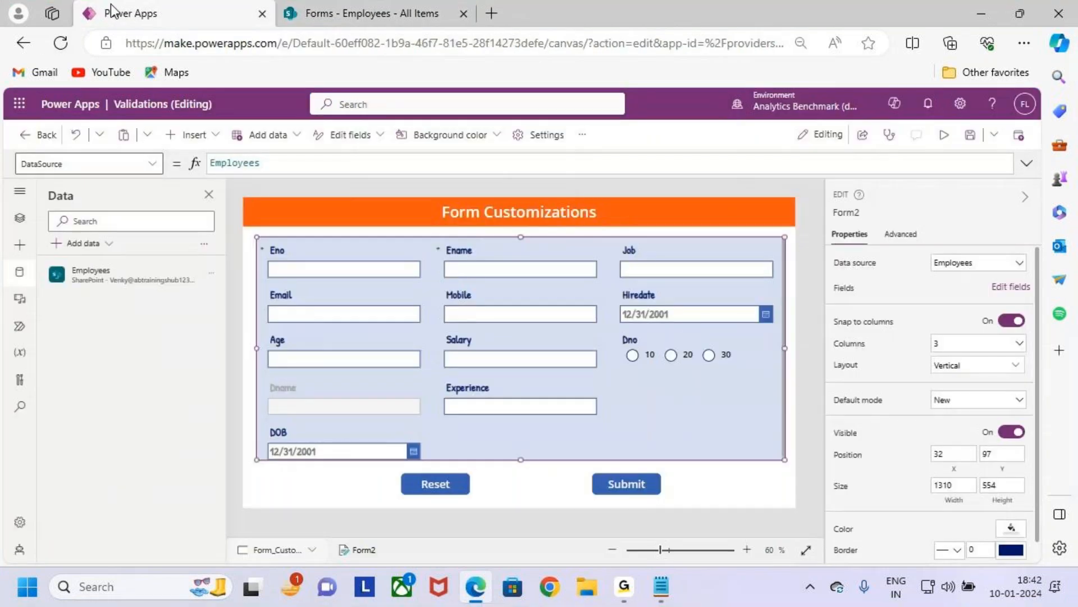
{"action": "left_click", "coordinate": [1006, 289]}
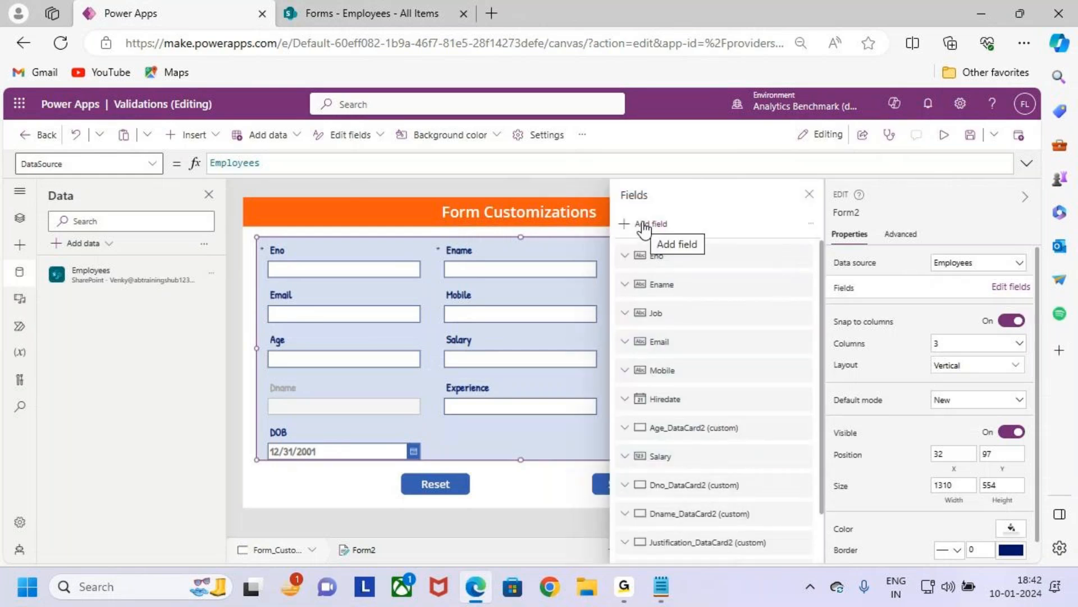
{"action": "left_click", "coordinate": [809, 194]}
{"action": "key", "text": "ctrl+2"}
{"action": "left_click_drag", "start_coordinate": [450, 455], "coordinate": [615, 425]}
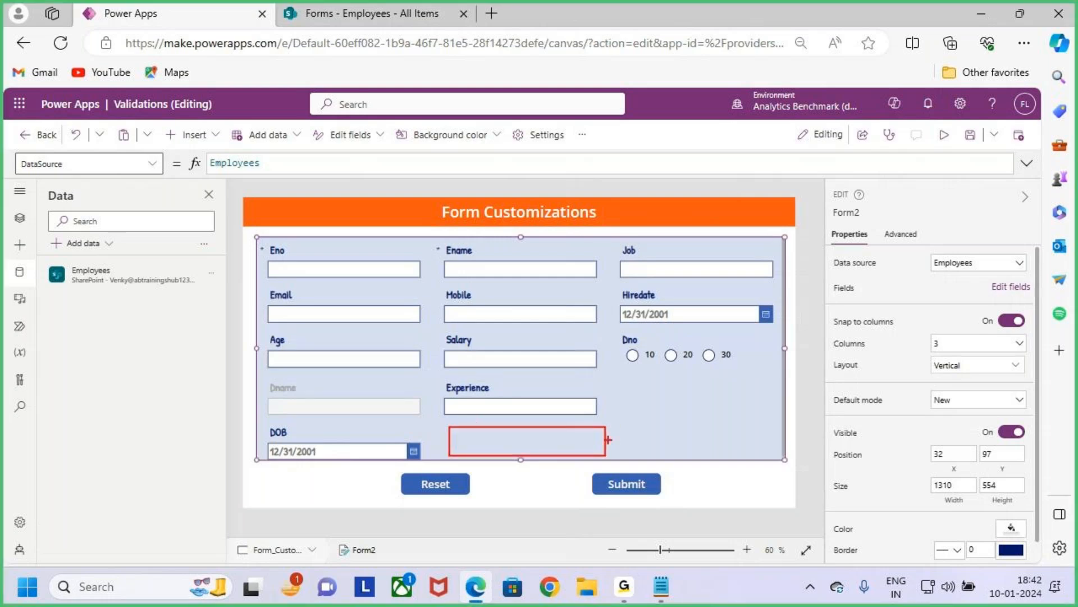
{"action": "key", "text": "Escape"}
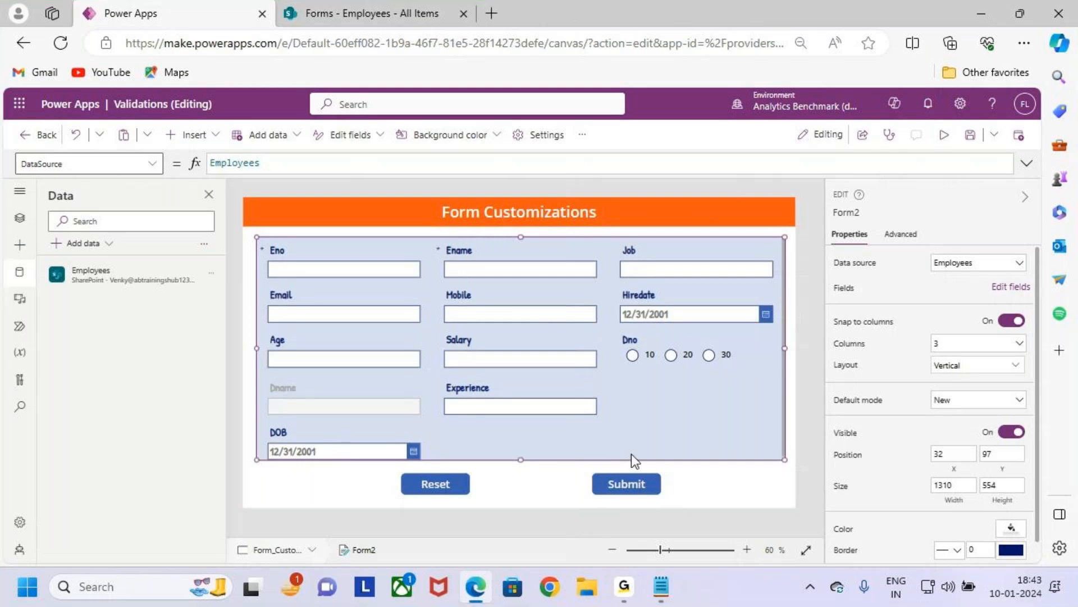
Search the available fields for "rat", add the Rating field to Form2 and select its new card.
{"action": "left_click", "coordinate": [1012, 287]}
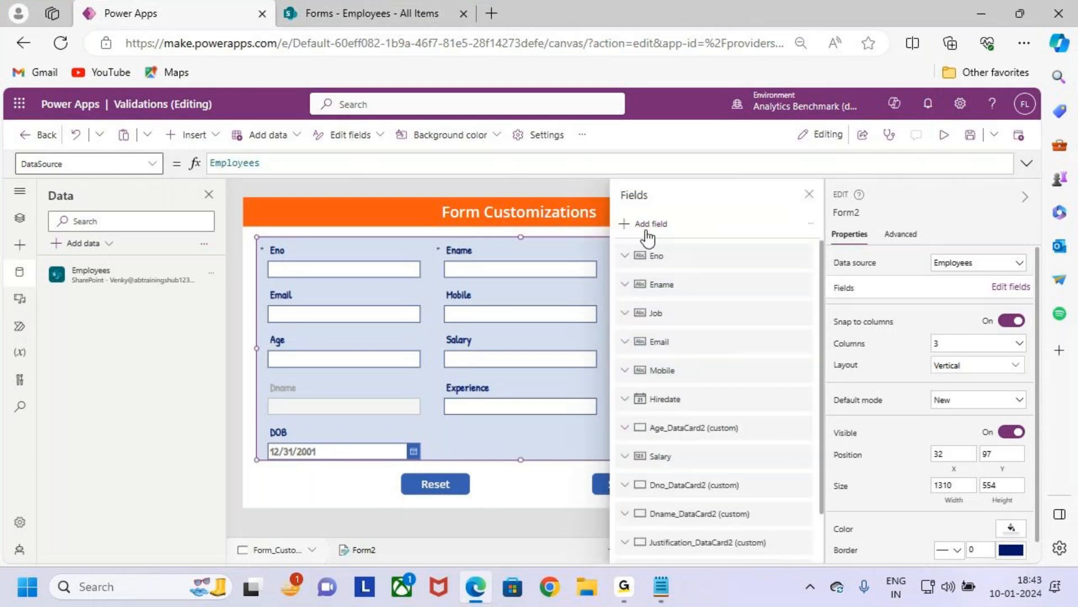
{"action": "left_click", "coordinate": [647, 224]}
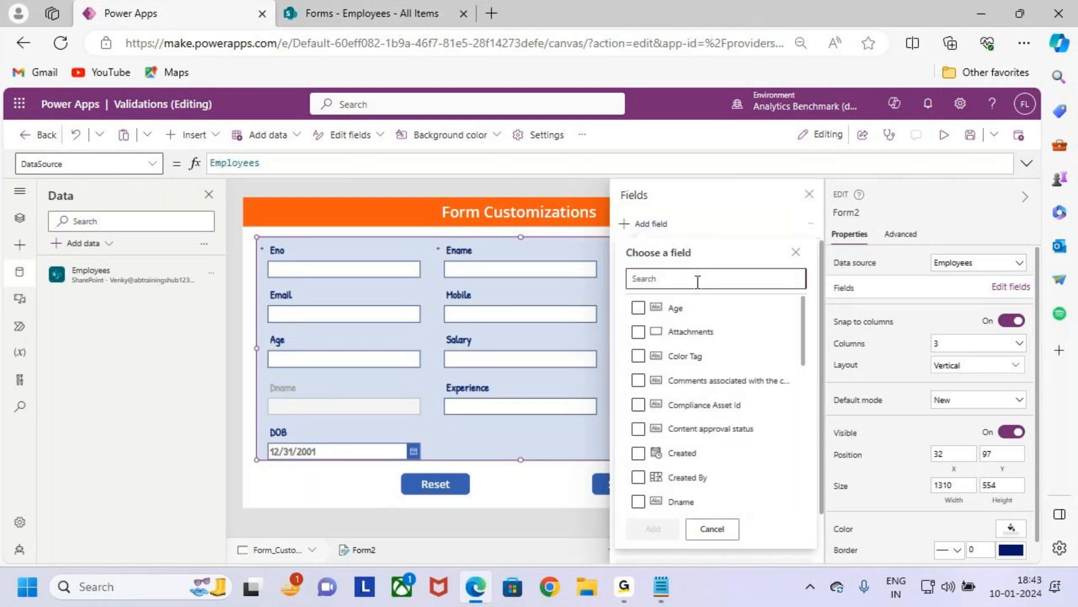
{"action": "type", "text": "rat"}
{"action": "left_click", "coordinate": [638, 356]}
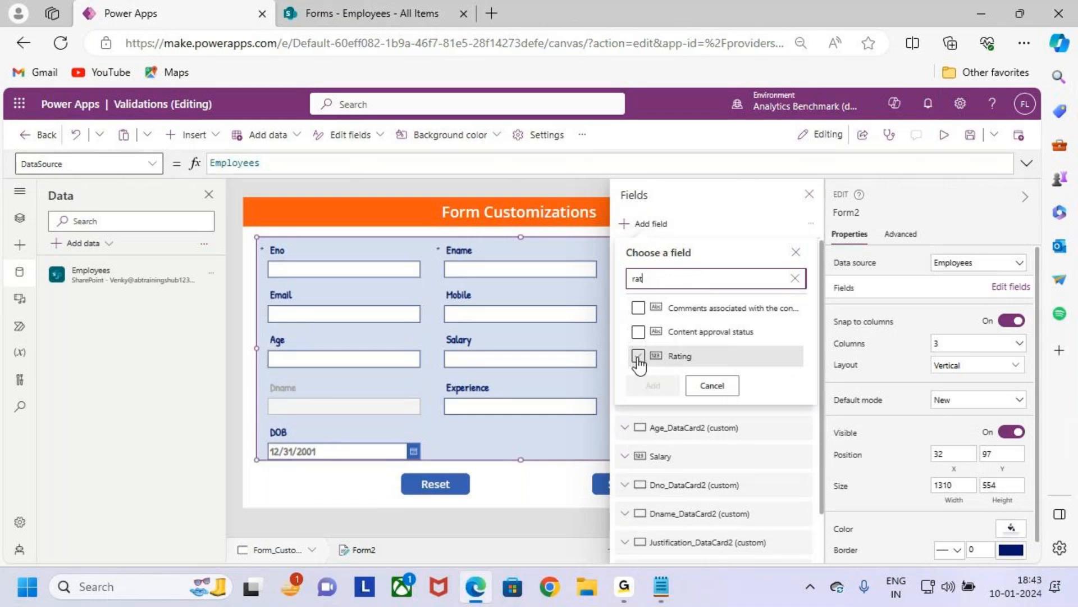
{"action": "left_click", "coordinate": [643, 359]}
{"action": "left_click", "coordinate": [652, 385]}
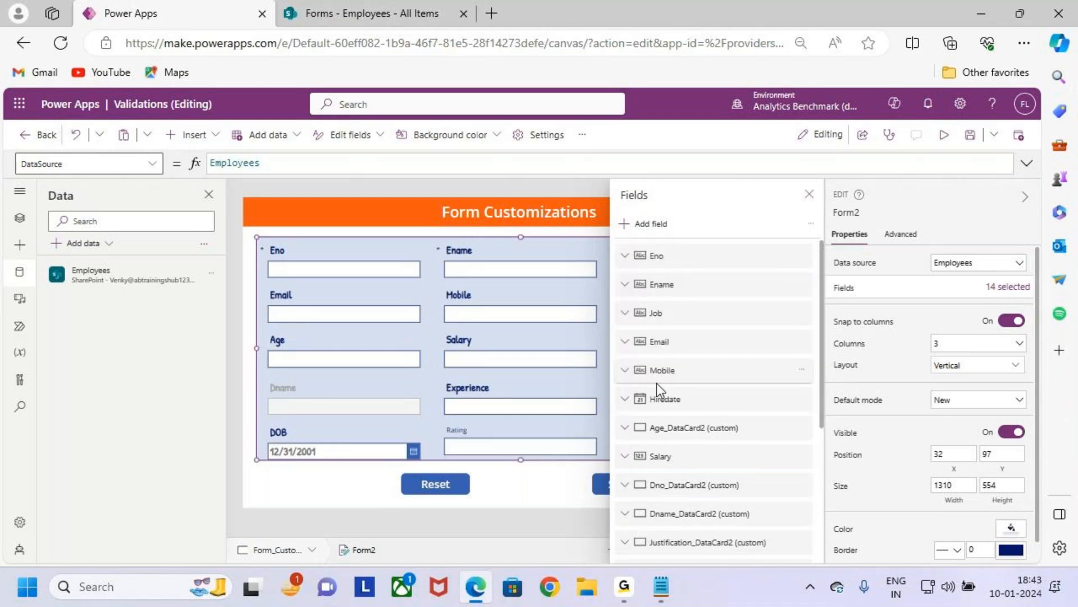
{"action": "left_click", "coordinate": [810, 194]}
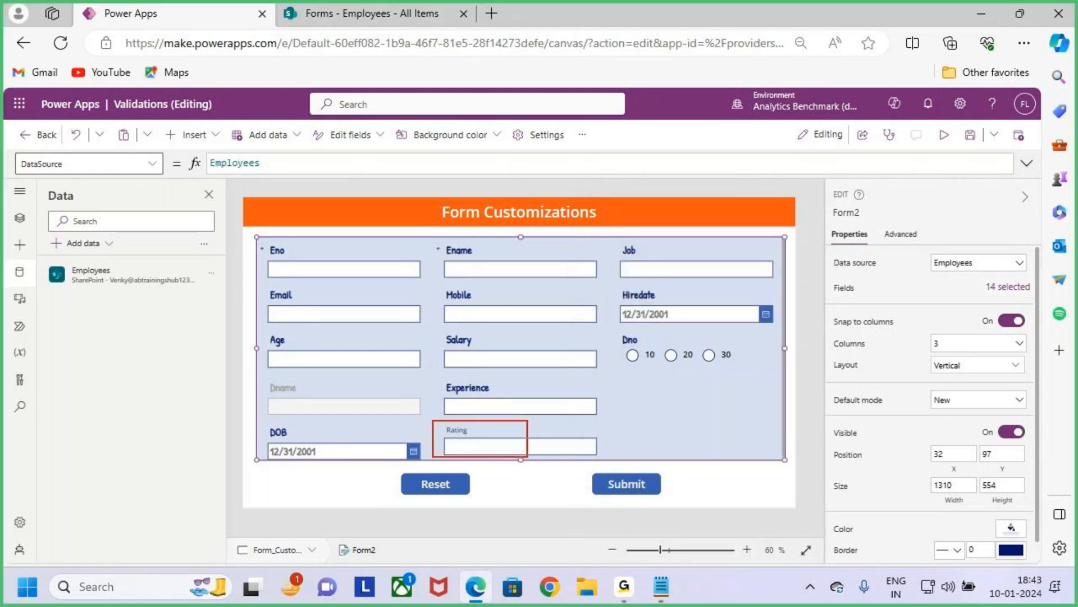
{"action": "left_click", "coordinate": [543, 434]}
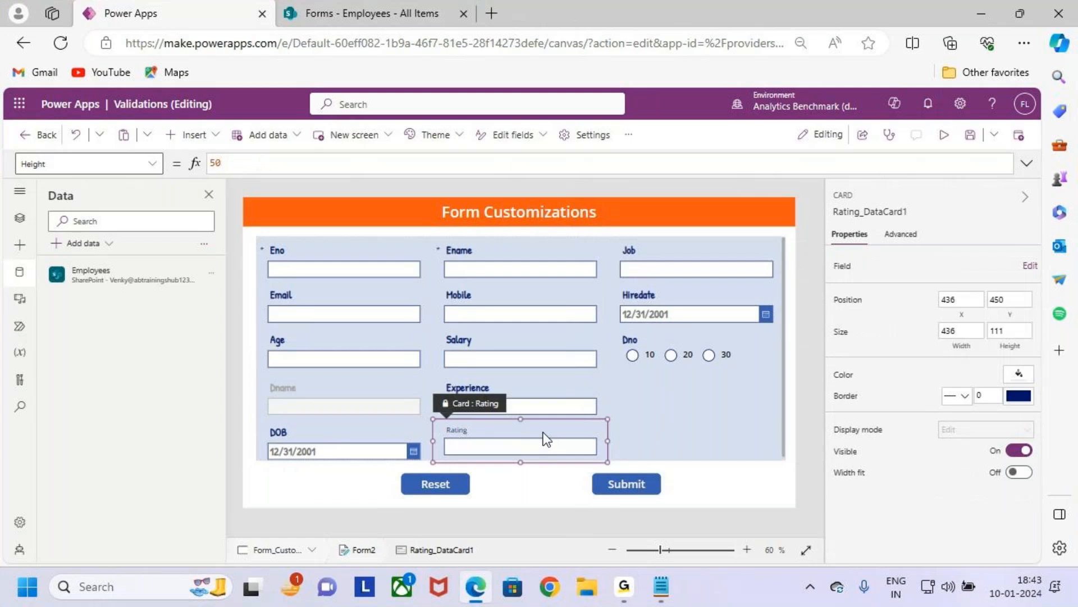
Format the Rating label as Patrick Hand, size 20, with Semibold weight.
{"action": "scroll", "coordinate": [542, 431], "scroll_direction": "up", "scroll_amount": 5}
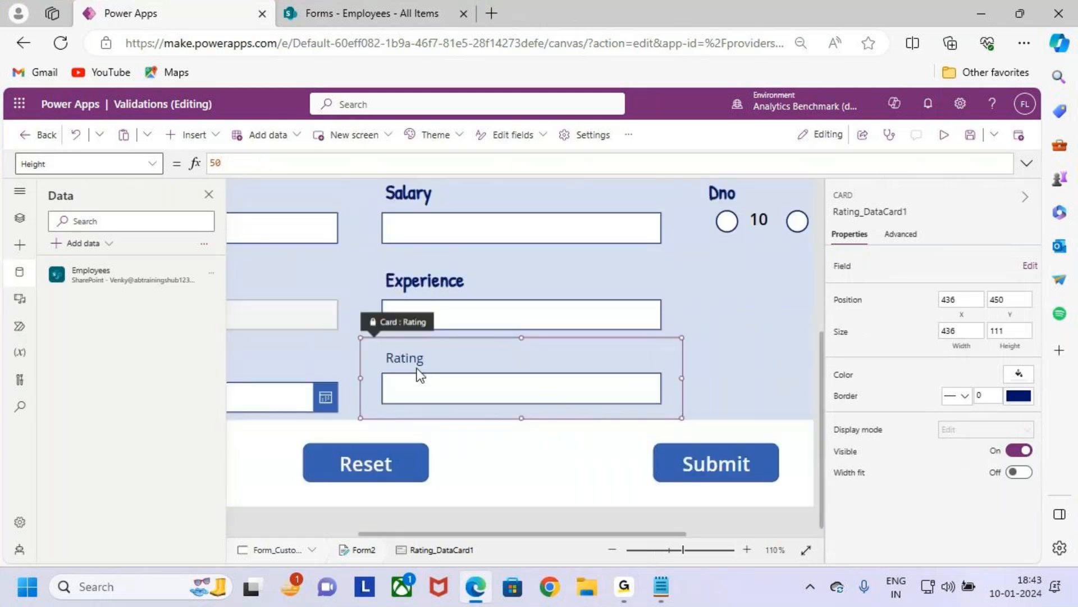
{"action": "left_click", "coordinate": [404, 357]}
{"action": "left_click", "coordinate": [454, 135]}
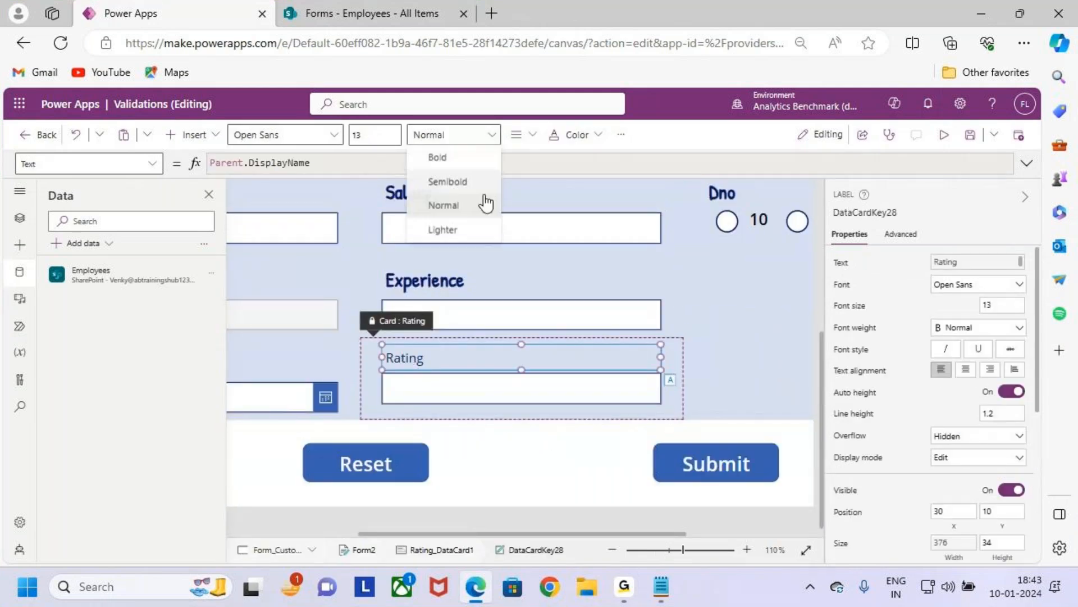
{"action": "left_click", "coordinate": [462, 182]}
{"action": "left_click", "coordinate": [375, 135]}
{"action": "type", "text": "20"}
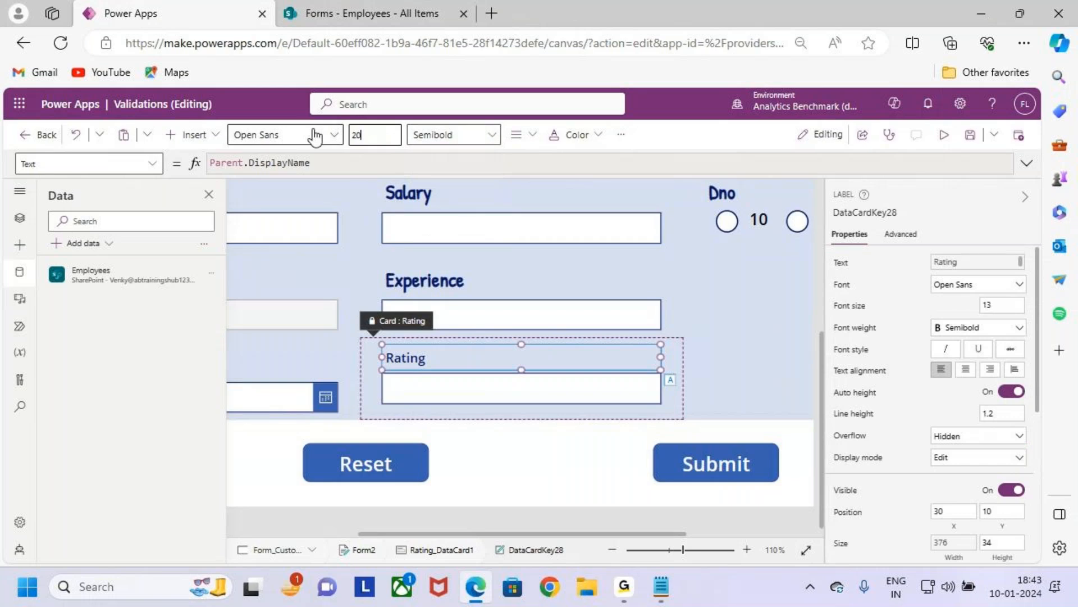
{"action": "left_click", "coordinate": [315, 135]}
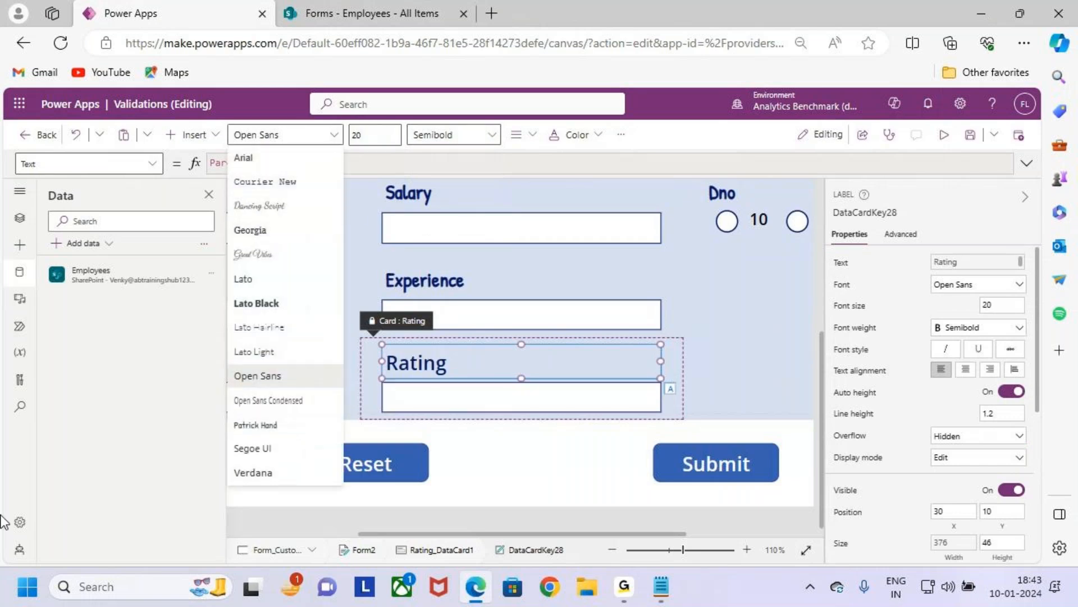
{"action": "left_click", "coordinate": [285, 425]}
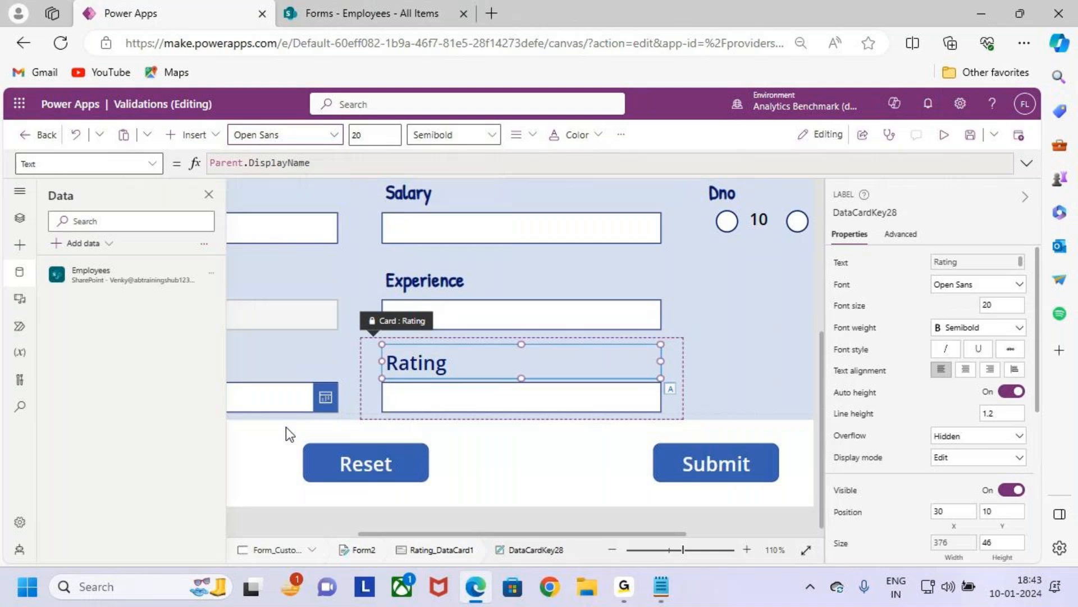
Format the Rating text input as Patrick Hand, size 20, Semibold, and reselect the Rating card.
{"action": "left_click", "coordinate": [455, 393]}
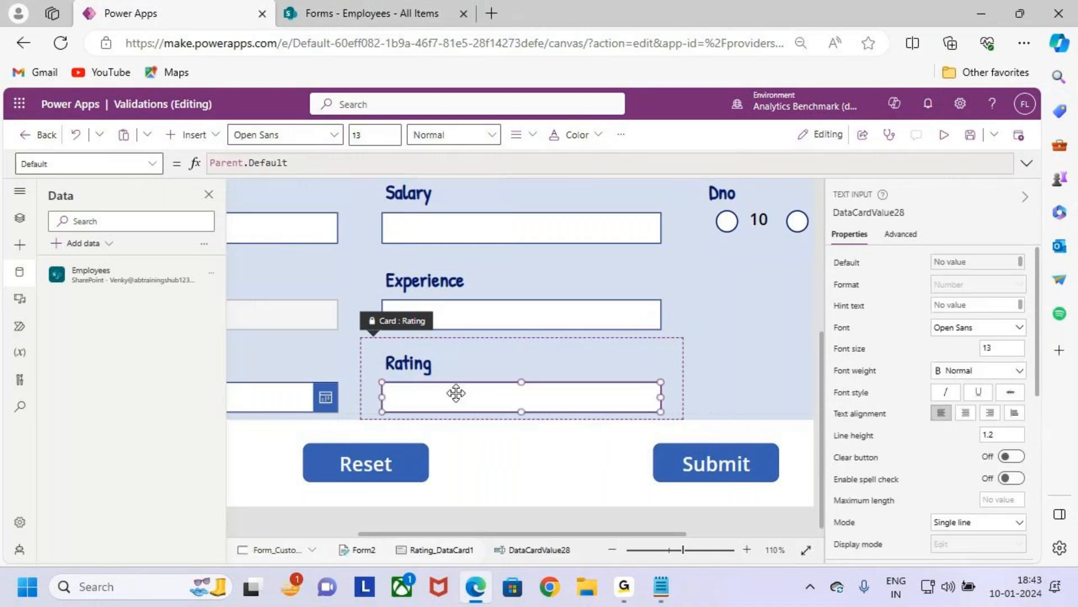
{"action": "left_click_drag", "start_coordinate": [386, 140], "coordinate": [306, 137]}
{"action": "type", "text": "20"}
{"action": "left_click", "coordinate": [444, 136]}
{"action": "left_click", "coordinate": [458, 181]}
{"action": "left_click", "coordinate": [303, 135]}
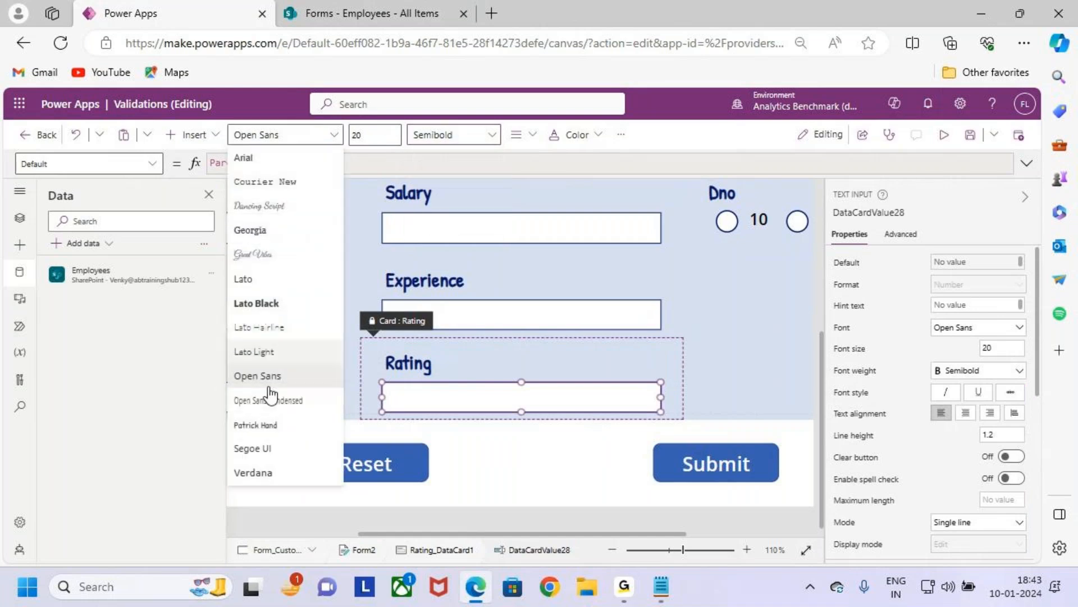
{"action": "left_click", "coordinate": [305, 429]}
{"action": "left_click", "coordinate": [710, 373]}
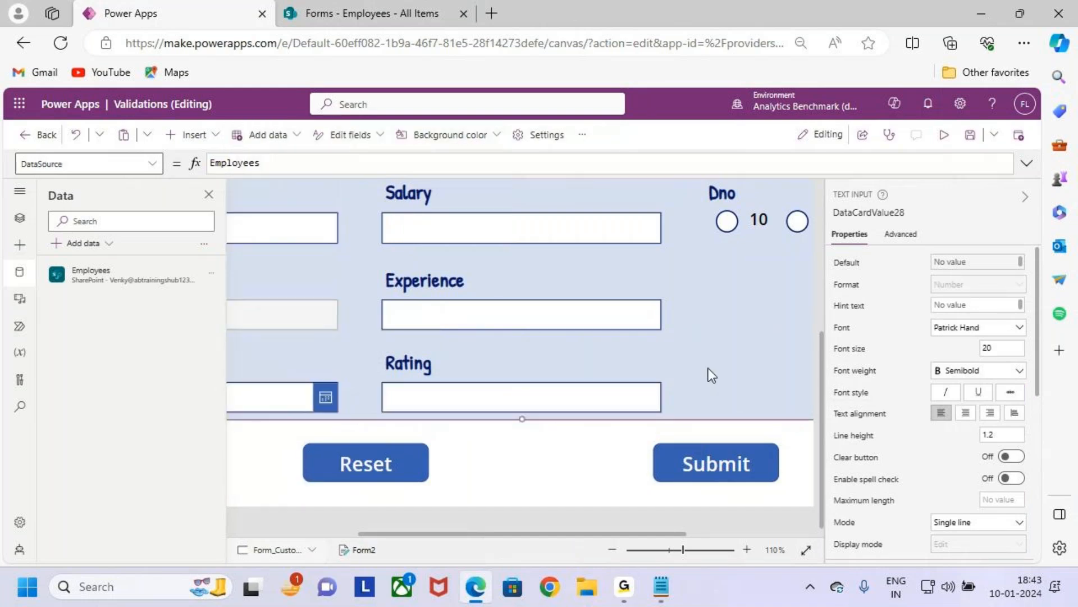
{"action": "left_click", "coordinate": [581, 375]}
{"action": "scroll", "coordinate": [582, 372], "scroll_direction": "down", "scroll_amount": 5}
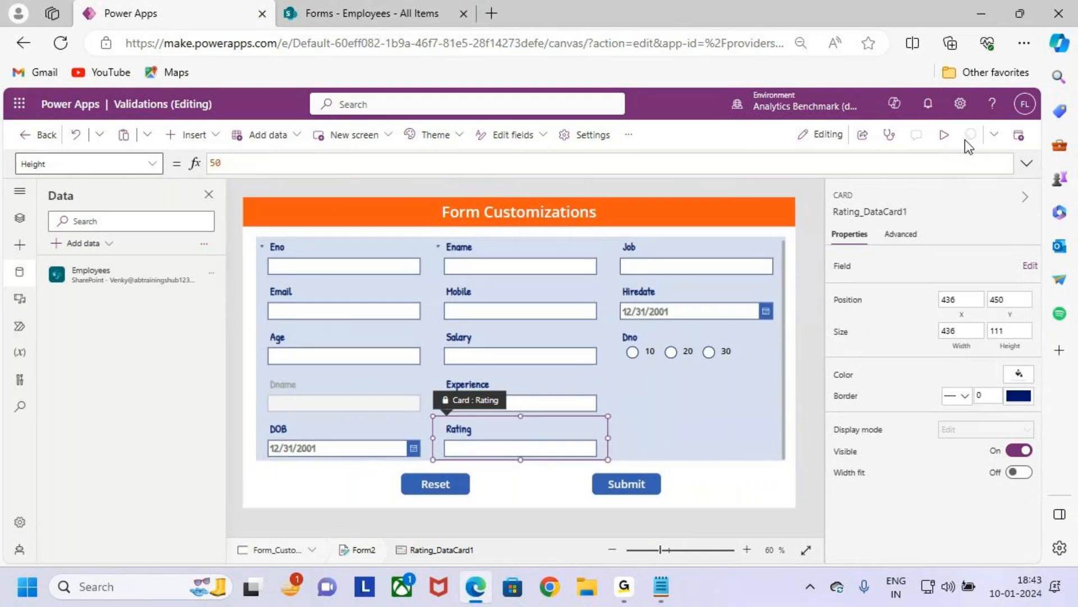
Preview the app and submit the form with a Rating of 0 to test the lower limit.
{"action": "left_click", "coordinate": [944, 134]}
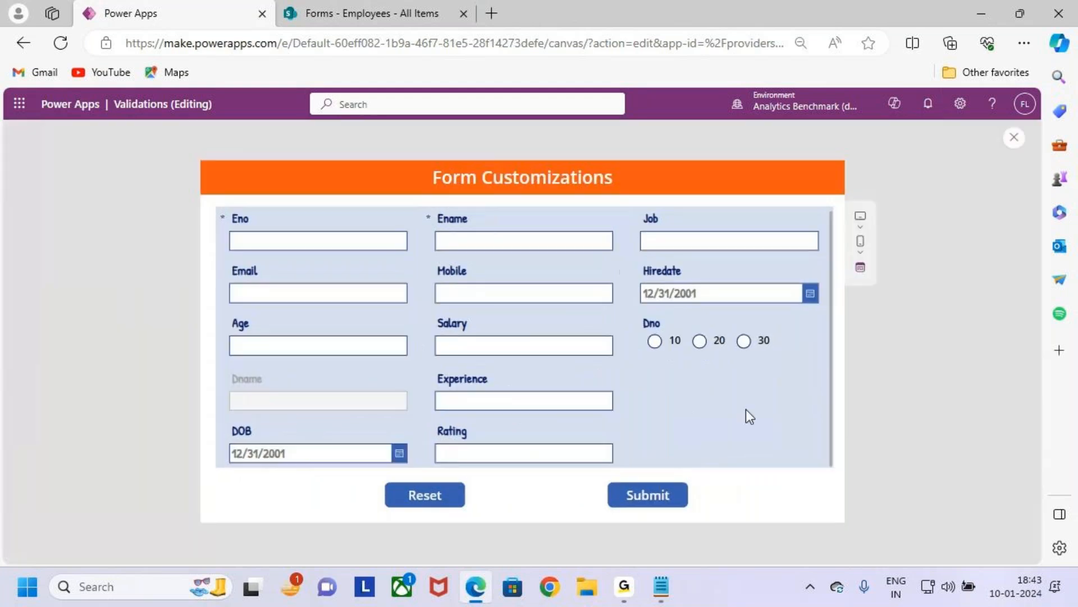
{"action": "left_click_drag", "start_coordinate": [421, 421], "coordinate": [629, 472]}
{"action": "mouse_move", "coordinate": [588, 407]}
{"action": "left_mouse_down"}
{"action": "mouse_move", "coordinate": [588, 436]}
{"action": "mouse_move", "coordinate": [563, 473]}
{"action": "left_mouse_up"}
{"action": "key", "text": "Escape"}
{"action": "left_click", "coordinate": [471, 453]}
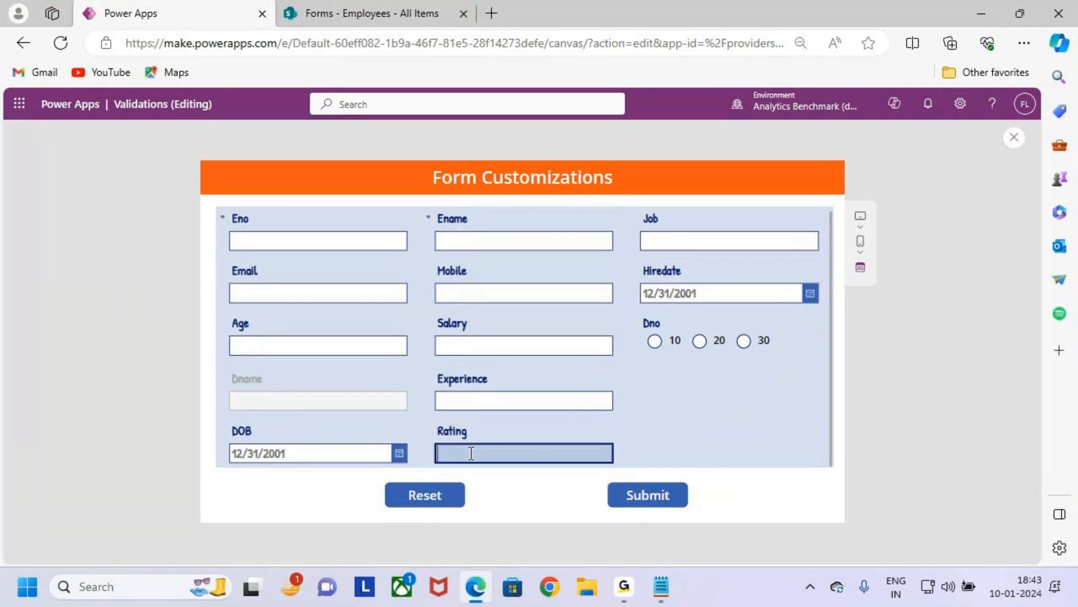
{"action": "type", "text": "1"}
{"action": "key", "text": "BackSpace"}
{"action": "type", "text": "0"}
{"action": "left_click", "coordinate": [653, 499]}
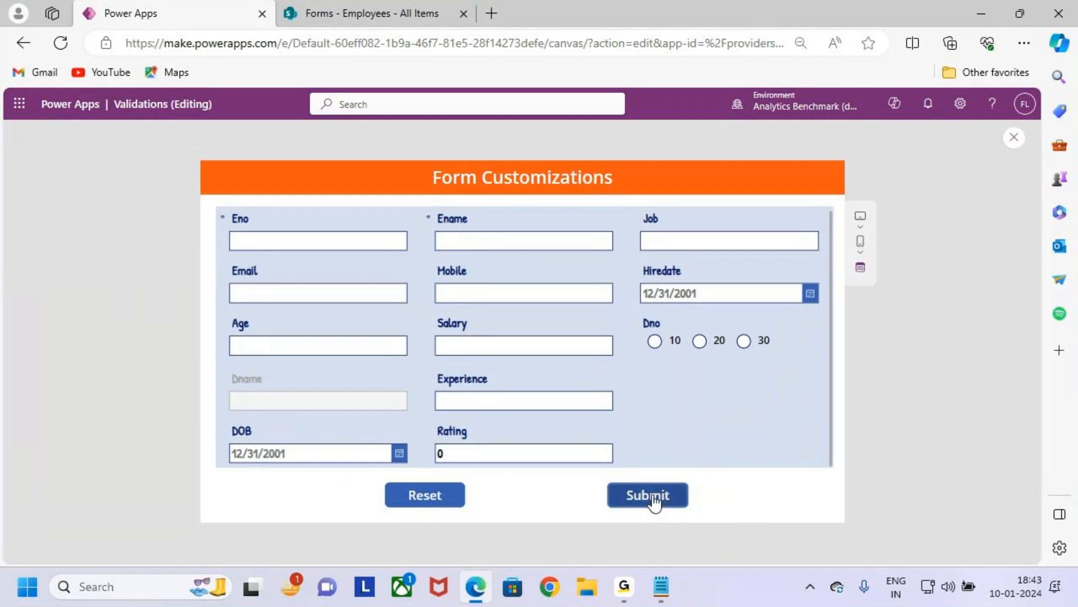
{"action": "scroll", "coordinate": [734, 365], "scroll_direction": "down", "scroll_amount": 1}
{"action": "key", "text": "ctrl+2"}
{"action": "left_click_drag", "start_coordinate": [426, 451], "coordinate": [605, 471]}
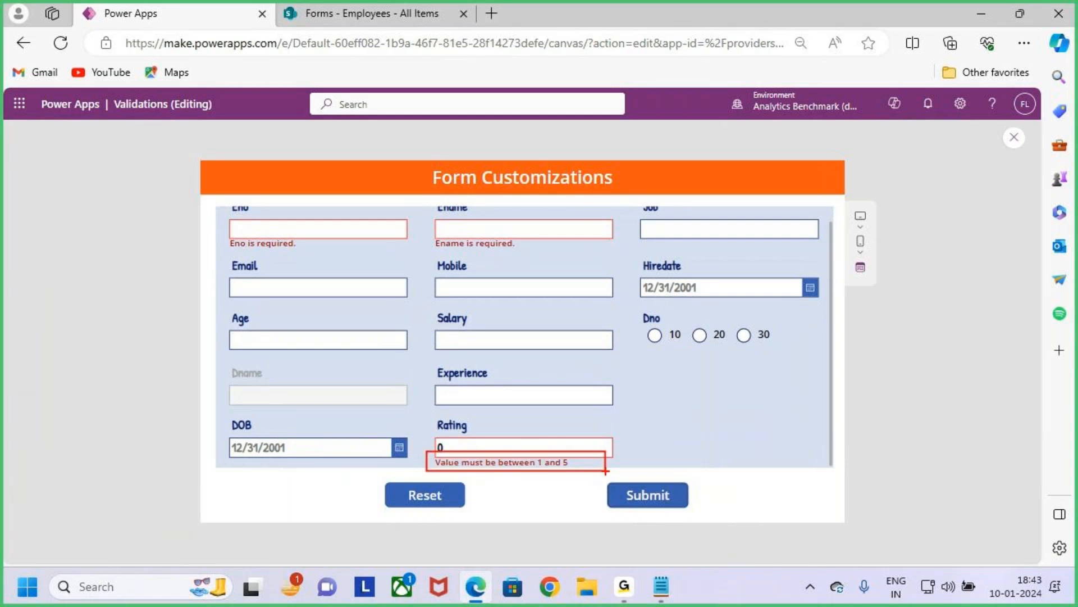
{"action": "key", "text": "Escape"}
Replace the Rating with 6 to test the upper limit of its validation.
{"action": "left_click", "coordinate": [525, 448]}
{"action": "key", "text": "BackSpace"}
{"action": "type", "text": "6"}
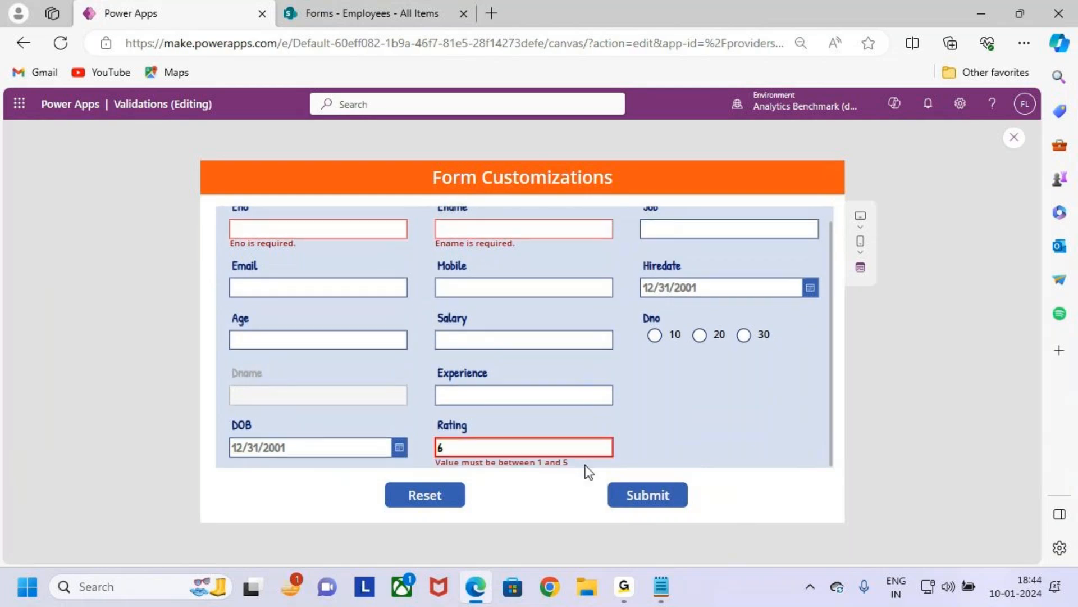
{"action": "key", "text": "ctrl+2"}
{"action": "left_click_drag", "start_coordinate": [423, 450], "coordinate": [599, 477]}
{"action": "key", "text": "Escape"}
Replace the Rating with 4 to test a value within the allowed range.
{"action": "left_click", "coordinate": [538, 448]}
{"action": "key", "text": "BackSpace"}
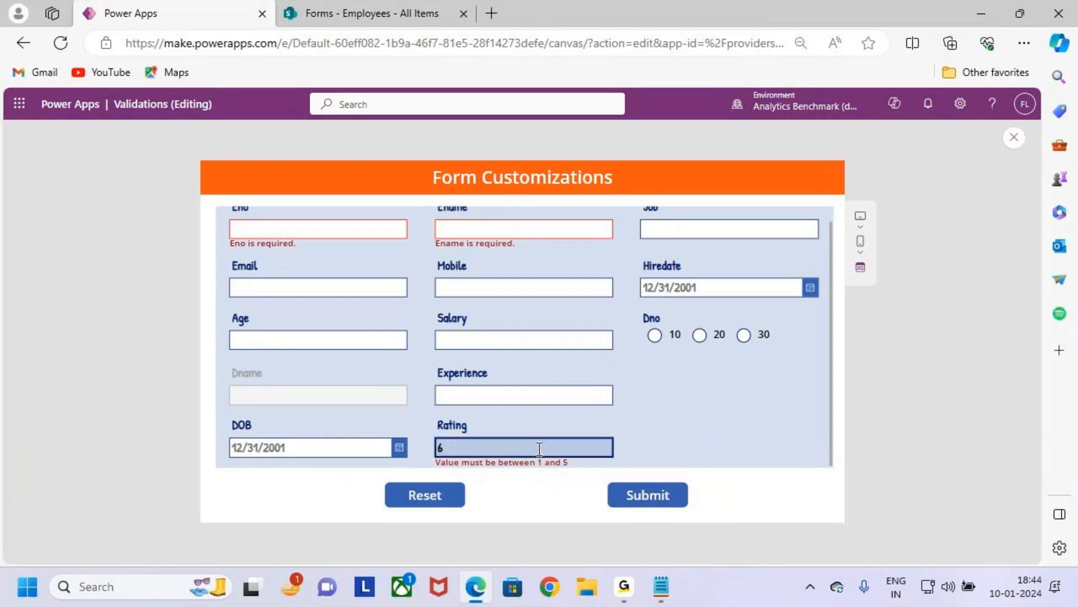
{"action": "type", "text": "4"}
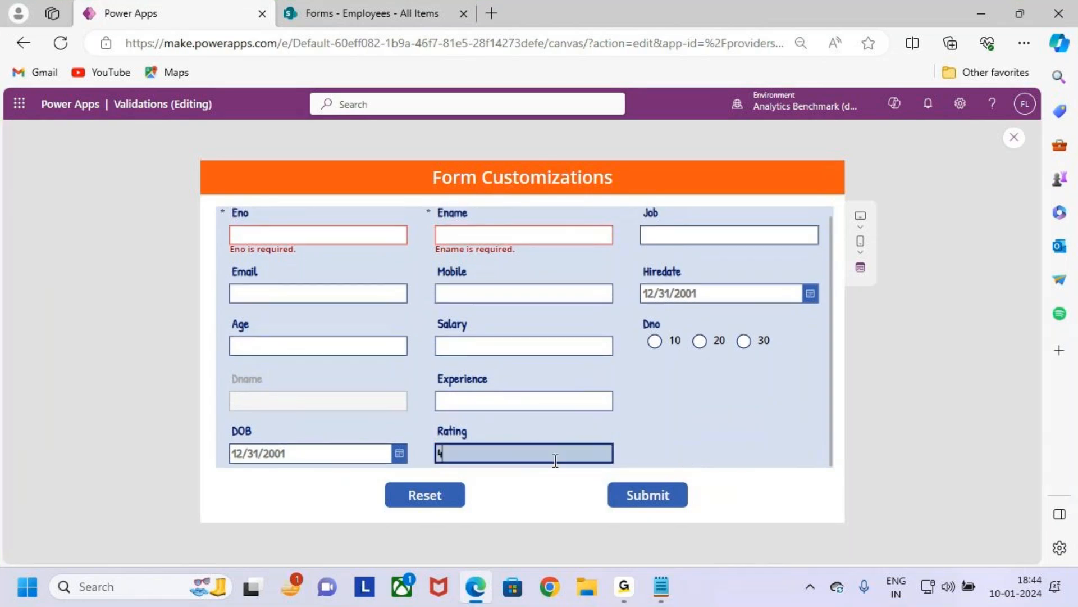
{"action": "key", "text": "ctrl+2"}
{"action": "mouse_move", "coordinate": [427, 415]}
{"action": "left_mouse_down"}
{"action": "mouse_move", "coordinate": [493, 454]}
{"action": "mouse_move", "coordinate": [635, 471]}
{"action": "left_mouse_up"}
{"action": "left_click_drag", "start_coordinate": [545, 362], "coordinate": [552, 416]}
{"action": "left_click_drag", "start_coordinate": [536, 392], "coordinate": [564, 385]}
{"action": "left_click_drag", "start_coordinate": [618, 434], "coordinate": [656, 403]}
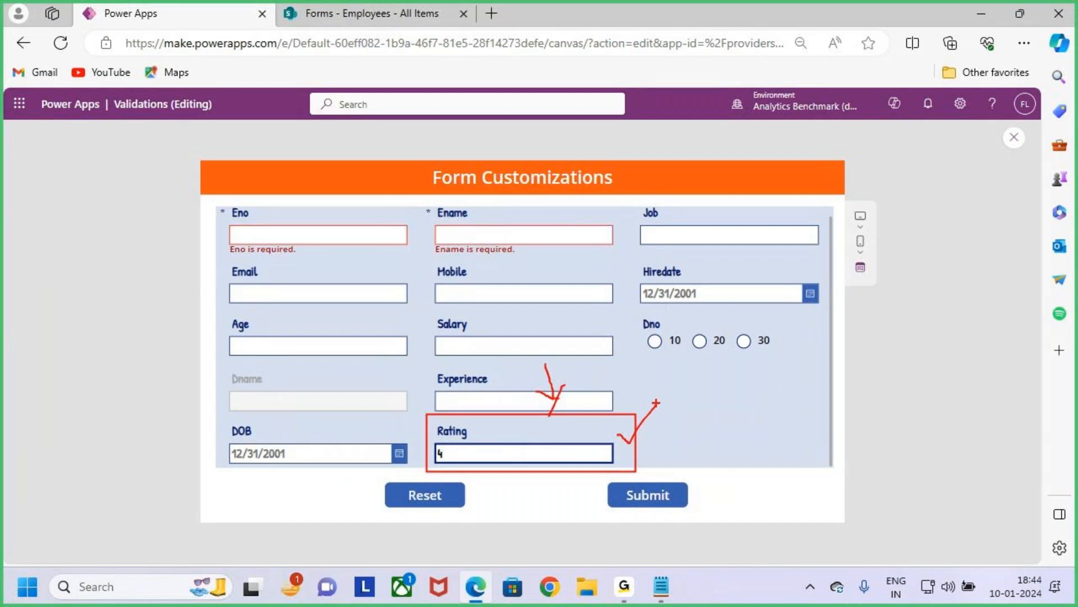
{"action": "key", "text": "Escape"}
{"action": "key", "text": "ctrl+2"}
{"action": "mouse_move", "coordinate": [666, 414]}
{"action": "left_mouse_down"}
{"action": "mouse_move", "coordinate": [665, 436]}
{"action": "mouse_move", "coordinate": [677, 433]}
{"action": "mouse_move", "coordinate": [655, 452]}
{"action": "left_mouse_up"}
{"action": "mouse_move", "coordinate": [710, 387]}
{"action": "left_mouse_down"}
{"action": "mouse_move", "coordinate": [730, 422]}
{"action": "mouse_move", "coordinate": [719, 447]}
{"action": "left_mouse_up"}
{"action": "left_click", "coordinate": [771, 416]}
{"action": "mouse_move", "coordinate": [771, 415]}
{"action": "left_mouse_down"}
{"action": "mouse_move", "coordinate": [775, 434]}
{"action": "mouse_move", "coordinate": [765, 431]}
{"action": "left_mouse_up"}
{"action": "left_click_drag", "start_coordinate": [707, 488], "coordinate": [830, 488]}
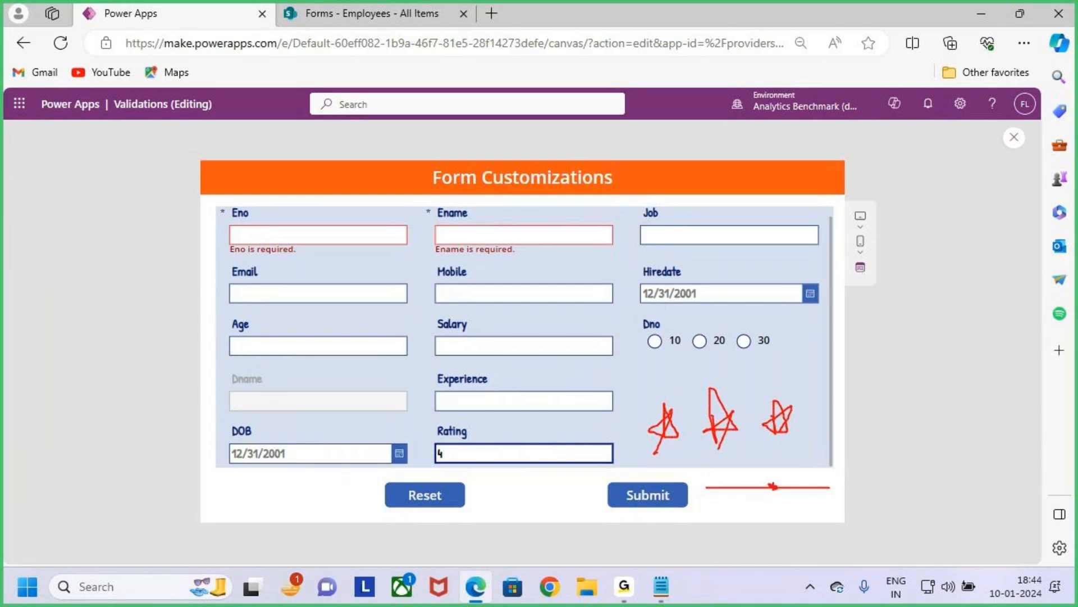
{"action": "key", "text": "e"}
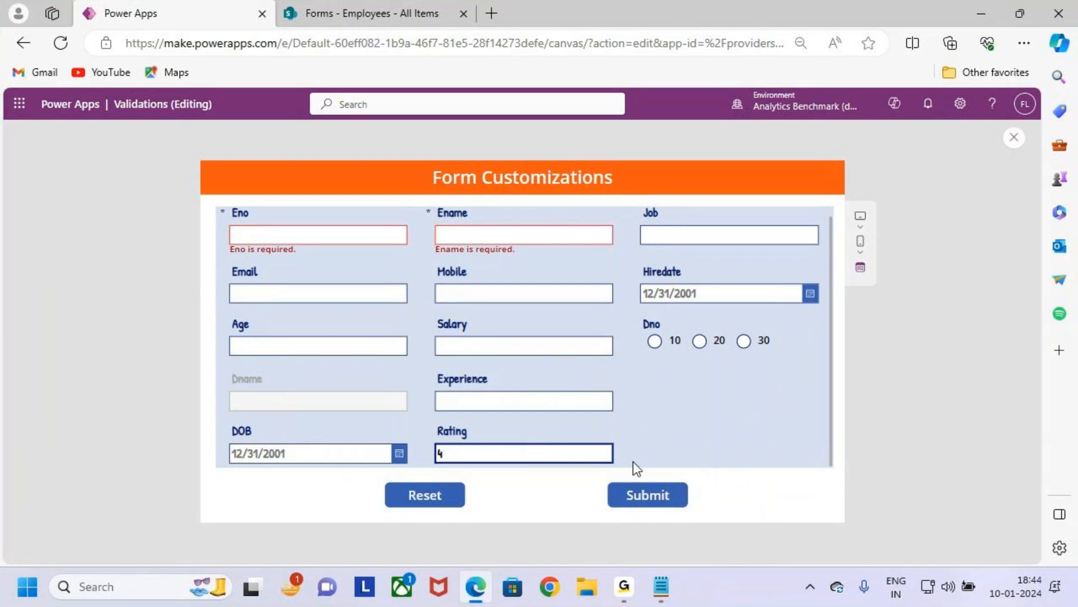
{"action": "left_click_drag", "start_coordinate": [426, 423], "coordinate": [624, 471]}
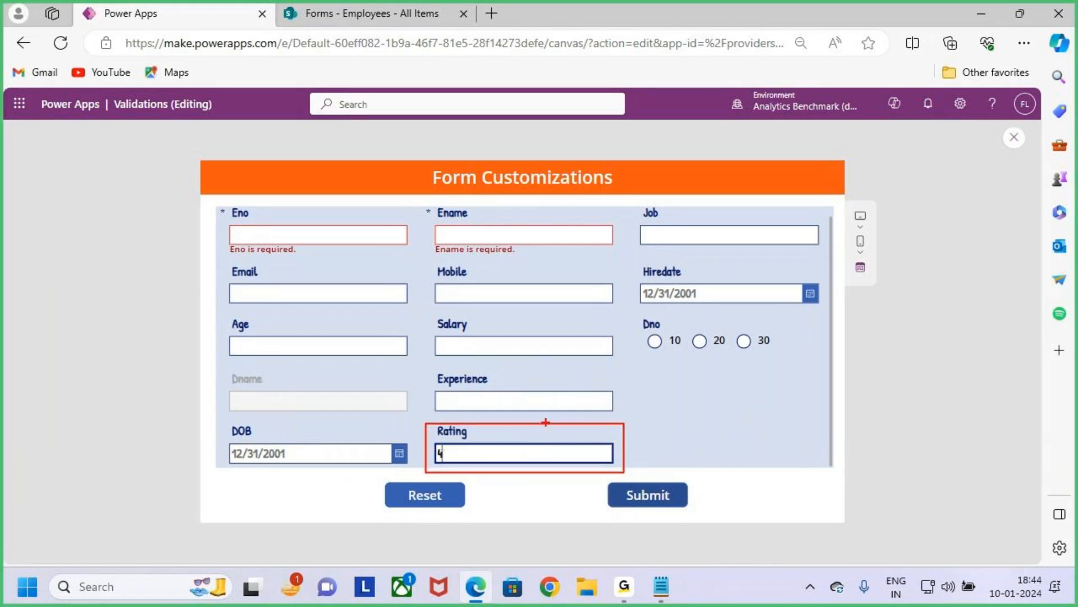
{"action": "mouse_move", "coordinate": [555, 427]}
{"action": "left_mouse_down"}
{"action": "mouse_move", "coordinate": [558, 452]}
{"action": "mouse_move", "coordinate": [546, 445]}
{"action": "mouse_move", "coordinate": [556, 462]}
{"action": "mouse_move", "coordinate": [666, 444]}
{"action": "mouse_move", "coordinate": [661, 474]}
{"action": "left_mouse_up"}
{"action": "mouse_move", "coordinate": [722, 415]}
{"action": "left_mouse_down"}
{"action": "mouse_move", "coordinate": [721, 449]}
{"action": "mouse_move", "coordinate": [702, 462]}
{"action": "left_mouse_up"}
{"action": "mouse_move", "coordinate": [754, 406]}
{"action": "left_mouse_down"}
{"action": "mouse_move", "coordinate": [767, 445]}
{"action": "mouse_move", "coordinate": [791, 451]}
{"action": "left_mouse_up"}
{"action": "left_click_drag", "start_coordinate": [828, 372], "coordinate": [798, 482]}
{"action": "mouse_move", "coordinate": [859, 449]}
{"action": "left_mouse_down"}
{"action": "mouse_move", "coordinate": [905, 469]}
{"action": "mouse_move", "coordinate": [858, 456]}
{"action": "mouse_move", "coordinate": [902, 408]}
{"action": "mouse_move", "coordinate": [853, 506]}
{"action": "left_mouse_up"}
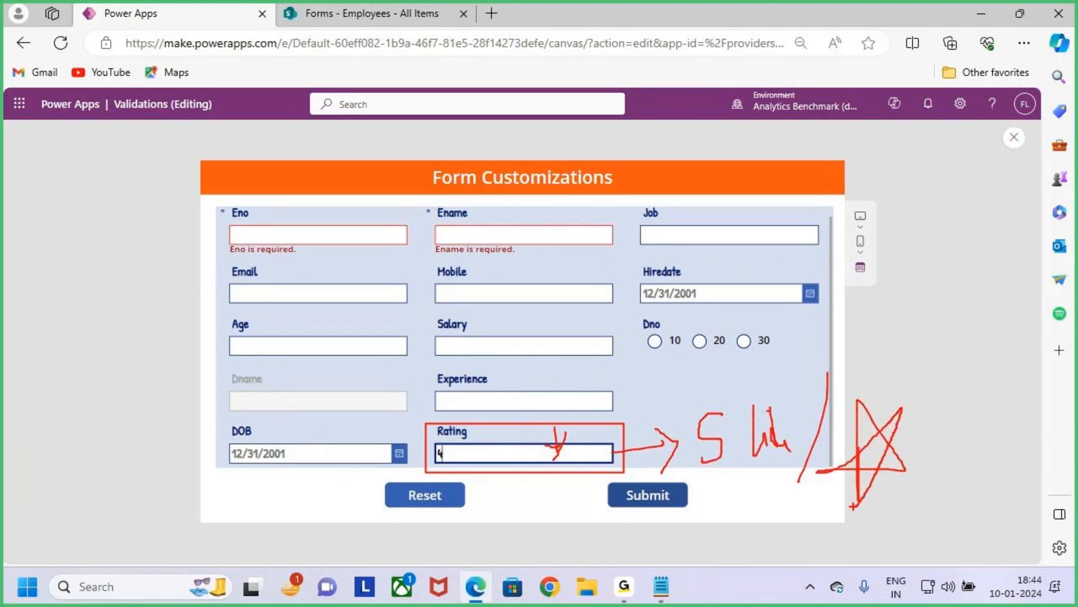
{"action": "key", "text": "Escape"}
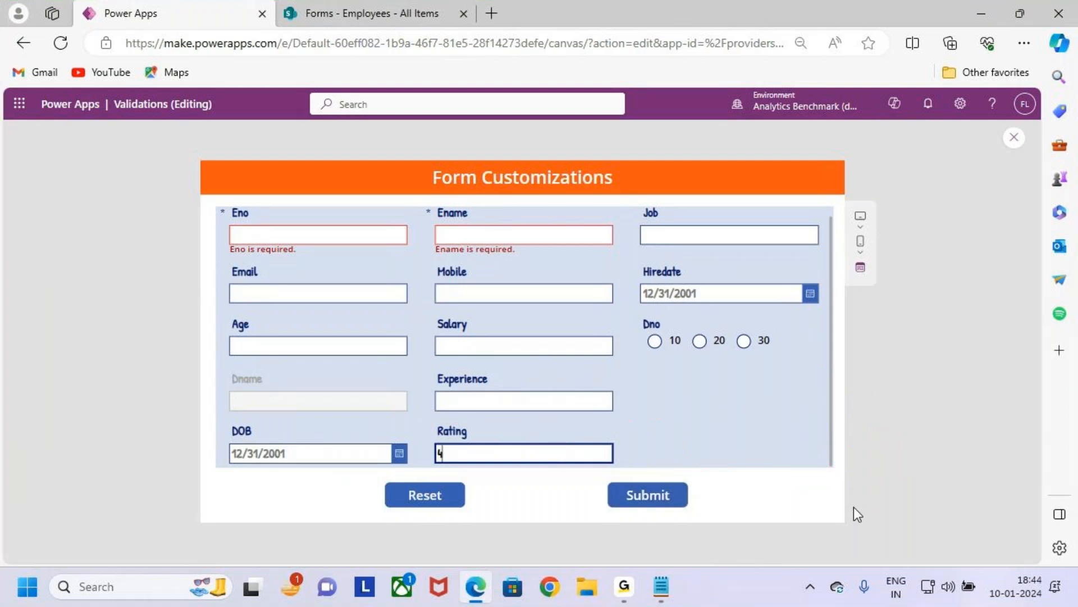
Clear the test Rating, close the preview, and select the Rating text input in the form.
{"action": "key", "text": "BackSpace"}
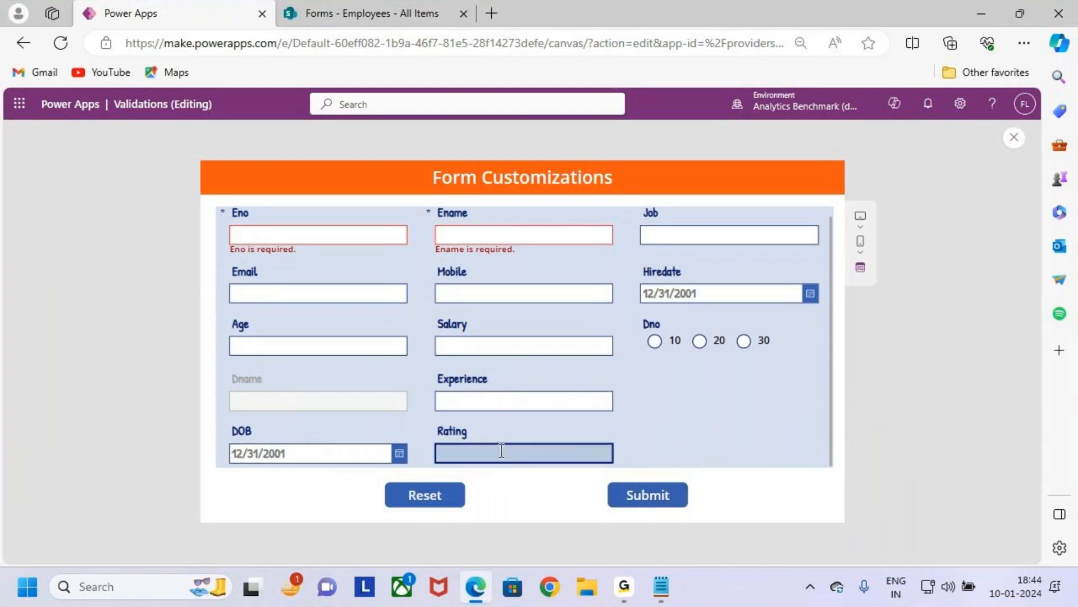
{"action": "left_click", "coordinate": [1011, 141]}
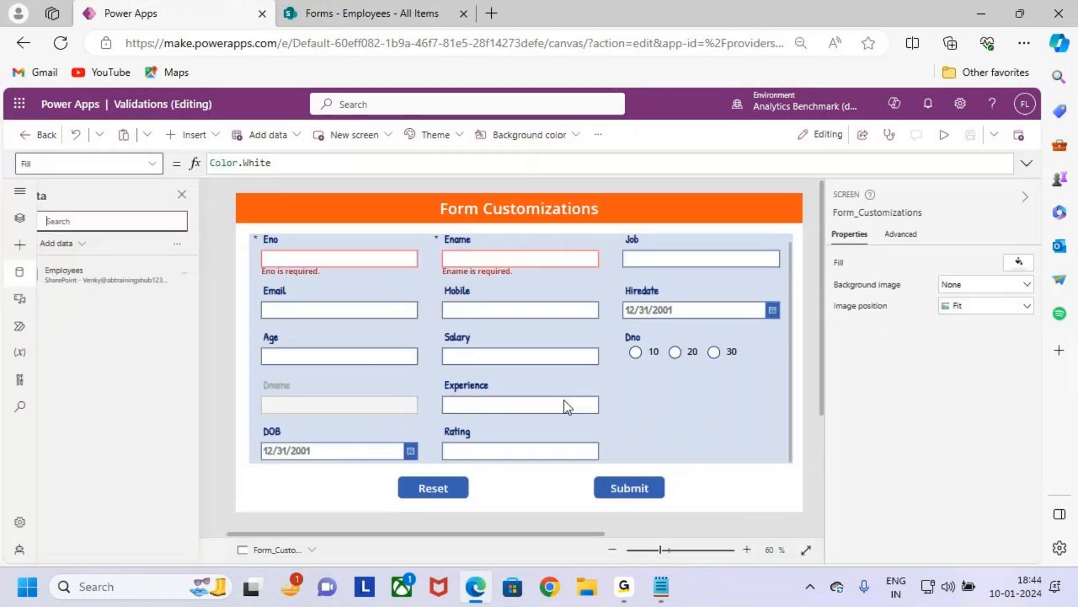
{"action": "left_click", "coordinate": [647, 391]}
{"action": "left_click", "coordinate": [519, 444]}
{"action": "left_click", "coordinate": [563, 447]}
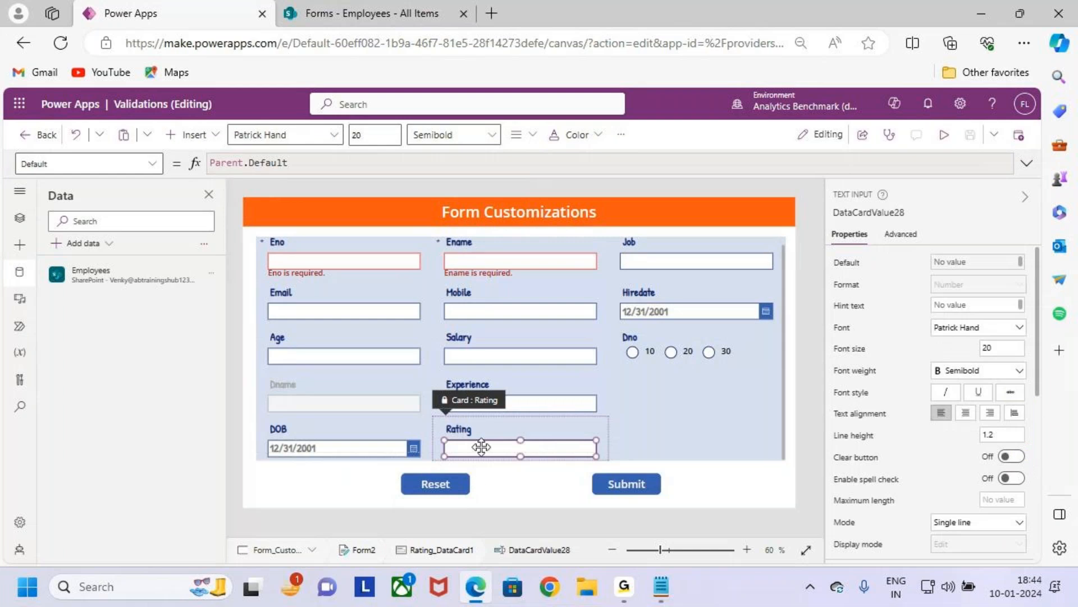
Switch to the Form Customizations notes in Notepad and read the Case 5 Slider / Rating Control requirement.
{"action": "left_click", "coordinate": [661, 586]}
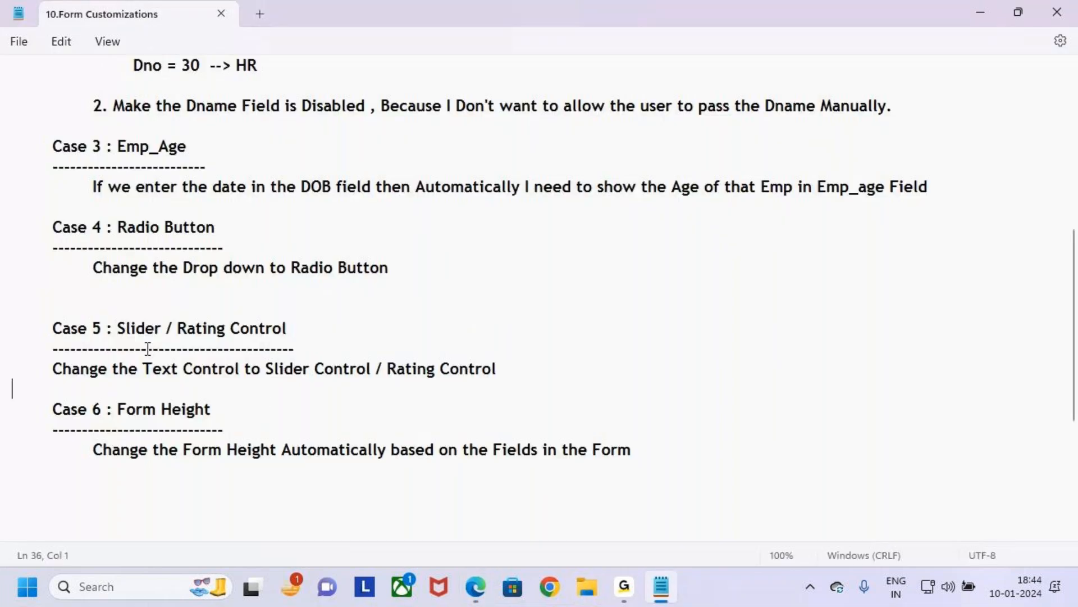
{"action": "double_click", "coordinate": [145, 329]}
{"action": "left_click_drag", "start_coordinate": [177, 329], "coordinate": [310, 337]}
{"action": "left_click", "coordinate": [427, 371]}
Switch back to Power Apps and unlock the Rating card so its properties can be changed.
{"action": "left_click", "coordinate": [478, 593]}
{"action": "left_click", "coordinate": [587, 431]}
{"action": "left_click", "coordinate": [629, 457]}
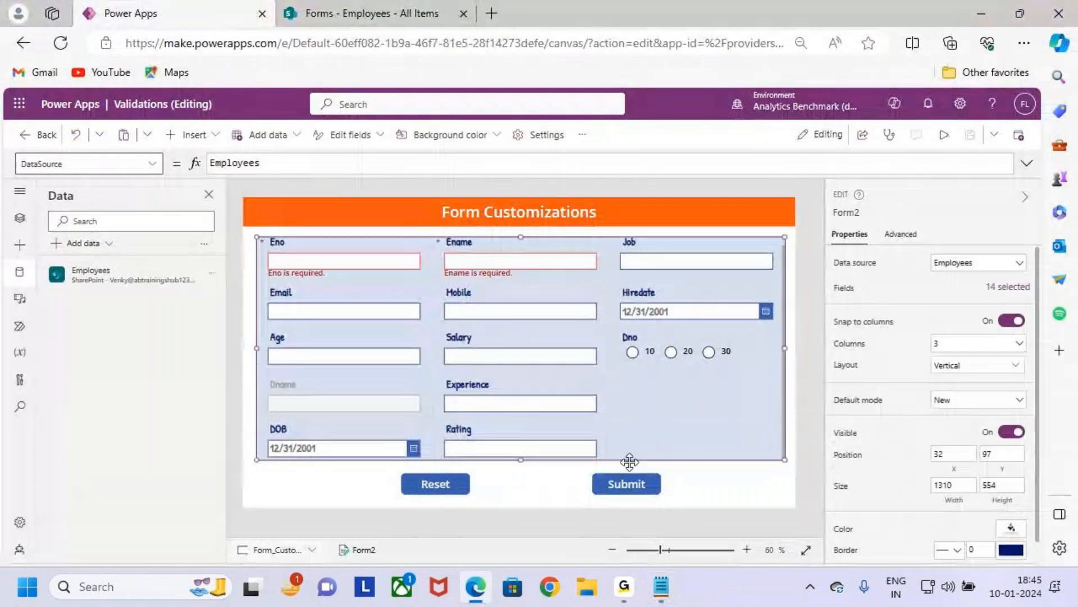
{"action": "left_click", "coordinate": [595, 442]}
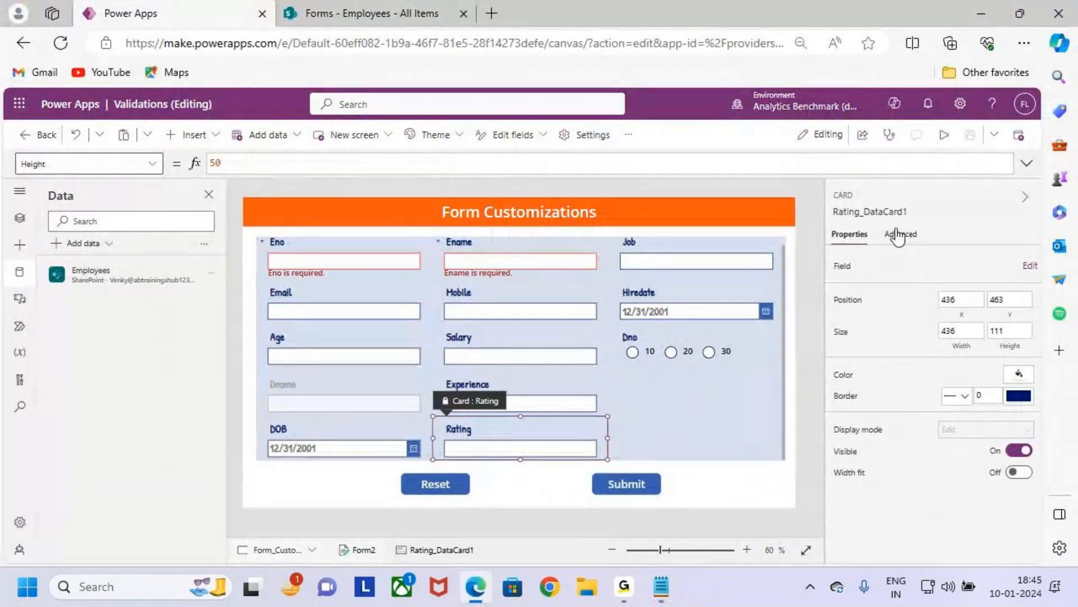
{"action": "left_click", "coordinate": [899, 234]}
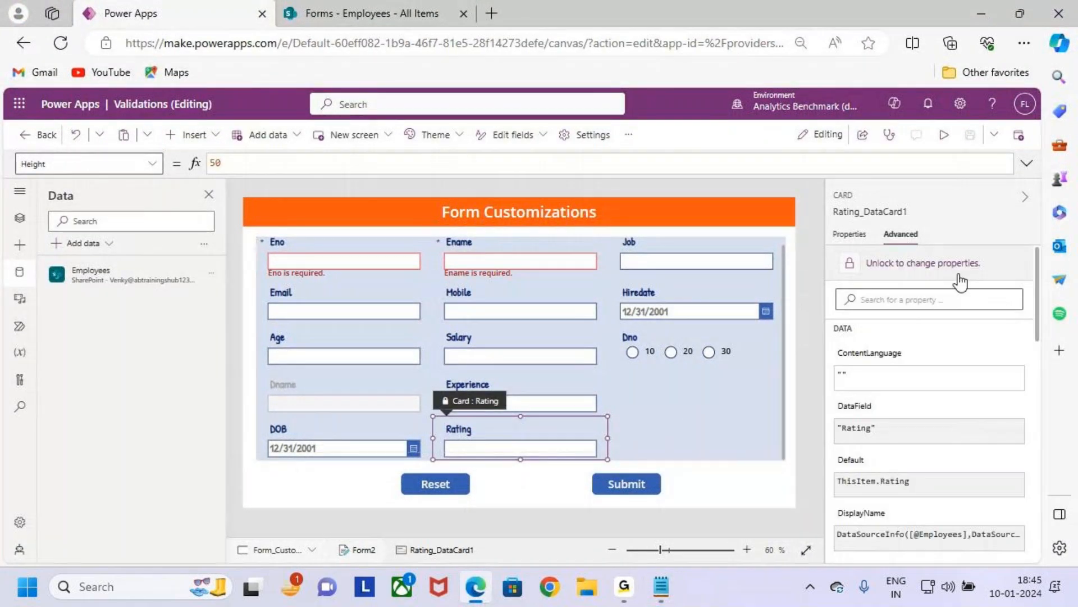
Shrink the Rating text input and move it beside the Rating label inside the card.
{"action": "left_click", "coordinate": [574, 447]}
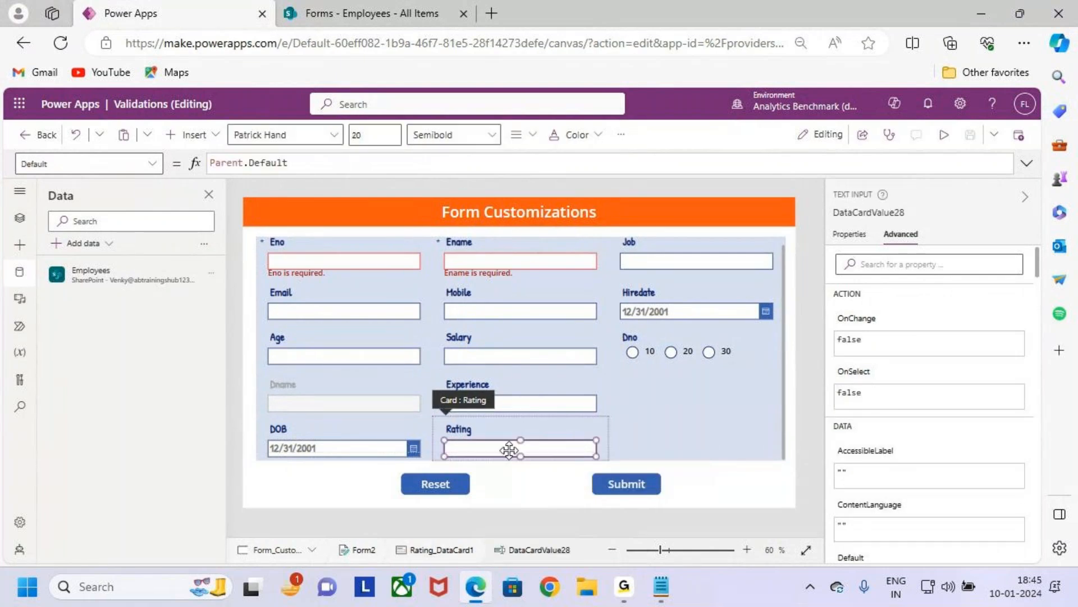
{"action": "left_click_drag", "start_coordinate": [449, 456], "coordinate": [545, 428]}
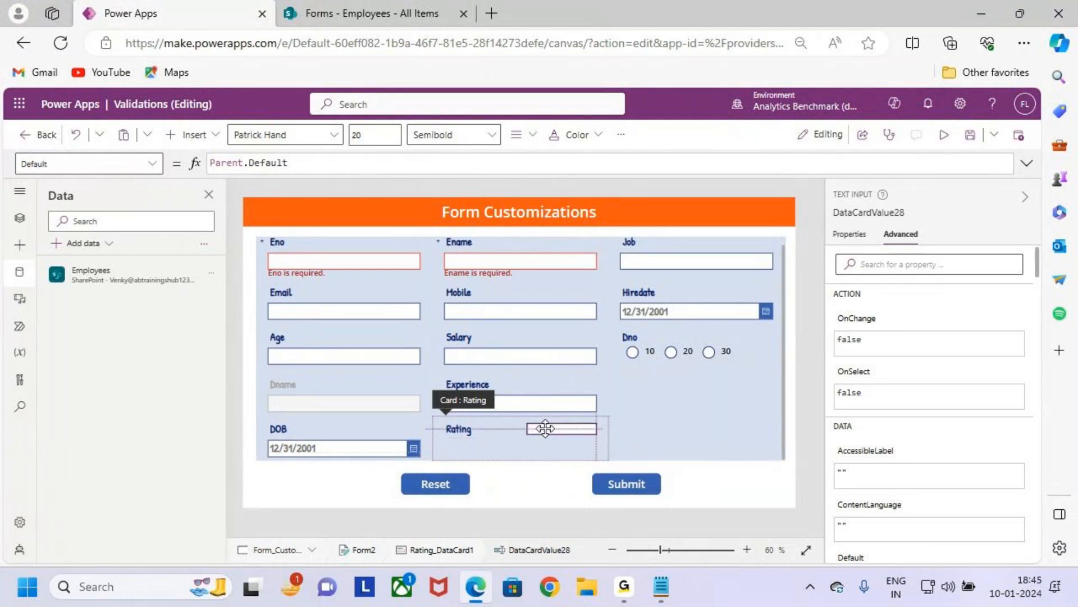
Insert a Slider control into the Rating card and position it below the Rating label and text input.
{"action": "left_click", "coordinate": [191, 134]}
{"action": "left_click", "coordinate": [285, 146]}
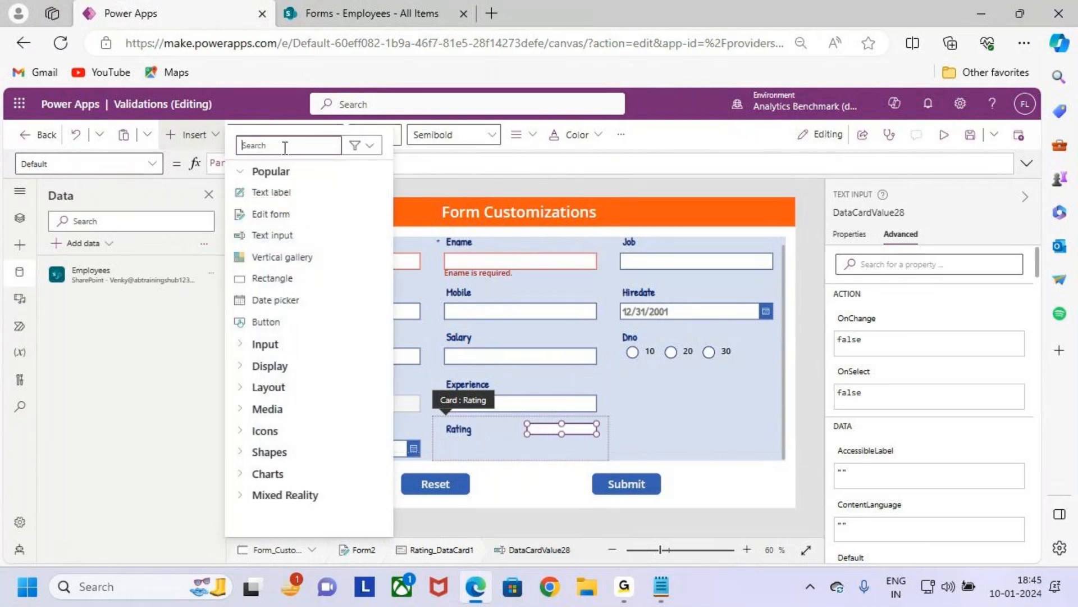
{"action": "type", "text": "slider"}
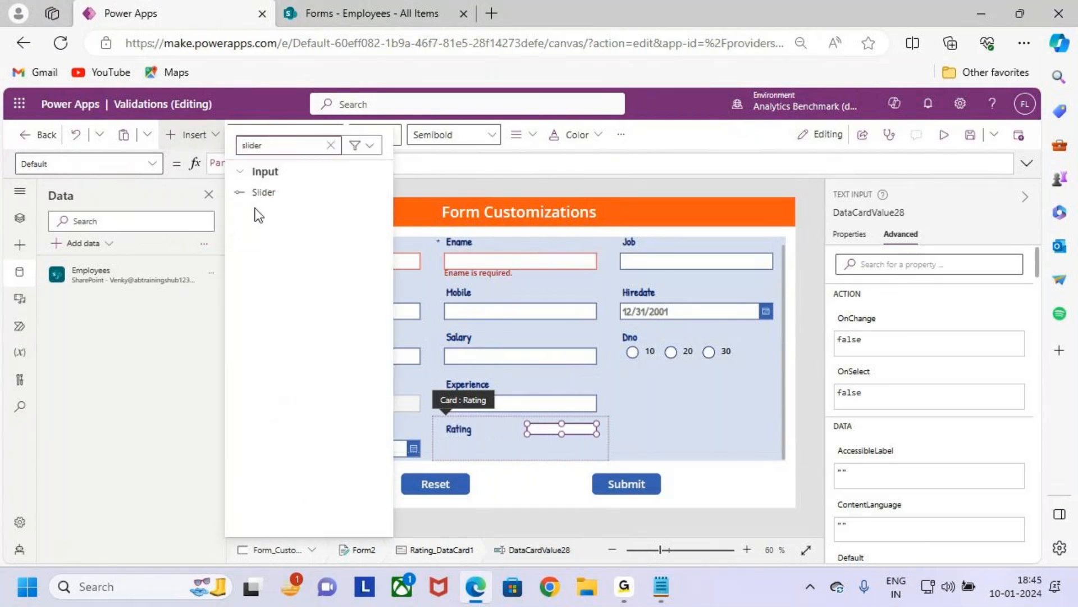
{"action": "left_click", "coordinate": [274, 195]}
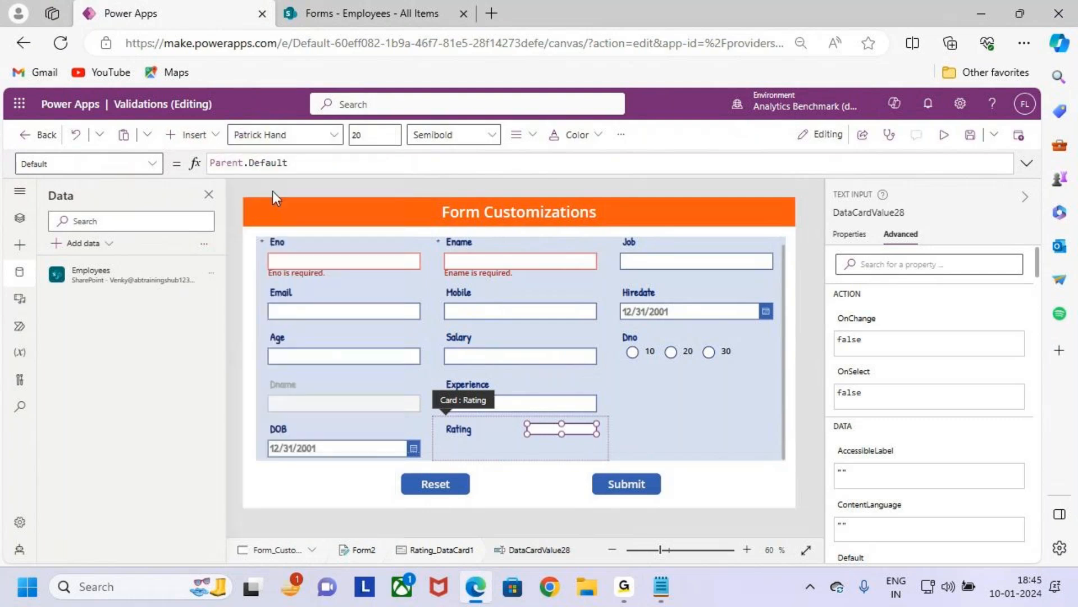
{"action": "left_click_drag", "start_coordinate": [534, 444], "coordinate": [547, 444]}
{"action": "scroll", "coordinate": [547, 444], "scroll_direction": "up", "scroll_amount": 4}
{"action": "scroll", "coordinate": [604, 437], "scroll_direction": "down", "scroll_amount": 3}
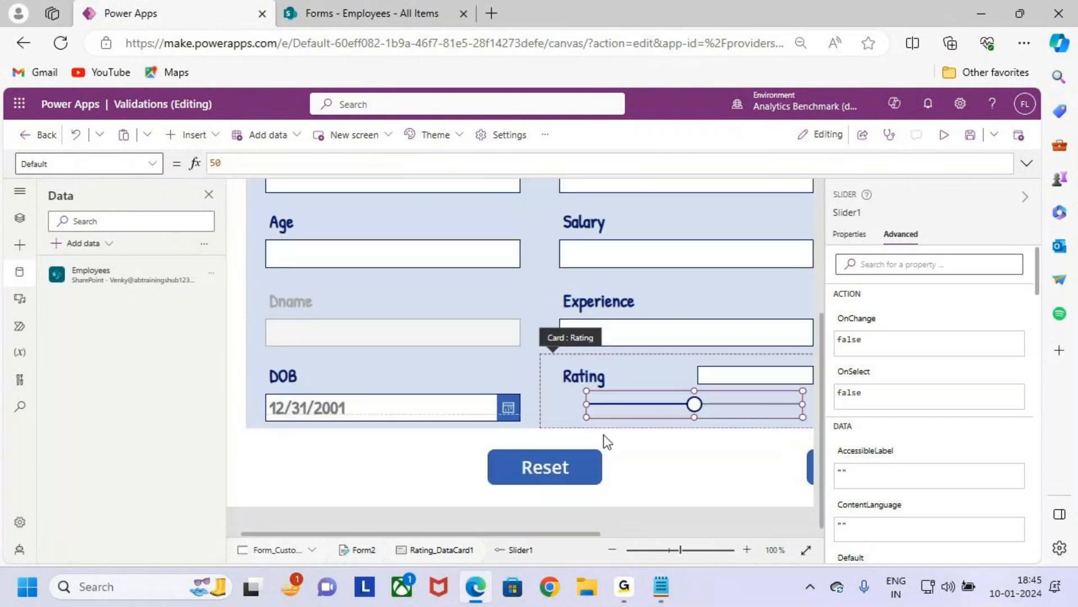
Set the Default property of the slider in the Rating card to Parent.Default.
{"action": "left_click_drag", "start_coordinate": [585, 531], "coordinate": [647, 531]}
{"action": "left_click_drag", "start_coordinate": [628, 405], "coordinate": [638, 404]}
{"action": "scroll", "coordinate": [642, 419], "scroll_direction": "down", "scroll_amount": 4}
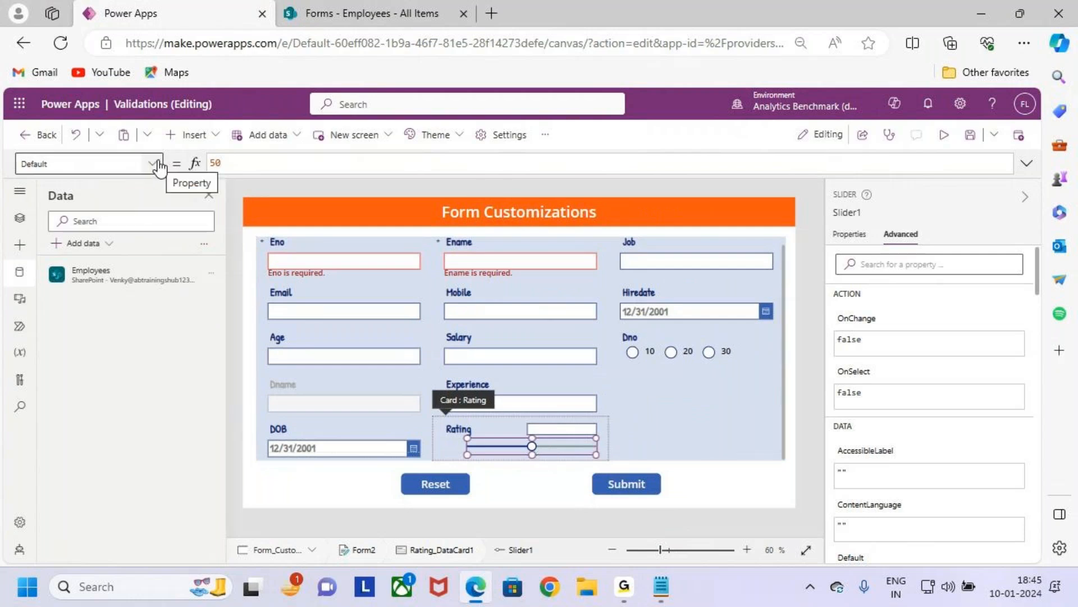
{"action": "left_click_drag", "start_coordinate": [256, 165], "coordinate": [207, 164]}
{"action": "key", "text": "BackSpace"}
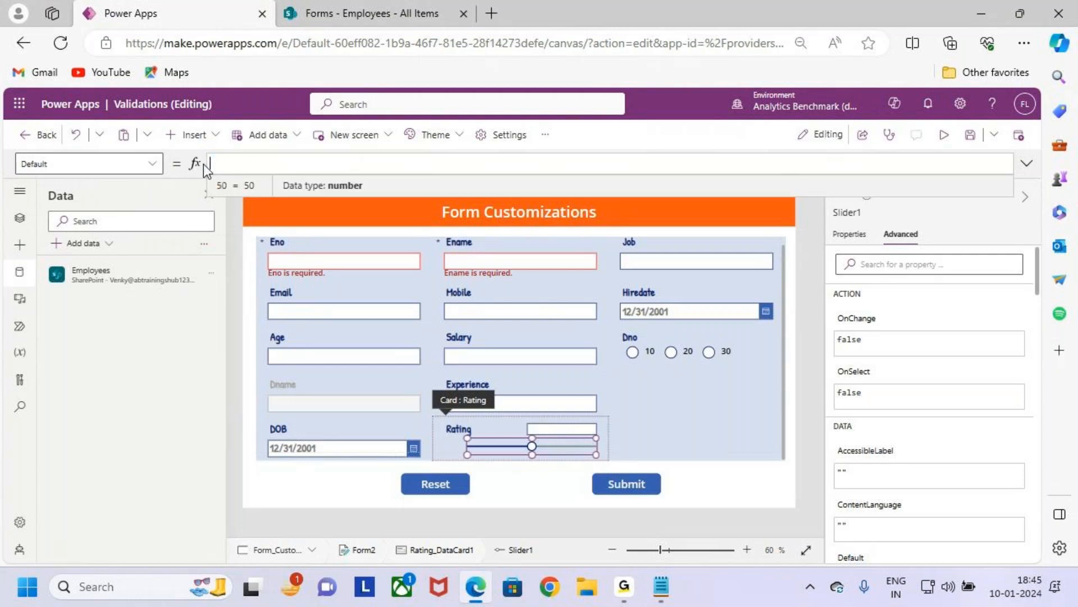
{"action": "type", "text": "pa"}
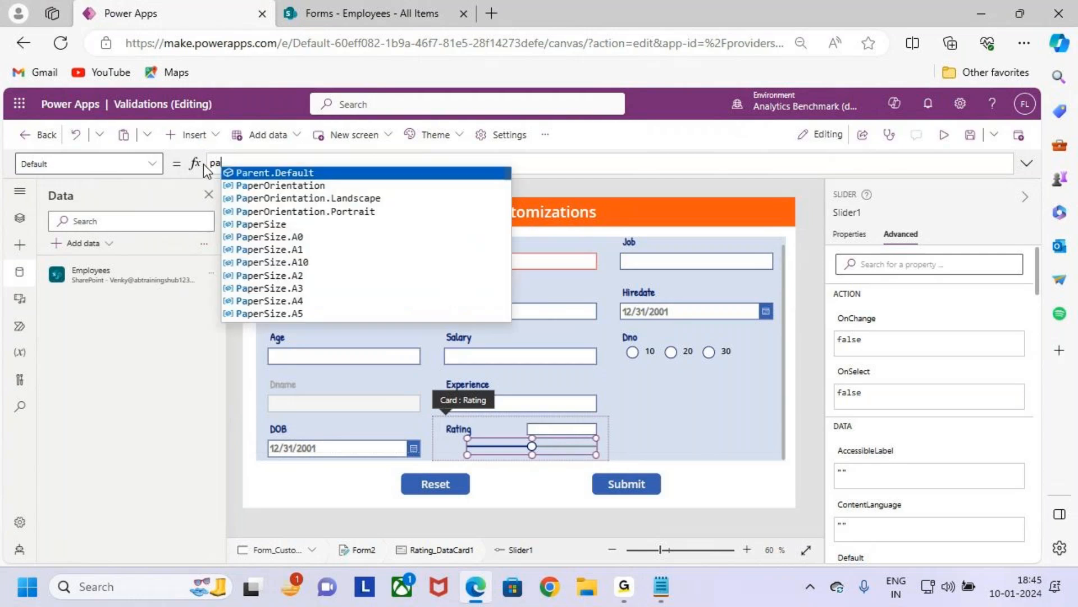
{"action": "type", "text": "re"}
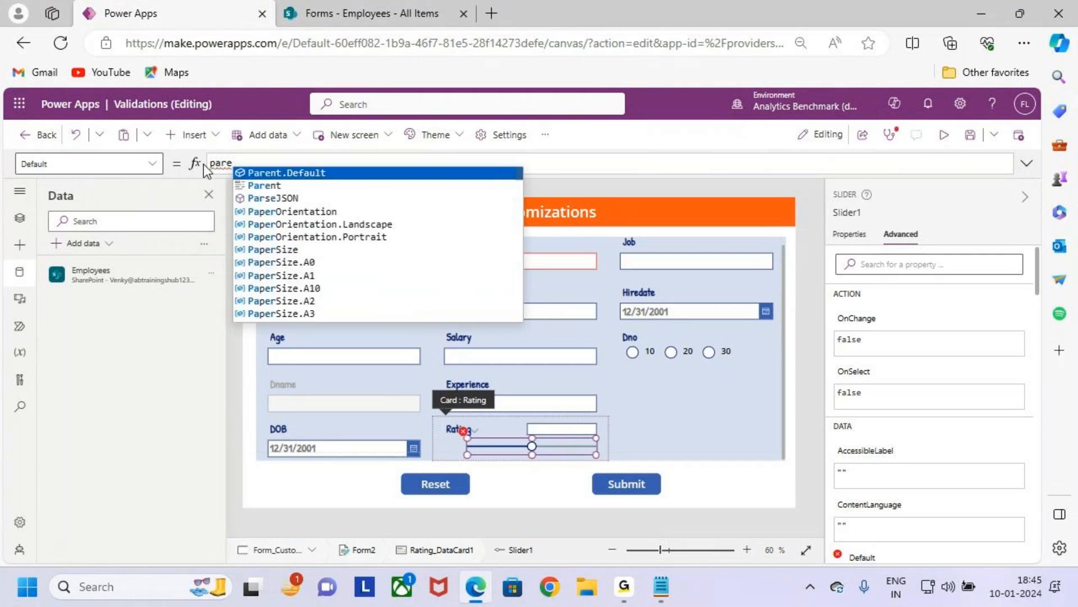
{"action": "key", "text": "Tab"}
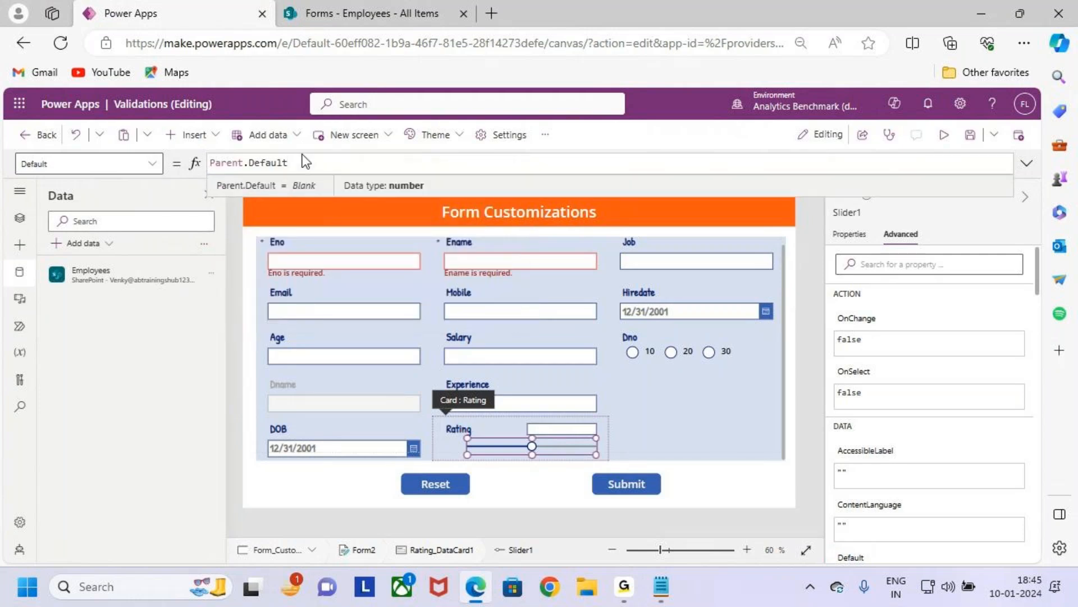
{"action": "key", "text": "ctrl+2"}
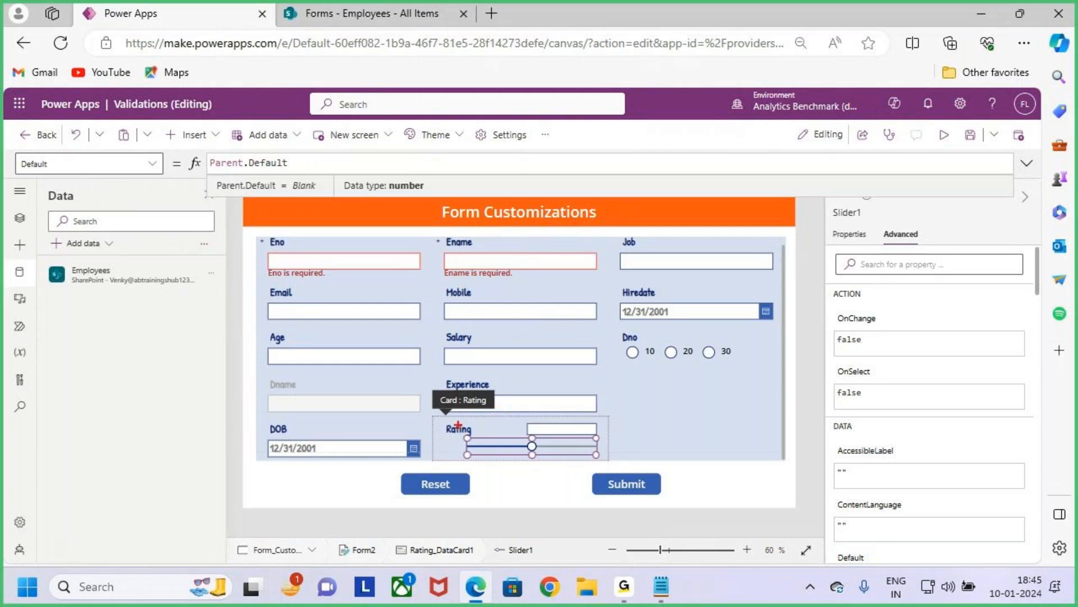
{"action": "mouse_move", "coordinate": [462, 432]}
{"action": "left_mouse_down"}
{"action": "mouse_move", "coordinate": [567, 457]}
{"action": "mouse_move", "coordinate": [582, 438]}
{"action": "mouse_move", "coordinate": [652, 426]}
{"action": "mouse_move", "coordinate": [640, 443]}
{"action": "left_mouse_up"}
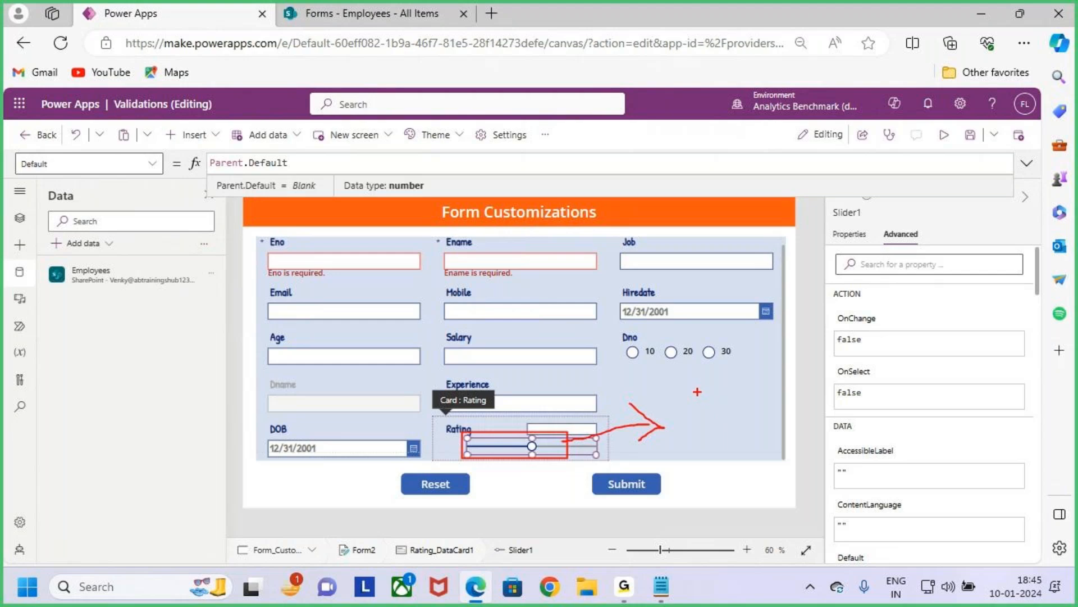
{"action": "key", "text": "Escape"}
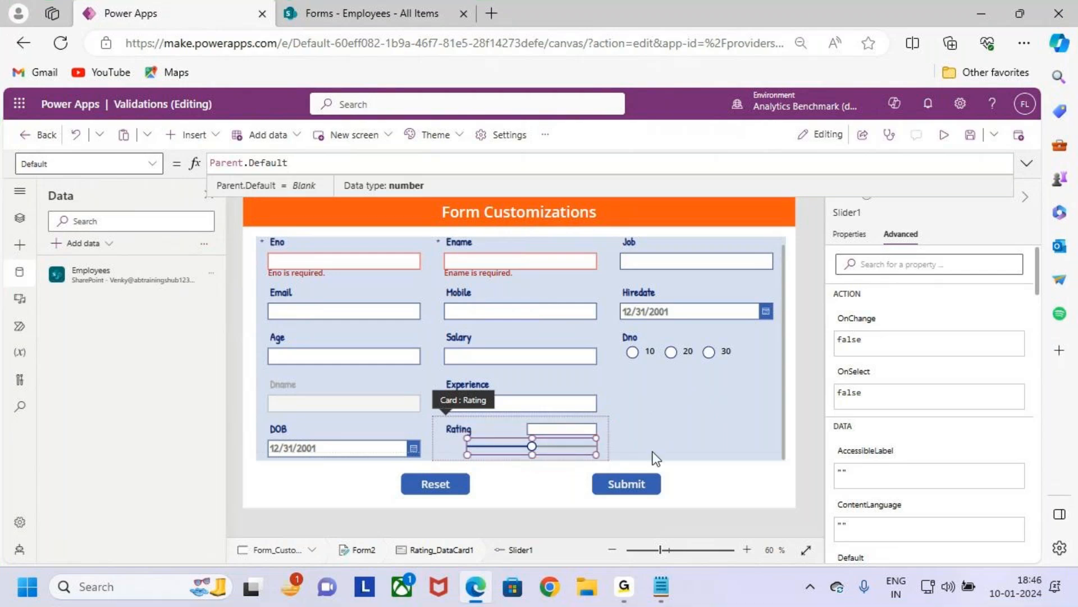
{"action": "key", "text": "Left"}
{"action": "key", "text": "Left"}
{"action": "key", "text": "Left"}
{"action": "key", "text": "Left"}
{"action": "key", "text": "Left"}
{"action": "key", "text": "Left"}
{"action": "key", "text": "Left"}
{"action": "key", "text": "Left"}
{"action": "key", "text": "Left"}
{"action": "key", "text": "Left"}
{"action": "key", "text": "Left"}
{"action": "key", "text": "Left"}
{"action": "key", "text": "Left"}
{"action": "key", "text": "Left"}
{"action": "key", "text": "ctrl+2"}
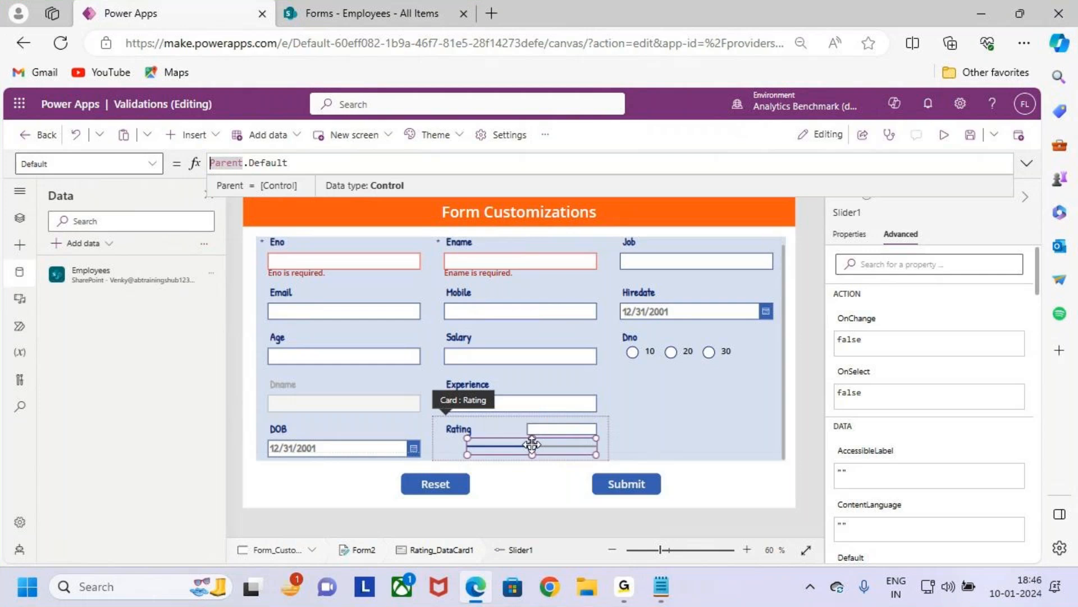
Preview the Form Customizations screen to check the Rating slider's starting position, and return to editing.
{"action": "left_click", "coordinate": [948, 140]}
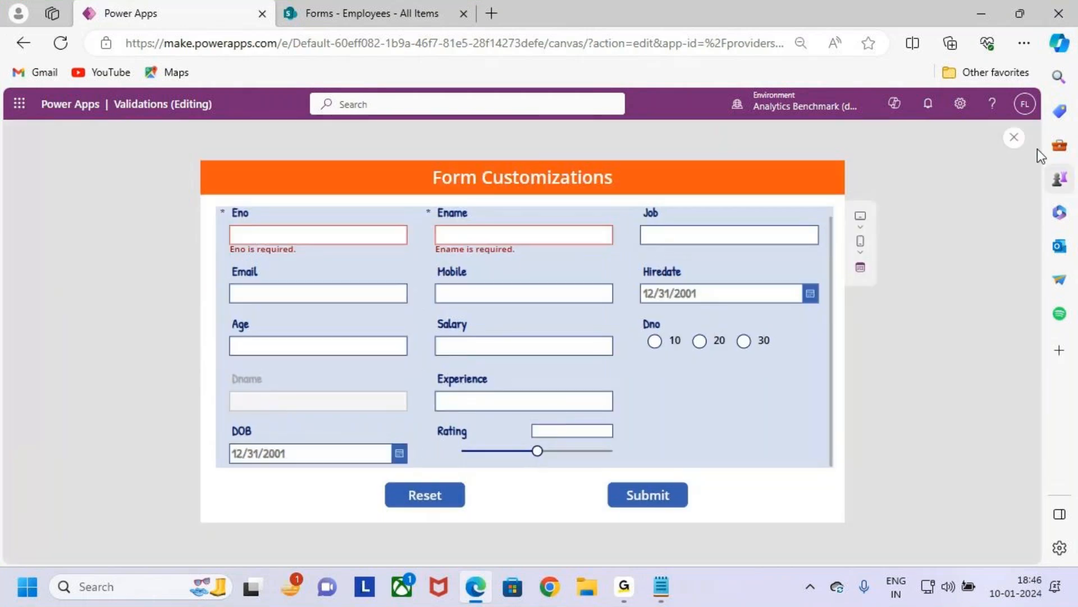
{"action": "left_click", "coordinate": [1015, 138]}
{"action": "left_click", "coordinate": [664, 390]}
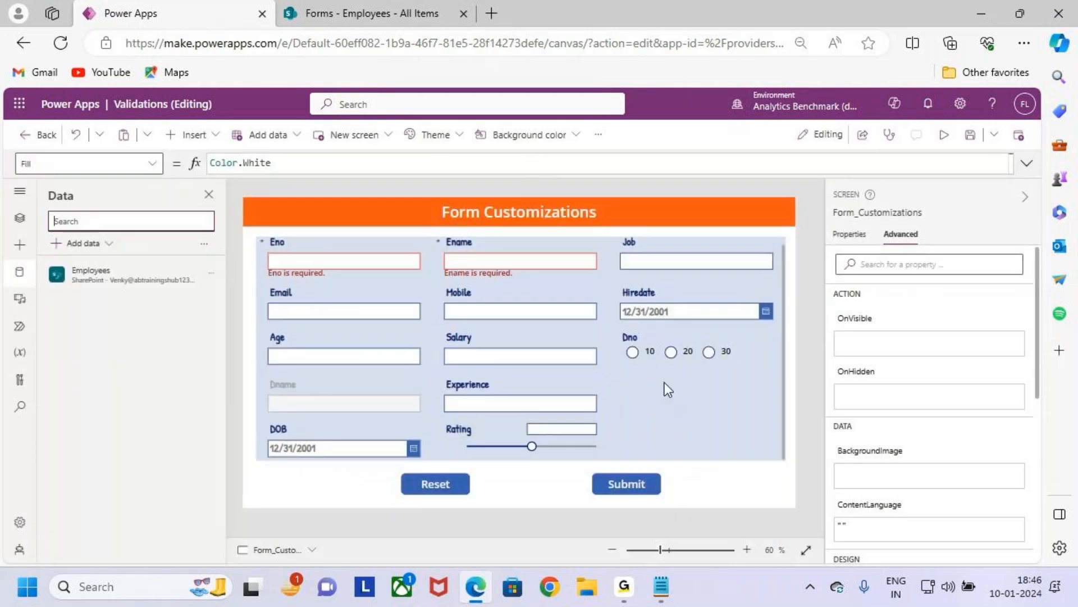
Wrap the Rating slider's Default formula in Coalesce with a fallback of 0, giving Coalesce(Parent.Default,0).
{"action": "left_click", "coordinate": [507, 444]}
{"action": "left_click", "coordinate": [508, 444]}
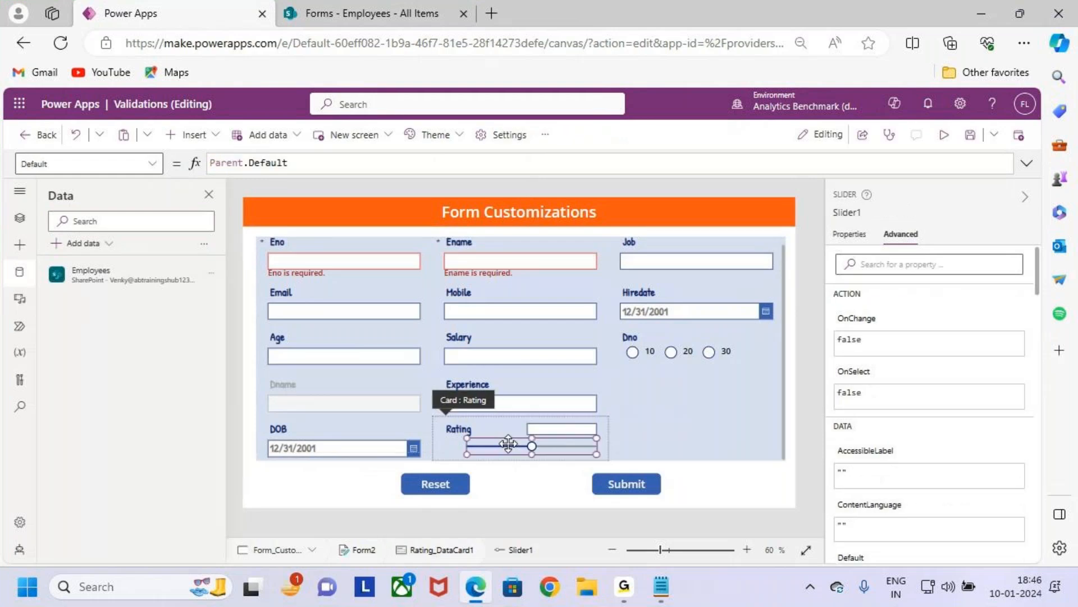
{"action": "left_click", "coordinate": [312, 166]}
{"action": "key", "text": "Home"}
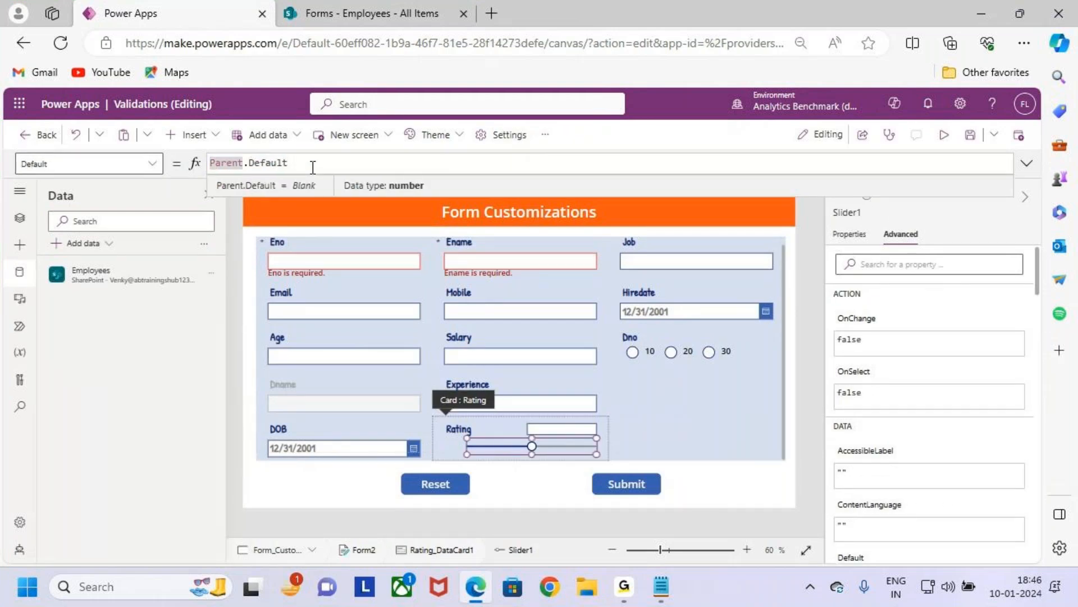
{"action": "type", "text": "coa"}
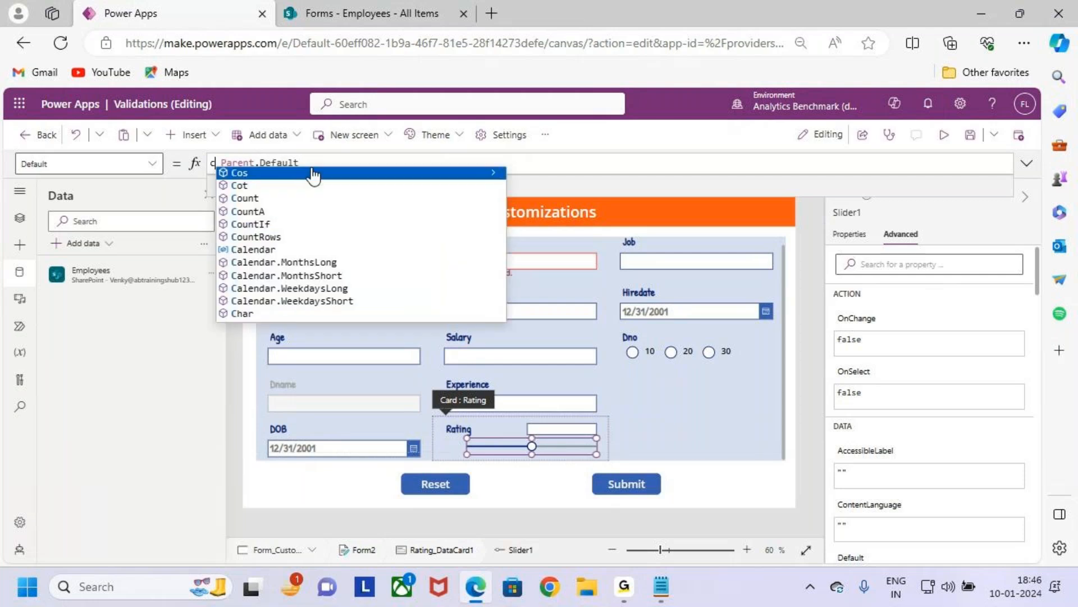
{"action": "left_click", "coordinate": [313, 173]}
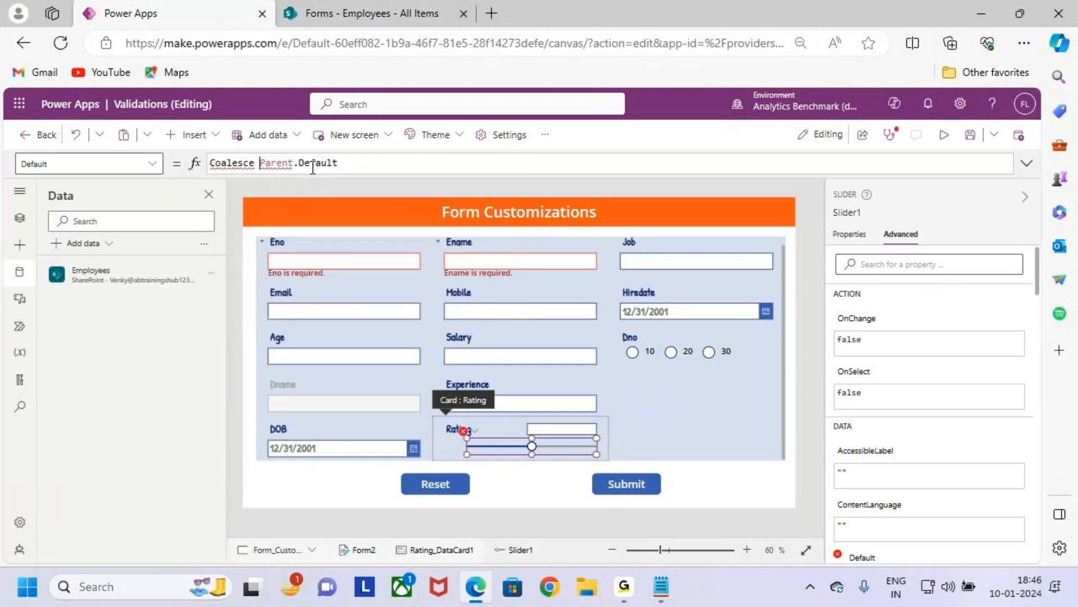
{"action": "key", "text": "Right"}
{"action": "key", "text": "Right"}
{"action": "key", "text": "Right"}
{"action": "key", "text": "Right"}
{"action": "key", "text": "Right"}
{"action": "key", "text": "Right"}
{"action": "key", "text": "Right"}
{"action": "key", "text": "Right"}
{"action": "key", "text": "Right"}
{"action": "key", "text": "Right"}
{"action": "key", "text": "Right"}
{"action": "key", "text": "Right"}
{"action": "key", "text": "Right"}
{"action": "key", "text": "Right"}
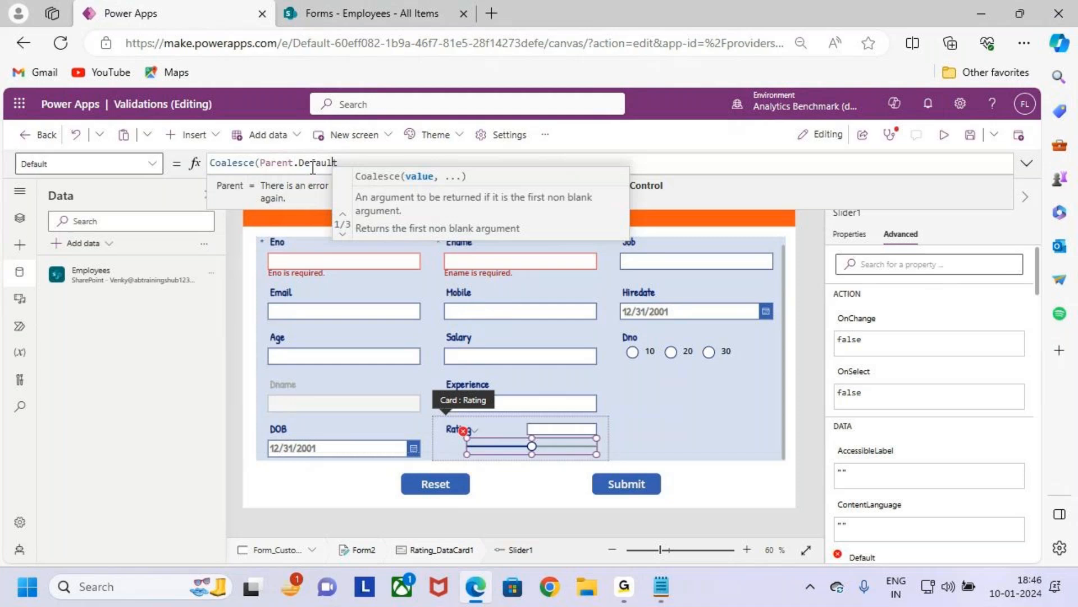
{"action": "type", "text": ",0)"}
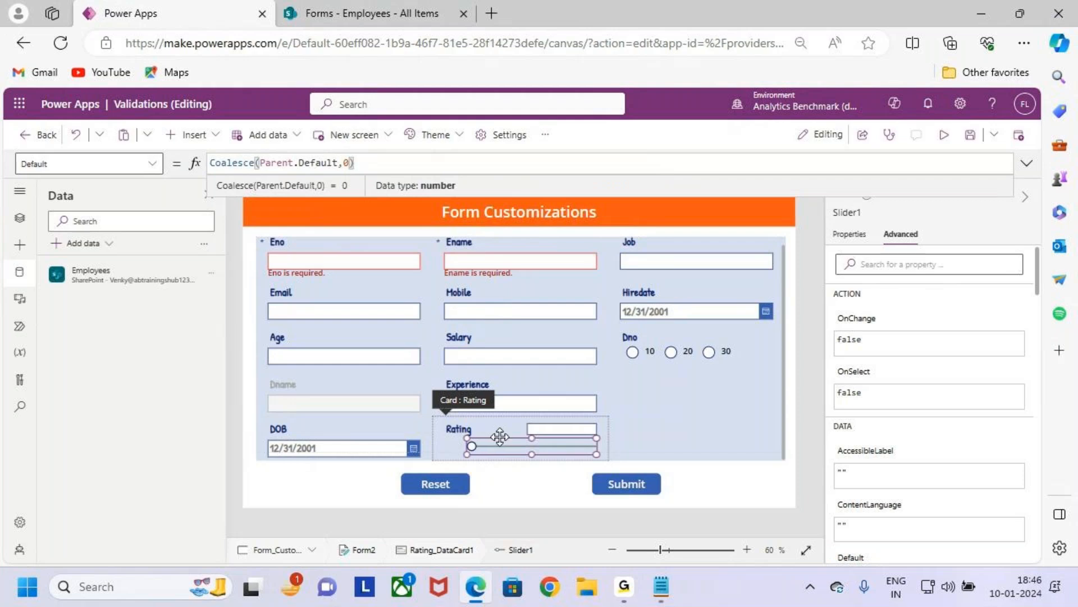
{"action": "left_click_drag", "start_coordinate": [476, 451], "coordinate": [476, 498]}
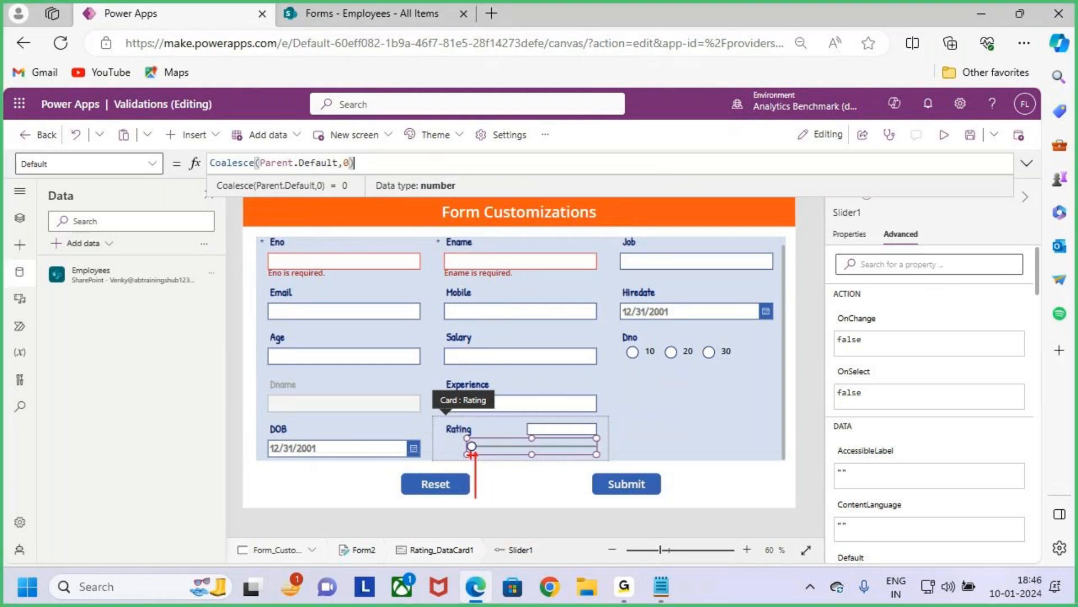
{"action": "key", "text": "Escape"}
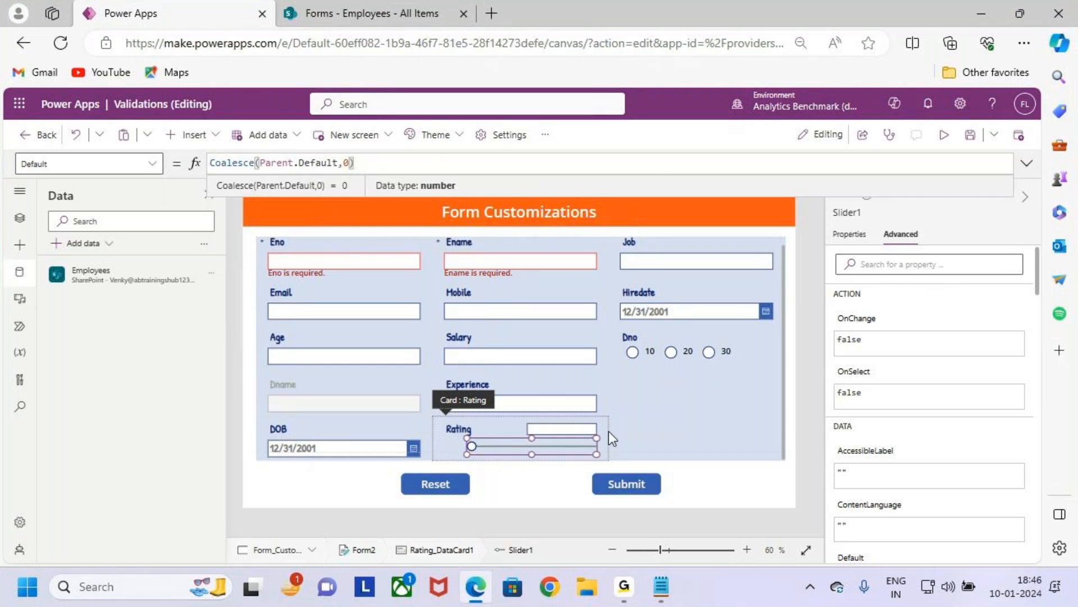
Delete the text input from the Rating card and copy the slider's control name, Slider1.
{"action": "left_click", "coordinate": [582, 428]}
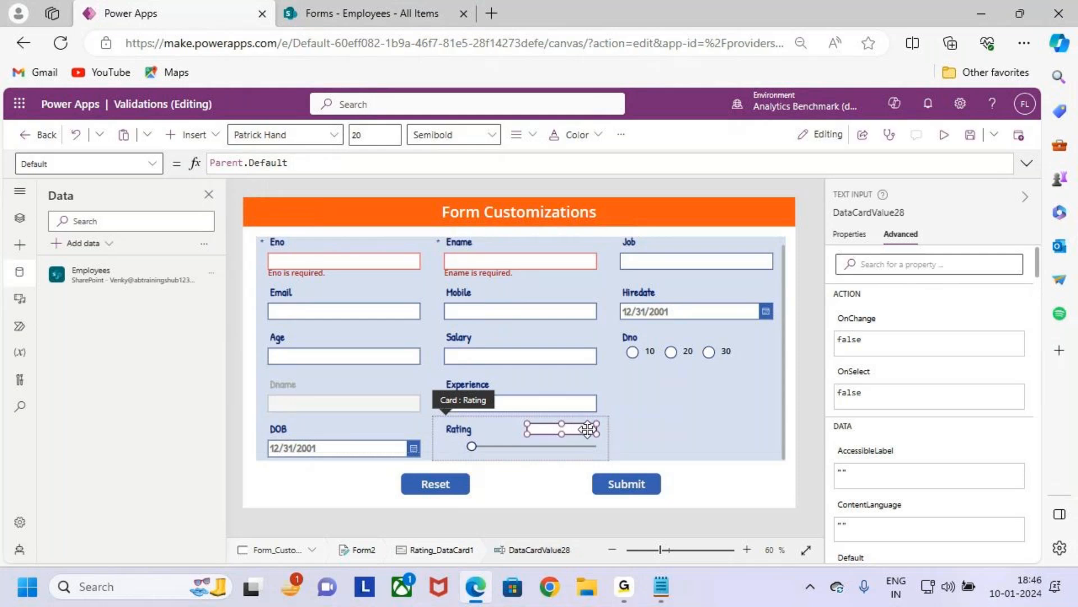
{"action": "key", "text": "Delete"}
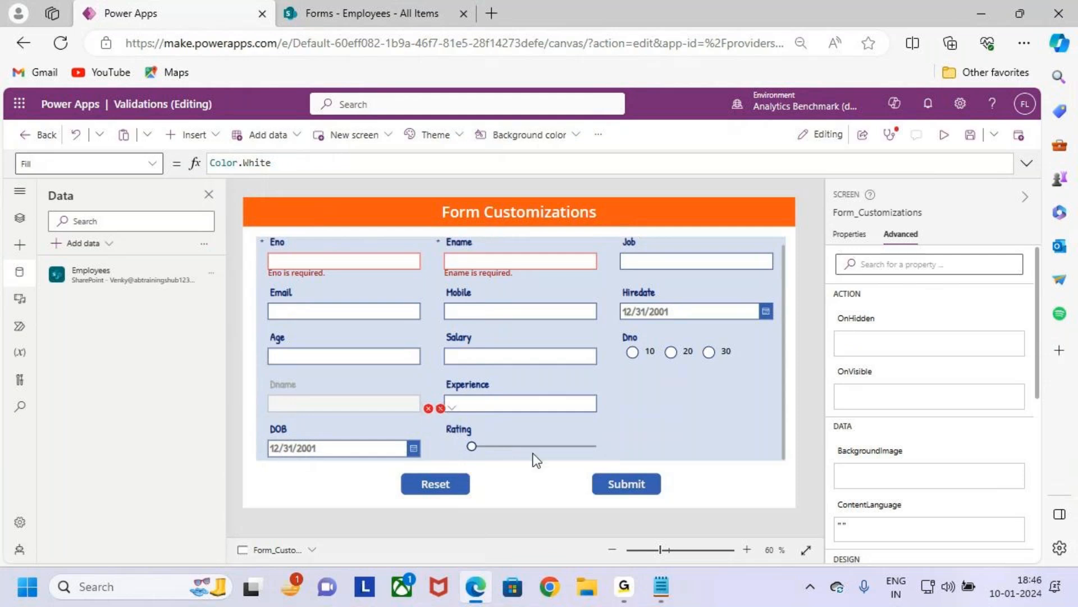
{"action": "left_click", "coordinate": [555, 444]}
{"action": "left_click", "coordinate": [550, 446]}
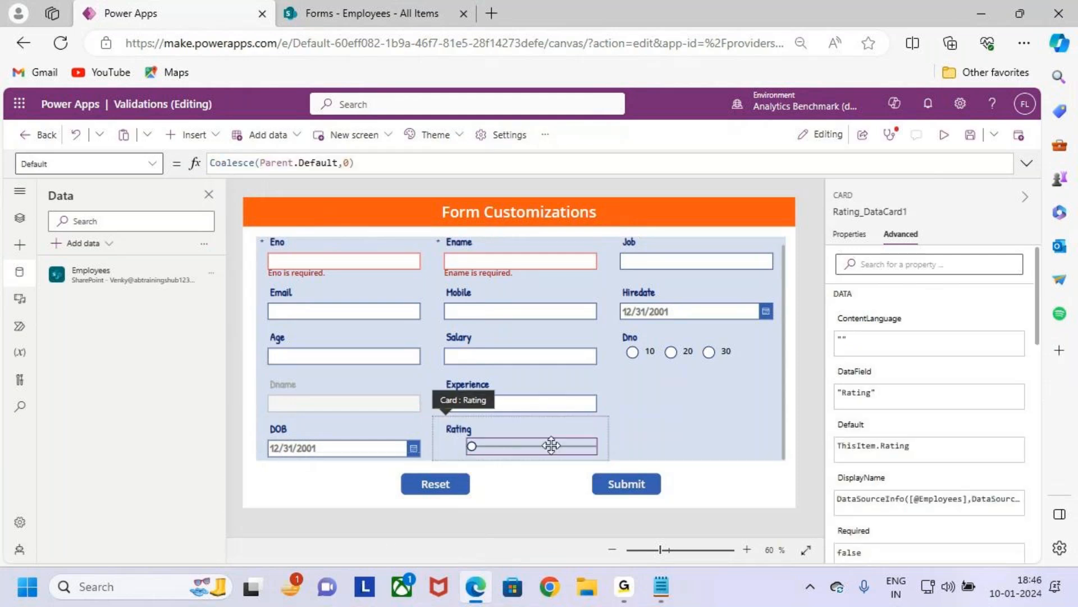
{"action": "left_click", "coordinate": [852, 213]}
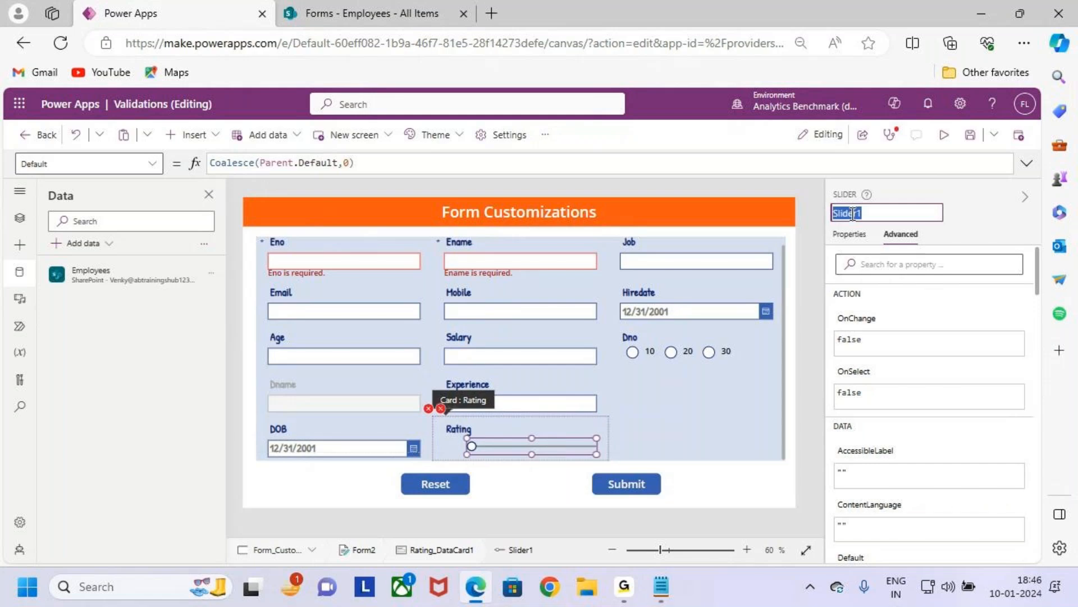
{"action": "left_click", "coordinate": [883, 213]}
{"action": "double_click", "coordinate": [918, 211]}
{"action": "key", "text": "ctrl+c"}
Fix the Rating card's Update formula so that it reads Value(Slider1.Value).
{"action": "left_click", "coordinate": [439, 412]}
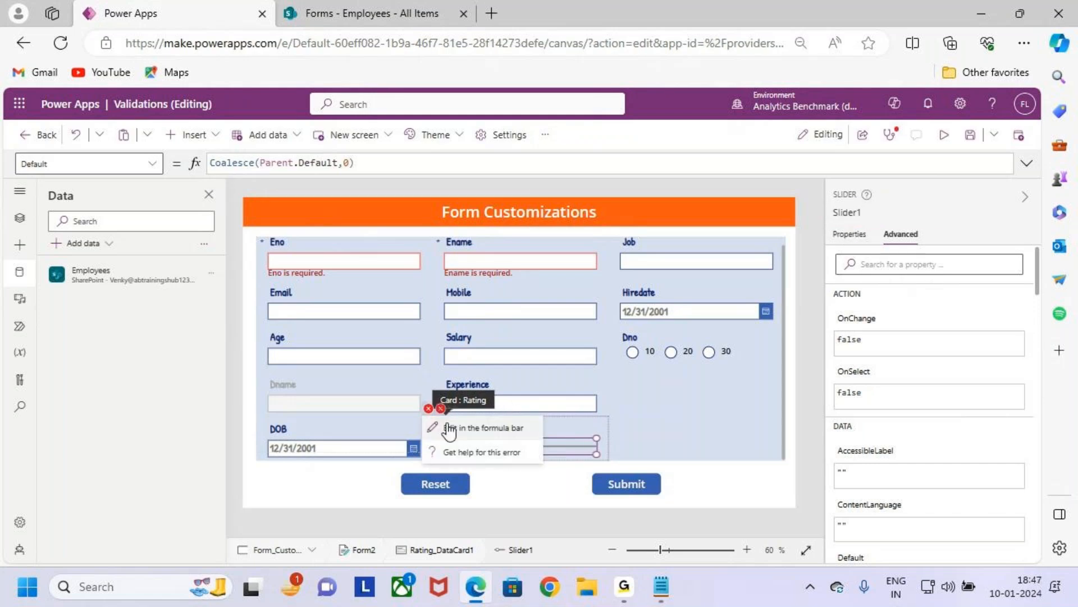
{"action": "left_click", "coordinate": [450, 426]}
{"action": "left_click", "coordinate": [376, 166]}
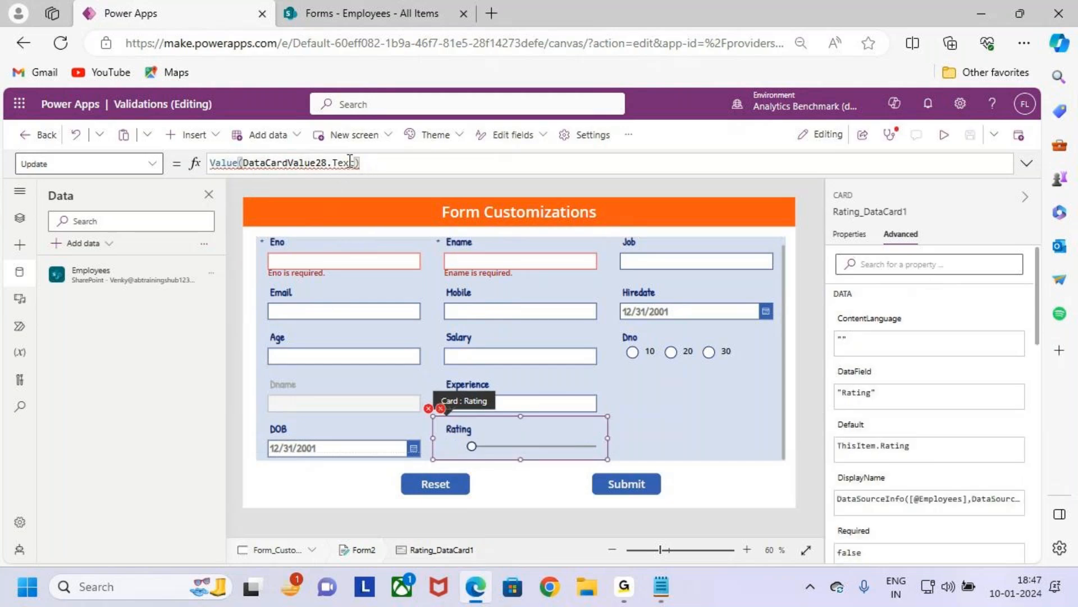
{"action": "double_click", "coordinate": [300, 167]}
{"action": "type", "text": "Slider1"}
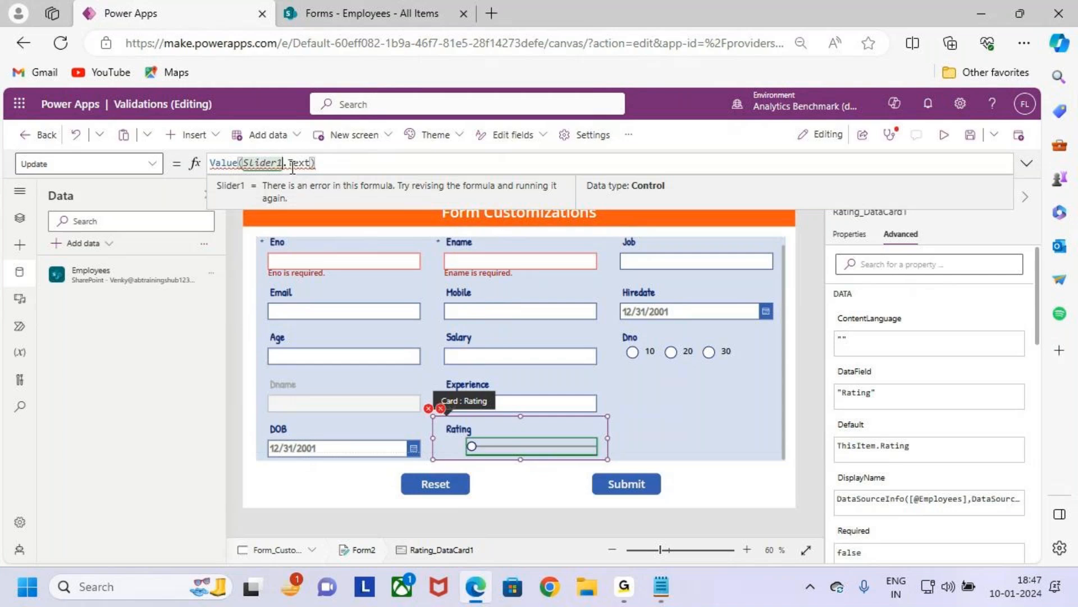
{"action": "mouse_move", "coordinate": [292, 164]}
{"action": "left_click_drag", "start_coordinate": [290, 163], "coordinate": [311, 164]}
{"action": "key", "text": "BackSpace"}
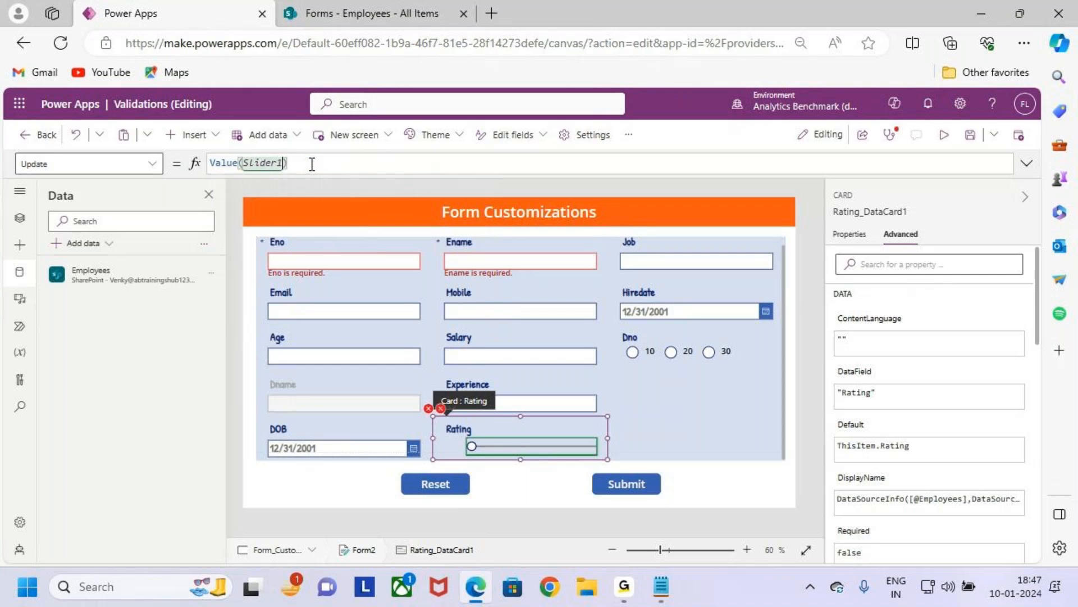
{"action": "type", "text": "va"}
{"action": "key", "text": "Tab"}
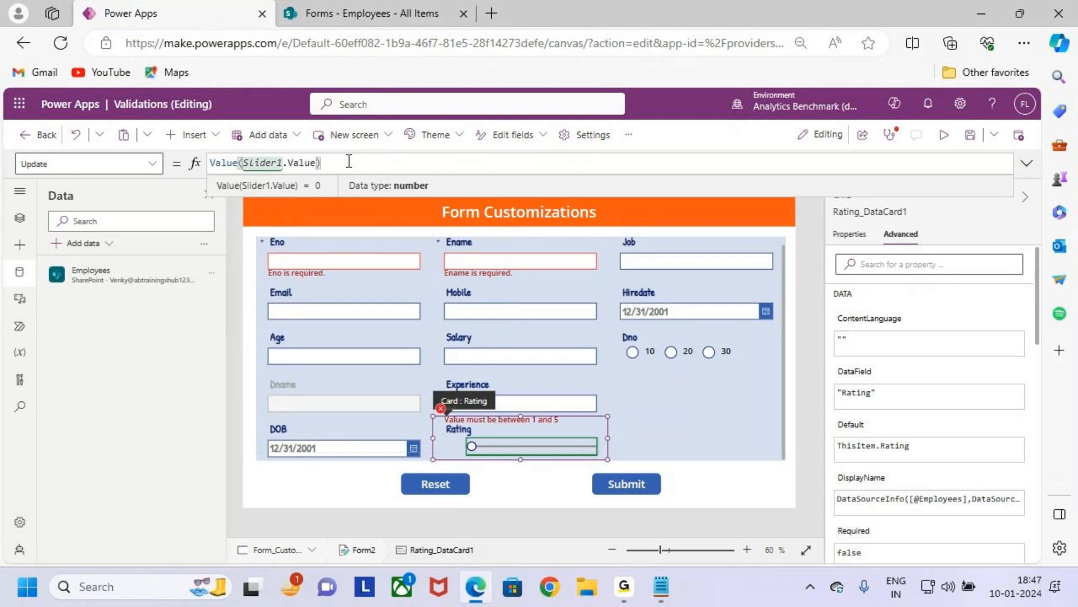
Set the Y formula of the Rating card's error message label to Slider1.Y + Slider1.Height.
{"action": "left_click", "coordinate": [446, 408]}
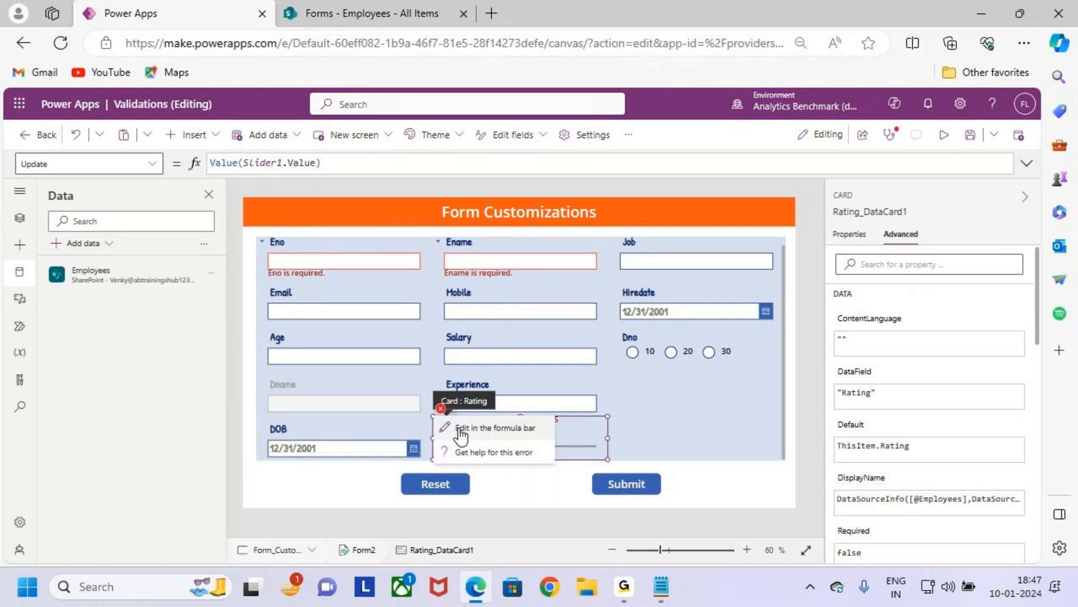
{"action": "left_click", "coordinate": [461, 430]}
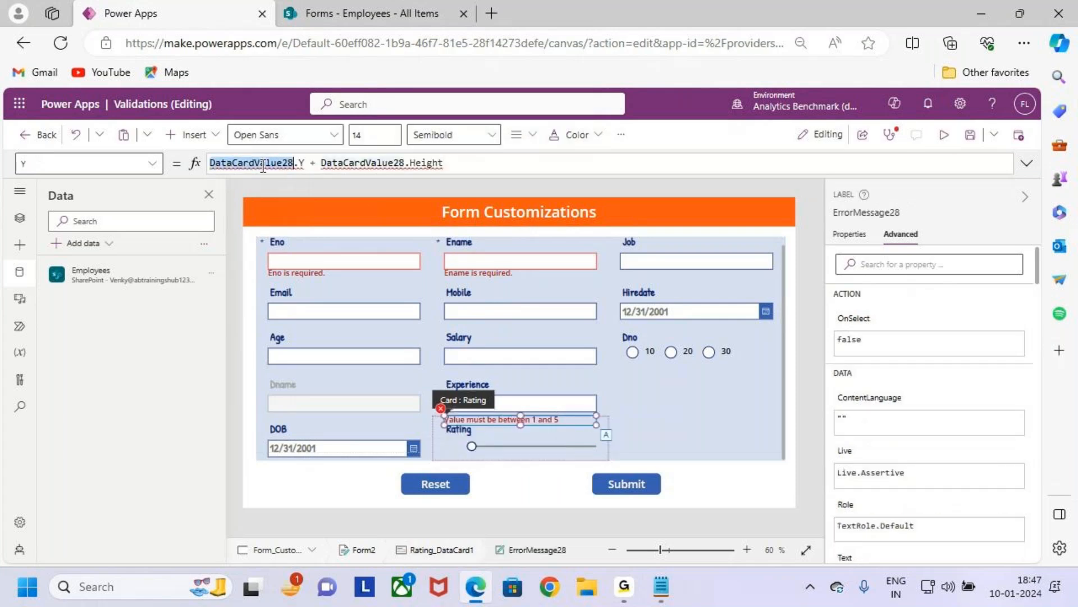
{"action": "double_click", "coordinate": [344, 162]}
{"action": "key", "text": "ctrl+v"}
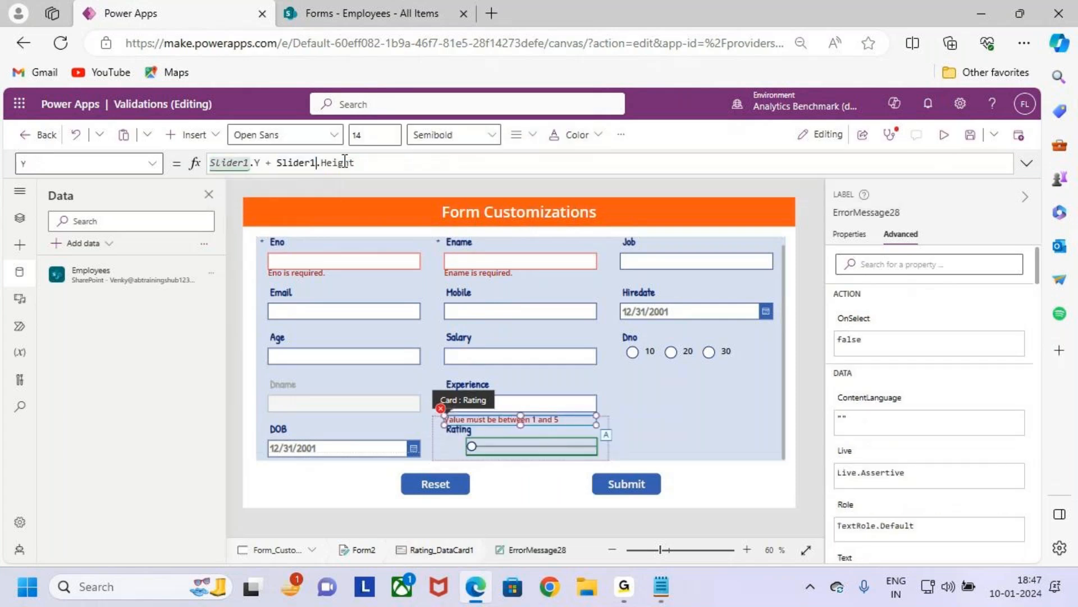
{"action": "left_click", "coordinate": [367, 164]}
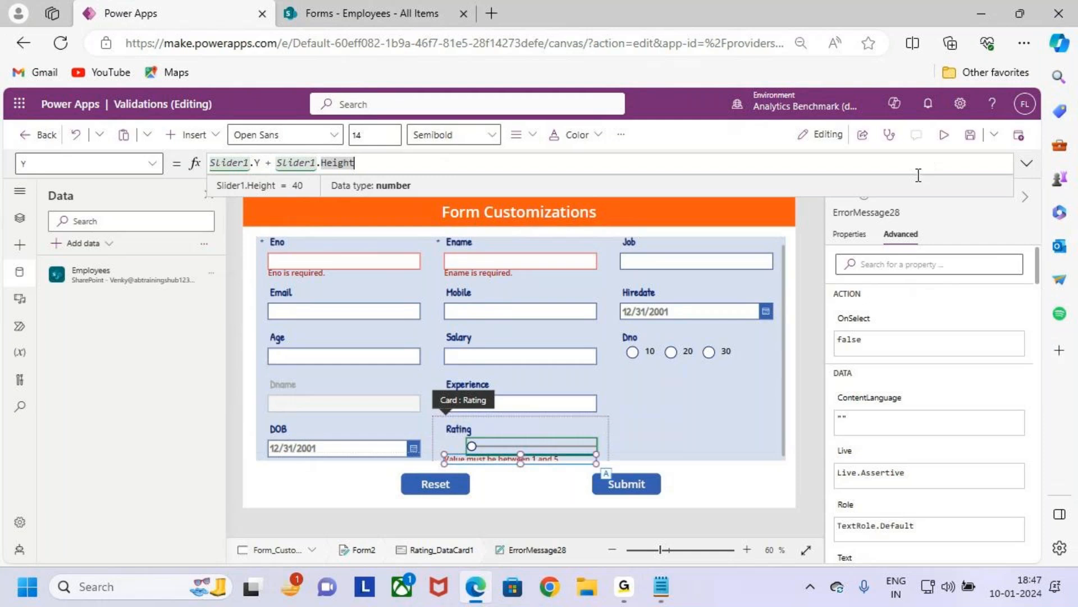
Save the app, preview it, move the Rating slider to its maximum, and leave the preview.
{"action": "left_click", "coordinate": [970, 135]}
{"action": "left_click", "coordinate": [944, 135]}
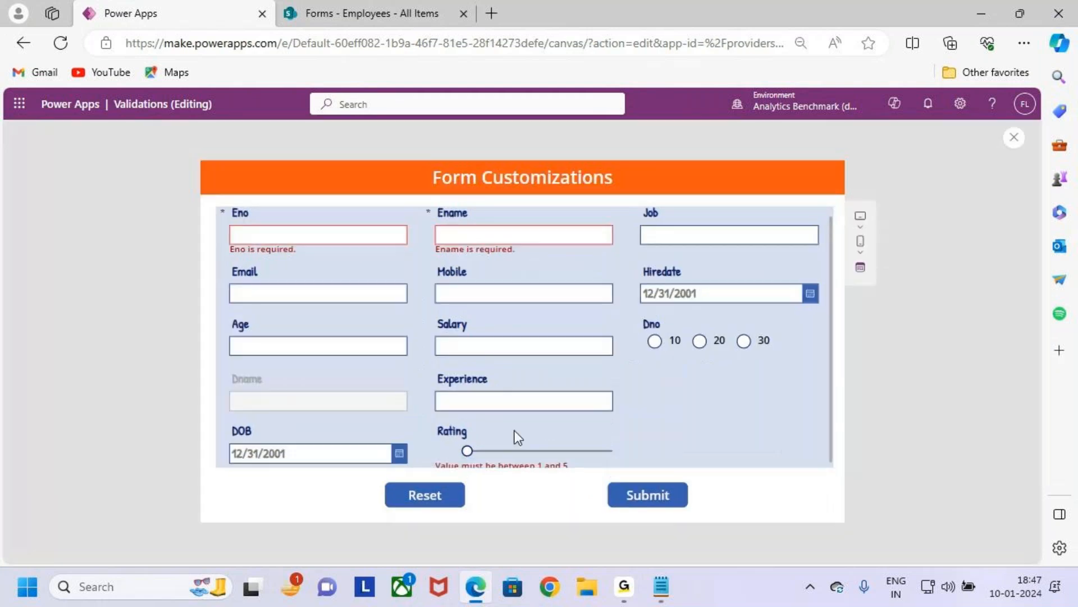
{"action": "left_click_drag", "start_coordinate": [477, 452], "coordinate": [627, 461]}
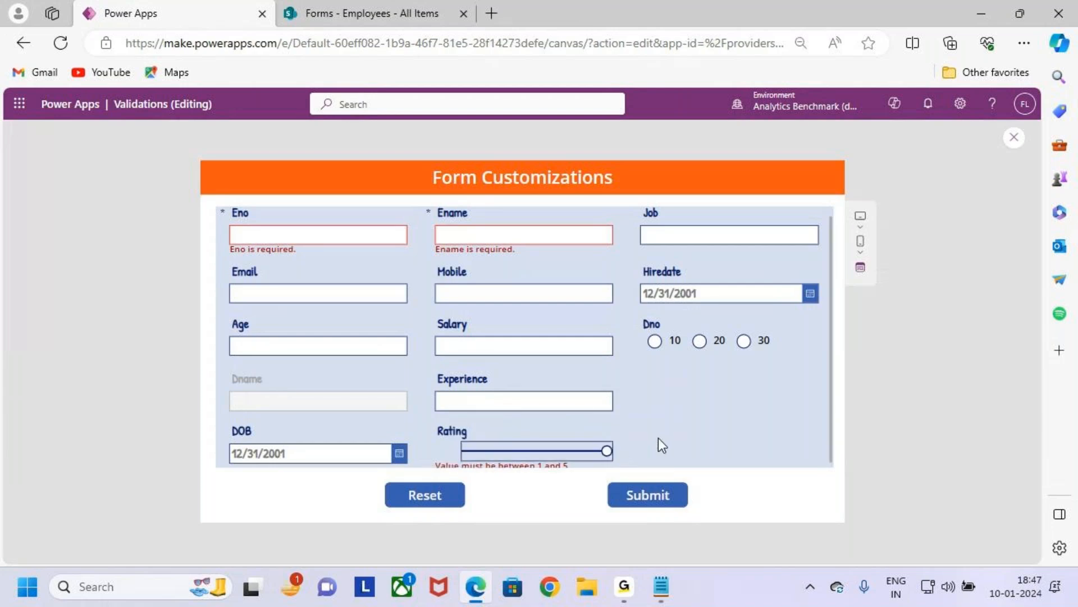
{"action": "key", "text": "ctrl+2"}
{"action": "mouse_move", "coordinate": [697, 396]}
{"action": "left_mouse_down"}
{"action": "mouse_move", "coordinate": [697, 433]}
{"action": "mouse_move", "coordinate": [751, 413]}
{"action": "mouse_move", "coordinate": [804, 419]}
{"action": "mouse_move", "coordinate": [786, 431]}
{"action": "mouse_move", "coordinate": [813, 389]}
{"action": "left_mouse_up"}
{"action": "key", "text": "Escape"}
{"action": "key", "text": "Escape"}
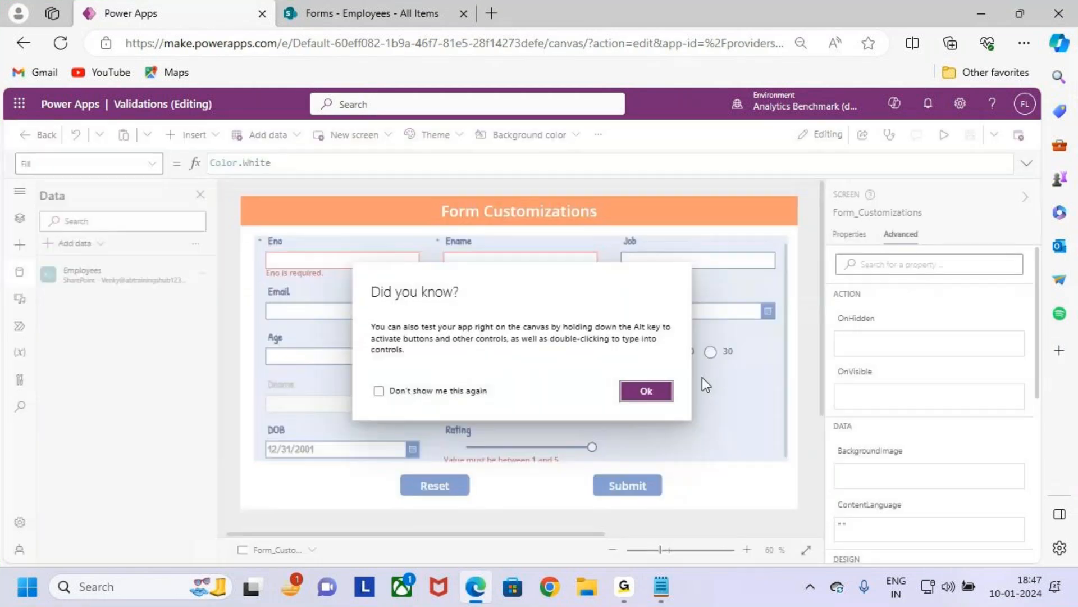
Dismiss the tip and set the Rating slider's maximum value to 5.
{"action": "left_click", "coordinate": [644, 390]}
{"action": "left_click", "coordinate": [578, 448]}
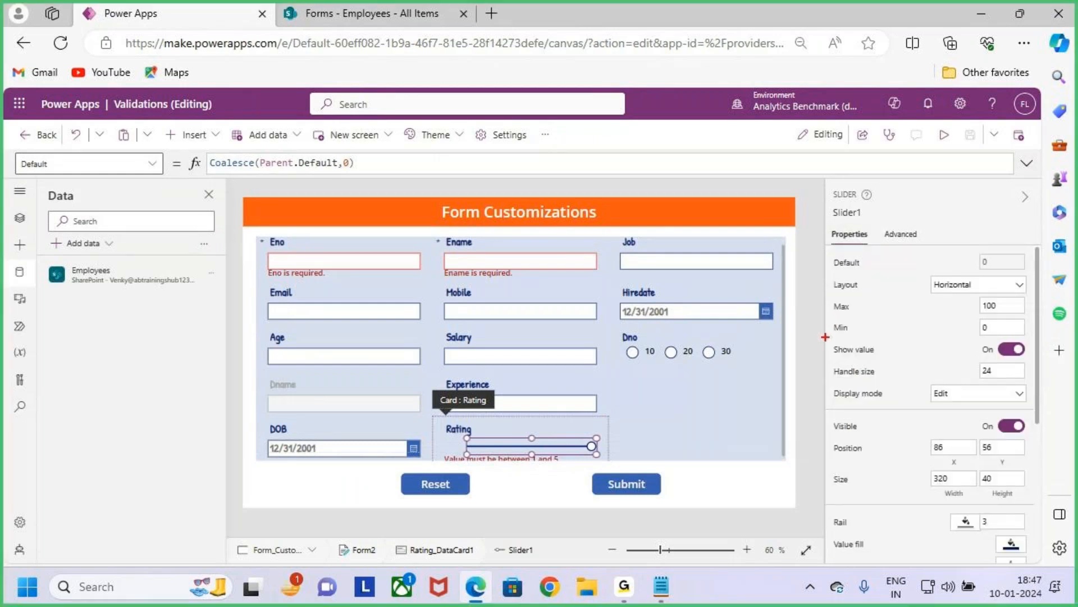
{"action": "left_click_drag", "start_coordinate": [828, 313], "coordinate": [845, 302]}
{"action": "key", "text": "Escape"}
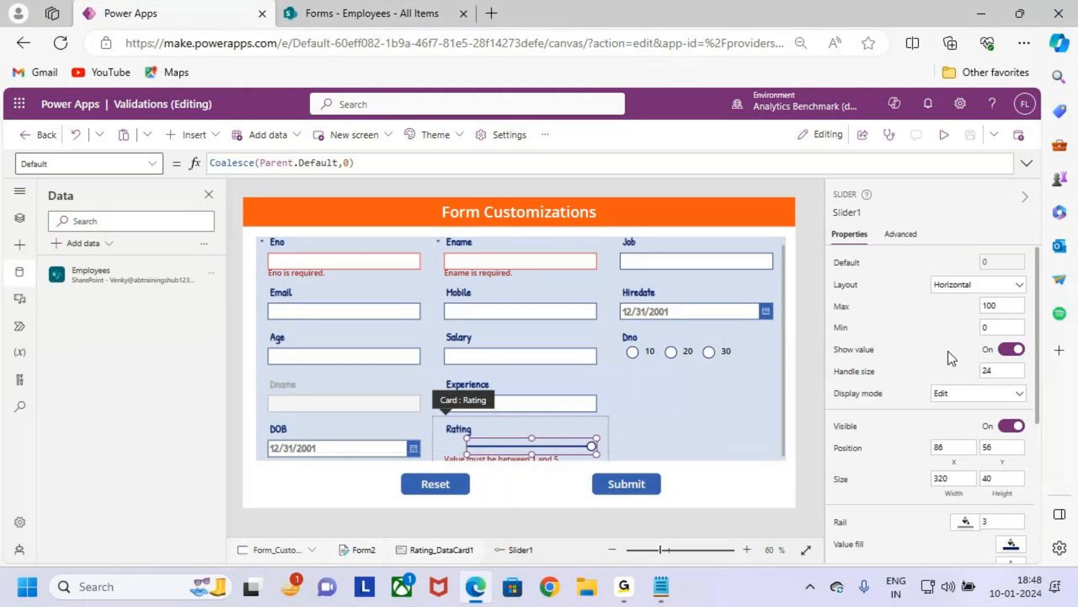
{"action": "left_click", "coordinate": [995, 330]}
{"action": "double_click", "coordinate": [984, 308]}
{"action": "type", "text": "5"}
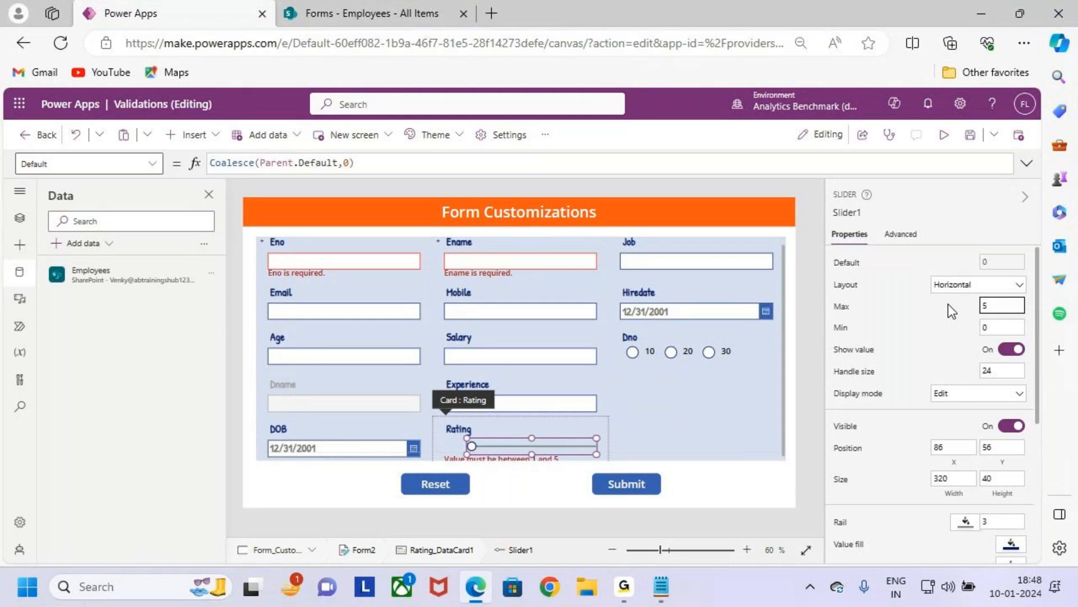
Preview the app and move the Rating slider to 1, to its maximum, down to 0, and back to its maximum.
{"action": "left_click", "coordinate": [944, 135]}
{"action": "scroll", "coordinate": [533, 416], "scroll_direction": "down", "scroll_amount": 1}
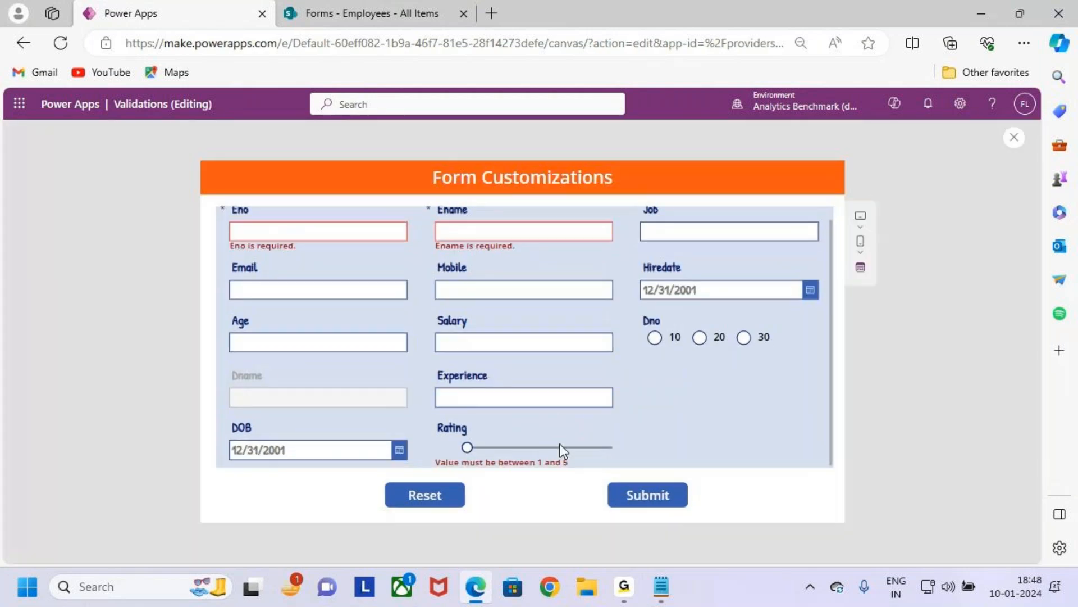
{"action": "left_click", "coordinate": [487, 447]}
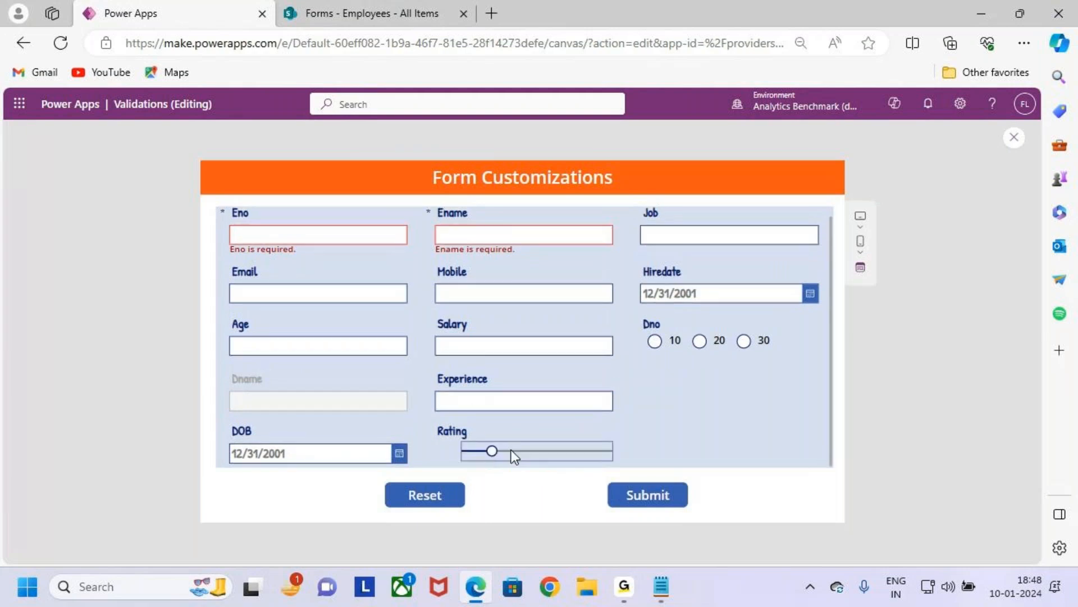
{"action": "left_click_drag", "start_coordinate": [537, 450], "coordinate": [605, 451]}
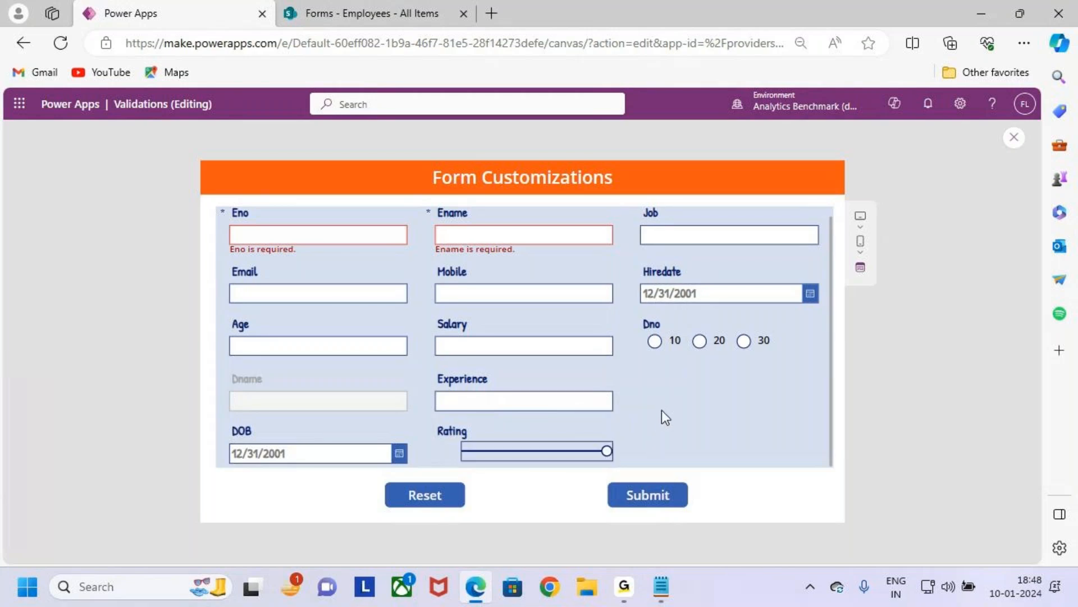
{"action": "mouse_move", "coordinate": [607, 454]}
{"action": "left_click_drag", "start_coordinate": [607, 454], "coordinate": [468, 453]}
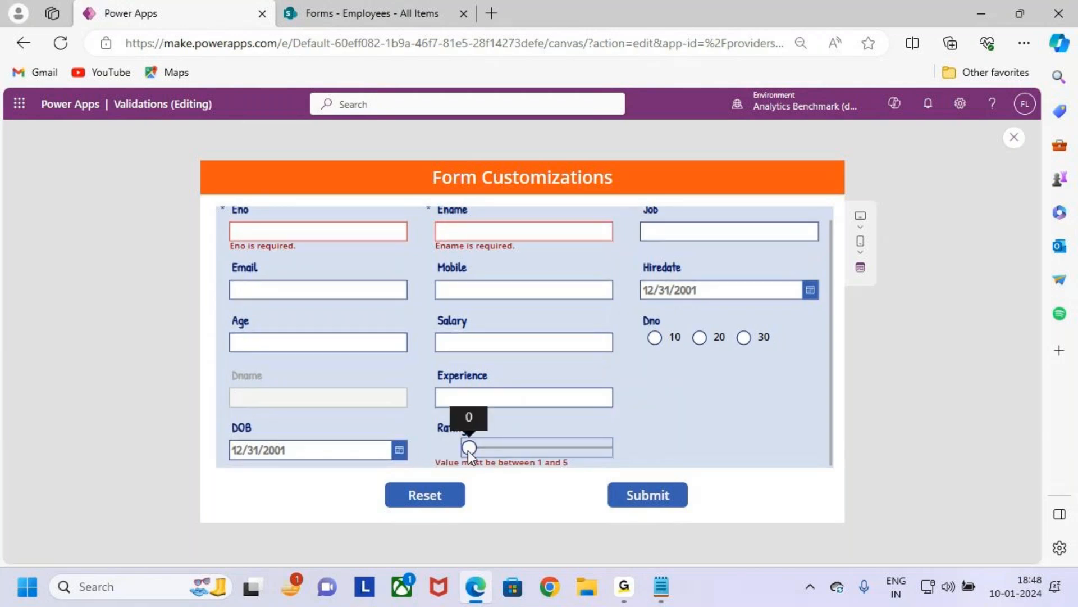
{"action": "left_click_drag", "start_coordinate": [469, 448], "coordinate": [617, 449]}
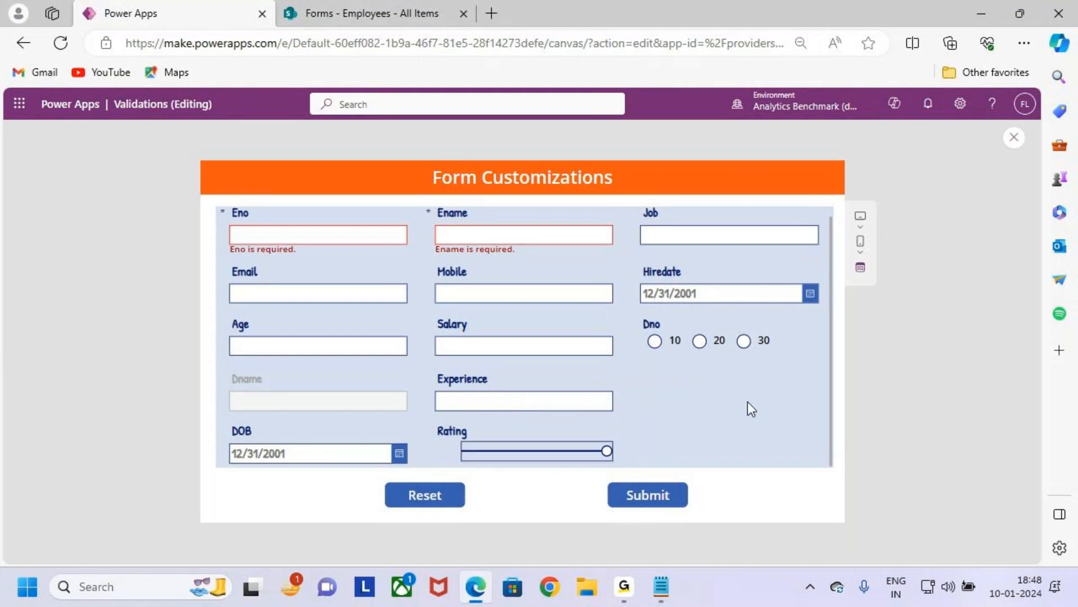
{"action": "key", "text": "ctrl+2"}
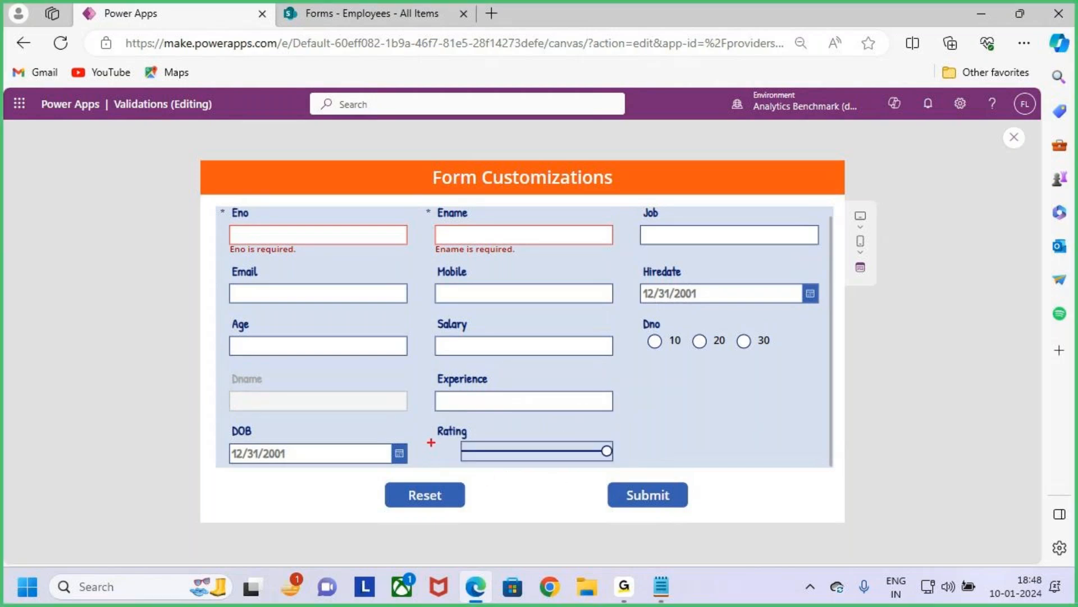
{"action": "left_click_drag", "start_coordinate": [429, 440], "coordinate": [458, 461]}
{"action": "left_click_drag", "start_coordinate": [609, 443], "coordinate": [619, 412]}
{"action": "mouse_move", "coordinate": [438, 445]}
{"action": "left_mouse_down"}
{"action": "mouse_move", "coordinate": [440, 459]}
{"action": "mouse_move", "coordinate": [458, 441]}
{"action": "left_mouse_up"}
{"action": "left_click_drag", "start_coordinate": [567, 448], "coordinate": [574, 432]}
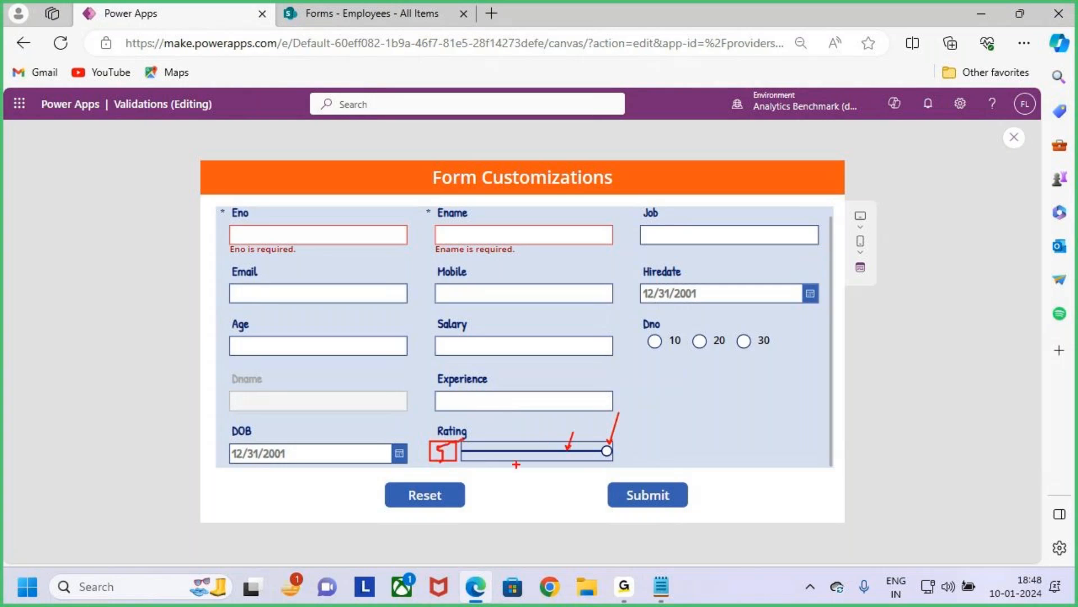
{"action": "key", "text": "Escape"}
{"action": "key", "text": "ctrl+2"}
{"action": "left_click_drag", "start_coordinate": [428, 440], "coordinate": [462, 471]}
{"action": "key", "text": "Escape"}
Leave the preview and insert a text label into the Rating card.
{"action": "left_click", "coordinate": [1013, 137]}
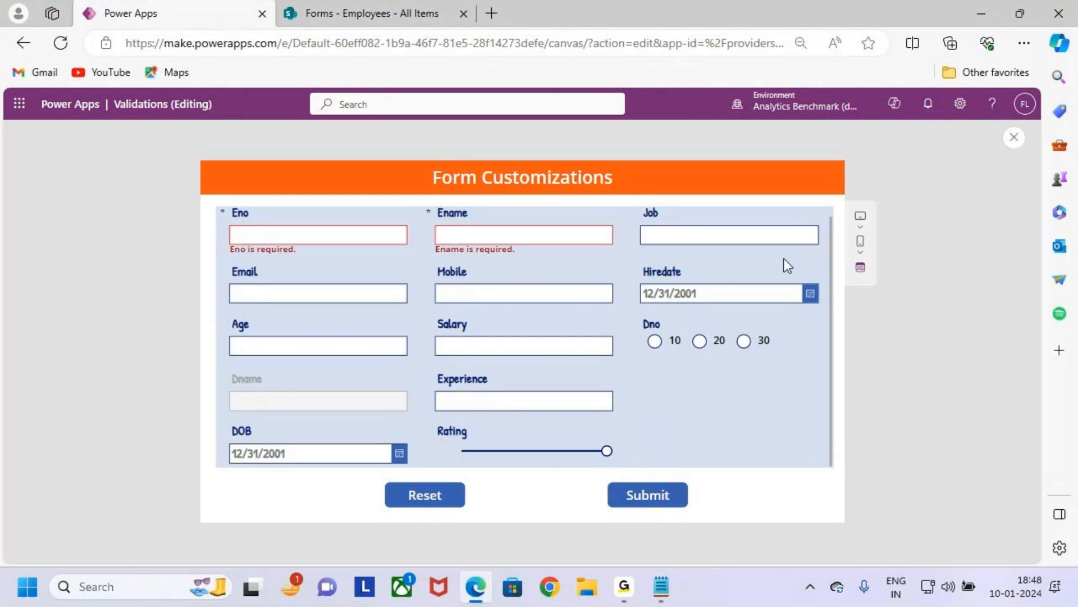
{"action": "left_click", "coordinate": [642, 391]}
{"action": "left_click", "coordinate": [553, 433]}
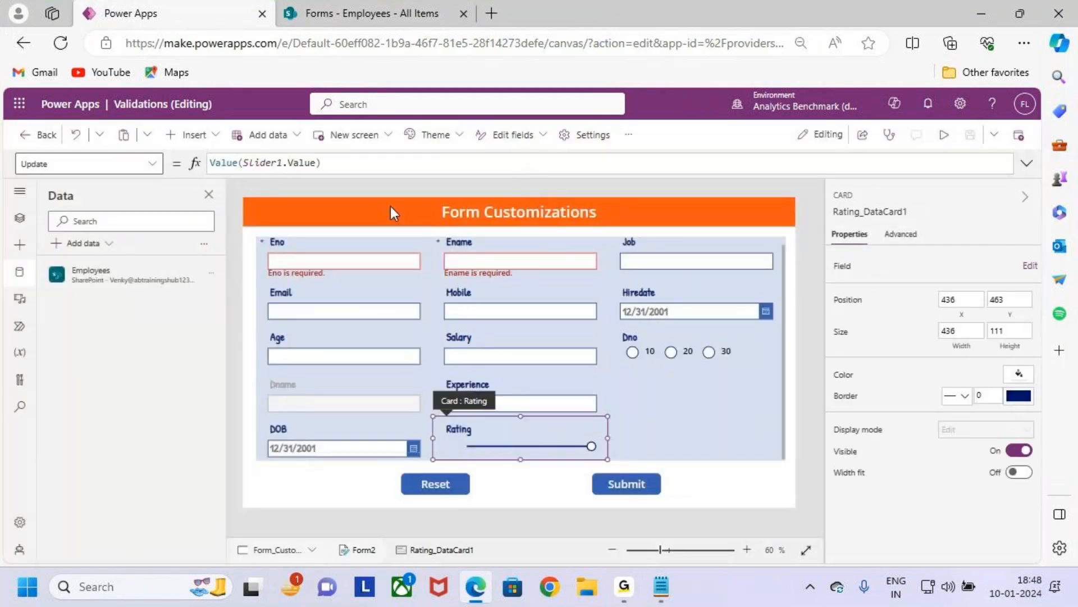
{"action": "left_click", "coordinate": [658, 429]}
{"action": "left_click", "coordinate": [522, 438]}
{"action": "left_click", "coordinate": [194, 136]}
{"action": "left_click", "coordinate": [290, 194]}
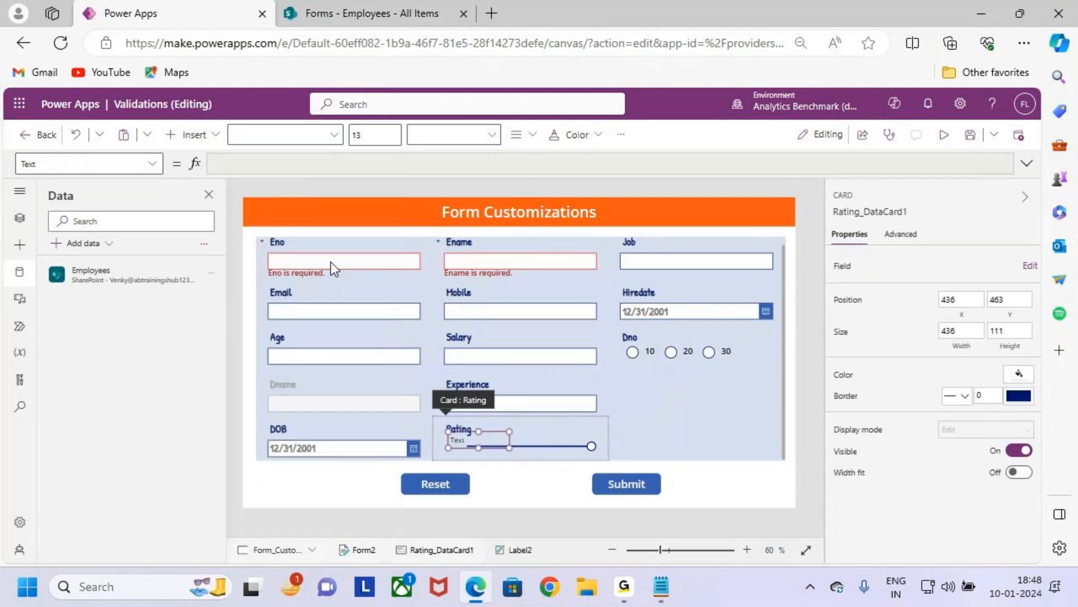
Place the new label in front of the Rating slider at X 13, Y 56 and resize it to 60 by 40.
{"action": "left_click_drag", "start_coordinate": [482, 441], "coordinate": [447, 445]}
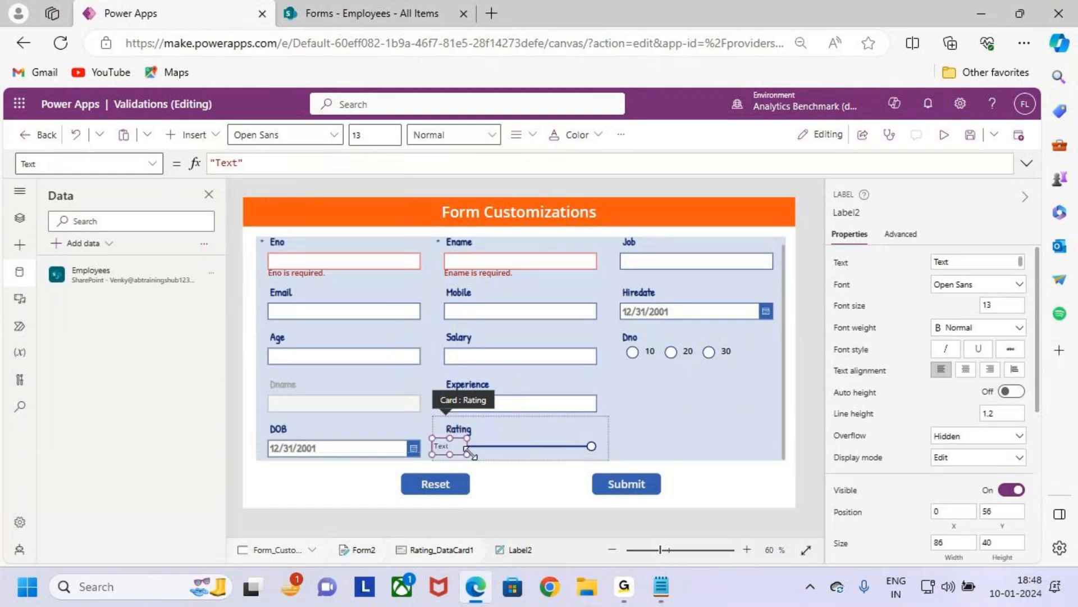
{"action": "scroll", "coordinate": [463, 444], "scroll_direction": "up", "scroll_amount": 5}
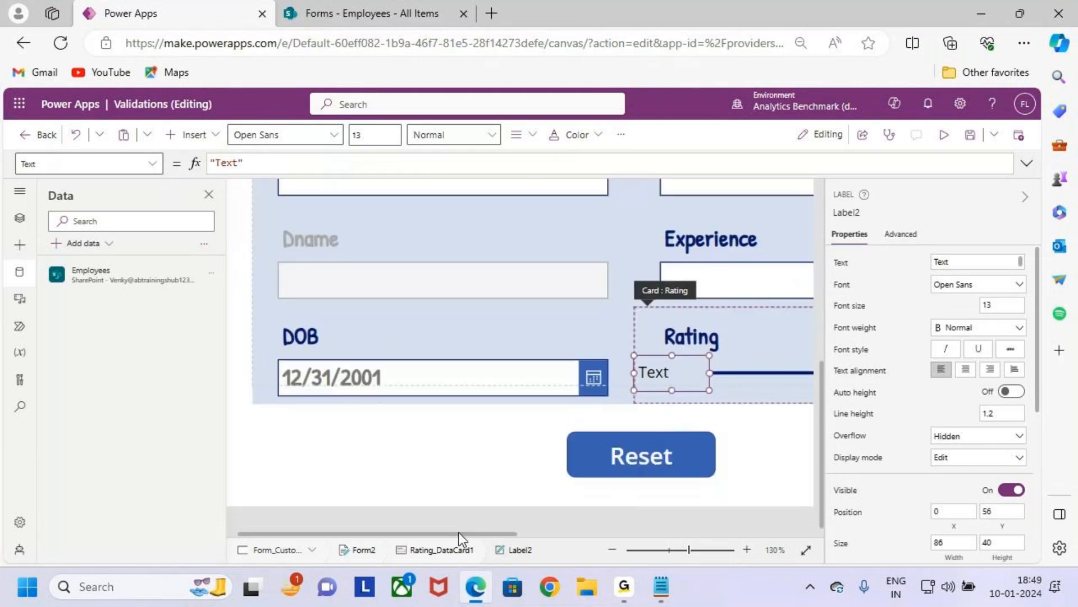
{"action": "left_click_drag", "start_coordinate": [457, 534], "coordinate": [515, 532]}
{"action": "left_click_drag", "start_coordinate": [589, 372], "coordinate": [581, 373]}
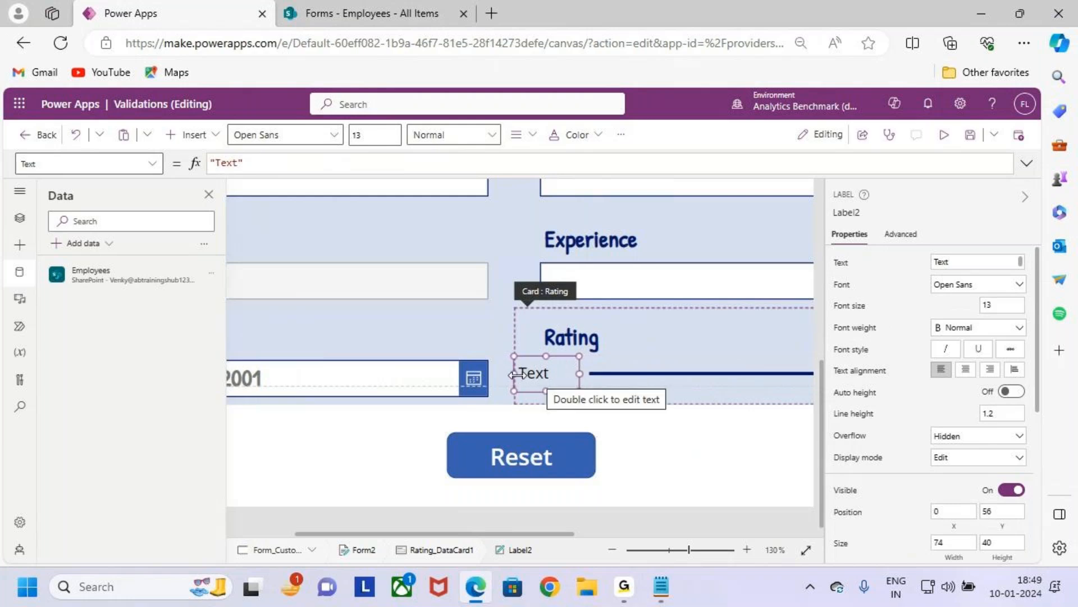
{"action": "left_click_drag", "start_coordinate": [515, 373], "coordinate": [526, 373]}
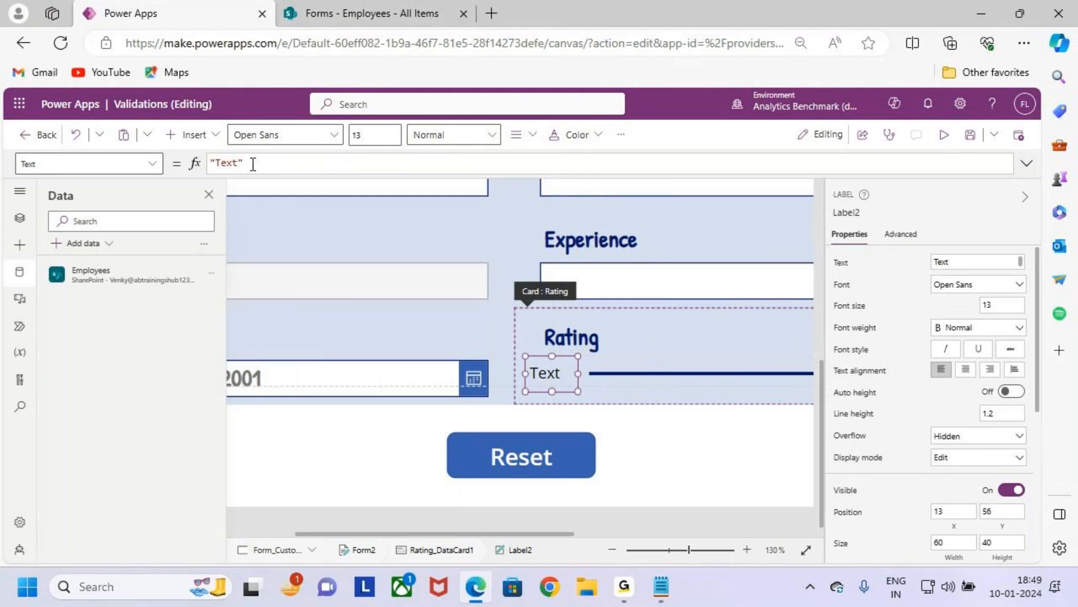
Set the label's Text formula to Slider1.Value.
{"action": "left_click_drag", "start_coordinate": [254, 163], "coordinate": [191, 168]}
{"action": "key", "text": "BackSpace"}
{"action": "type", "text": "Slider1"}
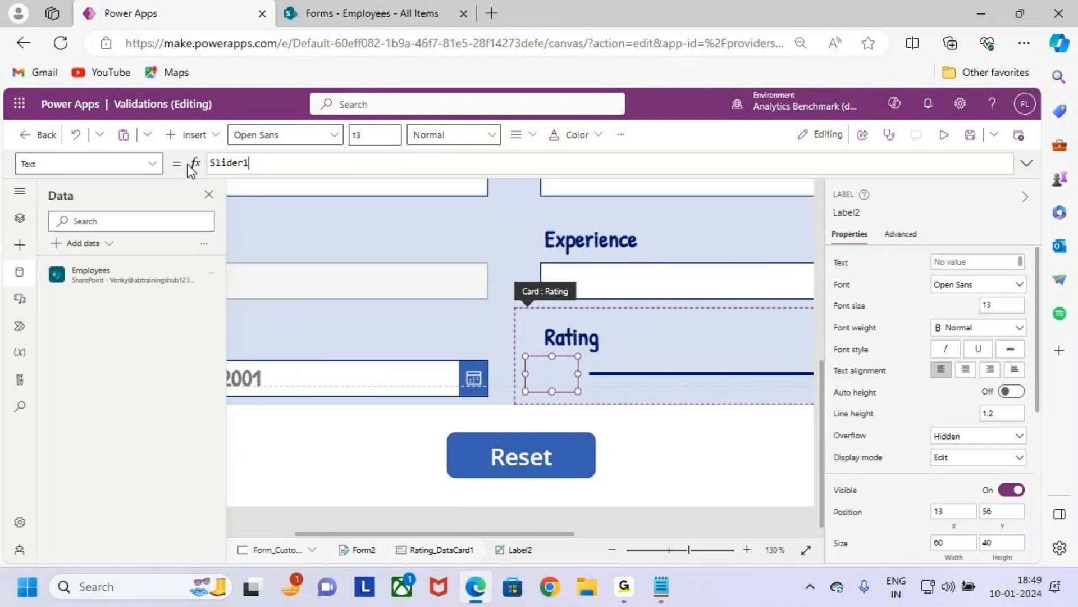
{"action": "type", "text": ".Value"}
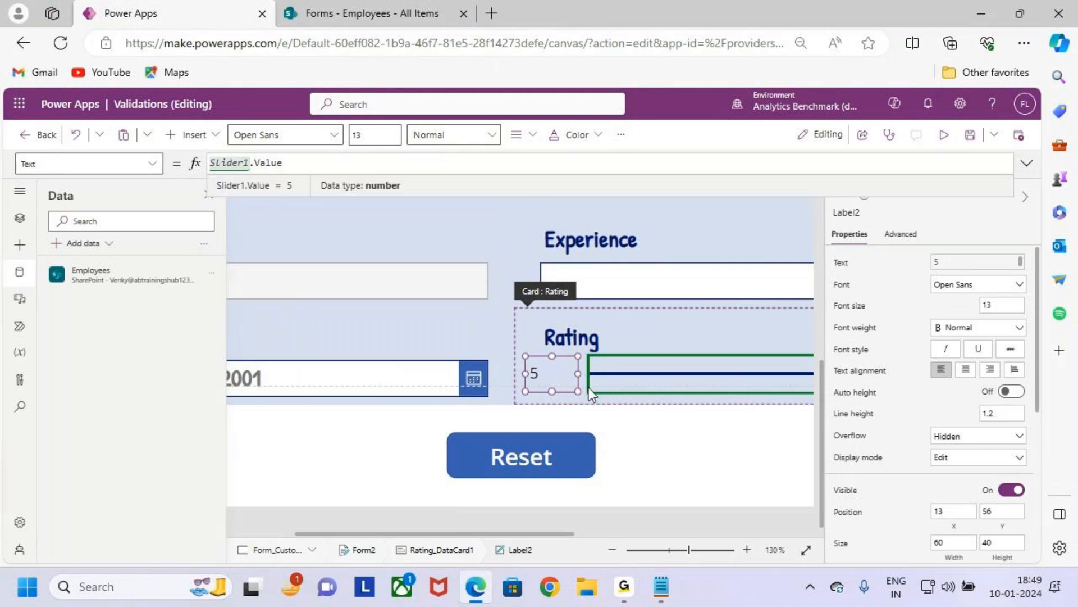
Format the label's text as centered and bold with font size 20.
{"action": "left_click", "coordinate": [517, 135]}
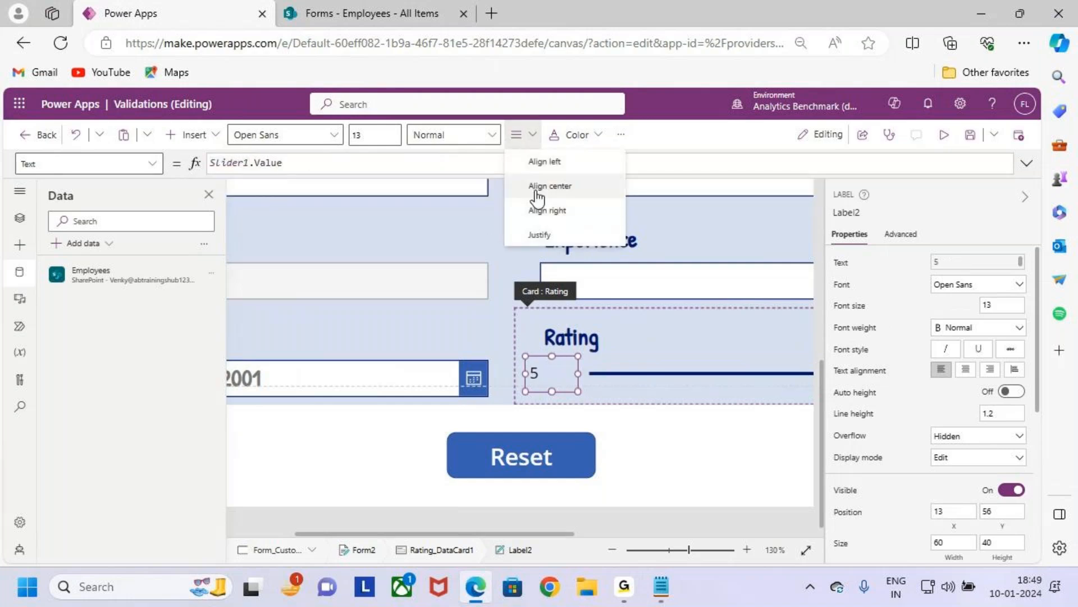
{"action": "left_click", "coordinate": [535, 186]}
{"action": "left_click", "coordinate": [449, 135]}
{"action": "left_click", "coordinate": [449, 155]}
{"action": "left_click_drag", "start_coordinate": [364, 135], "coordinate": [333, 139]}
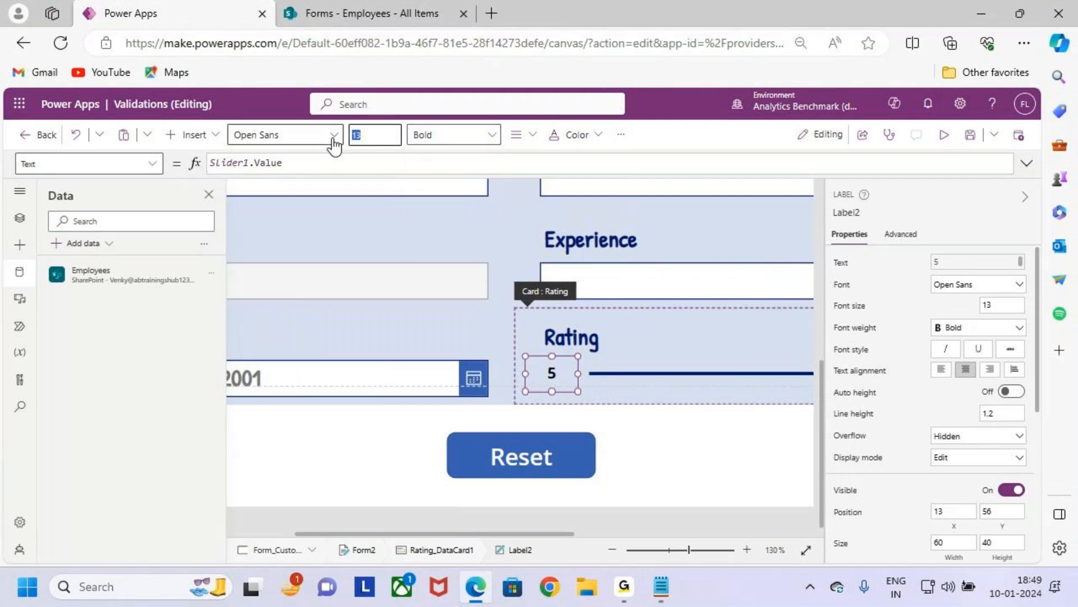
{"action": "type", "text": "20"}
{"action": "key", "text": "Return"}
Save the app, preview it with the Rating slider moved to 3, 2, 1 and finally 5, and leave the preview.
{"action": "left_click", "coordinate": [961, 136]}
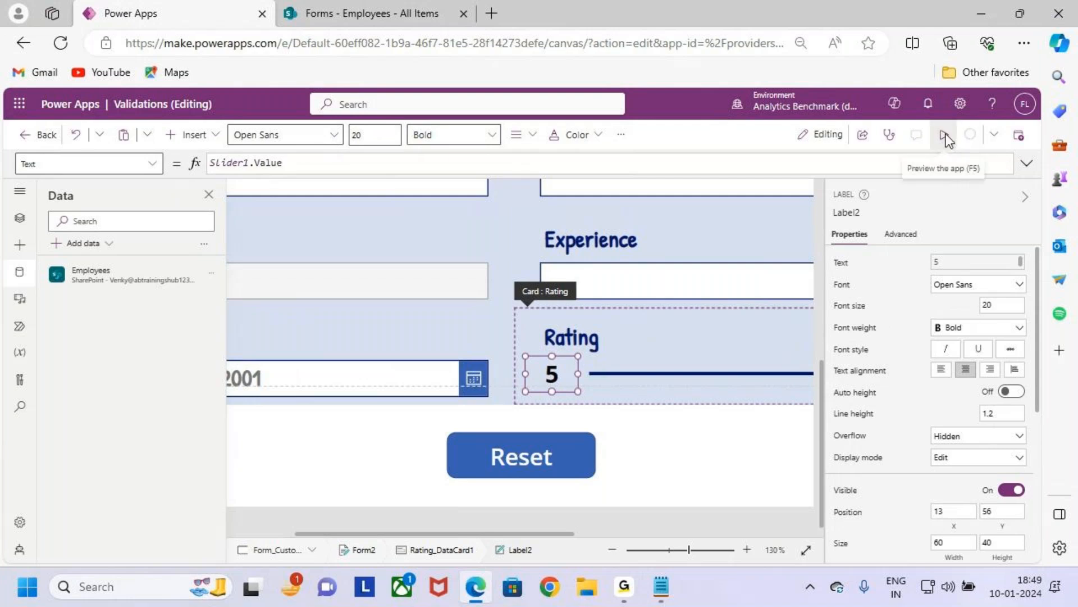
{"action": "left_click", "coordinate": [945, 135]}
{"action": "left_click", "coordinate": [559, 452]}
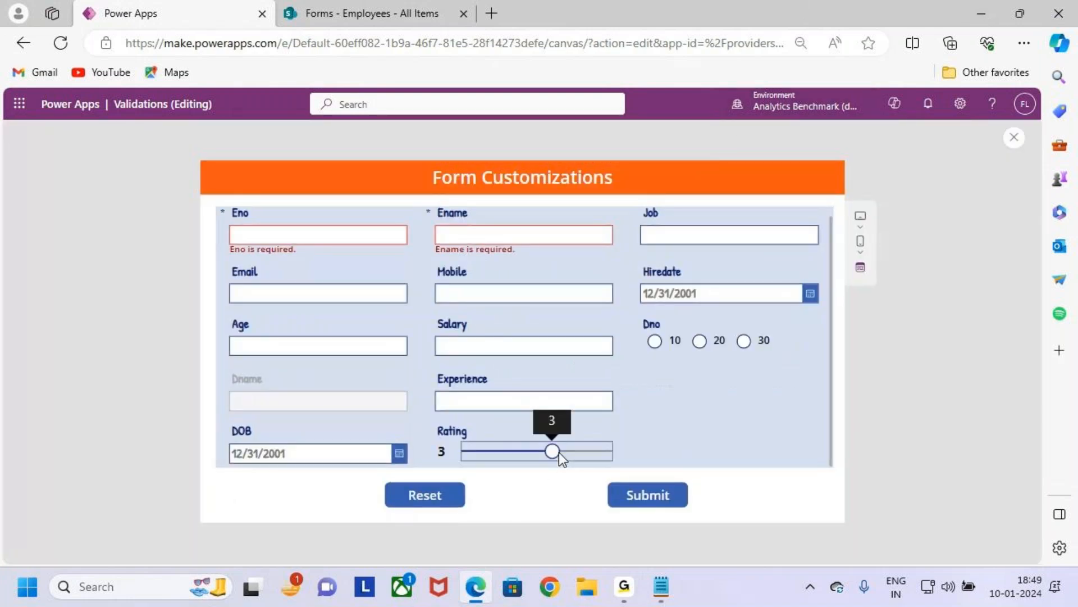
{"action": "key", "text": "ctrl+2"}
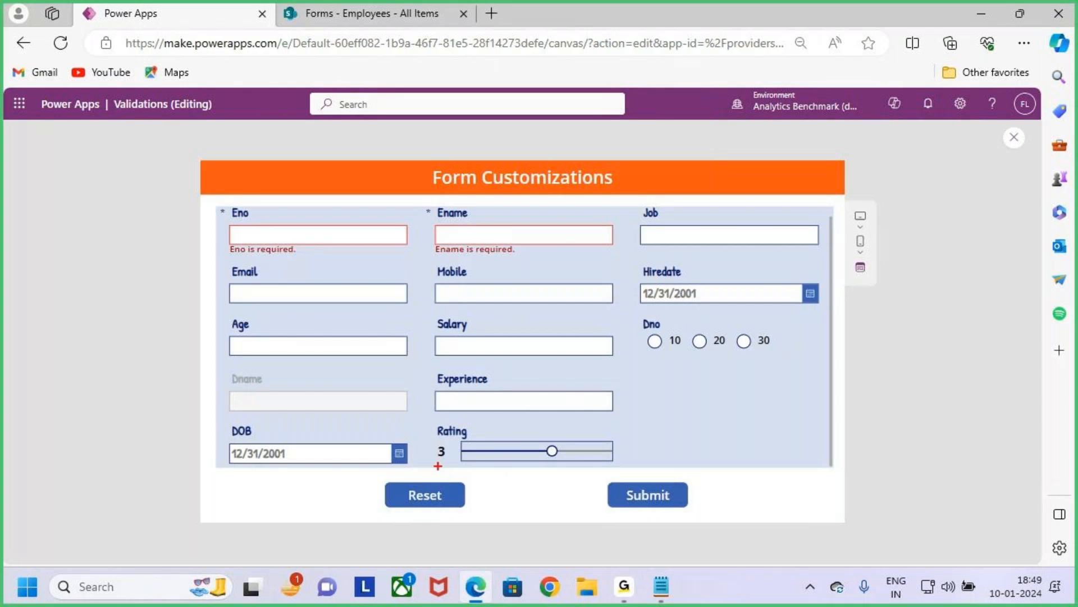
{"action": "key", "text": "Escape"}
{"action": "left_click", "coordinate": [523, 453]}
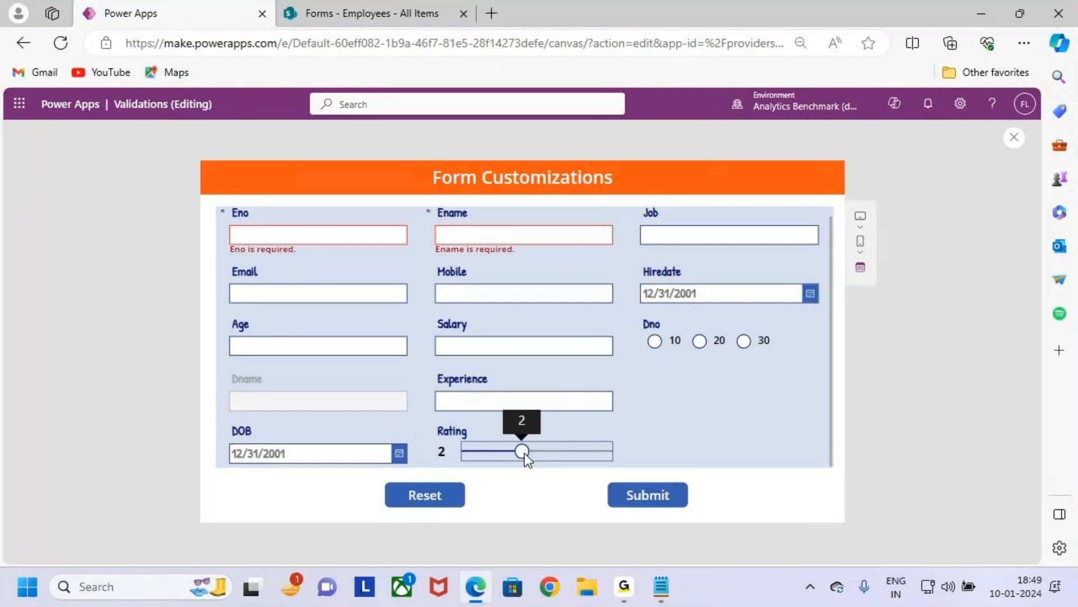
{"action": "left_click", "coordinate": [489, 453]}
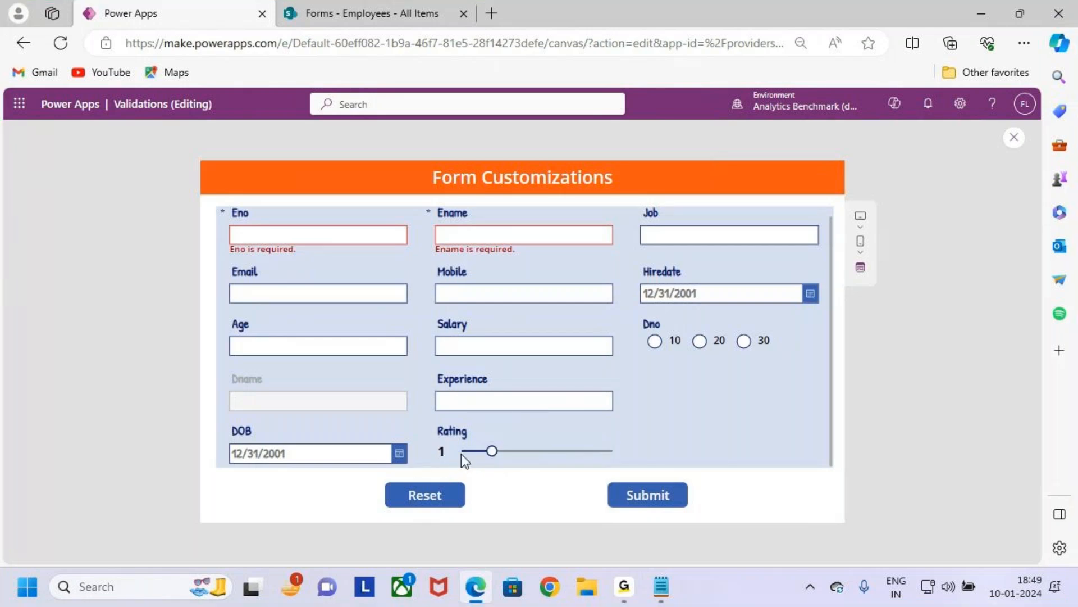
{"action": "left_click", "coordinate": [464, 453]}
{"action": "left_click_drag", "start_coordinate": [494, 450], "coordinate": [599, 446]}
{"action": "left_click", "coordinate": [602, 450]}
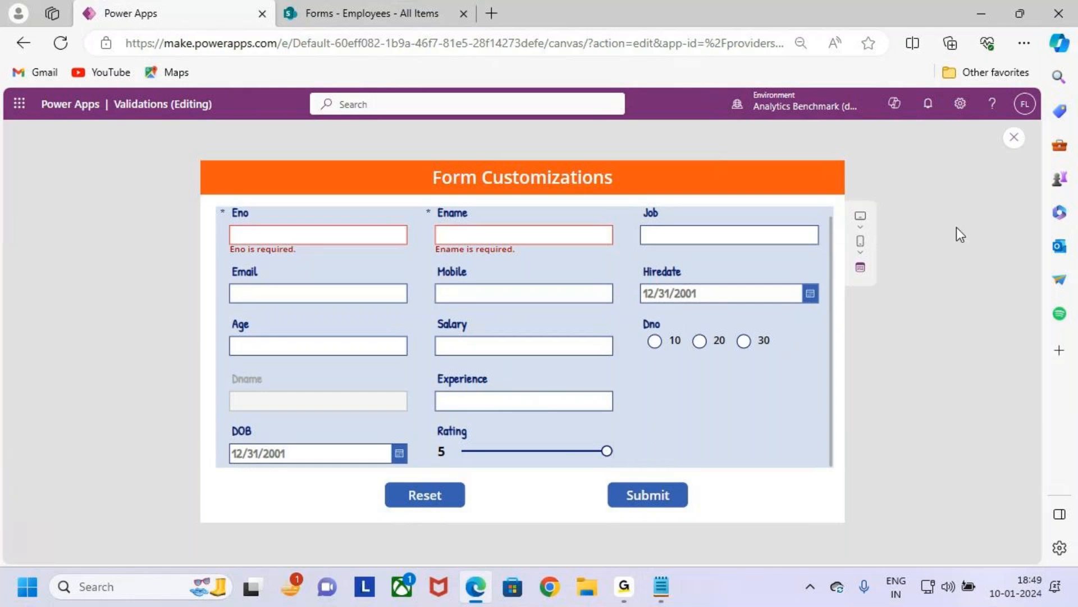
{"action": "left_click", "coordinate": [1014, 137]}
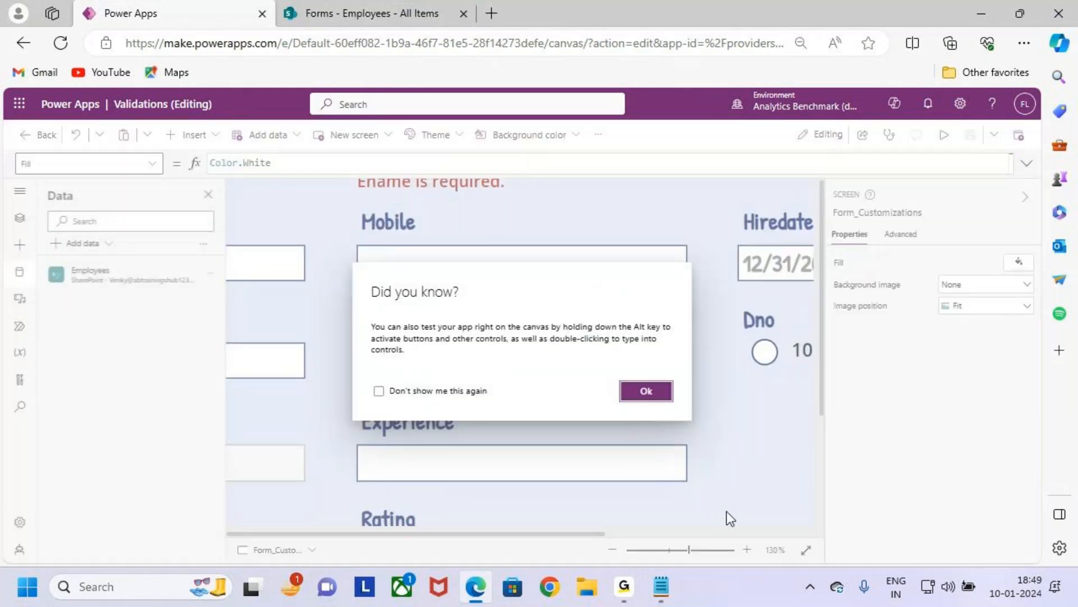
{"action": "left_click", "coordinate": [633, 396]}
{"action": "scroll", "coordinate": [634, 417], "scroll_direction": "down", "scroll_amount": 3}
{"action": "left_click", "coordinate": [720, 363]}
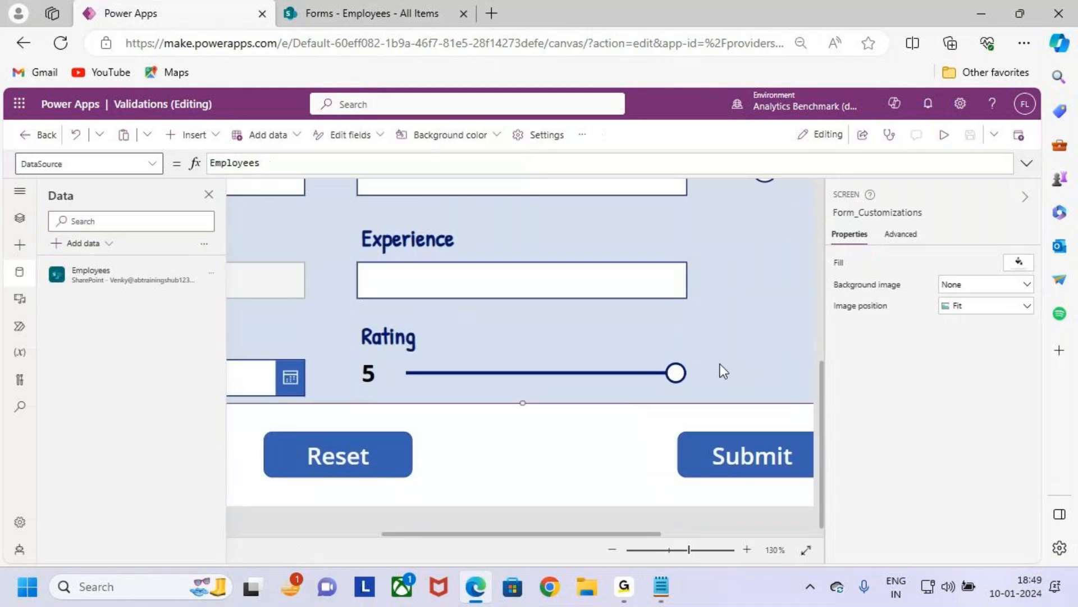
{"action": "scroll", "coordinate": [722, 361], "scroll_direction": "down", "scroll_amount": 6}
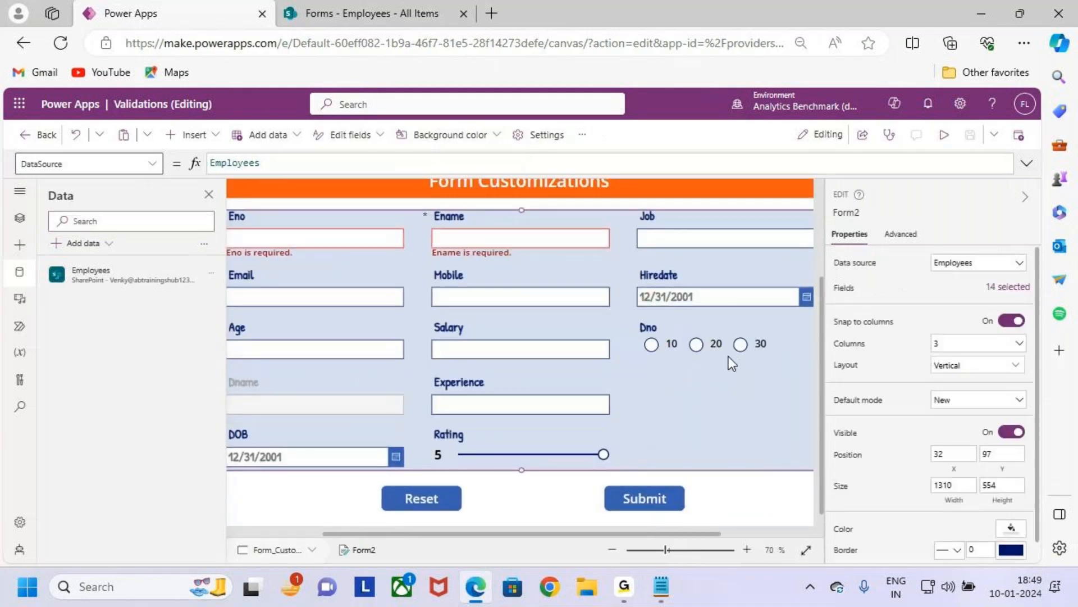
{"action": "scroll", "coordinate": [669, 435], "scroll_direction": "down", "scroll_amount": 1}
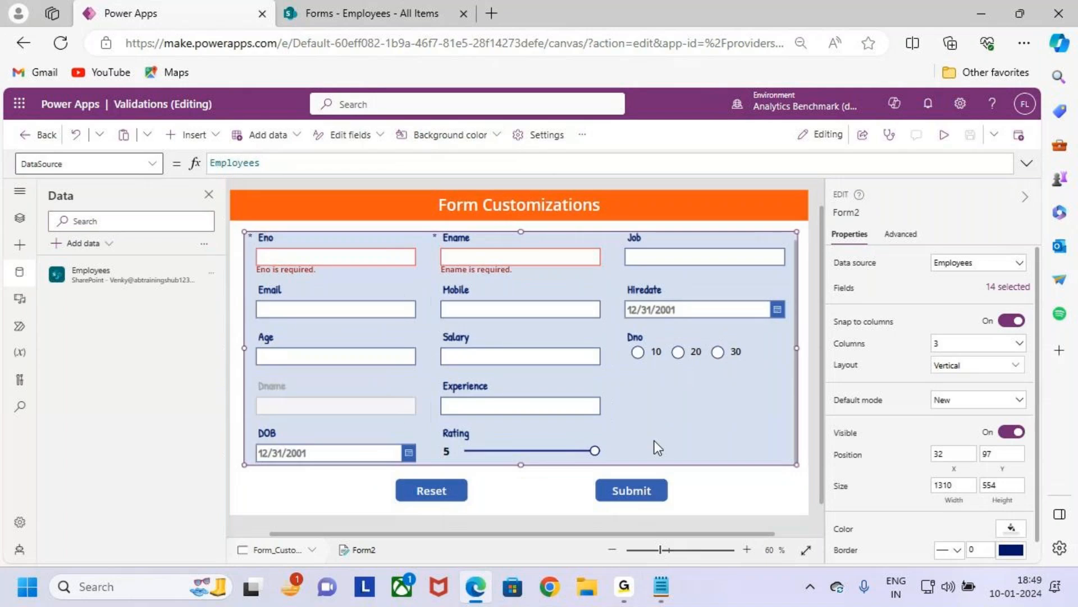
{"action": "left_click", "coordinate": [565, 444]}
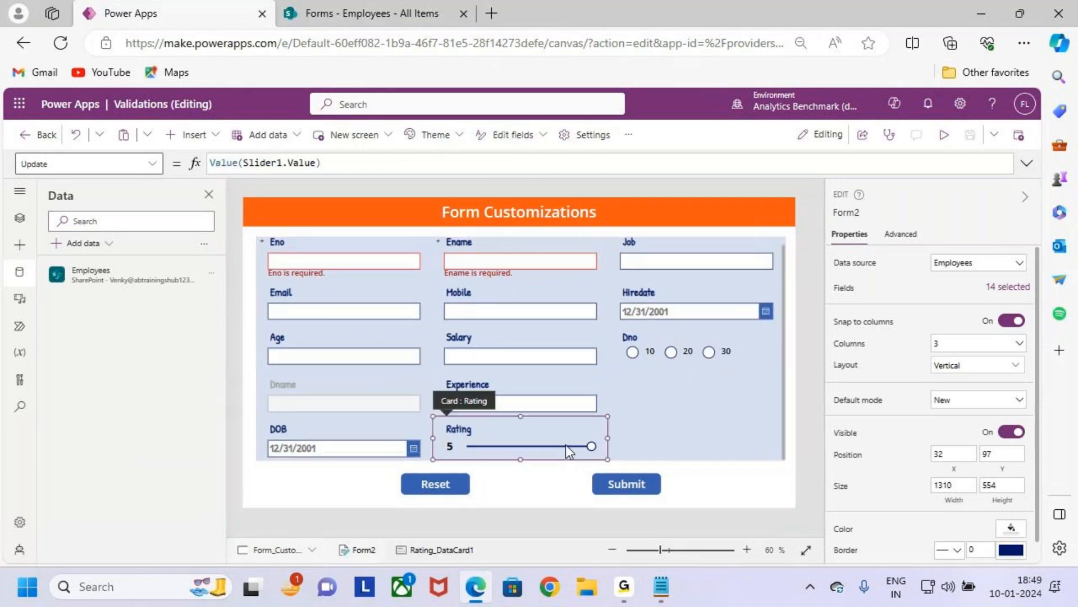
{"action": "left_click", "coordinate": [566, 443]}
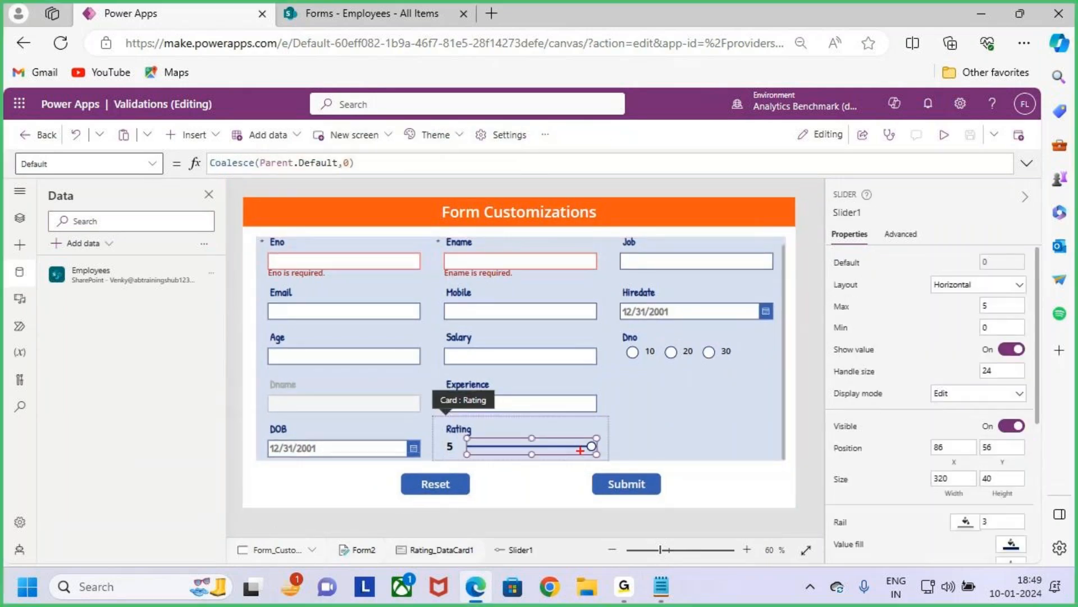
{"action": "mouse_move", "coordinate": [588, 447]}
{"action": "left_mouse_down"}
{"action": "mouse_move", "coordinate": [630, 435]}
{"action": "mouse_move", "coordinate": [618, 456]}
{"action": "mouse_move", "coordinate": [756, 430]}
{"action": "mouse_move", "coordinate": [694, 516]}
{"action": "left_mouse_up"}
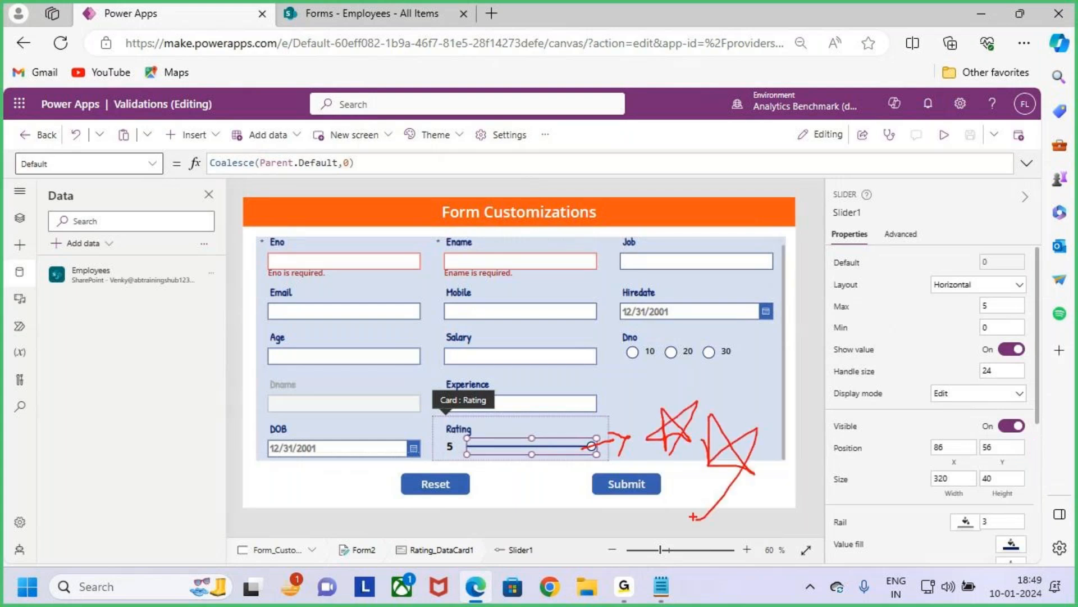
{"action": "key", "text": "Escape"}
Switch to the 10.Form Customizations notes in Notepad to check the slider and rating control case.
{"action": "key", "text": "alt+Tab"}
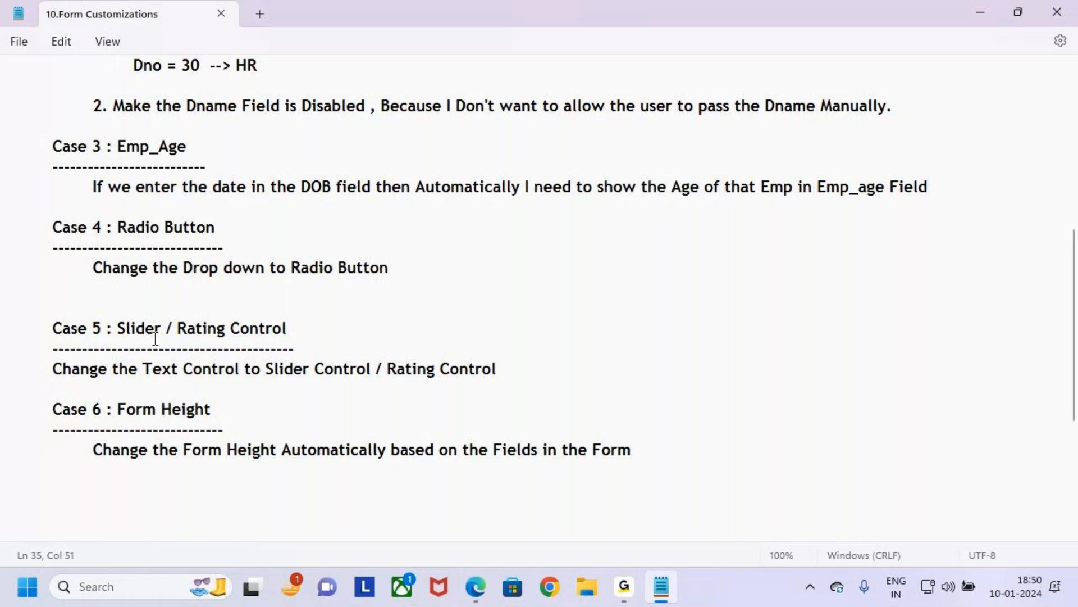
Switch back to Power Apps and remove the custom Rating_DataCard1 card from the Employees form's fields.
{"action": "left_click", "coordinate": [335, 328]}
{"action": "key", "text": "alt+Tab"}
{"action": "left_click", "coordinate": [676, 420]}
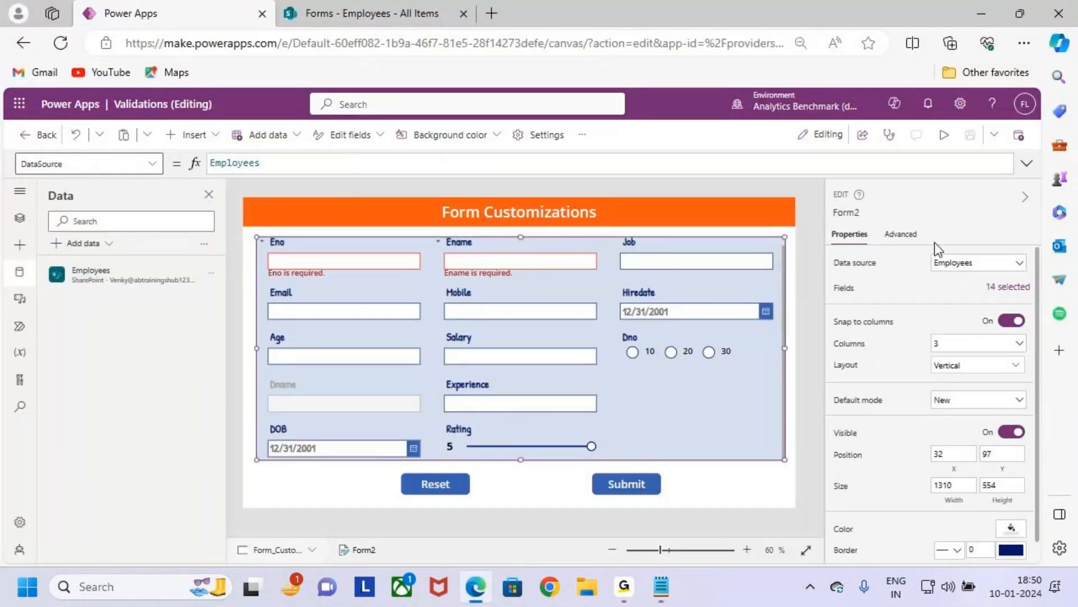
{"action": "left_click_drag", "start_coordinate": [428, 417], "coordinate": [629, 460]}
{"action": "mouse_move", "coordinate": [556, 428]}
{"action": "left_mouse_down"}
{"action": "mouse_move", "coordinate": [585, 451]}
{"action": "mouse_move", "coordinate": [545, 456]}
{"action": "left_mouse_up"}
{"action": "key", "text": "Escape"}
{"action": "left_click", "coordinate": [1018, 288]}
{"action": "scroll", "coordinate": [729, 455], "scroll_direction": "down", "scroll_amount": 3}
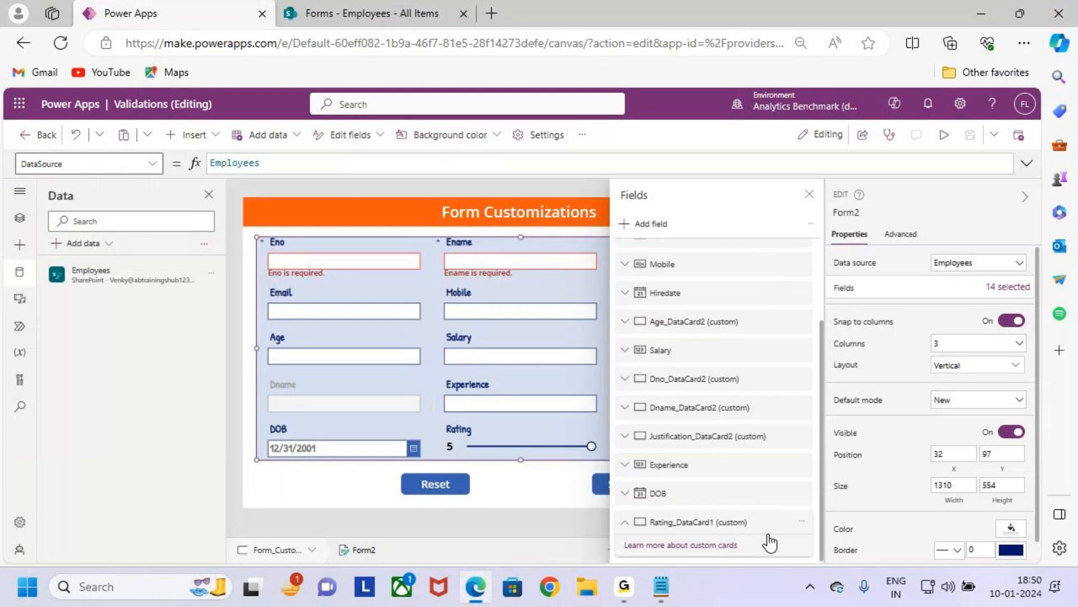
{"action": "left_click", "coordinate": [801, 521]}
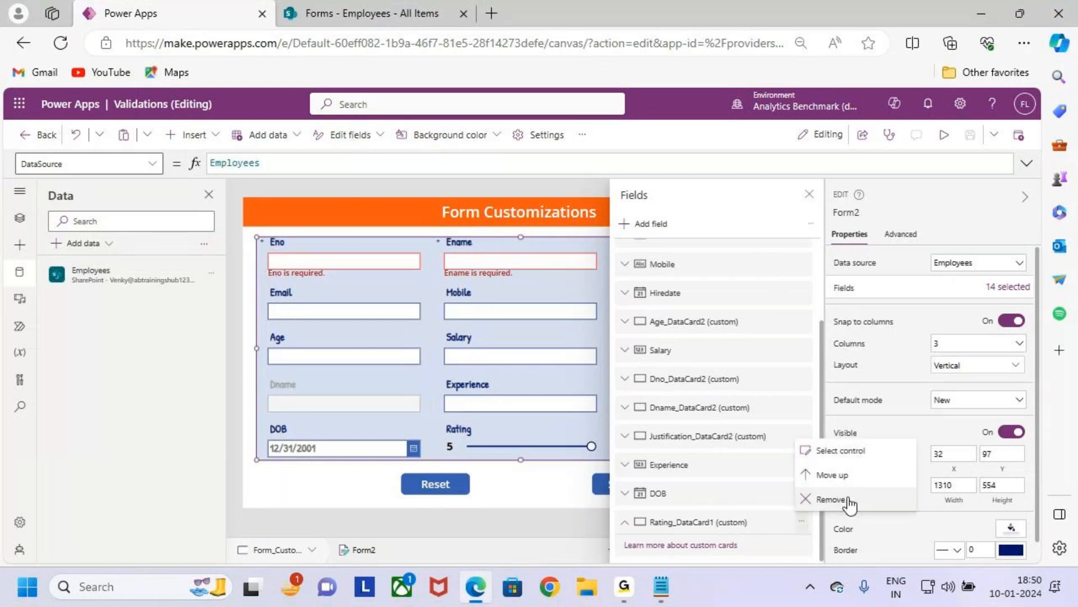
{"action": "left_click", "coordinate": [848, 502]}
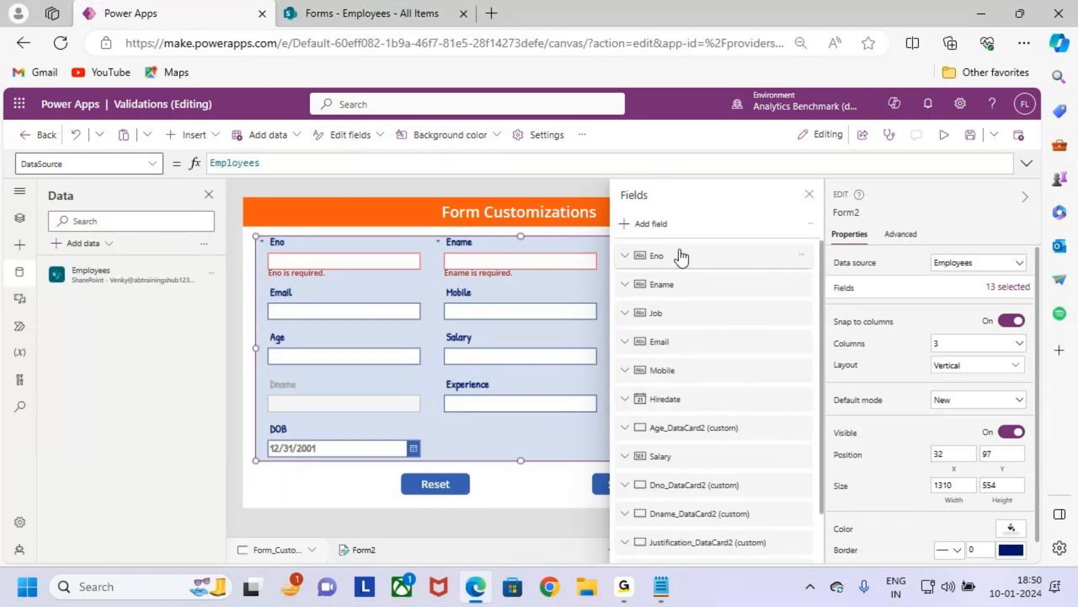
Add the Rating field back to the form as a fresh card and close the field list.
{"action": "left_click", "coordinate": [645, 224]}
{"action": "type", "text": "ratin"}
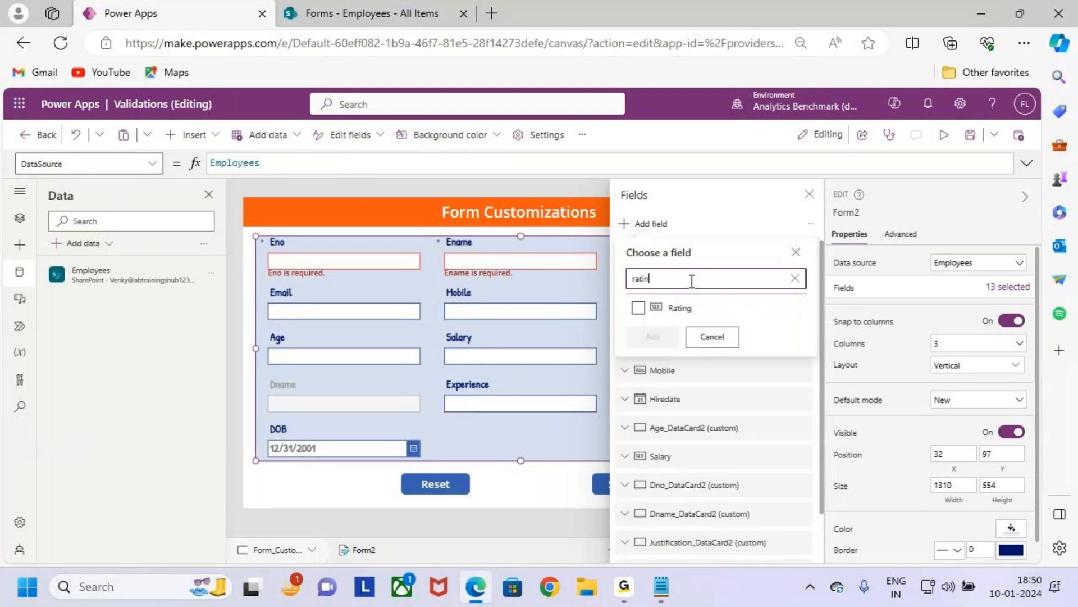
{"action": "left_click", "coordinate": [693, 312]}
{"action": "left_click", "coordinate": [653, 336]}
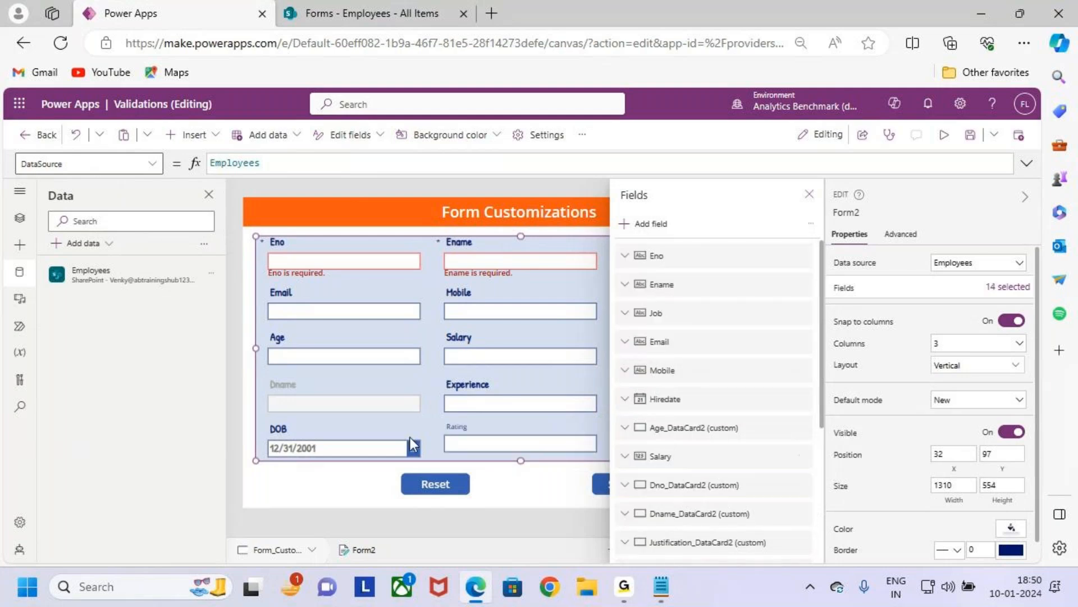
{"action": "left_click", "coordinate": [810, 196]}
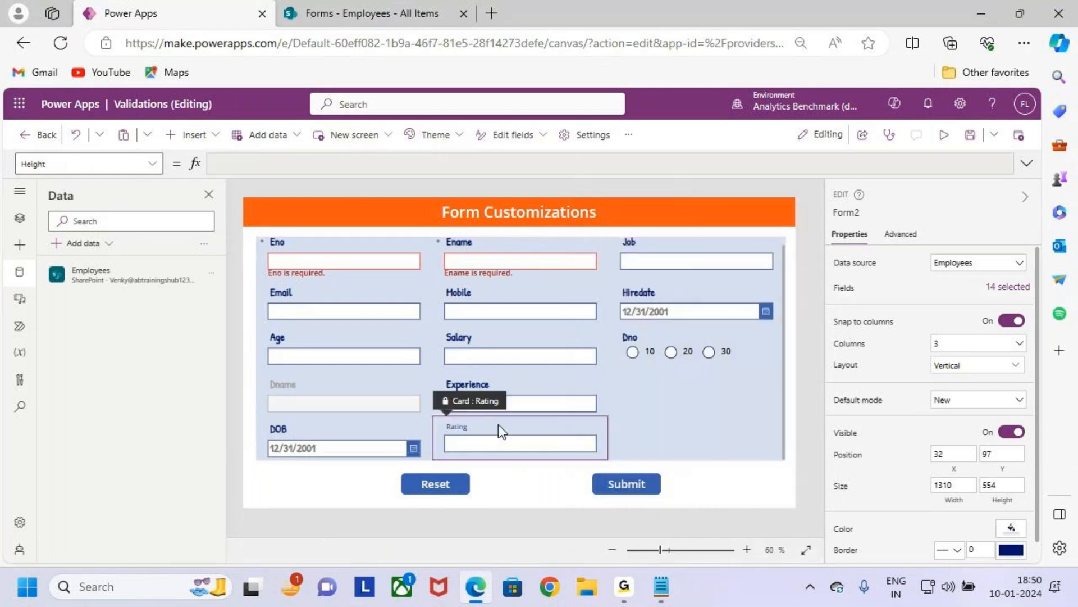
Format the Rating card's label and text input together as Semibold, size 20, in the Patrick Hand font.
{"action": "left_click", "coordinate": [497, 425]}
{"action": "left_click", "coordinate": [497, 426]}
{"action": "left_click", "coordinate": [498, 444], "text": "ctrl"}
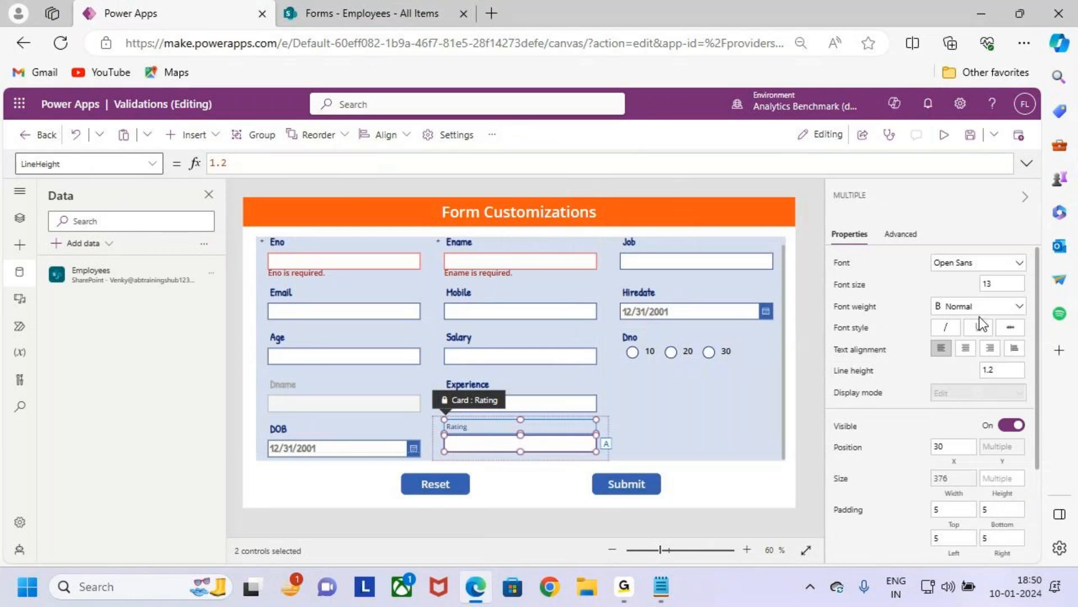
{"action": "left_click", "coordinate": [869, 307]}
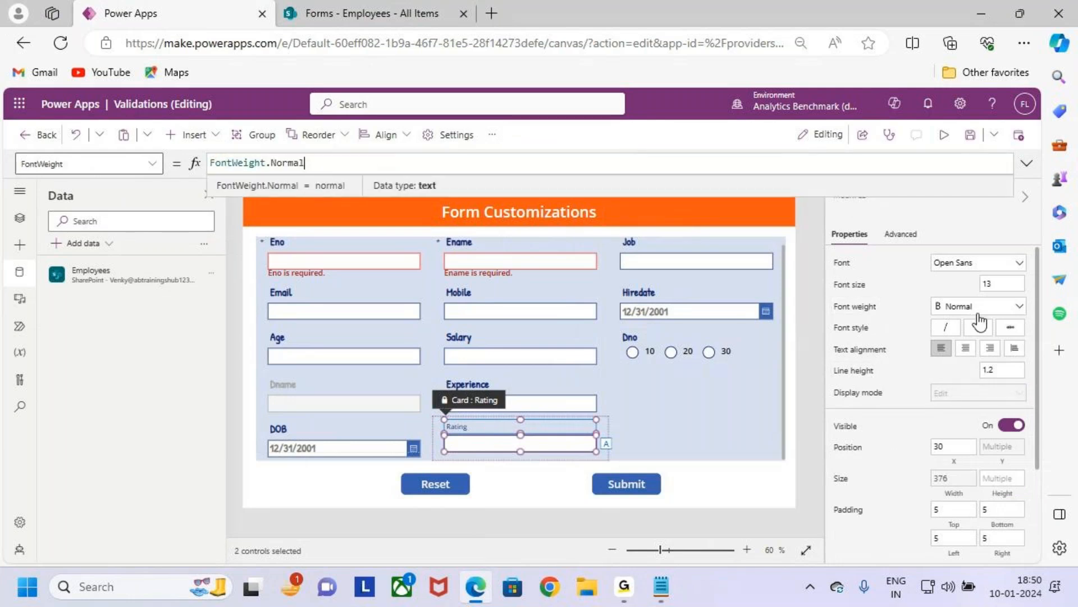
{"action": "left_click", "coordinate": [975, 310]}
{"action": "left_click", "coordinate": [962, 340]}
{"action": "type", "text": "20"}
{"action": "left_click", "coordinate": [977, 262]}
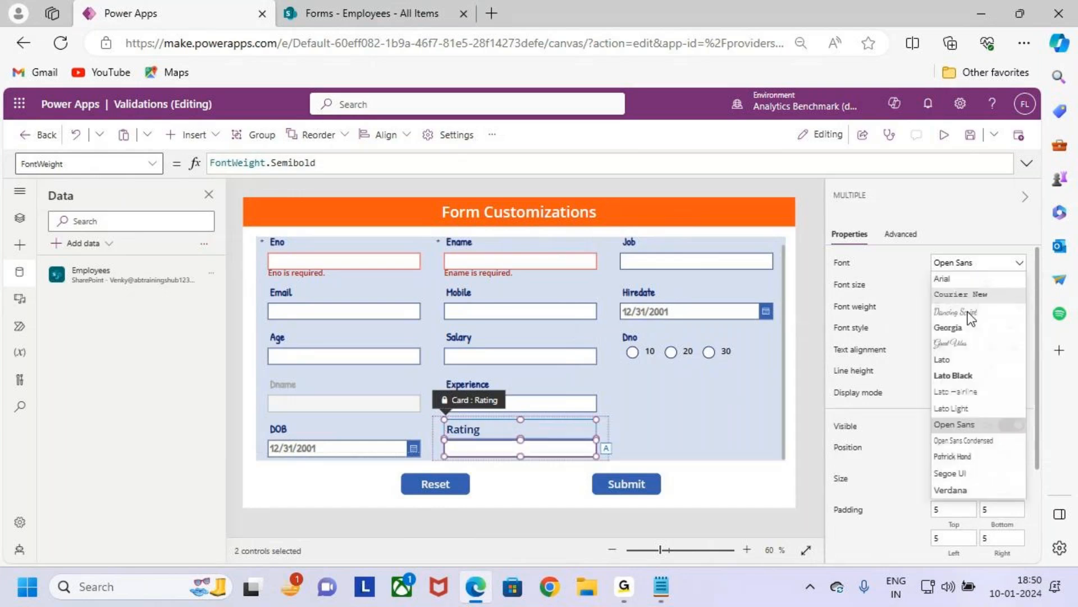
{"action": "left_click", "coordinate": [970, 473]}
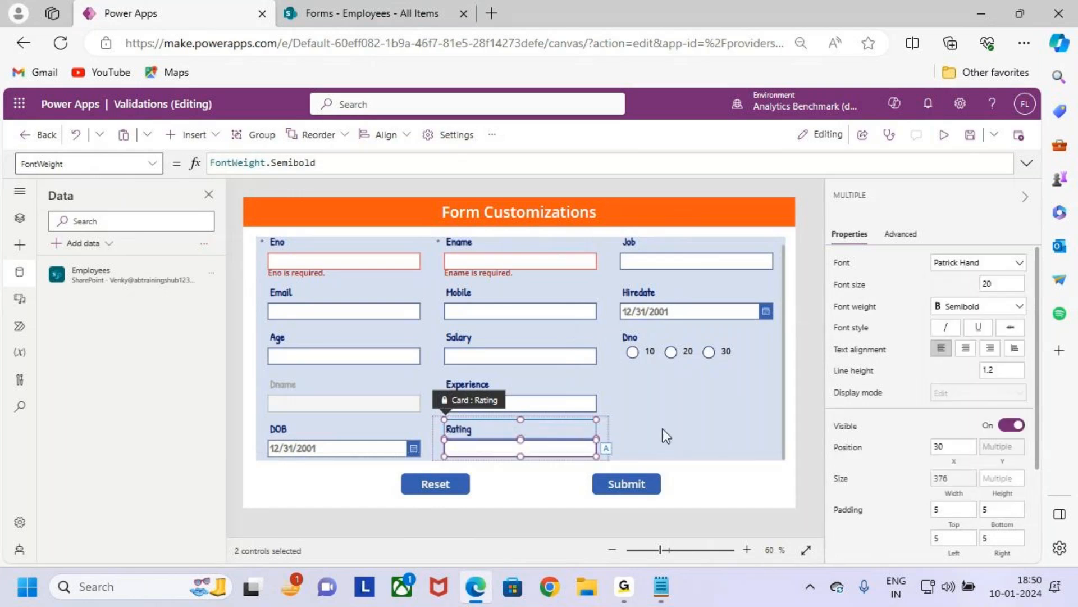
{"action": "left_click", "coordinate": [663, 429]}
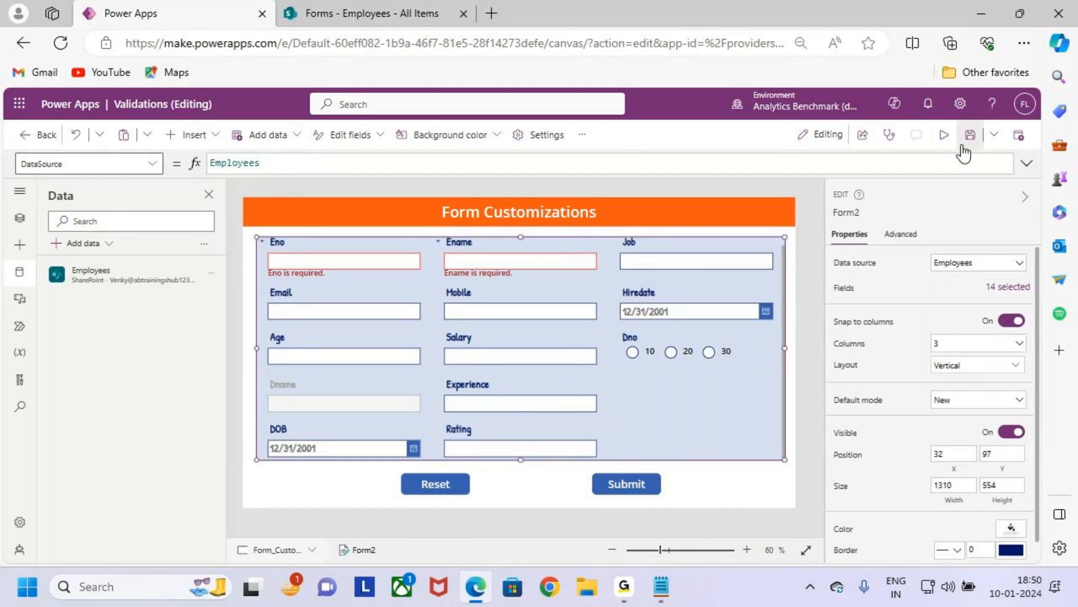
Preview the form to examine the plain Rating text input, and return to the editor.
{"action": "left_click", "coordinate": [944, 135]}
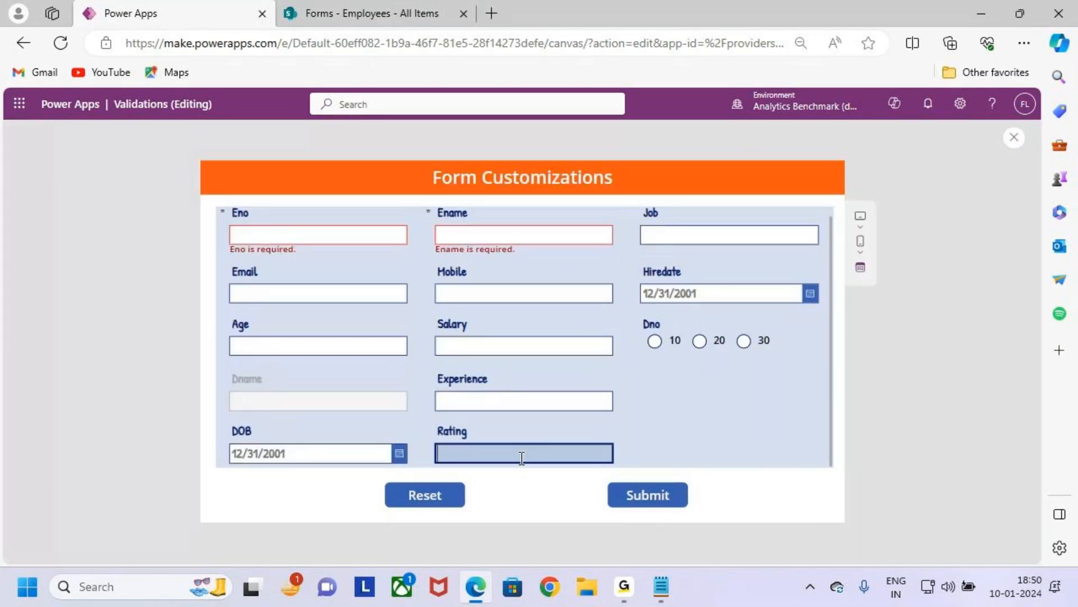
{"action": "left_click", "coordinate": [522, 454]}
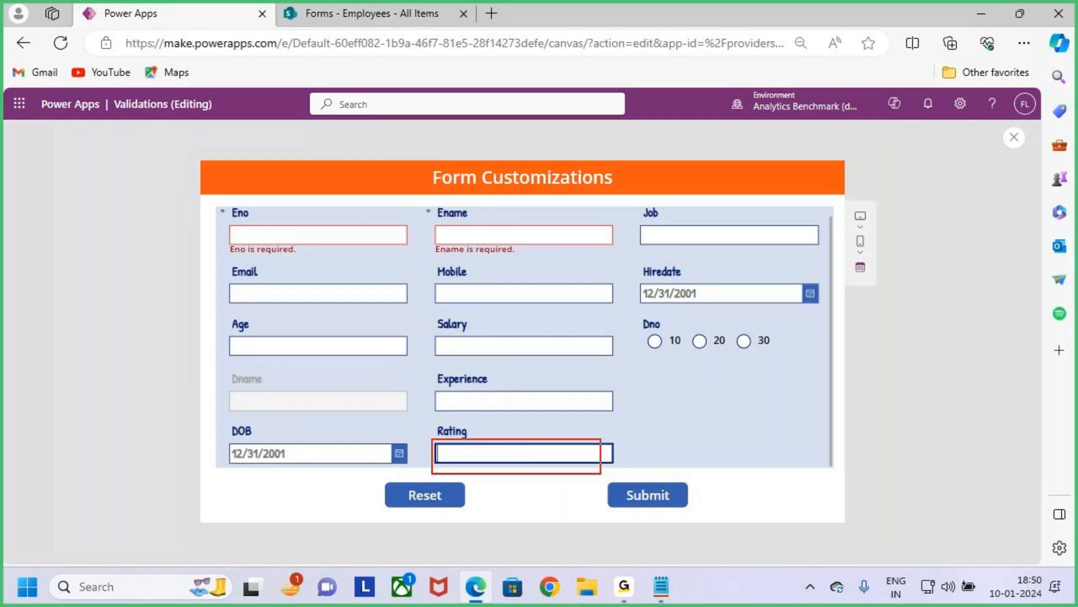
{"action": "mouse_move", "coordinate": [656, 475]}
{"action": "left_mouse_down"}
{"action": "mouse_move", "coordinate": [663, 442]}
{"action": "mouse_move", "coordinate": [674, 460]}
{"action": "mouse_move", "coordinate": [659, 474]}
{"action": "left_mouse_up"}
{"action": "mouse_move", "coordinate": [757, 471]}
{"action": "left_mouse_down"}
{"action": "mouse_move", "coordinate": [744, 449]}
{"action": "mouse_move", "coordinate": [760, 469]}
{"action": "mouse_move", "coordinate": [860, 477]}
{"action": "mouse_move", "coordinate": [832, 472]}
{"action": "left_mouse_up"}
{"action": "mouse_move", "coordinate": [913, 484]}
{"action": "left_mouse_down"}
{"action": "mouse_move", "coordinate": [897, 459]}
{"action": "mouse_move", "coordinate": [910, 483]}
{"action": "left_mouse_up"}
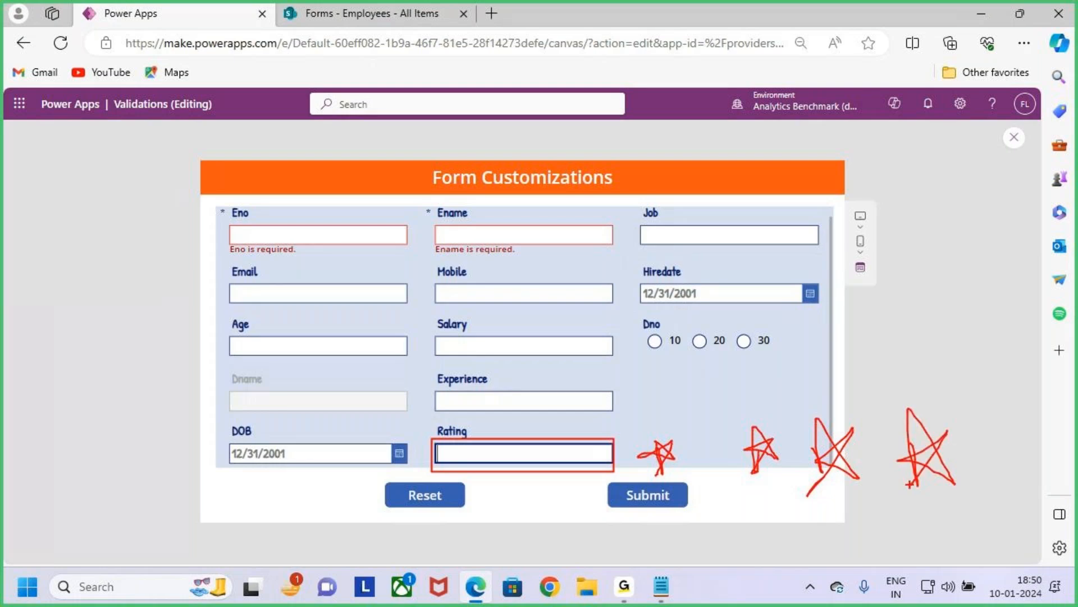
{"action": "key", "text": "Escape"}
{"action": "key", "text": "ctrl+2"}
{"action": "mouse_move", "coordinate": [521, 415]}
{"action": "left_mouse_down"}
{"action": "mouse_move", "coordinate": [521, 445]}
{"action": "mouse_move", "coordinate": [535, 430]}
{"action": "left_mouse_up"}
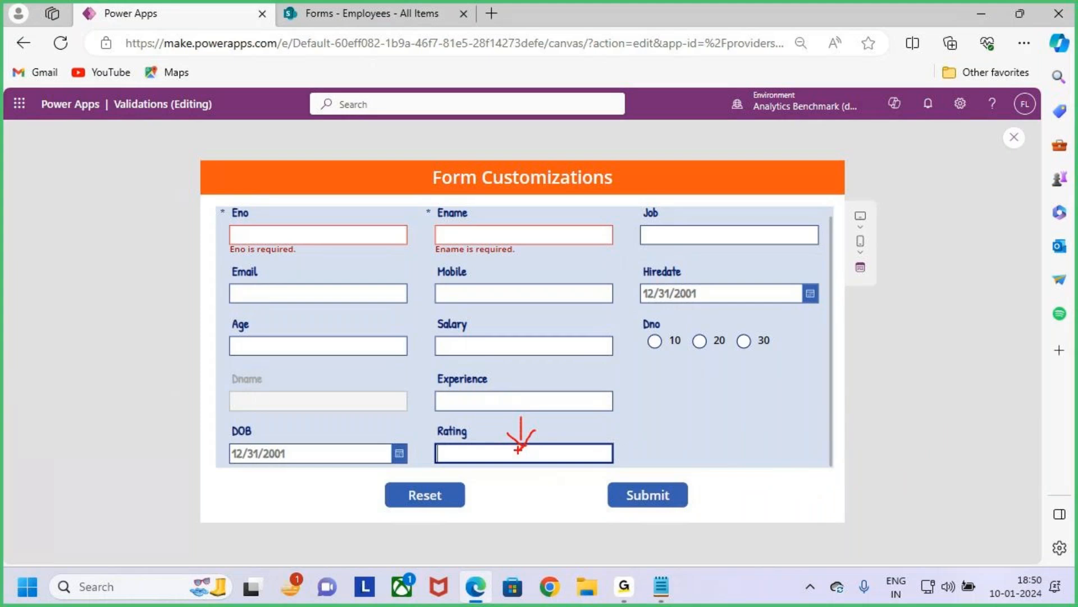
{"action": "left_click_drag", "start_coordinate": [508, 434], "coordinate": [556, 473]}
{"action": "left_click_drag", "start_coordinate": [549, 431], "coordinate": [509, 479]}
{"action": "mouse_move", "coordinate": [656, 445]}
{"action": "left_mouse_down"}
{"action": "mouse_move", "coordinate": [659, 478]}
{"action": "mouse_move", "coordinate": [677, 452]}
{"action": "mouse_move", "coordinate": [683, 482]}
{"action": "left_mouse_up"}
{"action": "mouse_move", "coordinate": [764, 447]}
{"action": "left_mouse_down"}
{"action": "mouse_move", "coordinate": [765, 470]}
{"action": "mouse_move", "coordinate": [771, 454]}
{"action": "mouse_move", "coordinate": [777, 474]}
{"action": "left_mouse_up"}
{"action": "key", "text": "Escape"}
{"action": "key", "text": "Escape"}
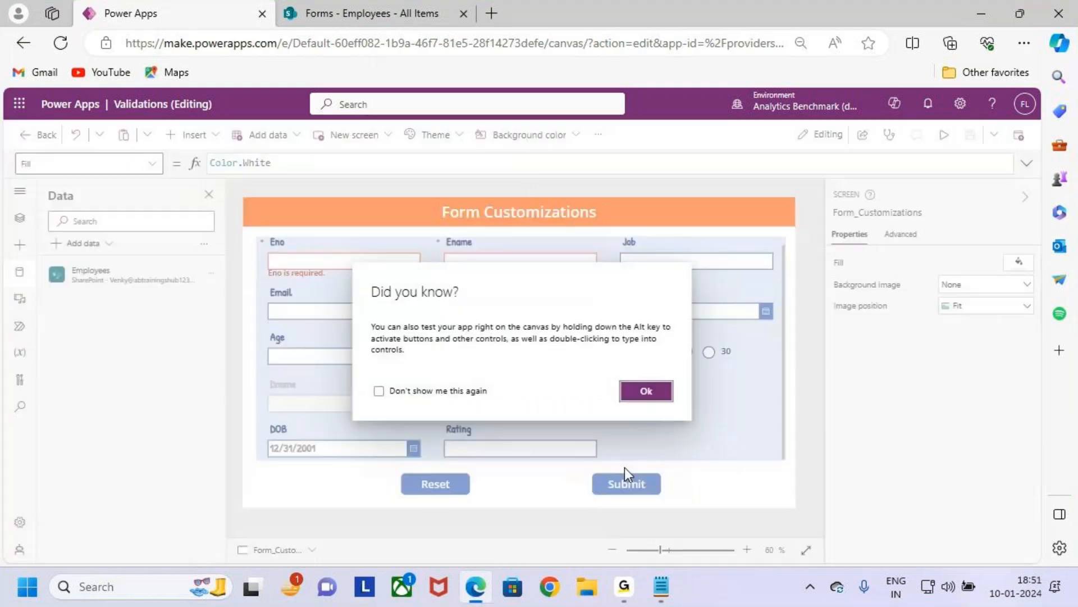
{"action": "left_click", "coordinate": [647, 393]}
Unlock the Rating card, shrink its text input and move it beside the Rating label to free space below.
{"action": "left_click", "coordinate": [554, 453]}
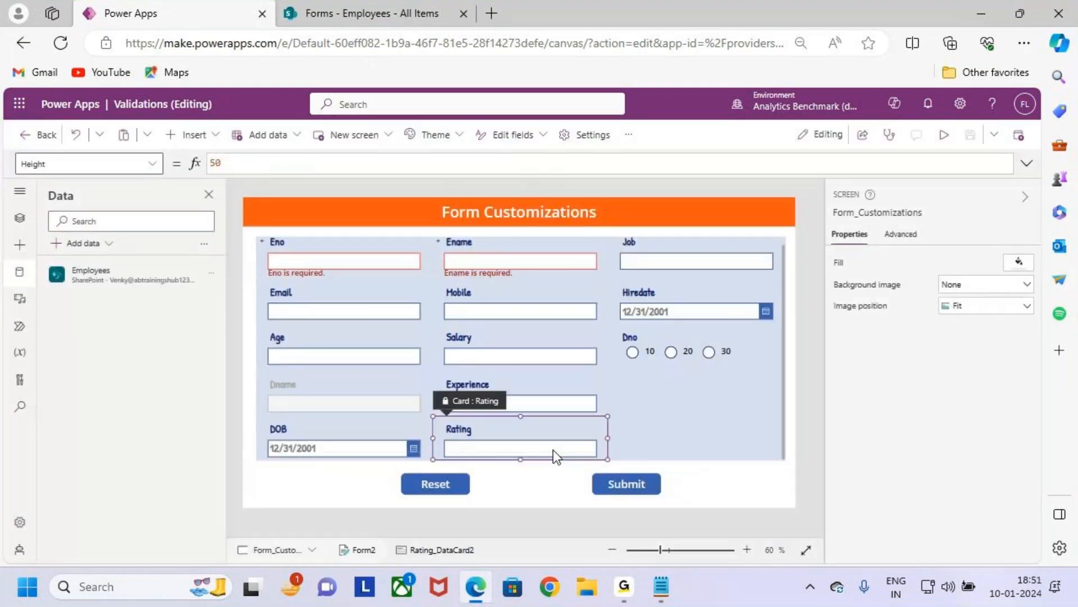
{"action": "left_click", "coordinate": [900, 234]}
{"action": "left_click", "coordinate": [928, 267]}
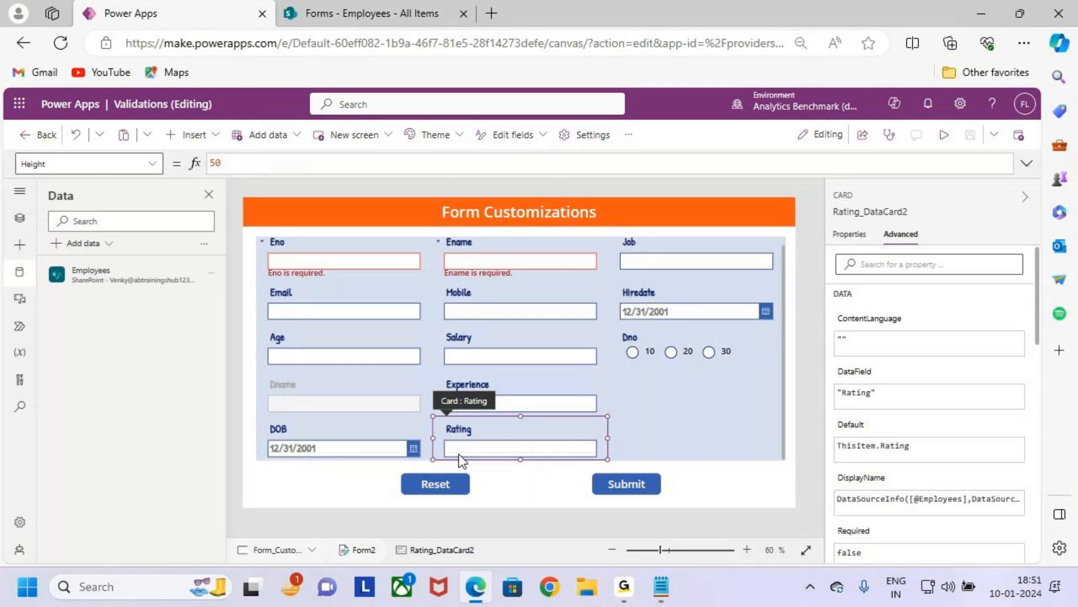
{"action": "left_click", "coordinate": [525, 448]}
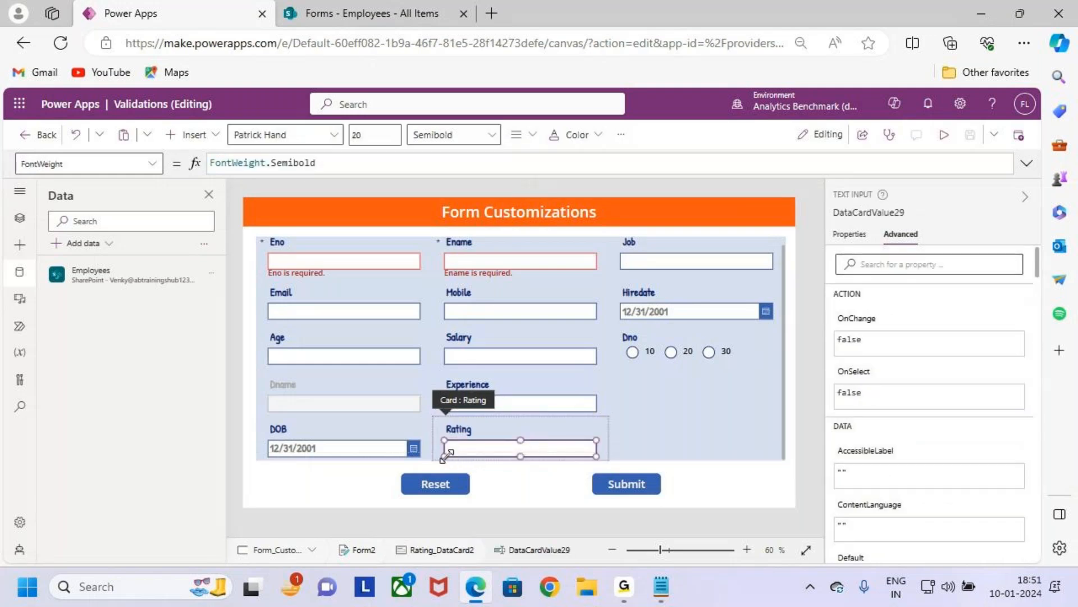
{"action": "left_click_drag", "start_coordinate": [445, 454], "coordinate": [546, 427]}
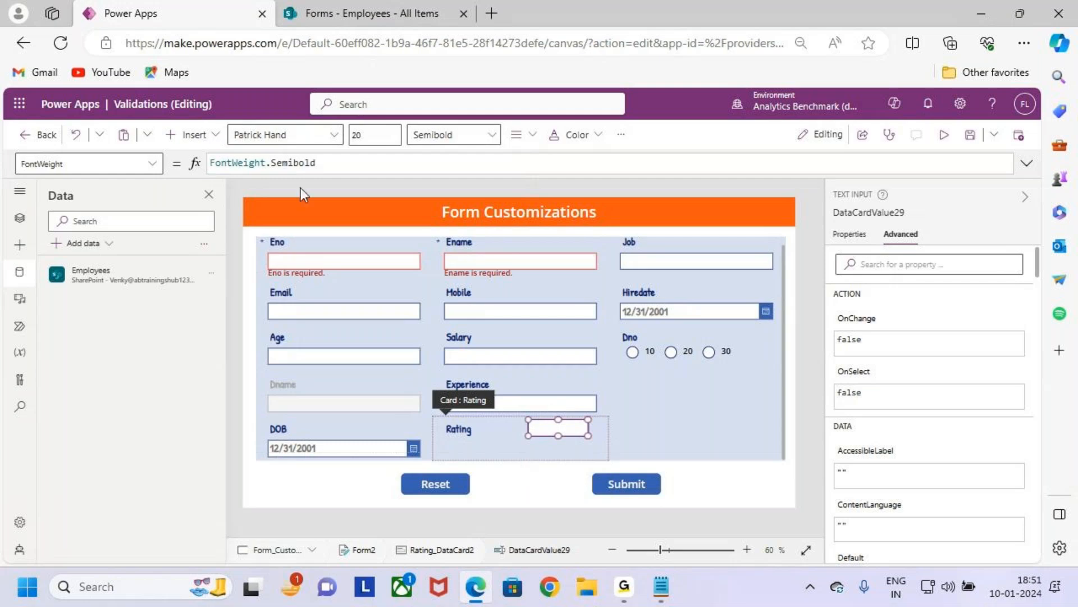
Insert a Rating control into the Rating card and place it below the label, about 300 by 38 in size.
{"action": "left_click", "coordinate": [215, 136]}
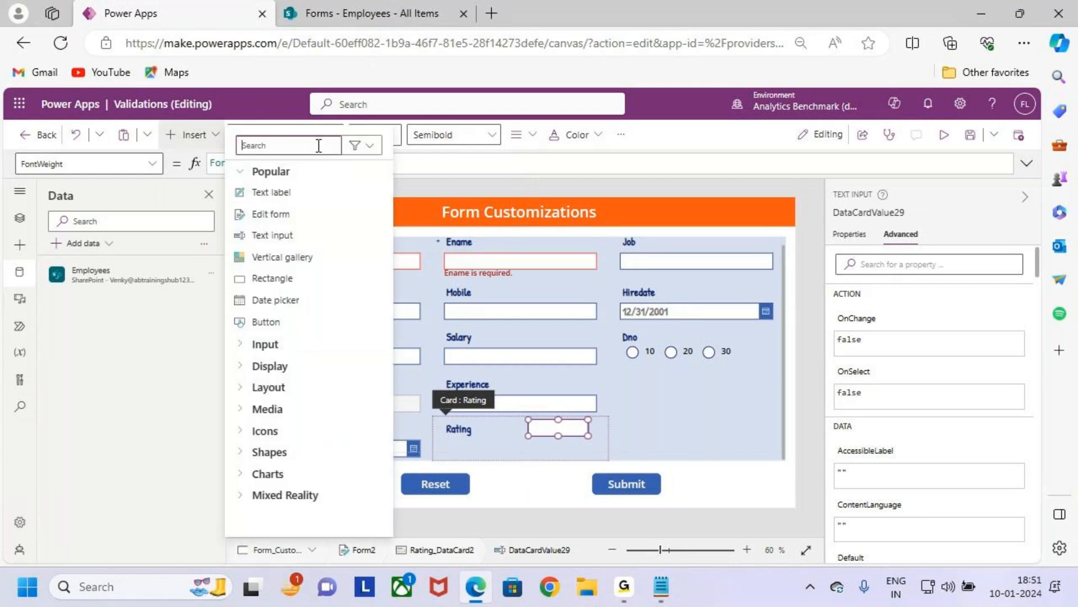
{"action": "type", "text": "rat"}
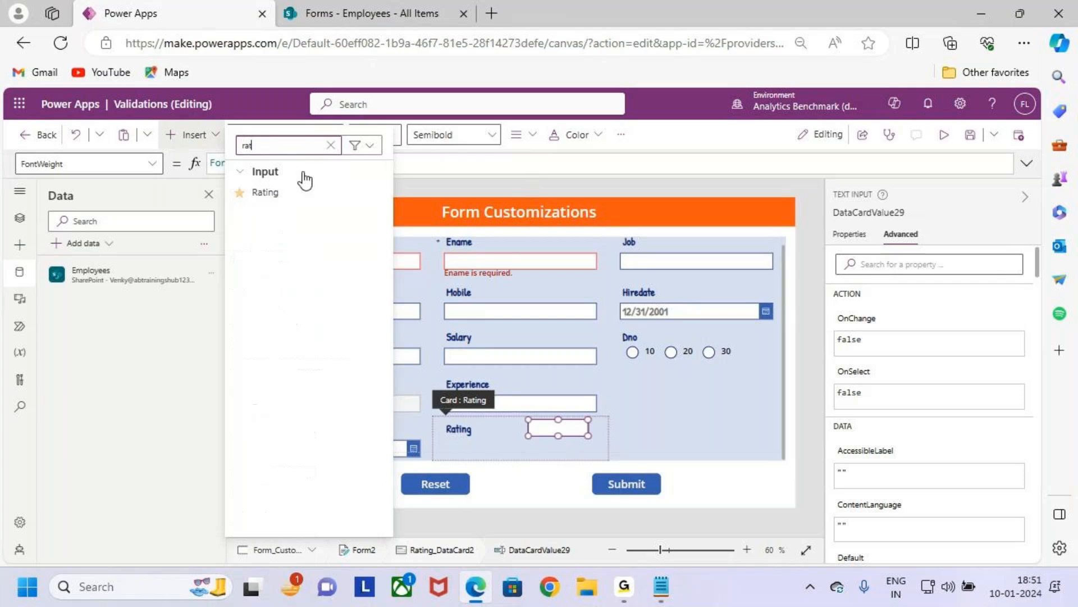
{"action": "left_click", "coordinate": [319, 193]}
{"action": "left_click_drag", "start_coordinate": [504, 441], "coordinate": [580, 453]}
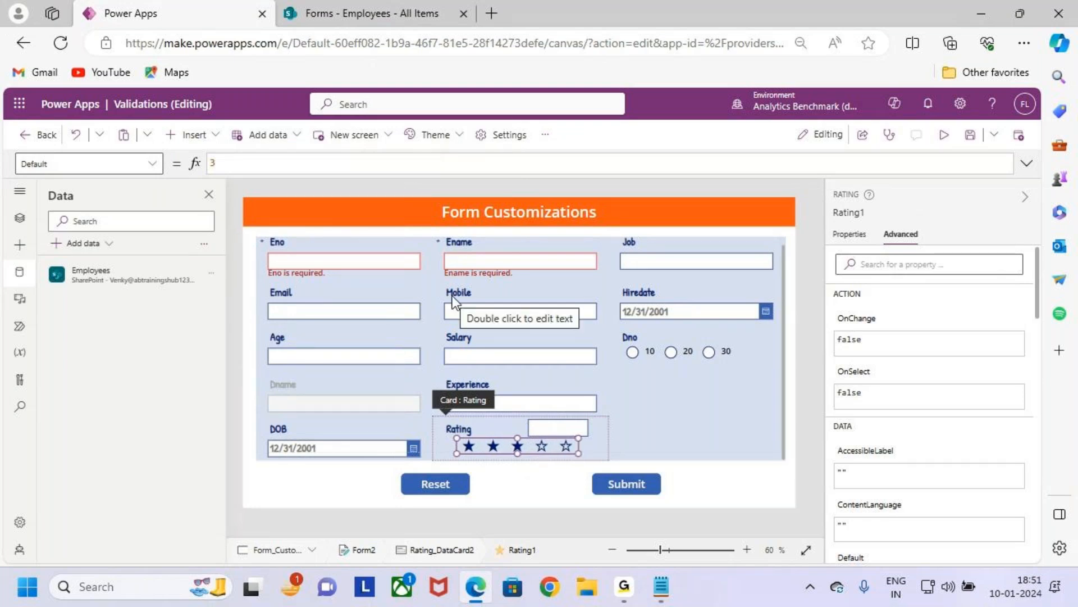
Set the rating control's default value to 0 and delete the card's original text input.
{"action": "left_click", "coordinate": [846, 236]}
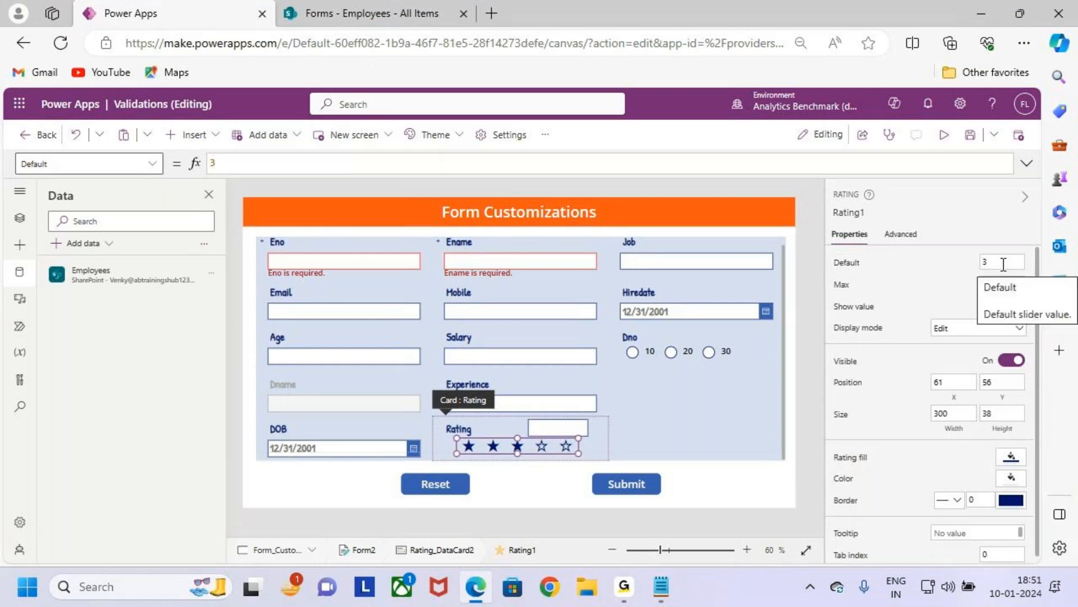
{"action": "left_click", "coordinate": [982, 263]}
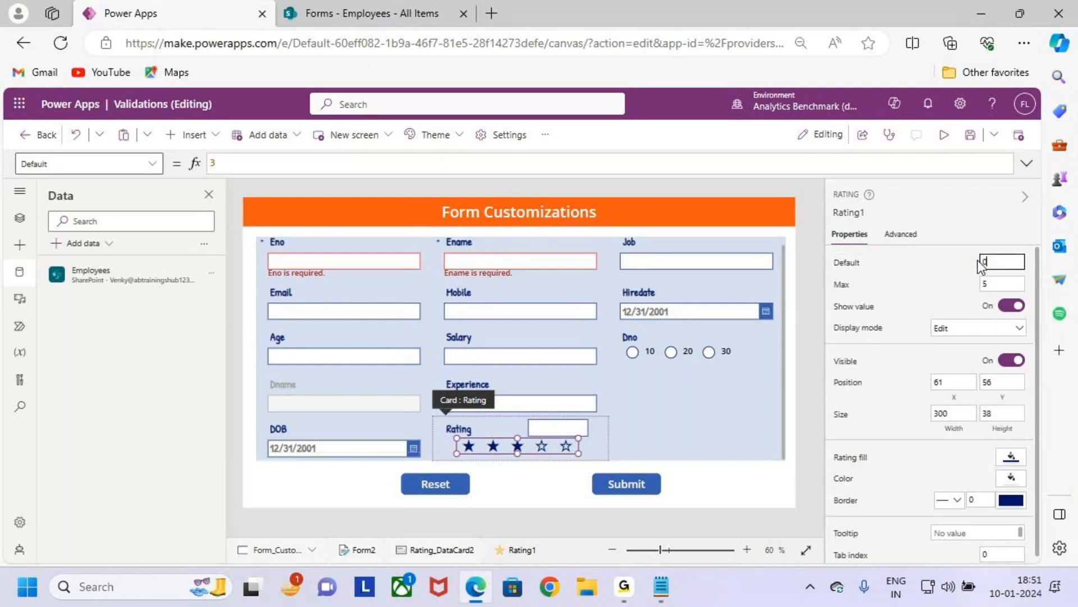
{"action": "type", "text": "0"}
{"action": "left_click", "coordinate": [1001, 285]}
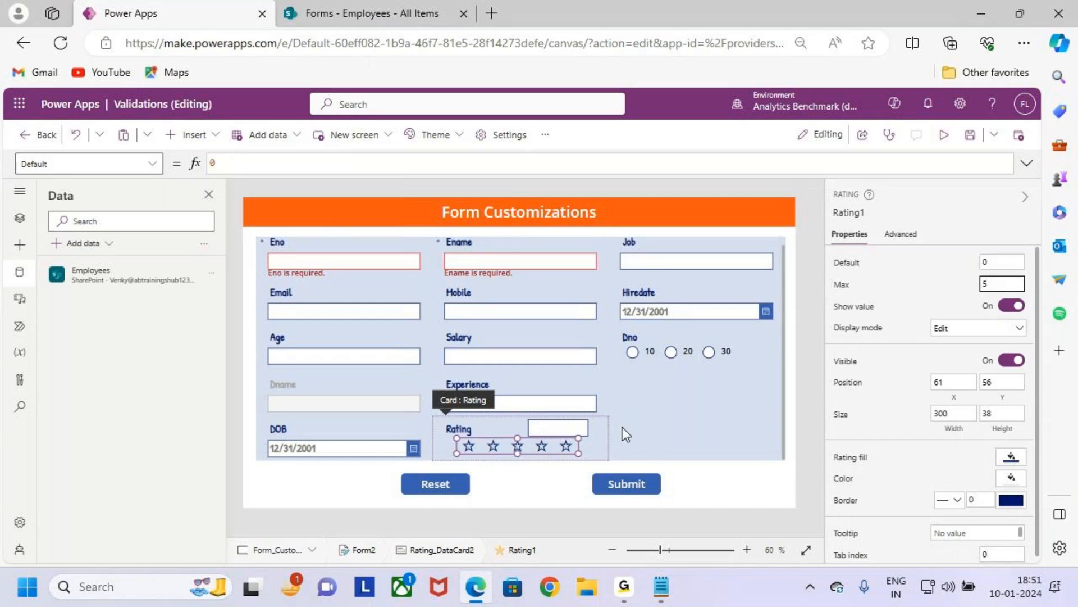
{"action": "left_click", "coordinate": [558, 429]}
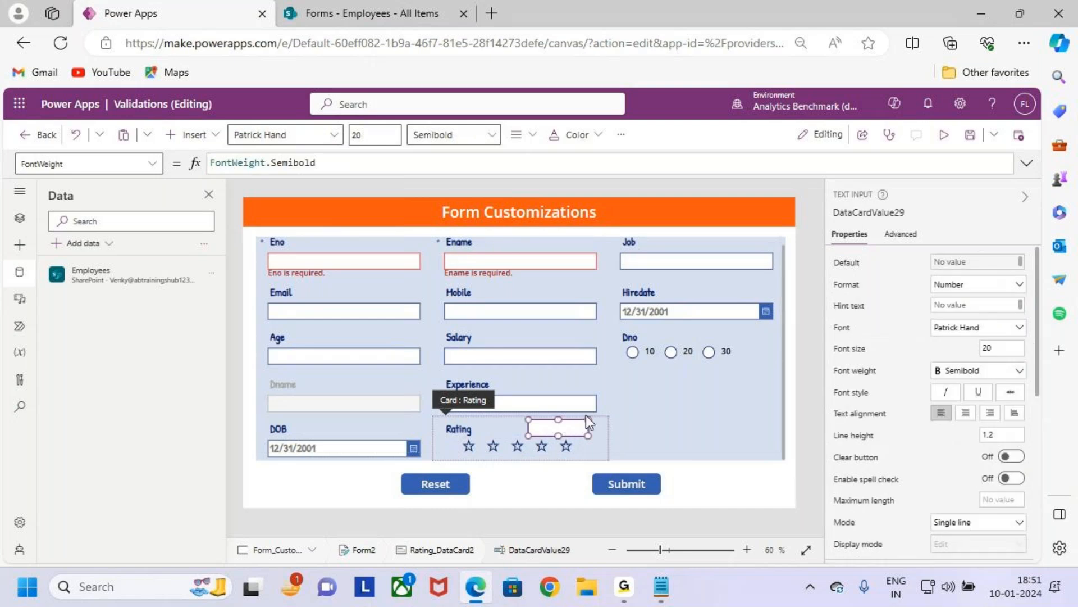
{"action": "key", "text": "Delete"}
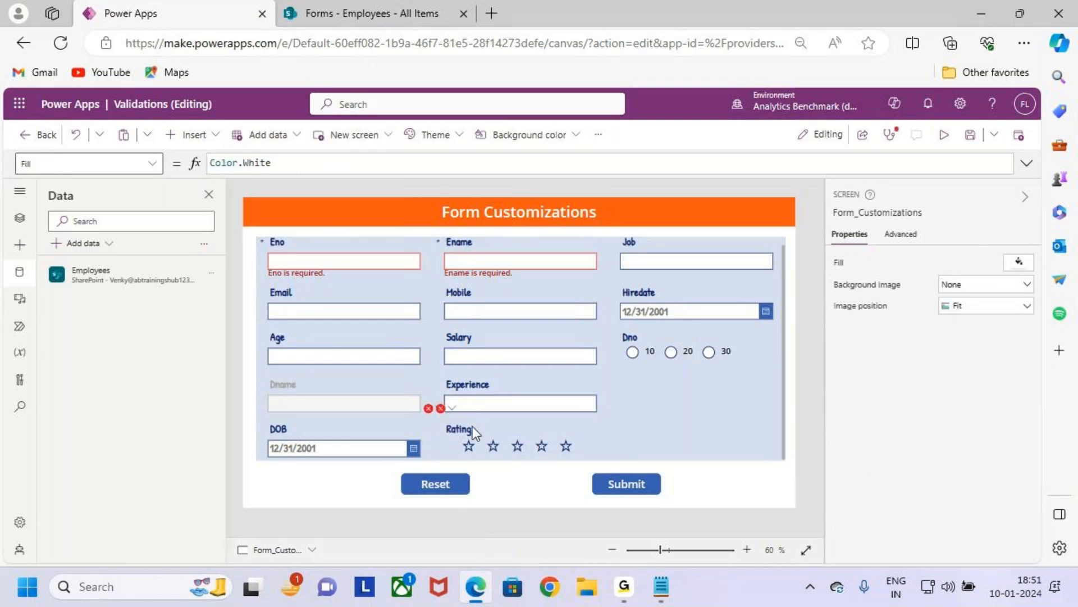
Correct the Rating card's Update formula to Value(Rating1.Value).
{"action": "left_click", "coordinate": [565, 450]}
{"action": "left_click", "coordinate": [560, 447]}
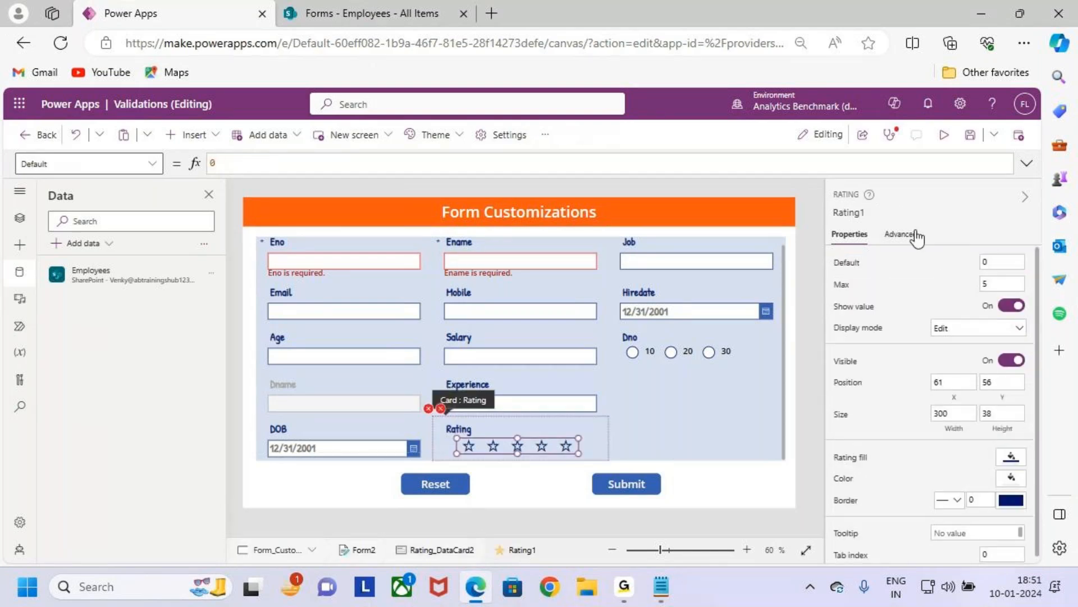
{"action": "left_click", "coordinate": [852, 211]}
{"action": "key", "text": "ctrl+c"}
{"action": "left_click", "coordinate": [441, 408]}
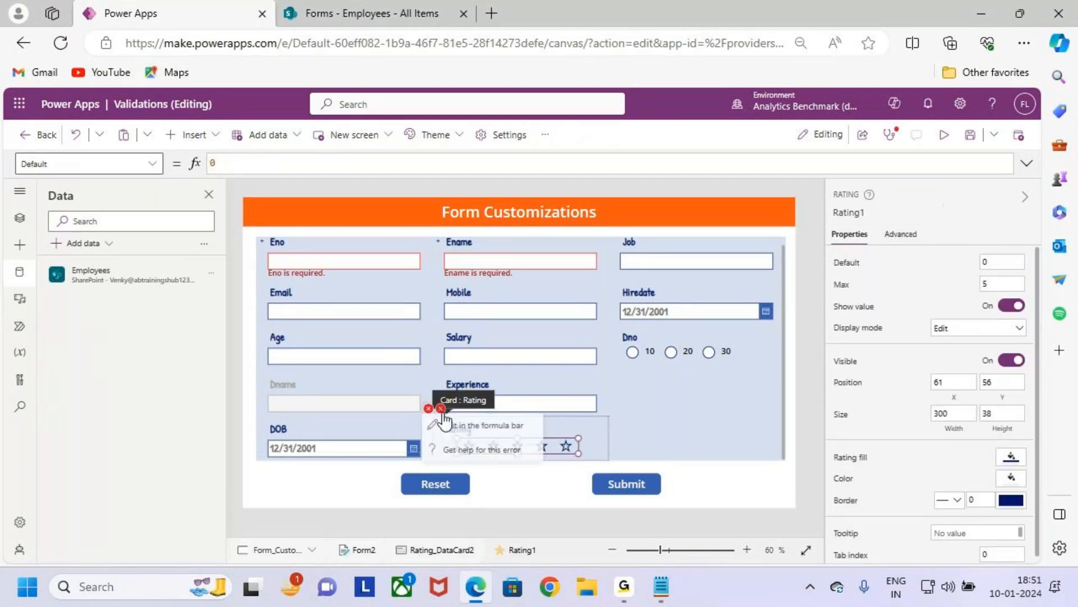
{"action": "left_click", "coordinate": [482, 433]}
{"action": "double_click", "coordinate": [290, 163]}
{"action": "key", "text": "ctrl+v"}
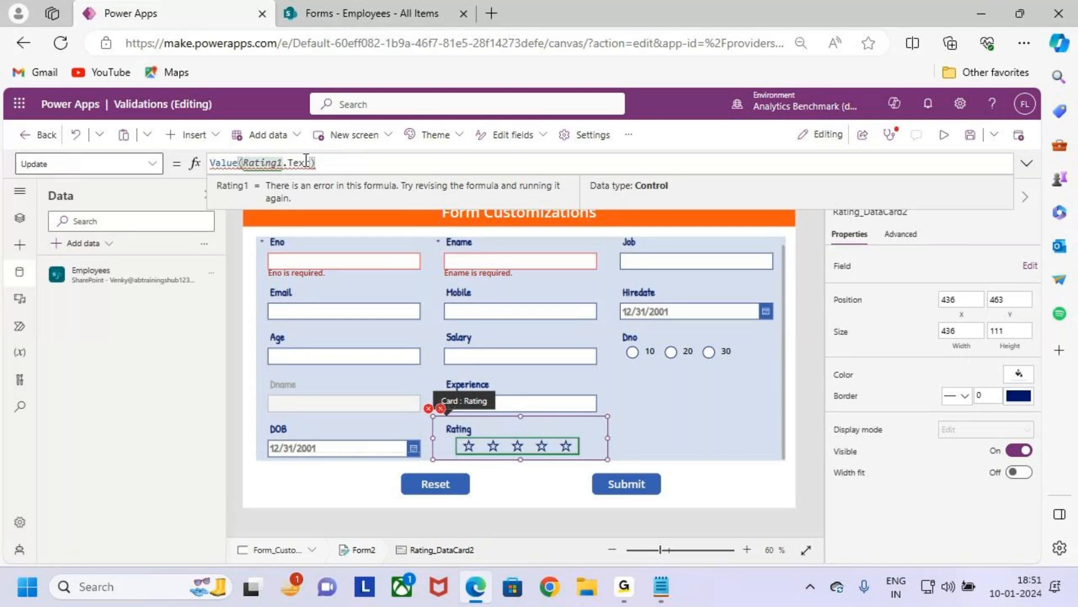
{"action": "double_click", "coordinate": [304, 162]}
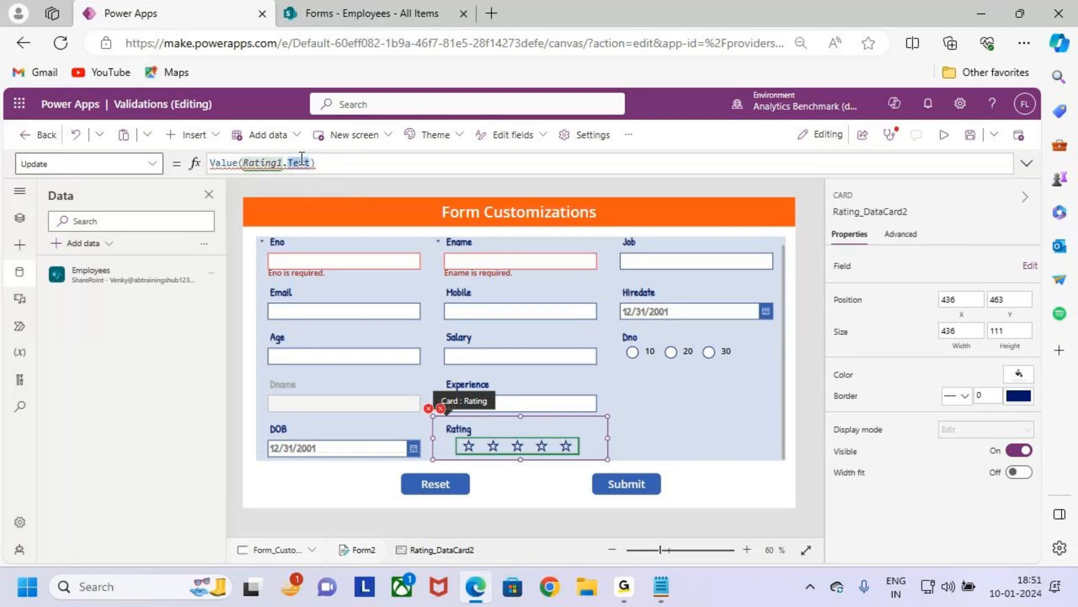
{"action": "type", "text": "va"}
{"action": "key", "text": "Tab"}
{"action": "type", "text": ")"}
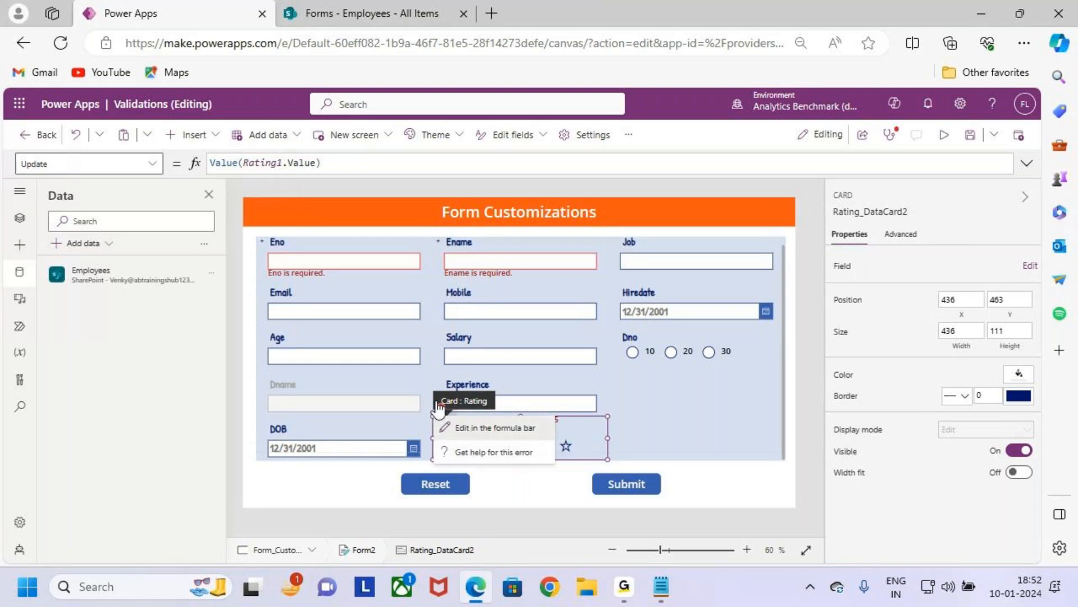
Correct the Rating error message's Y formula to Rating1.Y + Rating1.Height and save the app.
{"action": "left_click", "coordinate": [447, 425]}
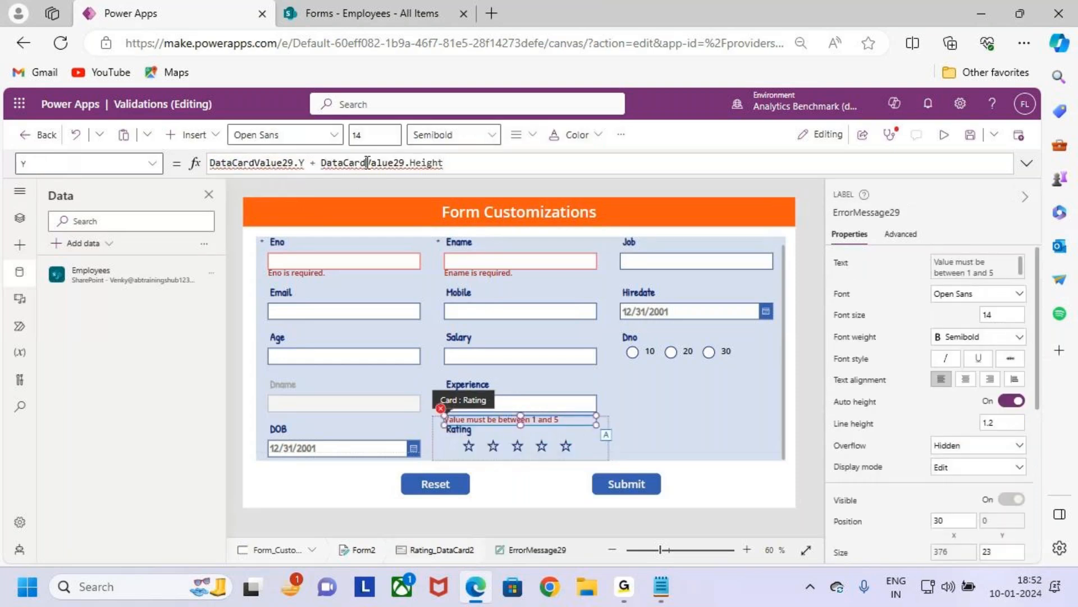
{"action": "left_click", "coordinate": [275, 158]}
{"action": "double_click", "coordinate": [275, 163]}
{"action": "left_click", "coordinate": [344, 161]}
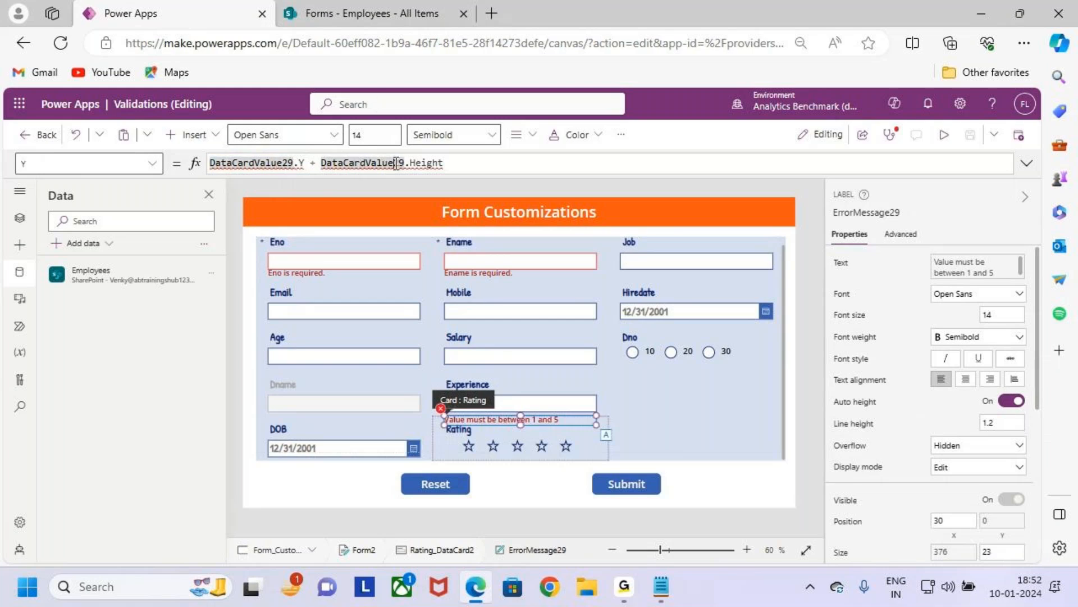
{"action": "left_click_drag", "start_coordinate": [271, 163], "coordinate": [276, 164]}
{"action": "key", "text": "ctrl+v"}
{"action": "key", "text": "ctrl+z"}
{"action": "double_click", "coordinate": [269, 162]}
{"action": "key", "text": "ctrl+v"}
{"action": "double_click", "coordinate": [329, 162]}
{"action": "key", "text": "ctrl+v"}
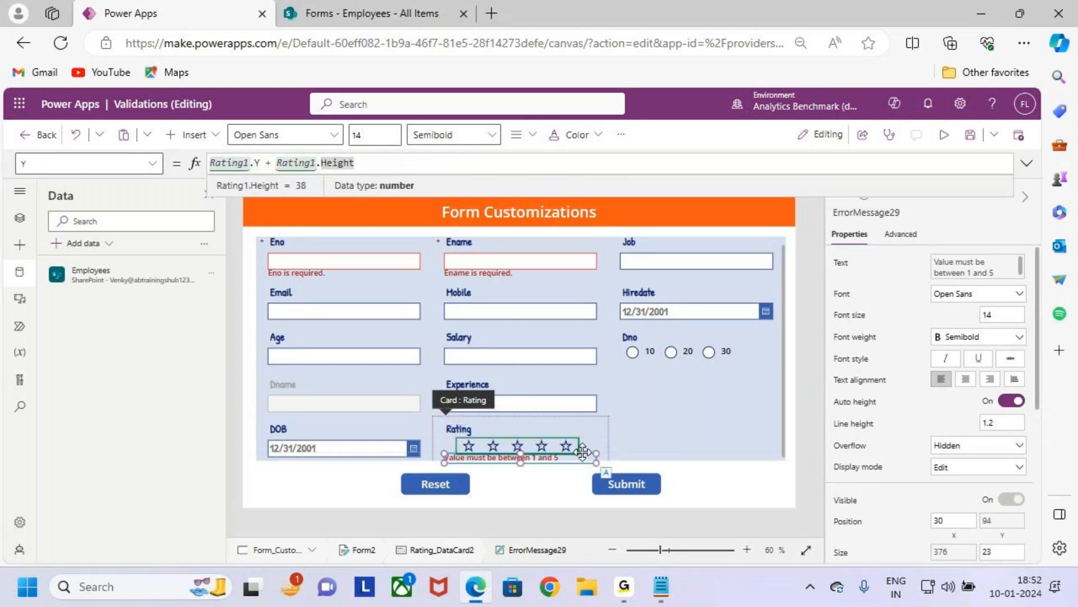
{"action": "left_click", "coordinate": [668, 412]}
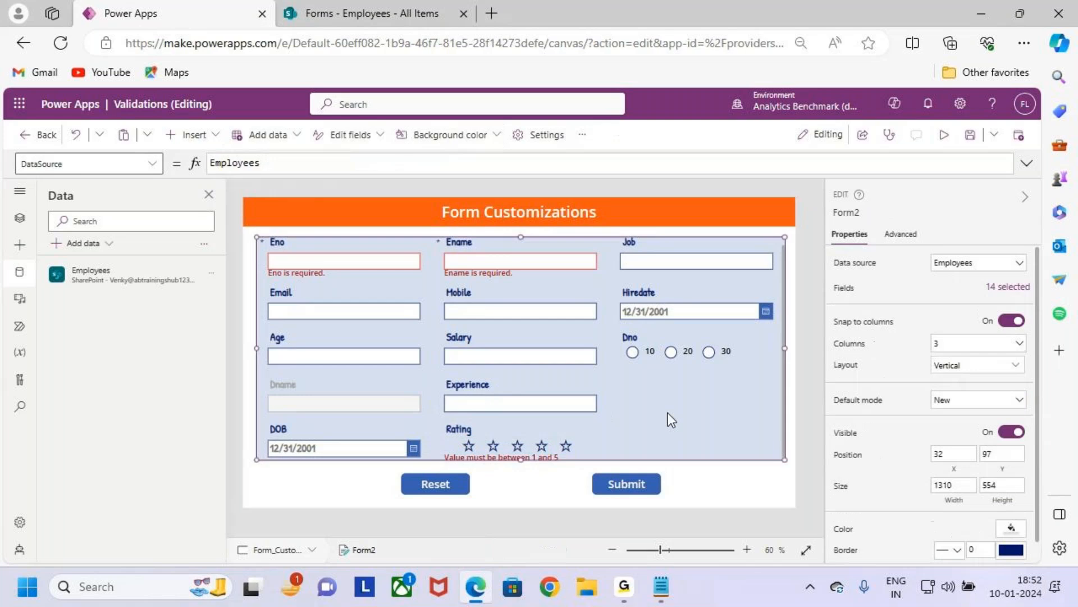
{"action": "left_click", "coordinate": [972, 137]}
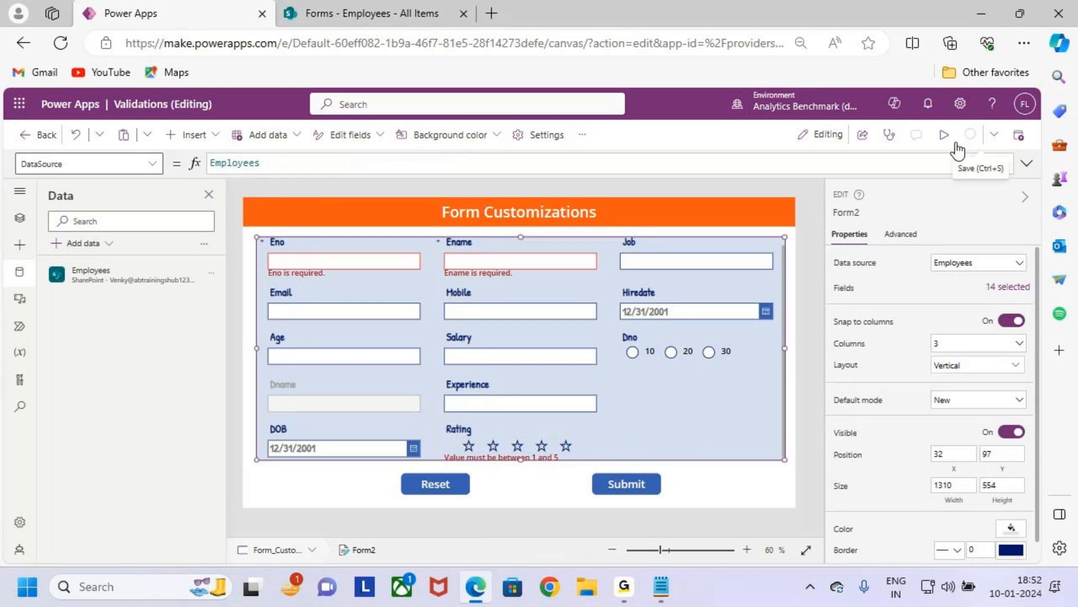
Preview the app and test the star rating by choosing stars, submitting the form and resetting it.
{"action": "left_click", "coordinate": [944, 135]}
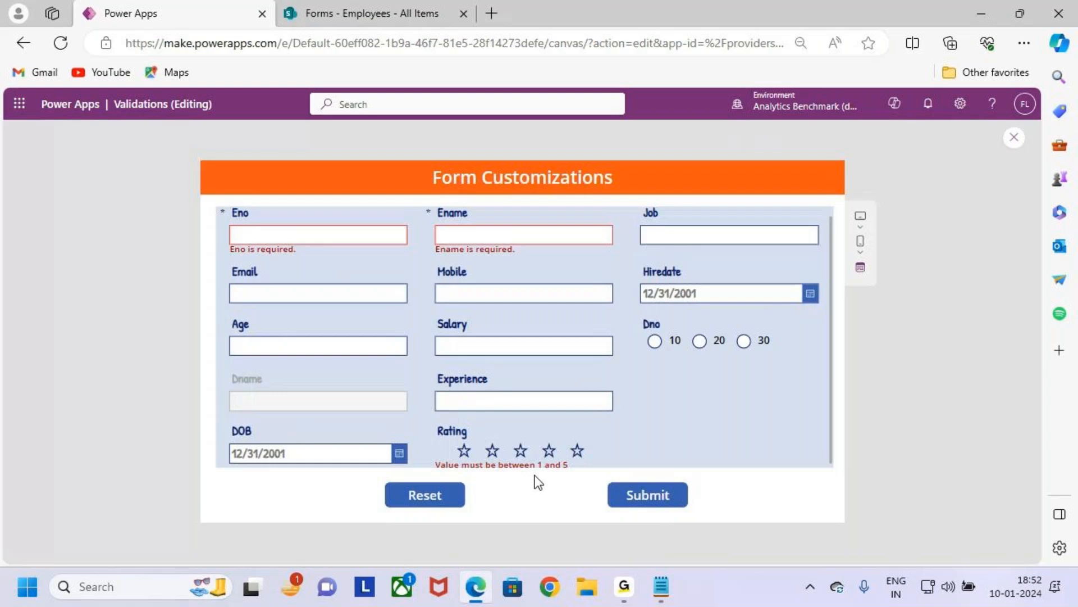
{"action": "left_click", "coordinate": [520, 451]}
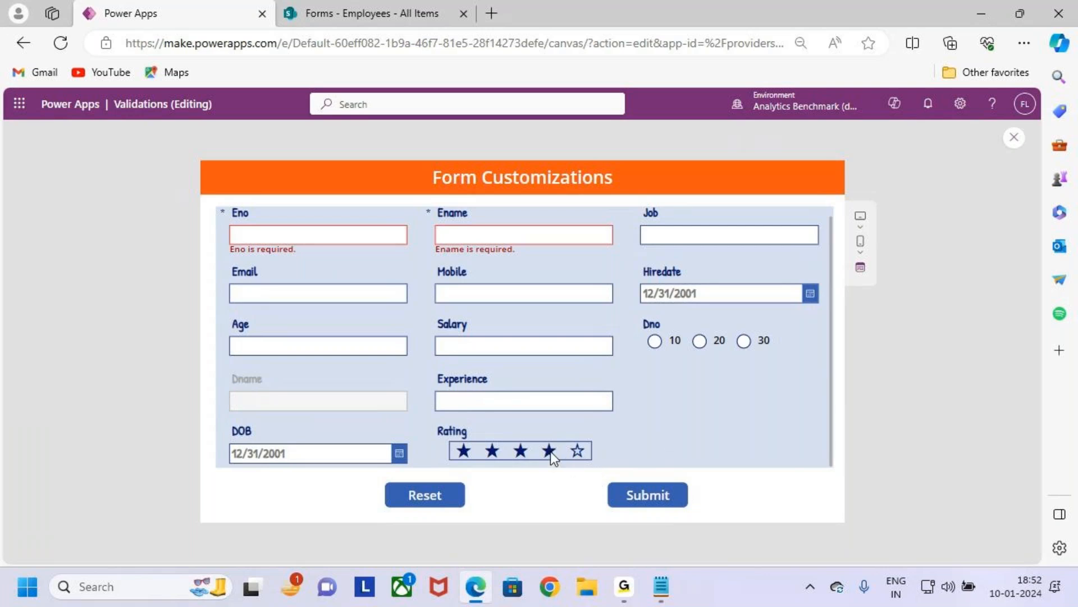
{"action": "left_click", "coordinate": [508, 456]}
{"action": "left_click", "coordinate": [649, 499]}
{"action": "left_click", "coordinate": [428, 496]}
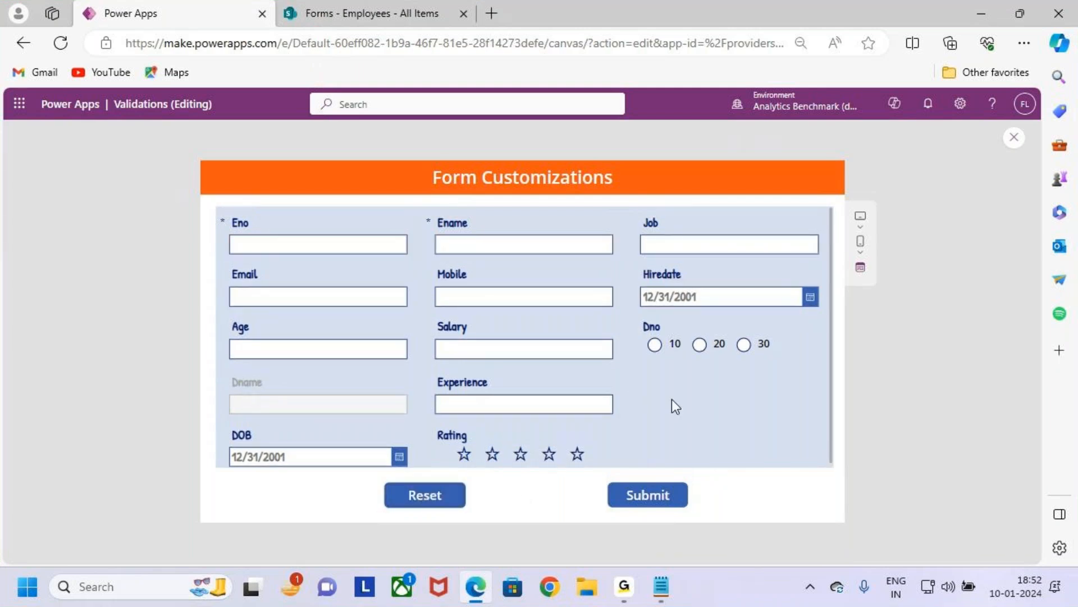
Switch to the Notepad notes and review Case 5 and the Case 6 requirement on automatic form height.
{"action": "left_click", "coordinate": [661, 587]}
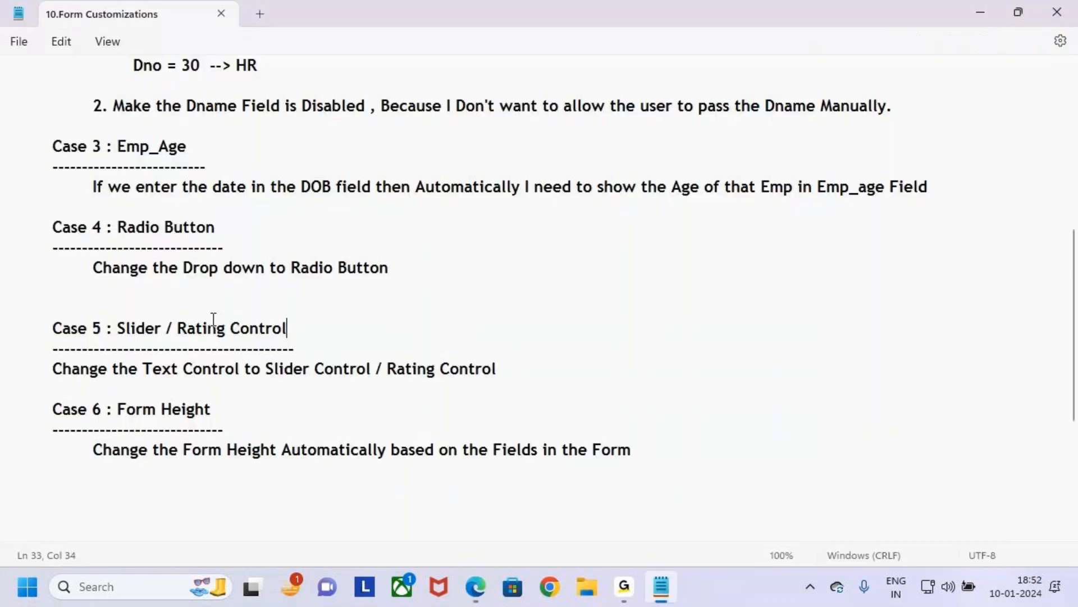
{"action": "left_click_drag", "start_coordinate": [55, 371], "coordinate": [490, 377]}
{"action": "left_click", "coordinate": [542, 372]}
{"action": "left_click_drag", "start_coordinate": [55, 409], "coordinate": [219, 412]}
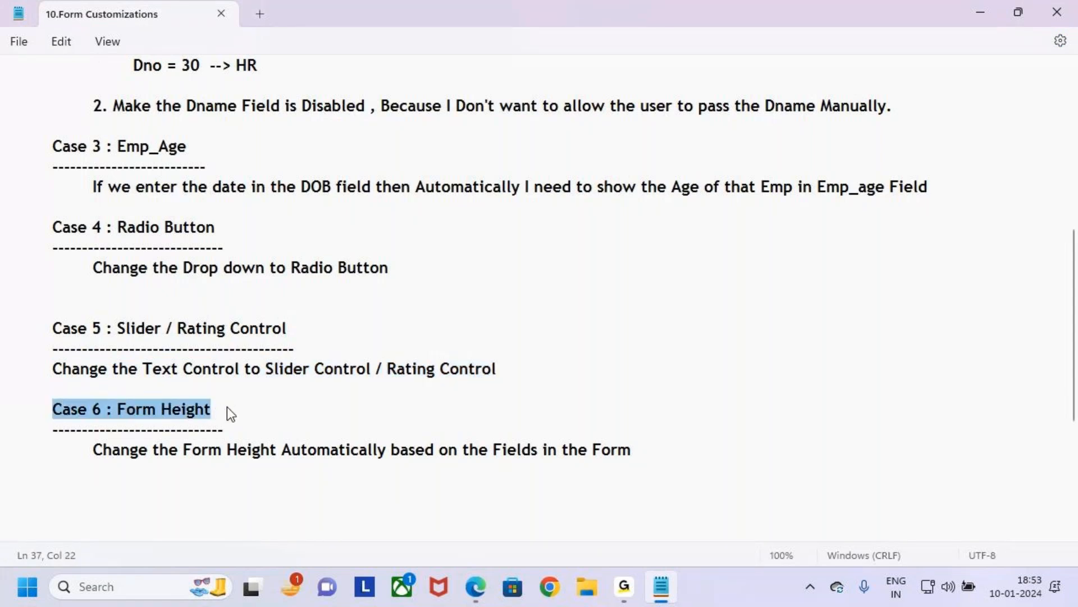
{"action": "left_click", "coordinate": [266, 449]}
{"action": "left_click_drag", "start_coordinate": [119, 410], "coordinate": [225, 414]}
{"action": "left_click", "coordinate": [260, 433]}
{"action": "left_click", "coordinate": [126, 477]}
{"action": "left_click", "coordinate": [93, 453]}
{"action": "left_click_drag", "start_coordinate": [93, 452], "coordinate": [693, 451]}
{"action": "left_click", "coordinate": [693, 450]}
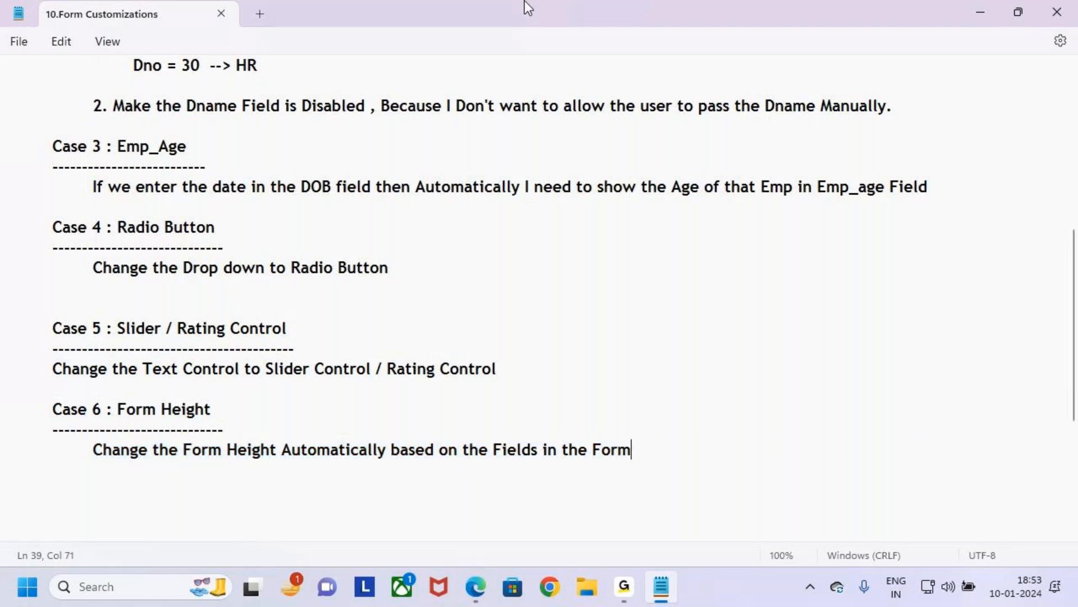
{"action": "left_click_drag", "start_coordinate": [39, 407], "coordinate": [501, 504]}
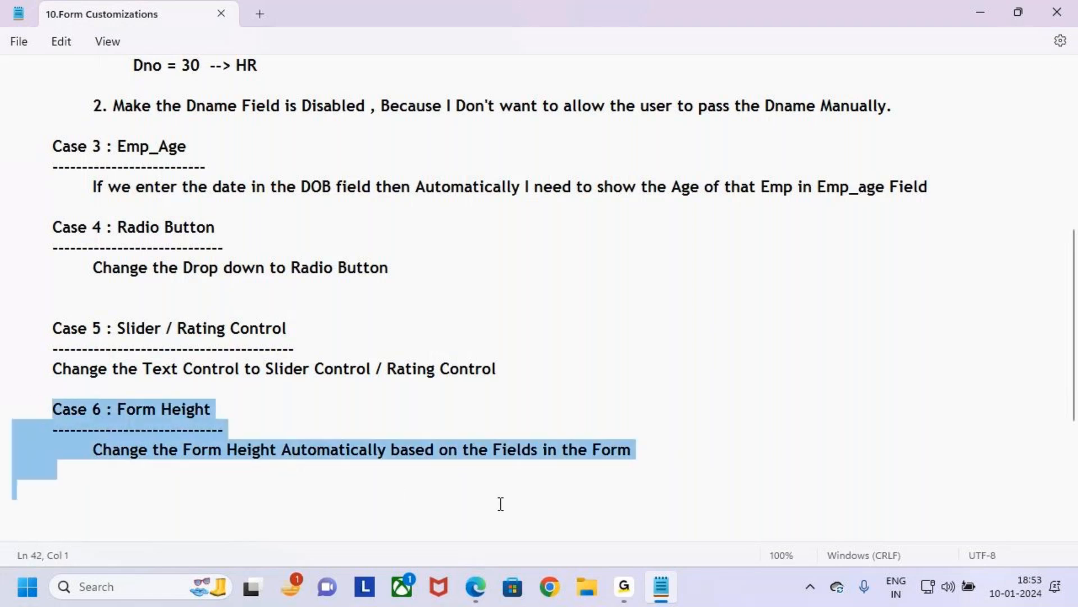
{"action": "left_click", "coordinate": [501, 503]}
{"action": "left_click", "coordinate": [511, 476]}
{"action": "left_click", "coordinate": [51, 409]}
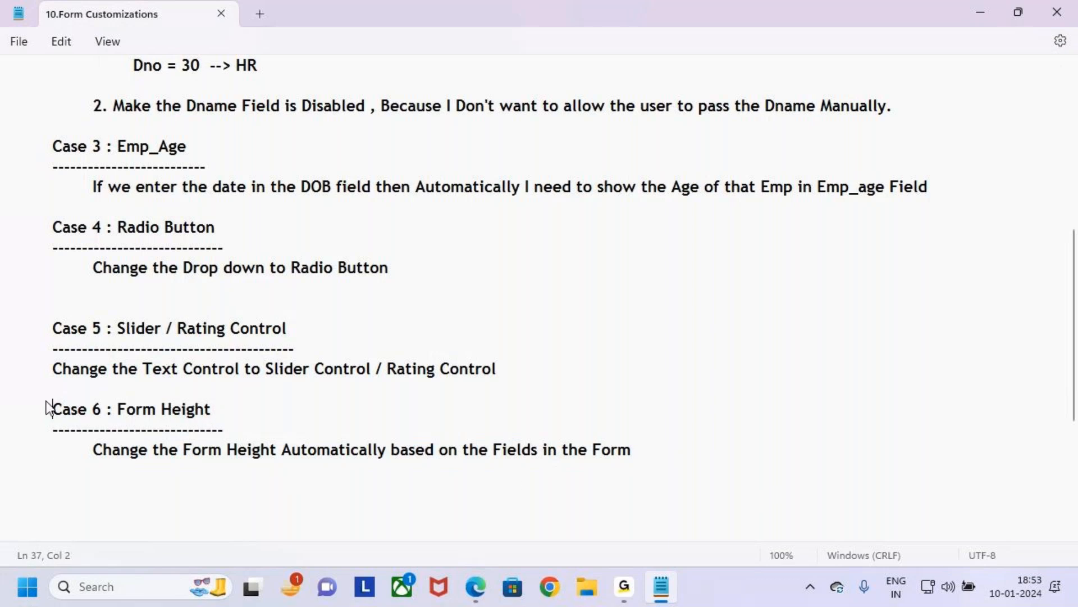
{"action": "left_click_drag", "start_coordinate": [51, 409], "coordinate": [234, 482]}
{"action": "left_click", "coordinate": [294, 410]}
{"action": "left_click", "coordinate": [62, 388]}
{"action": "left_click", "coordinate": [52, 411]}
{"action": "left_click", "coordinate": [110, 471]}
{"action": "left_click", "coordinate": [36, 417]}
{"action": "left_click", "coordinate": [109, 485]}
{"action": "left_click", "coordinate": [34, 424]}
{"action": "left_click", "coordinate": [86, 506]}
{"action": "left_click_drag", "start_coordinate": [29, 414], "coordinate": [166, 476]}
{"action": "left_click", "coordinate": [298, 493]}
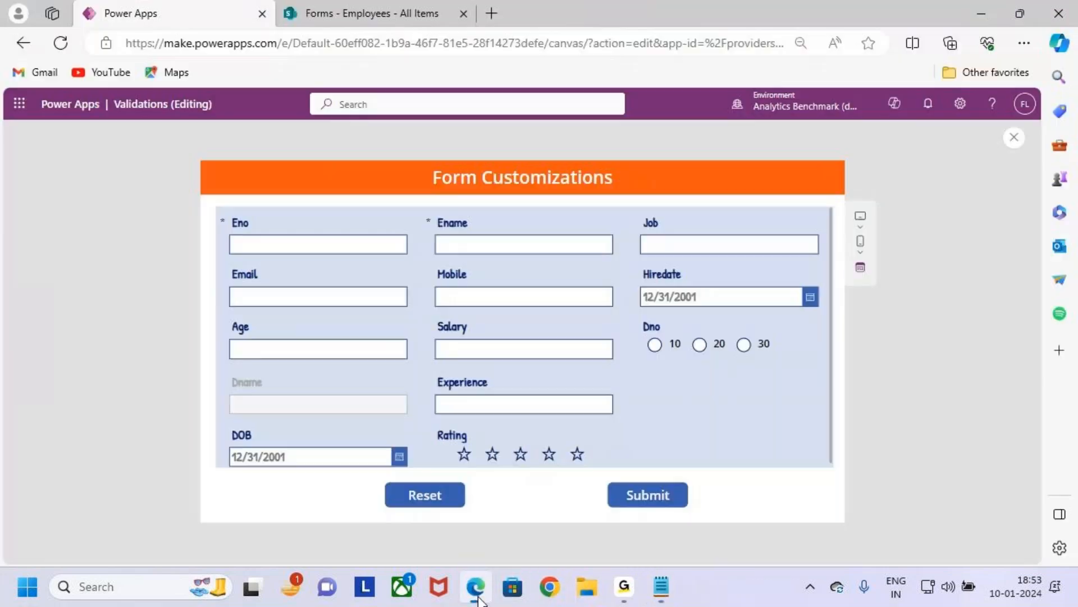
Switch back to Power Apps in the browser, exit the preview and open the Employees form's field list.
{"action": "left_click", "coordinate": [476, 587]}
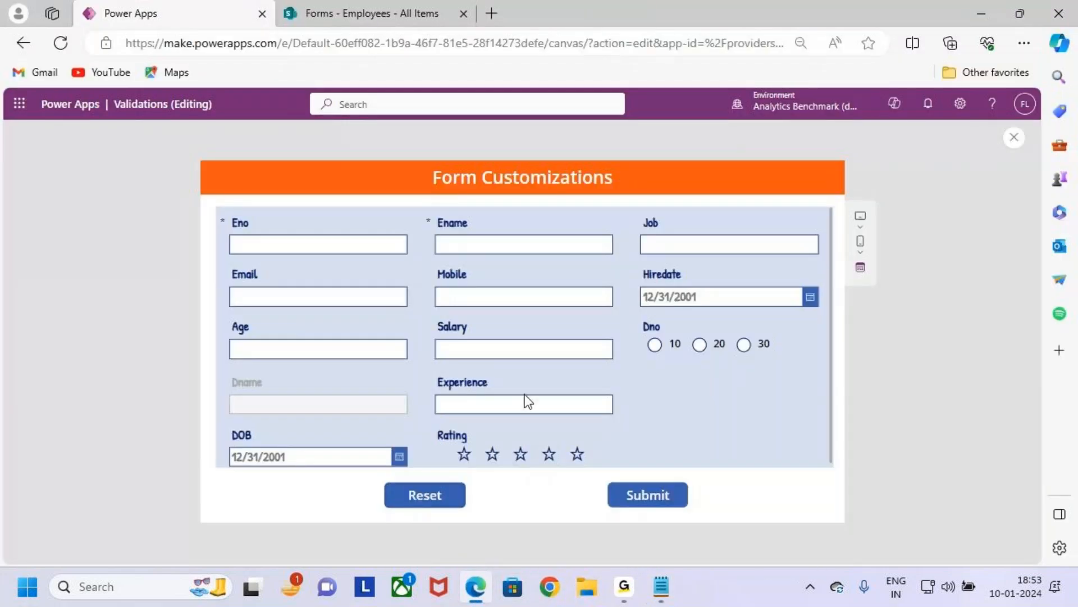
{"action": "left_click", "coordinate": [1014, 137]}
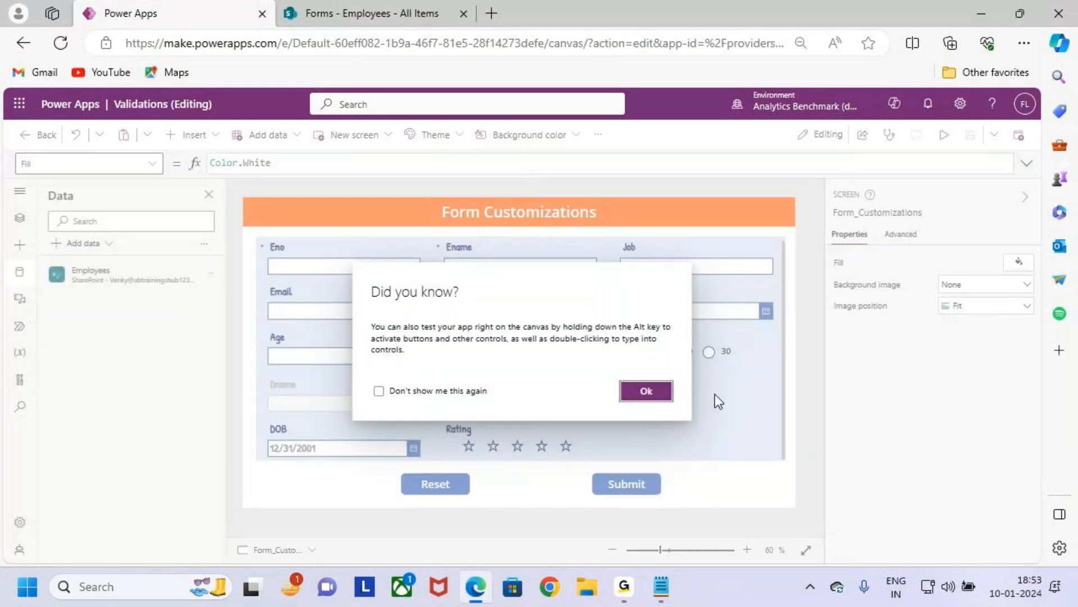
{"action": "left_click", "coordinate": [624, 395]}
{"action": "left_click", "coordinate": [735, 428]}
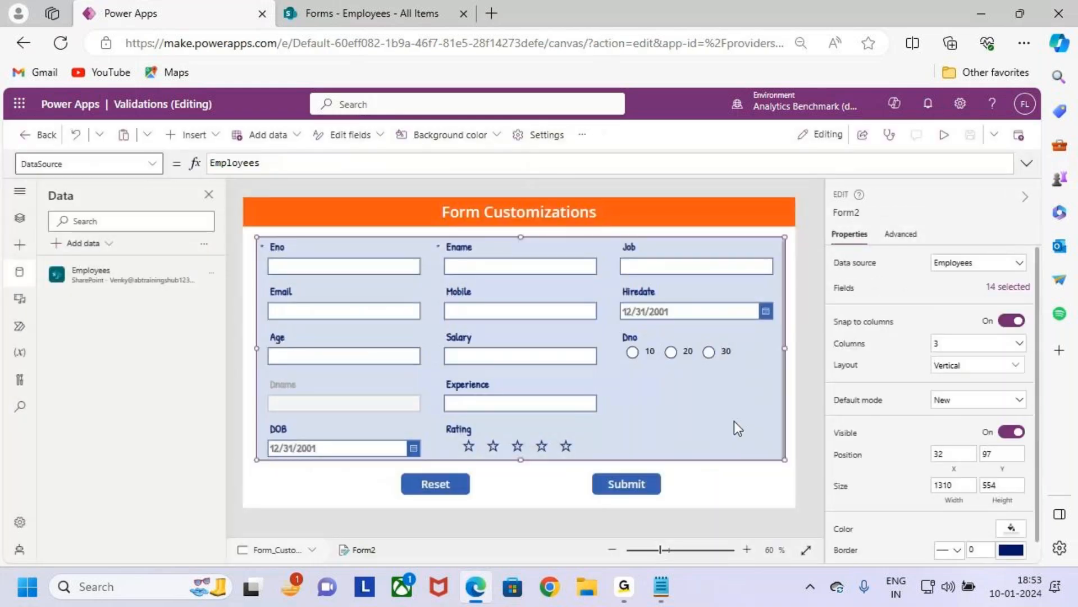
{"action": "left_click", "coordinate": [1004, 291]}
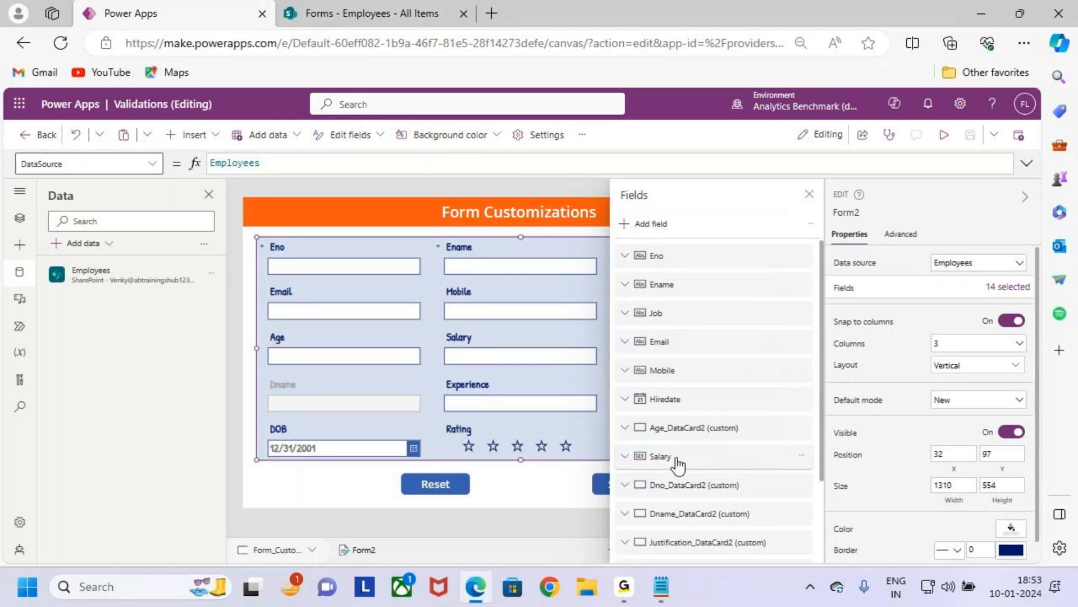
{"action": "scroll", "coordinate": [678, 463], "scroll_direction": "down", "scroll_amount": 3}
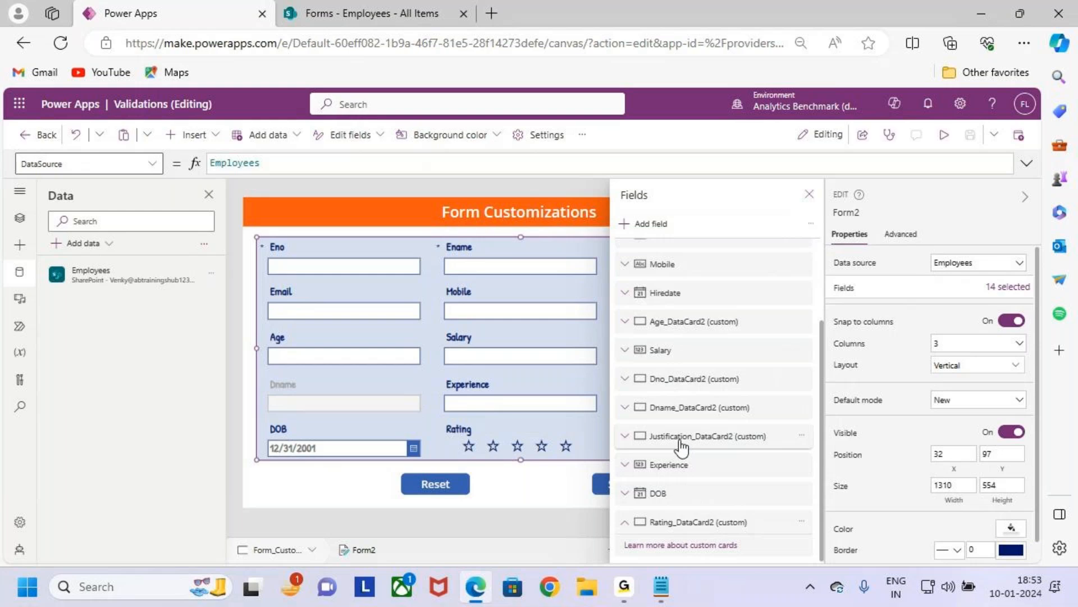
{"action": "scroll", "coordinate": [697, 441], "scroll_direction": "up", "scroll_amount": 3}
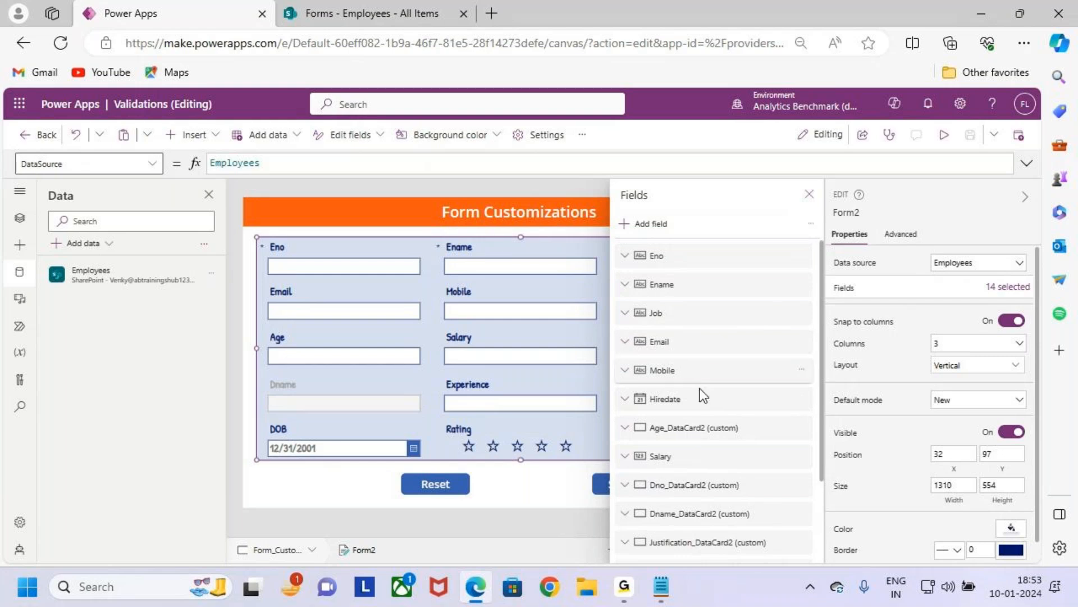
{"action": "scroll", "coordinate": [730, 466], "scroll_direction": "down", "scroll_amount": 3}
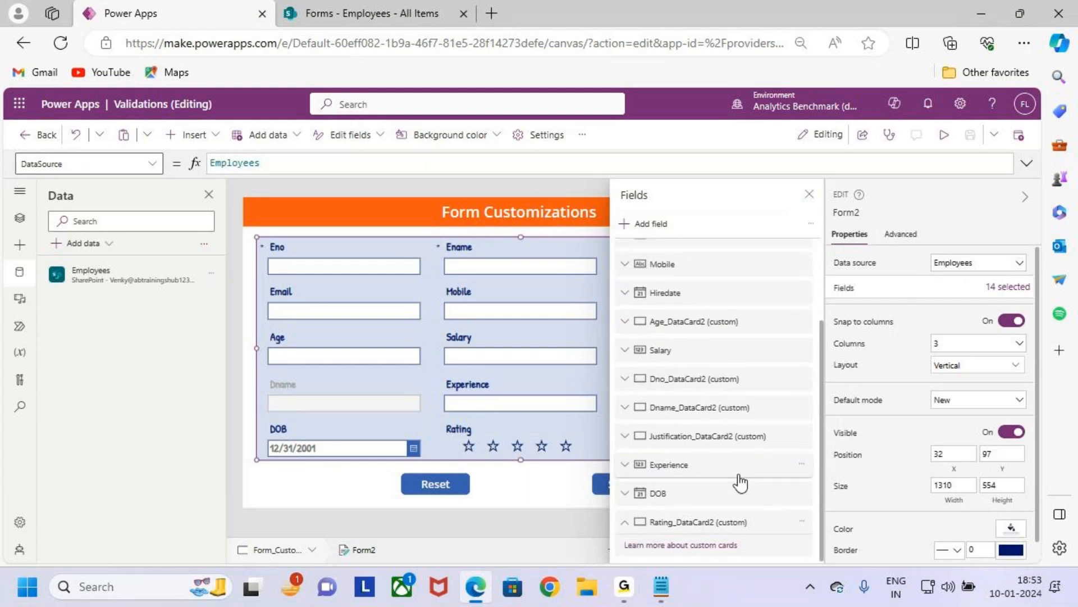
Remove the Rating, DOB and Experience fields from the form.
{"action": "left_click", "coordinate": [802, 527]}
{"action": "left_click", "coordinate": [826, 500]}
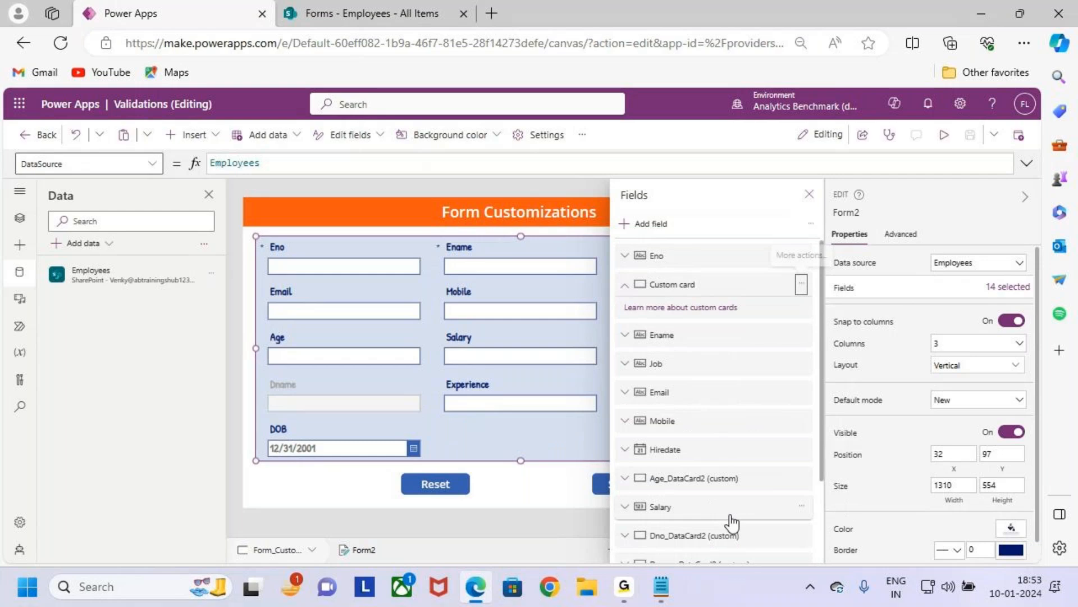
{"action": "scroll", "coordinate": [758, 512], "scroll_direction": "down", "scroll_amount": 2}
{"action": "left_click", "coordinate": [802, 543]}
{"action": "left_click", "coordinate": [839, 518]}
{"action": "scroll", "coordinate": [742, 528], "scroll_direction": "down", "scroll_amount": 1}
{"action": "left_click", "coordinate": [803, 543]}
{"action": "left_click", "coordinate": [839, 518]}
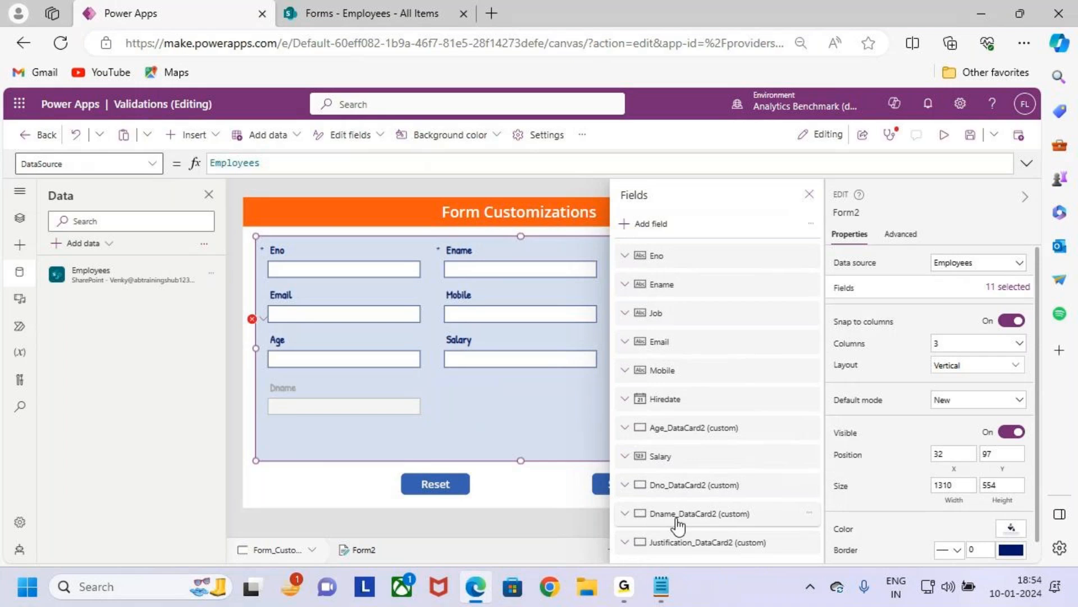
Remove the Dname, Dno and Hiredate fields from the form and close the field list.
{"action": "left_click", "coordinate": [810, 512]}
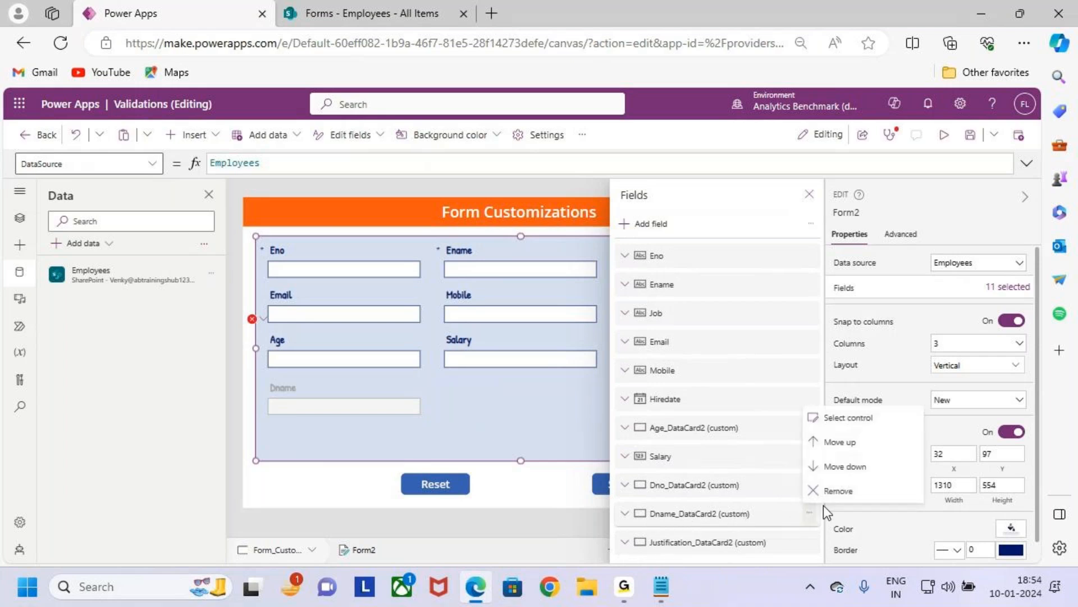
{"action": "left_click", "coordinate": [863, 490]}
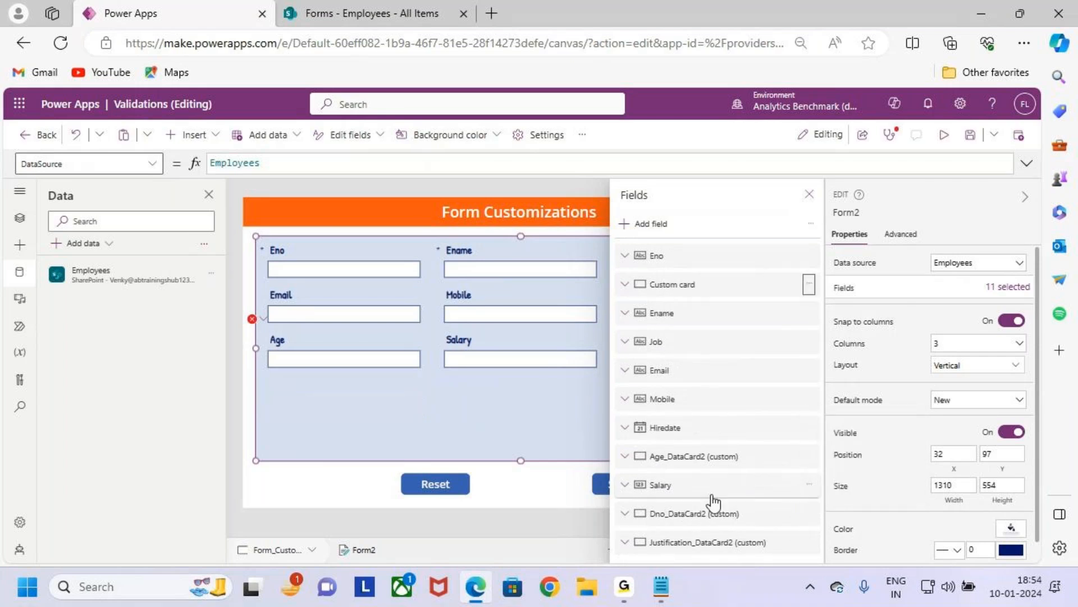
{"action": "left_click", "coordinate": [713, 516]}
{"action": "left_click", "coordinate": [747, 486]}
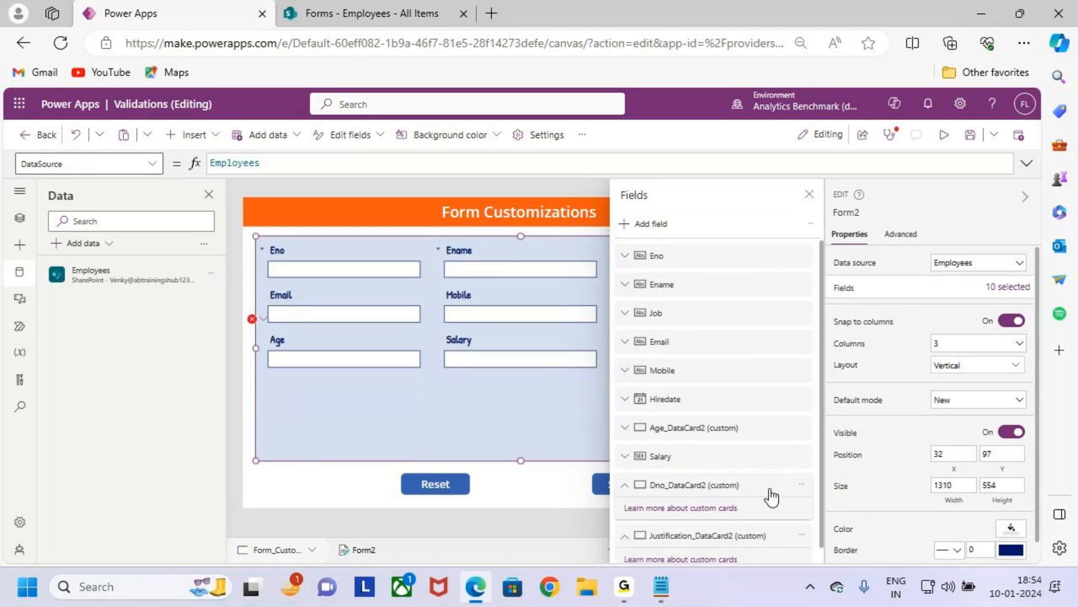
{"action": "left_click", "coordinate": [802, 485]}
{"action": "left_click", "coordinate": [845, 462]}
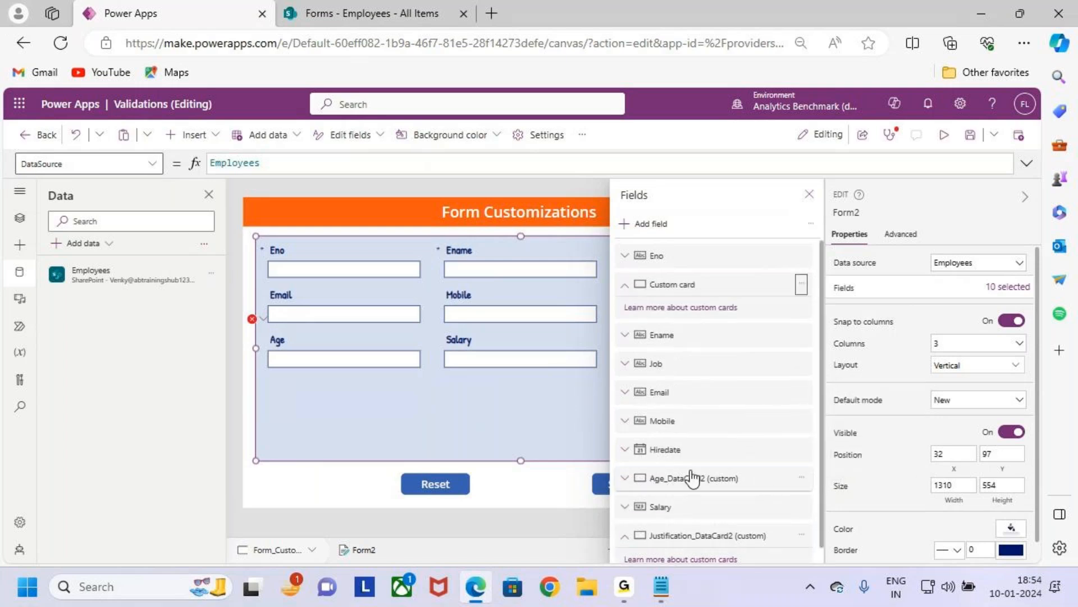
{"action": "left_click", "coordinate": [681, 400]}
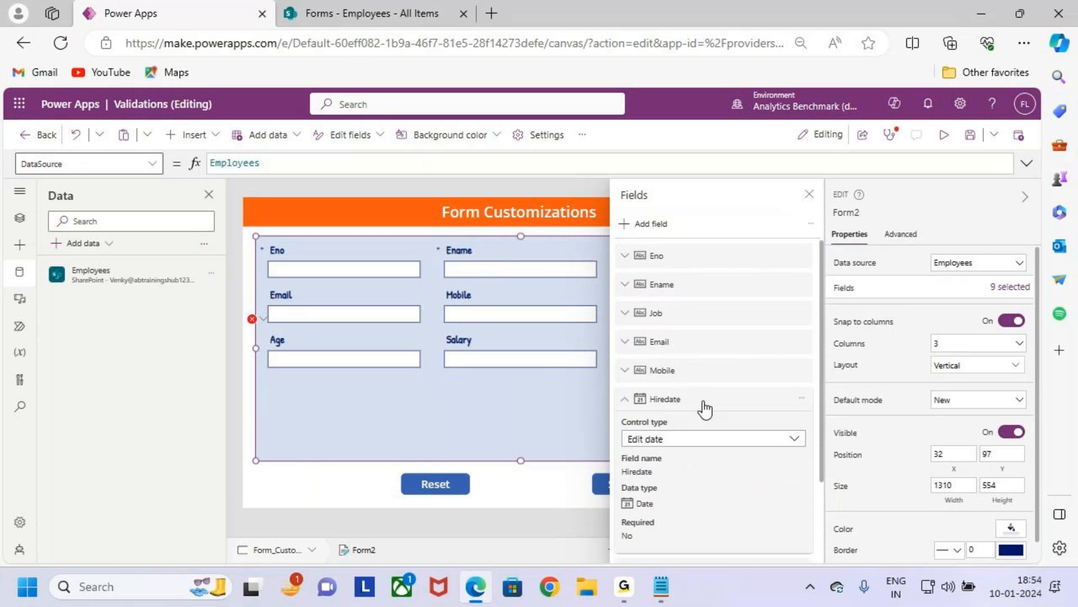
{"action": "left_click", "coordinate": [802, 399]}
{"action": "left_click", "coordinate": [842, 494]}
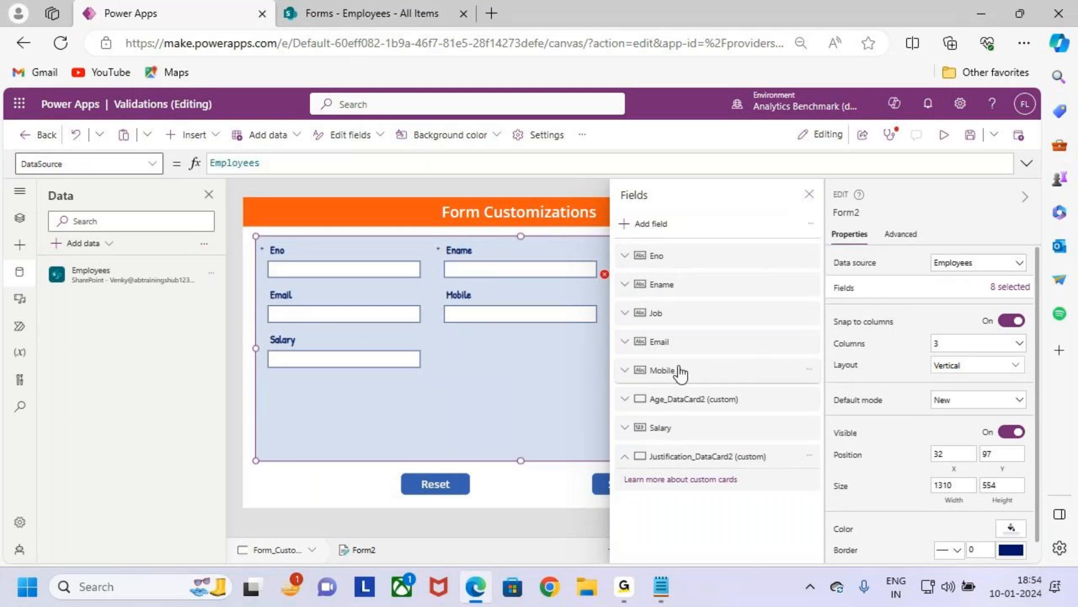
{"action": "left_click", "coordinate": [809, 194]}
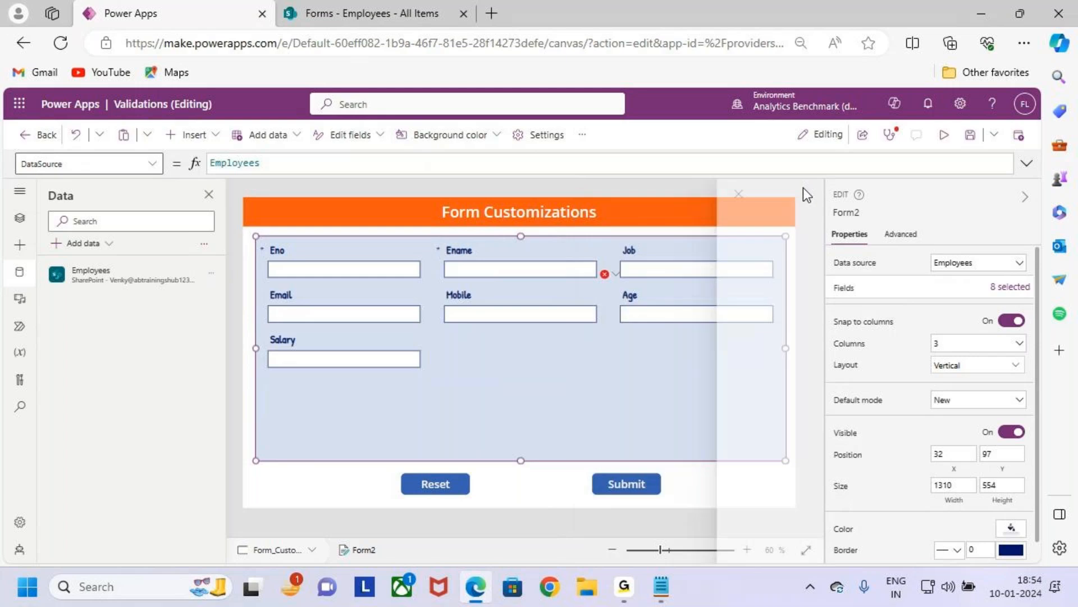
Examine the Age card's Default formula and its dependence on the removed DOB field.
{"action": "left_click", "coordinate": [643, 297]}
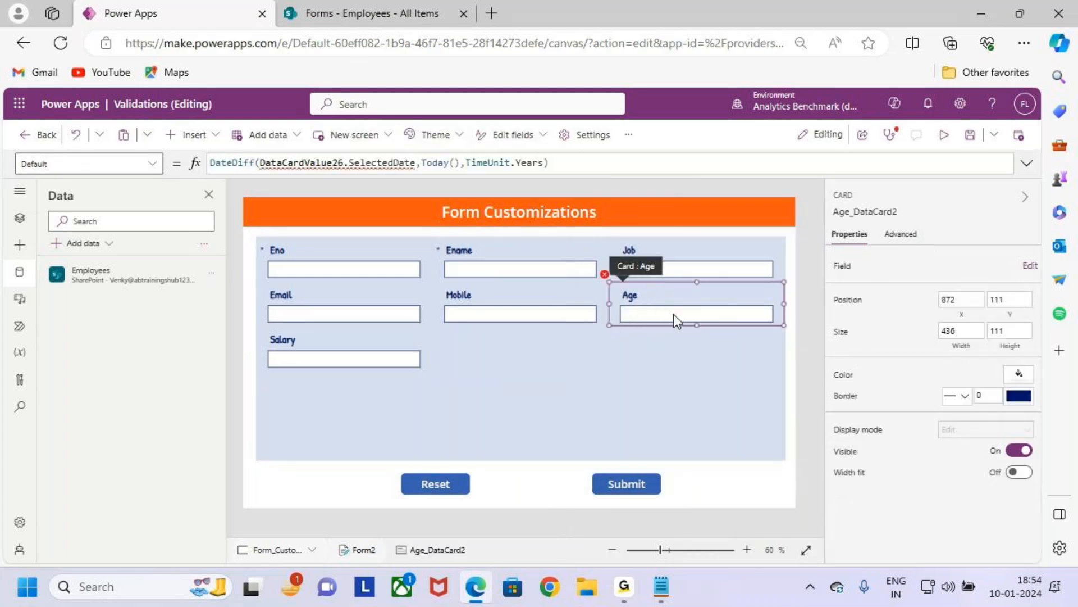
{"action": "key", "text": "ctrl+2"}
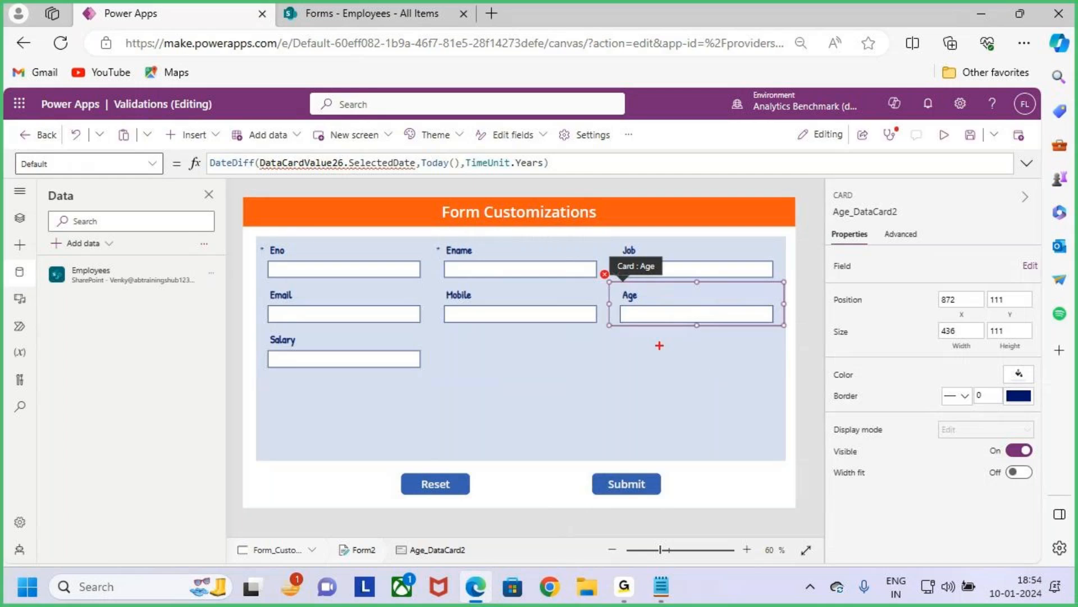
{"action": "left_click_drag", "start_coordinate": [605, 279], "coordinate": [802, 336]}
{"action": "left_click_drag", "start_coordinate": [774, 310], "coordinate": [813, 393]}
{"action": "mouse_move", "coordinate": [807, 379]}
{"action": "left_mouse_down"}
{"action": "mouse_move", "coordinate": [807, 400]}
{"action": "mouse_move", "coordinate": [842, 380]}
{"action": "left_mouse_up"}
{"action": "mouse_move", "coordinate": [708, 427]}
{"action": "left_mouse_down"}
{"action": "mouse_move", "coordinate": [707, 483]}
{"action": "mouse_move", "coordinate": [718, 498]}
{"action": "left_mouse_up"}
{"action": "mouse_move", "coordinate": [751, 447]}
{"action": "left_mouse_down"}
{"action": "mouse_move", "coordinate": [752, 482]}
{"action": "mouse_move", "coordinate": [758, 448]}
{"action": "mouse_move", "coordinate": [781, 483]}
{"action": "left_mouse_up"}
{"action": "mouse_move", "coordinate": [809, 441]}
{"action": "left_mouse_down"}
{"action": "mouse_move", "coordinate": [671, 511]}
{"action": "mouse_move", "coordinate": [790, 431]}
{"action": "left_mouse_up"}
{"action": "left_click_drag", "start_coordinate": [668, 319], "coordinate": [680, 390]}
{"action": "left_click_drag", "start_coordinate": [653, 337], "coordinate": [684, 331]}
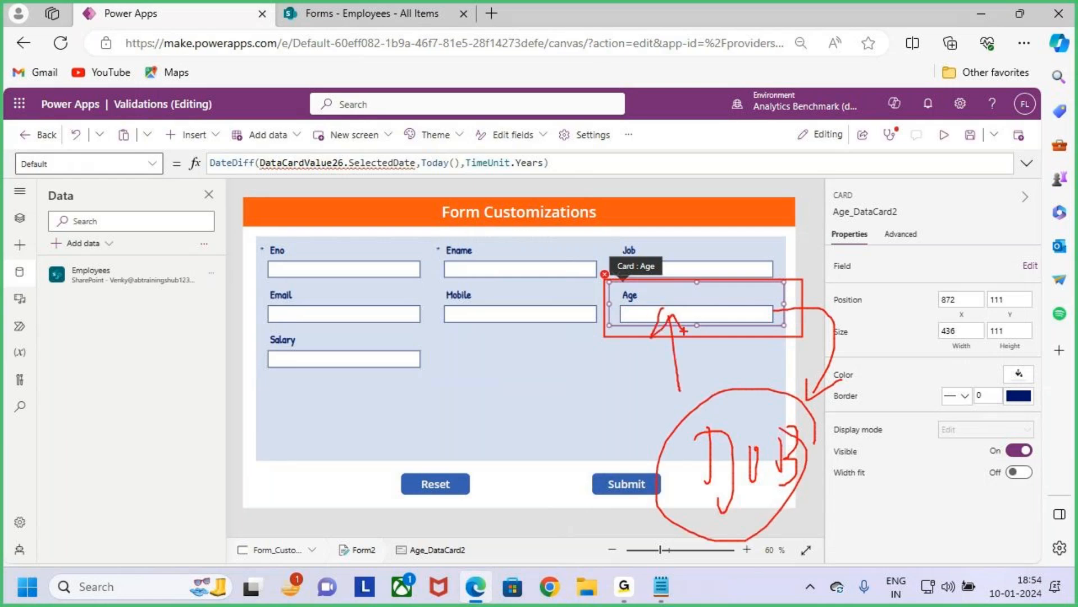
{"action": "key", "text": "Escape"}
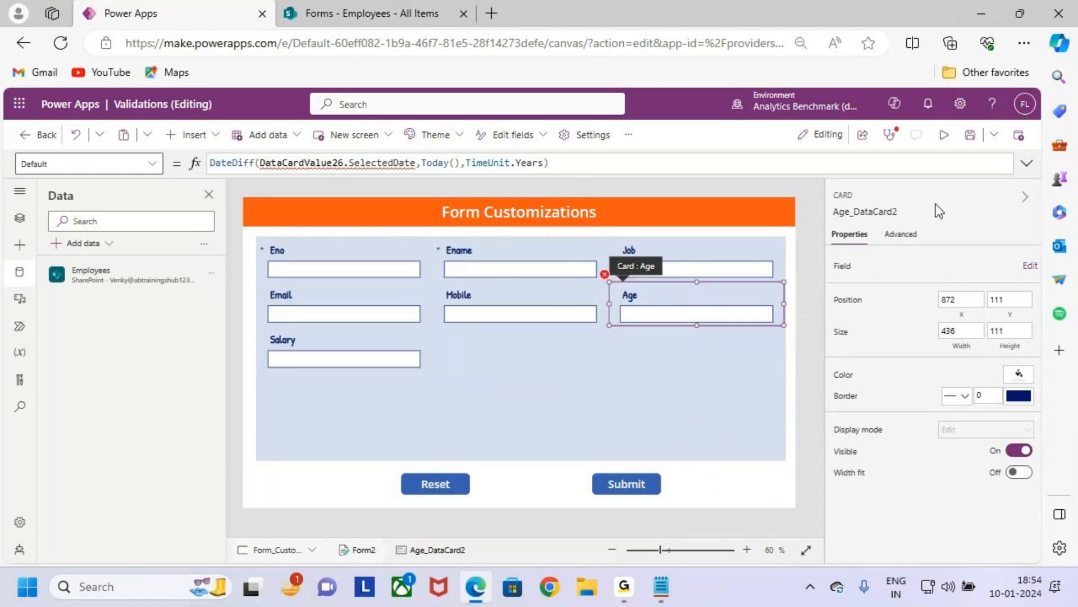
Remove the custom Age card from the Employees form and close the field list.
{"action": "left_click", "coordinate": [712, 369]}
{"action": "left_click", "coordinate": [994, 292]}
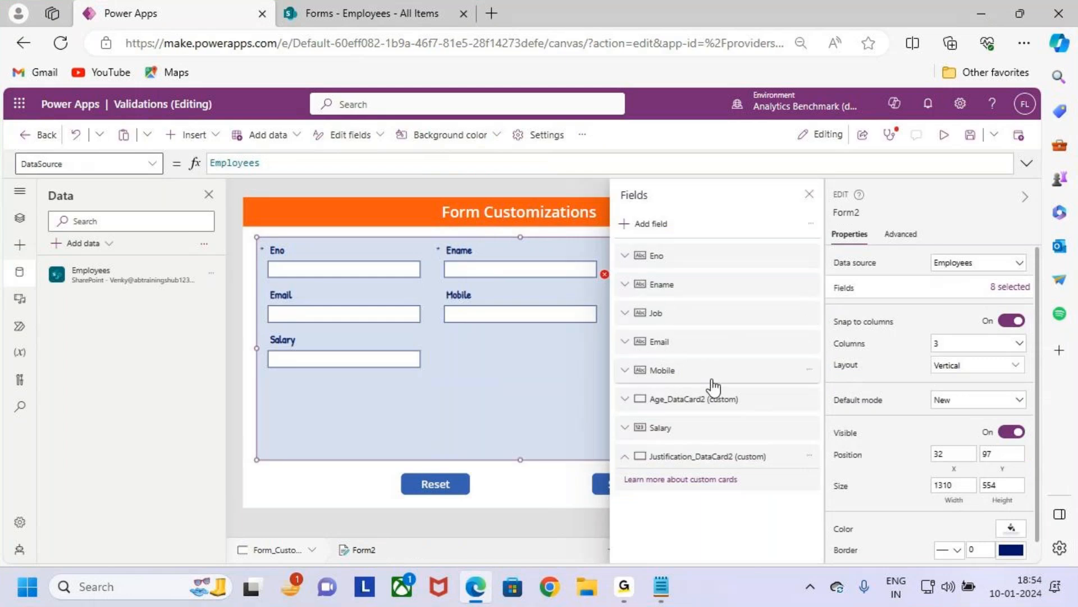
{"action": "left_click", "coordinate": [808, 398]}
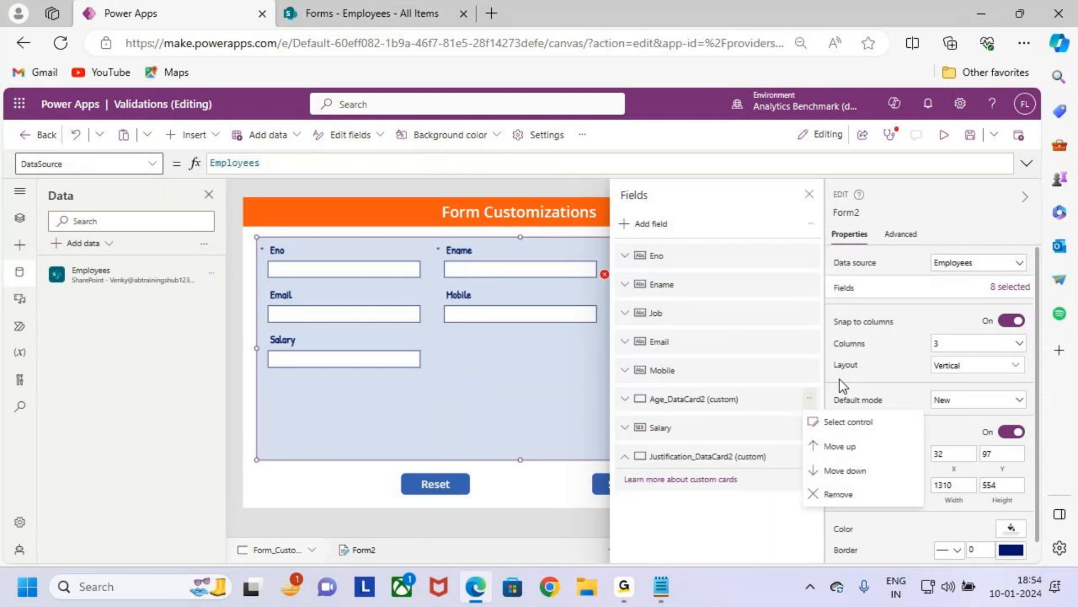
{"action": "left_click", "coordinate": [853, 496]}
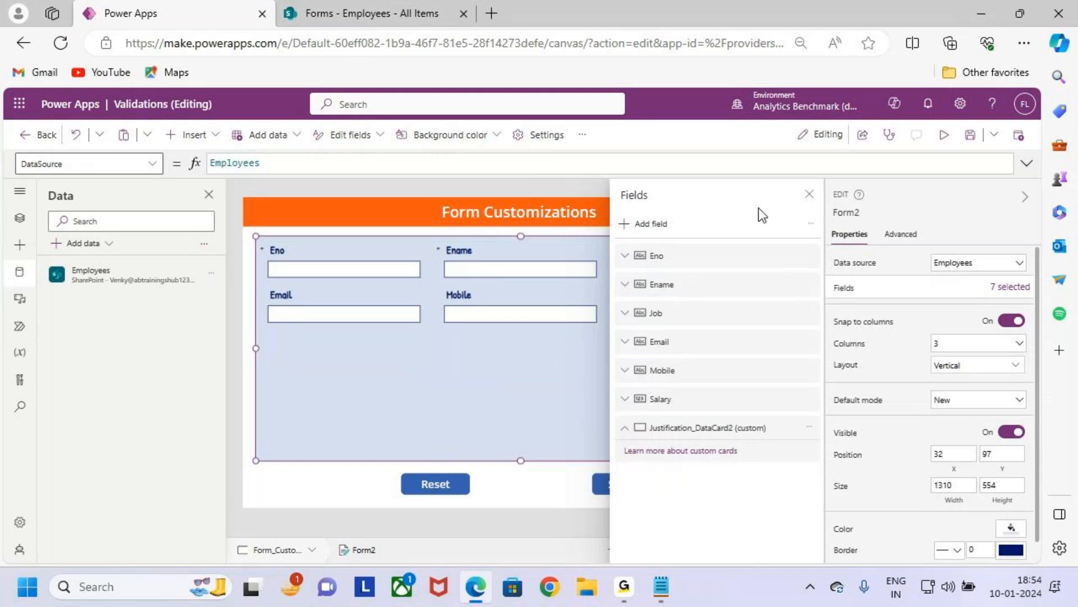
{"action": "left_click", "coordinate": [809, 194]}
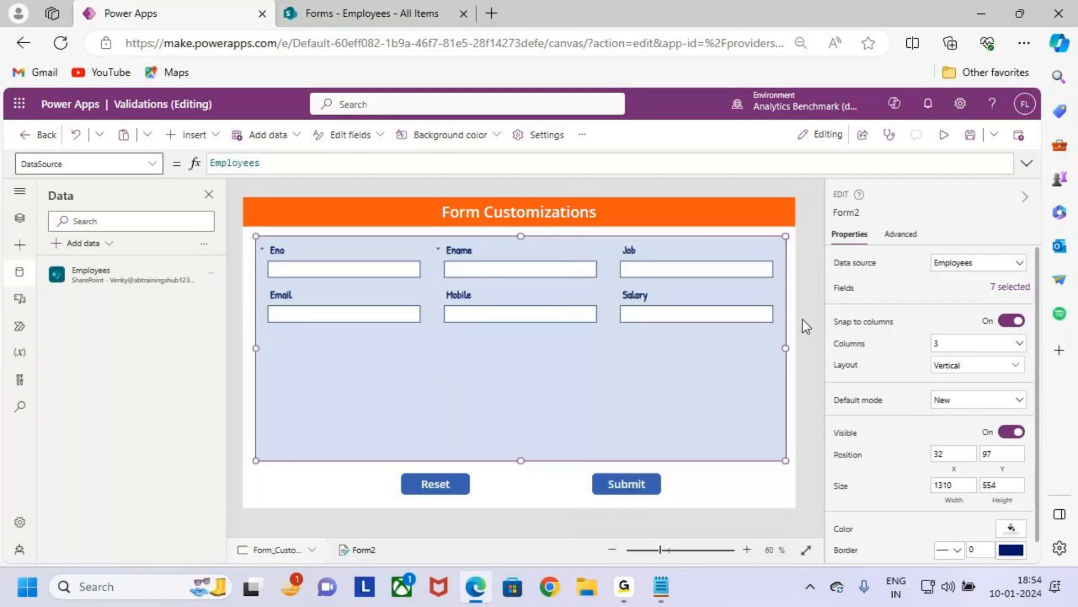
{"action": "mouse_move", "coordinate": [256, 233]}
{"action": "left_mouse_down"}
{"action": "mouse_move", "coordinate": [758, 432]}
{"action": "mouse_move", "coordinate": [770, 453]}
{"action": "left_mouse_up"}
{"action": "key", "text": "Escape"}
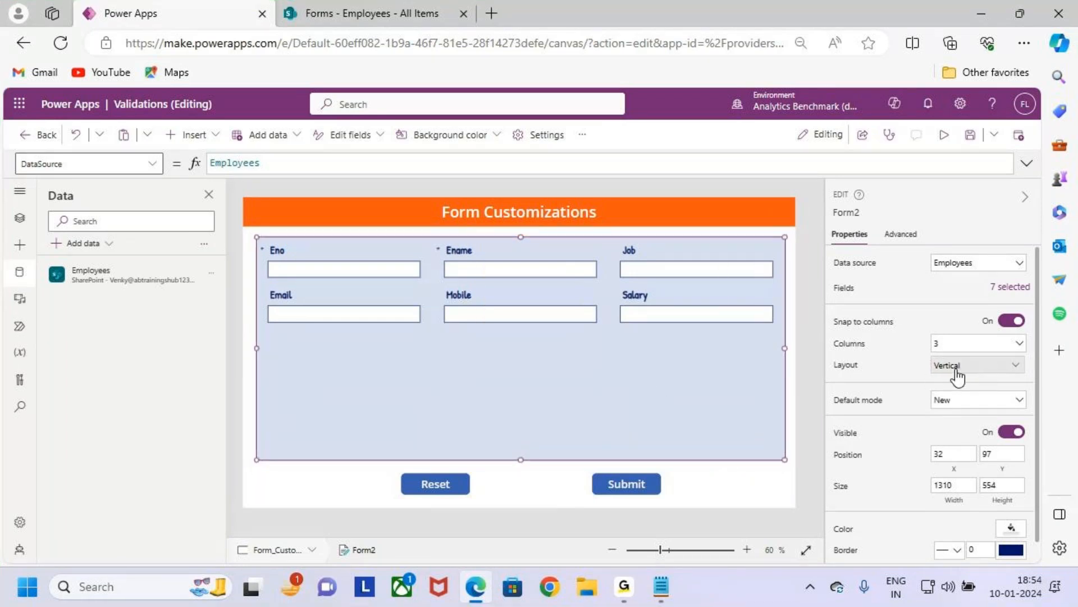
{"action": "key", "text": "ctrl+2"}
{"action": "left_click_drag", "start_coordinate": [262, 234], "coordinate": [413, 356]}
{"action": "left_click_drag", "start_coordinate": [451, 237], "coordinate": [581, 378]}
{"action": "left_click_drag", "start_coordinate": [632, 244], "coordinate": [732, 359]}
{"action": "key", "text": "Escape"}
Set the form's layout to Horizontal with 1 column.
{"action": "left_click", "coordinate": [985, 344]}
{"action": "left_click", "coordinate": [966, 345]}
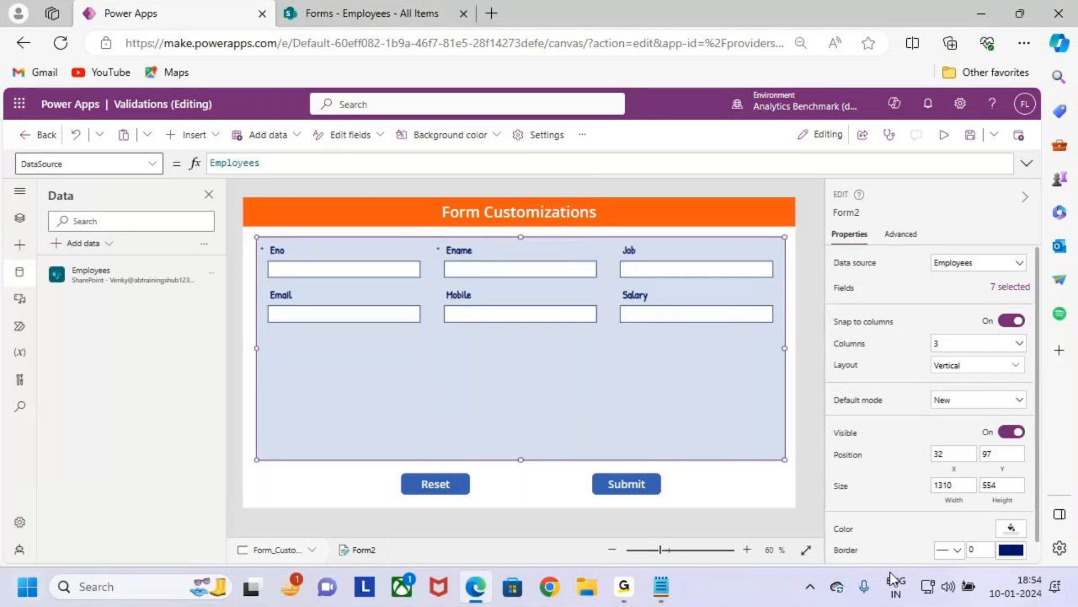
{"action": "left_click", "coordinate": [977, 365]}
{"action": "left_click", "coordinate": [968, 456]}
{"action": "left_click", "coordinate": [966, 348]}
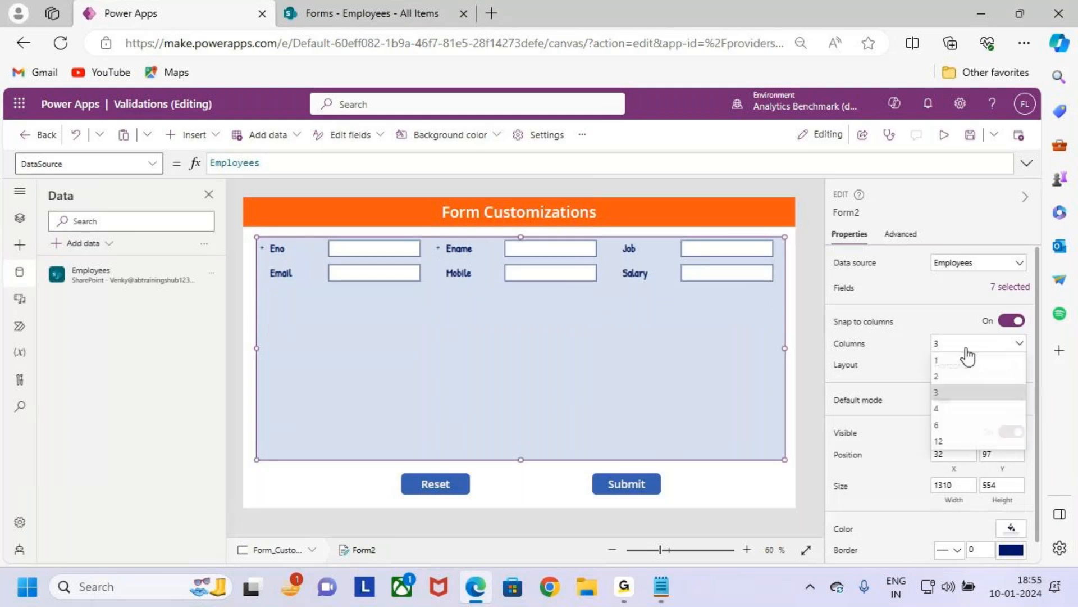
{"action": "left_click", "coordinate": [972, 363]}
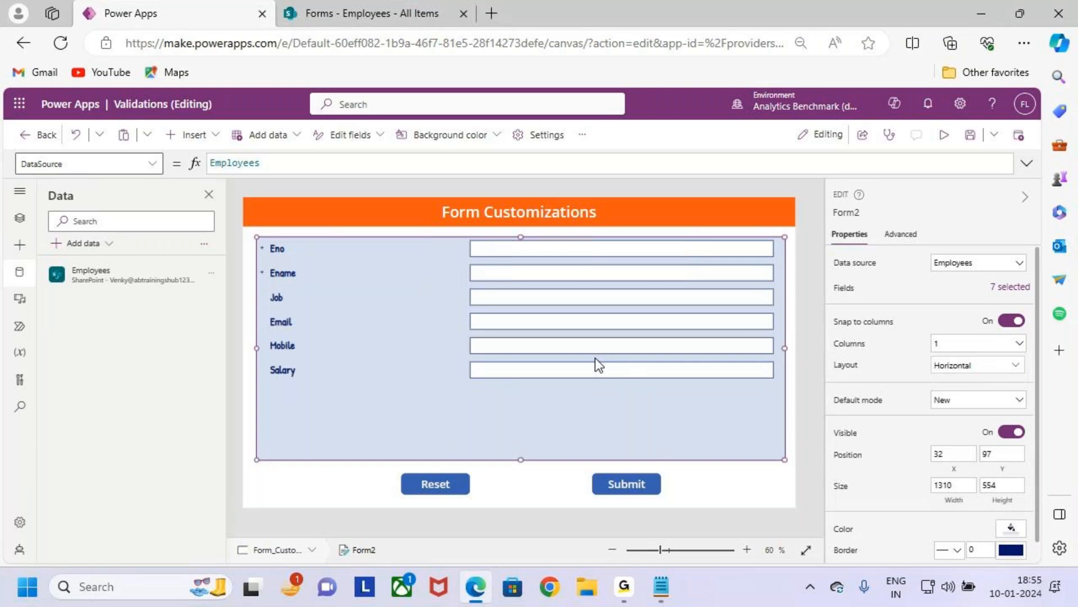
Reduce the form's height to about 390 so it ends just below the Salary field, and save the app.
{"action": "left_click_drag", "start_coordinate": [522, 458], "coordinate": [523, 393]}
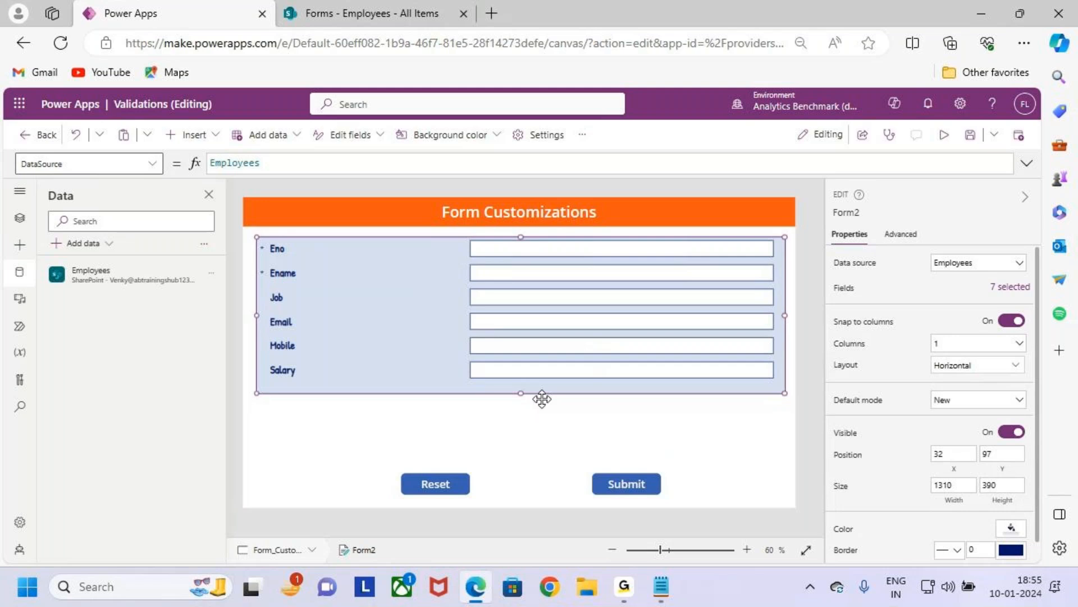
{"action": "left_click", "coordinate": [967, 137]}
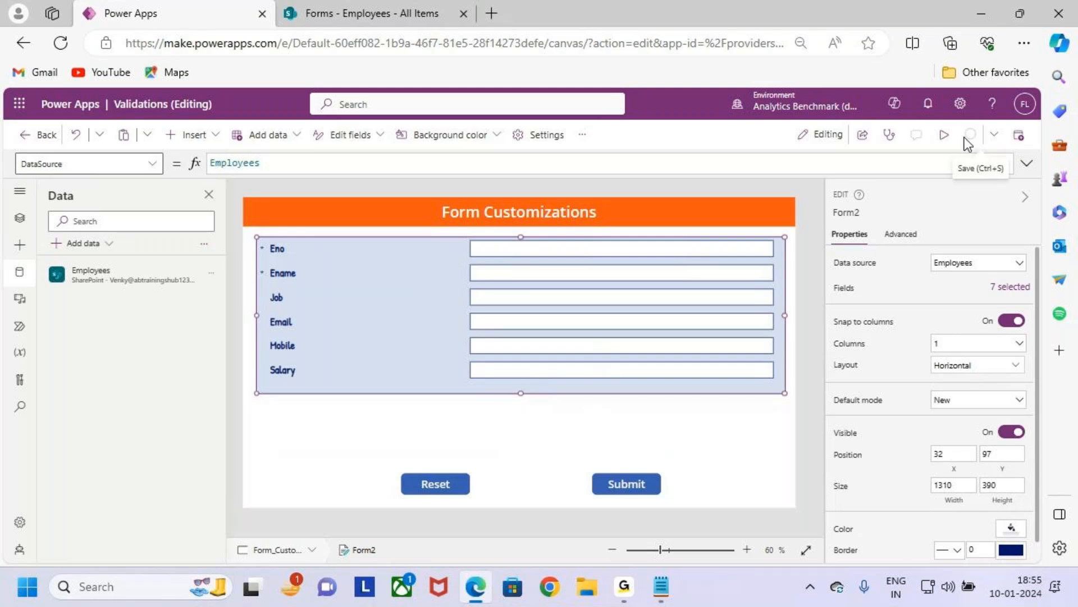
Preview the app and fill in the employee's number, name, the job Dev, and the saved e-mail and mobile number.
{"action": "left_click", "coordinate": [944, 136]}
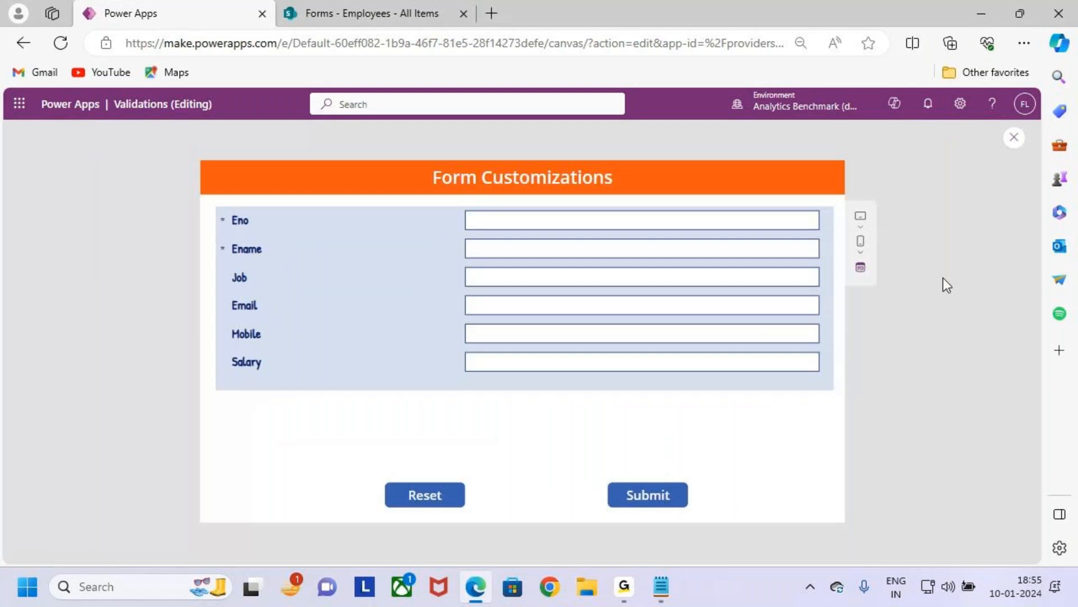
{"action": "left_click", "coordinate": [554, 220]}
{"action": "type", "text": "101"}
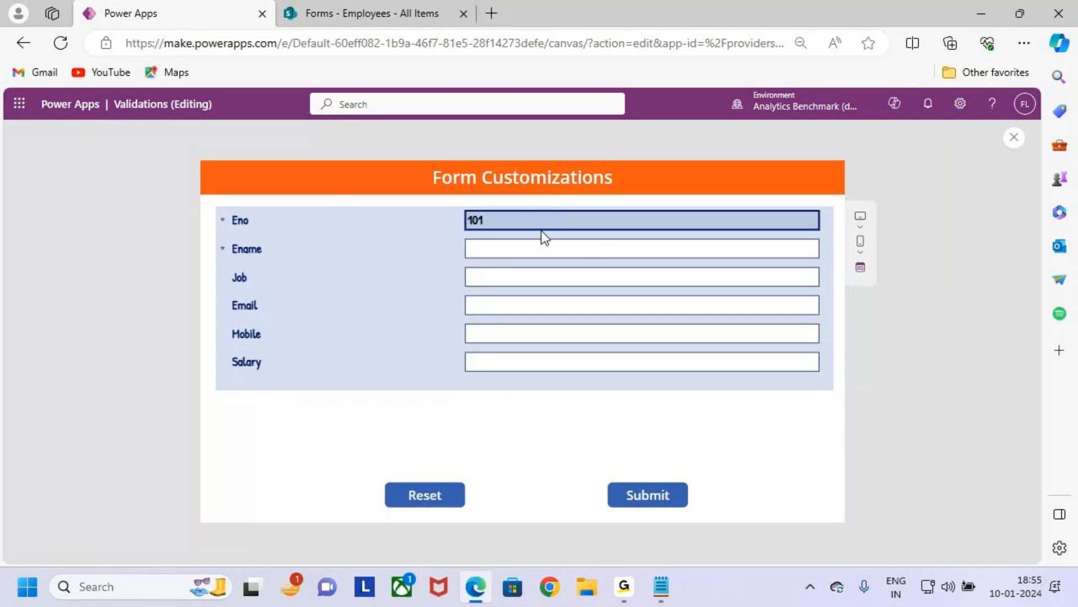
{"action": "left_click", "coordinate": [539, 249]}
{"action": "type", "text": "Warner"}
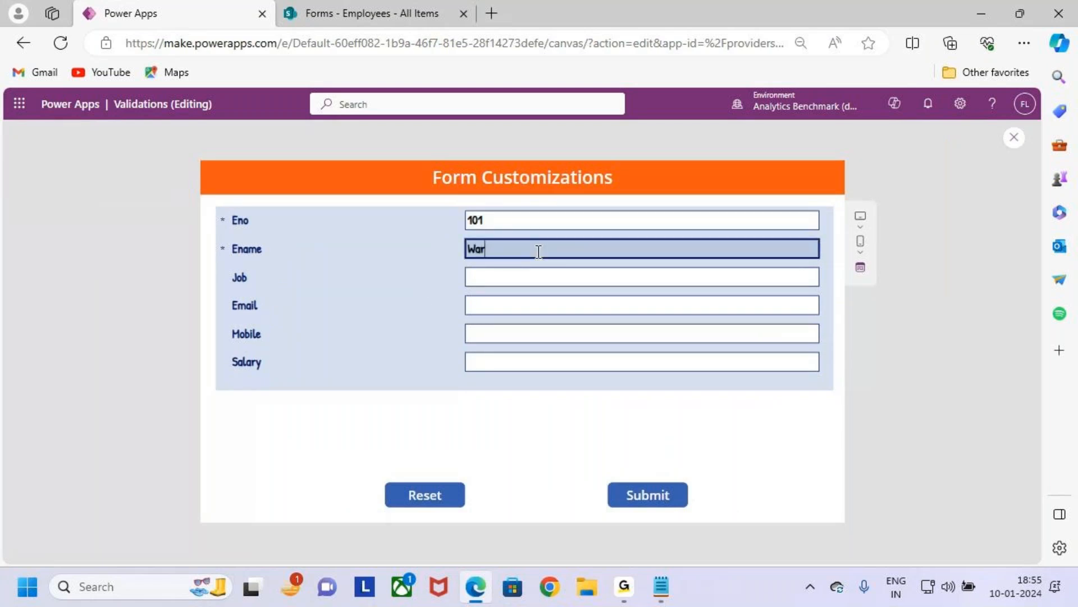
{"action": "left_click", "coordinate": [544, 275]}
{"action": "type", "text": "Dev"}
{"action": "left_click", "coordinate": [551, 305]}
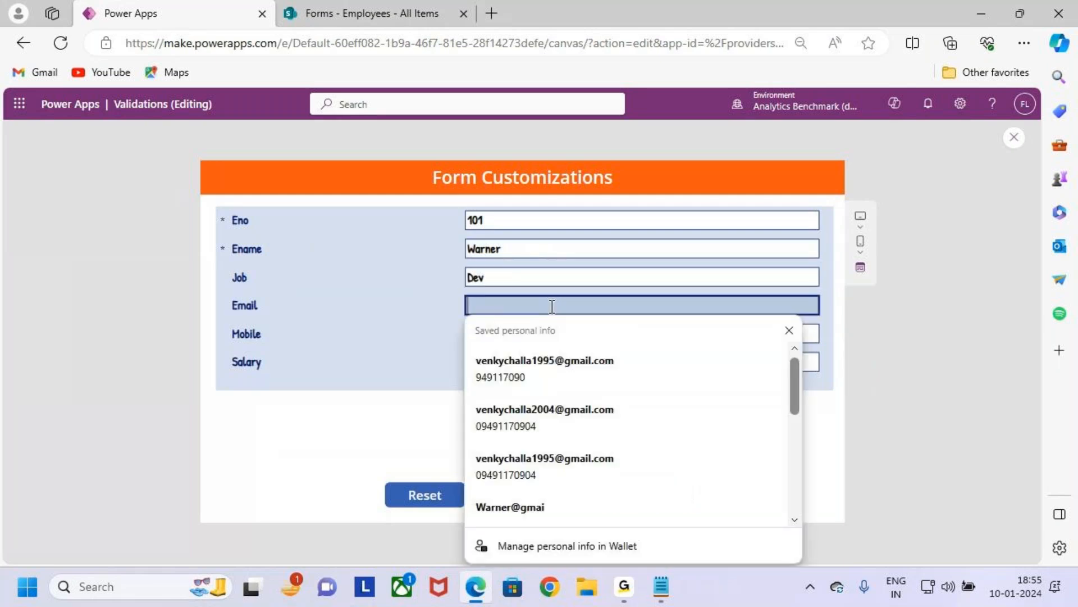
{"action": "left_click", "coordinate": [631, 365]}
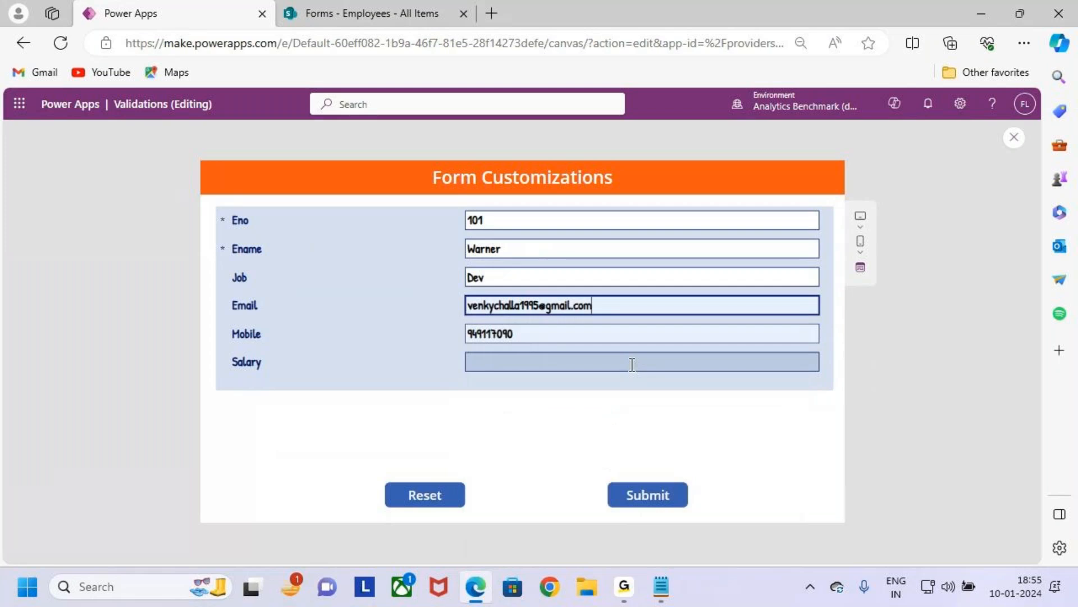
Test the Salary field with 90000, replace it with 110000 and check the conditional Justification field in the form.
{"action": "left_click", "coordinate": [527, 362]}
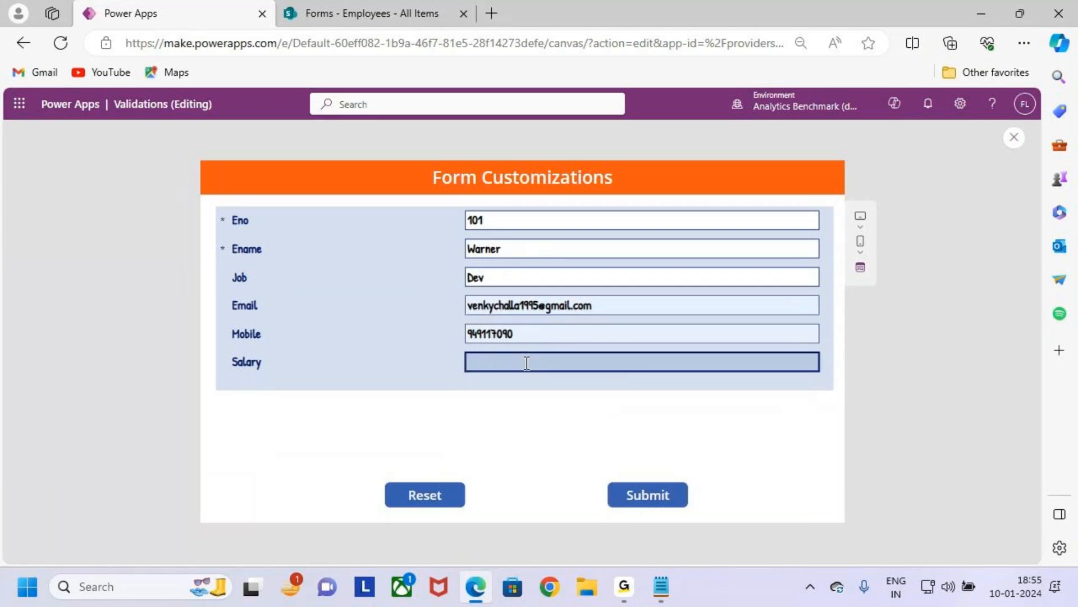
{"action": "type", "text": "900000"}
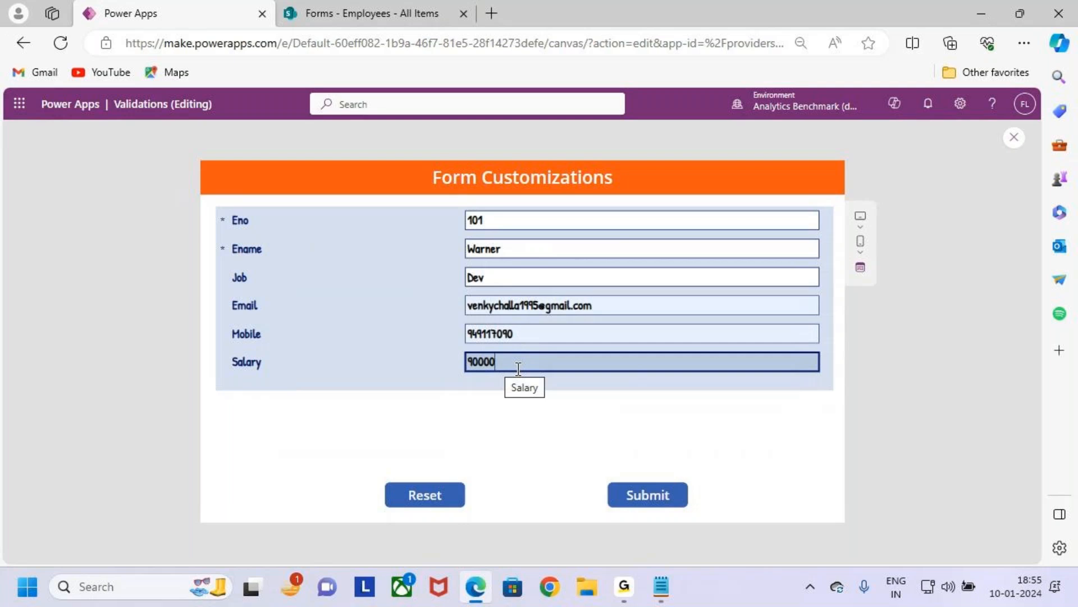
{"action": "key", "text": "BackSpace"}
{"action": "key", "text": "BackSpace"}
{"action": "key", "text": "BackSpace"}
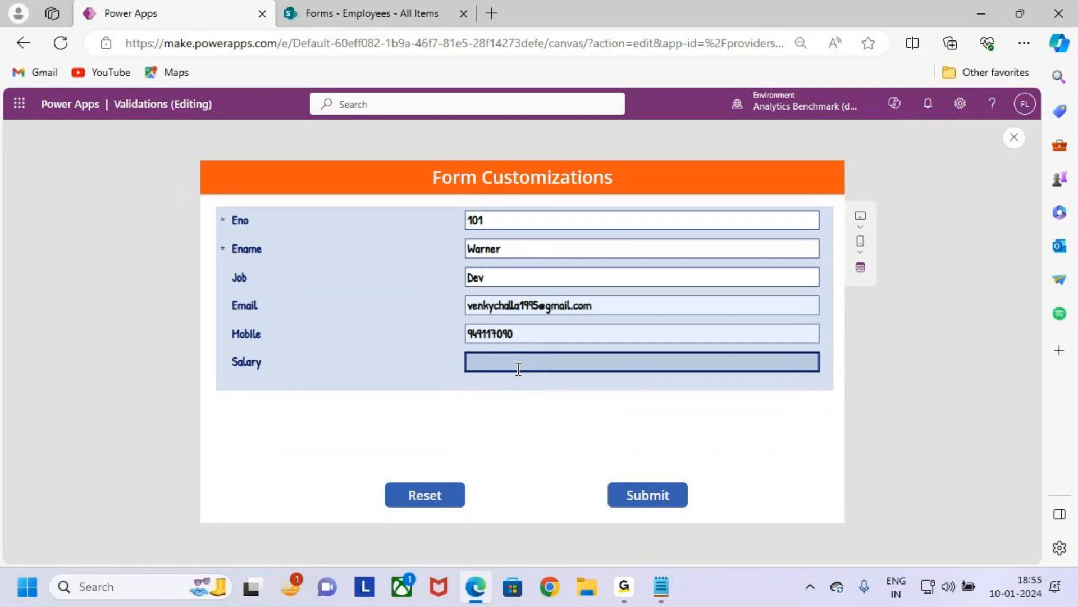
{"action": "type", "text": "110000"}
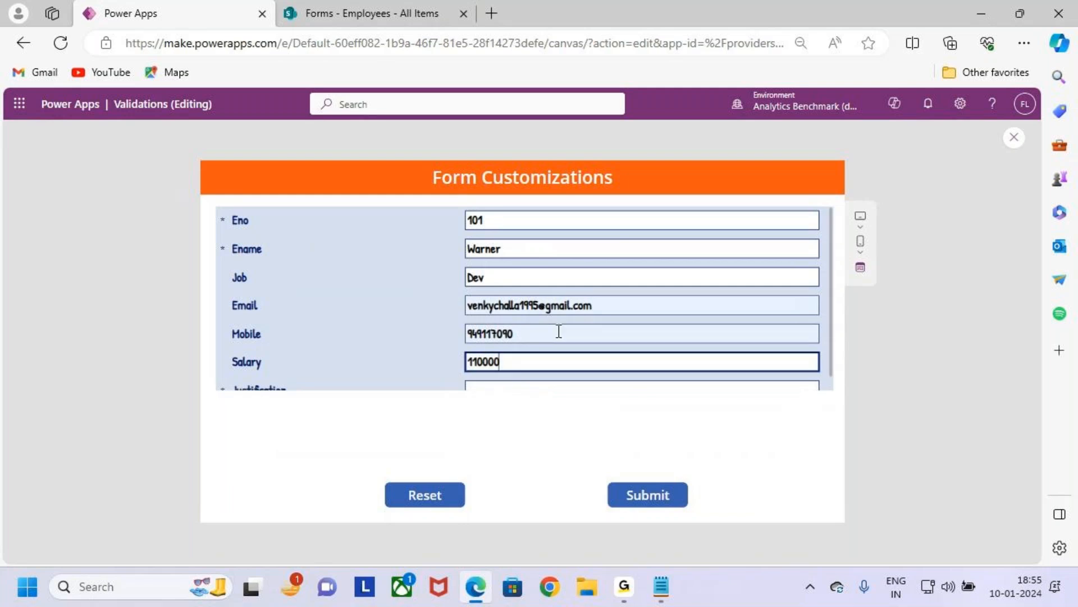
{"action": "scroll", "coordinate": [534, 357], "scroll_direction": "down", "scroll_amount": 1}
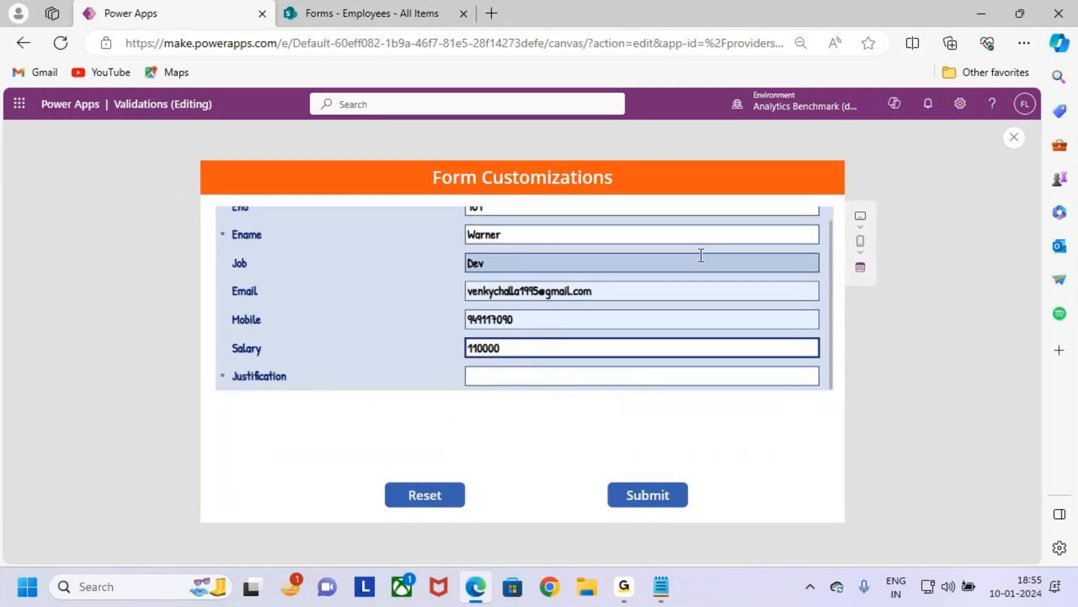
Exit the preview and enlarge the form's height to about 550.
{"action": "left_click", "coordinate": [1014, 138]}
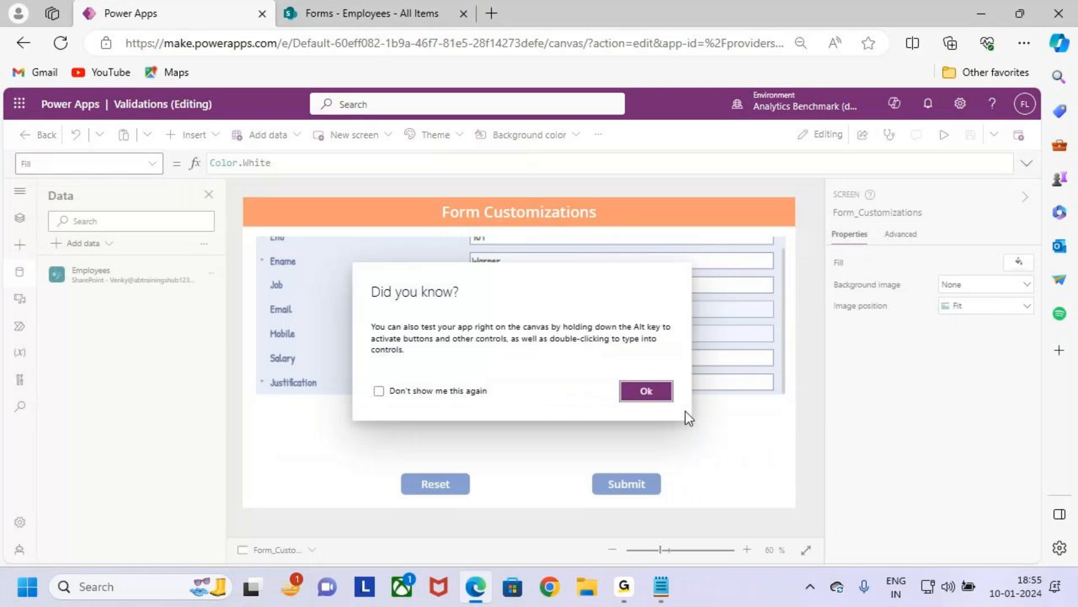
{"action": "left_click", "coordinate": [651, 392]}
{"action": "left_click", "coordinate": [517, 386]}
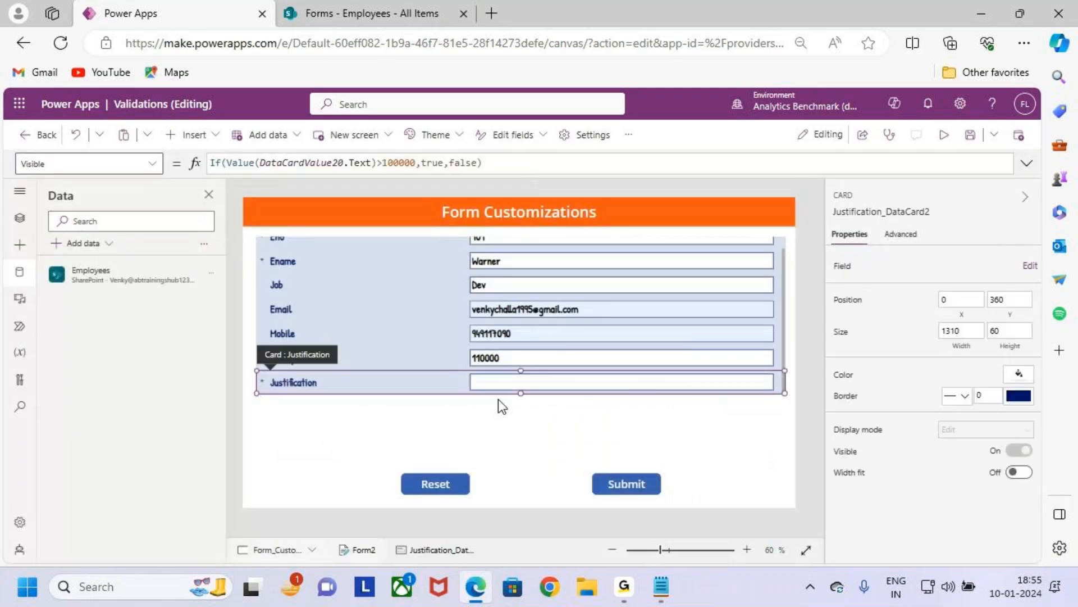
{"action": "left_click", "coordinate": [785, 362]}
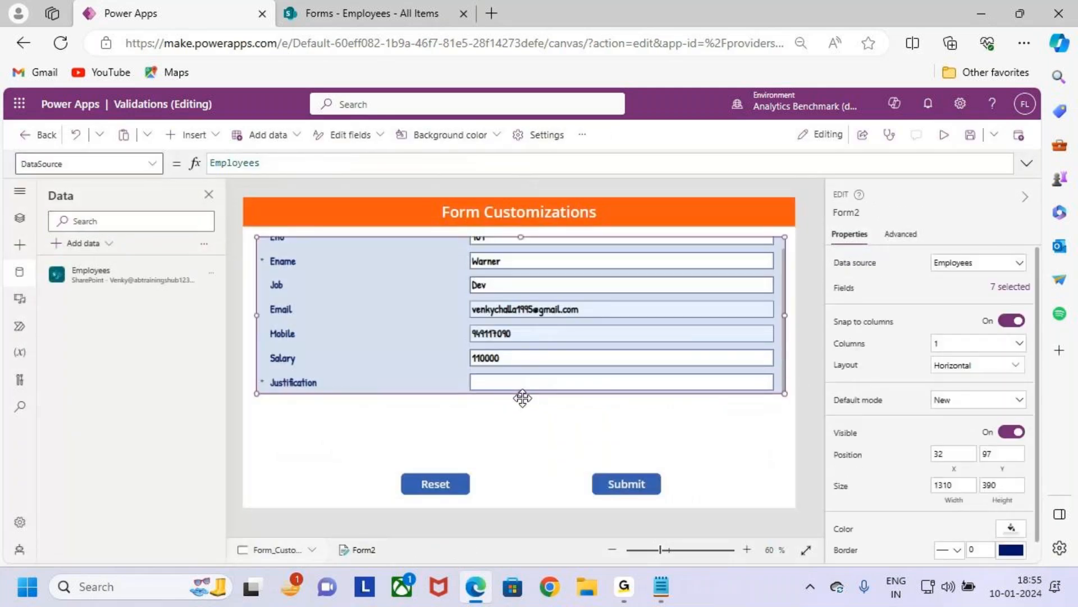
{"action": "left_click_drag", "start_coordinate": [522, 394], "coordinate": [522, 458]}
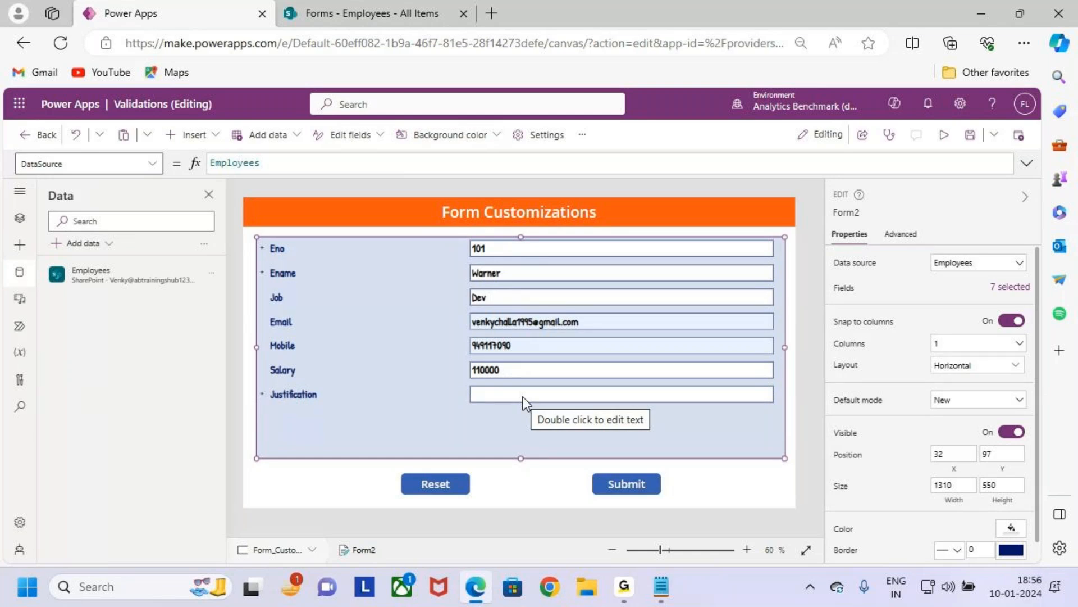
Enlarge the Justification text input to about 155 high and set its mode to Multiline.
{"action": "left_click", "coordinate": [523, 397]}
{"action": "left_click", "coordinate": [528, 389]}
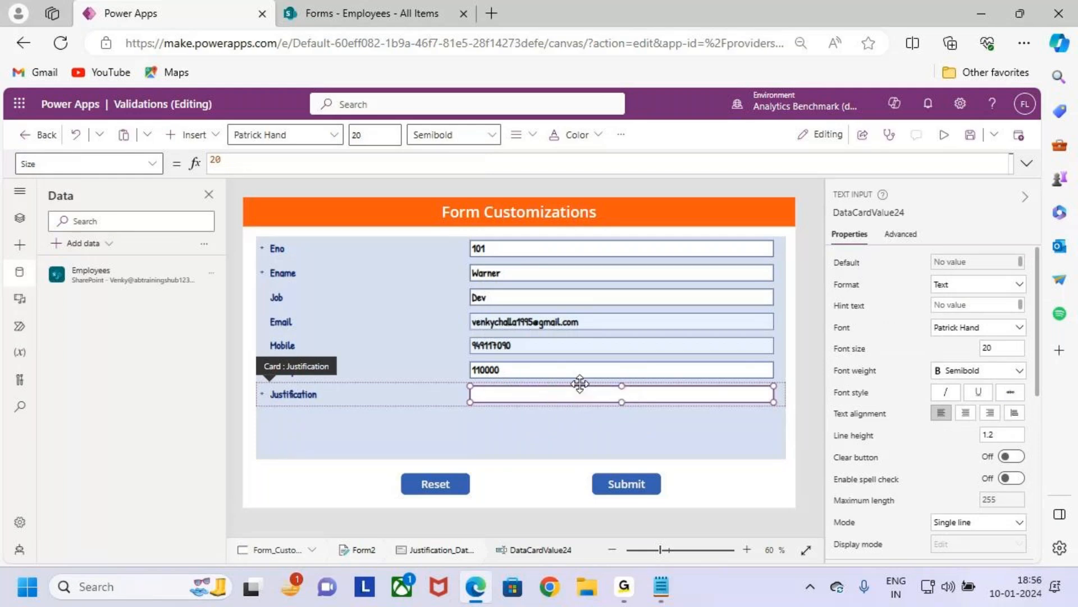
{"action": "left_click_drag", "start_coordinate": [624, 402], "coordinate": [631, 449]}
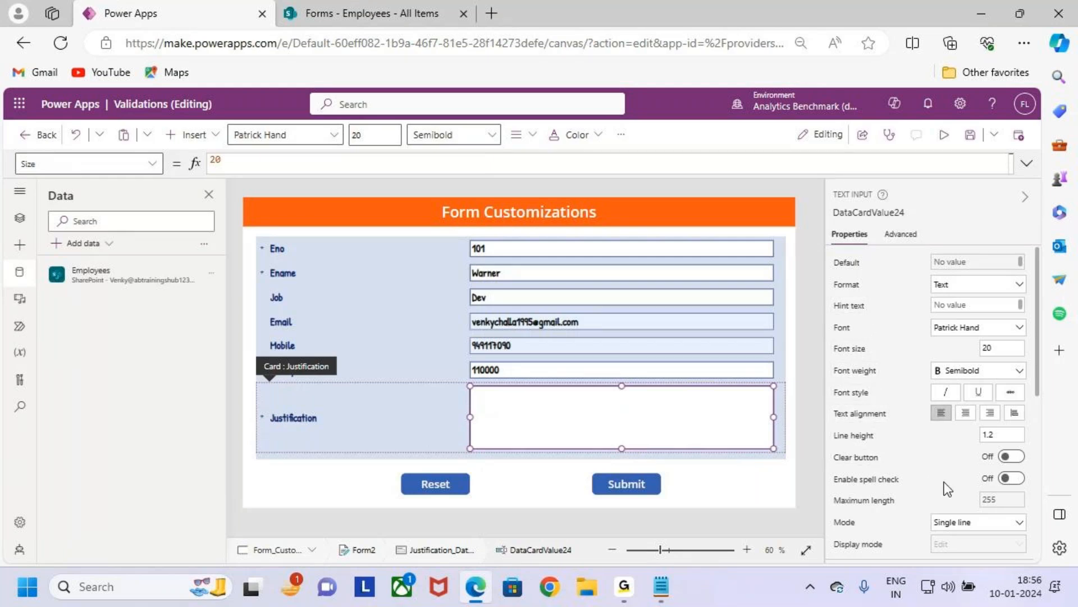
{"action": "scroll", "coordinate": [948, 489], "scroll_direction": "down", "scroll_amount": 2}
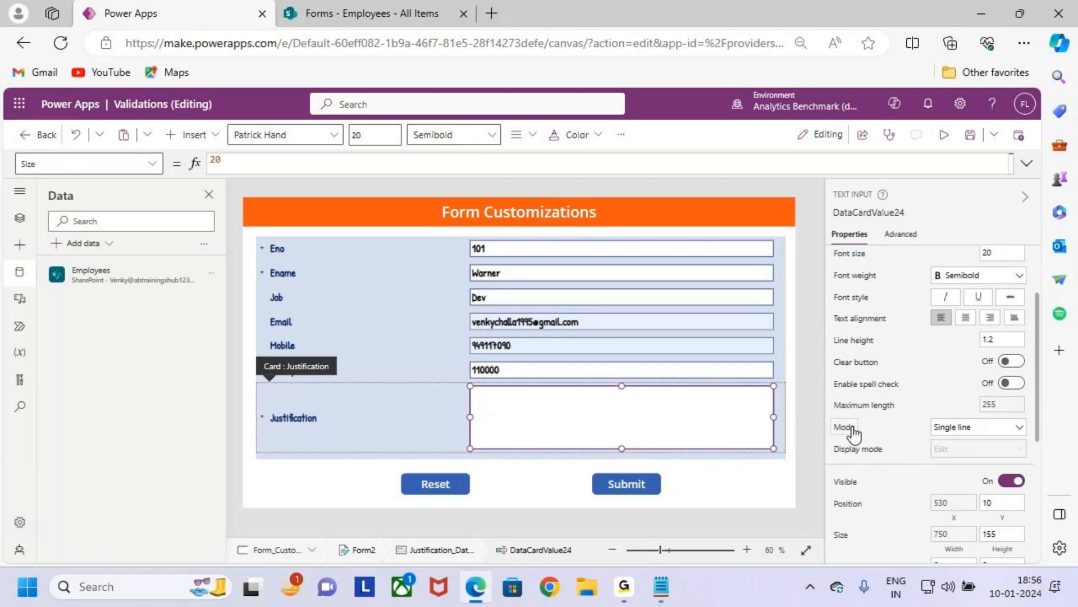
{"action": "left_click_drag", "start_coordinate": [482, 405], "coordinate": [765, 425]}
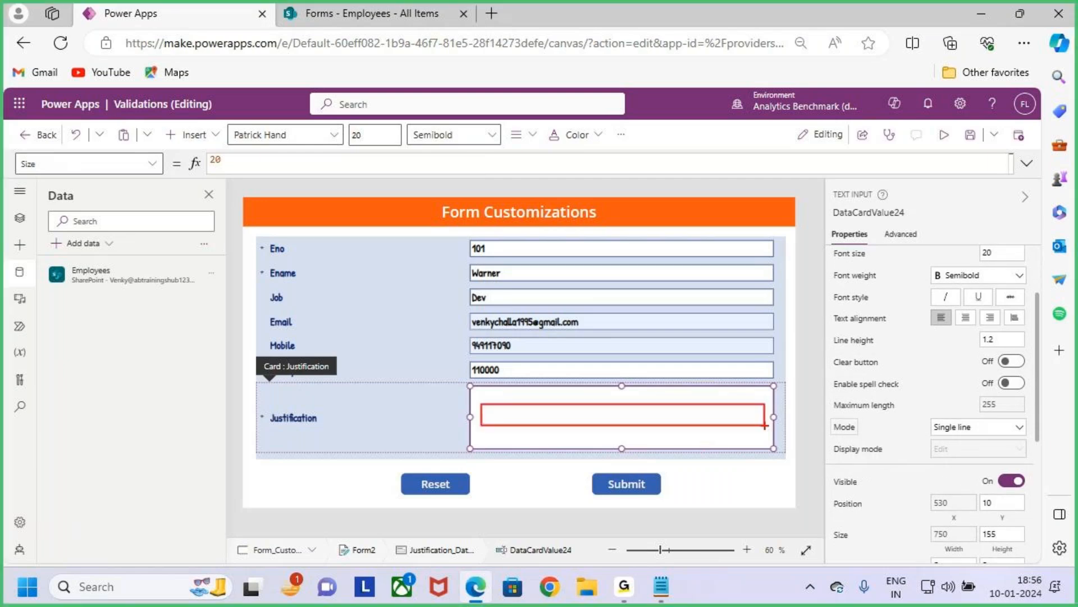
{"action": "left_click", "coordinate": [969, 433]}
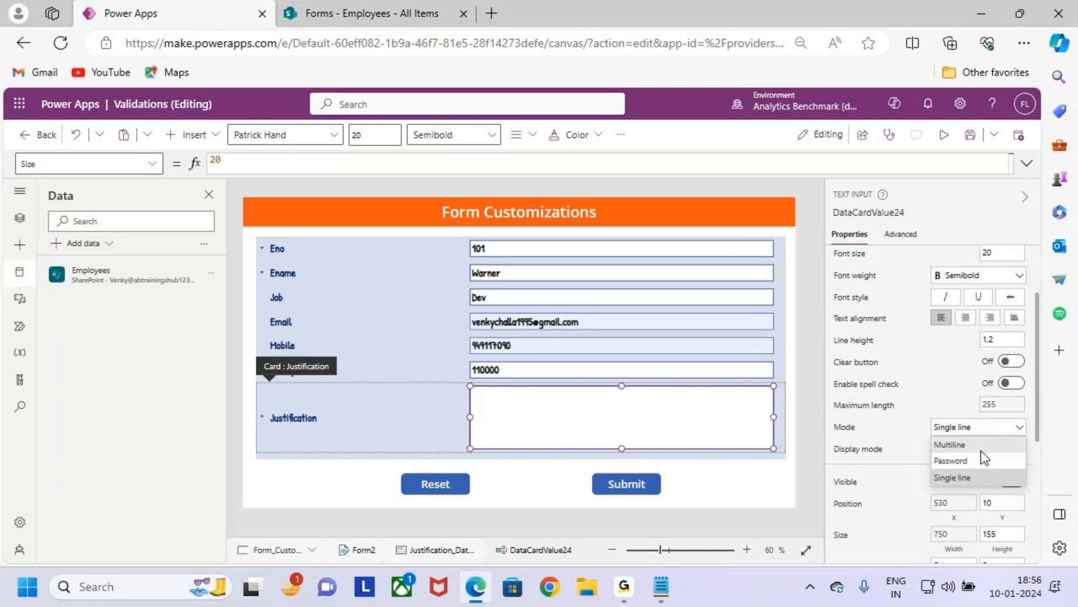
{"action": "left_click", "coordinate": [985, 446]}
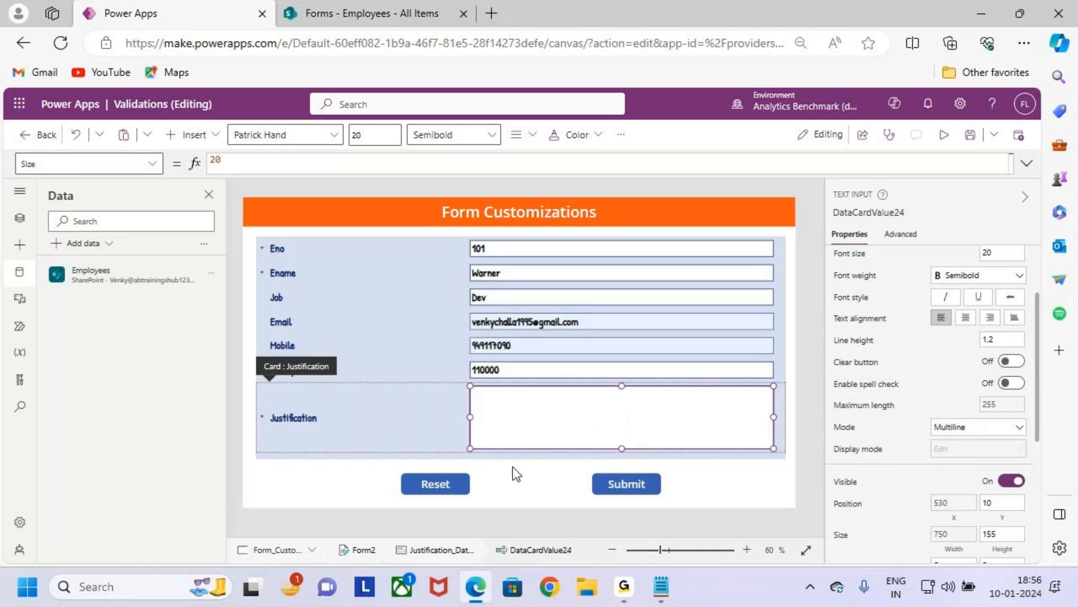
{"action": "left_click", "coordinate": [444, 423]}
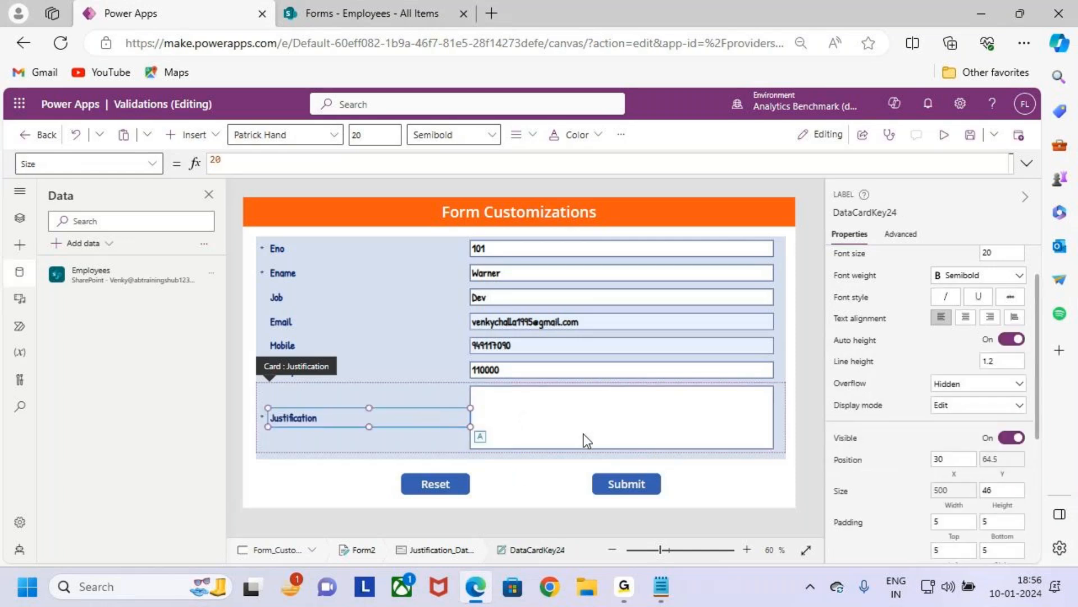
{"action": "left_click", "coordinate": [561, 442]}
{"action": "key", "text": "ctrl+2"}
{"action": "left_click_drag", "start_coordinate": [246, 388], "coordinate": [789, 449]}
{"action": "left_click_drag", "start_coordinate": [648, 345], "coordinate": [650, 387]}
{"action": "mouse_move", "coordinate": [632, 377]}
{"action": "left_mouse_down"}
{"action": "mouse_move", "coordinate": [661, 389]}
{"action": "mouse_move", "coordinate": [644, 392]}
{"action": "left_mouse_up"}
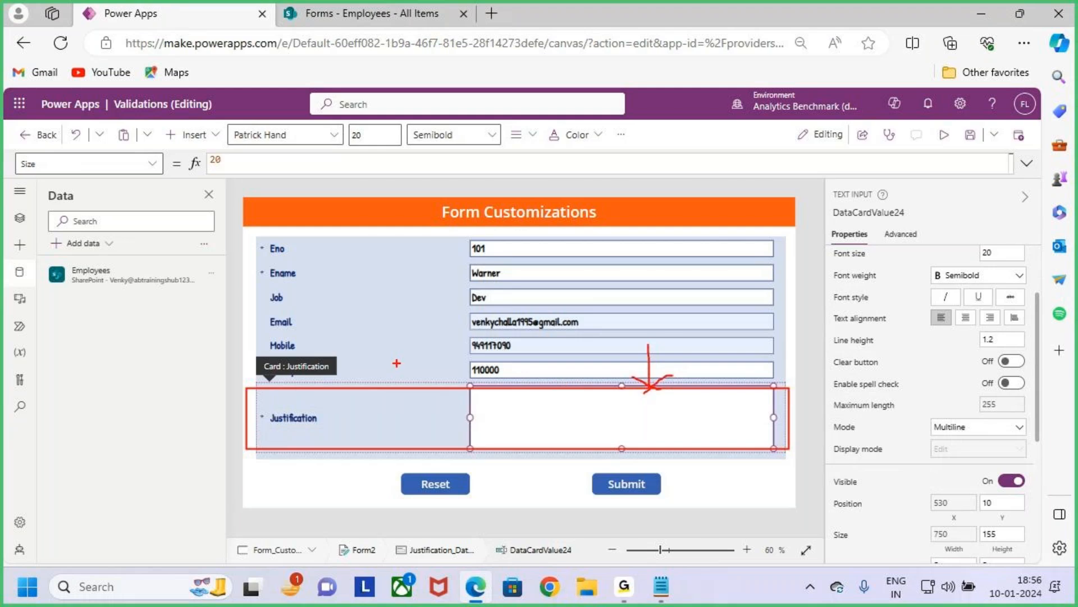
{"action": "key", "text": "Escape"}
{"action": "left_click", "coordinate": [516, 369]}
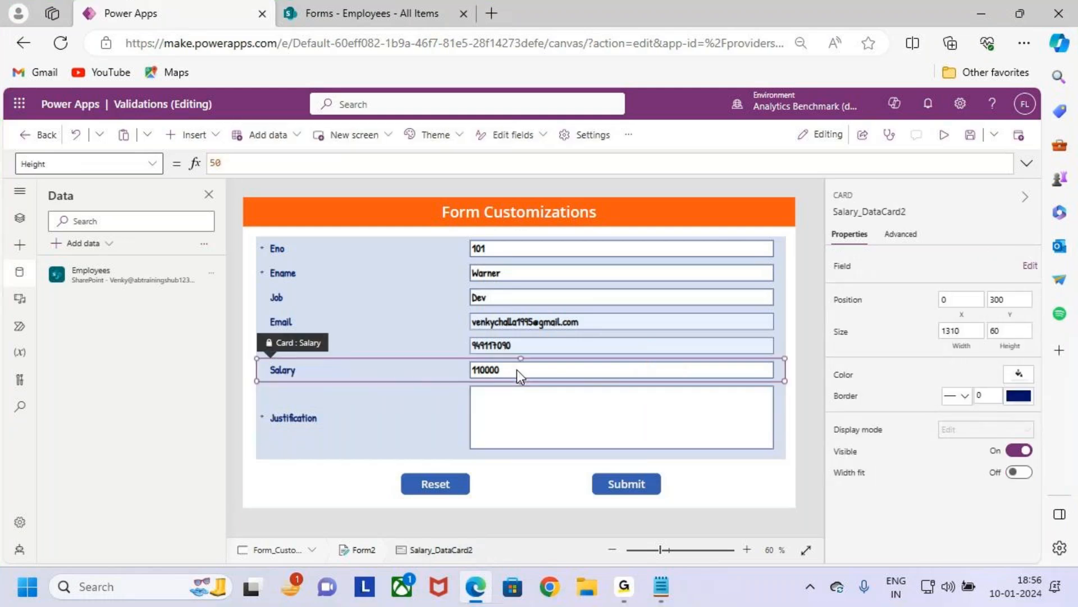
{"action": "key", "text": "ctrl+2"}
{"action": "left_click_drag", "start_coordinate": [459, 354], "coordinate": [528, 374]}
{"action": "left_click_drag", "start_coordinate": [259, 382], "coordinate": [783, 452]}
{"action": "mouse_move", "coordinate": [657, 321]}
{"action": "left_mouse_down"}
{"action": "mouse_move", "coordinate": [660, 380]}
{"action": "mouse_move", "coordinate": [687, 360]}
{"action": "left_mouse_up"}
{"action": "key", "text": "Escape"}
Preview the app and examine the form's height with the multiline Justification field shown.
{"action": "left_click", "coordinate": [947, 137]}
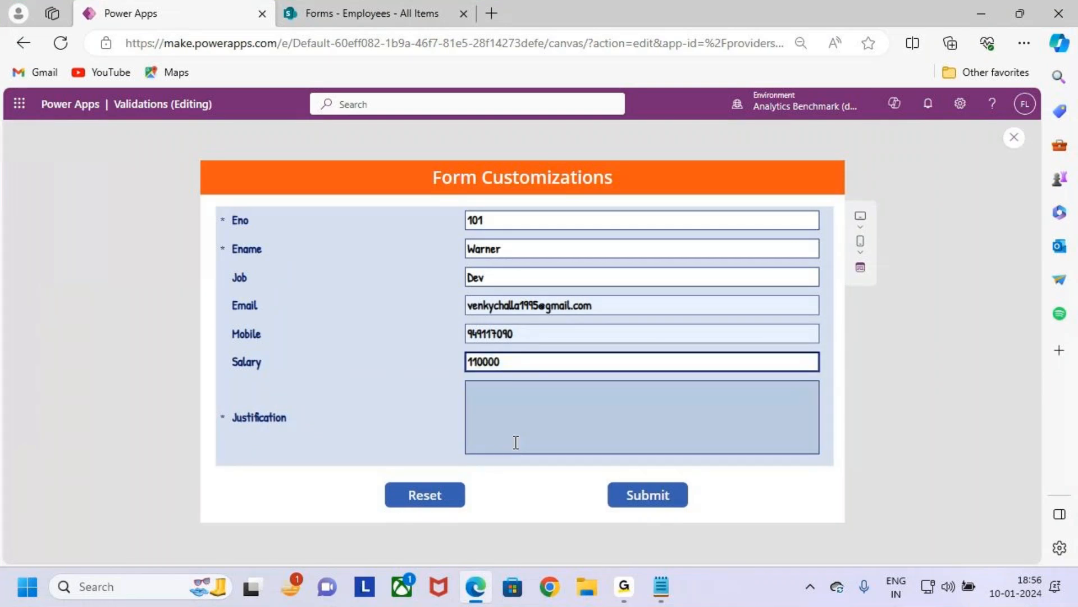
{"action": "key", "text": "ctrl+2"}
{"action": "mouse_move", "coordinate": [212, 206]}
{"action": "left_mouse_down"}
{"action": "mouse_move", "coordinate": [734, 465]}
{"action": "mouse_move", "coordinate": [844, 473]}
{"action": "left_mouse_up"}
{"action": "key", "text": "Escape"}
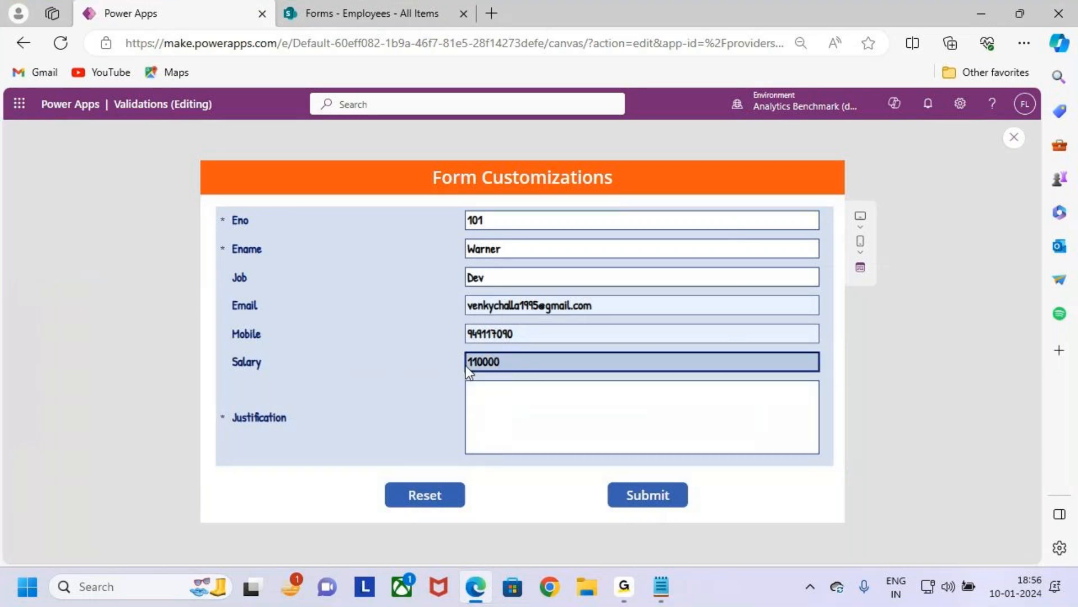
Set the Salary to 90000 in the preview and mark the unused form area between the Salary field and the form's lower edge.
{"action": "left_click_drag", "start_coordinate": [477, 362], "coordinate": [453, 366]}
{"action": "key", "text": "BackSpace"}
{"action": "type", "text": "9"}
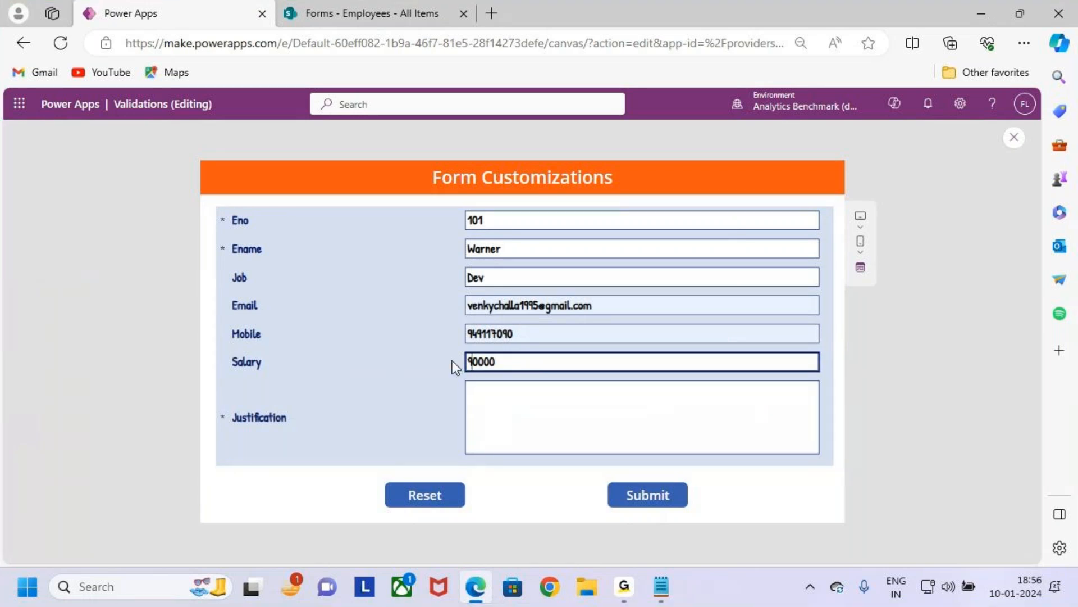
{"action": "key", "text": "ctrl+2"}
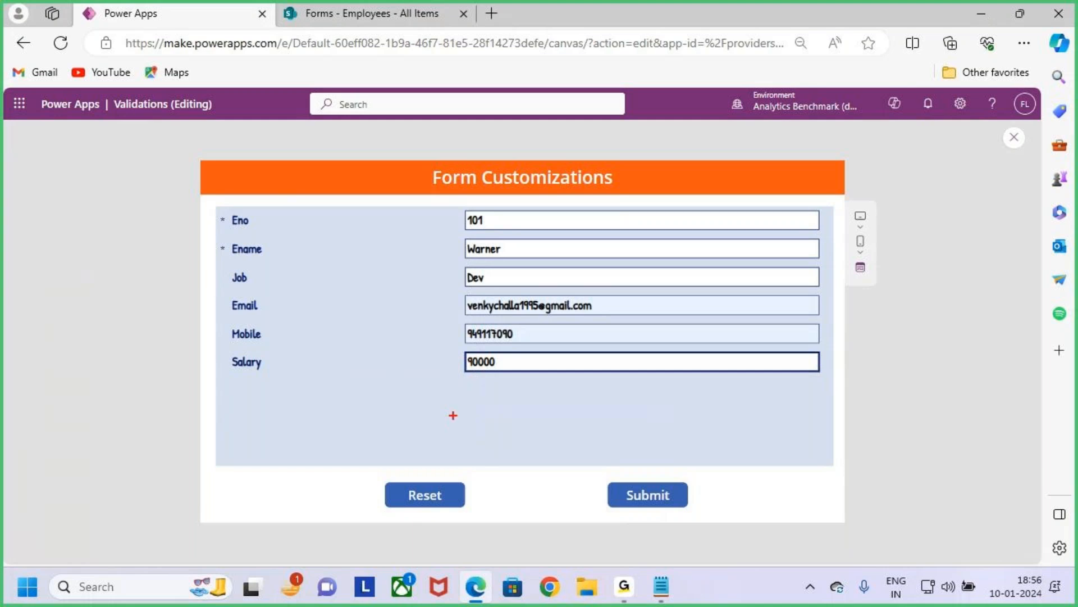
{"action": "left_click_drag", "start_coordinate": [216, 373], "coordinate": [833, 375]}
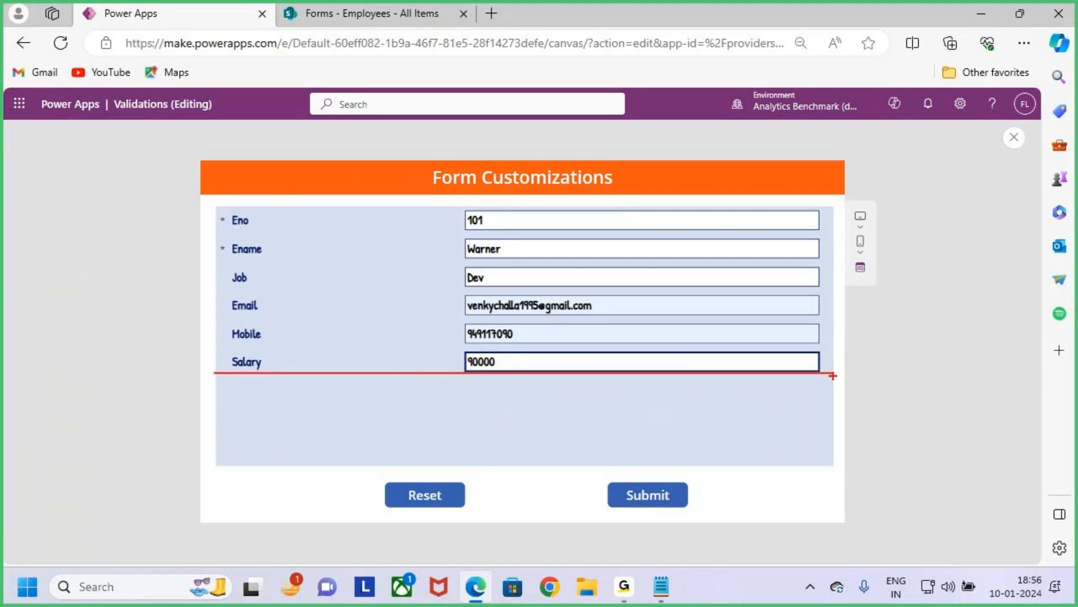
{"action": "mouse_move", "coordinate": [513, 355]}
{"action": "left_mouse_down"}
{"action": "mouse_move", "coordinate": [536, 364]}
{"action": "mouse_move", "coordinate": [522, 376]}
{"action": "left_mouse_up"}
{"action": "mouse_move", "coordinate": [556, 377]}
{"action": "left_mouse_down"}
{"action": "mouse_move", "coordinate": [555, 349]}
{"action": "mouse_move", "coordinate": [564, 368]}
{"action": "mouse_move", "coordinate": [597, 365]}
{"action": "left_mouse_up"}
{"action": "left_click_drag", "start_coordinate": [221, 461], "coordinate": [832, 462]}
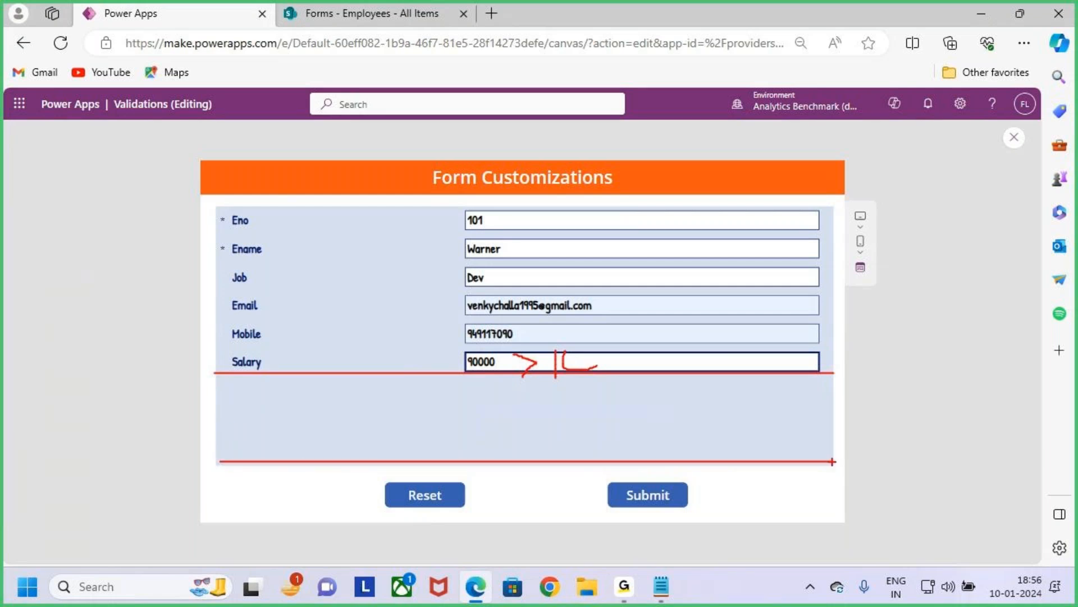
{"action": "key", "text": "Escape"}
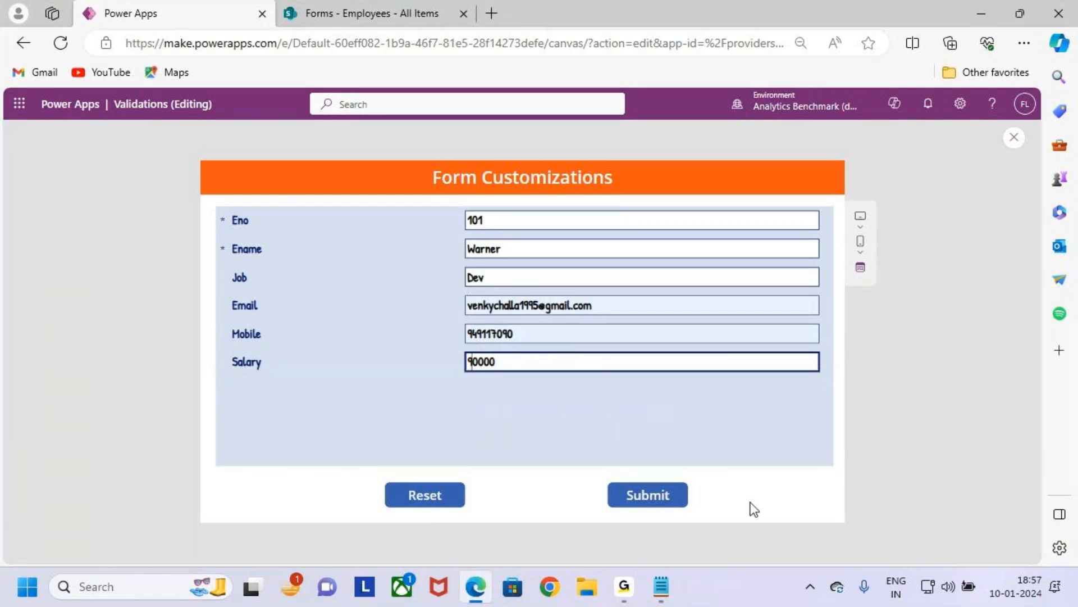
Mark where the form should end just below the Salary row, pointing out the surplus height.
{"action": "left_click", "coordinate": [533, 417]}
{"action": "left_click_drag", "start_coordinate": [505, 364], "coordinate": [435, 357]}
{"action": "left_click", "coordinate": [568, 430]}
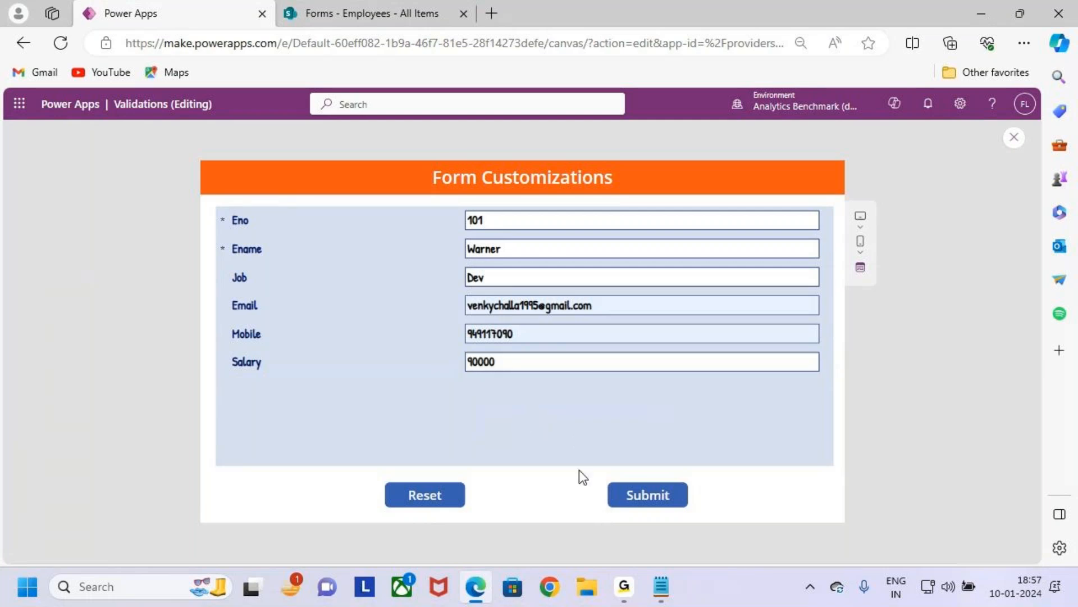
{"action": "key", "text": "ctrl+2"}
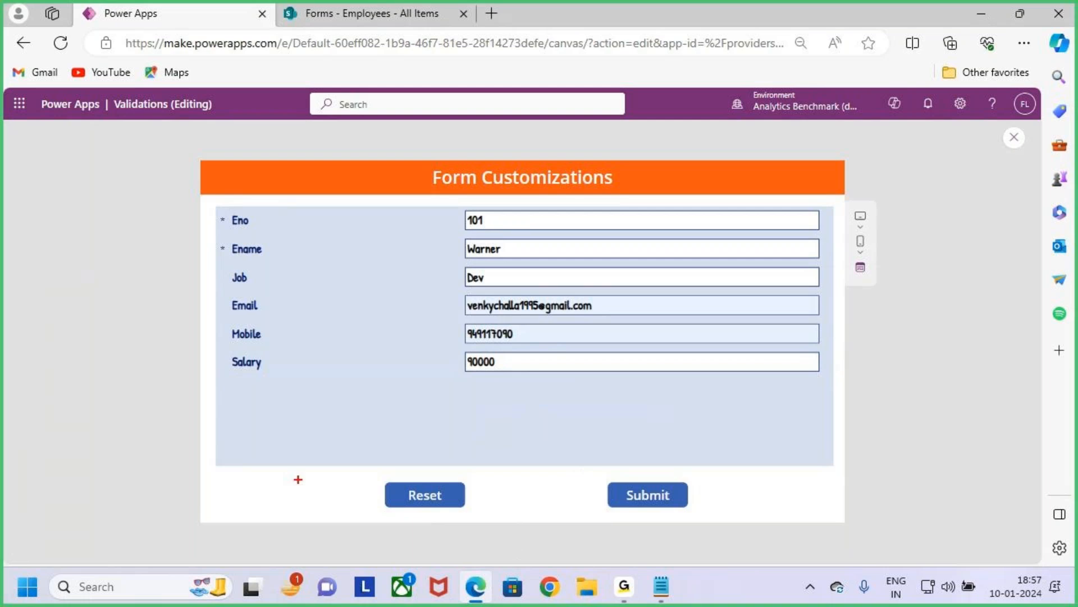
{"action": "left_click_drag", "start_coordinate": [216, 383], "coordinate": [836, 383]}
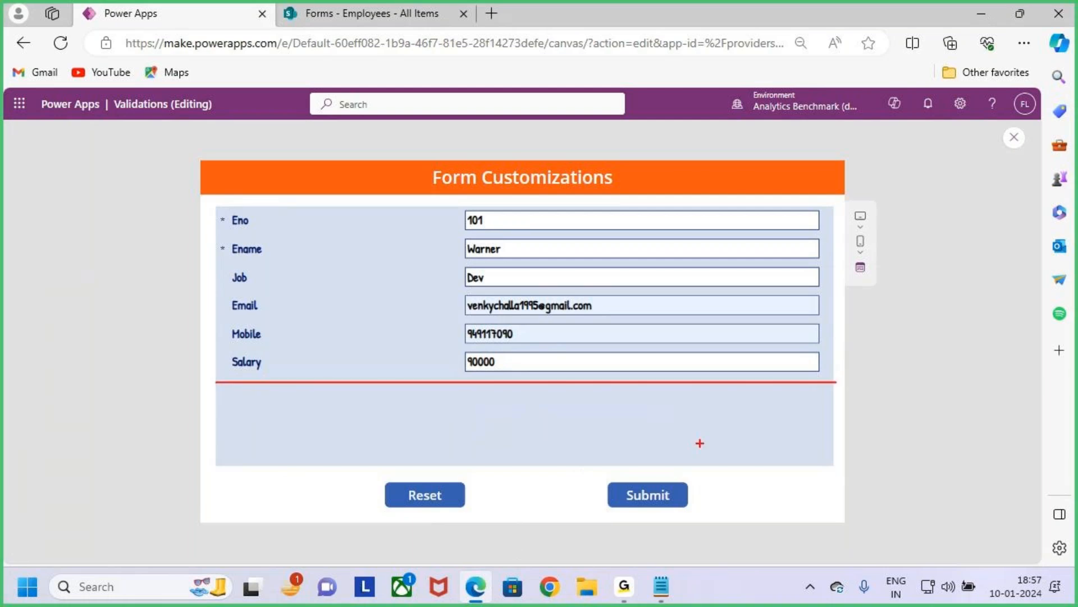
{"action": "left_click_drag", "start_coordinate": [413, 410], "coordinate": [417, 452]}
{"action": "mouse_move", "coordinate": [402, 444]}
{"action": "left_mouse_down"}
{"action": "mouse_move", "coordinate": [433, 449]}
{"action": "mouse_move", "coordinate": [402, 461]}
{"action": "left_mouse_up"}
{"action": "left_click_drag", "start_coordinate": [269, 383], "coordinate": [340, 387]}
{"action": "key", "text": "Escape"}
Change the Salary to 110000 and mark the form's lower edge beneath the Justification field.
{"action": "left_click", "coordinate": [477, 361]}
{"action": "key", "text": "BackSpace"}
{"action": "type", "text": "11"}
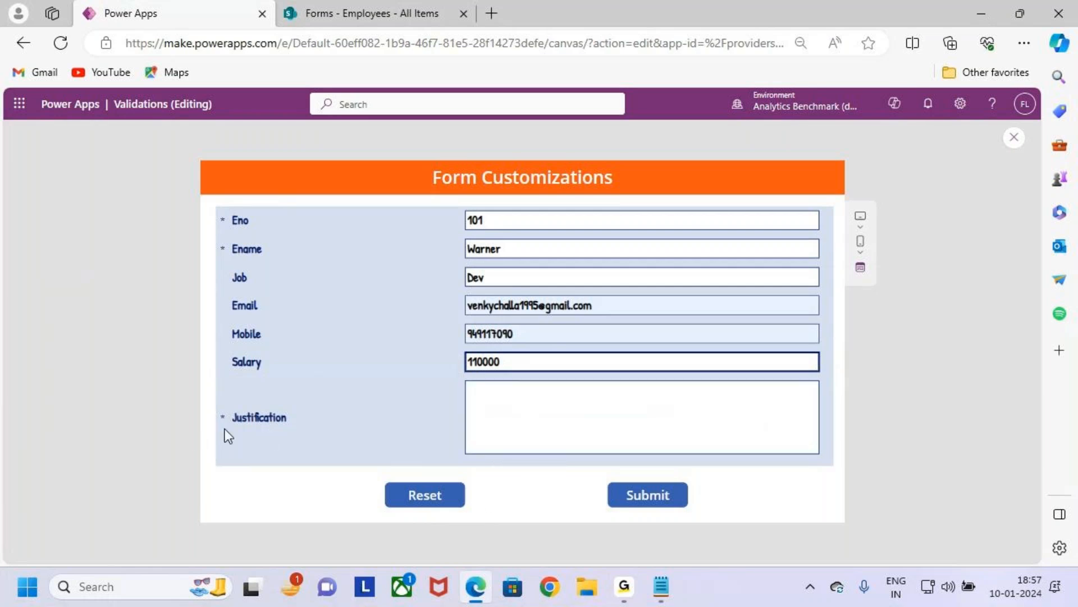
{"action": "key", "text": "ctrl+2"}
{"action": "left_click_drag", "start_coordinate": [219, 464], "coordinate": [638, 472]}
{"action": "key", "text": "Escape"}
Return the Salary to 90000 and outline the surplus form area beneath the Salary field.
{"action": "left_click_drag", "start_coordinate": [477, 361], "coordinate": [456, 362]}
{"action": "type", "text": "9"}
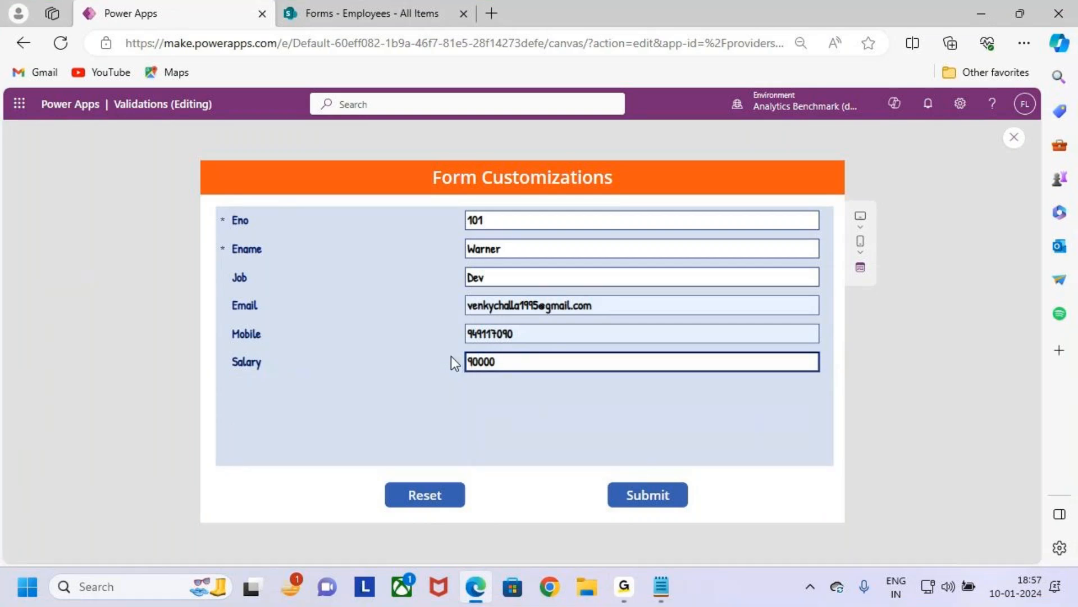
{"action": "key", "text": "ctrl+2"}
{"action": "left_click_drag", "start_coordinate": [301, 385], "coordinate": [302, 450]}
{"action": "left_click_drag", "start_coordinate": [216, 383], "coordinate": [824, 383]}
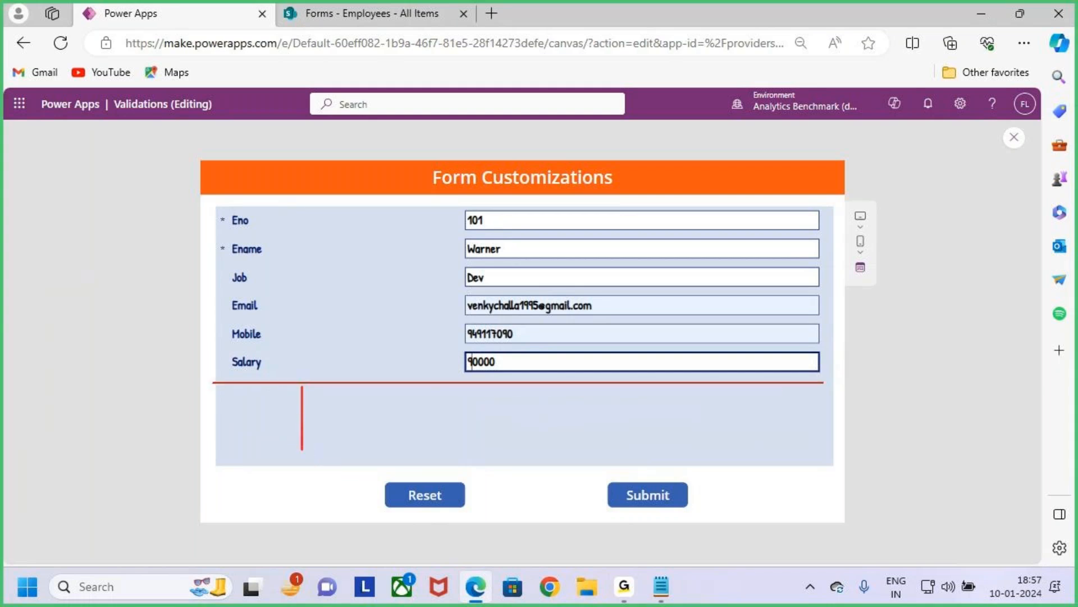
{"action": "key", "text": "Escape"}
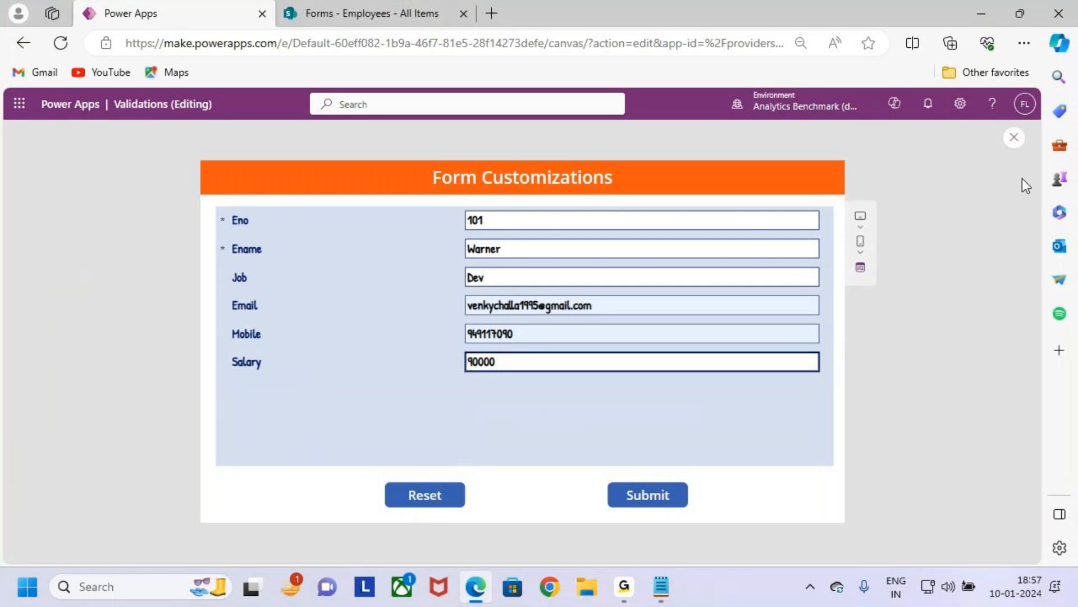
Exit the preview, set the Employees form's height to 400 and highlight the height setting on screen.
{"action": "left_click", "coordinate": [1014, 137]}
{"action": "left_click", "coordinate": [649, 393]}
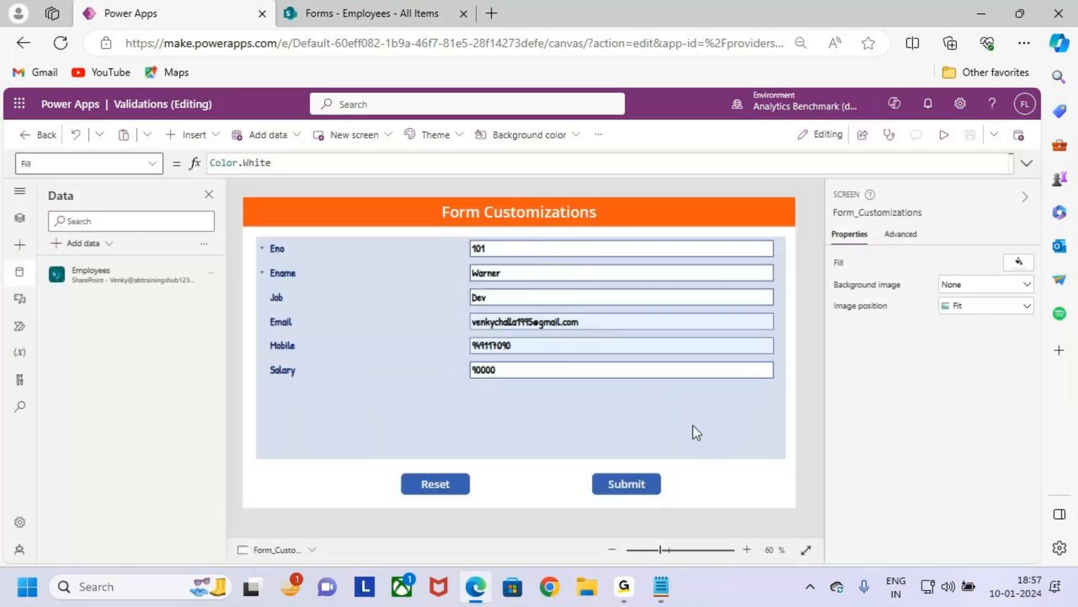
{"action": "left_click", "coordinate": [693, 426]}
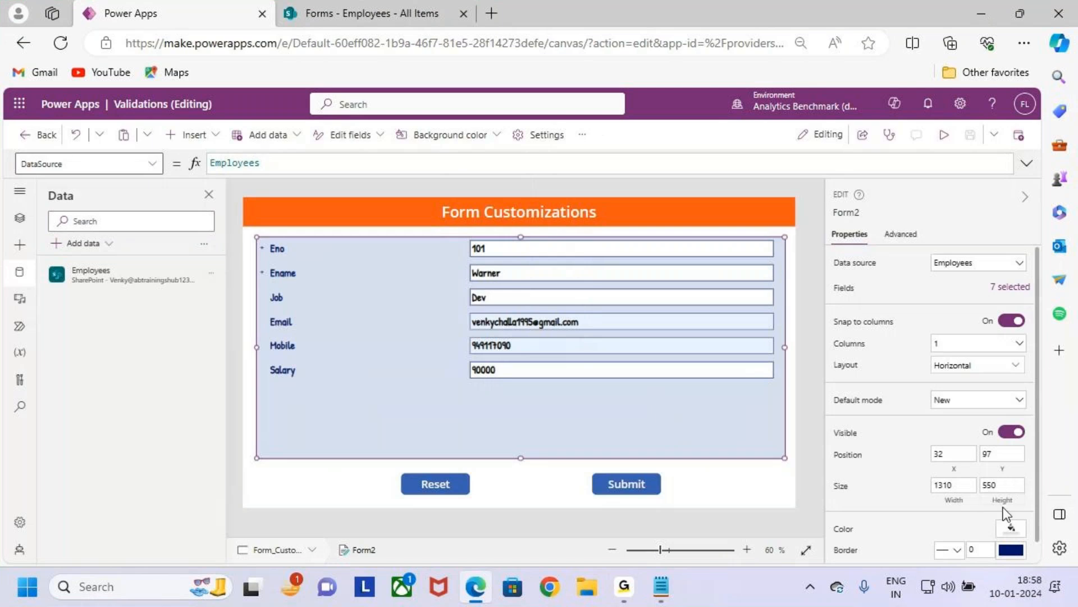
{"action": "left_click", "coordinate": [1002, 484]}
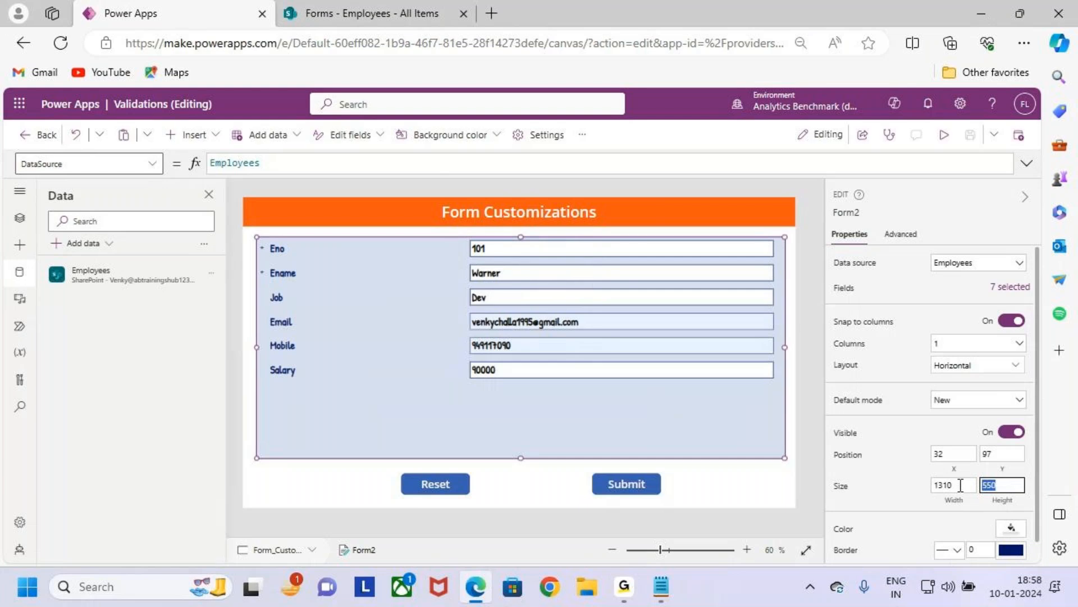
{"action": "type", "text": "500"}
{"action": "key", "text": "BackSpace"}
{"action": "key", "text": "BackSpace"}
{"action": "key", "text": "BackSpace"}
{"action": "type", "text": "400"}
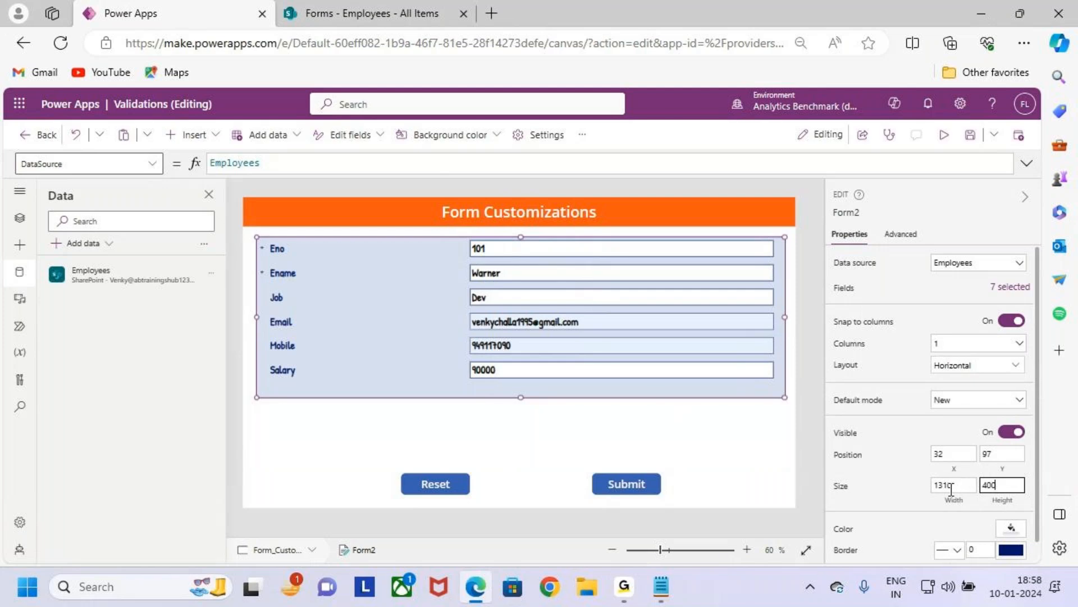
{"action": "key", "text": "ctrl+2"}
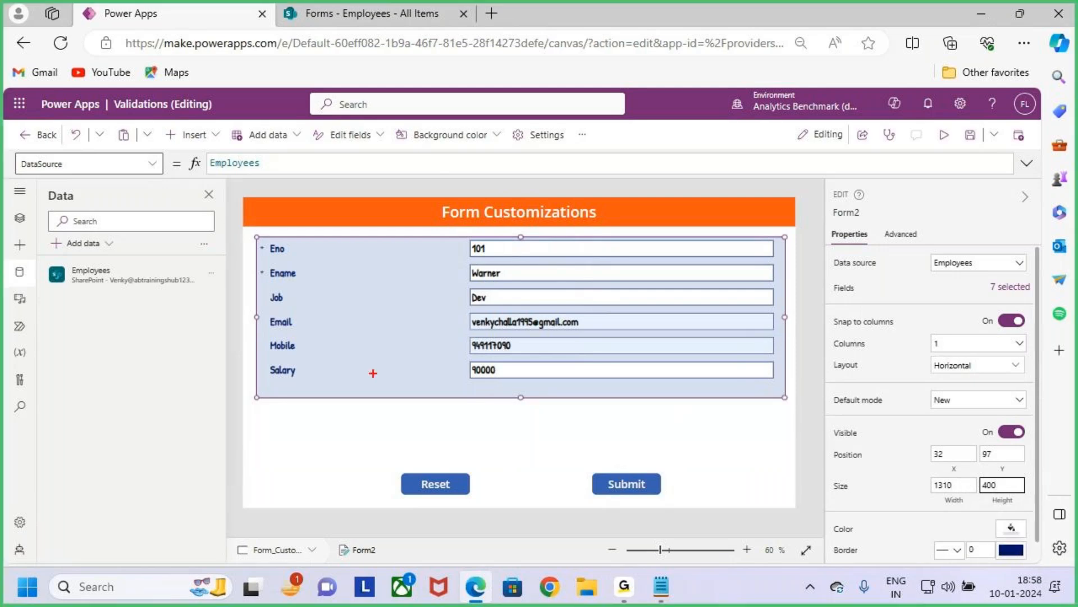
{"action": "left_click_drag", "start_coordinate": [973, 470], "coordinate": [1031, 498]}
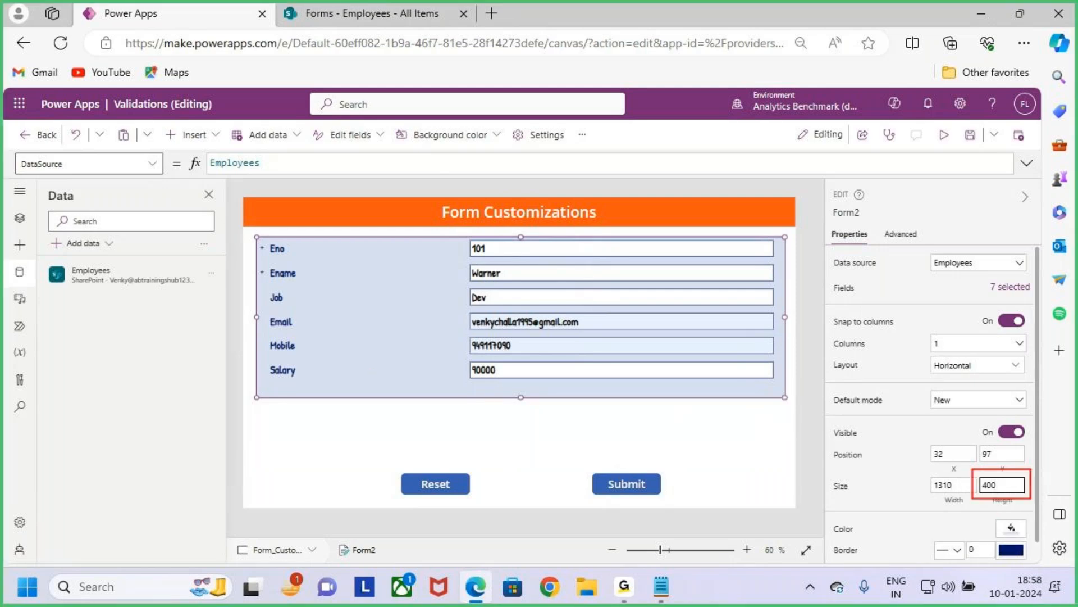
{"action": "key", "text": "Escape"}
Open the Employees form's Height formula and clear its fixed value.
{"action": "left_click", "coordinate": [1007, 501]}
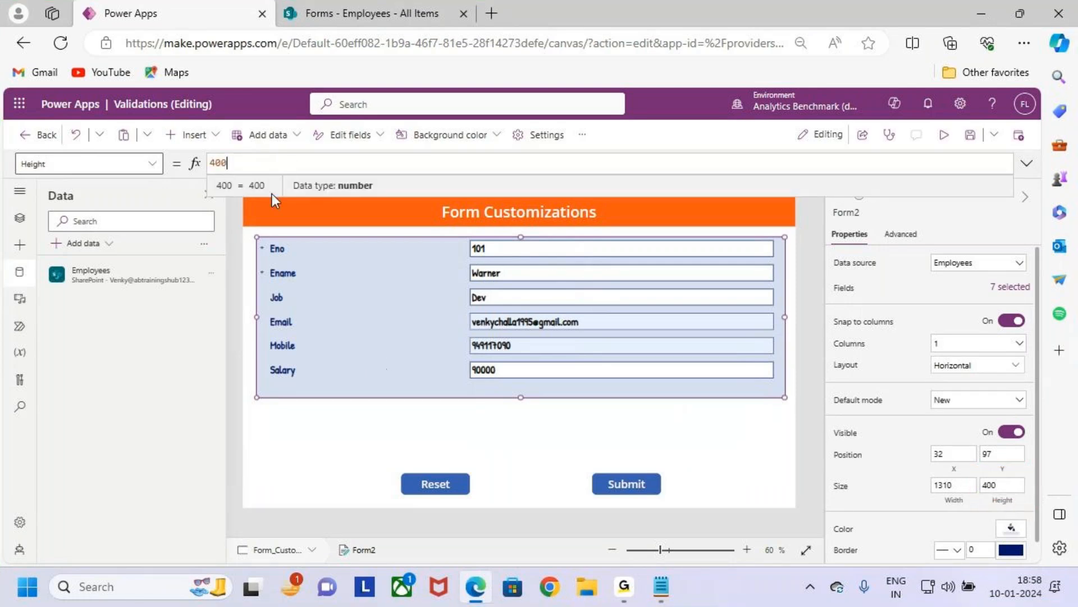
{"action": "left_click_drag", "start_coordinate": [248, 167], "coordinate": [203, 162]}
{"action": "type", "text": "uif"}
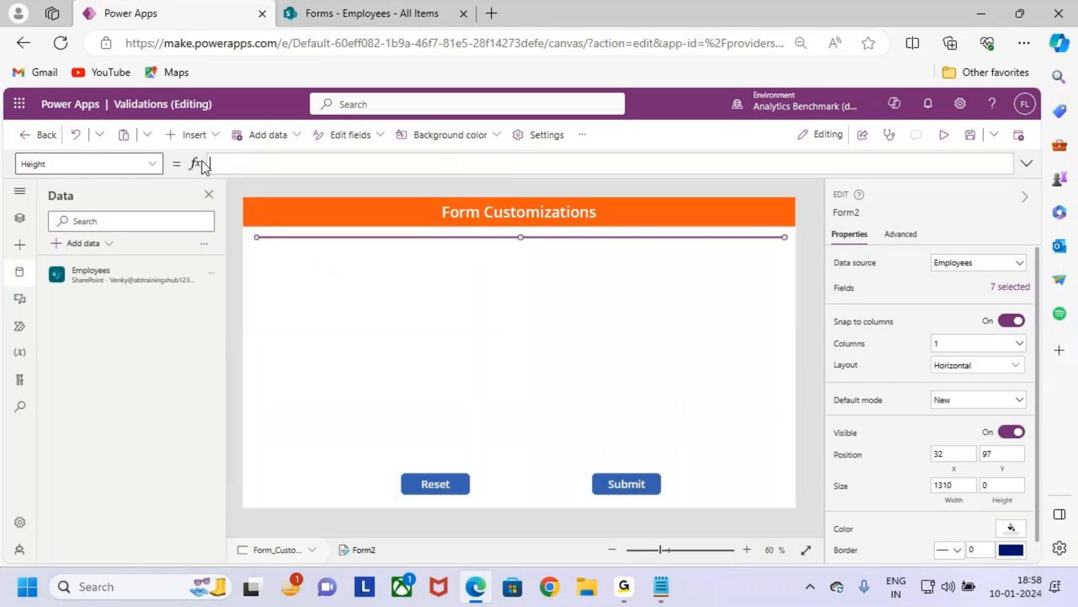
{"action": "type", "text": "i"}
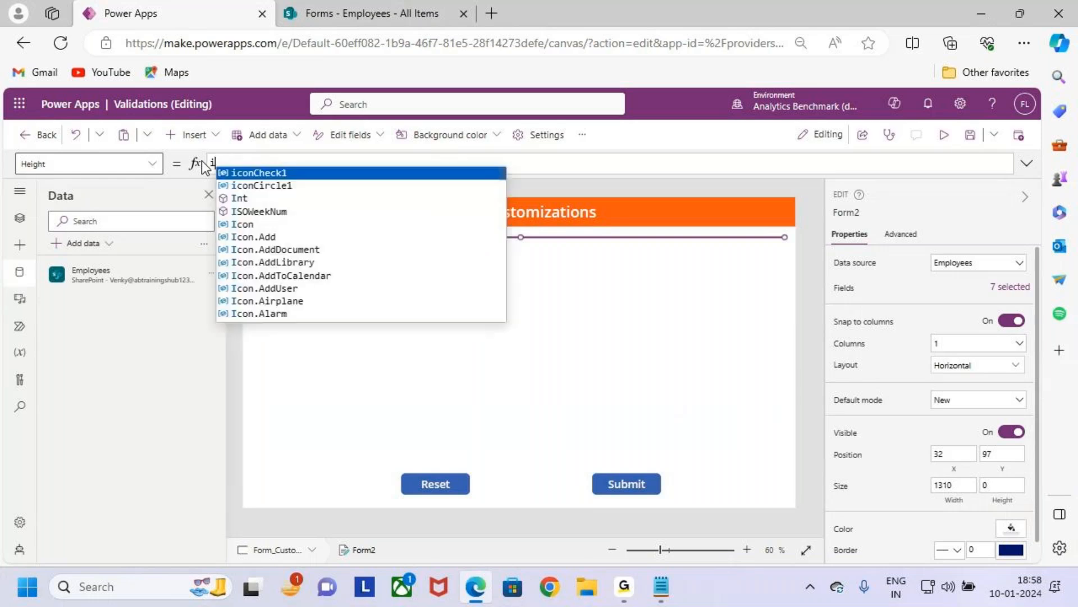
{"action": "type", "text": "f"}
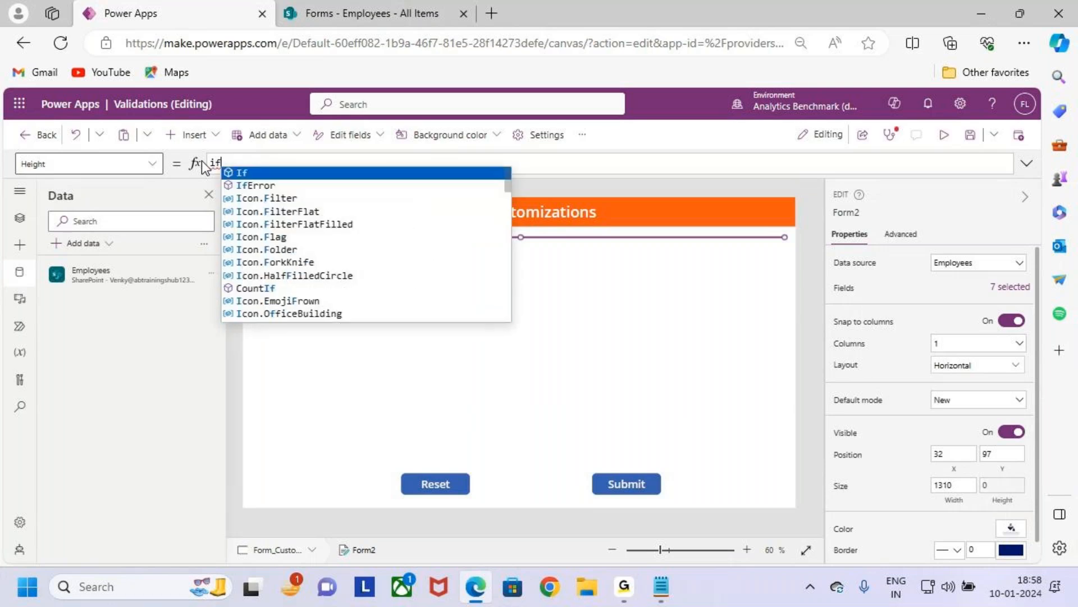
{"action": "key", "text": "Down"}
{"action": "key", "text": "Up"}
{"action": "key", "text": "Up"}
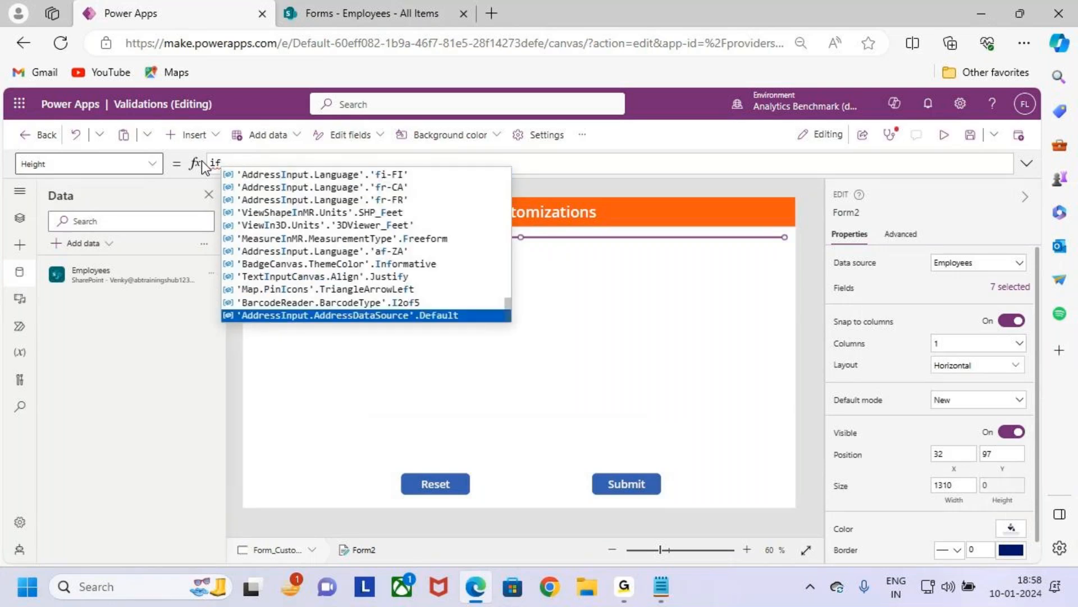
{"action": "key", "text": "Return"}
{"action": "key", "text": "ctrl+a"}
{"action": "key", "text": "BackSpace"}
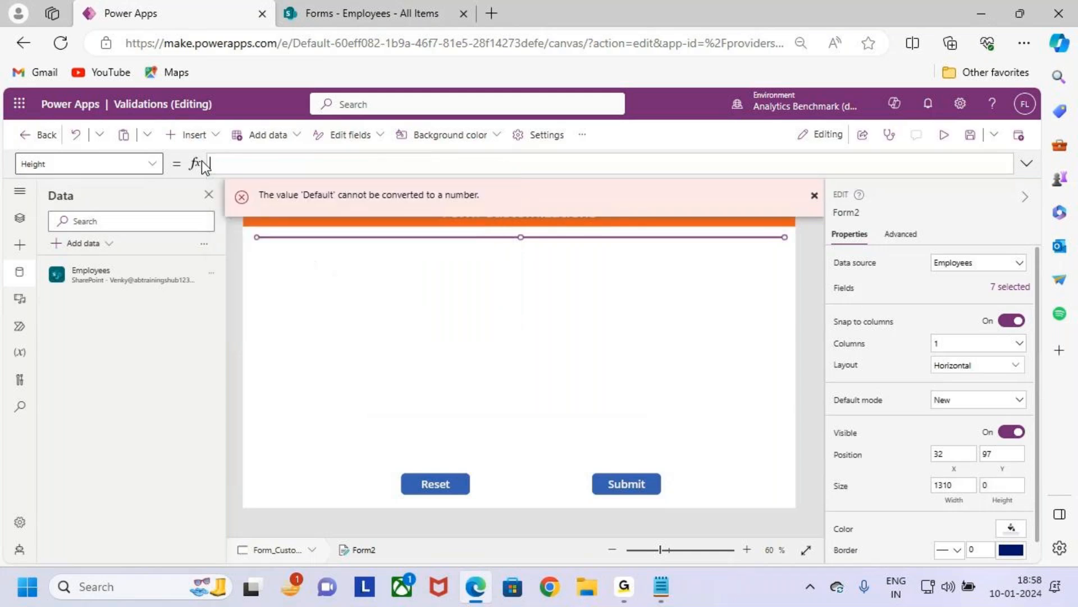
Begin the form's Height formula with If( and save the app.
{"action": "type", "text": "If"}
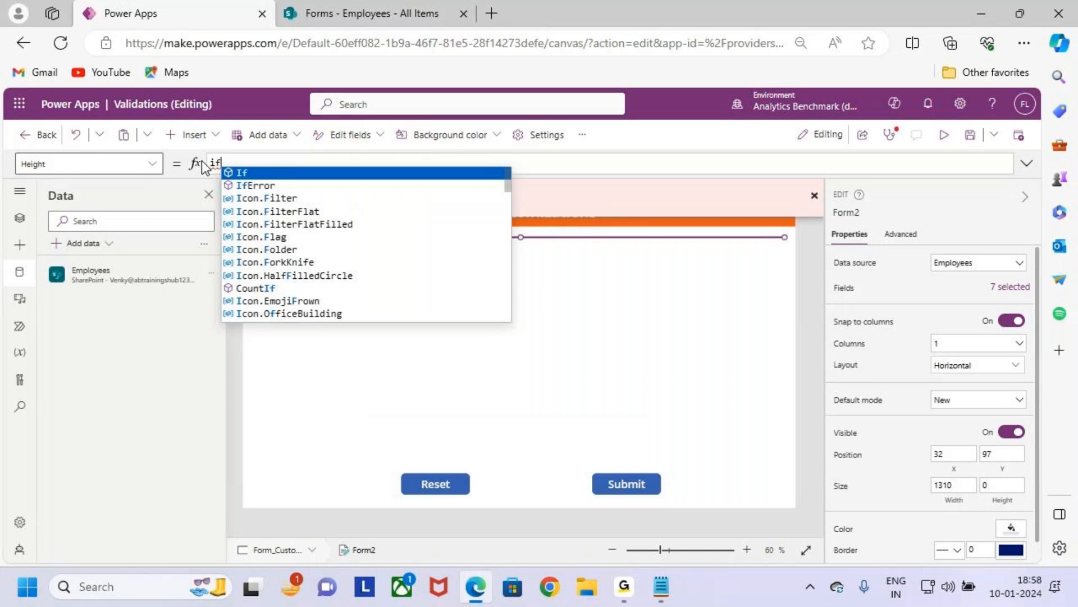
{"action": "type", "text": "("}
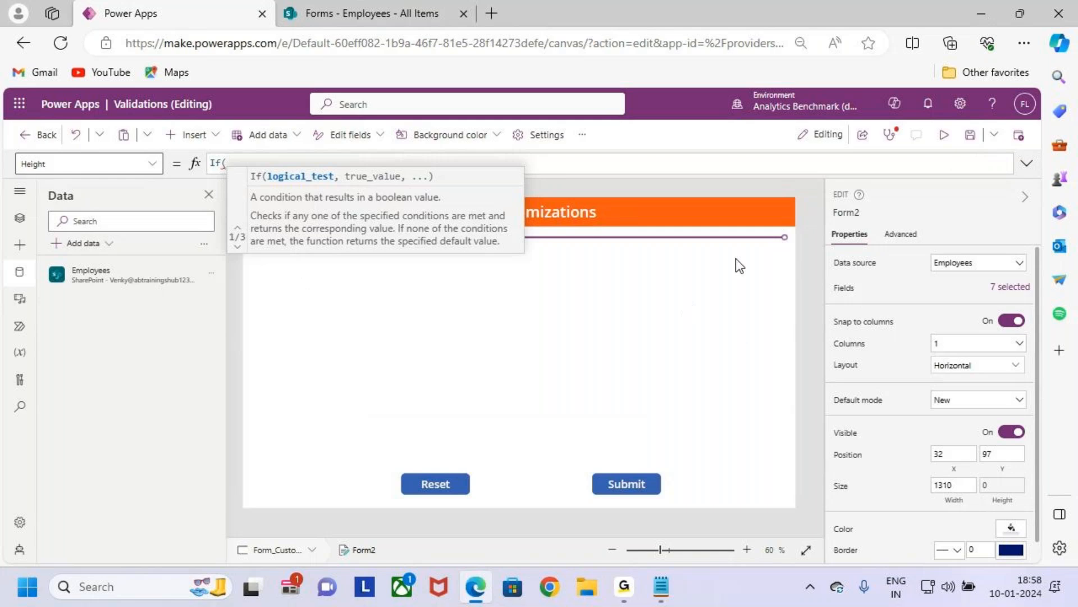
{"action": "left_click", "coordinate": [970, 134]}
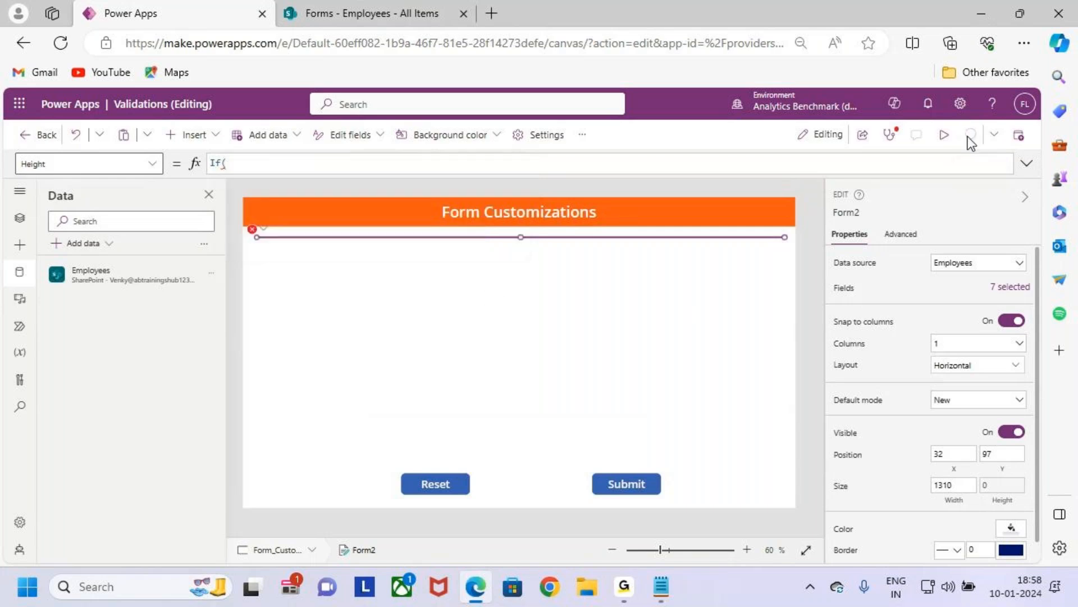
Locate the Justification card in the form's control tree and copy its name, Justification_DataCard2.
{"action": "left_click", "coordinate": [20, 218]}
{"action": "scroll", "coordinate": [129, 469], "scroll_direction": "down", "scroll_amount": 2}
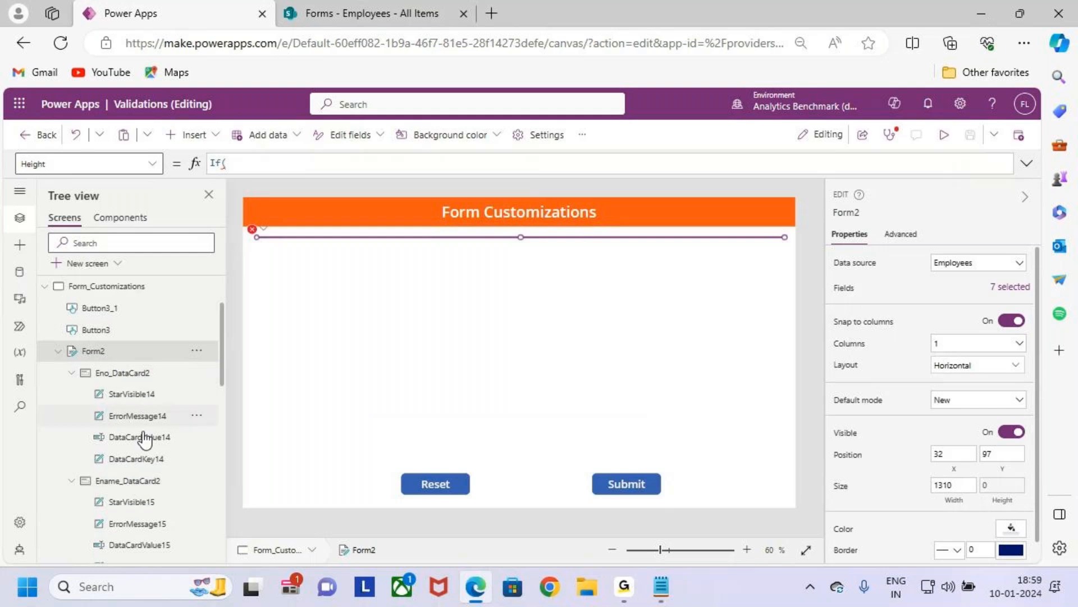
{"action": "scroll", "coordinate": [147, 471], "scroll_direction": "down", "scroll_amount": 3}
{"action": "scroll", "coordinate": [147, 487], "scroll_direction": "down", "scroll_amount": 3}
{"action": "scroll", "coordinate": [146, 466], "scroll_direction": "down", "scroll_amount": 2}
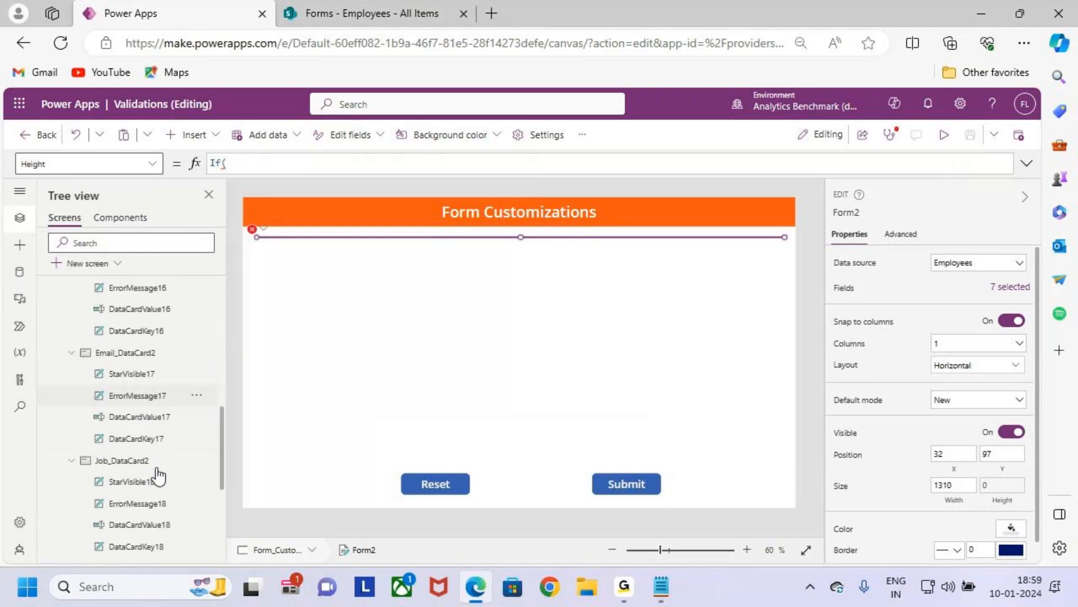
{"action": "scroll", "coordinate": [147, 477], "scroll_direction": "down", "scroll_amount": 6}
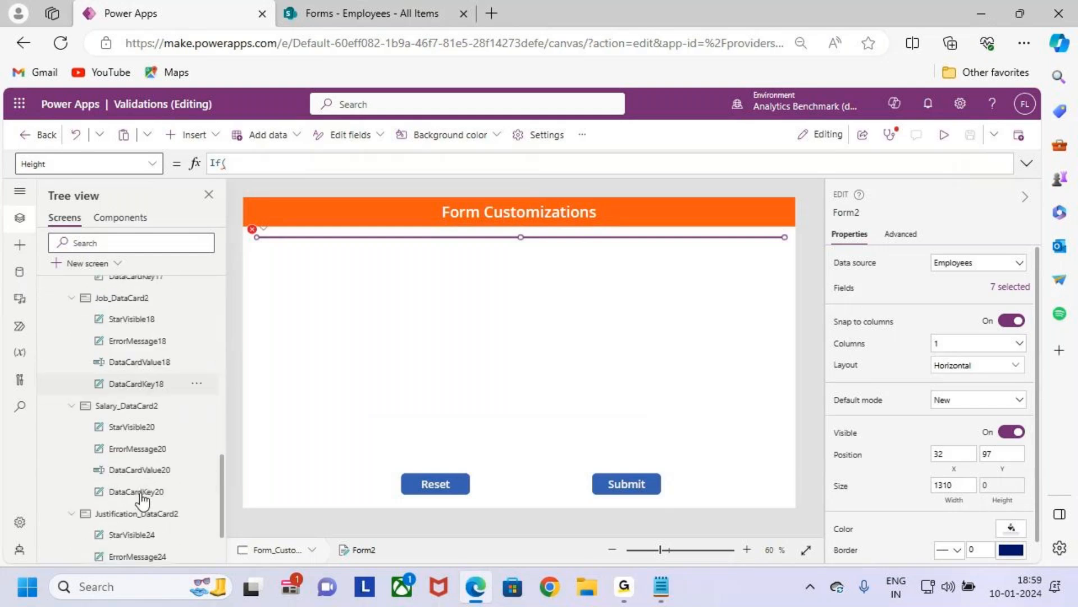
{"action": "left_click", "coordinate": [134, 459]}
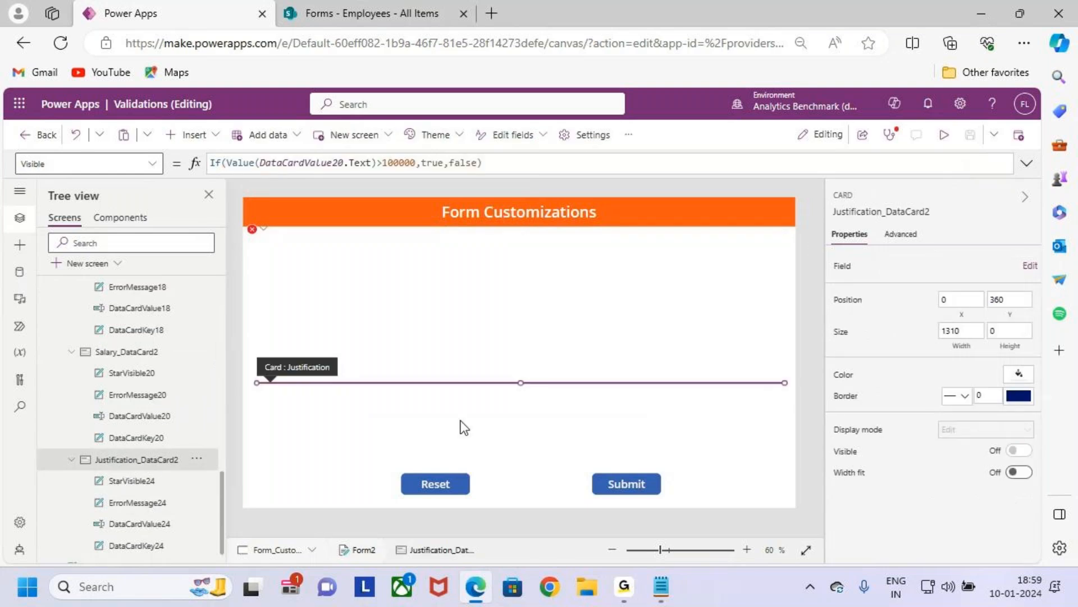
{"action": "double_click", "coordinate": [153, 462]}
{"action": "key", "text": "ctrl+c"}
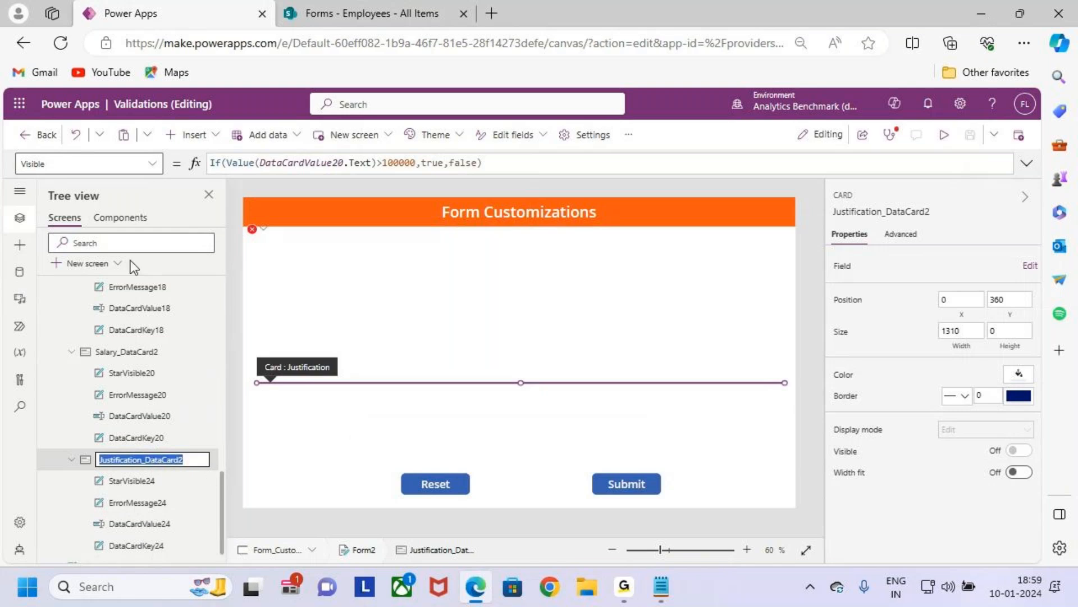
Use Justification_DataCard2.Visible as the If condition in the Employees form's Height formula.
{"action": "left_click", "coordinate": [256, 231]}
{"action": "left_click", "coordinate": [299, 247]}
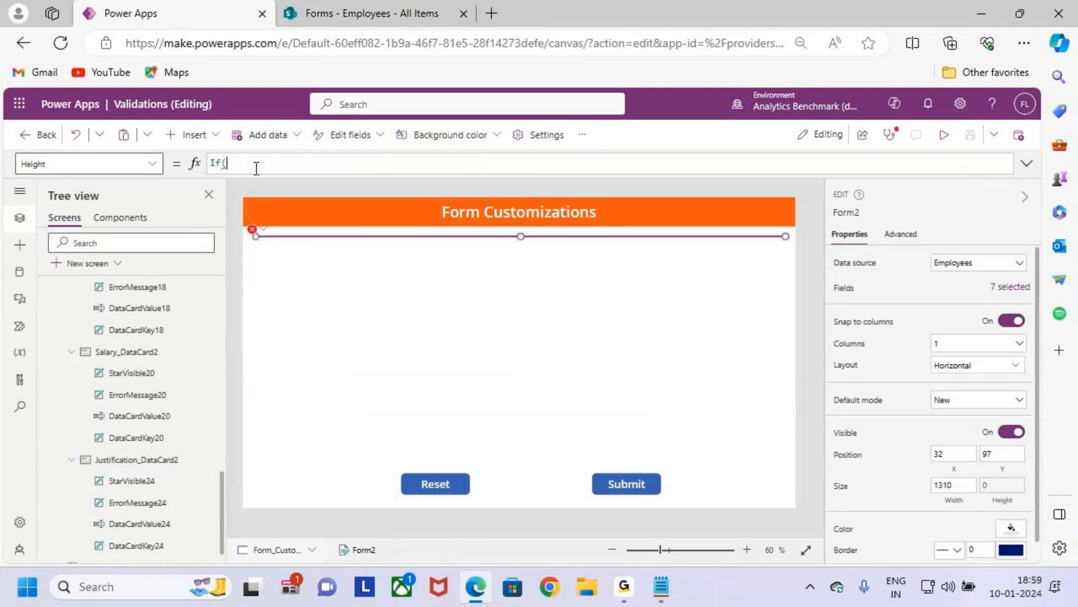
{"action": "key", "text": "ctrl+v"}
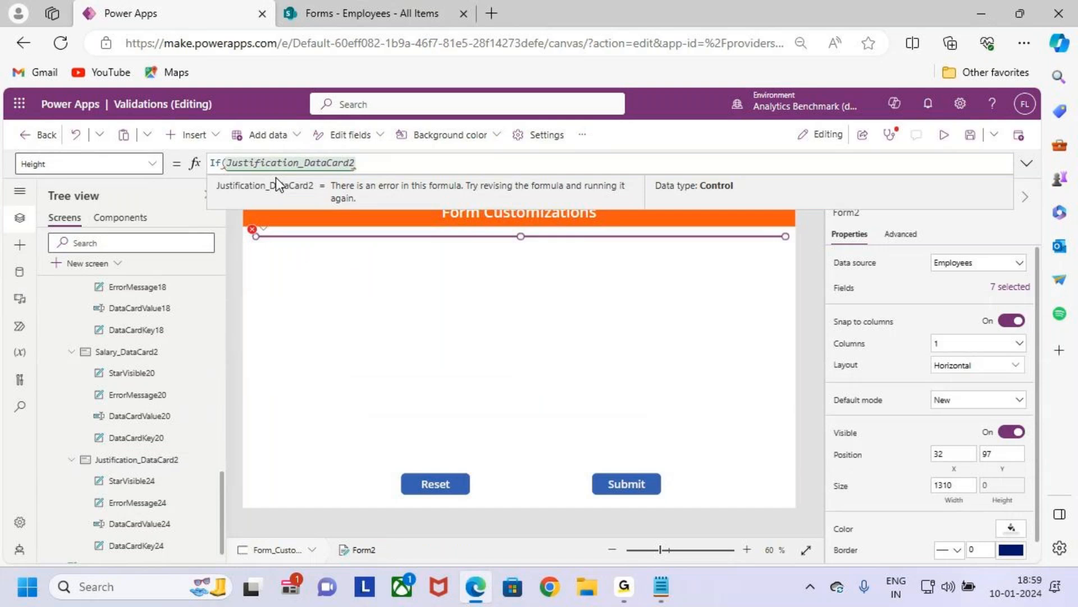
{"action": "type", "text": ".v"}
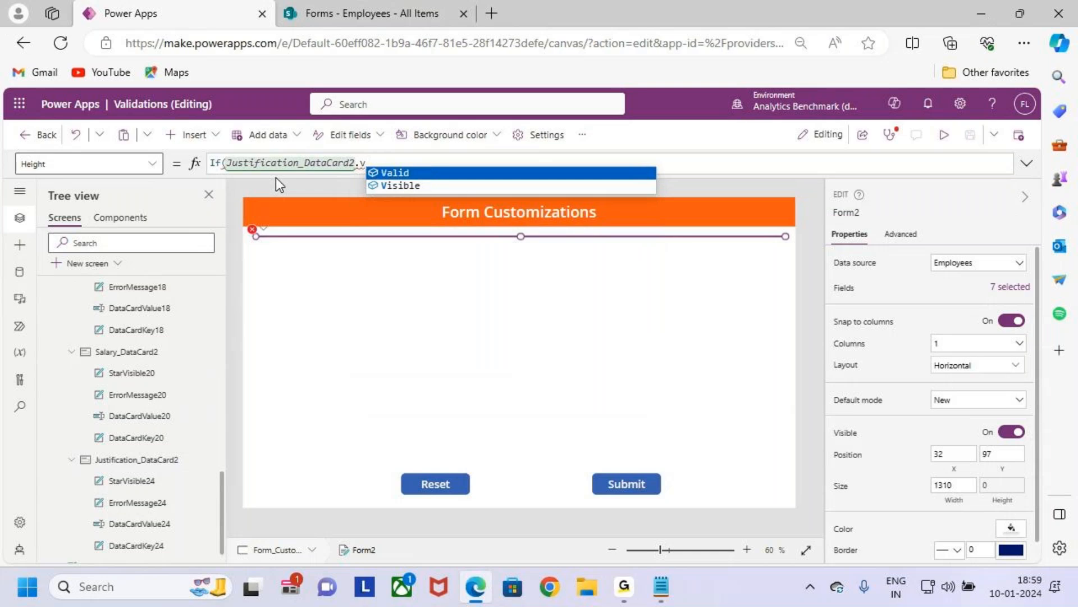
{"action": "key", "text": "Down"}
{"action": "key", "text": "Tab"}
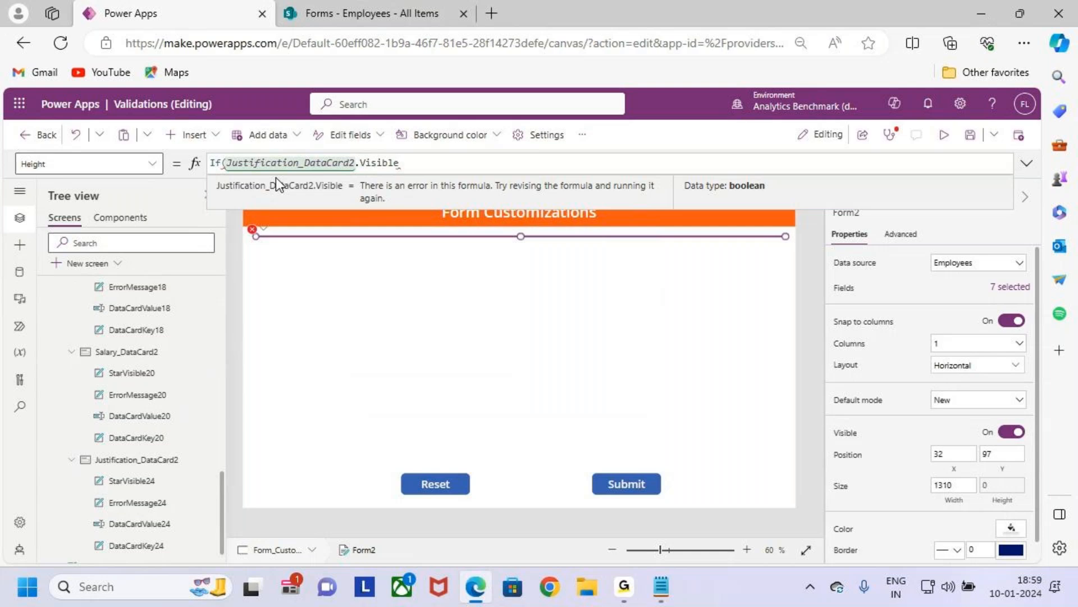
Add 400+Justification_DataCard2.Height as the true result of the form's Height formula.
{"action": "type", "text": ",400"}
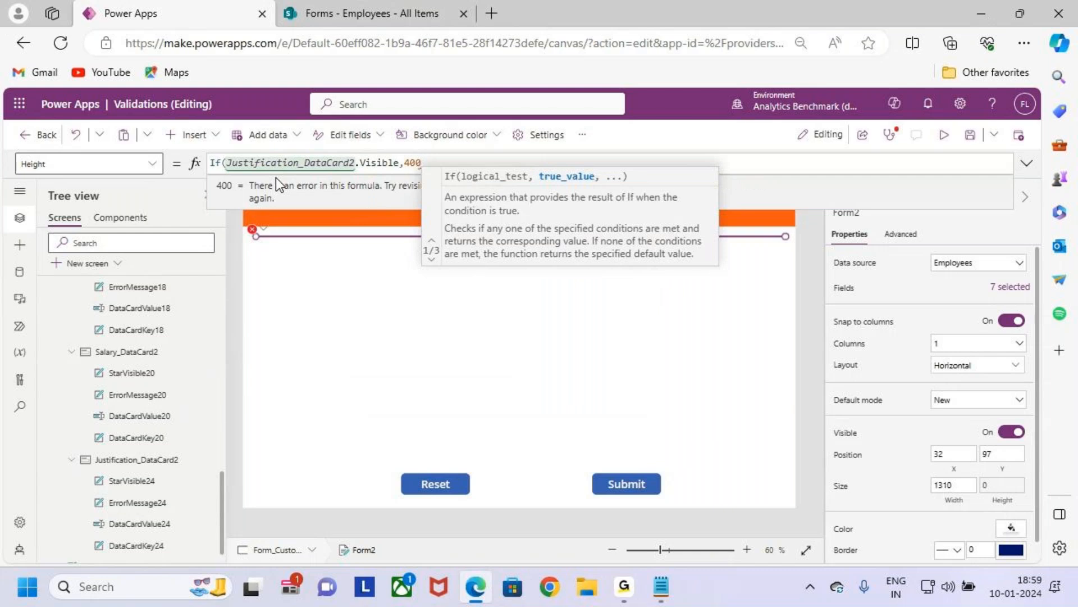
{"action": "type", "text": "+"}
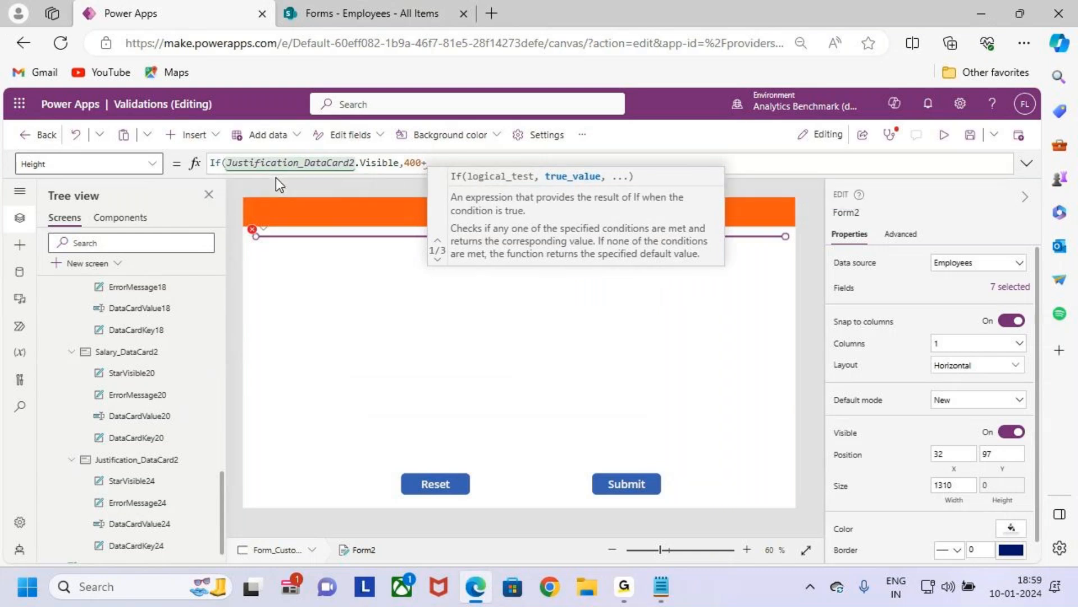
{"action": "key", "text": "ctrl+v"}
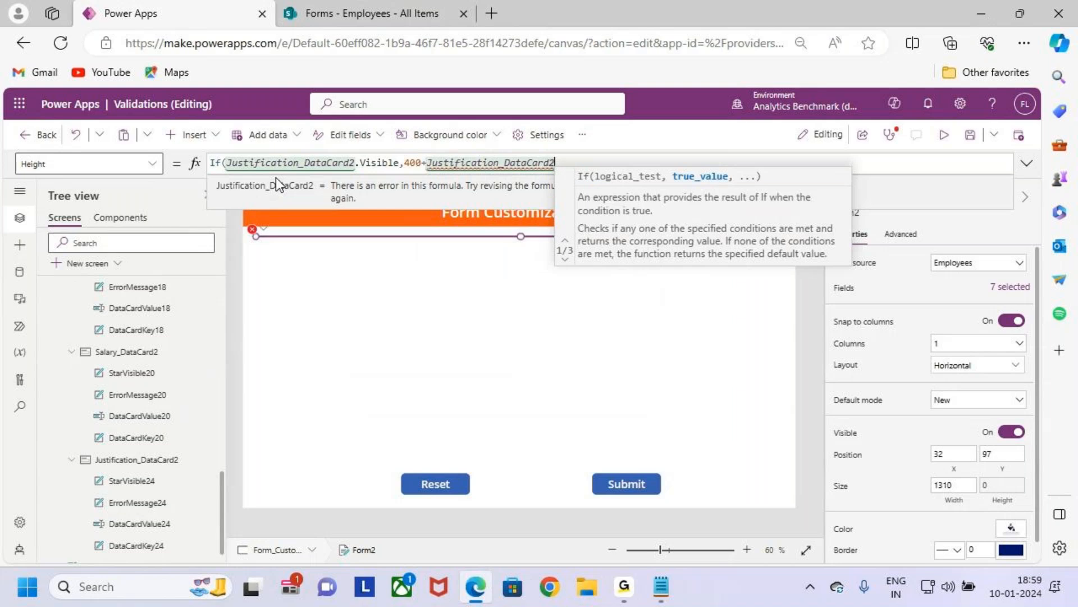
{"action": "type", "text": ".he"}
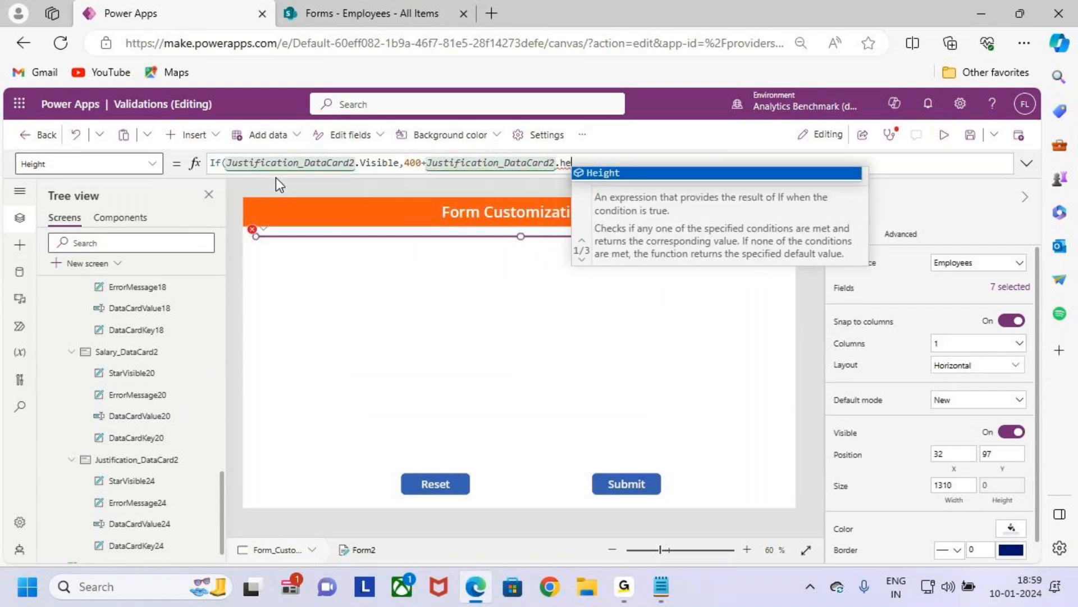
{"action": "key", "text": "Tab"}
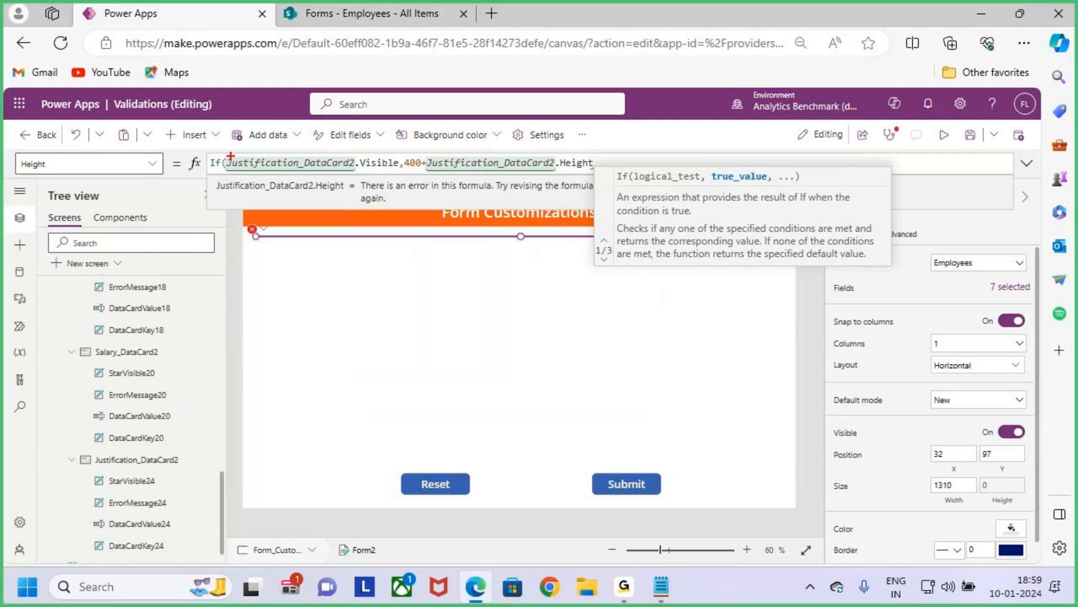
Mark the condition and true result on screen, and complete the Height formula with 400 as the false result.
{"action": "mouse_move", "coordinate": [227, 151]}
{"action": "left_mouse_down"}
{"action": "mouse_move", "coordinate": [352, 173]}
{"action": "mouse_move", "coordinate": [428, 171]}
{"action": "left_mouse_up"}
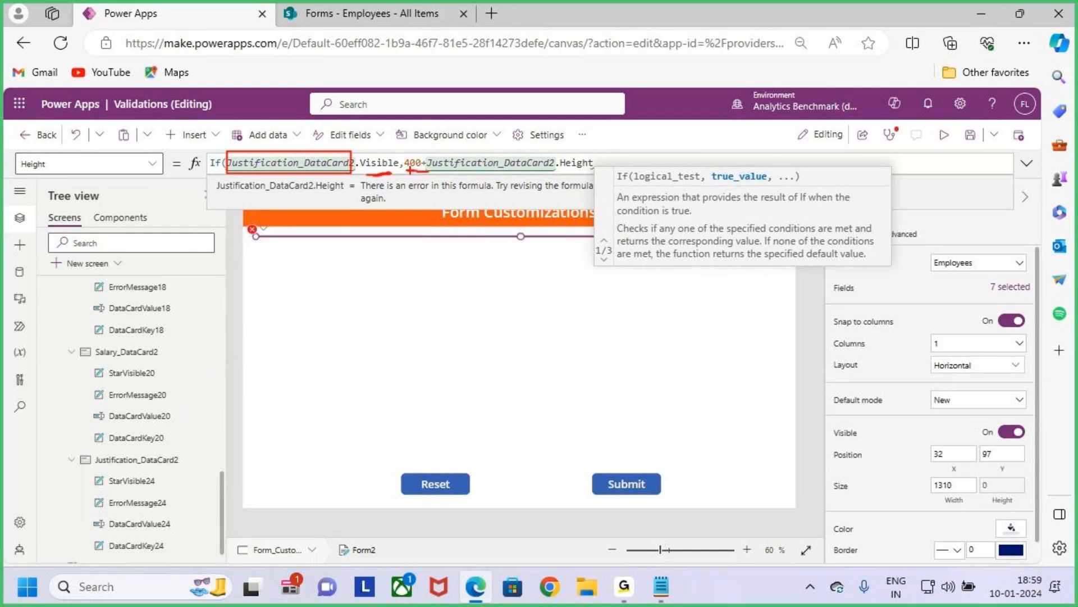
{"action": "left_click_drag", "start_coordinate": [557, 171], "coordinate": [603, 171]}
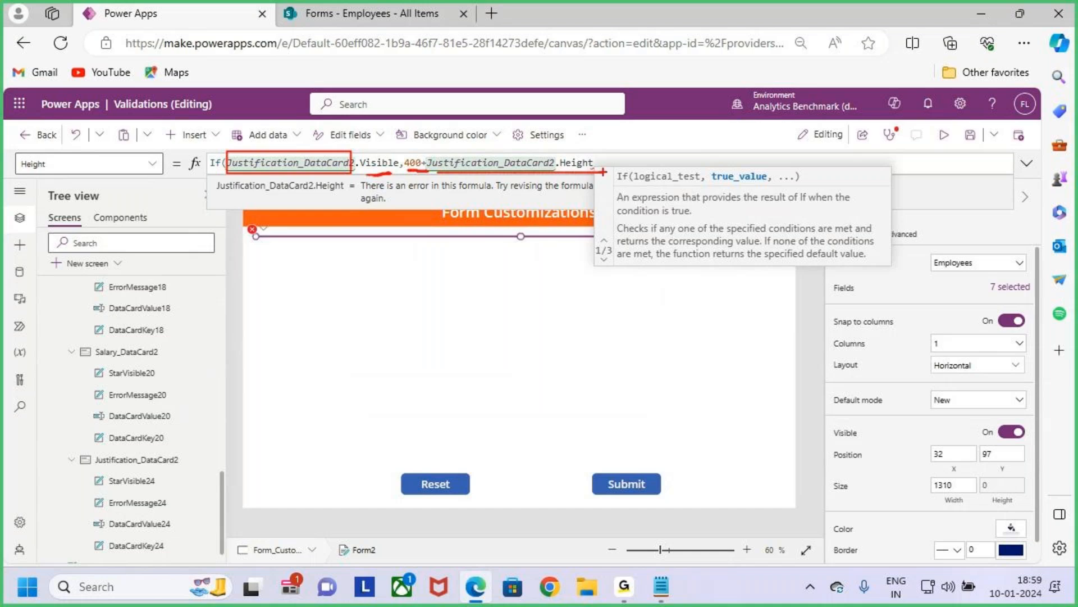
{"action": "key", "text": "Escape"}
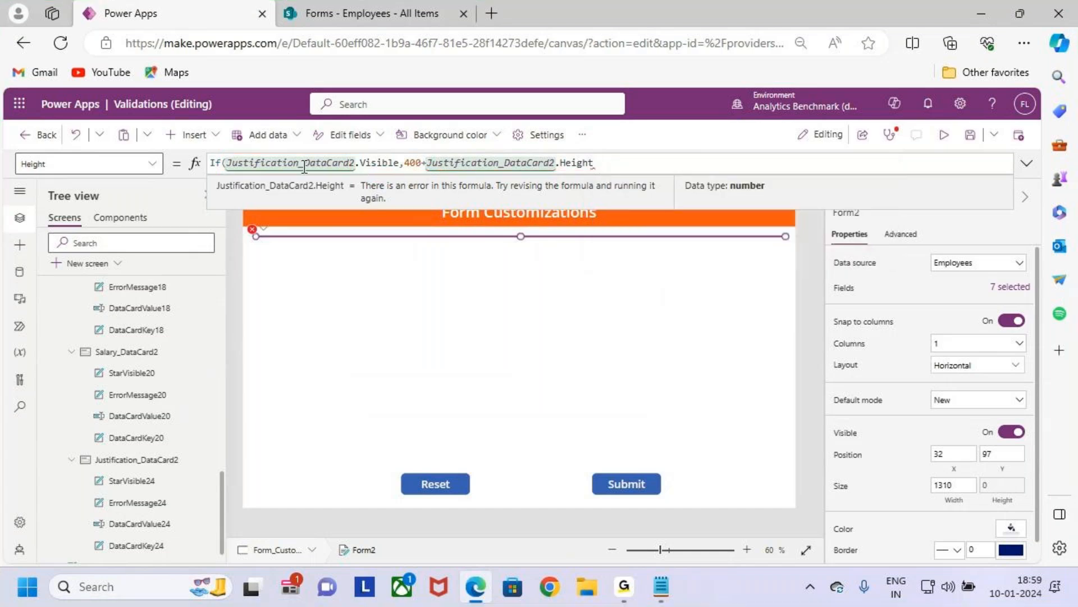
{"action": "left_click_drag", "start_coordinate": [294, 164], "coordinate": [370, 164]}
{"action": "left_click", "coordinate": [635, 165]}
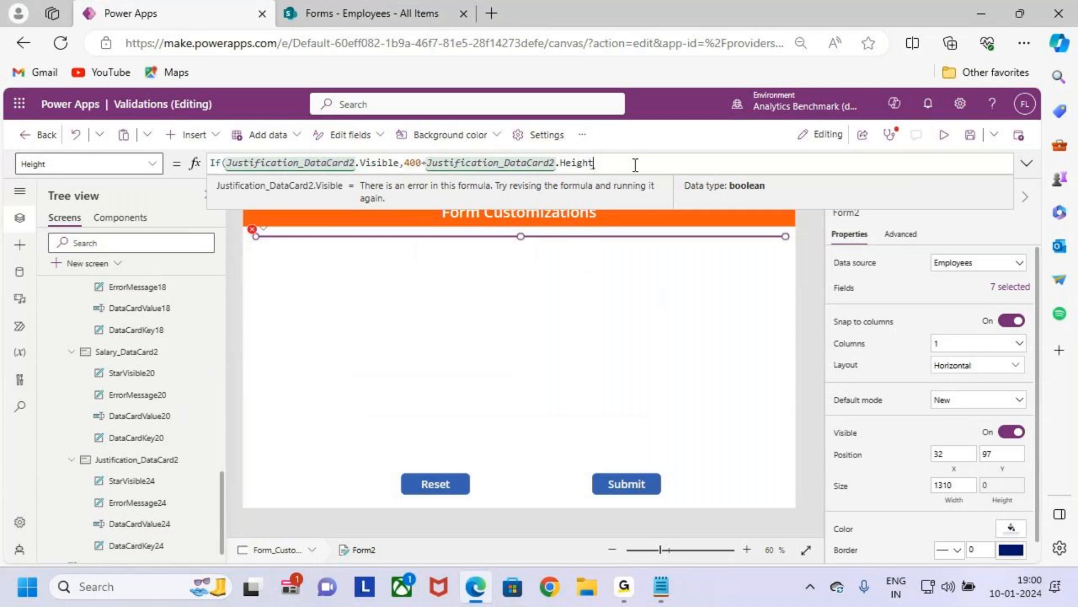
{"action": "type", "text": ",400)"}
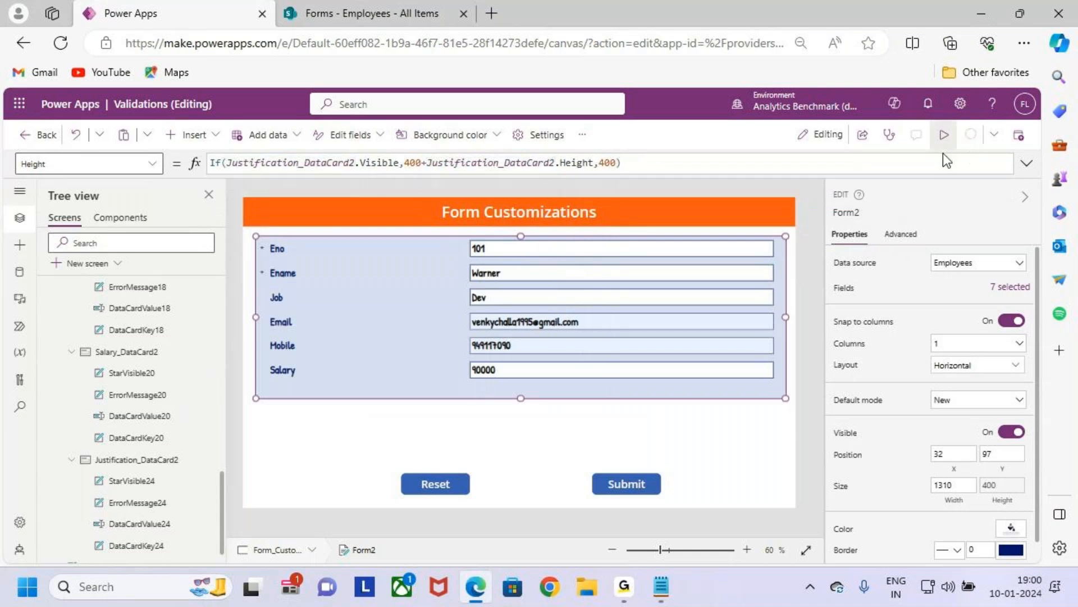
Preview the app and mark the Salary value and the form's bottom edge on screen.
{"action": "left_click", "coordinate": [944, 135]}
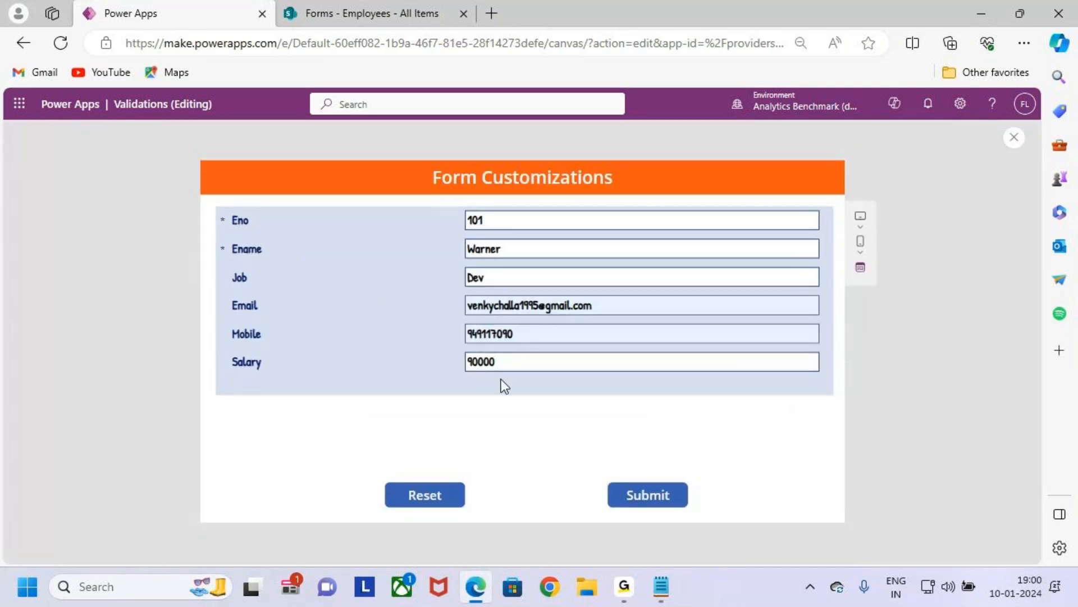
{"action": "key", "text": "ctrl+2"}
{"action": "left_click_drag", "start_coordinate": [458, 348], "coordinate": [536, 374]}
{"action": "key", "text": "Escape"}
{"action": "key", "text": "ctrl+2"}
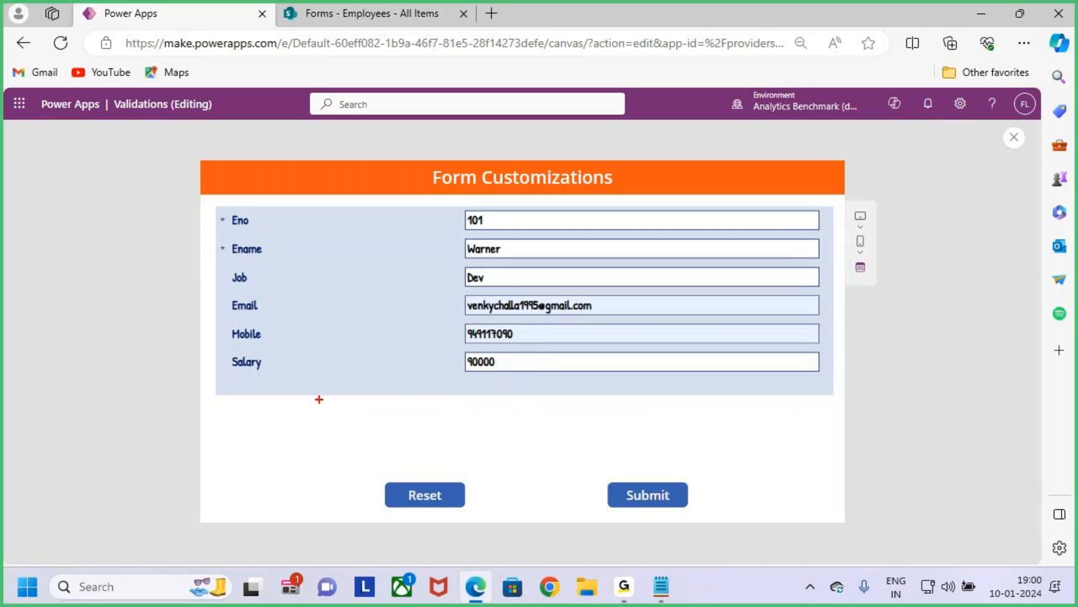
{"action": "left_click_drag", "start_coordinate": [231, 394], "coordinate": [401, 395]}
{"action": "key", "text": "Escape"}
Change the Salary to 110000 in the preview, outline the form and underline the Justification label on screen.
{"action": "left_click_drag", "start_coordinate": [477, 361], "coordinate": [463, 362]}
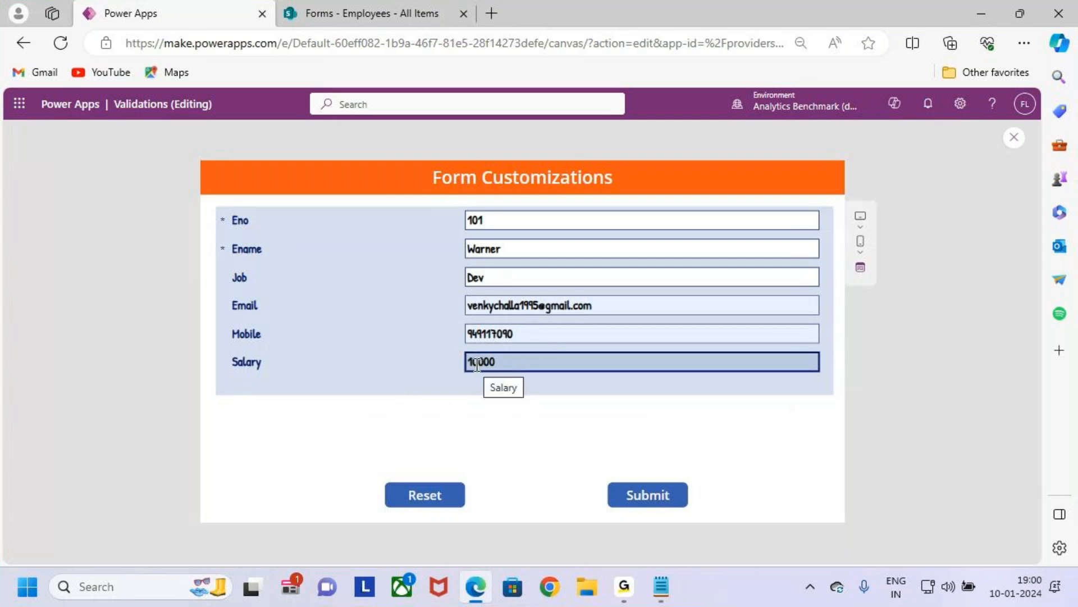
{"action": "left_click", "coordinate": [476, 364]}
{"action": "type", "text": "1"}
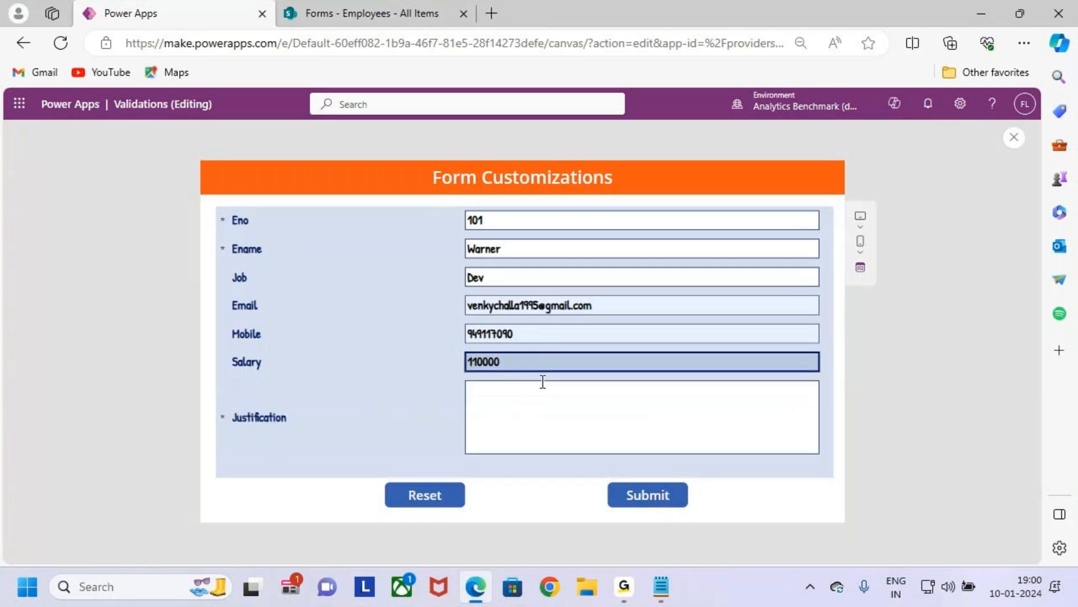
{"action": "key", "text": "ctrl+2"}
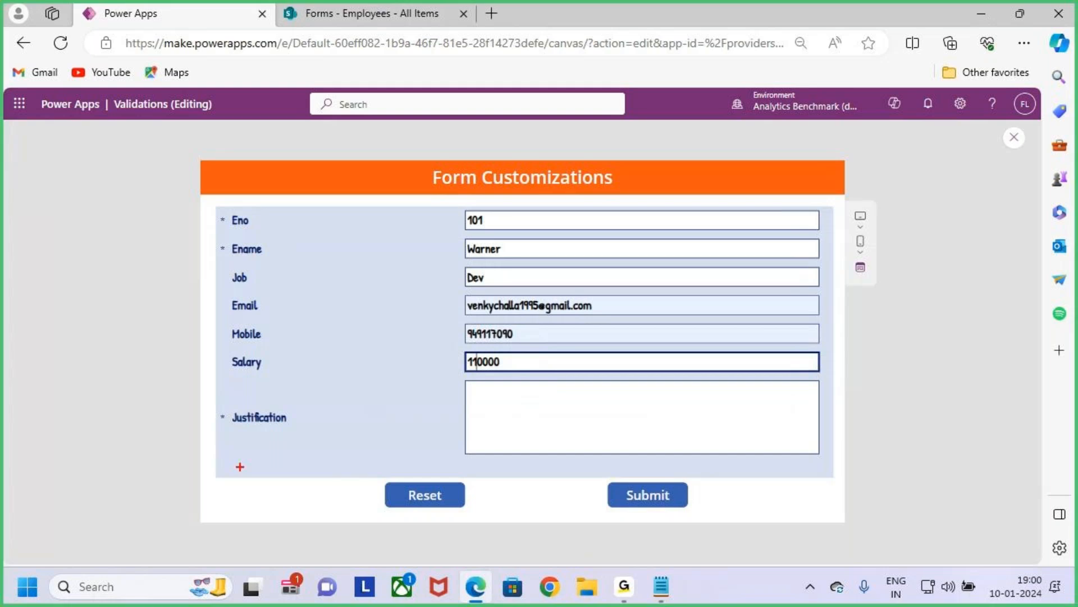
{"action": "mouse_move", "coordinate": [214, 207]}
{"action": "left_mouse_down"}
{"action": "mouse_move", "coordinate": [509, 373]}
{"action": "mouse_move", "coordinate": [831, 476]}
{"action": "left_mouse_up"}
{"action": "left_click_drag", "start_coordinate": [251, 431], "coordinate": [310, 438]}
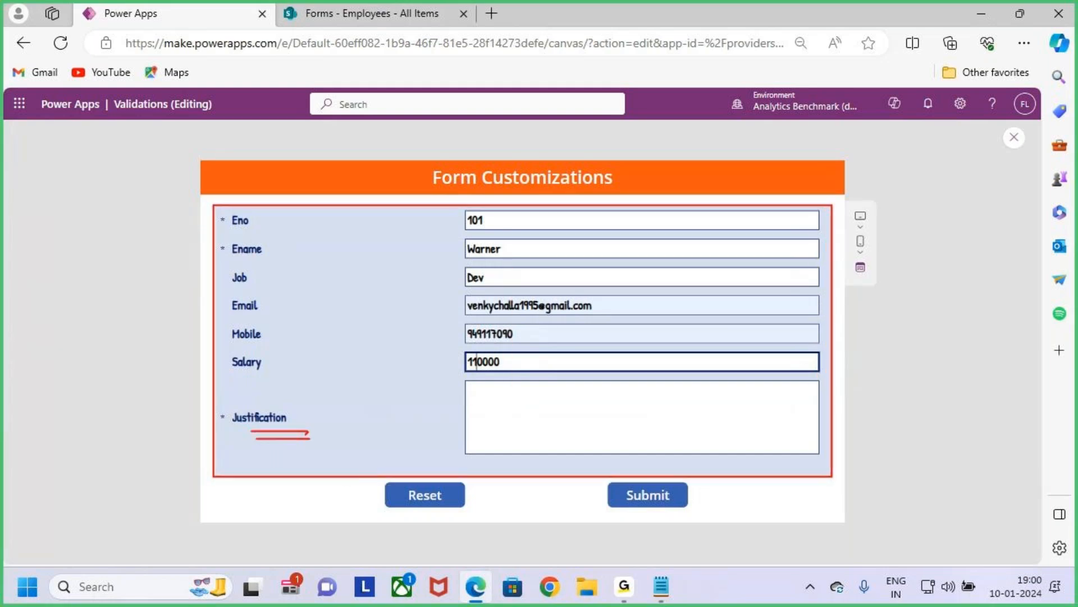
{"action": "key", "text": "Escape"}
Fill the Justification field with the sample text dWDSC DDGHSFFG SEDEDDGD, ending with SEDEDDGD on its own line.
{"action": "left_click", "coordinate": [517, 424]}
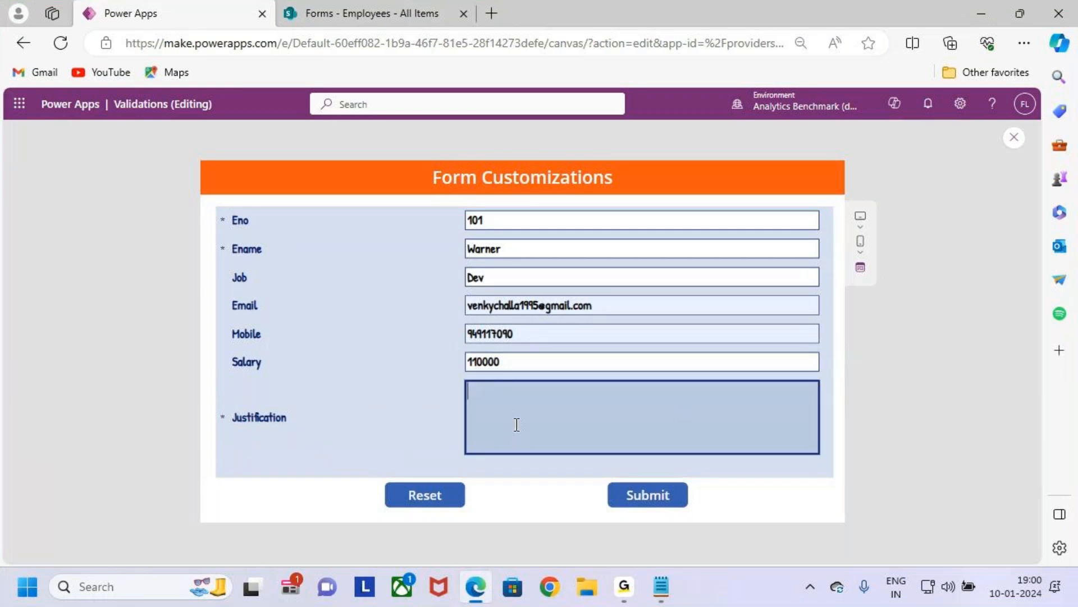
{"action": "type", "text": "d"}
{"action": "key", "text": "Caps_Lock"}
{"action": "type", "text": "WDSC "}
{"action": "type", "text": "DDGHSFFG"}
{"action": "key", "text": "Return"}
{"action": "type", "text": "SEDEDDGD"}
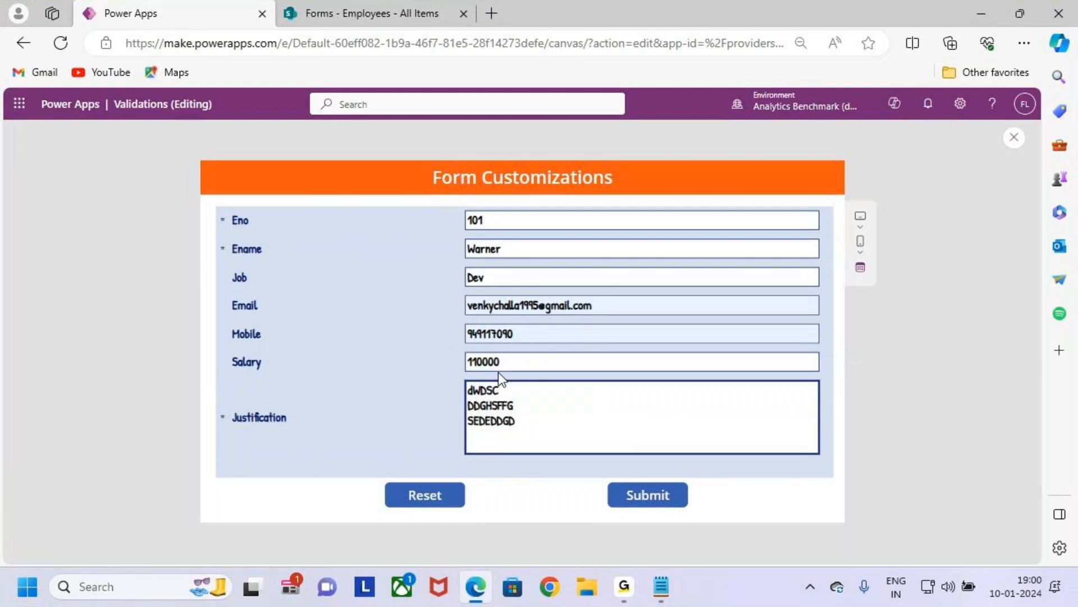
Change the Salary to 90000, outline the form and handwrite its height of 400 below it on screen.
{"action": "left_click_drag", "start_coordinate": [480, 363], "coordinate": [451, 360]}
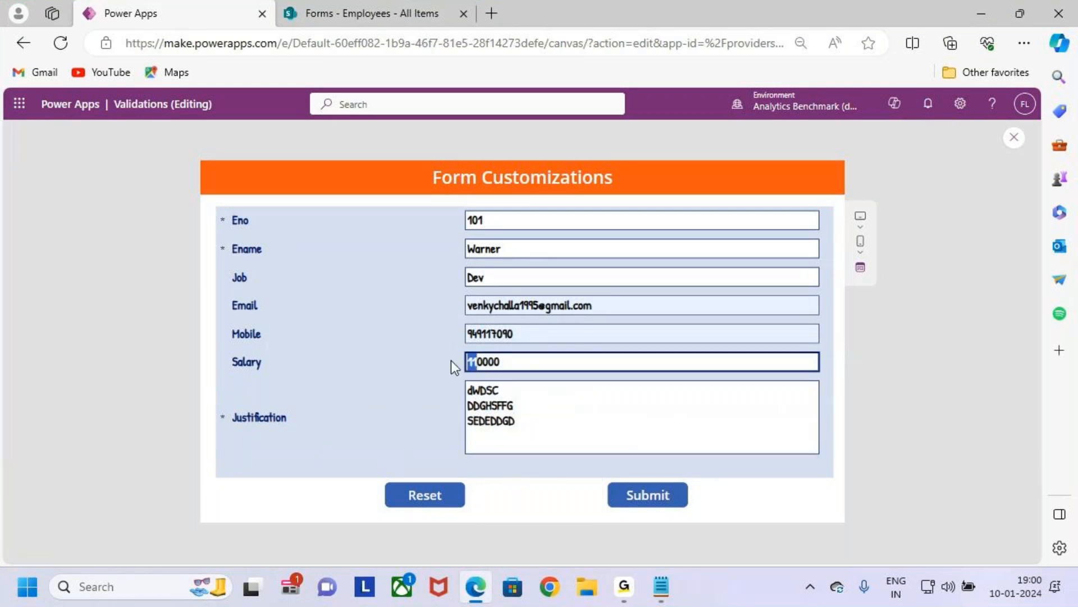
{"action": "key", "text": "BackSpace"}
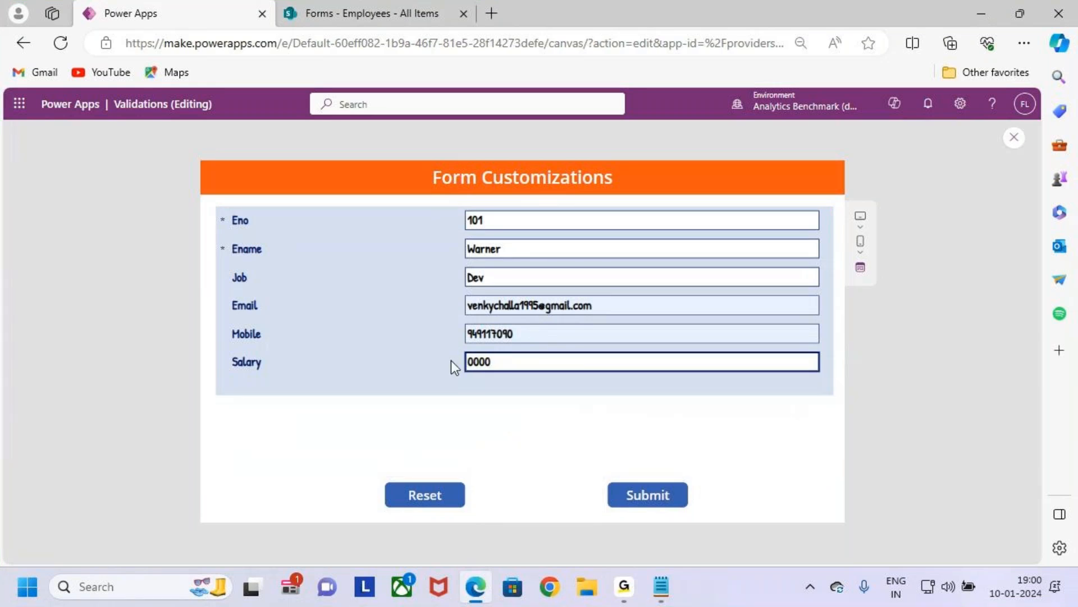
{"action": "type", "text": "9"}
{"action": "mouse_move", "coordinate": [217, 205]}
{"action": "left_mouse_down"}
{"action": "mouse_move", "coordinate": [227, 227]}
{"action": "mouse_move", "coordinate": [833, 395]}
{"action": "left_mouse_up"}
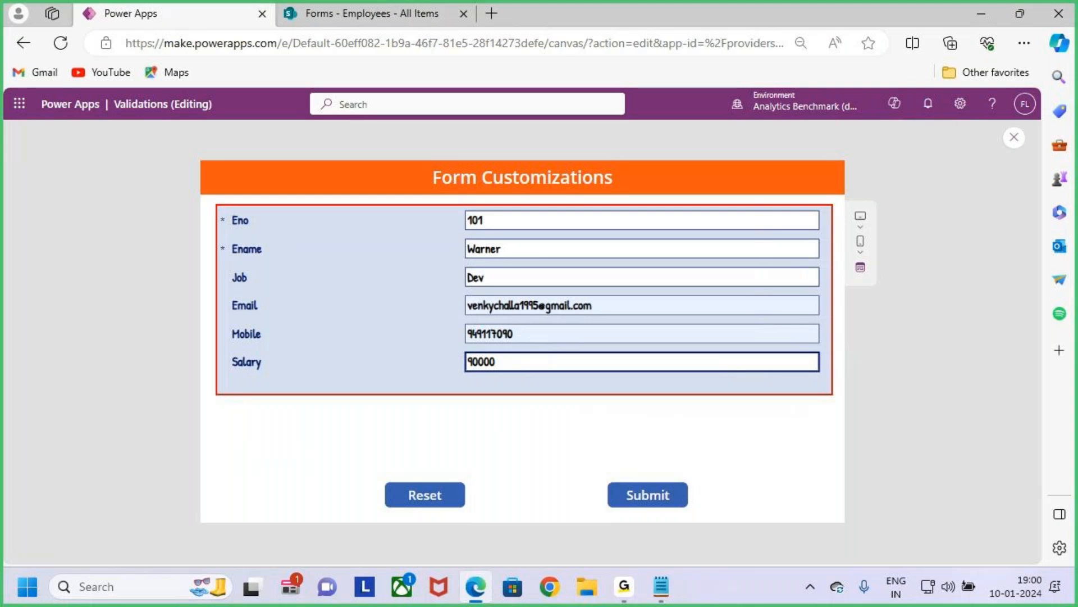
{"action": "mouse_move", "coordinate": [676, 402]}
{"action": "left_mouse_down"}
{"action": "mouse_move", "coordinate": [703, 477]}
{"action": "mouse_move", "coordinate": [729, 440]}
{"action": "left_mouse_up"}
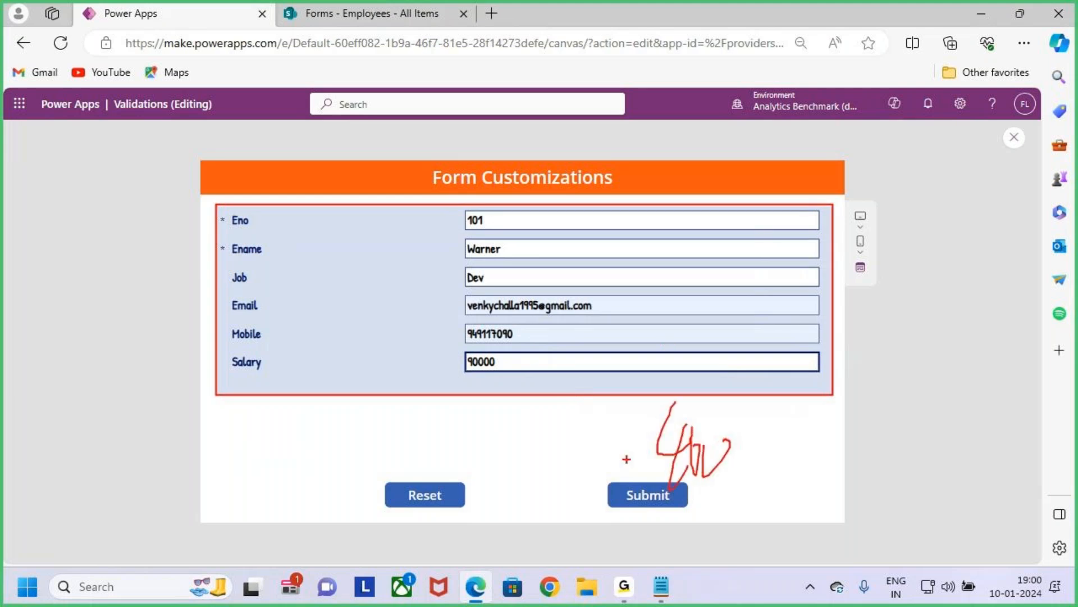
{"action": "left_click_drag", "start_coordinate": [759, 408], "coordinate": [760, 447]}
{"action": "mouse_move", "coordinate": [751, 442]}
{"action": "left_mouse_down"}
{"action": "mouse_move", "coordinate": [832, 429]}
{"action": "mouse_move", "coordinate": [819, 463]}
{"action": "left_mouse_up"}
{"action": "left_click_drag", "start_coordinate": [840, 428], "coordinate": [876, 474]}
{"action": "key", "text": "Escape"}
Set the Salary to 110000 again and clear the sample text from the Justification field.
{"action": "left_click_drag", "start_coordinate": [478, 363], "coordinate": [451, 362]}
{"action": "type", "text": "10"}
{"action": "type", "text": "1"}
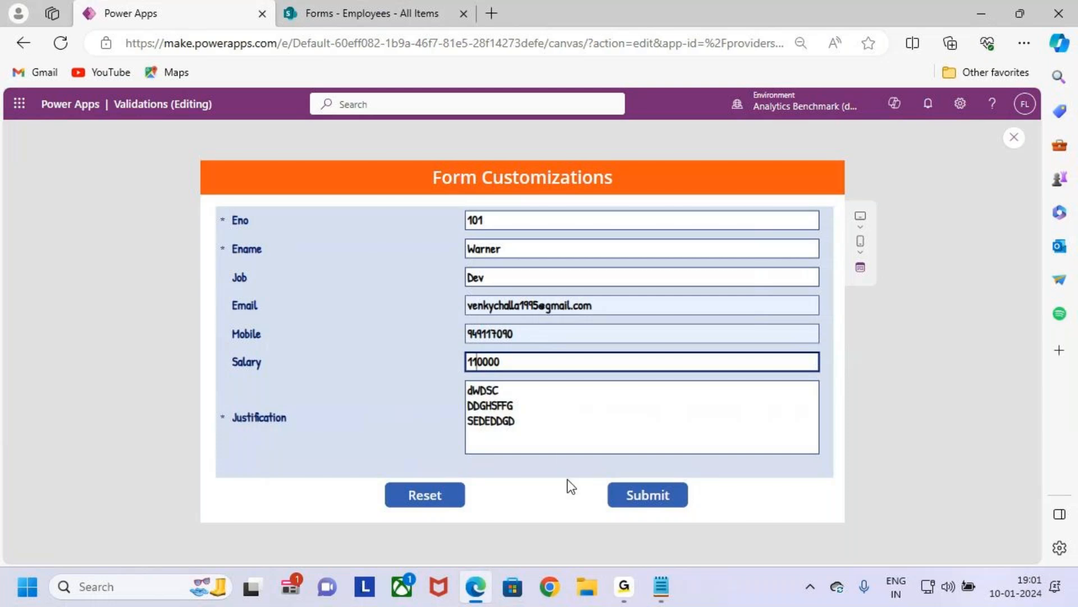
{"action": "left_click_drag", "start_coordinate": [556, 436], "coordinate": [457, 390]}
{"action": "key", "text": "BackSpace"}
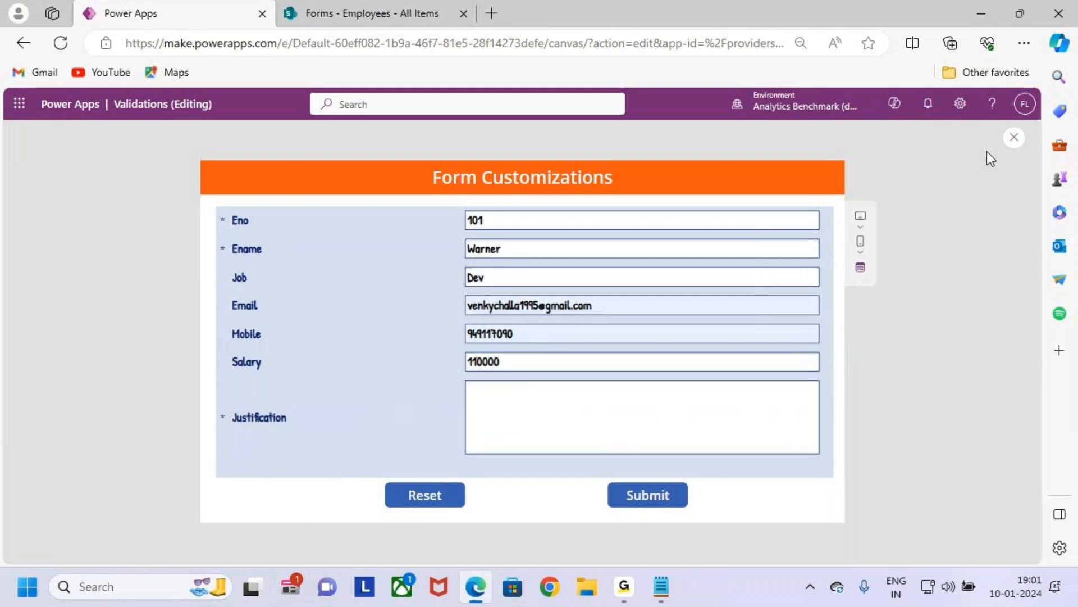
Exit the preview, set the Employees form's border thickness to 5 and save the app.
{"action": "left_click", "coordinate": [1013, 138]}
{"action": "left_click", "coordinate": [643, 388]}
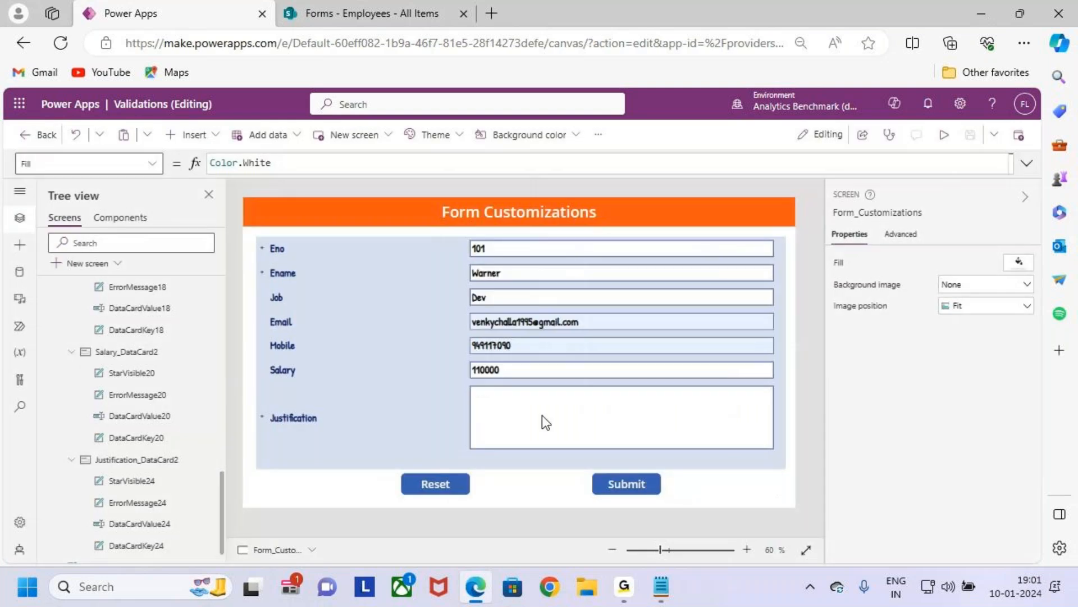
{"action": "left_click", "coordinate": [430, 447]}
{"action": "scroll", "coordinate": [1003, 477], "scroll_direction": "down", "scroll_amount": 1}
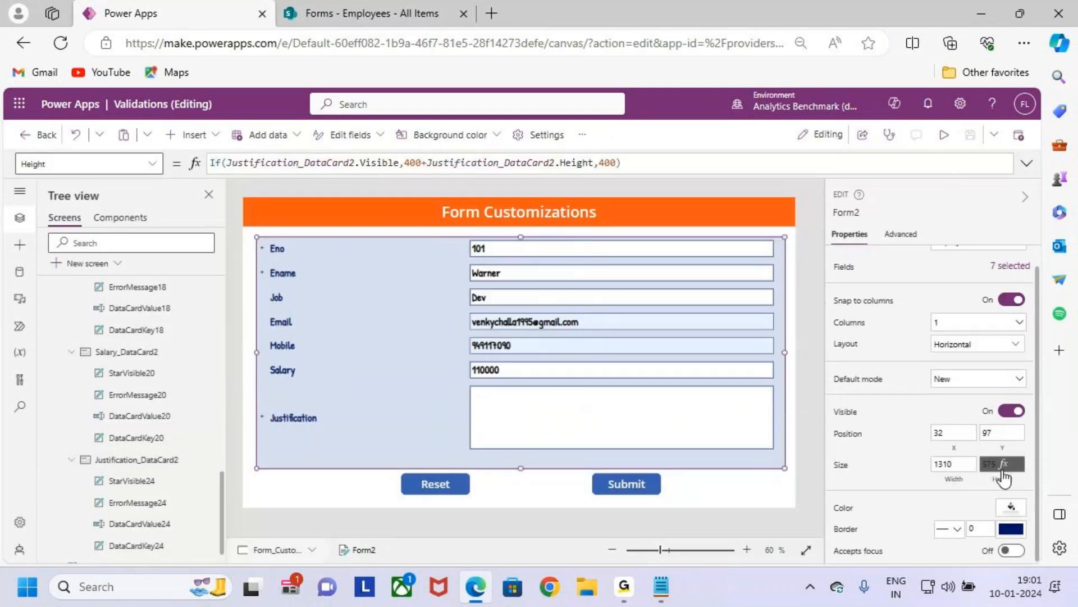
{"action": "left_click", "coordinate": [987, 526]}
{"action": "type", "text": "5"}
{"action": "key", "text": "BackSpace"}
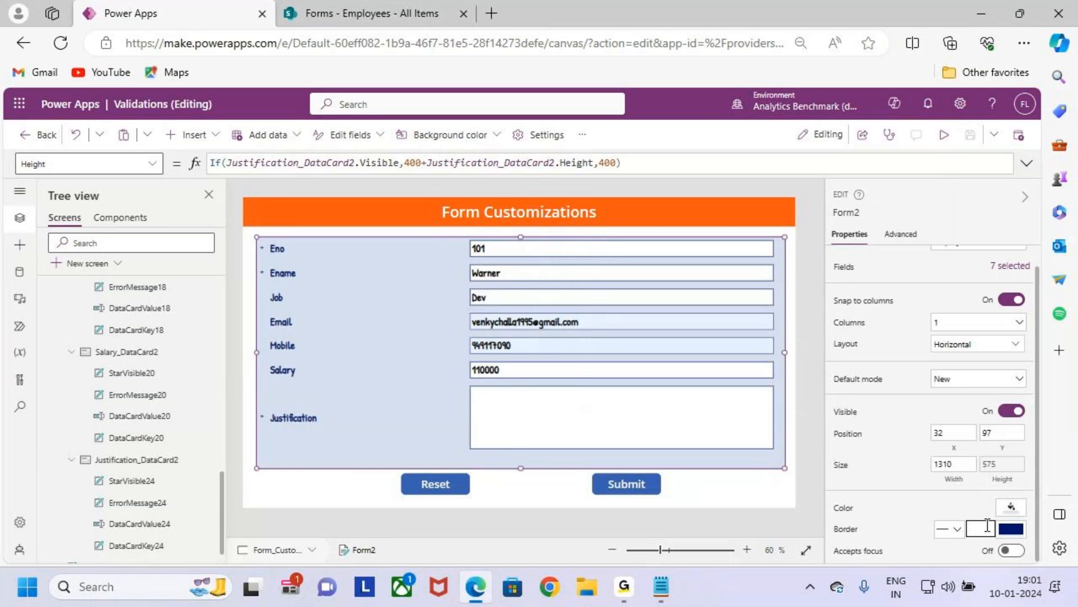
{"action": "key", "text": "BackSpace"}
{"action": "type", "text": "5"}
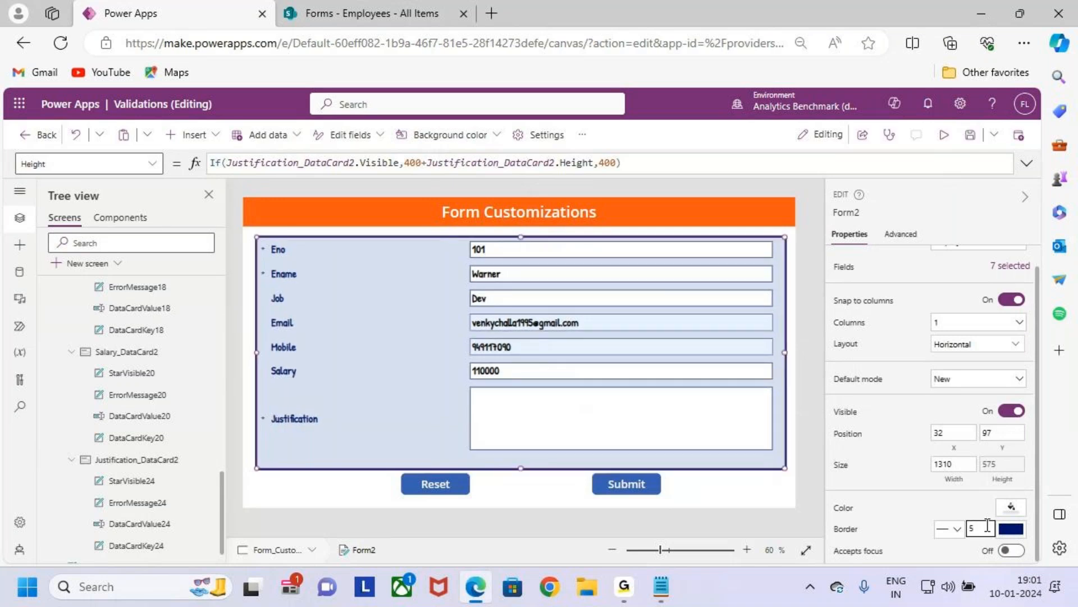
{"action": "left_click", "coordinate": [970, 135]}
Preview the bordered form with a Salary of 90000 and mark the form's fields on screen.
{"action": "left_click", "coordinate": [941, 142]}
{"action": "left_click", "coordinate": [528, 368]}
{"action": "key", "text": "ctrl+a"}
{"action": "key", "text": "BackSpace"}
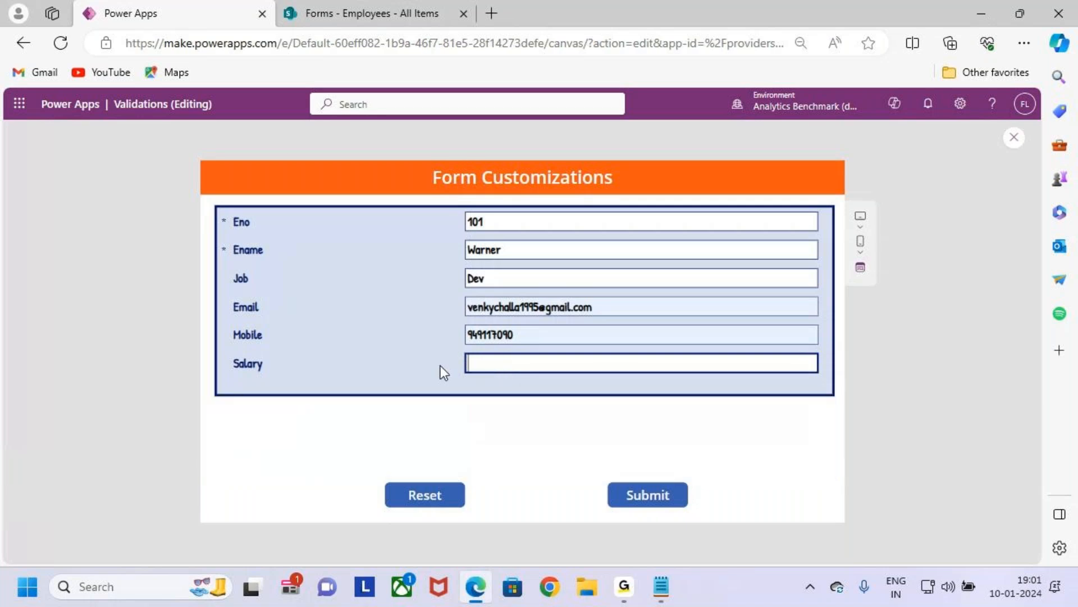
{"action": "type", "text": "90000"}
{"action": "key", "text": "ctrl+2"}
{"action": "mouse_move", "coordinate": [292, 200]}
{"action": "left_mouse_down"}
{"action": "mouse_move", "coordinate": [280, 393]}
{"action": "mouse_move", "coordinate": [299, 372]}
{"action": "left_mouse_up"}
{"action": "mouse_move", "coordinate": [280, 220]}
{"action": "left_mouse_down"}
{"action": "mouse_move", "coordinate": [307, 191]}
{"action": "mouse_move", "coordinate": [316, 244]}
{"action": "left_mouse_up"}
{"action": "key", "text": "Escape"}
Set the Salary to 110000 and outline the Justification field on screen, clearing the markup again.
{"action": "left_click_drag", "start_coordinate": [507, 365], "coordinate": [410, 364]}
{"action": "type", "text": "110000"}
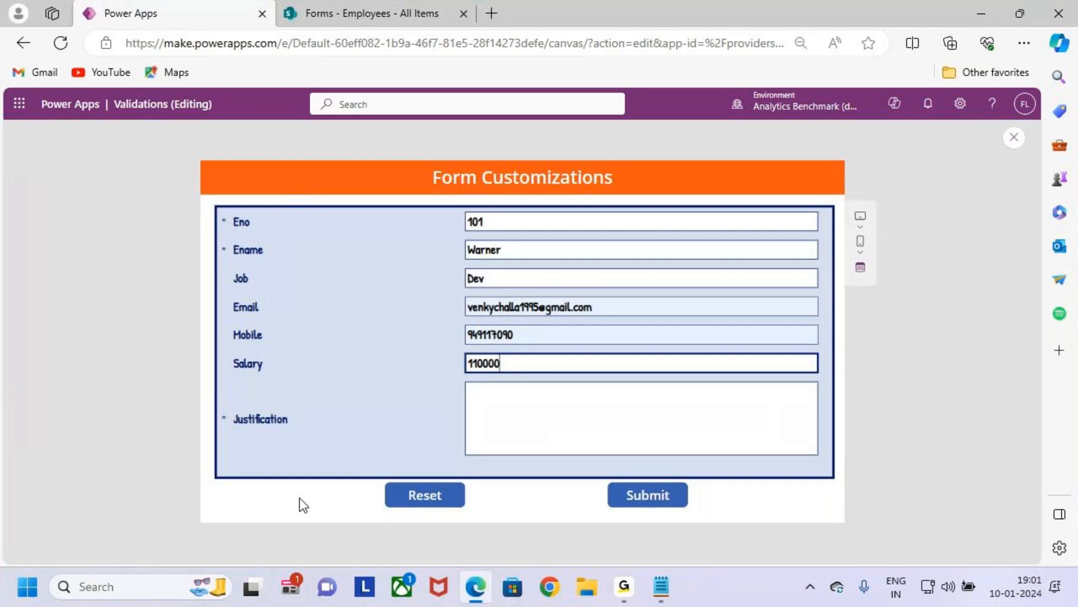
{"action": "key", "text": "ctrl+2"}
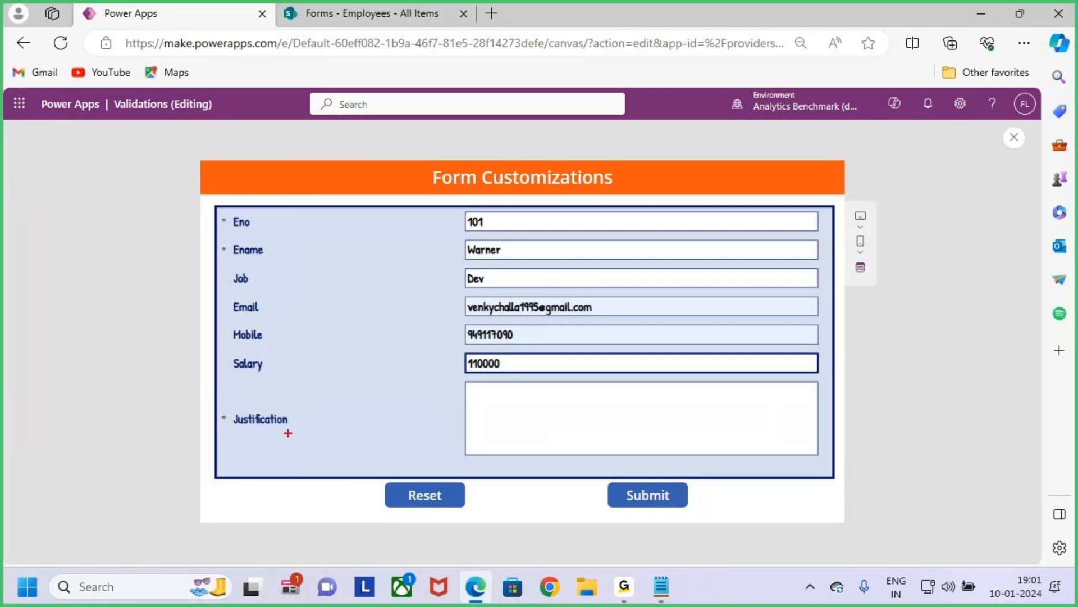
{"action": "left_click_drag", "start_coordinate": [222, 377], "coordinate": [794, 474]}
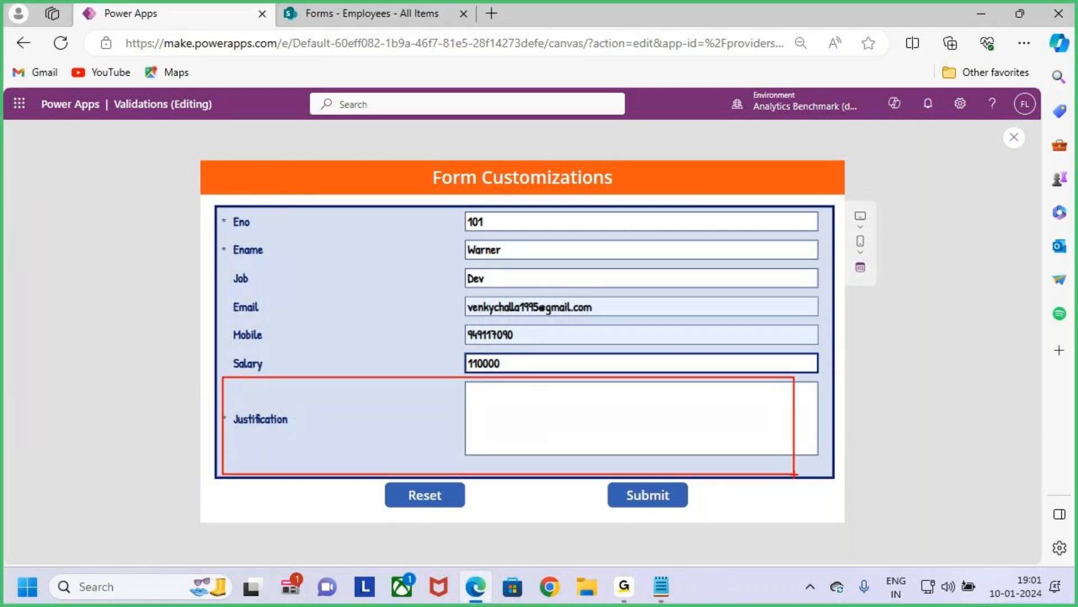
{"action": "key", "text": "Escape"}
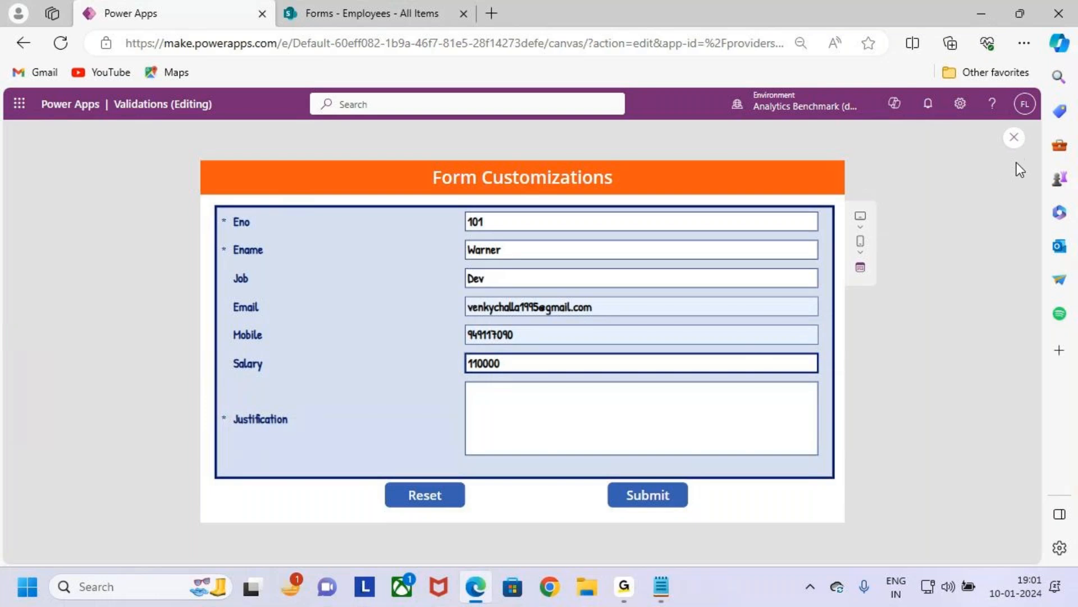
Exit the preview, switch to the Form Customizations notes in Notepad and read the Case 6 form height requirement.
{"action": "left_click", "coordinate": [1013, 140]}
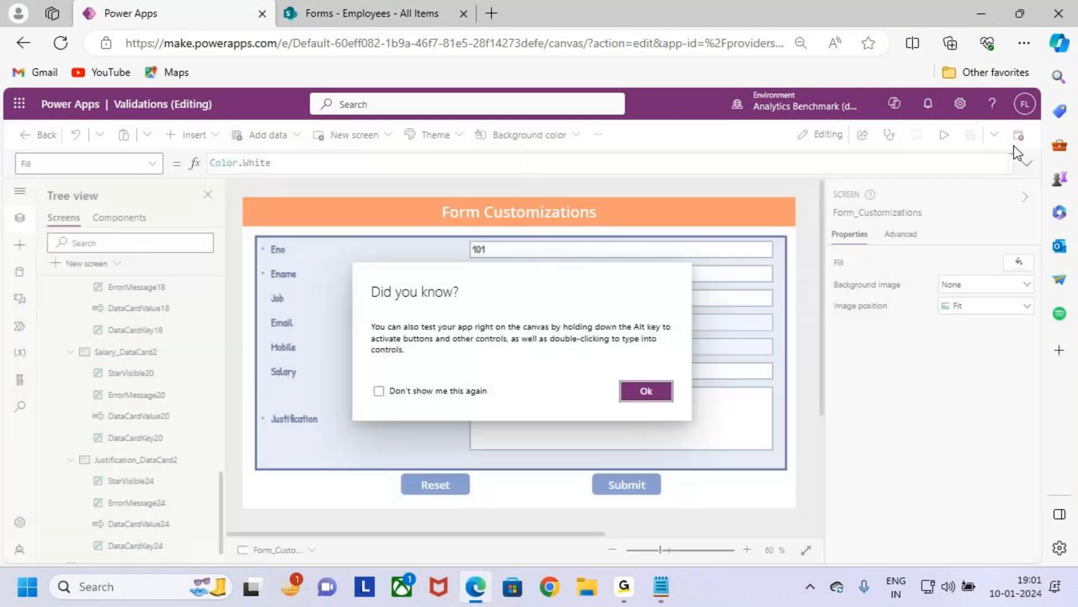
{"action": "left_click", "coordinate": [665, 399]}
{"action": "left_click", "coordinate": [661, 587]}
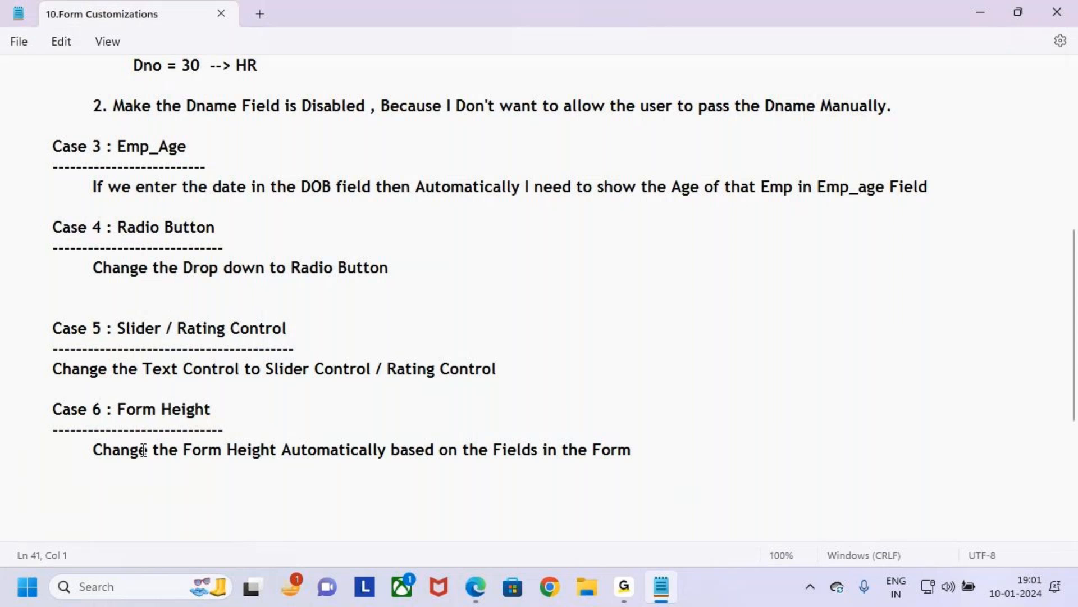
{"action": "left_click_drag", "start_coordinate": [100, 449], "coordinate": [683, 462]}
{"action": "left_click", "coordinate": [683, 462]}
{"action": "left_click_drag", "start_coordinate": [513, 450], "coordinate": [656, 453]}
{"action": "left_click", "coordinate": [687, 452]}
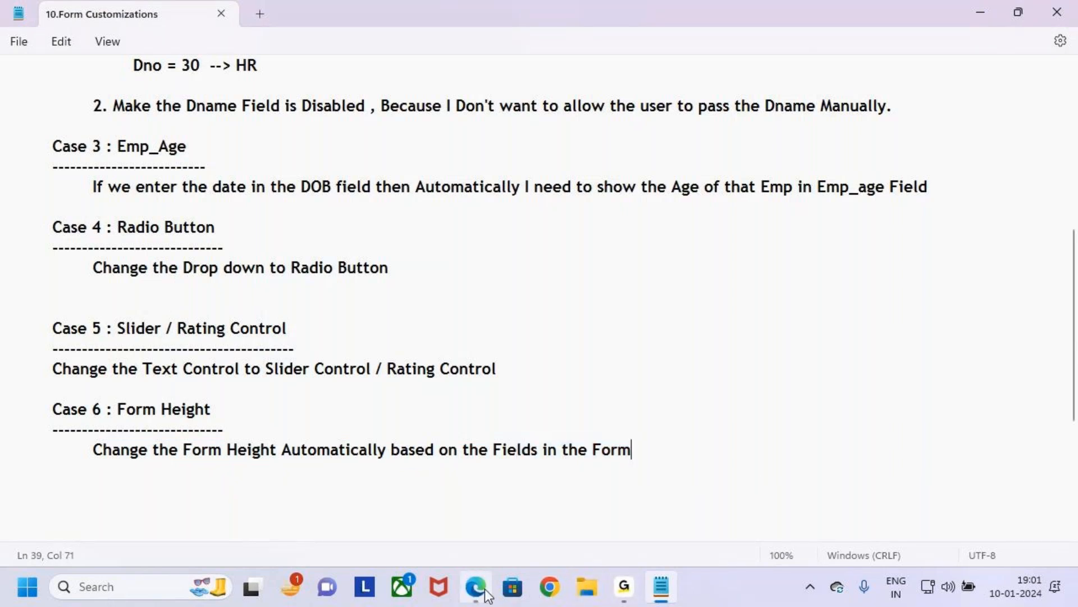
Switch back to Power Apps in the browser and briefly preview the Form Customizations screen.
{"action": "mouse_move", "coordinate": [476, 586]}
{"action": "left_click", "coordinate": [509, 493]}
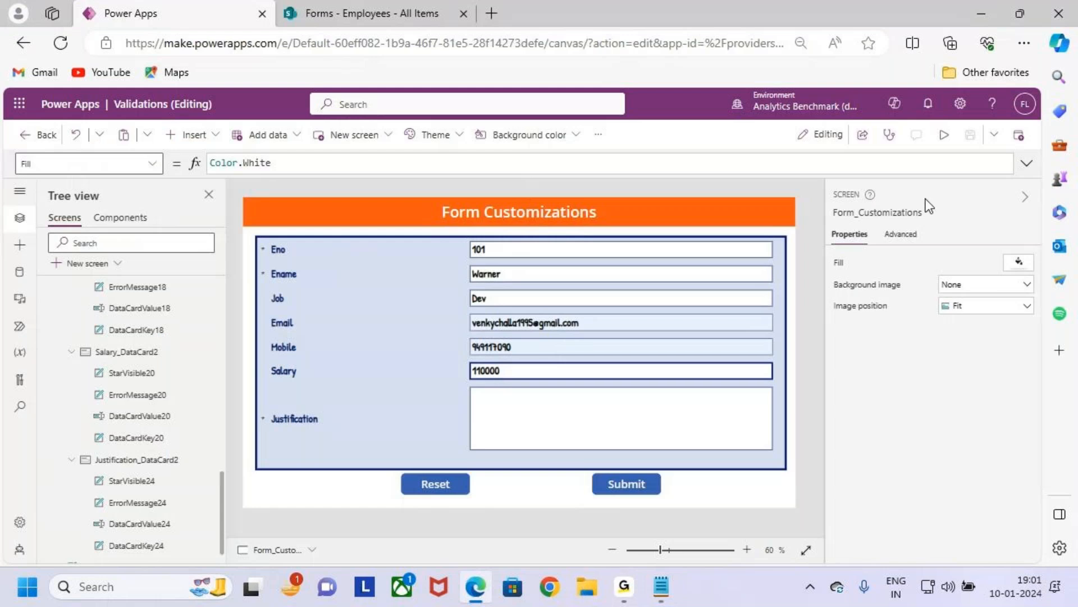
{"action": "left_click", "coordinate": [944, 135]}
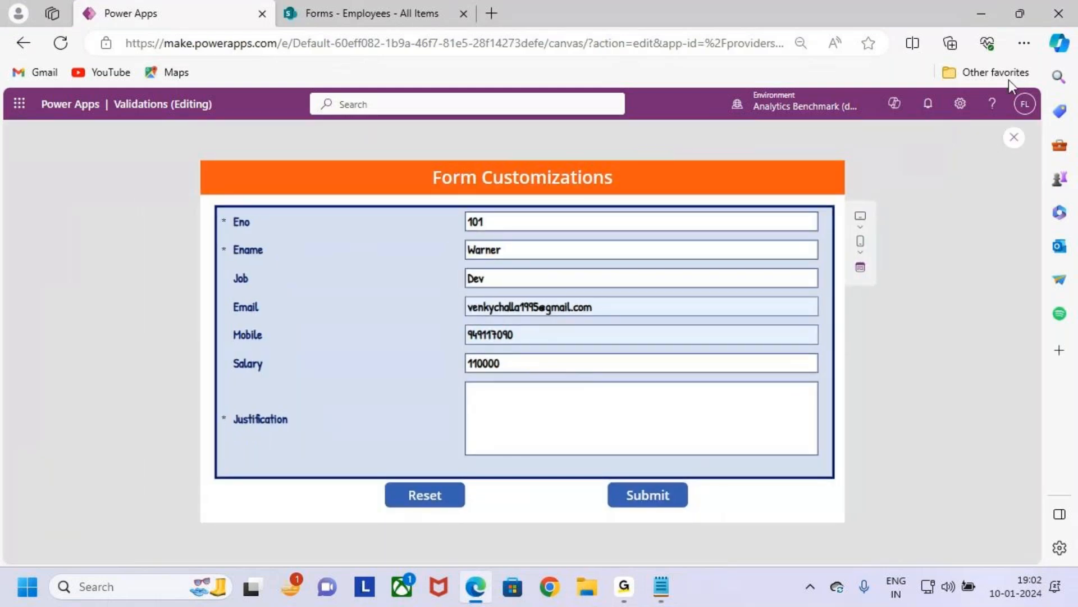
{"action": "left_click", "coordinate": [1014, 138]}
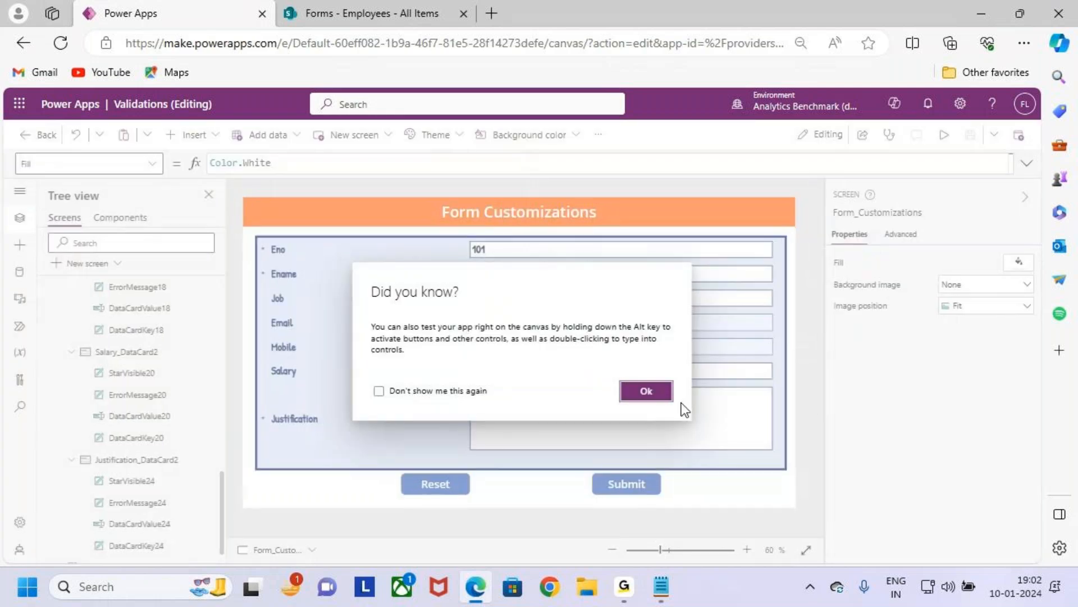
{"action": "left_click", "coordinate": [649, 390]}
Replace the Employees form's Height formula with a fixed value of 400 and save the app.
{"action": "left_click", "coordinate": [427, 452]}
{"action": "left_click", "coordinate": [444, 461]}
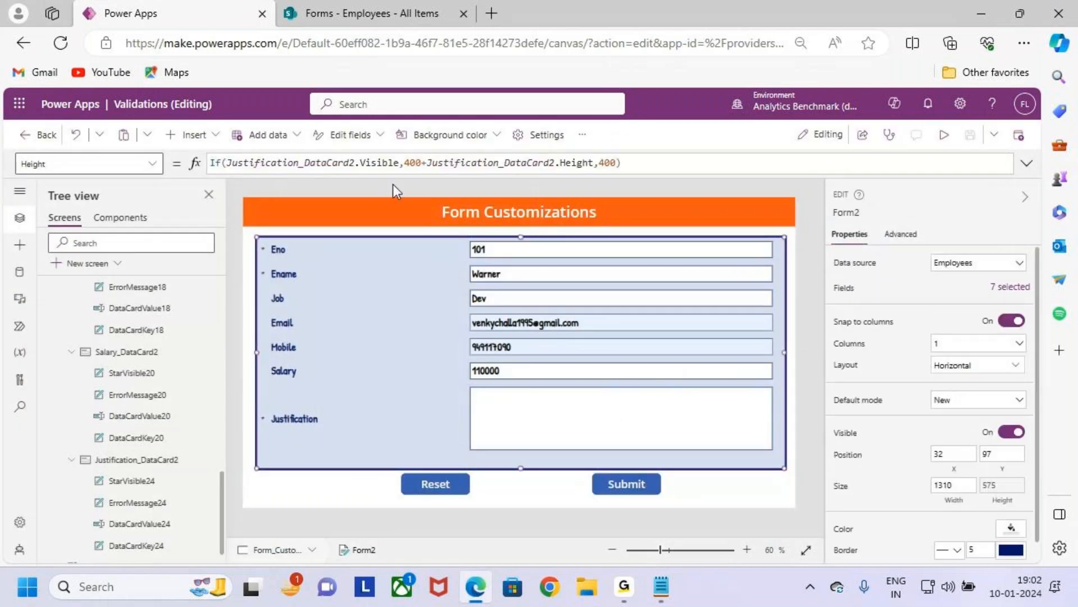
{"action": "left_click", "coordinate": [639, 168]}
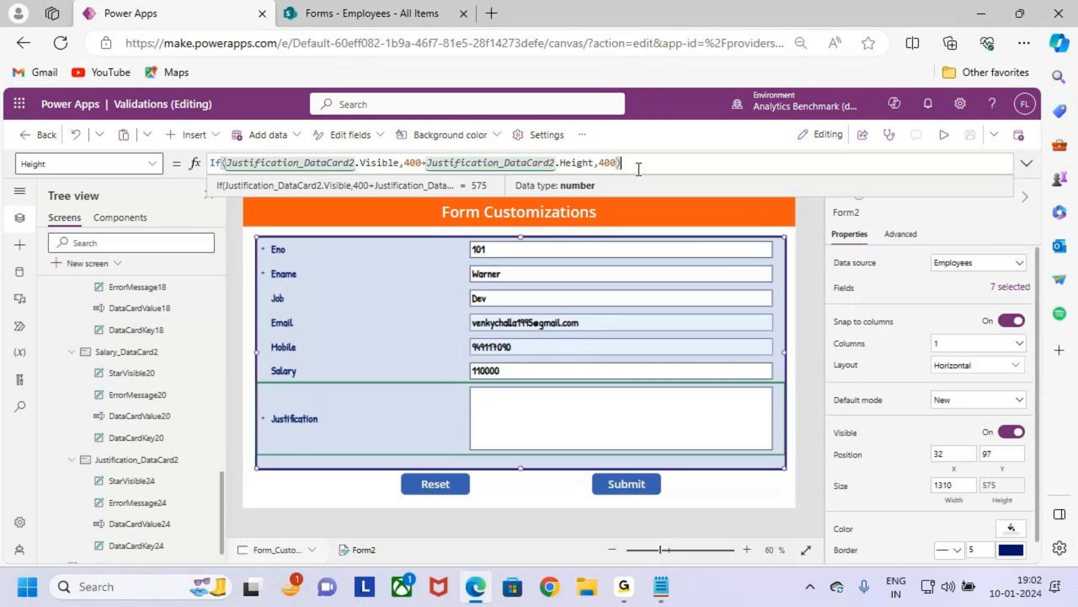
{"action": "key", "text": "ctrl+a"}
{"action": "type", "text": "400"}
{"action": "key", "text": "shift+Return"}
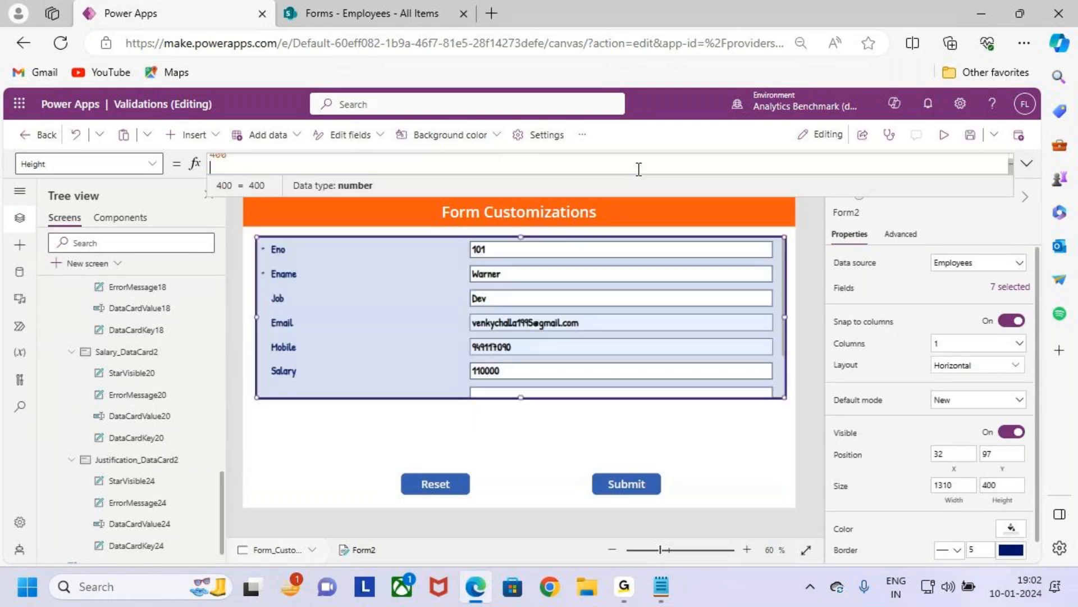
{"action": "key", "text": "BackSpace"}
{"action": "left_click", "coordinate": [973, 137]}
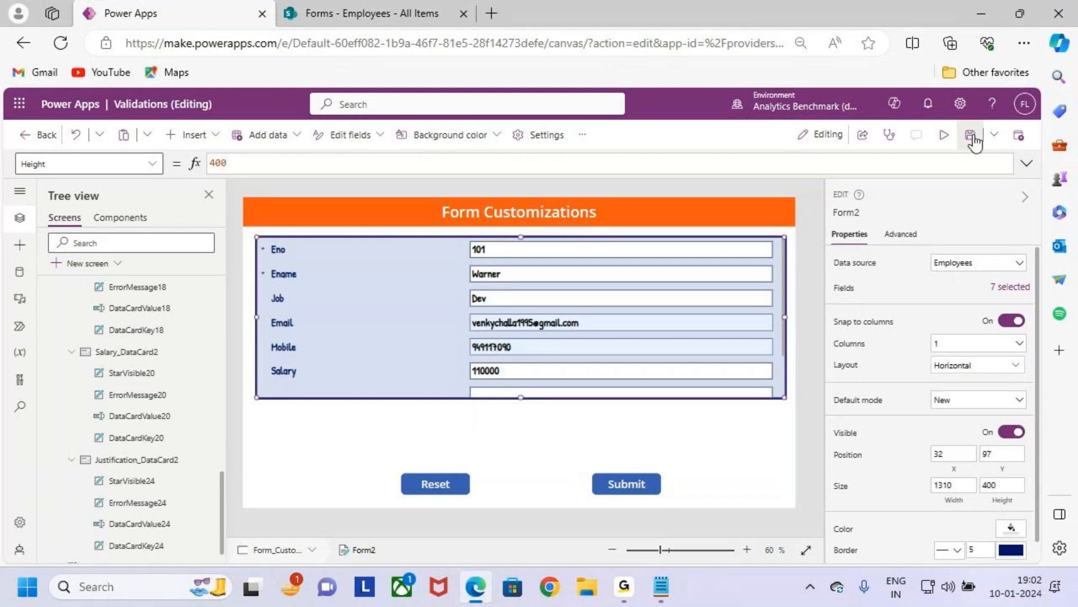
Preview the app and examine the fixed-height form down to its Justification field.
{"action": "left_click", "coordinate": [944, 135]}
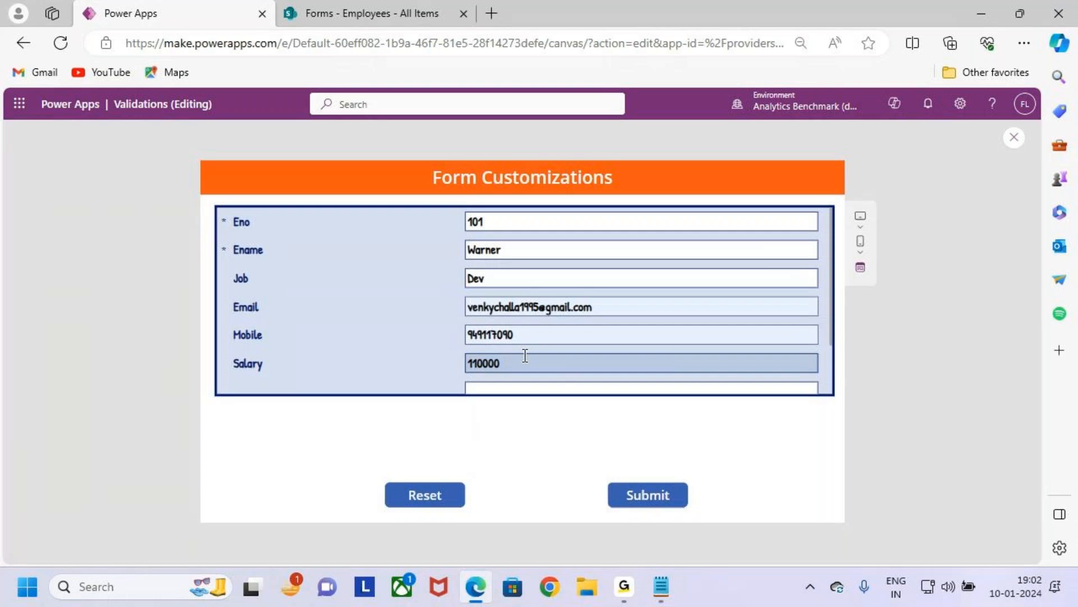
{"action": "scroll", "coordinate": [527, 353], "scroll_direction": "down", "scroll_amount": 2}
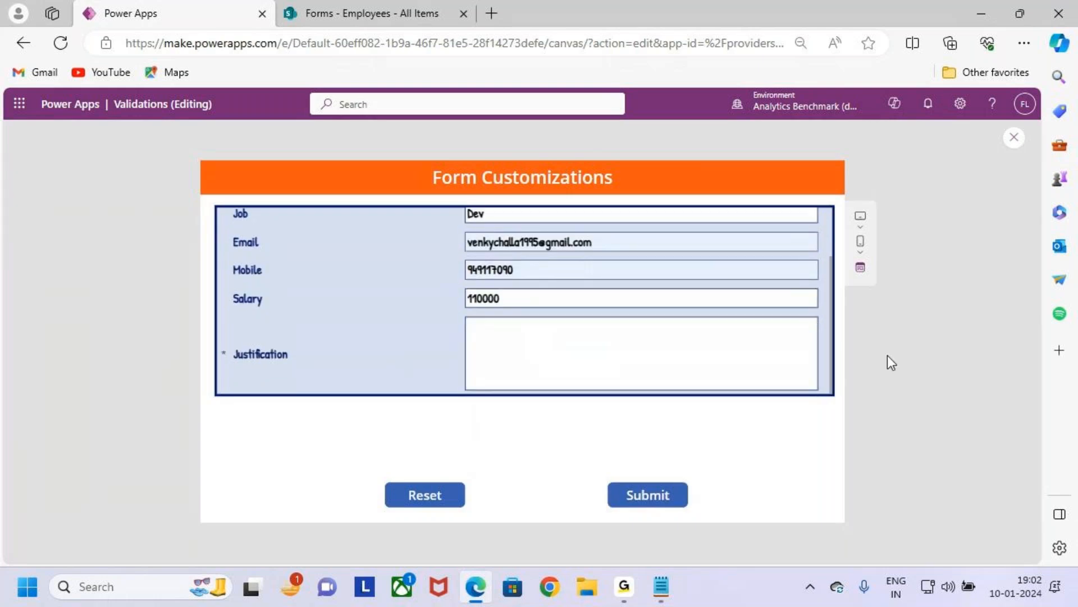
{"action": "left_click_drag", "start_coordinate": [830, 332], "coordinate": [839, 357]}
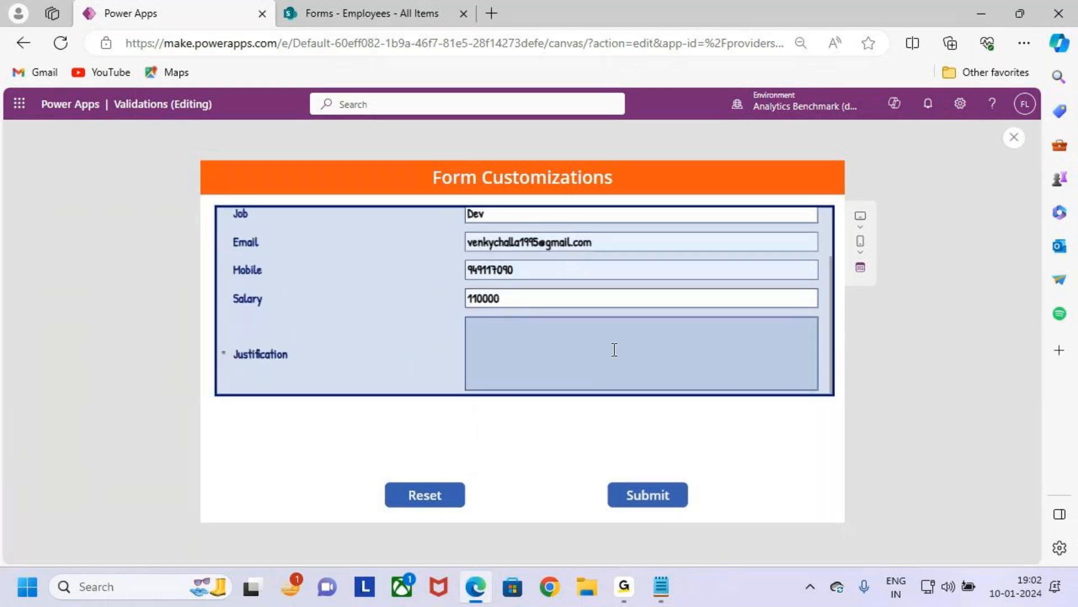
Set the Salary to 90000 in the preview and check the form from its first field.
{"action": "left_click", "coordinate": [482, 299]}
{"action": "key", "text": "BackSpace"}
{"action": "key", "text": "BackSpace"}
{"action": "type", "text": "9"}
{"action": "scroll", "coordinate": [449, 292], "scroll_direction": "up", "scroll_amount": 3}
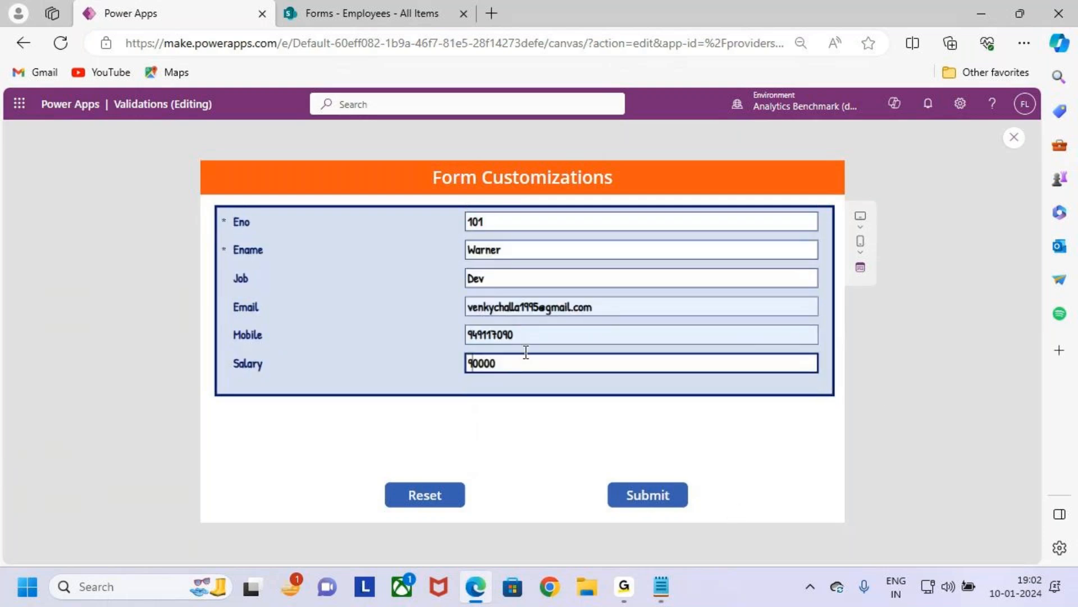
Change the Salary back to 110000 and check how the Justification field fits in the fixed-height form.
{"action": "key", "text": "BackSpace"}
{"action": "type", "text": "1"}
{"action": "key", "text": "BackSpace"}
{"action": "key", "text": "Left"}
{"action": "key", "text": "Left"}
{"action": "key", "text": "Left"}
{"action": "key", "text": "Left"}
{"action": "type", "text": "110"}
{"action": "key", "text": "BackSpace"}
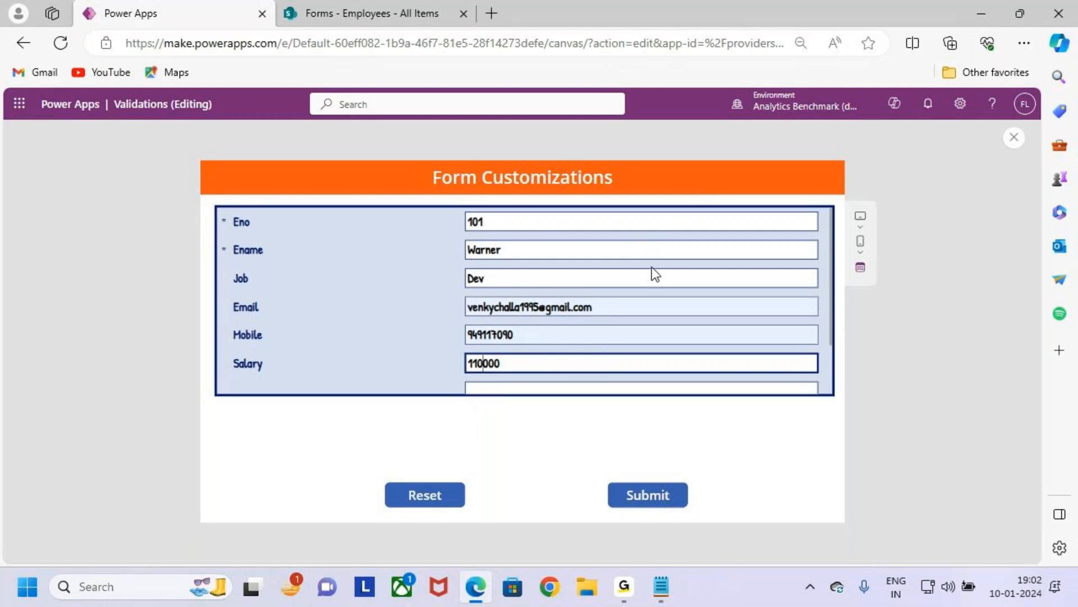
{"action": "scroll", "coordinate": [741, 289], "scroll_direction": "down", "scroll_amount": 2}
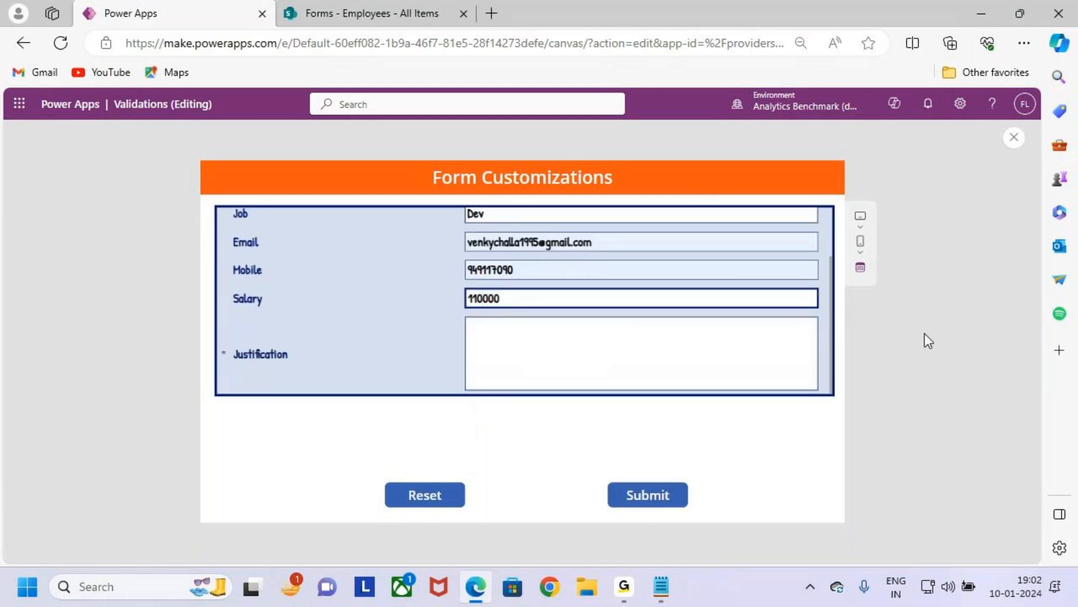
{"action": "scroll", "coordinate": [803, 348], "scroll_direction": "up", "scroll_amount": 1}
{"action": "scroll", "coordinate": [803, 348], "scroll_direction": "up", "scroll_amount": 1}
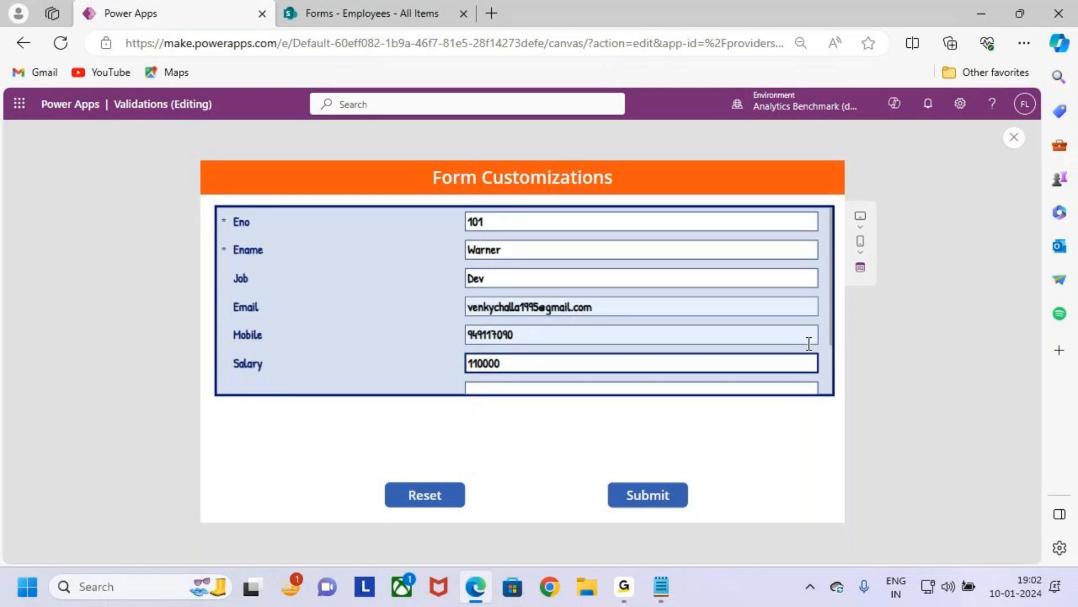
Exit the preview and set the form's Height to If(Justification_DataCard2.Visible,400+Justification_DataCard2.Height,400).
{"action": "left_click", "coordinate": [1014, 138]}
{"action": "left_click", "coordinate": [651, 393]}
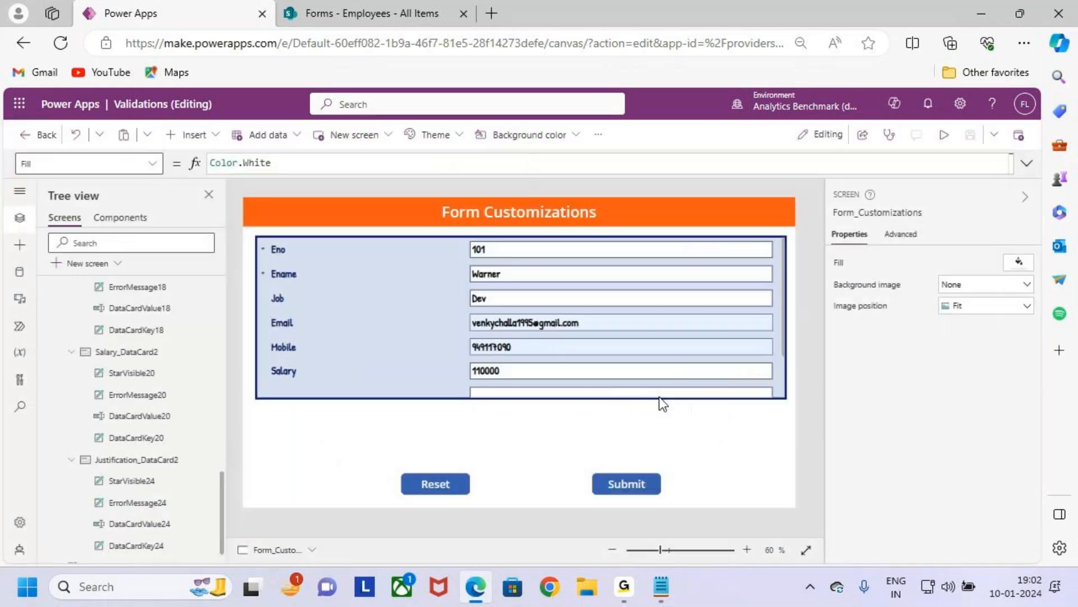
{"action": "left_click", "coordinate": [786, 382]}
{"action": "left_click", "coordinate": [785, 366]}
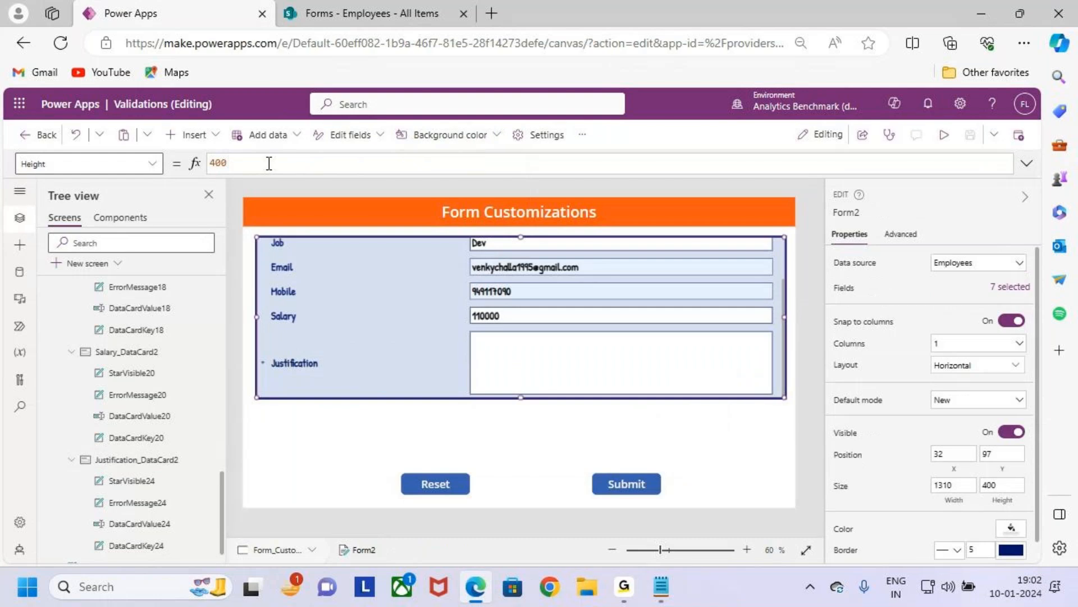
{"action": "left_click_drag", "start_coordinate": [269, 163], "coordinate": [180, 166]}
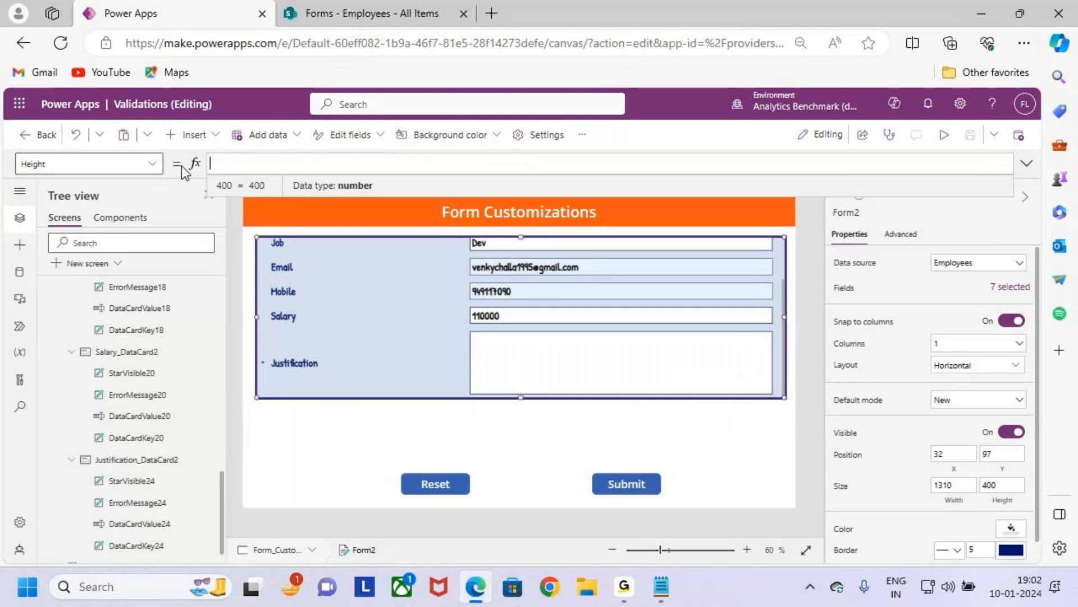
{"action": "type", "text": "If(Justification_DataCard2.Visible,400+Justification_DataCard2.Height,400)"}
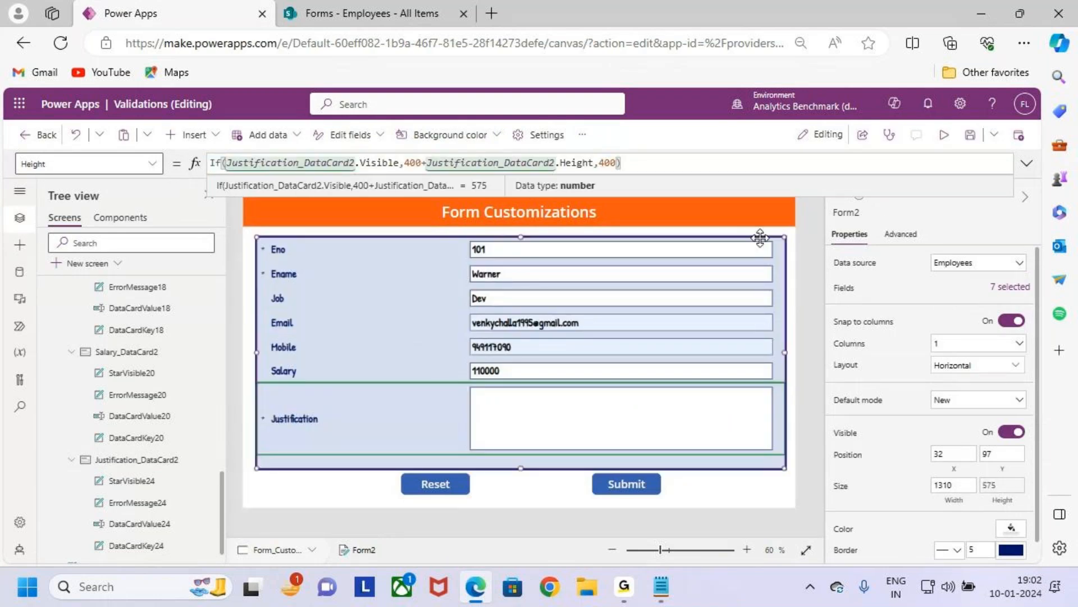
Preview the form with the dynamic height, set the Salary to 90000 and leave the preview.
{"action": "left_click", "coordinate": [943, 135]}
{"action": "left_click", "coordinate": [479, 359]}
{"action": "left_click_drag", "start_coordinate": [479, 360], "coordinate": [451, 359]}
{"action": "type", "text": "90"}
{"action": "key", "text": "BackSpace"}
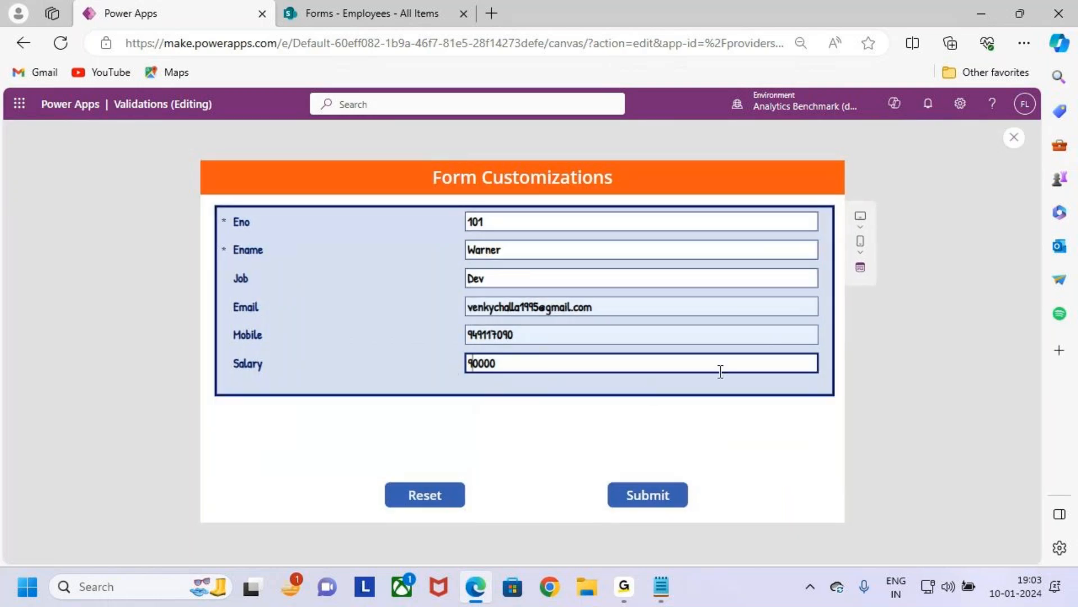
{"action": "left_click", "coordinate": [1010, 147]}
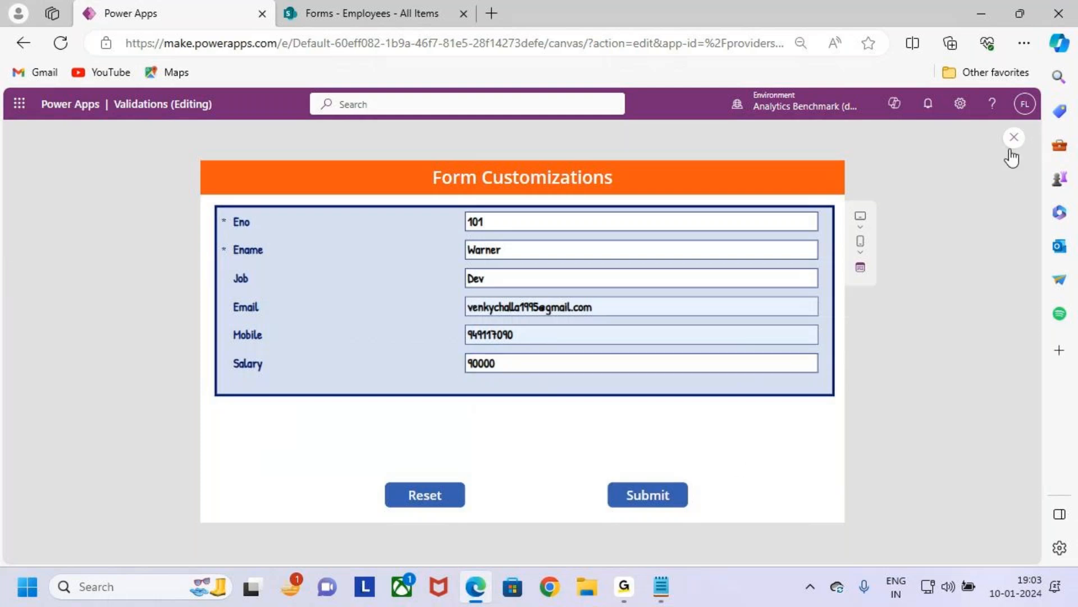
Switch to the Notepad notes and review the Form Customizations cases from Case 6 back to the title and Case 1.
{"action": "left_click", "coordinate": [998, 10]}
{"action": "left_click_drag", "start_coordinate": [49, 409], "coordinate": [590, 460]}
{"action": "left_click", "coordinate": [589, 460]}
{"action": "scroll", "coordinate": [215, 294], "scroll_direction": "up", "scroll_amount": 7}
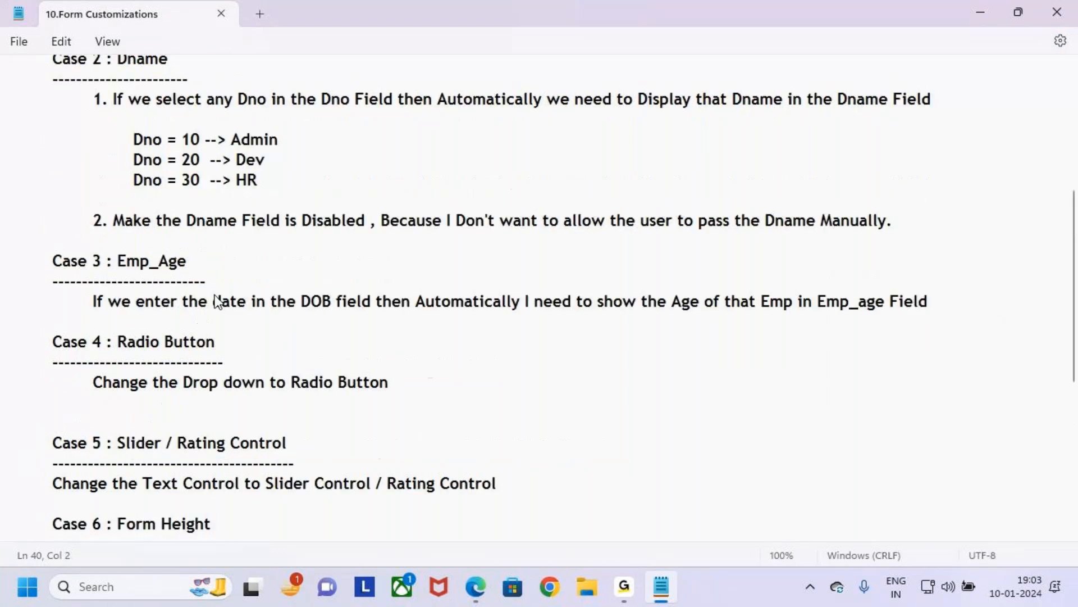
{"action": "left_click_drag", "start_coordinate": [337, 78], "coordinate": [545, 83]}
{"action": "left_click", "coordinate": [515, 150]}
{"action": "left_click_drag", "start_coordinate": [54, 78], "coordinate": [318, 265]}
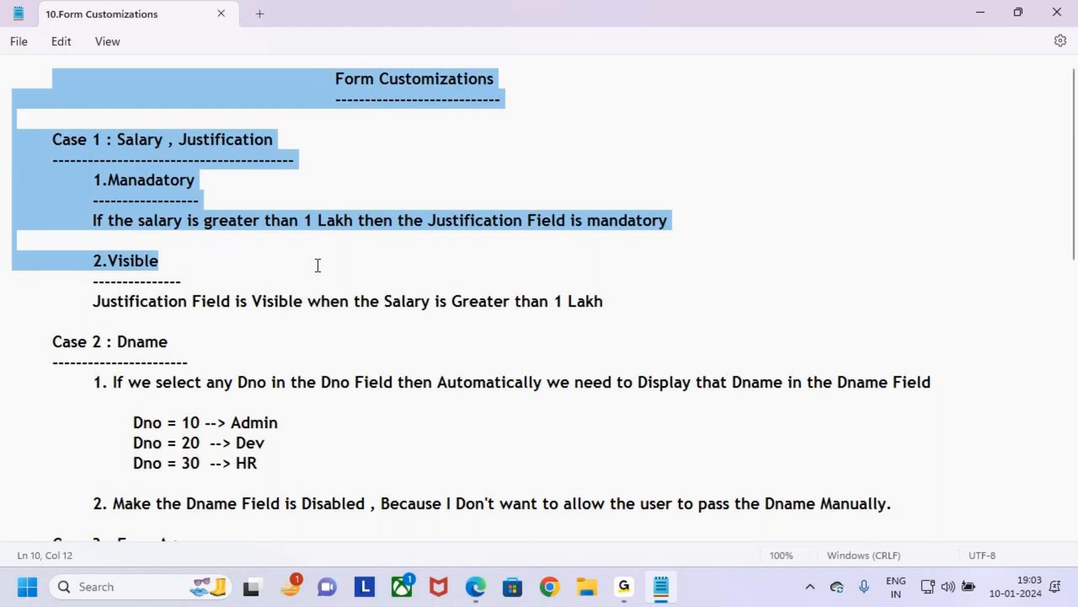
{"action": "left_click", "coordinate": [391, 203]}
{"action": "left_click", "coordinate": [330, 84]}
{"action": "left_click_drag", "start_coordinate": [329, 84], "coordinate": [557, 84]}
{"action": "left_click", "coordinate": [514, 220]}
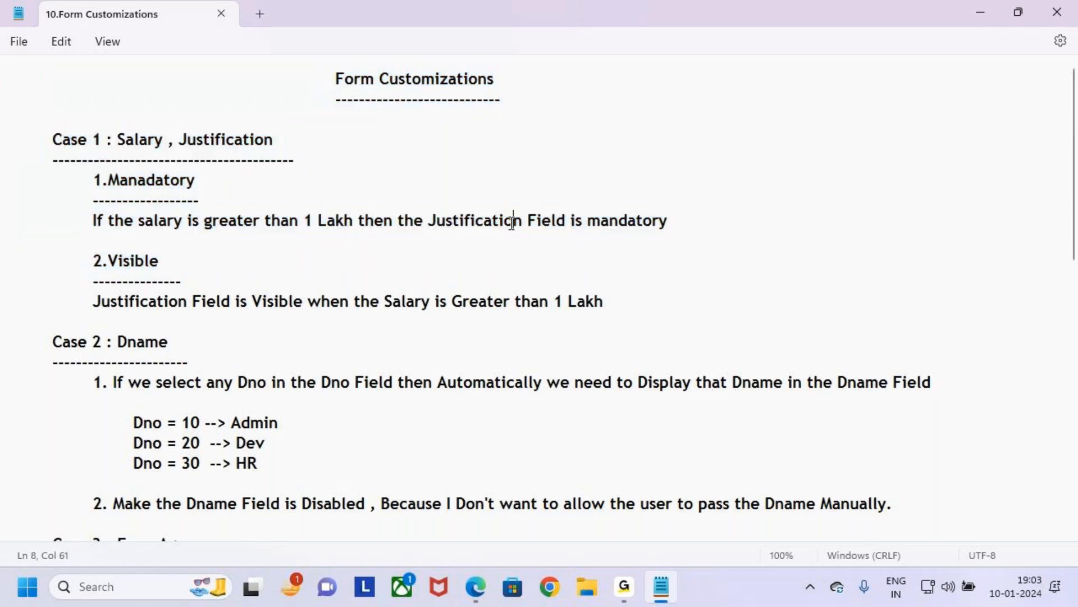
{"action": "left_click", "coordinate": [633, 590]}
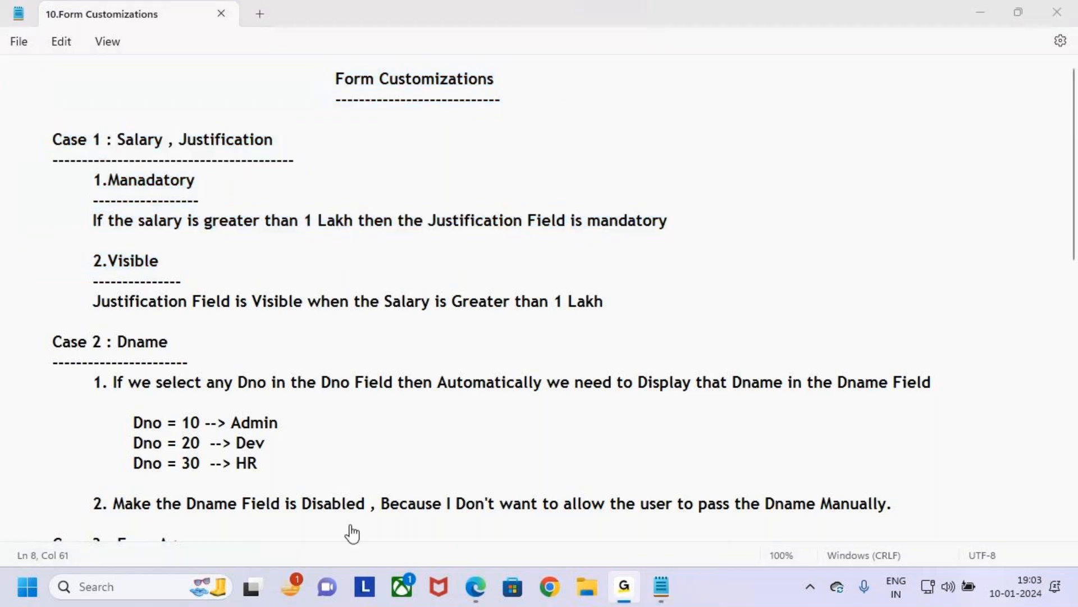